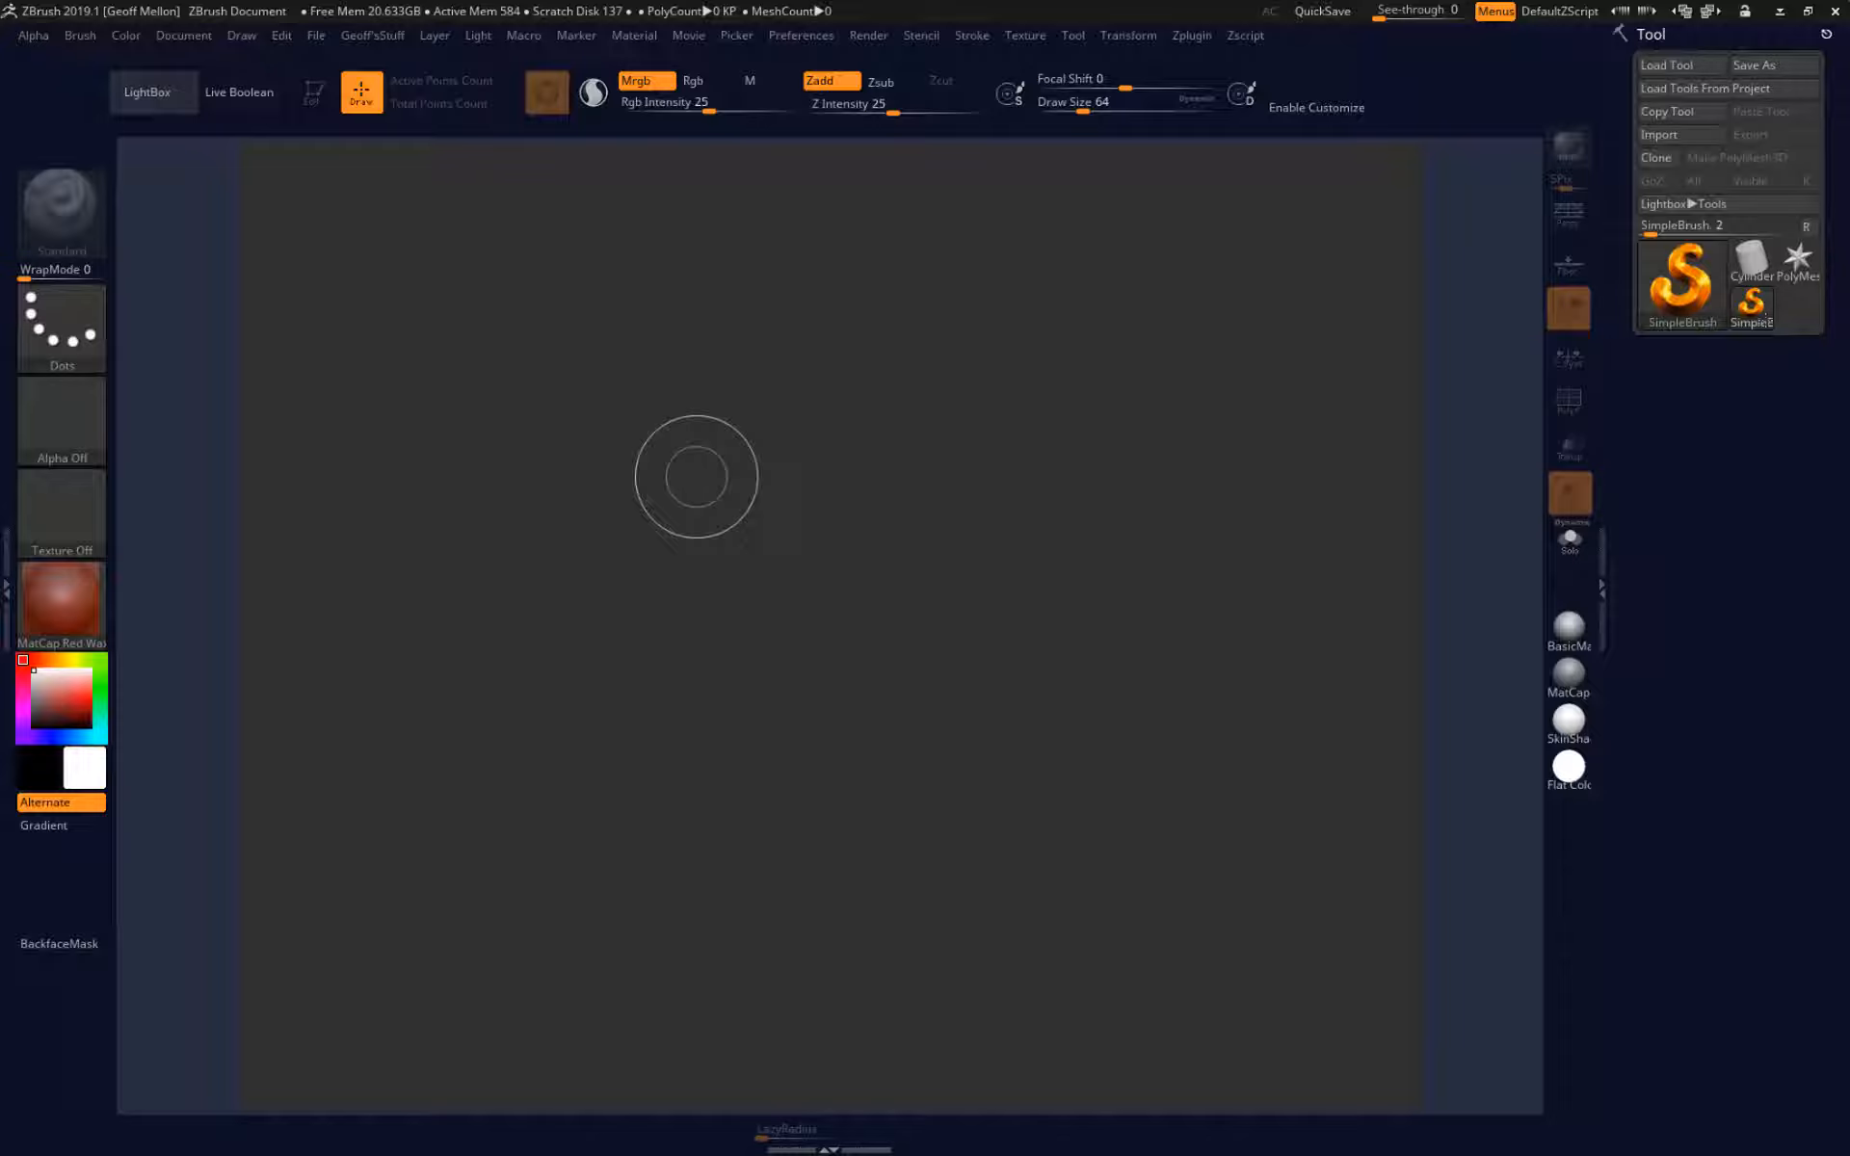
Clear the canvas, draw a Cube3D primitive on it and put the cube into Edit mode.
mouse_move(1080, 497)
mouse_down()
mouse_move(842, 451)
mouse_move(1012, 361)
mouse_move(930, 429)
mouse_move(992, 576)
mouse_up()
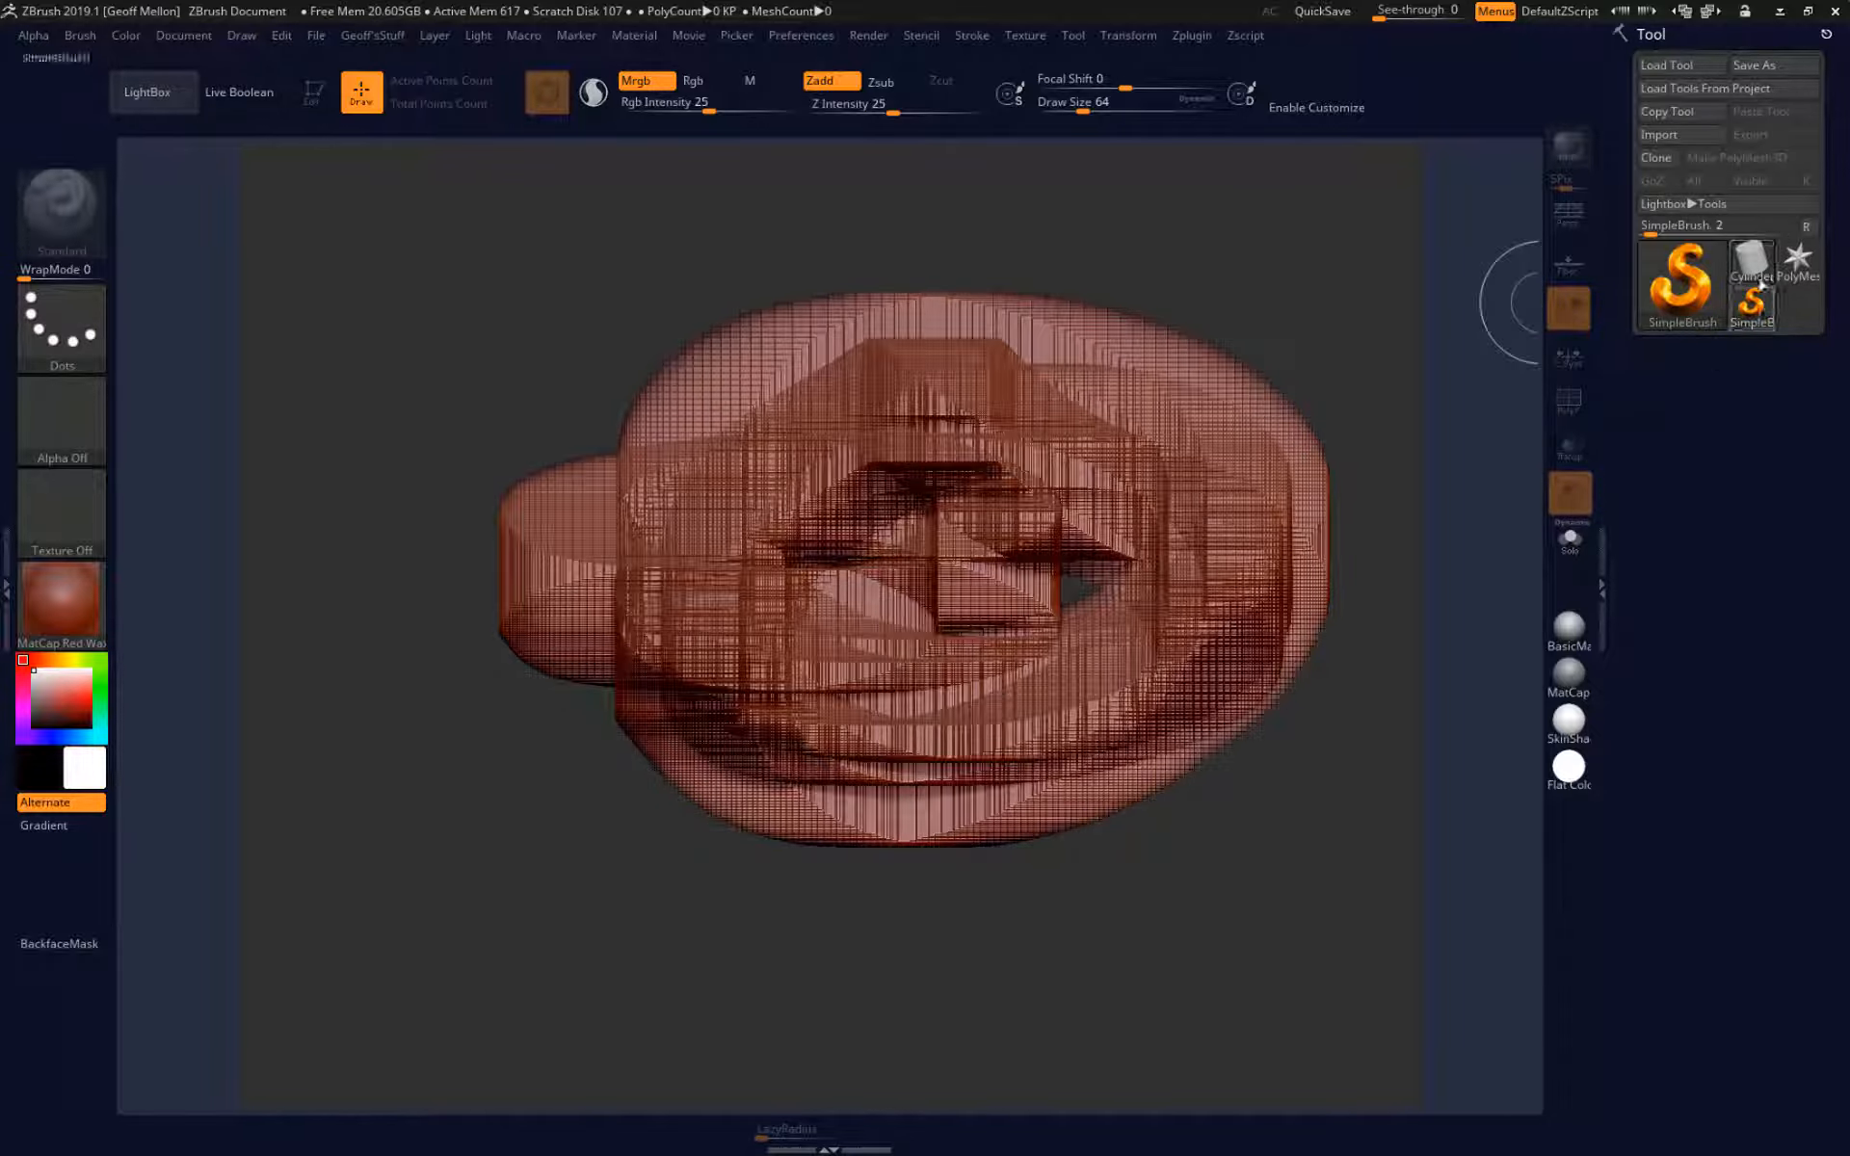
key(ctrl+n)
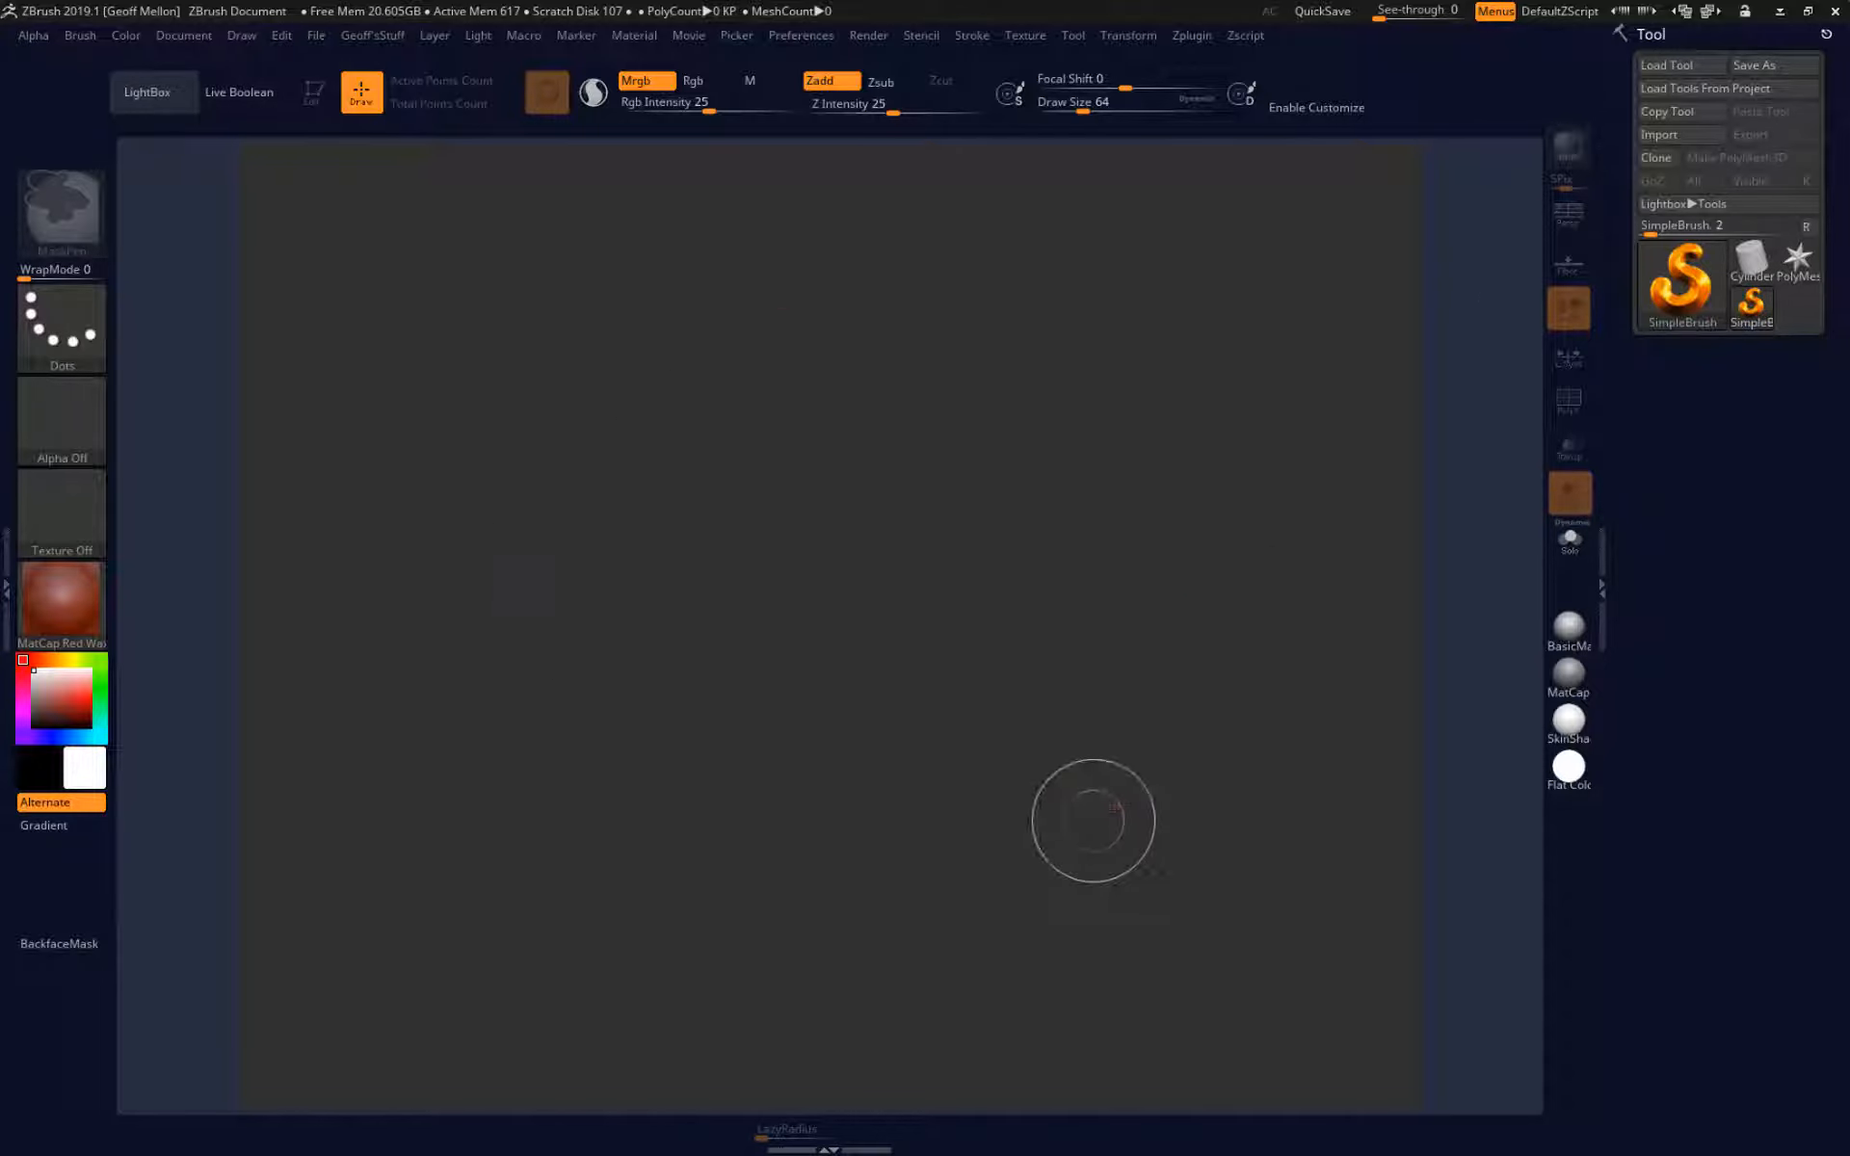
click(1753, 262)
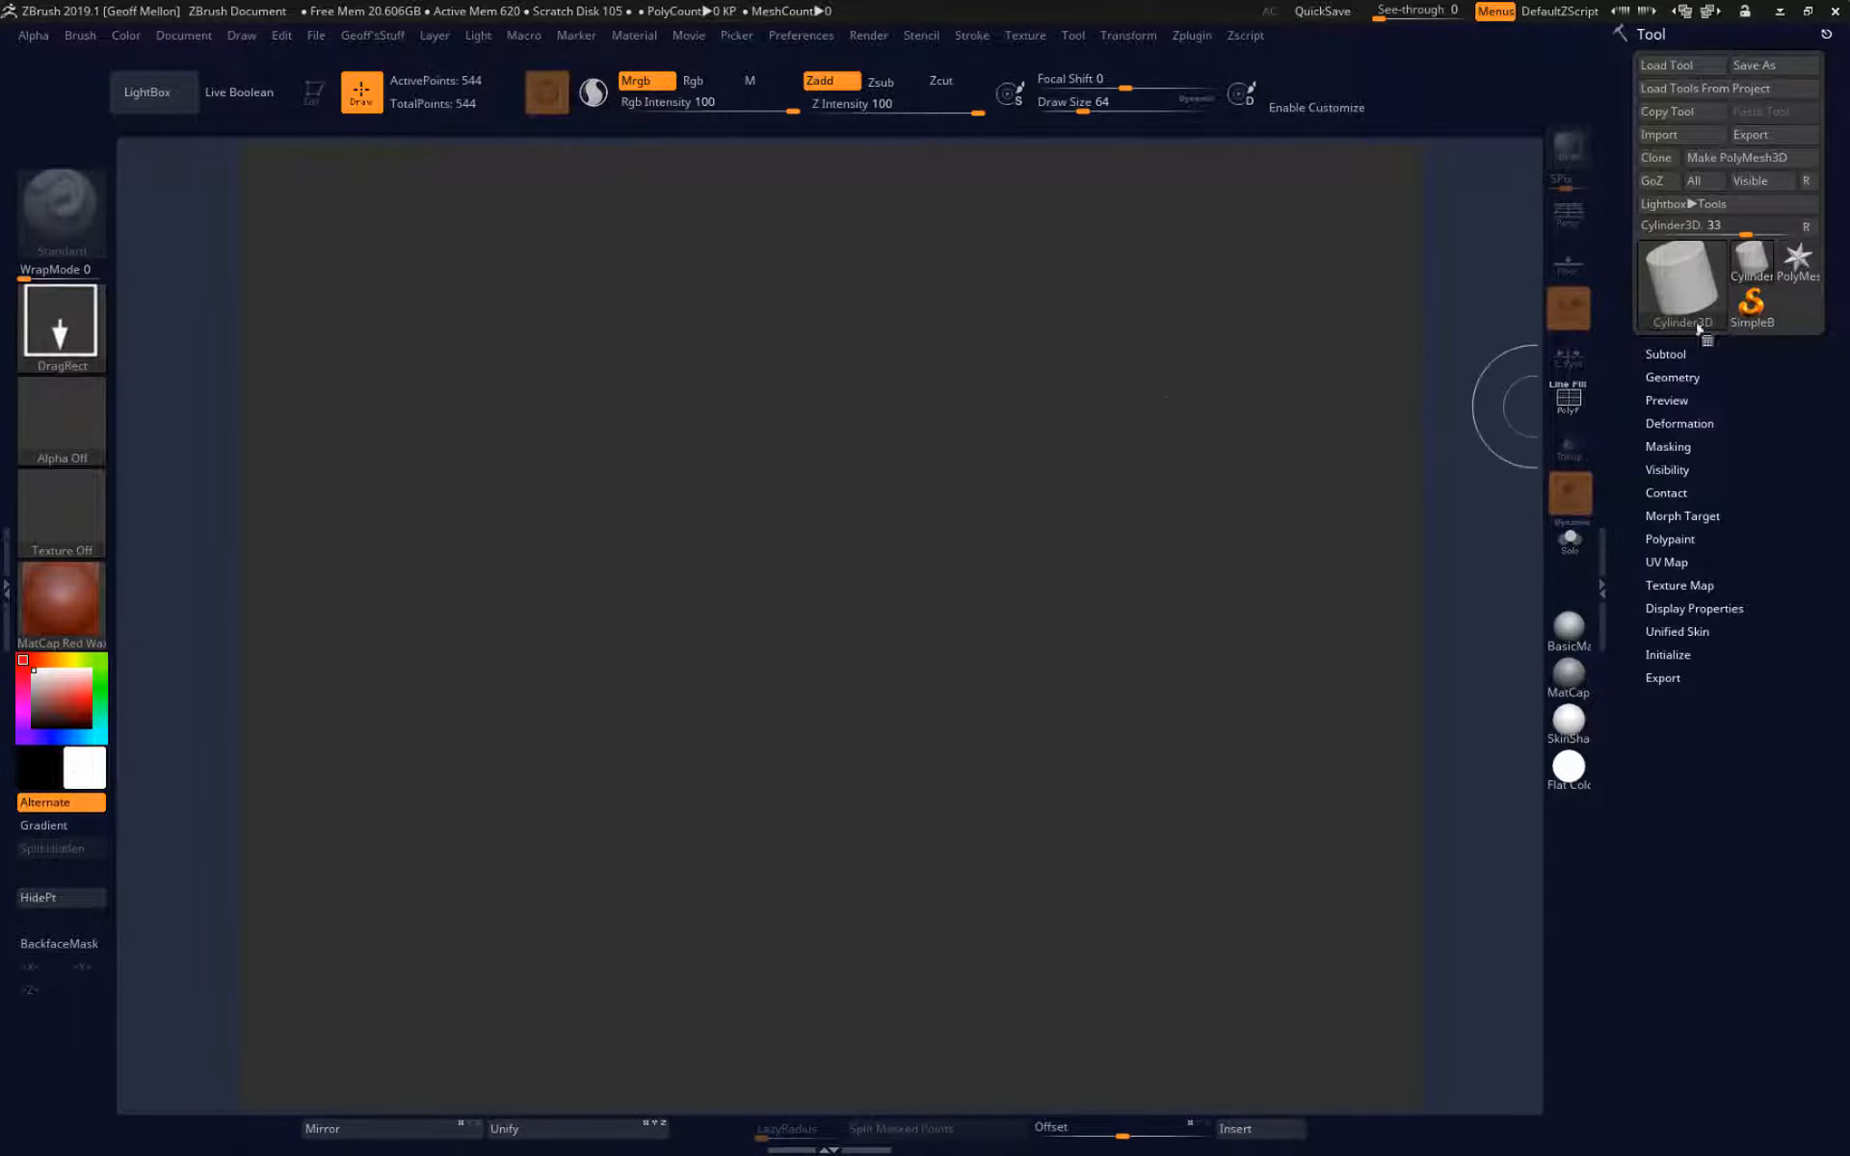
click(1682, 279)
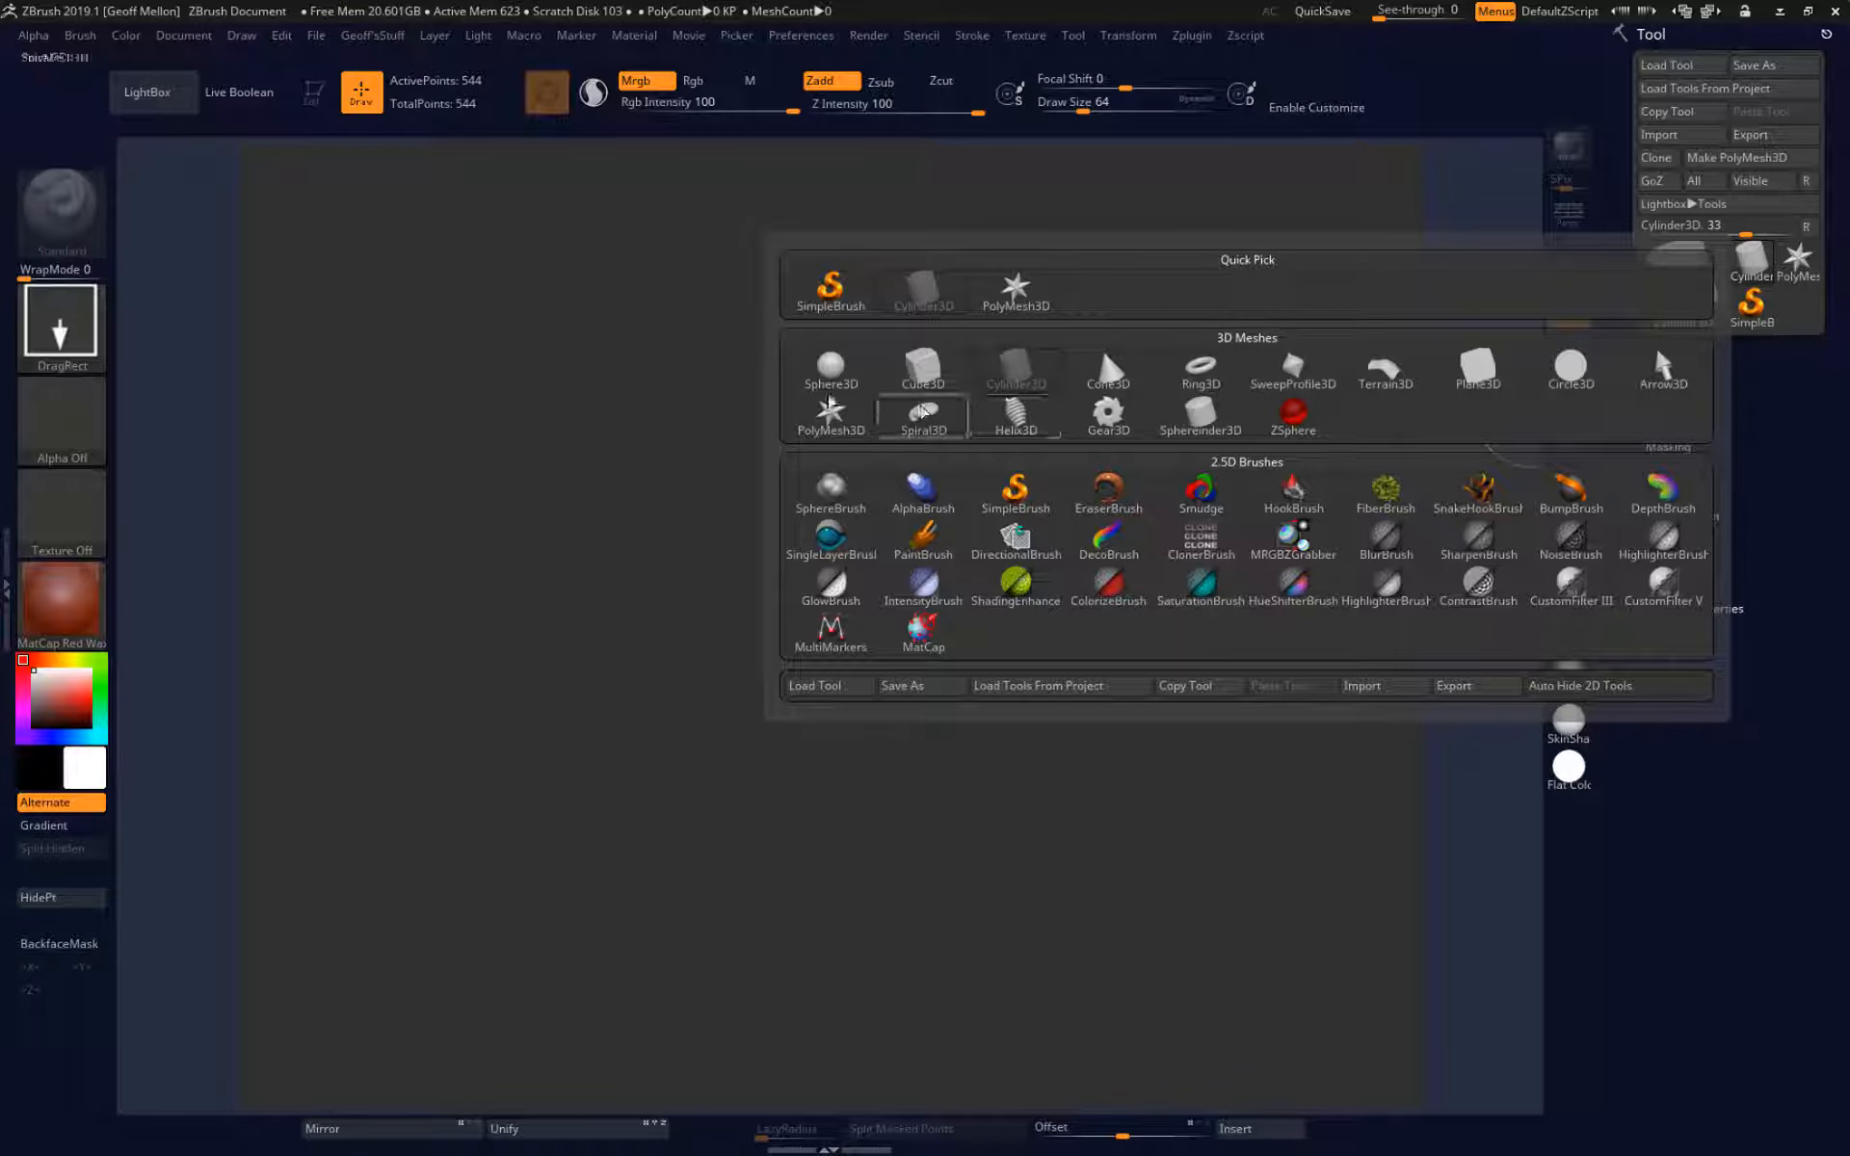
click(922, 367)
drag(820, 468, 829, 716)
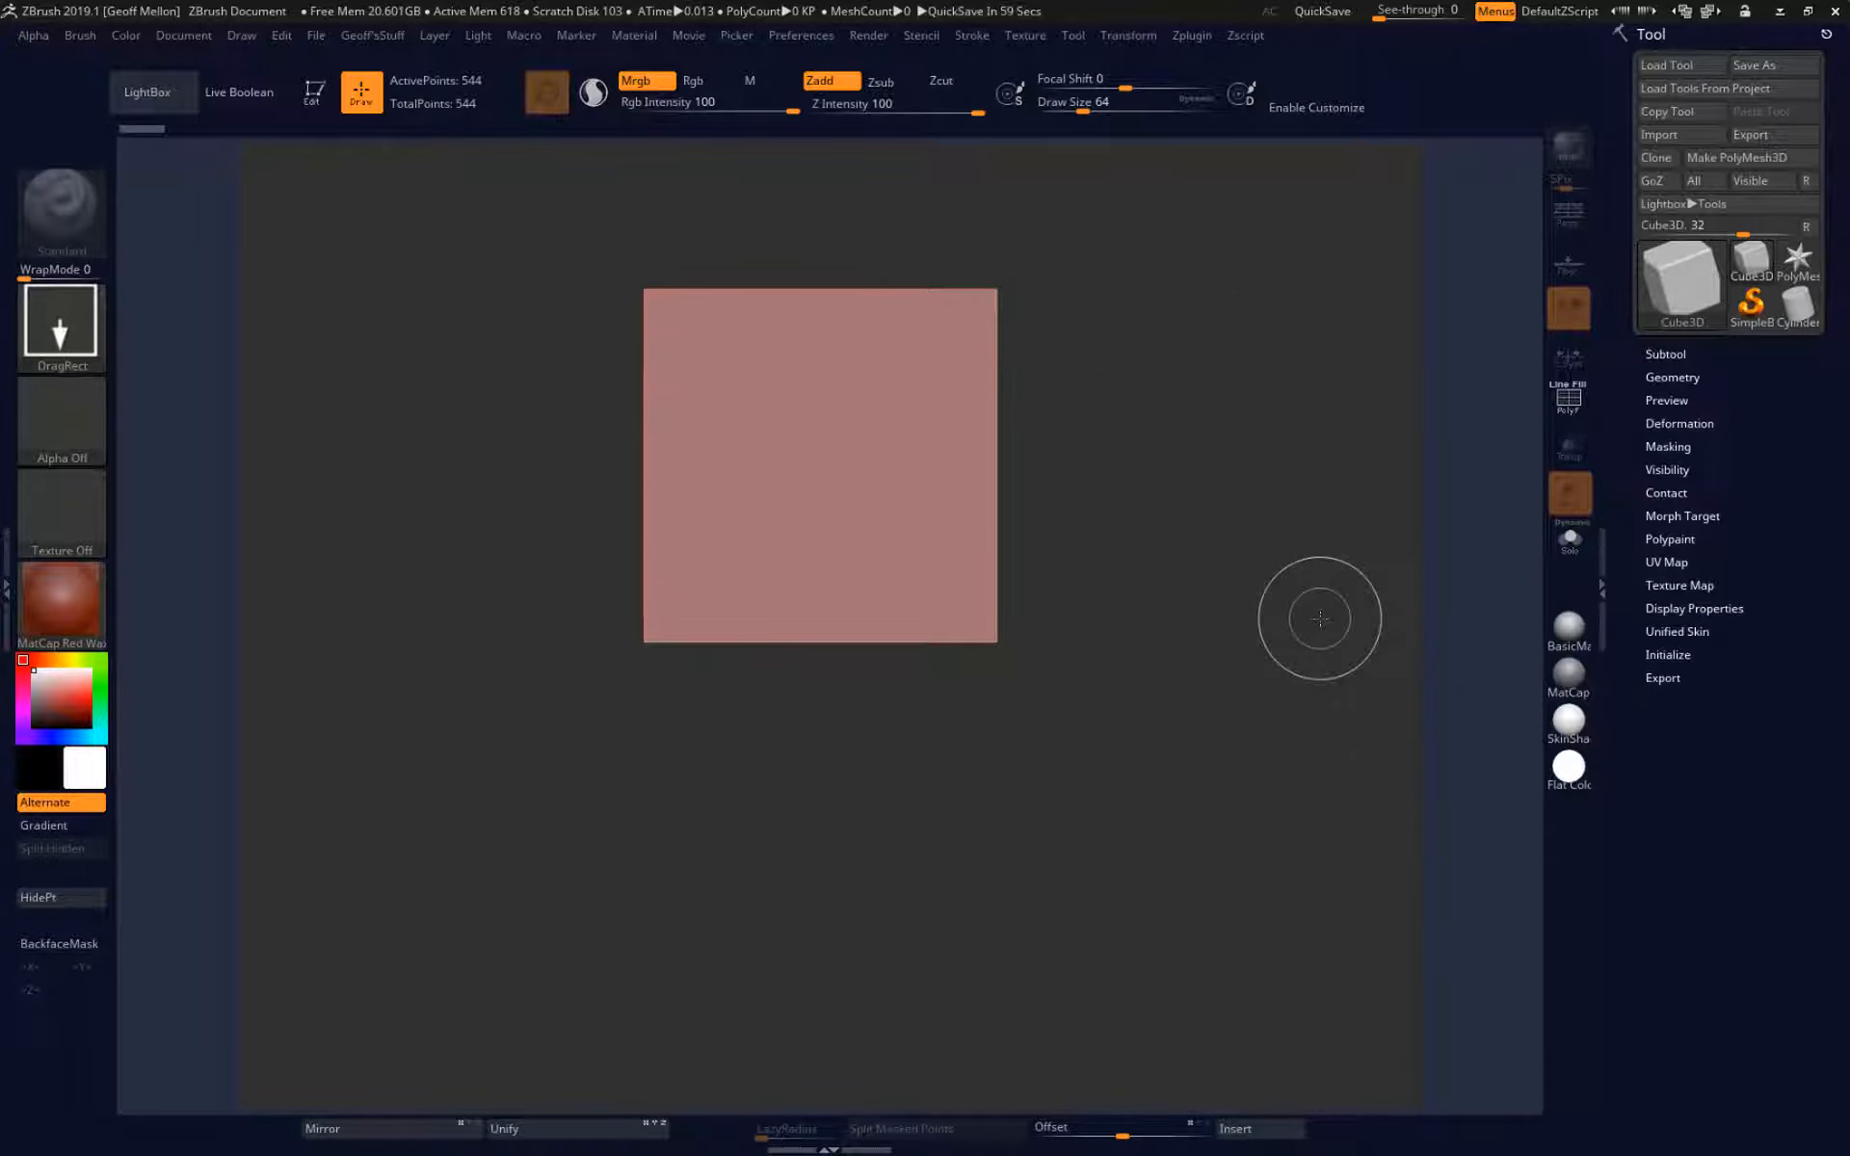
key(t)
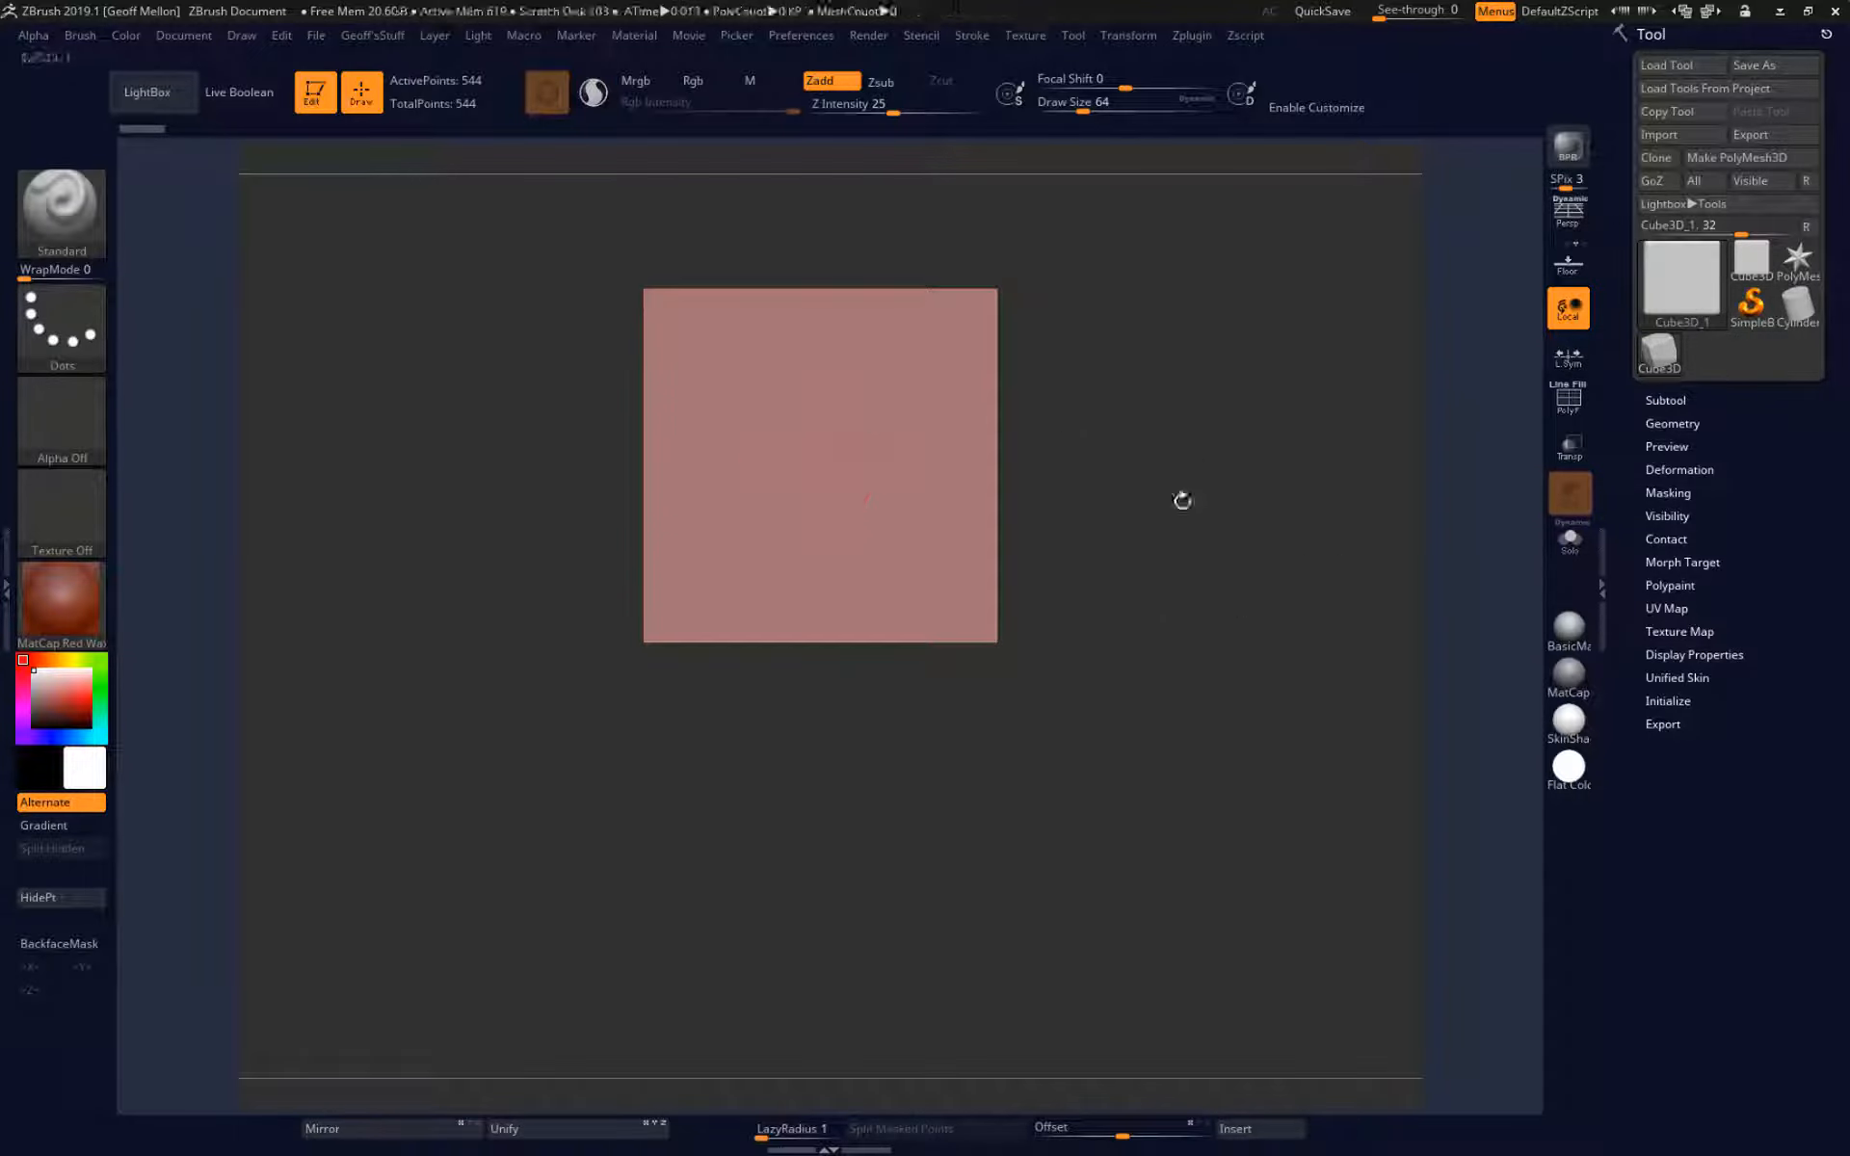
mouse_move(1182, 500)
mouse_down()
mouse_move(1232, 614)
mouse_move(1113, 469)
mouse_move(1169, 682)
mouse_move(1227, 616)
mouse_up()
mouse_move(1190, 540)
alt+mouse_down()
mouse_move(1193, 564)
mouse_move(1195, 511)
alt+mouse_up()
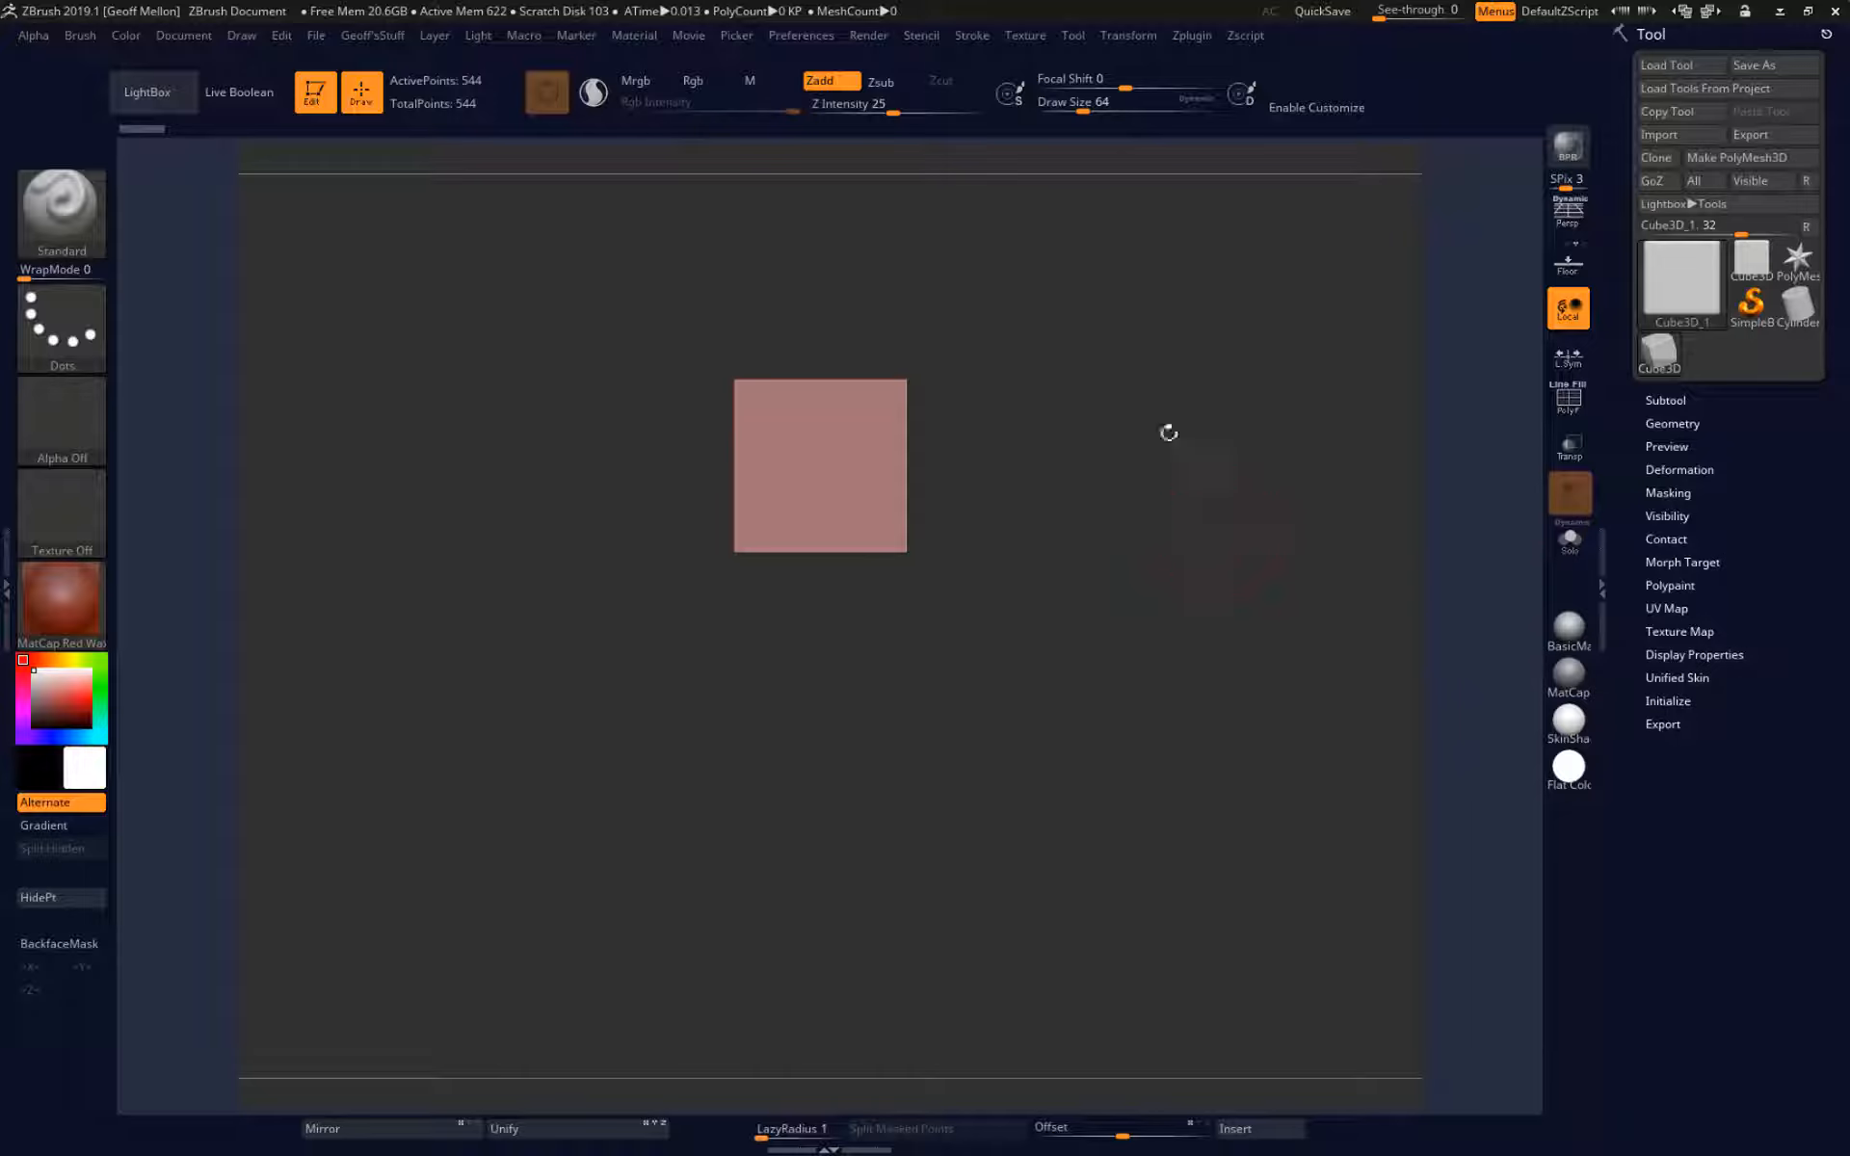
alt+drag(1158, 380, 1153, 539)
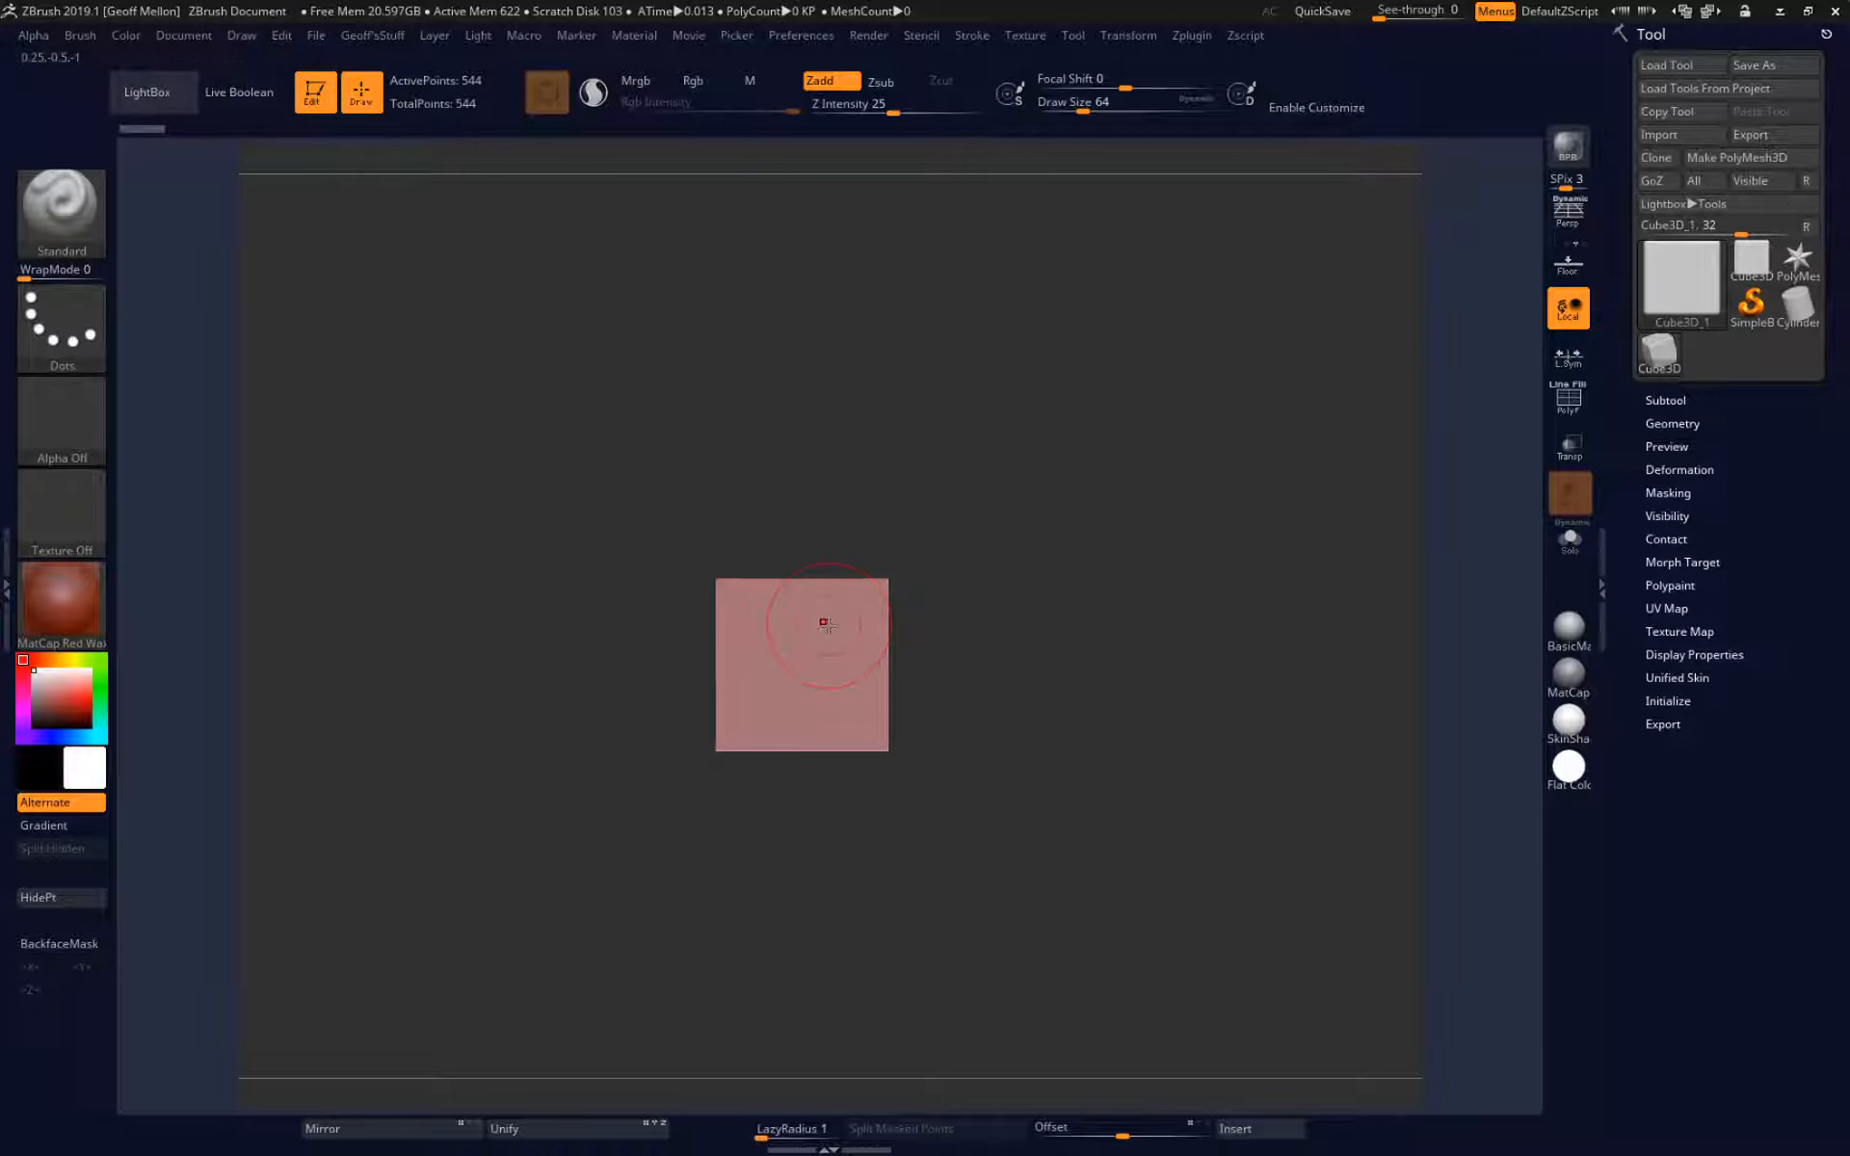
Convert the cube to a PolyMesh3D and turn on the polyframe display to show its topology.
click(1762, 158)
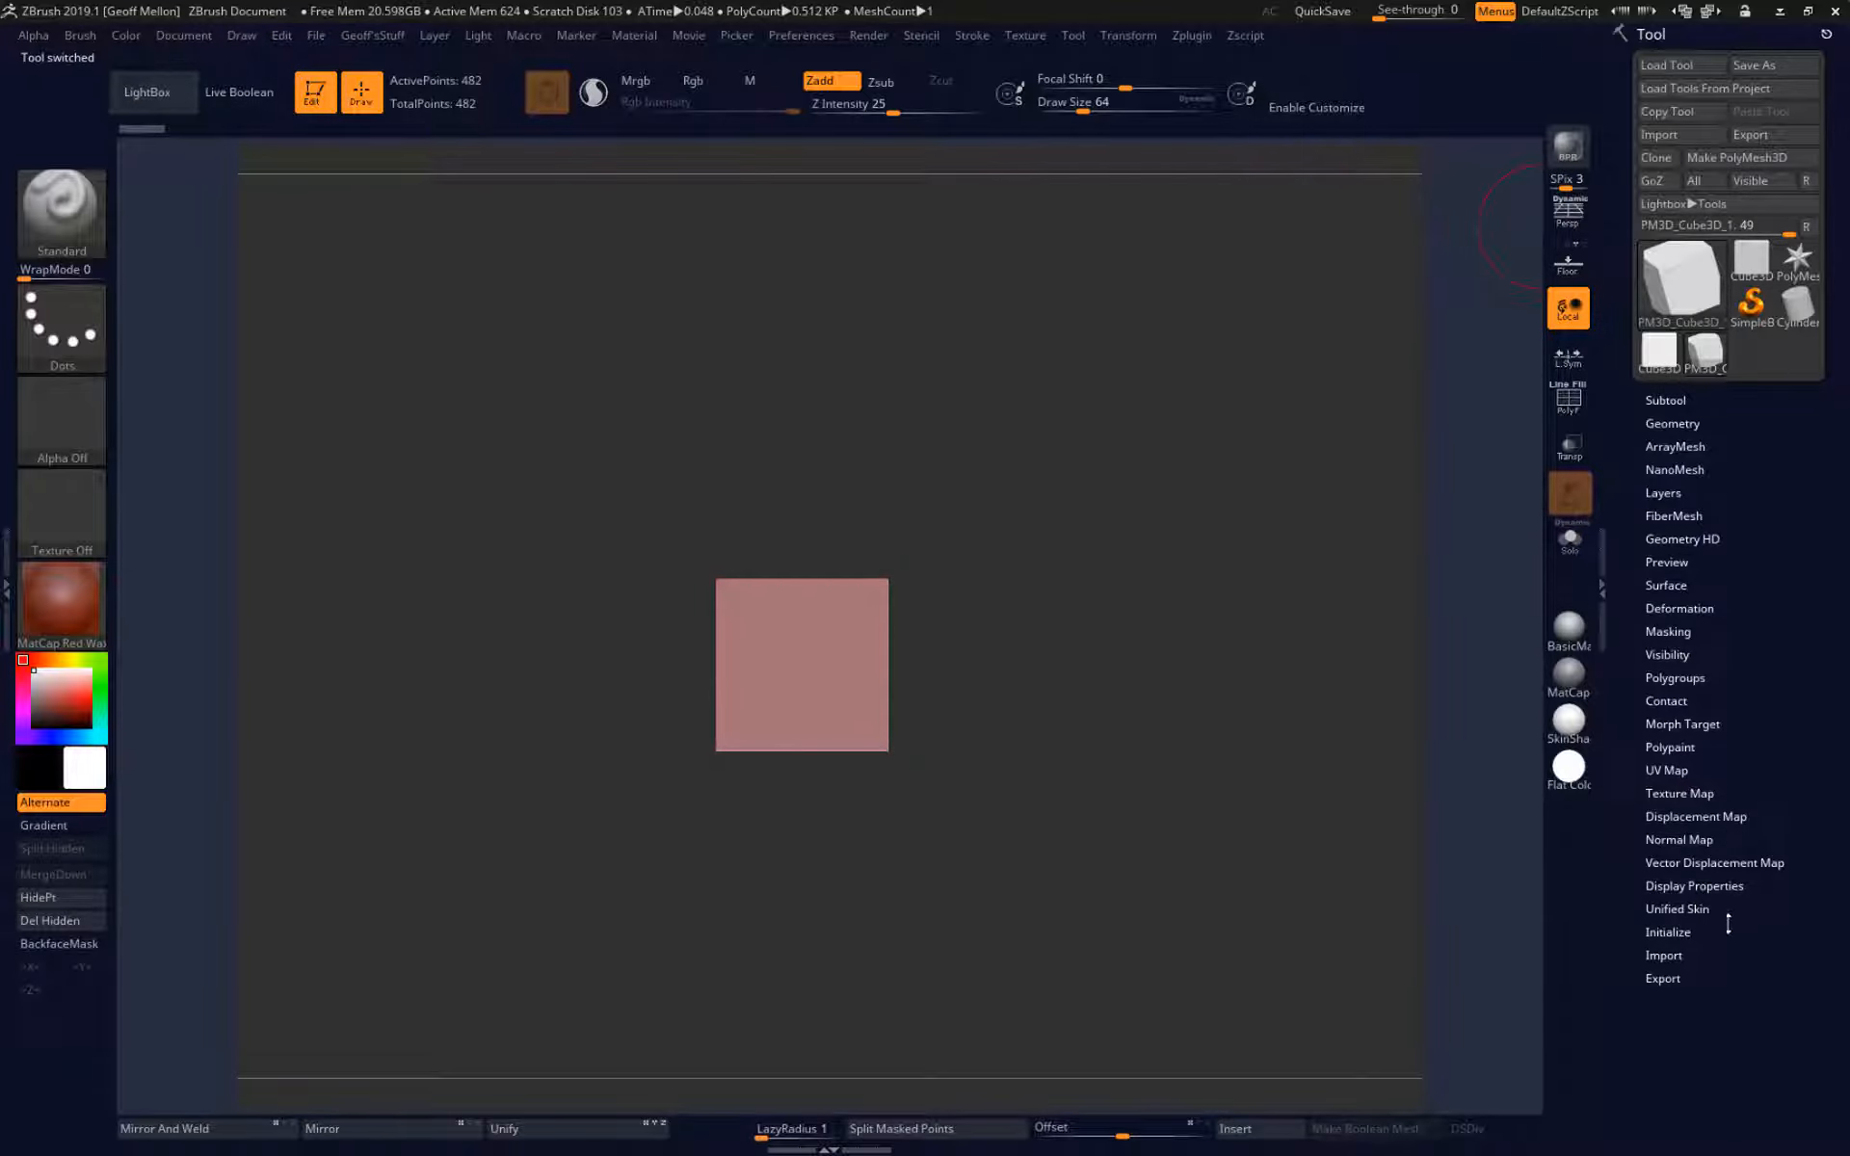
click(1681, 932)
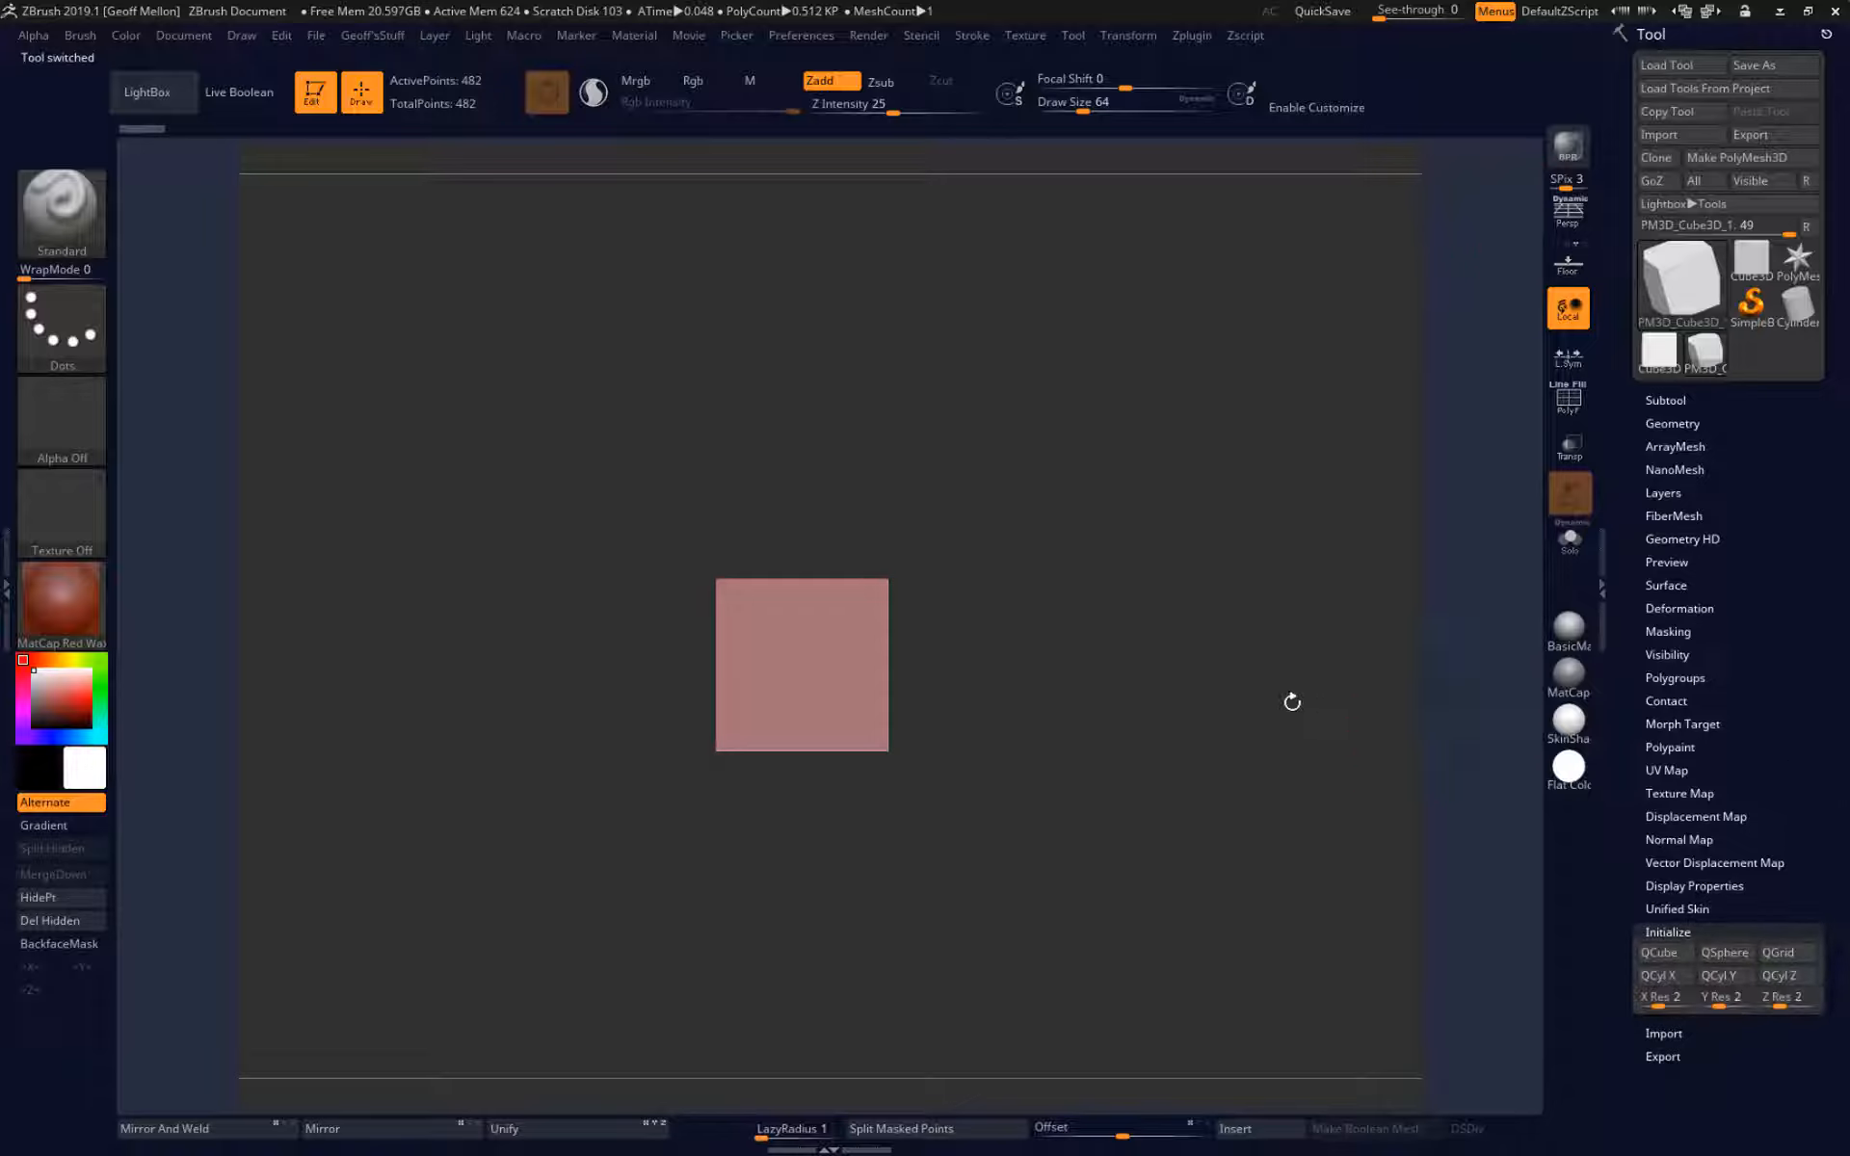
key(shift+f)
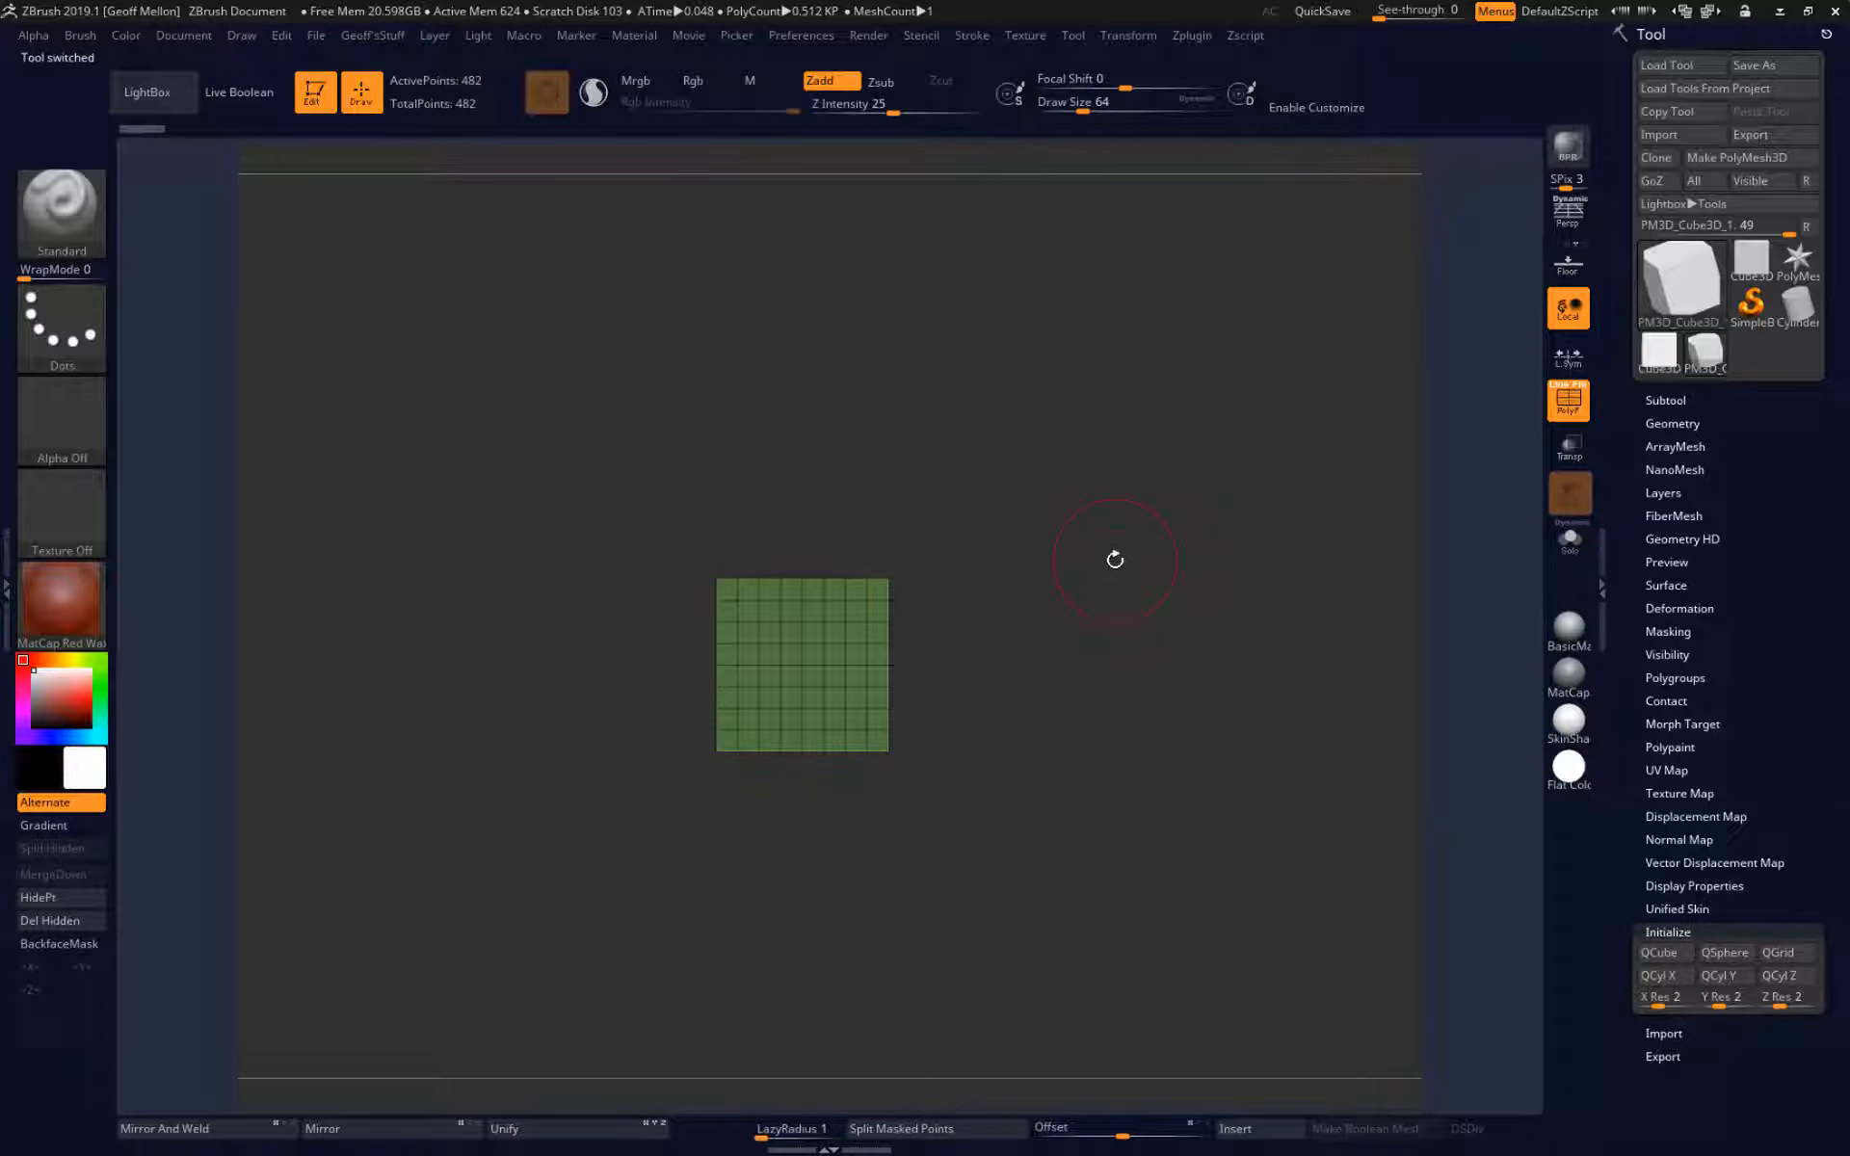
mouse_move(1115, 558)
mouse_down()
mouse_move(1097, 707)
mouse_move(1174, 743)
mouse_up()
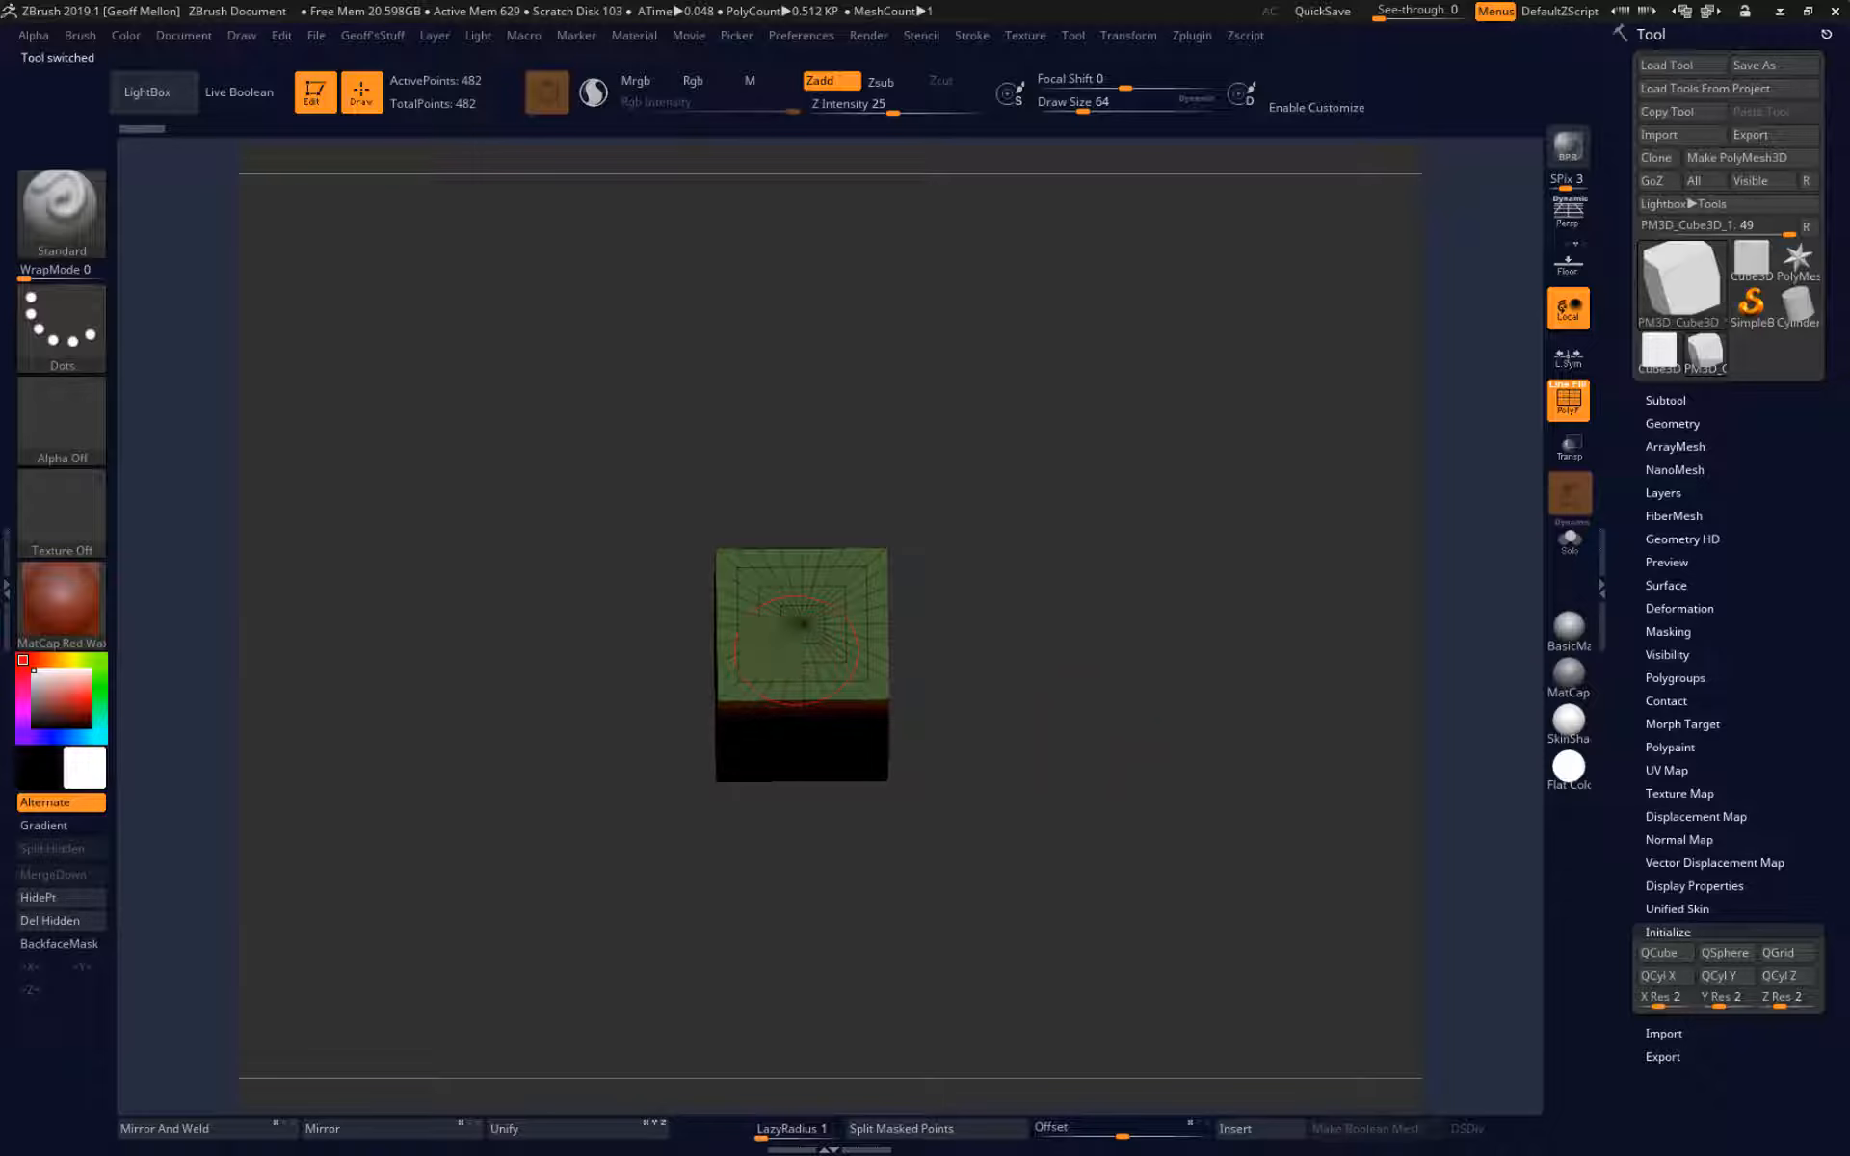
alt+drag(1113, 571, 1169, 720)
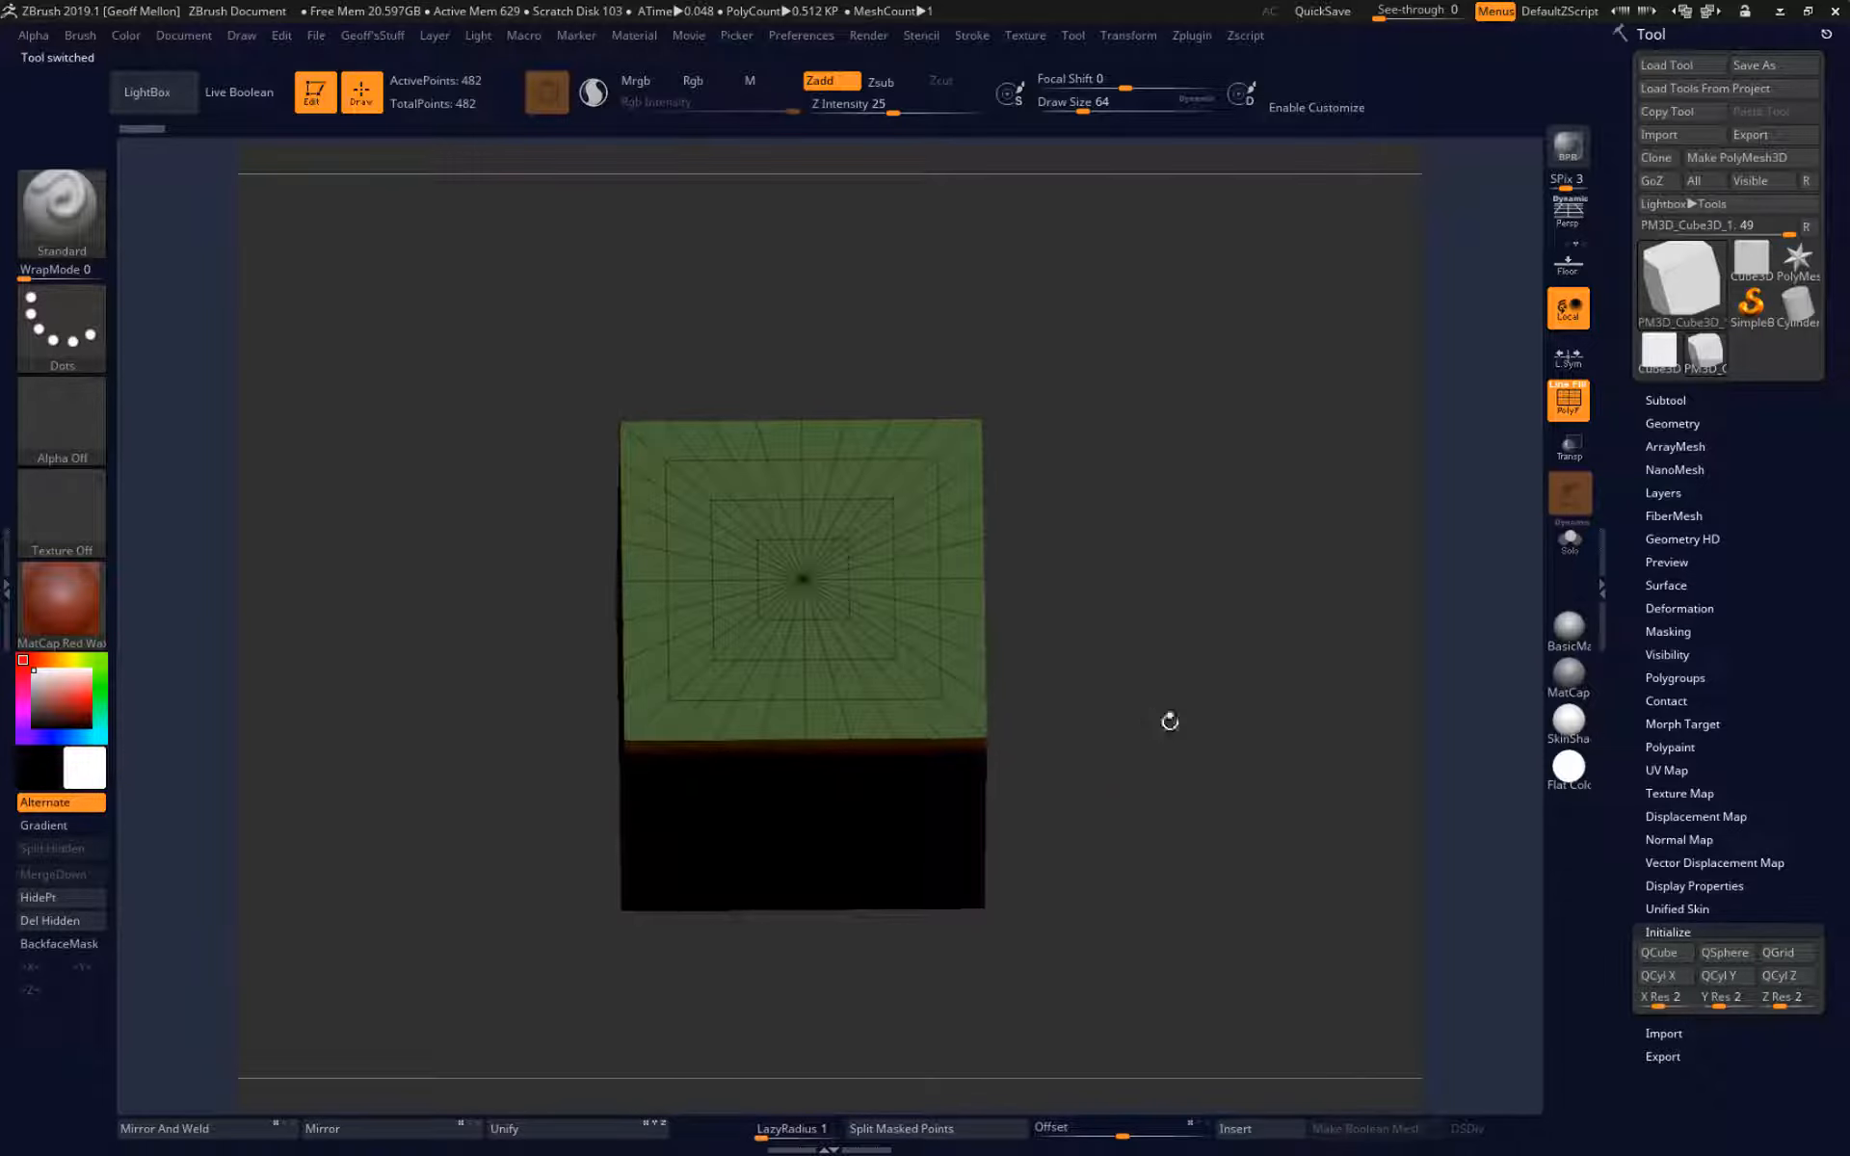
Reinitialize the polymesh as a QCube with a resolution of 2 on the X, Y and Z axes.
click(1677, 932)
click(1716, 931)
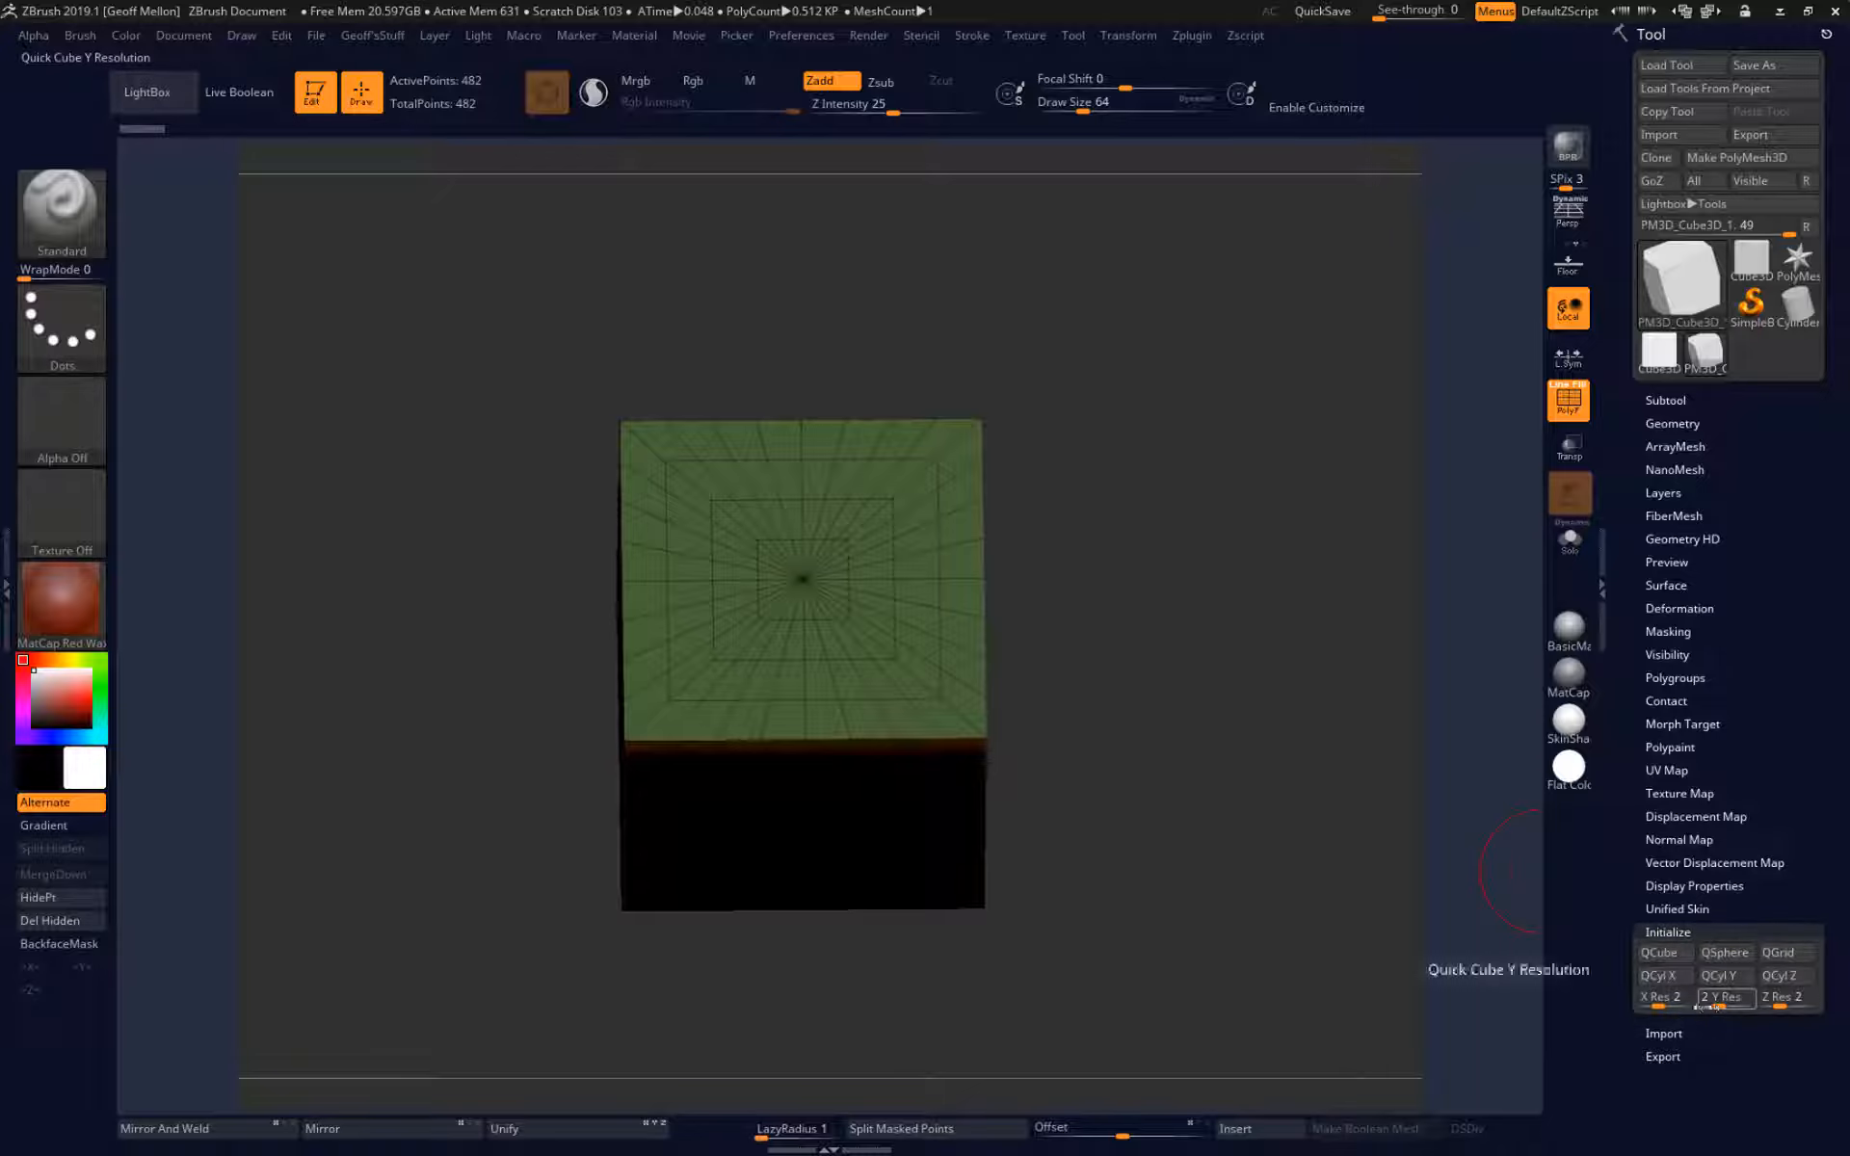
click(1662, 953)
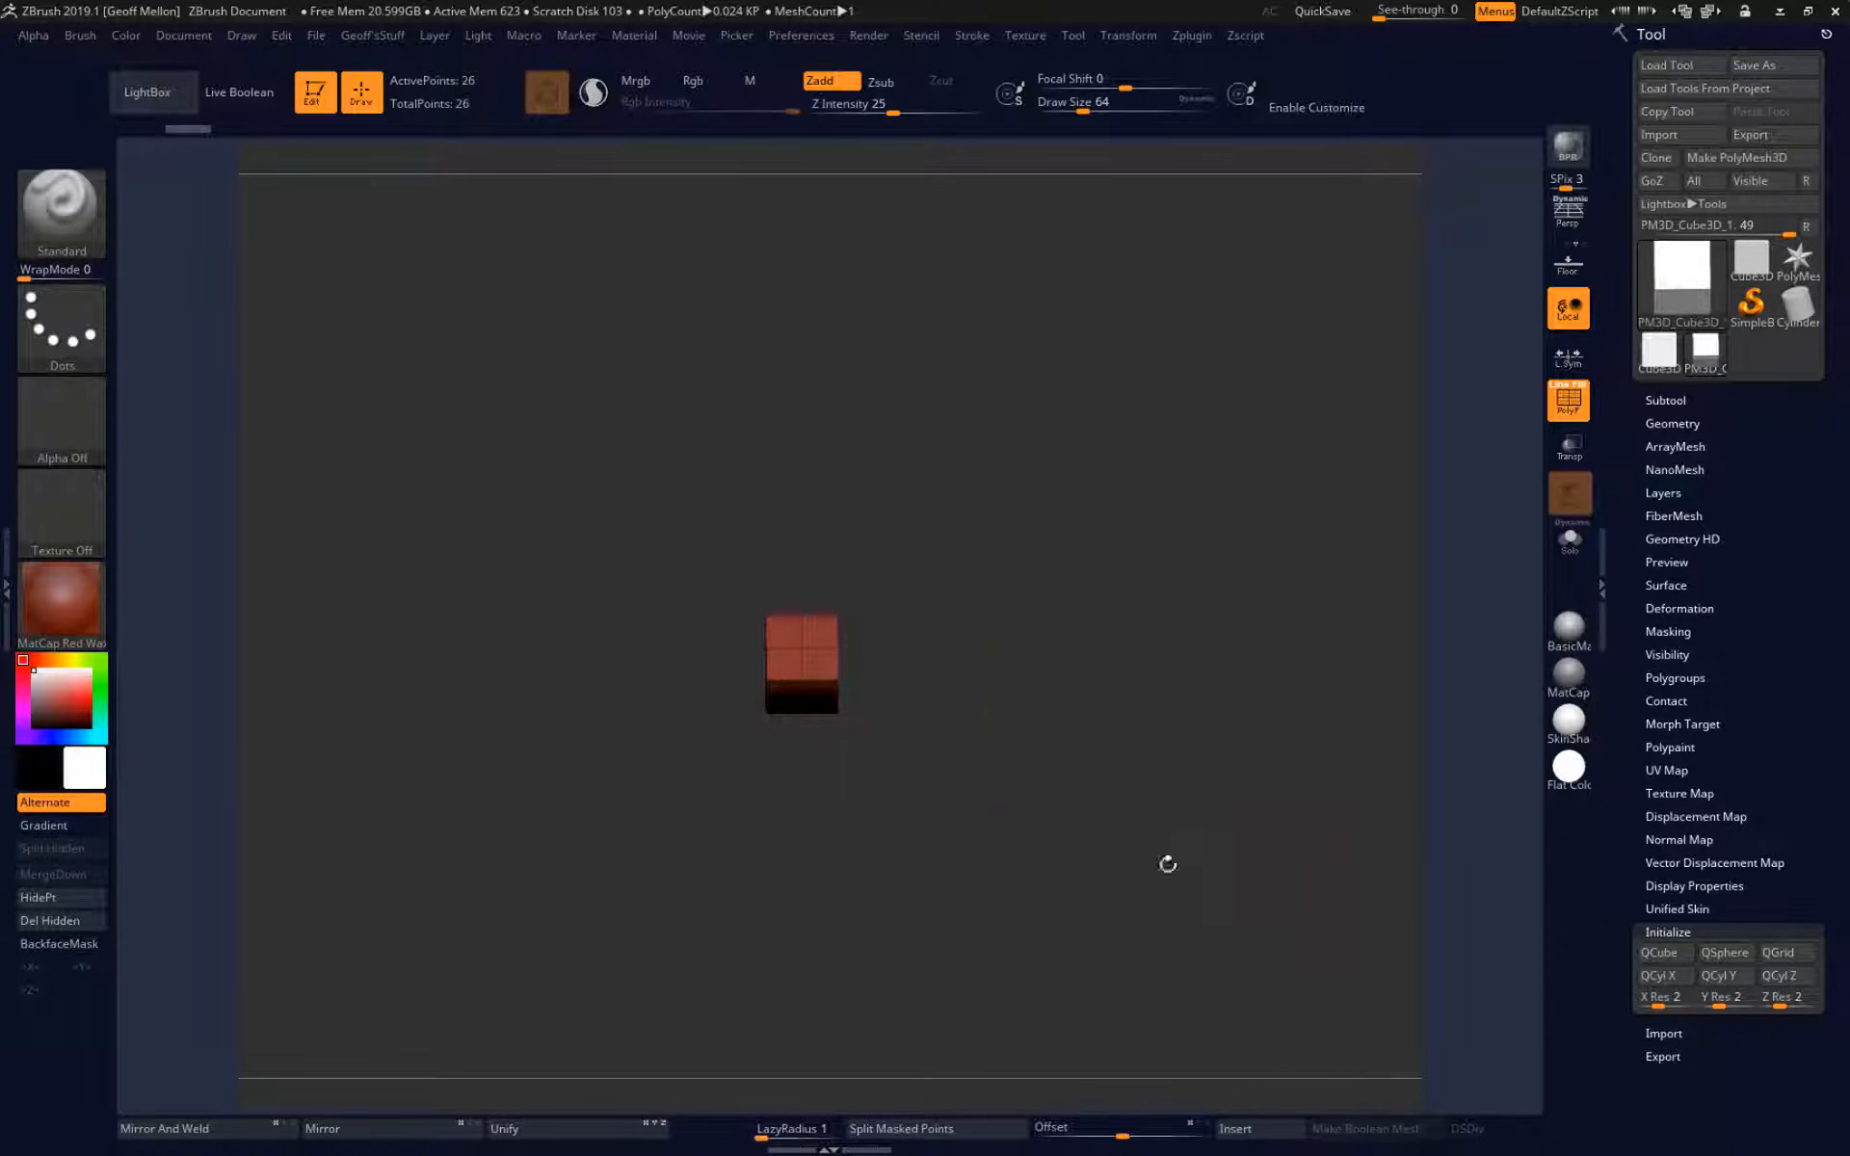
drag(1153, 817, 1155, 726)
alt+drag(1061, 587, 1086, 673)
Scale the QCube up uniformly with the gizmo to about 2.7 times its size.
key(w)
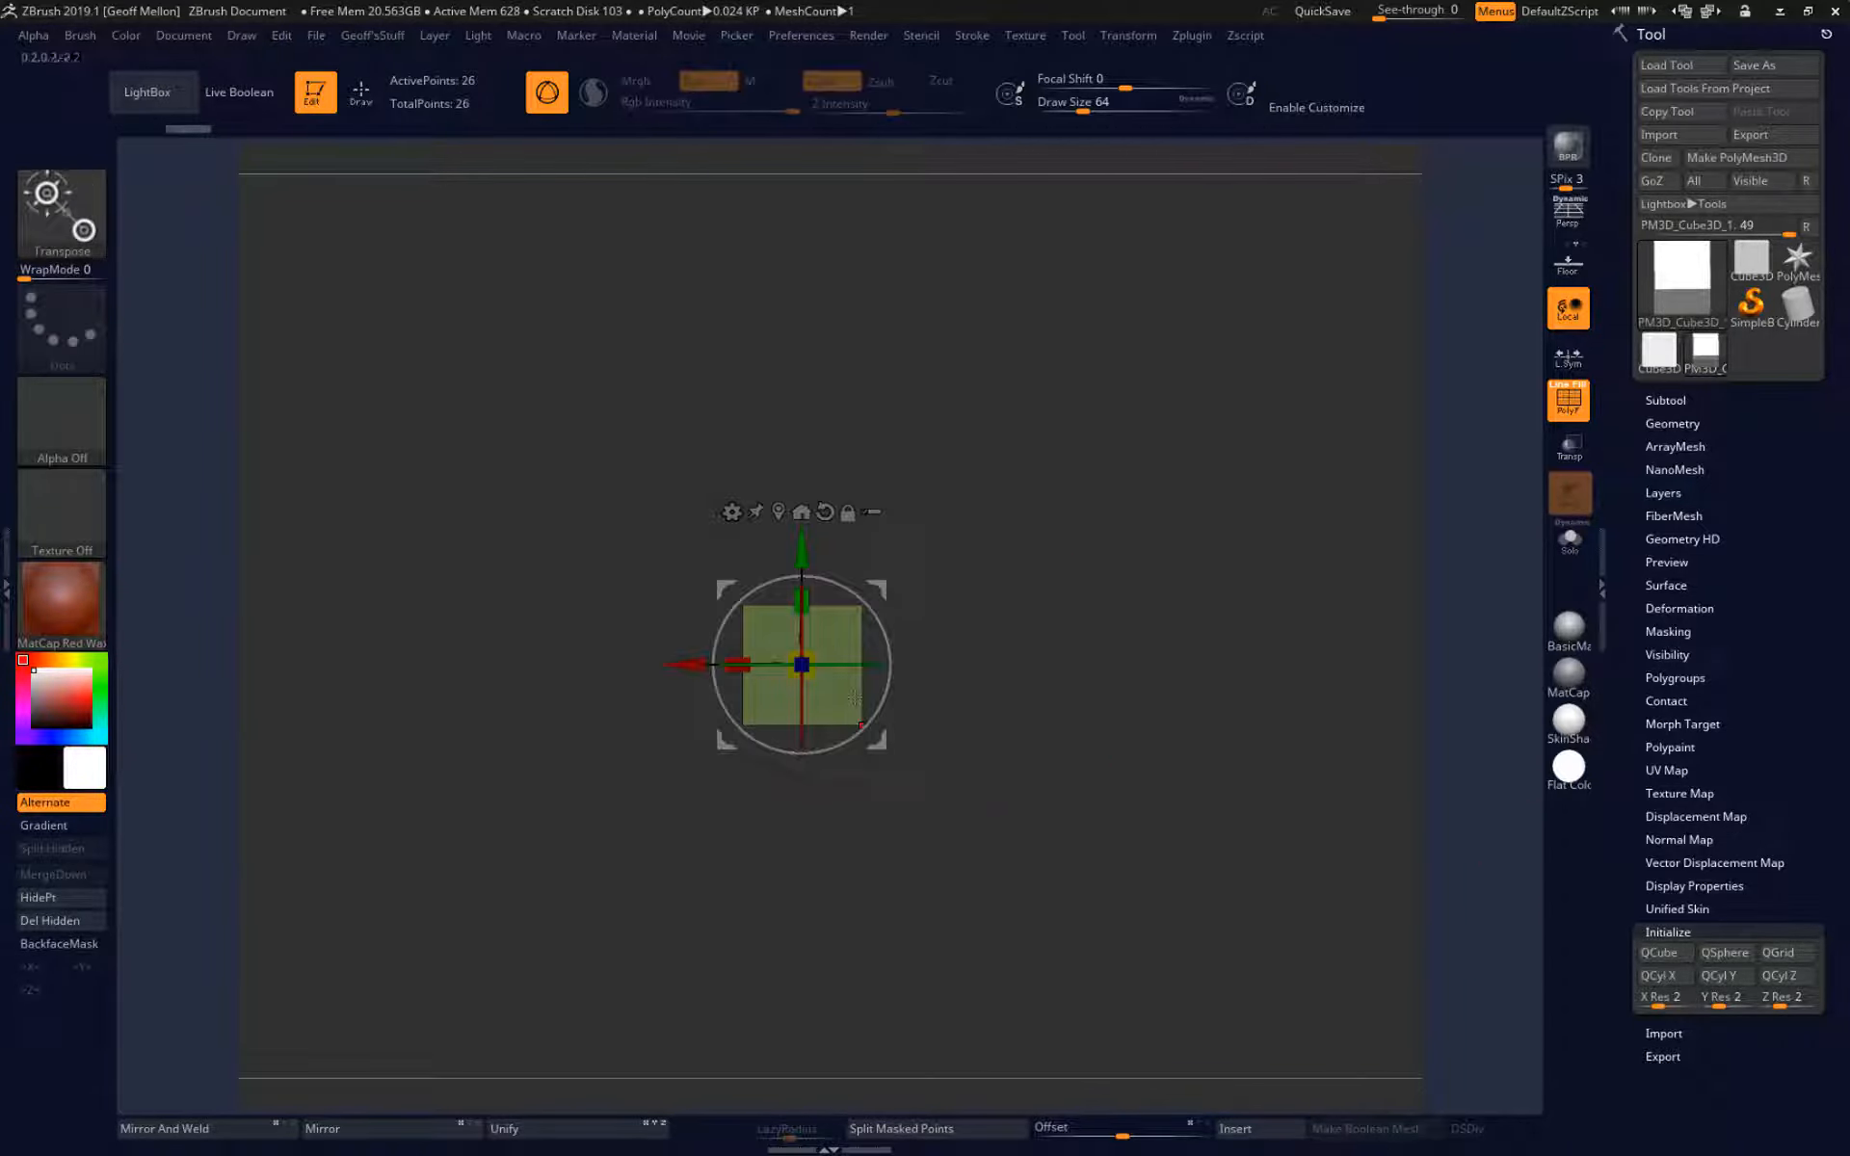
drag(812, 657, 949, 633)
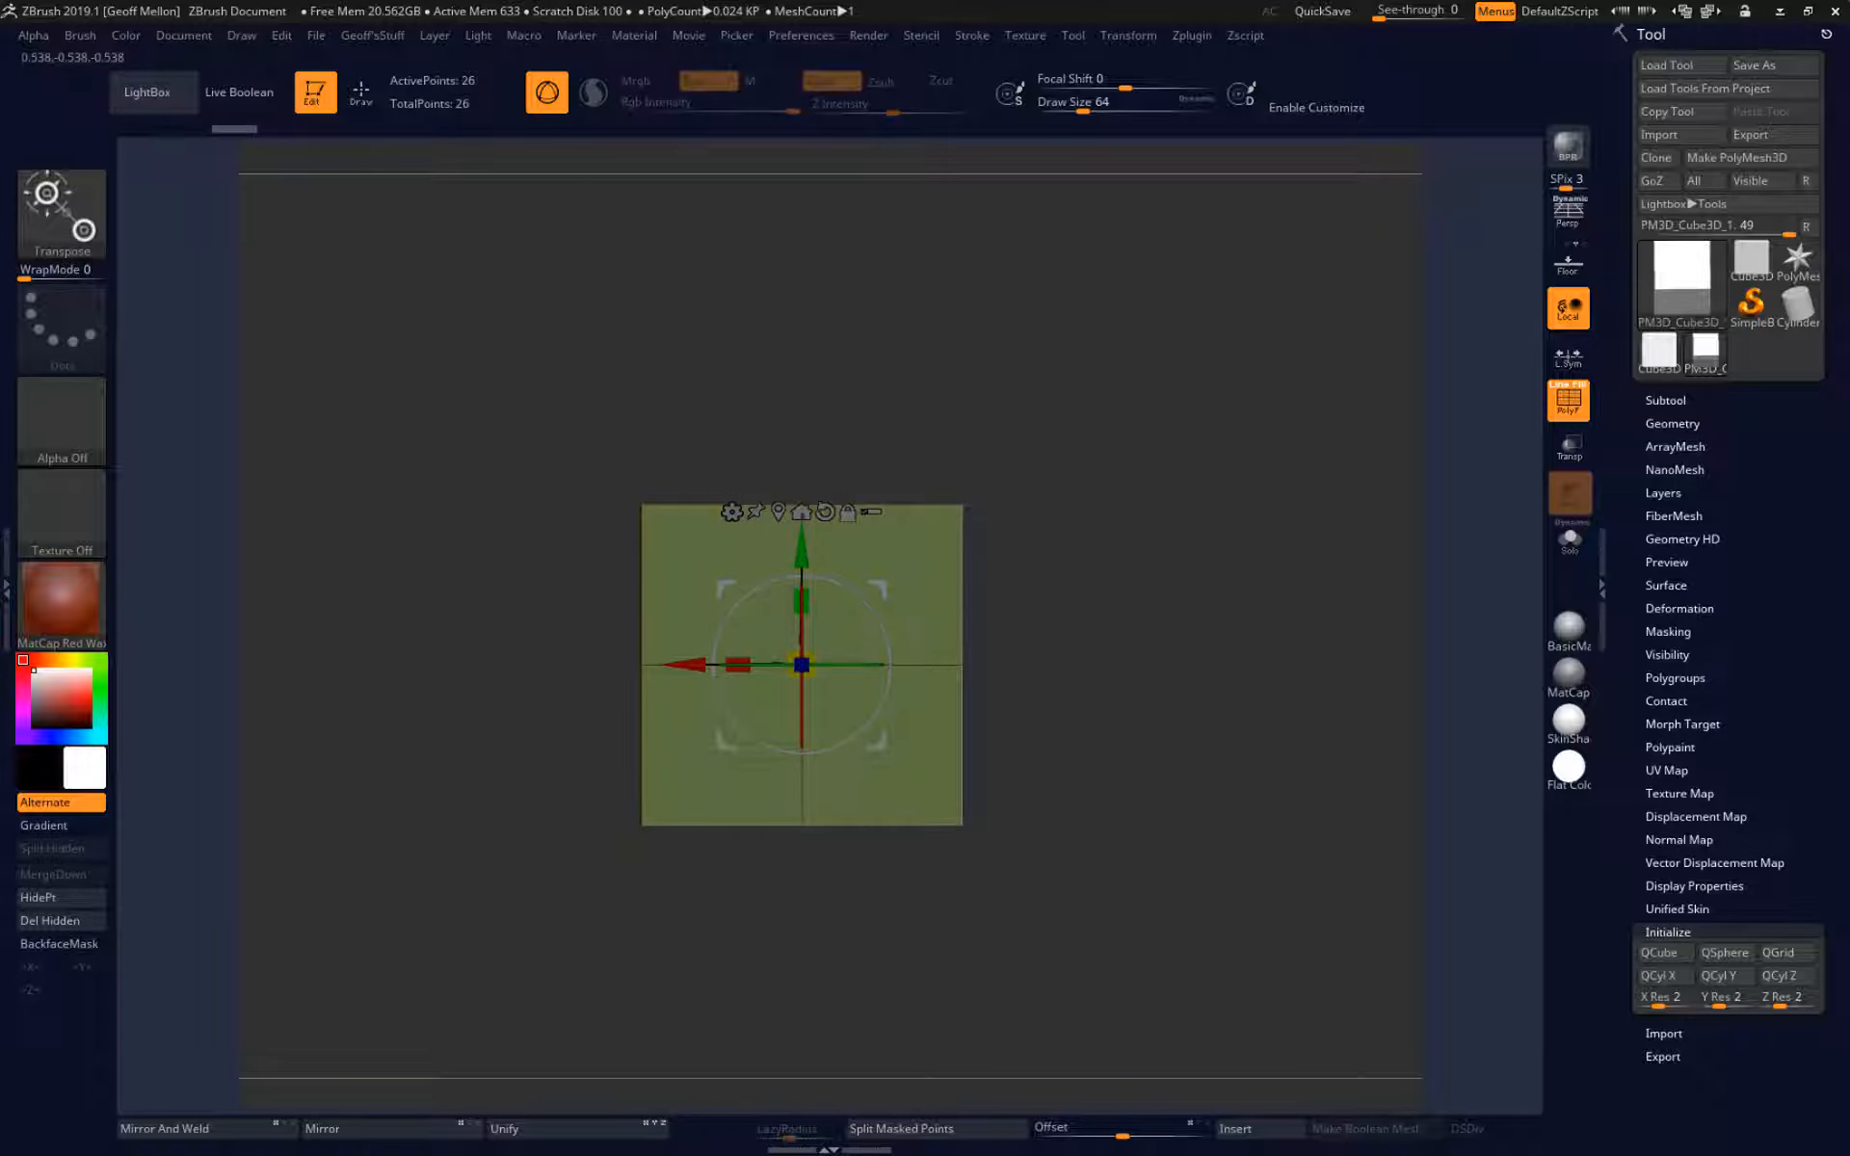
drag(1162, 672, 1264, 711)
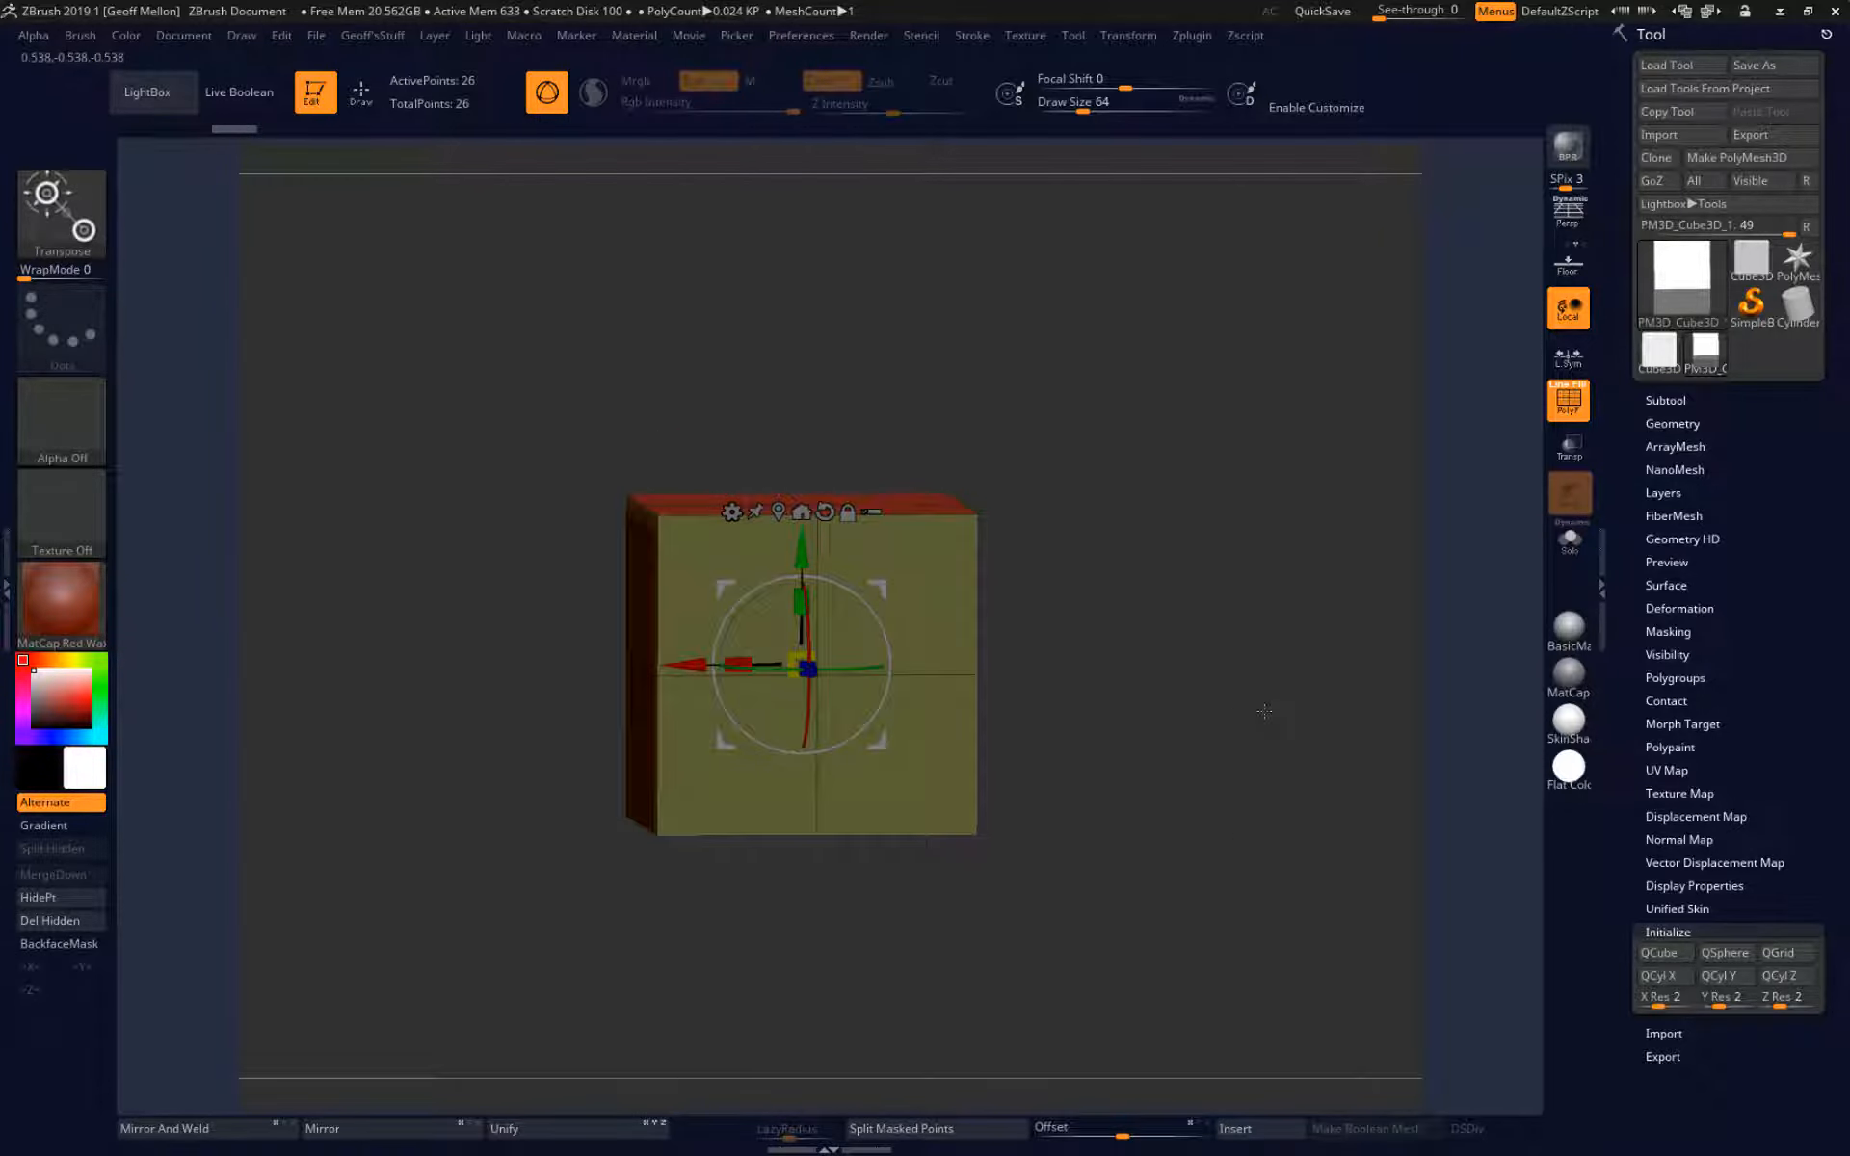
Apply the MatCap Gray material to the cube and return to Draw mode.
click(1569, 675)
drag(1272, 626, 1336, 651)
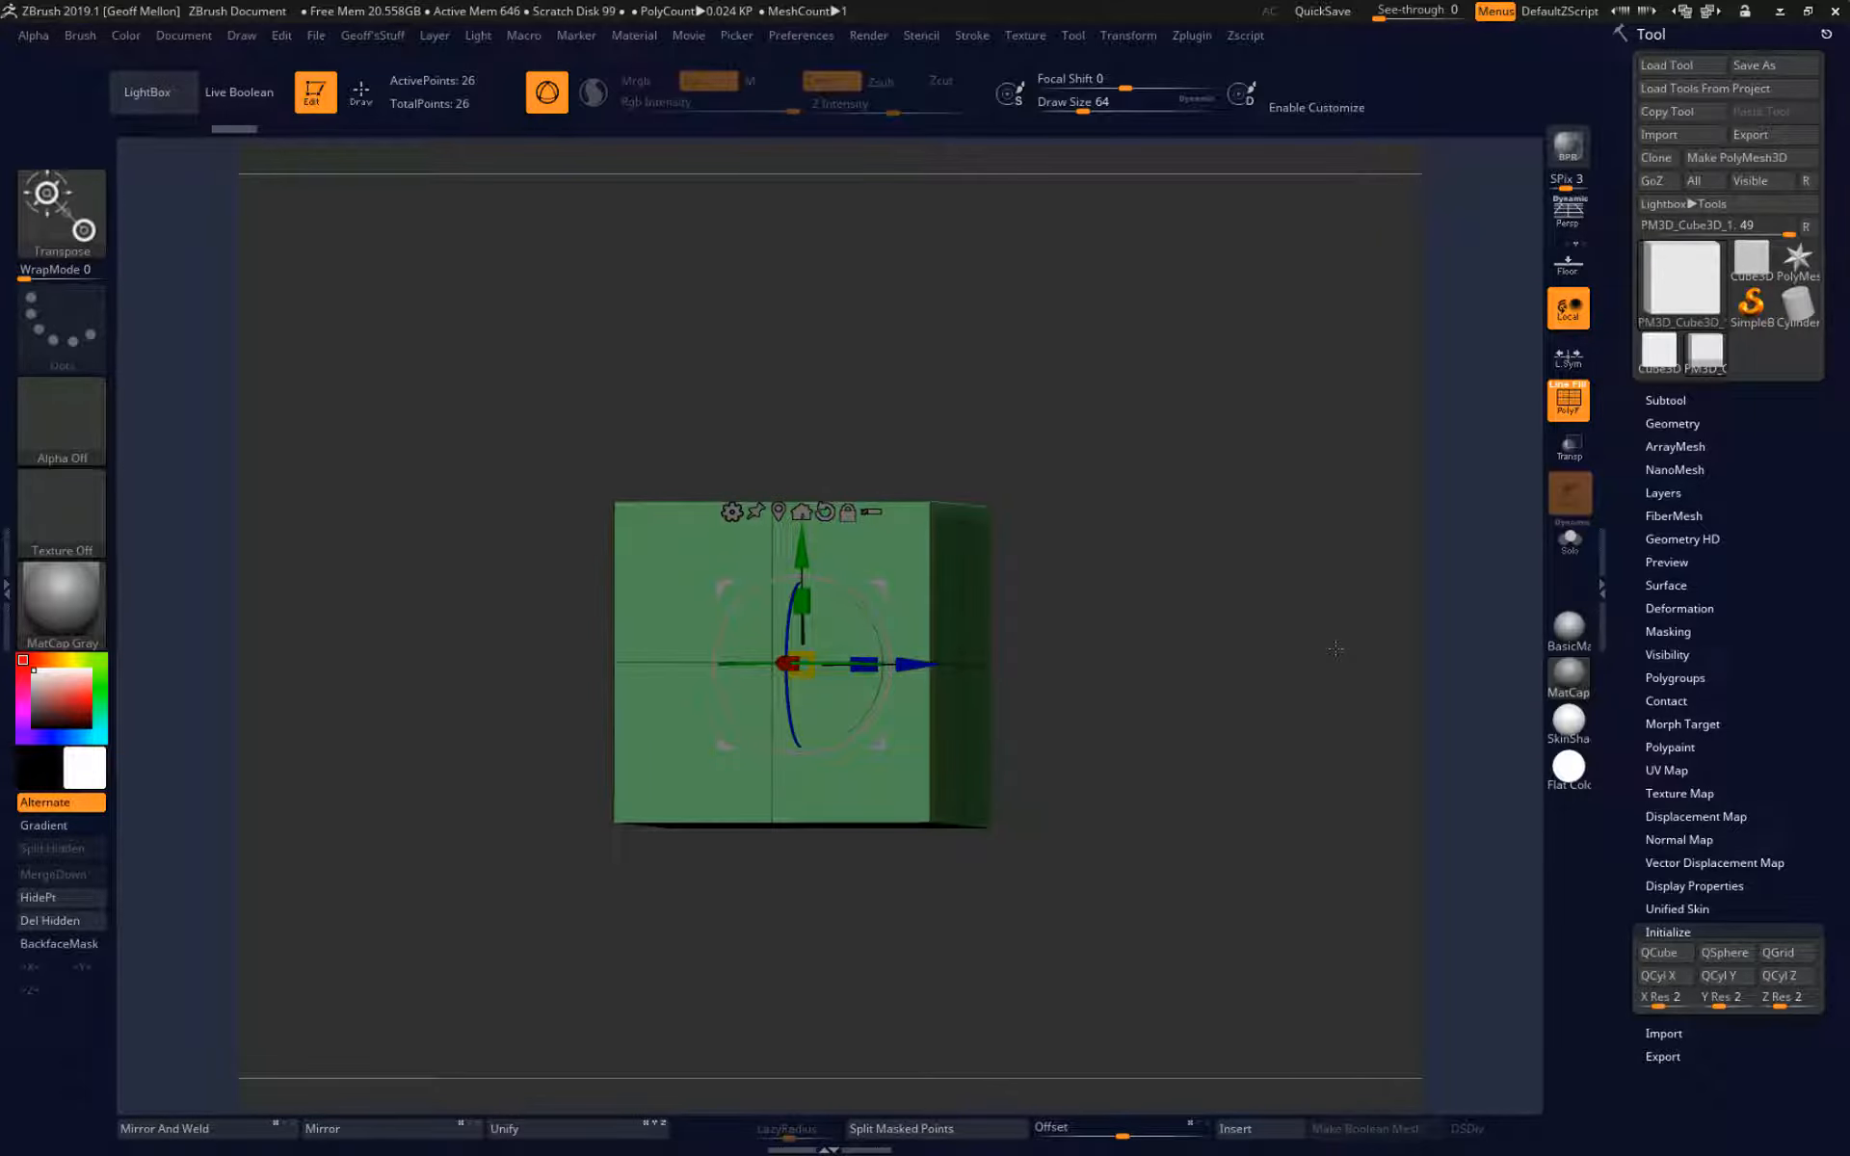
key(q)
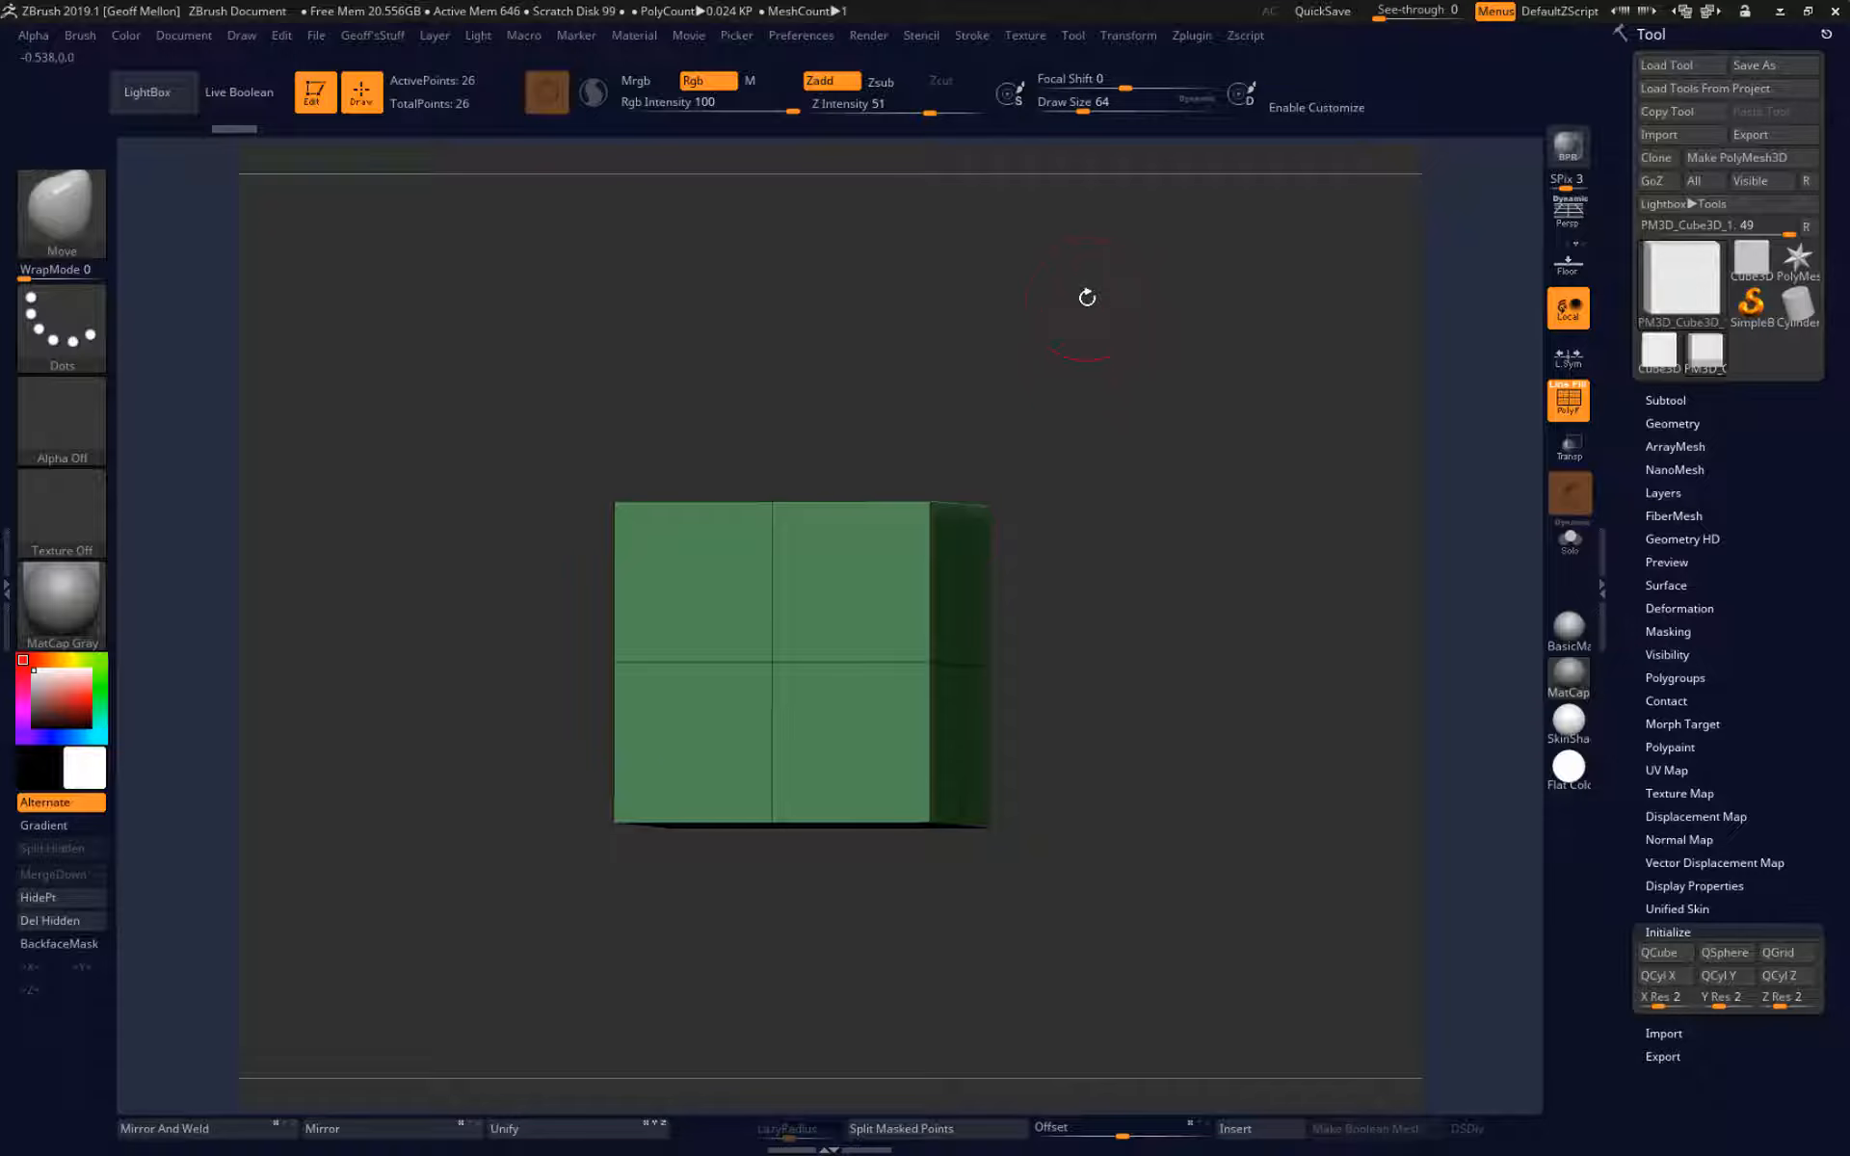
drag(1087, 298, 1186, 512)
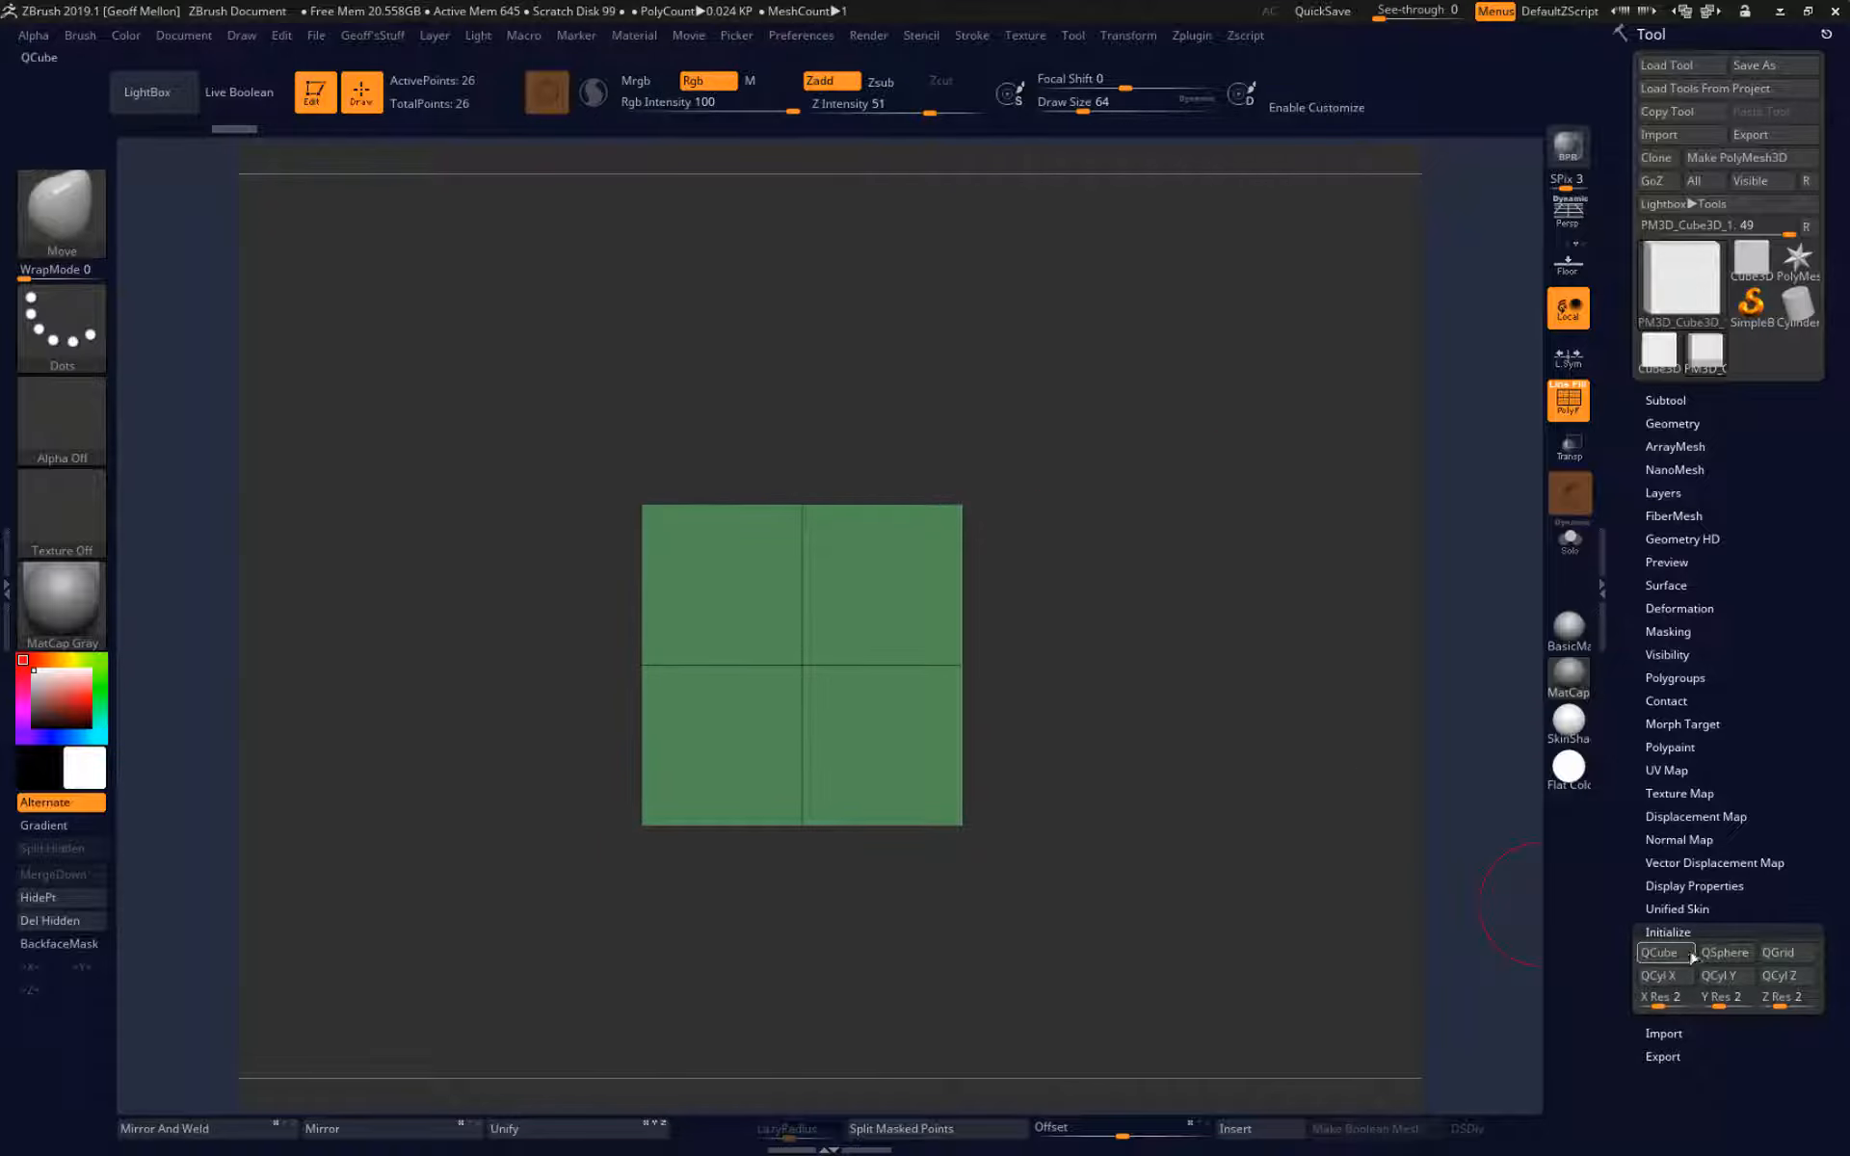
drag(1244, 484, 1214, 529)
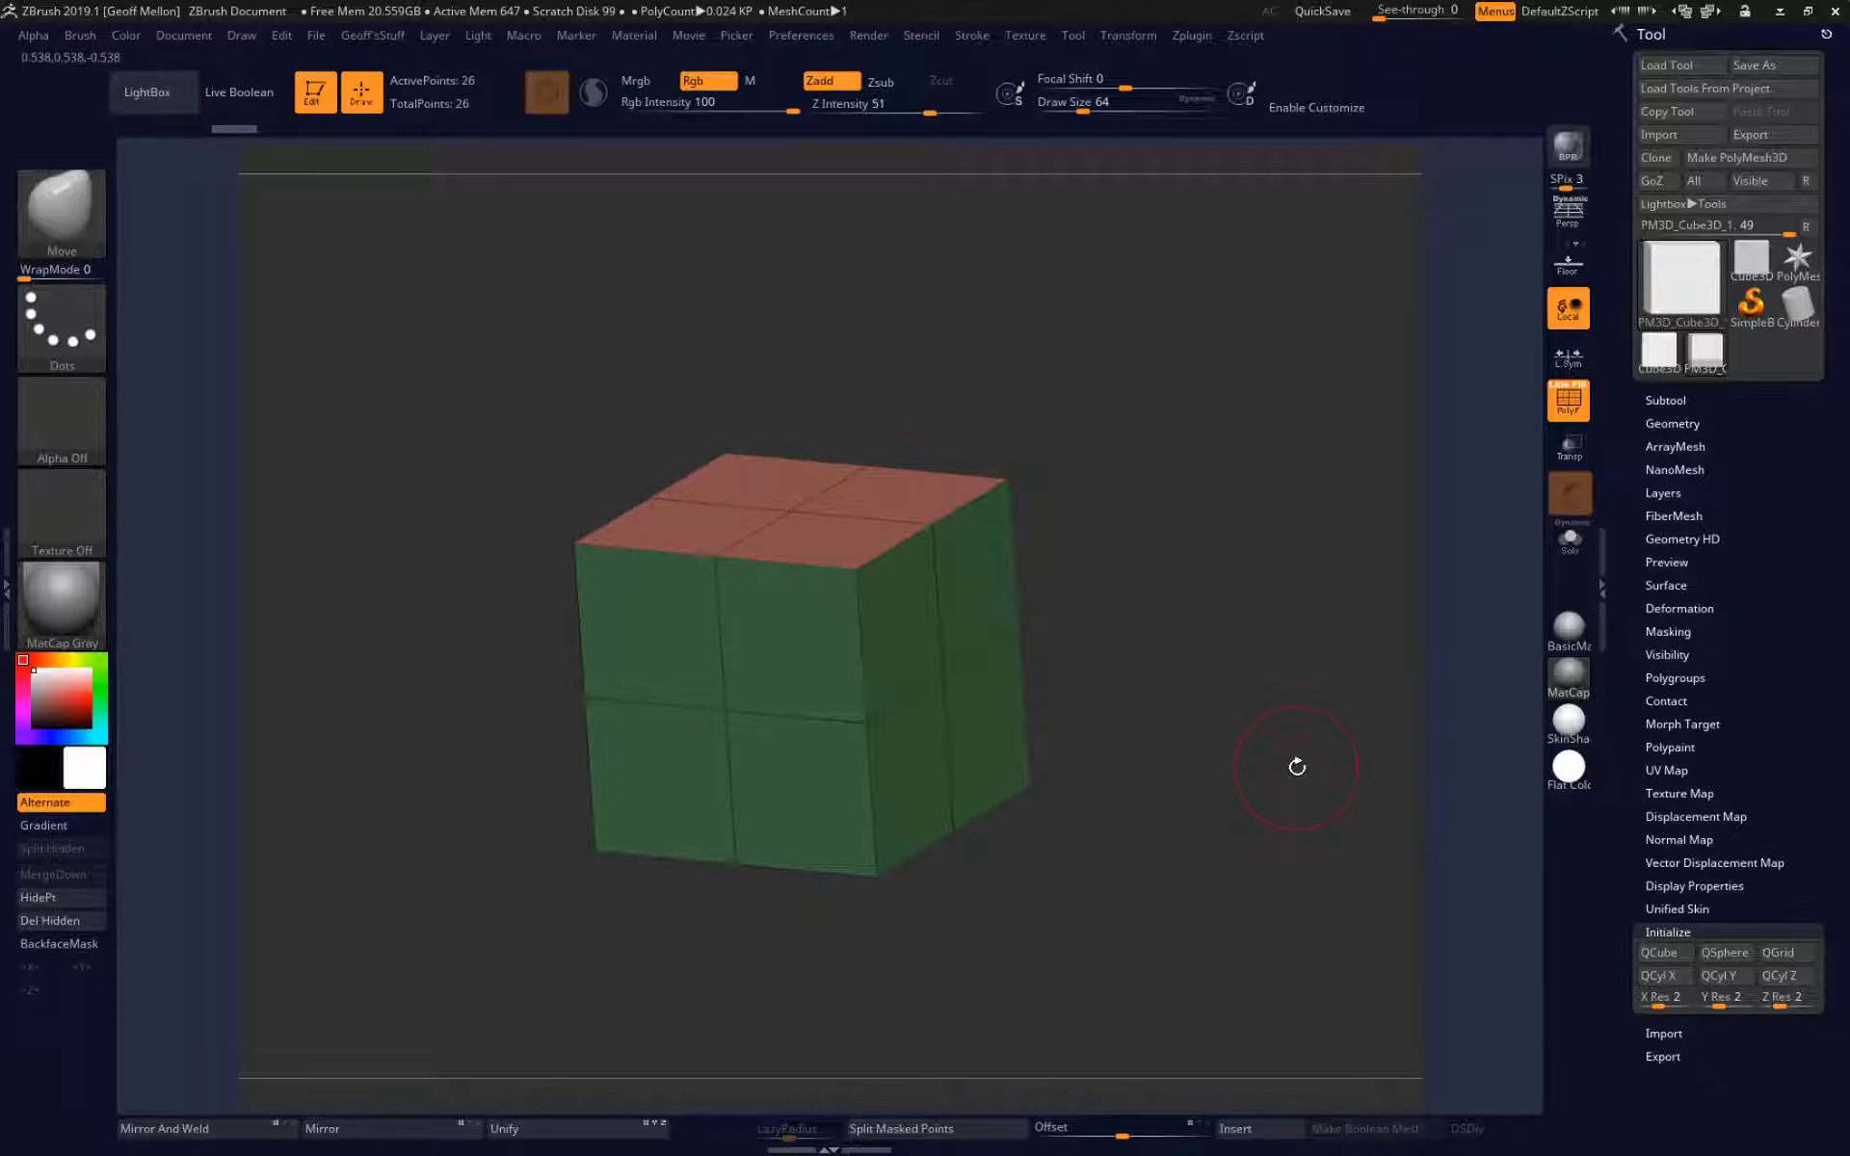
Compare the cube with the polyframe and its wireframe lines toggled off and on, leaving both on.
key(shift+f)
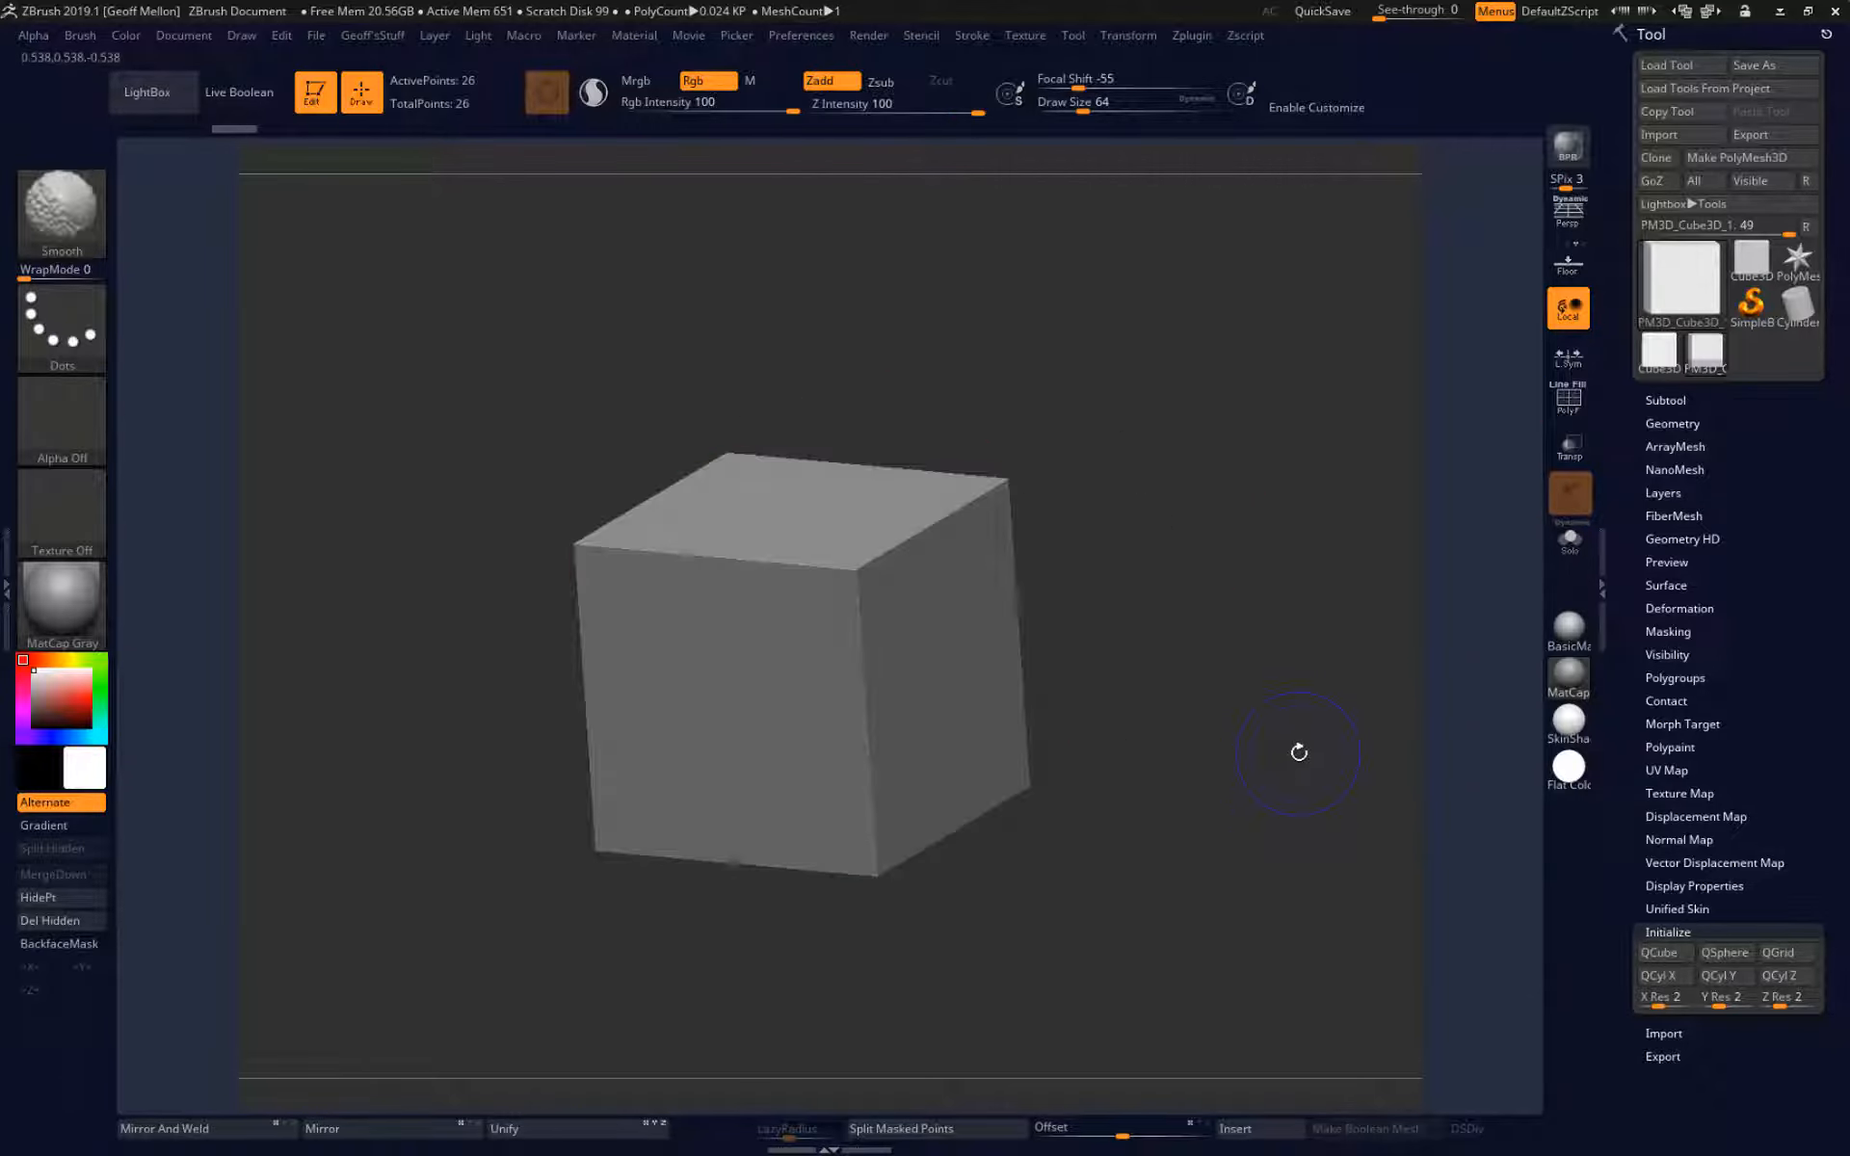
key(shift+f)
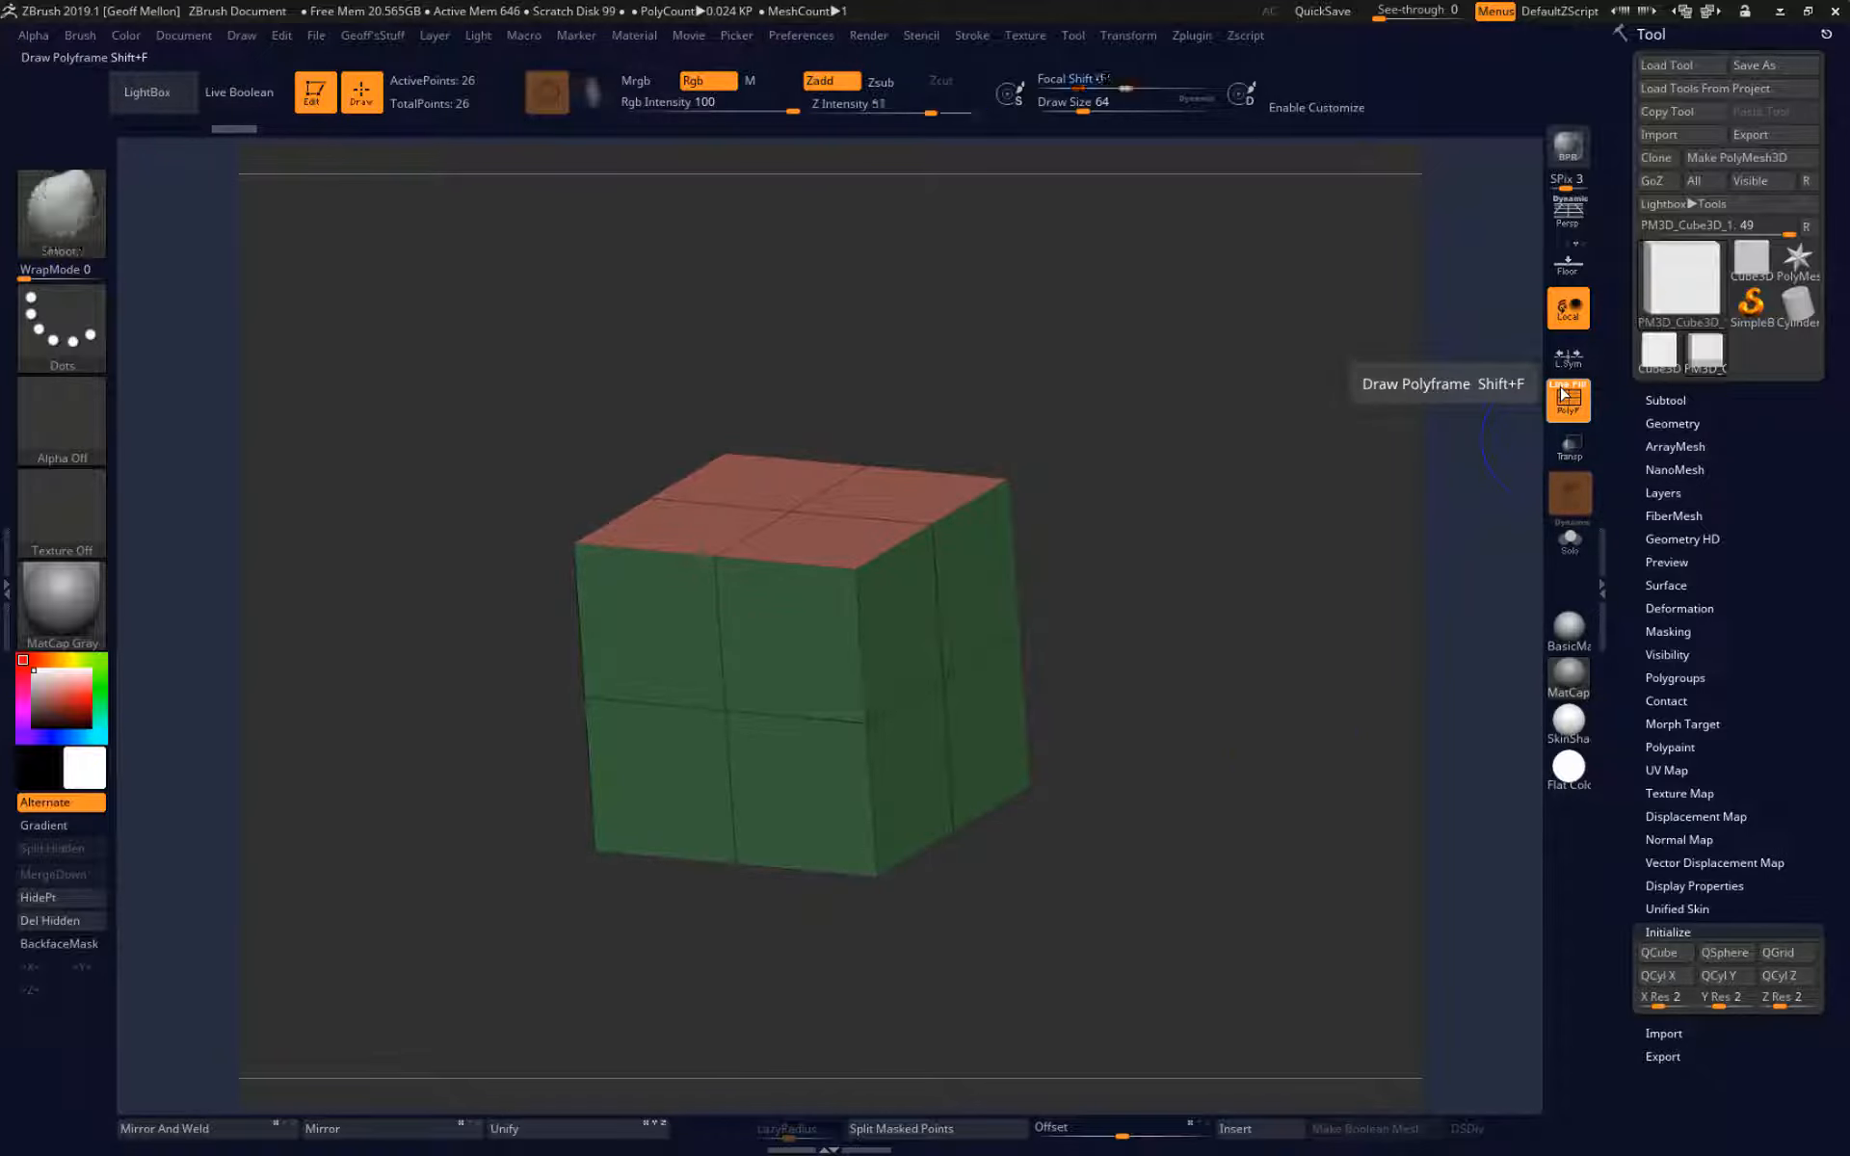
click(1565, 394)
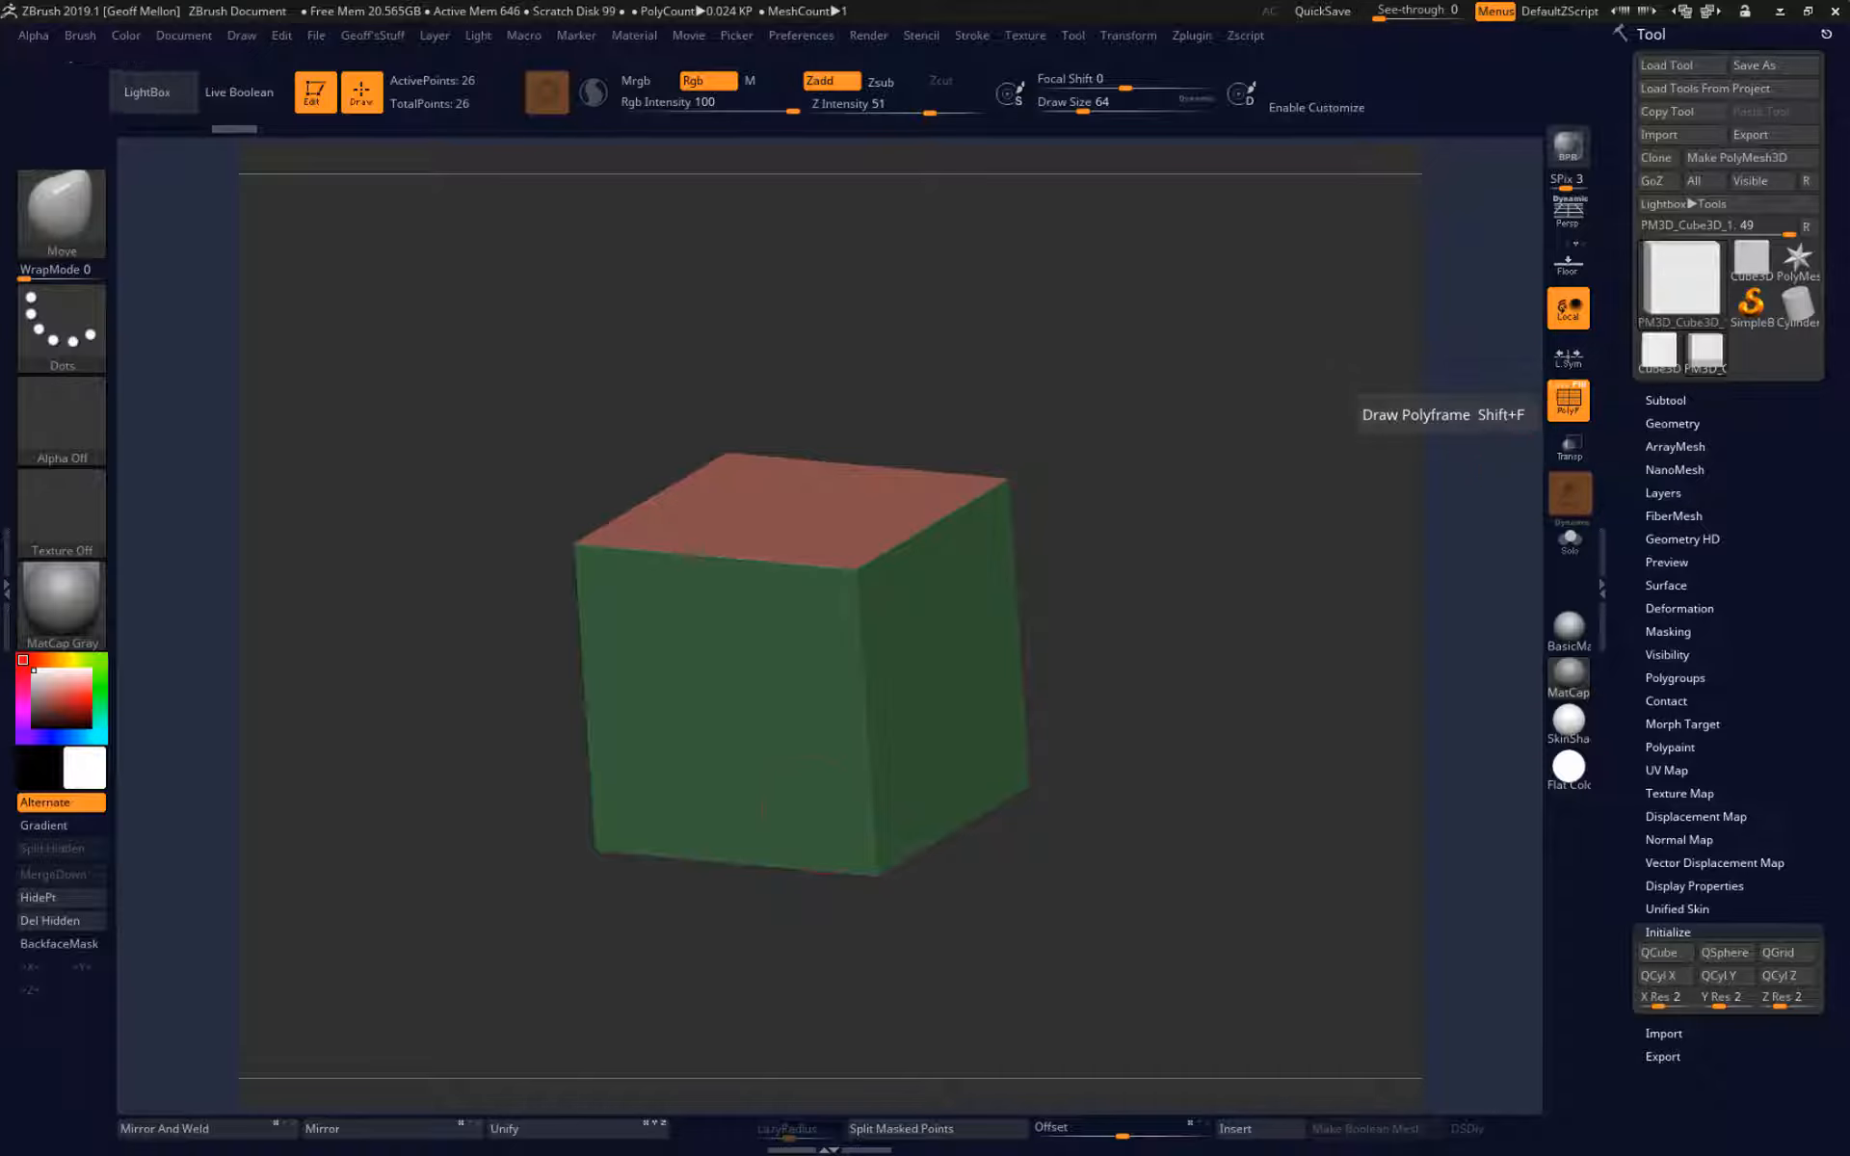
click(1560, 384)
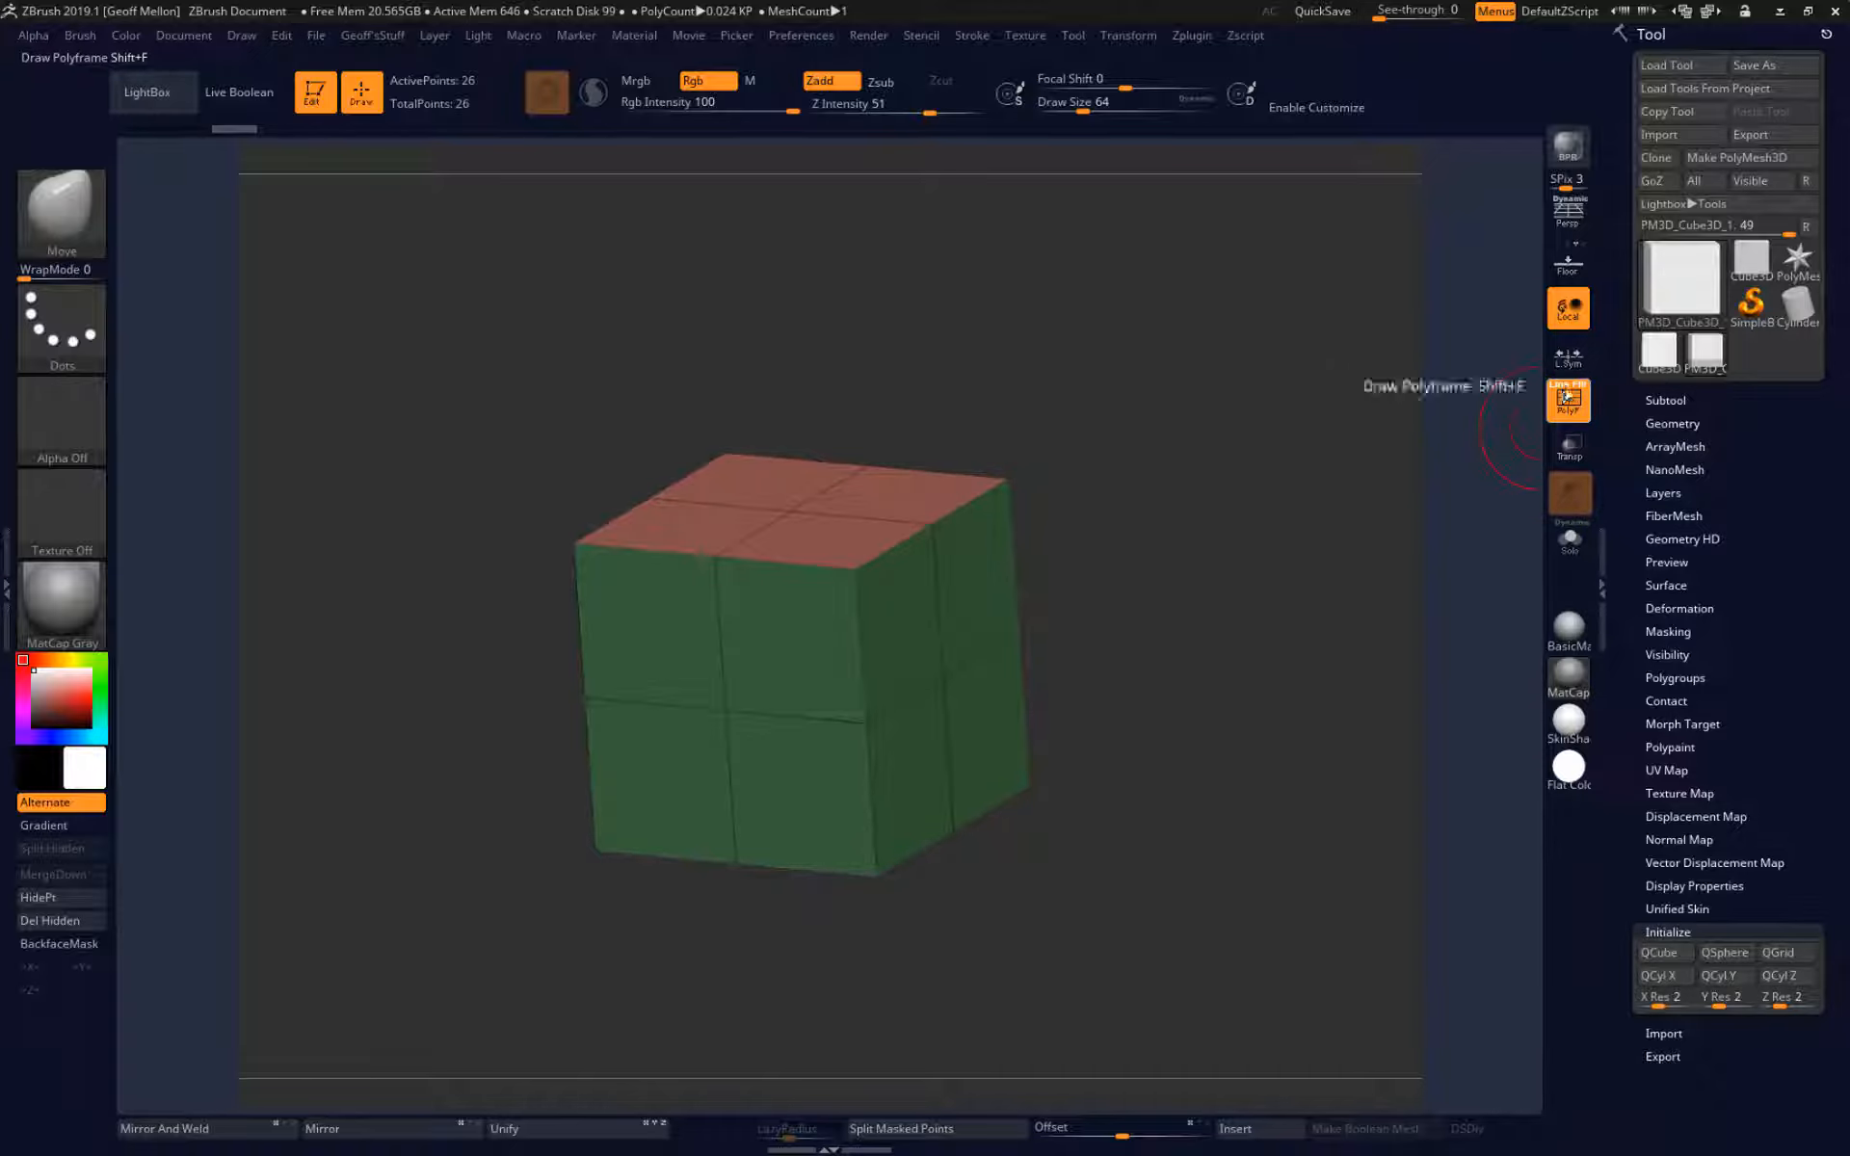
click(1579, 385)
click(1578, 386)
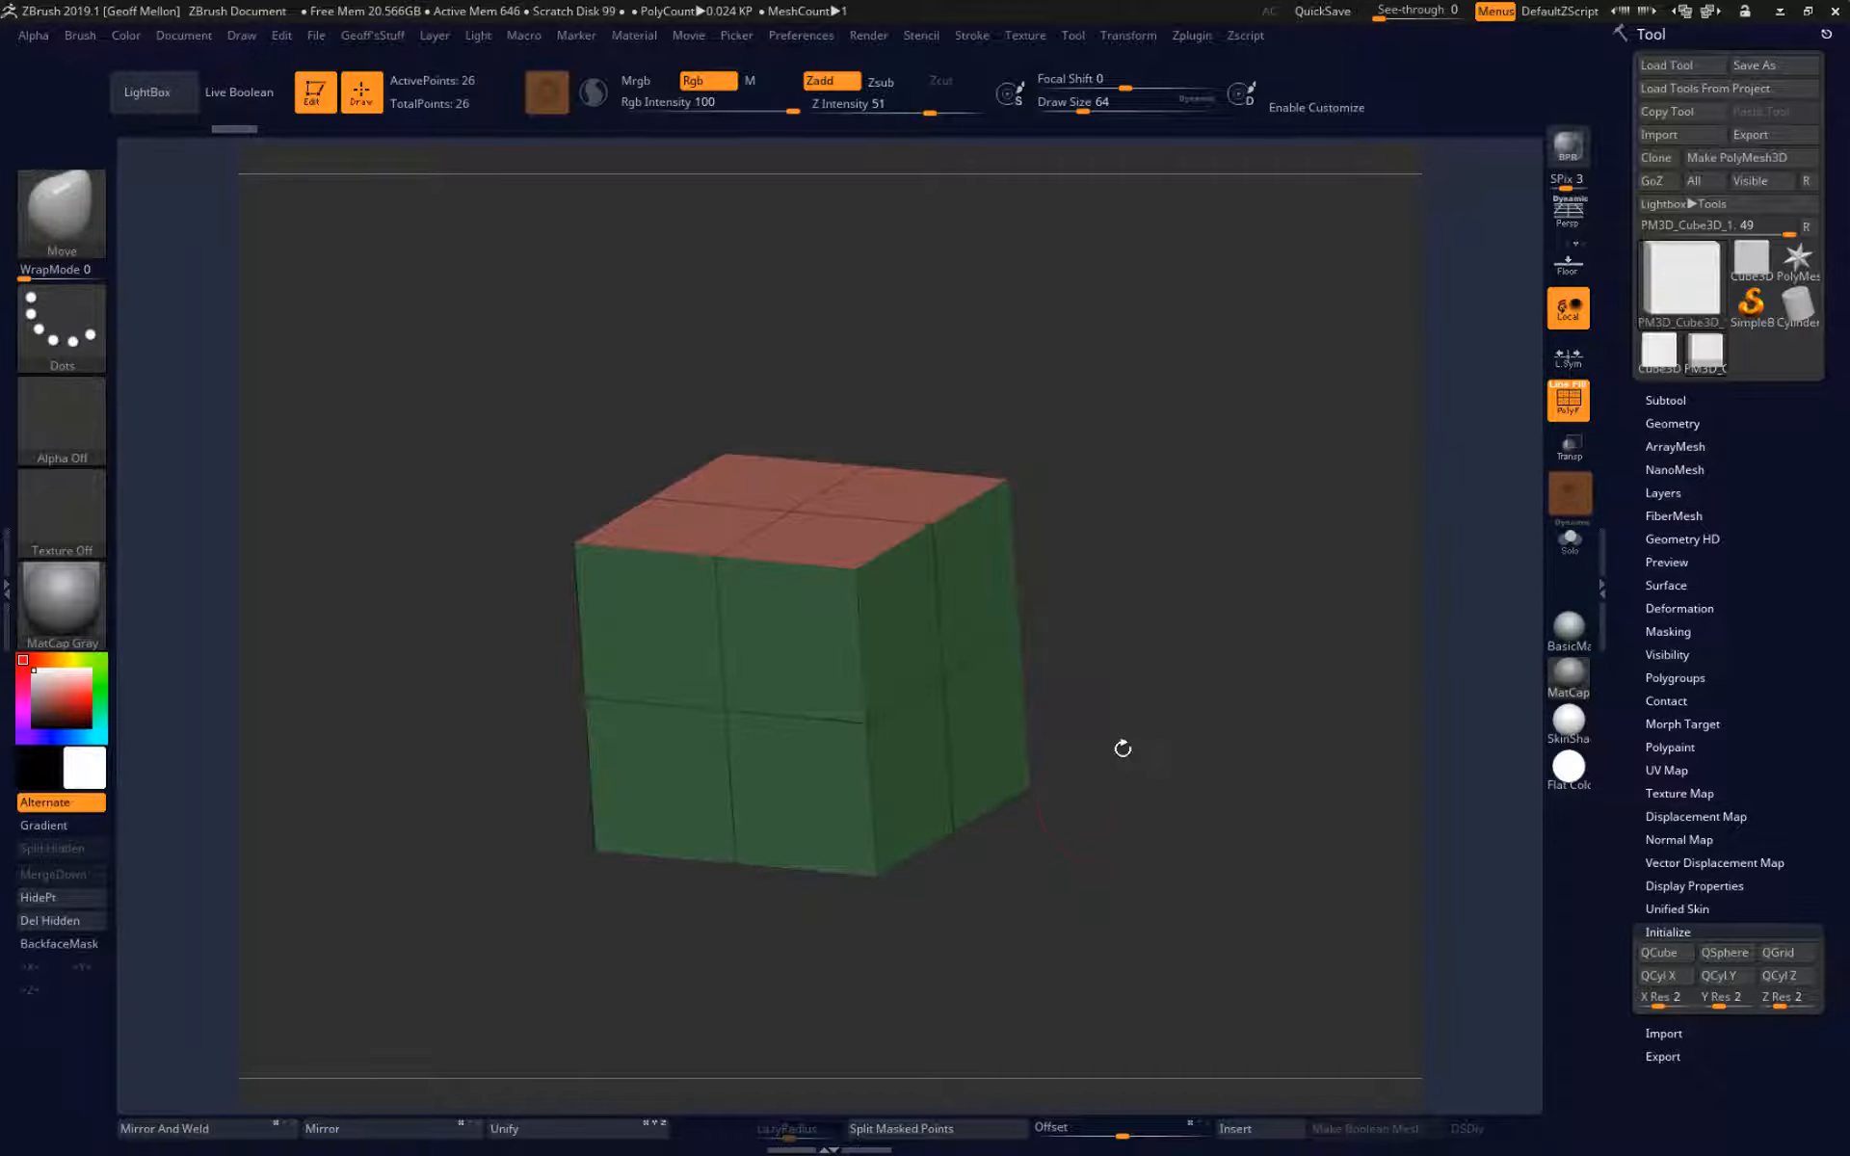
Examine the cube's edge layout and polygroup colours on its front, side and top faces.
drag(1118, 748, 1243, 747)
drag(1157, 665, 1284, 761)
drag(1276, 575, 1322, 622)
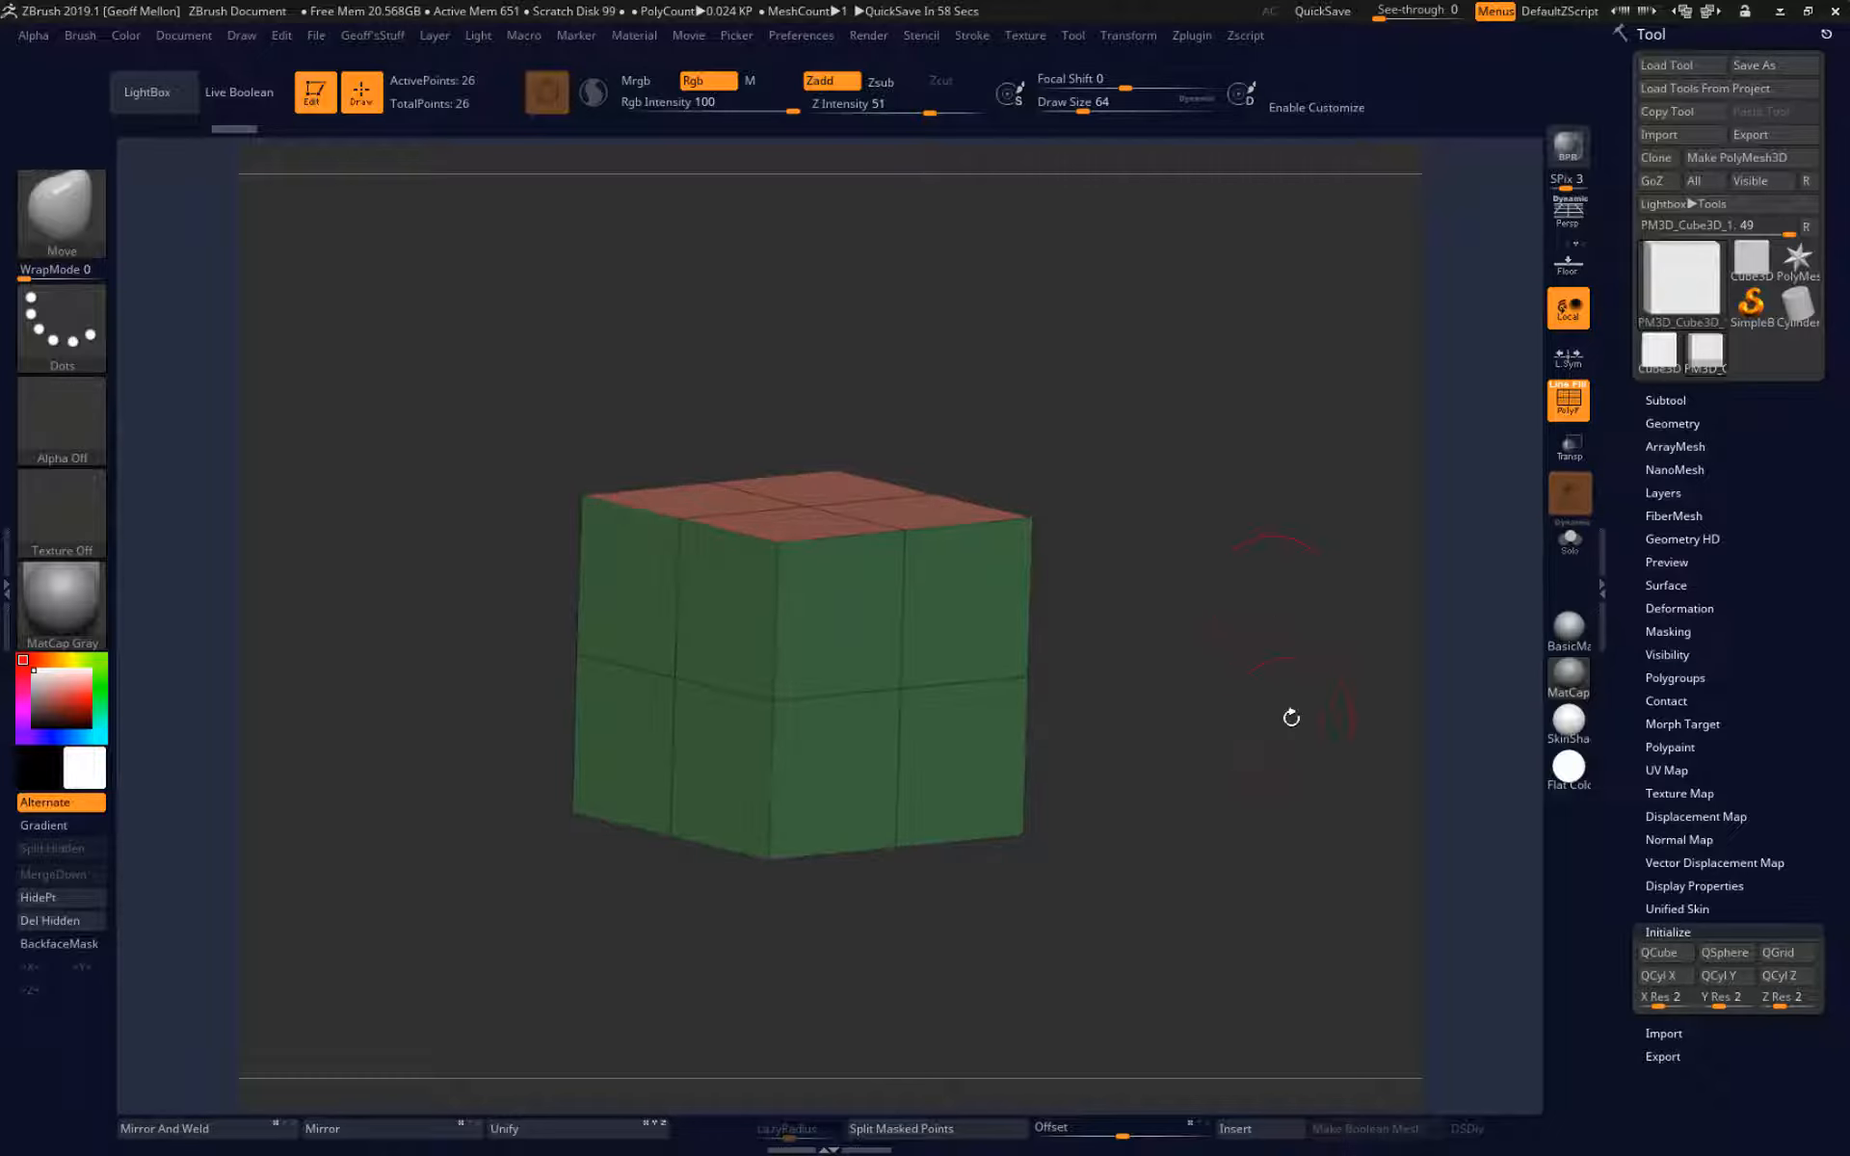
shift+drag(1288, 715, 1386, 571)
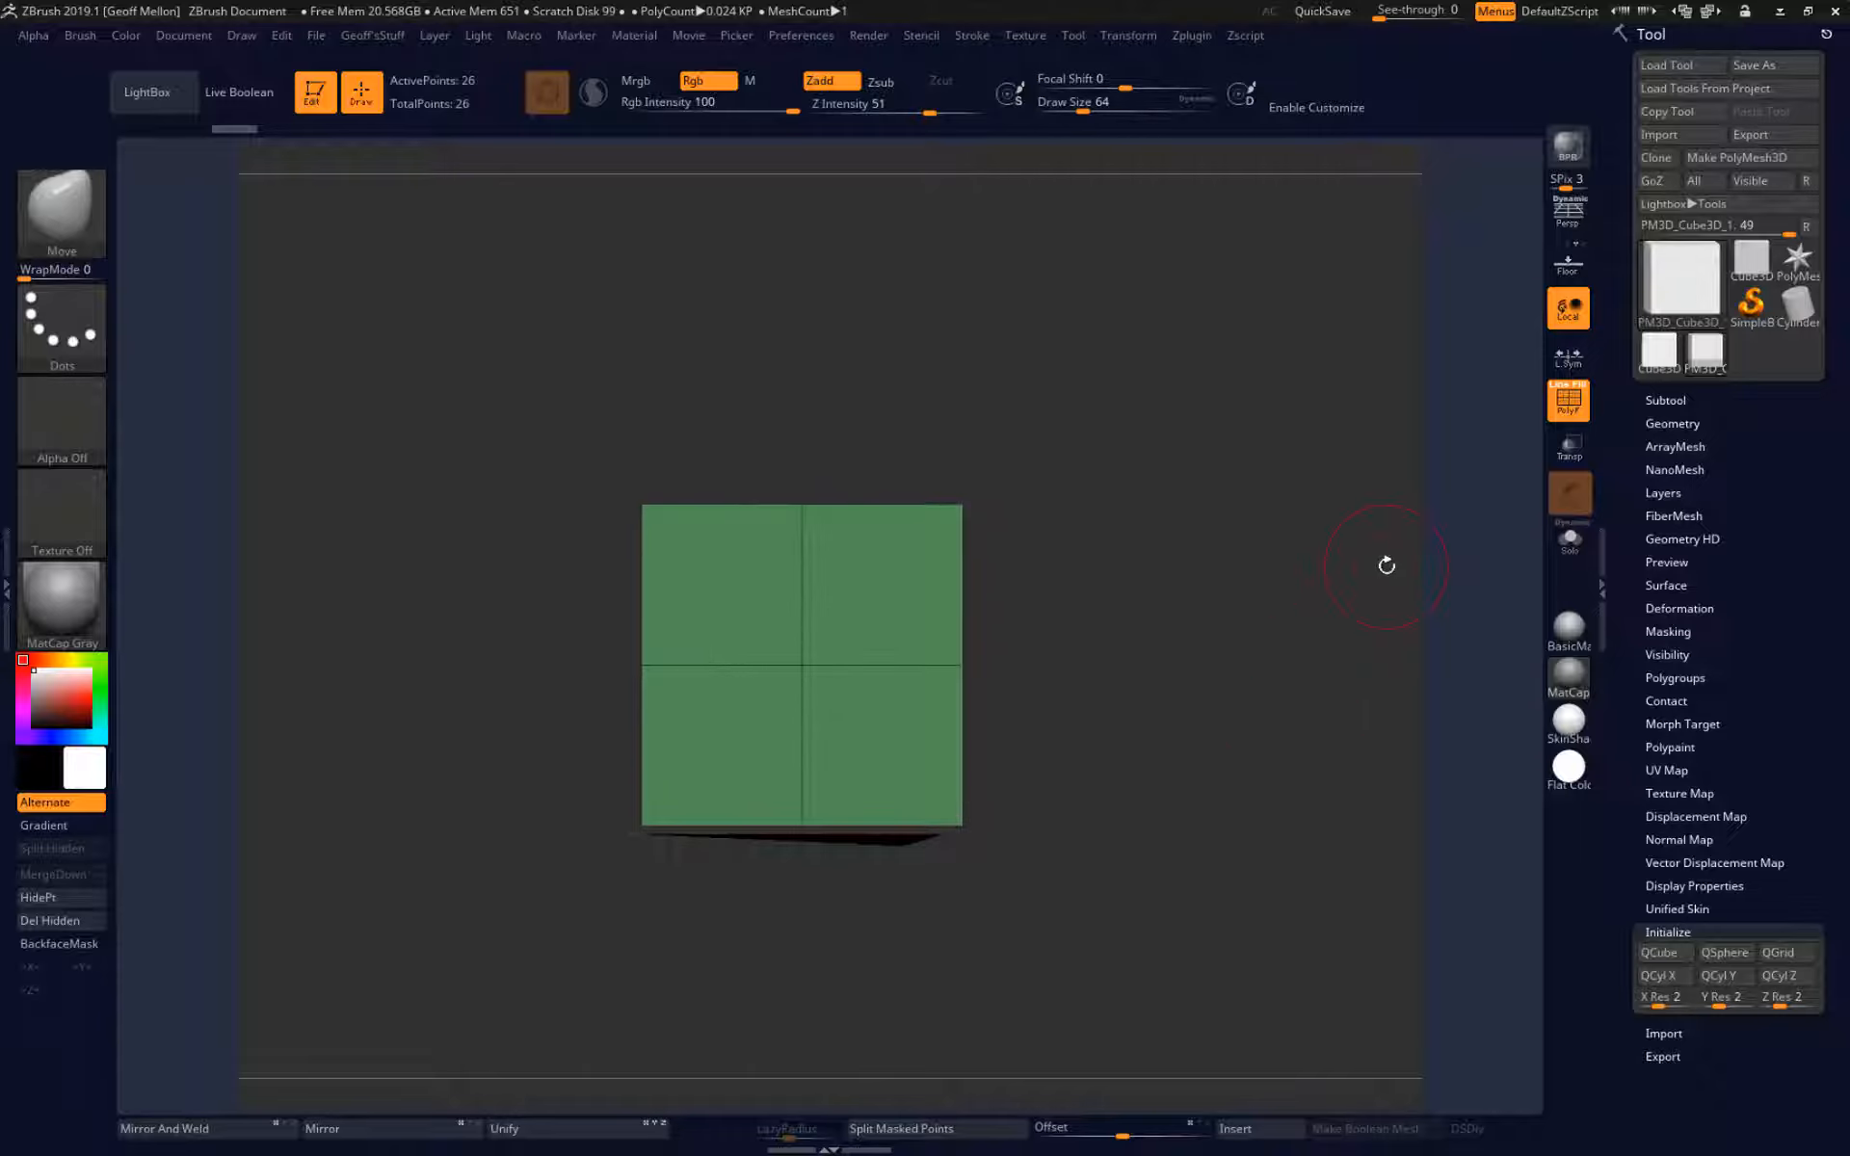
drag(1259, 511, 1238, 597)
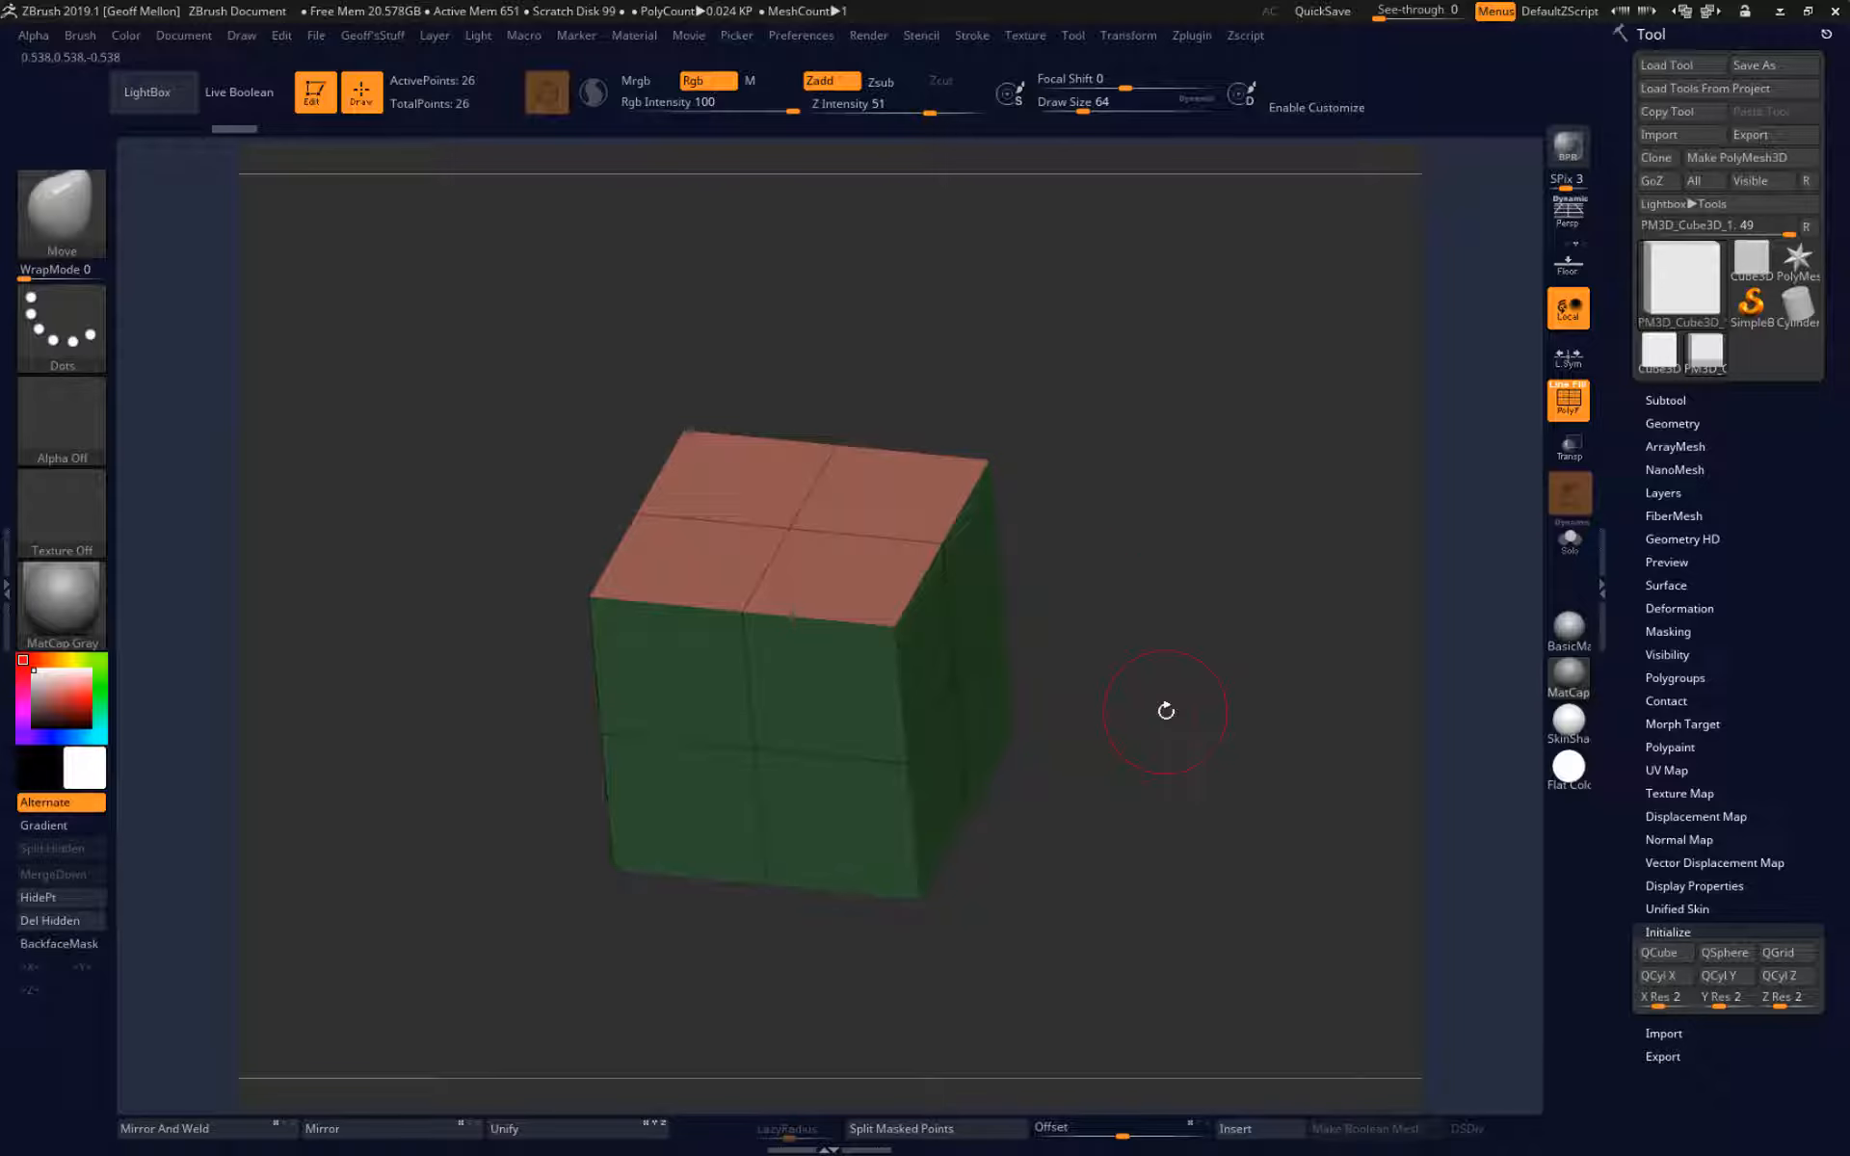
drag(1166, 712, 1182, 633)
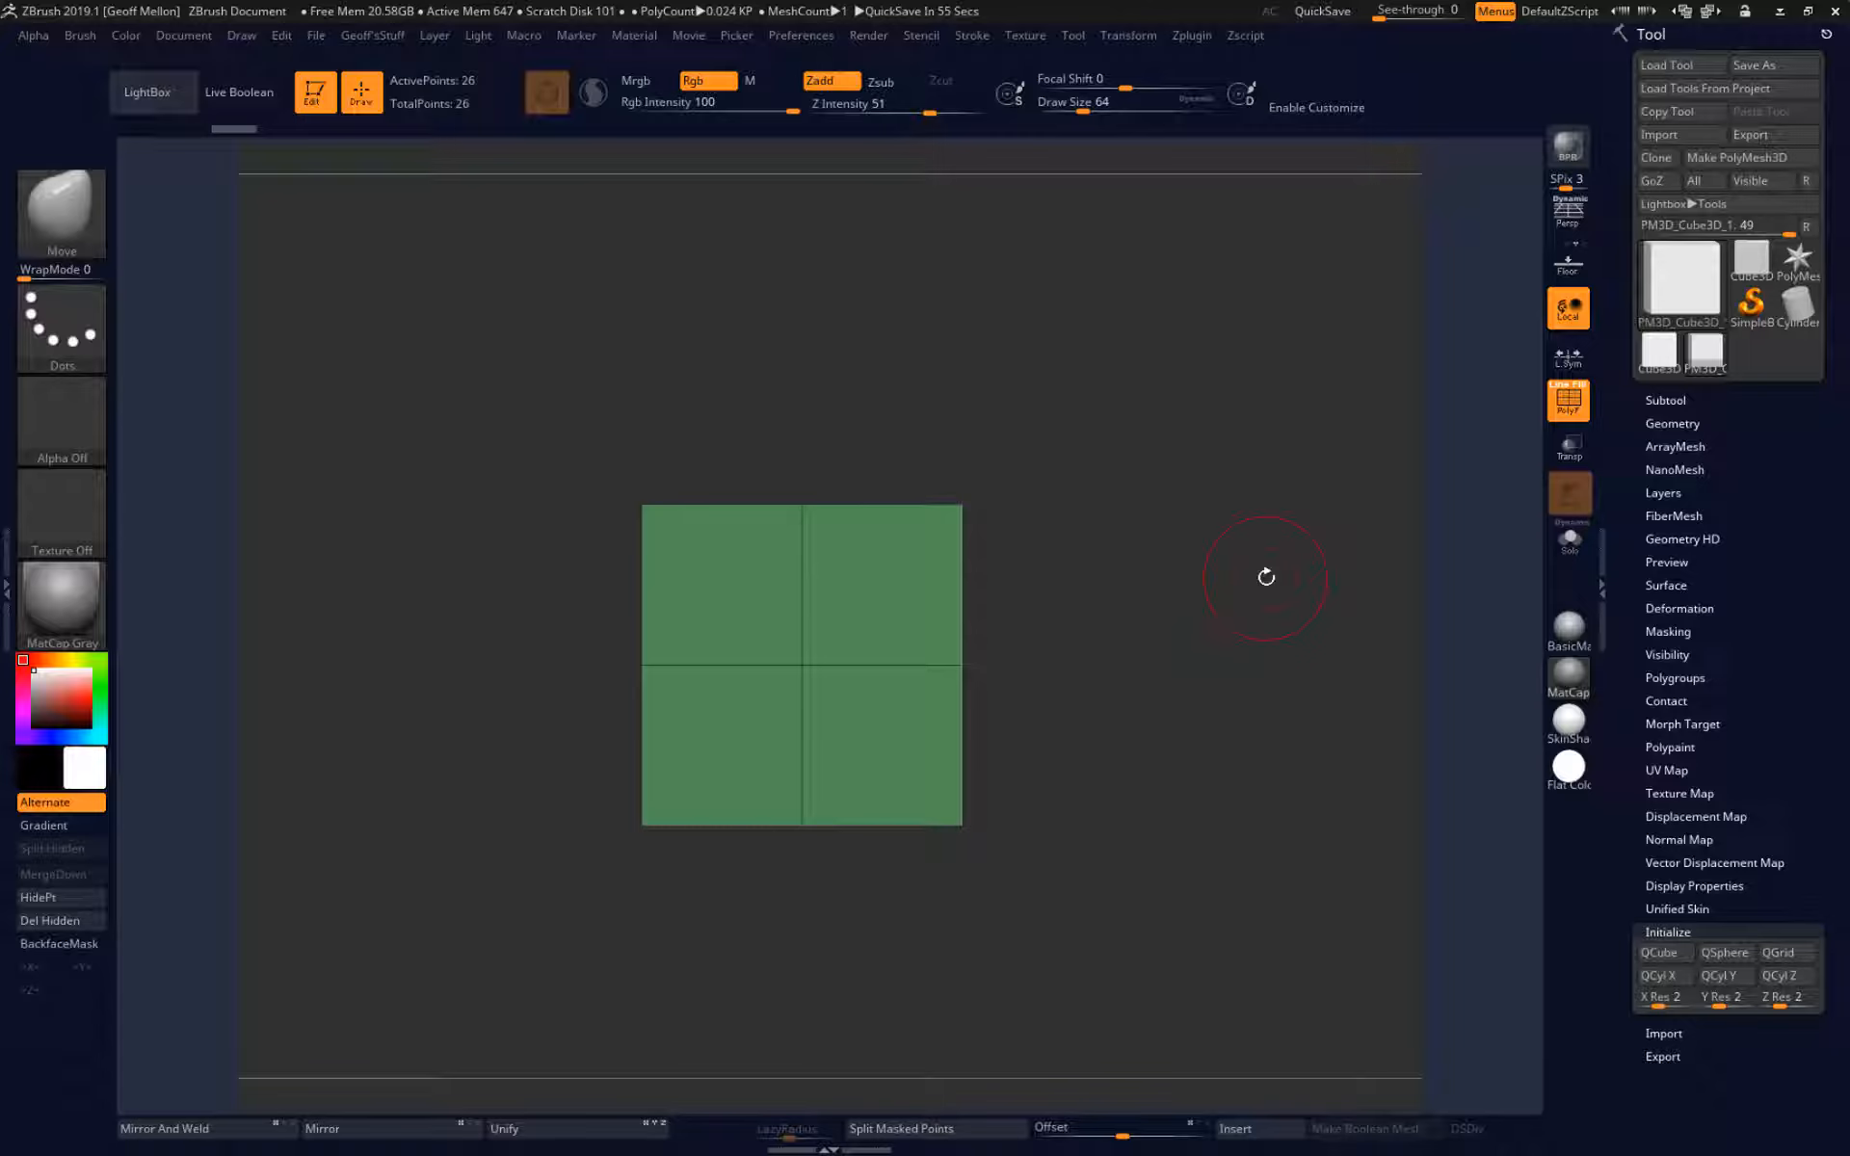
mouse_move(1266, 576)
mouse_down()
mouse_move(1246, 602)
mouse_move(1274, 585)
mouse_up()
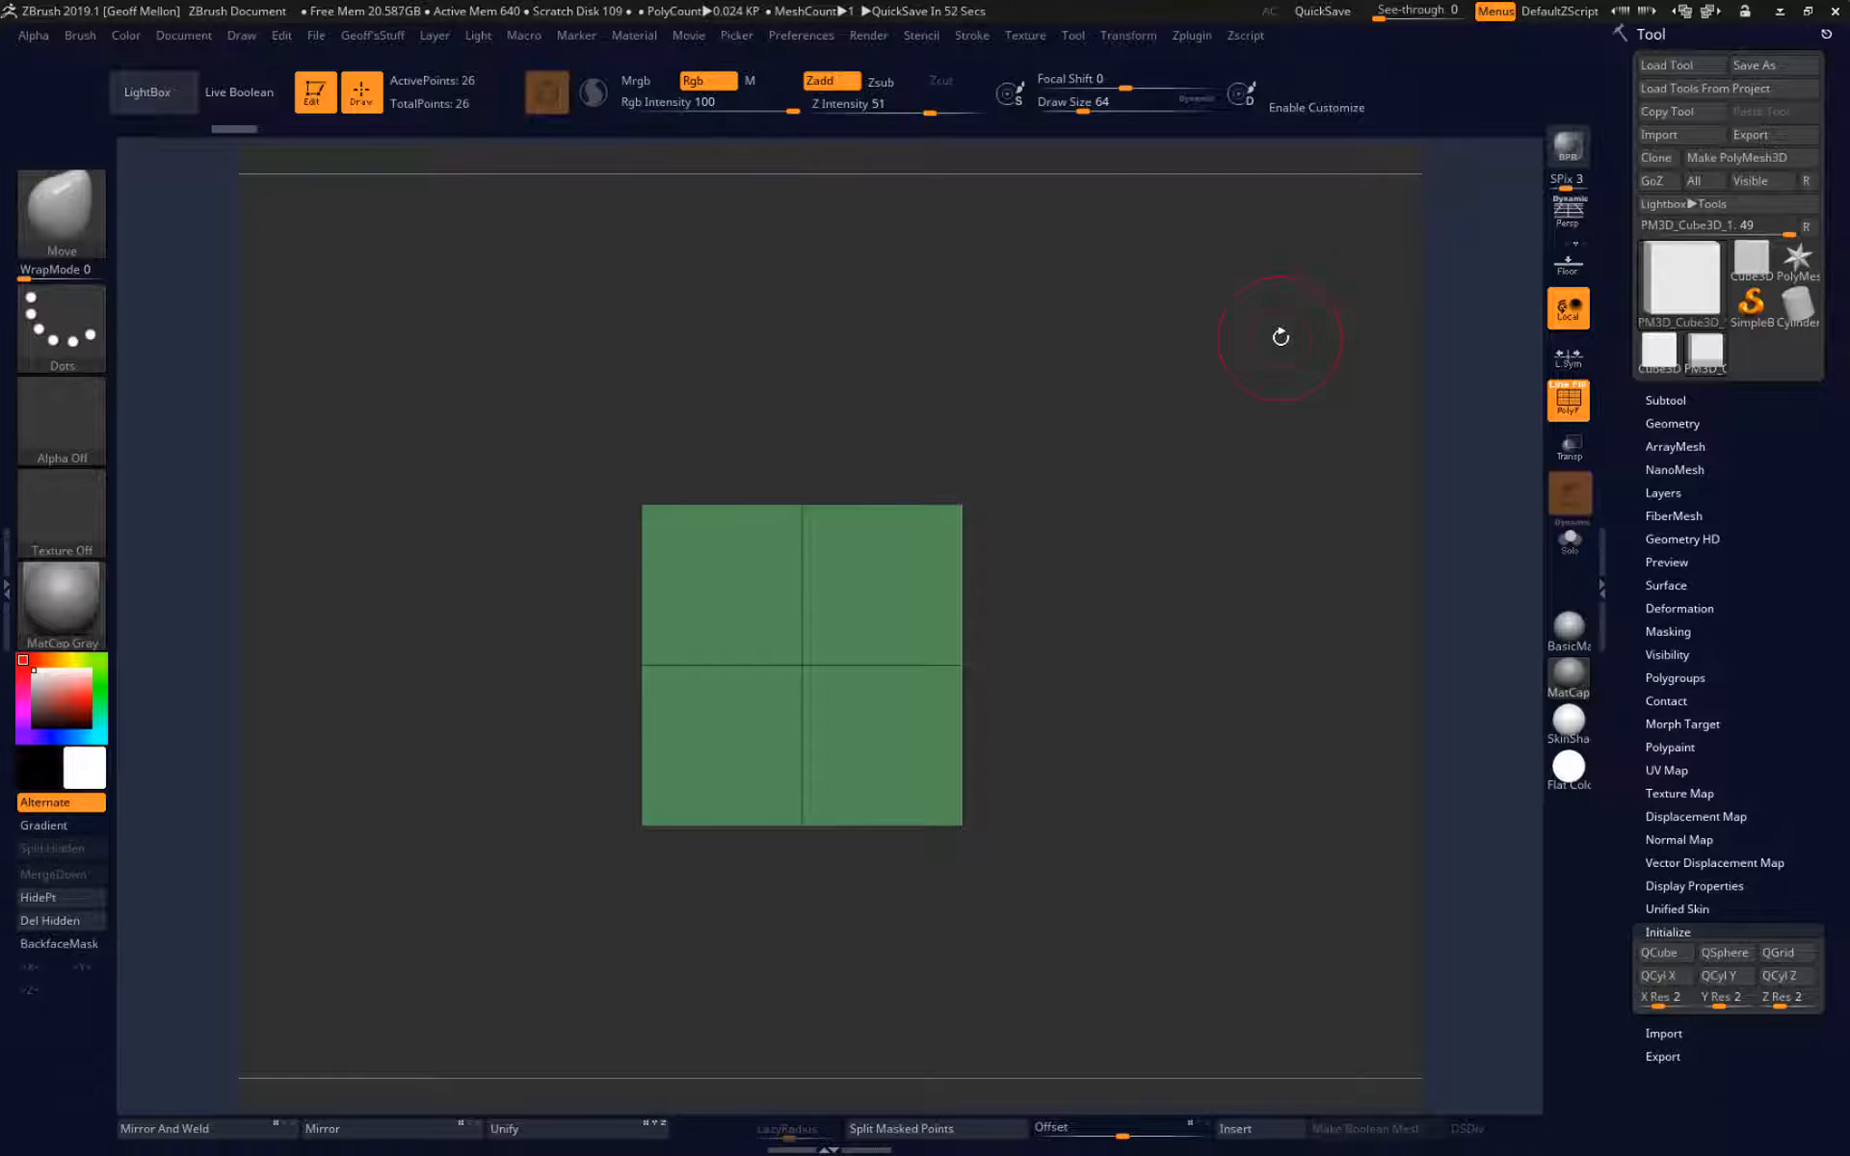
Mask the upper half of the cube from the front, down to its middle edge loop.
mouse_move(1295, 390)
ctrl+mouse_down()
mouse_move(604, 572)
mouse_move(529, 676)
ctrl+mouse_up()
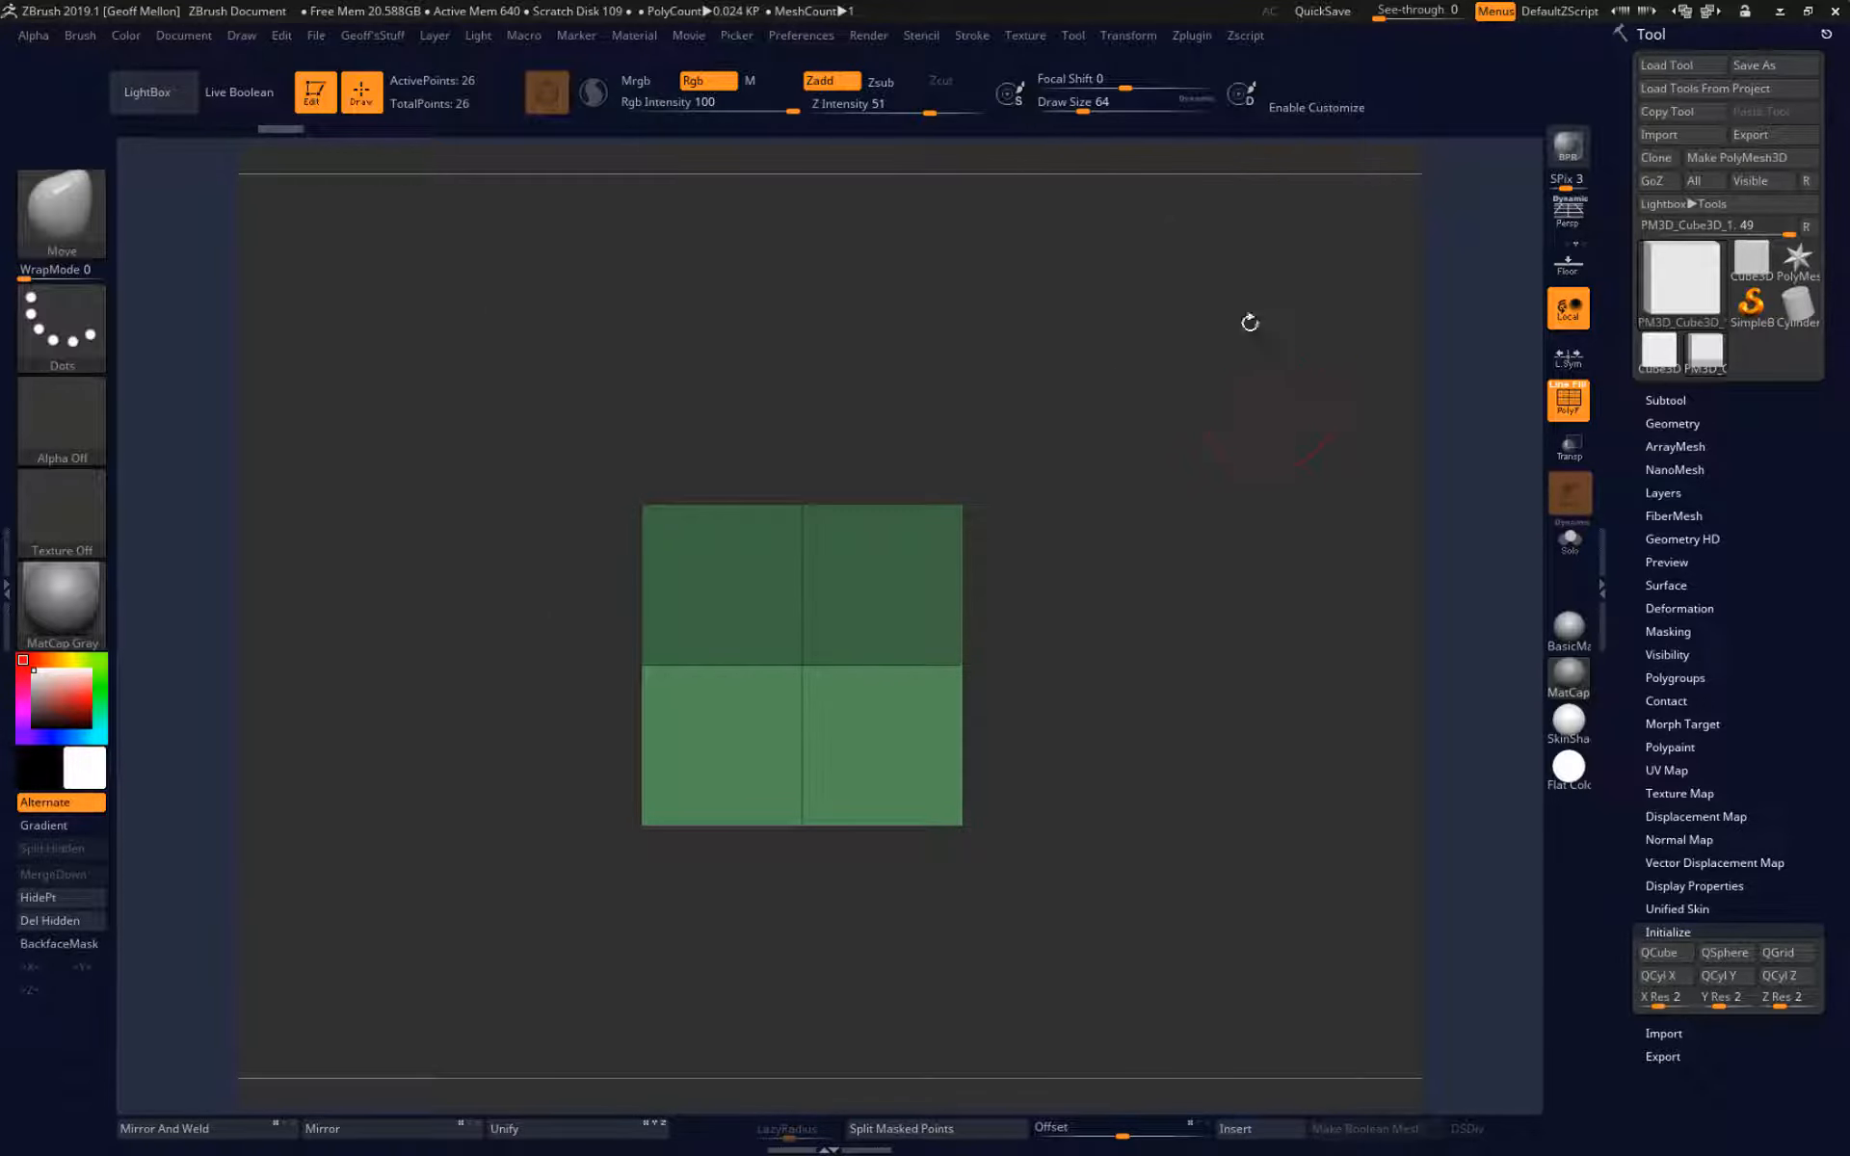
drag(1247, 431, 1222, 529)
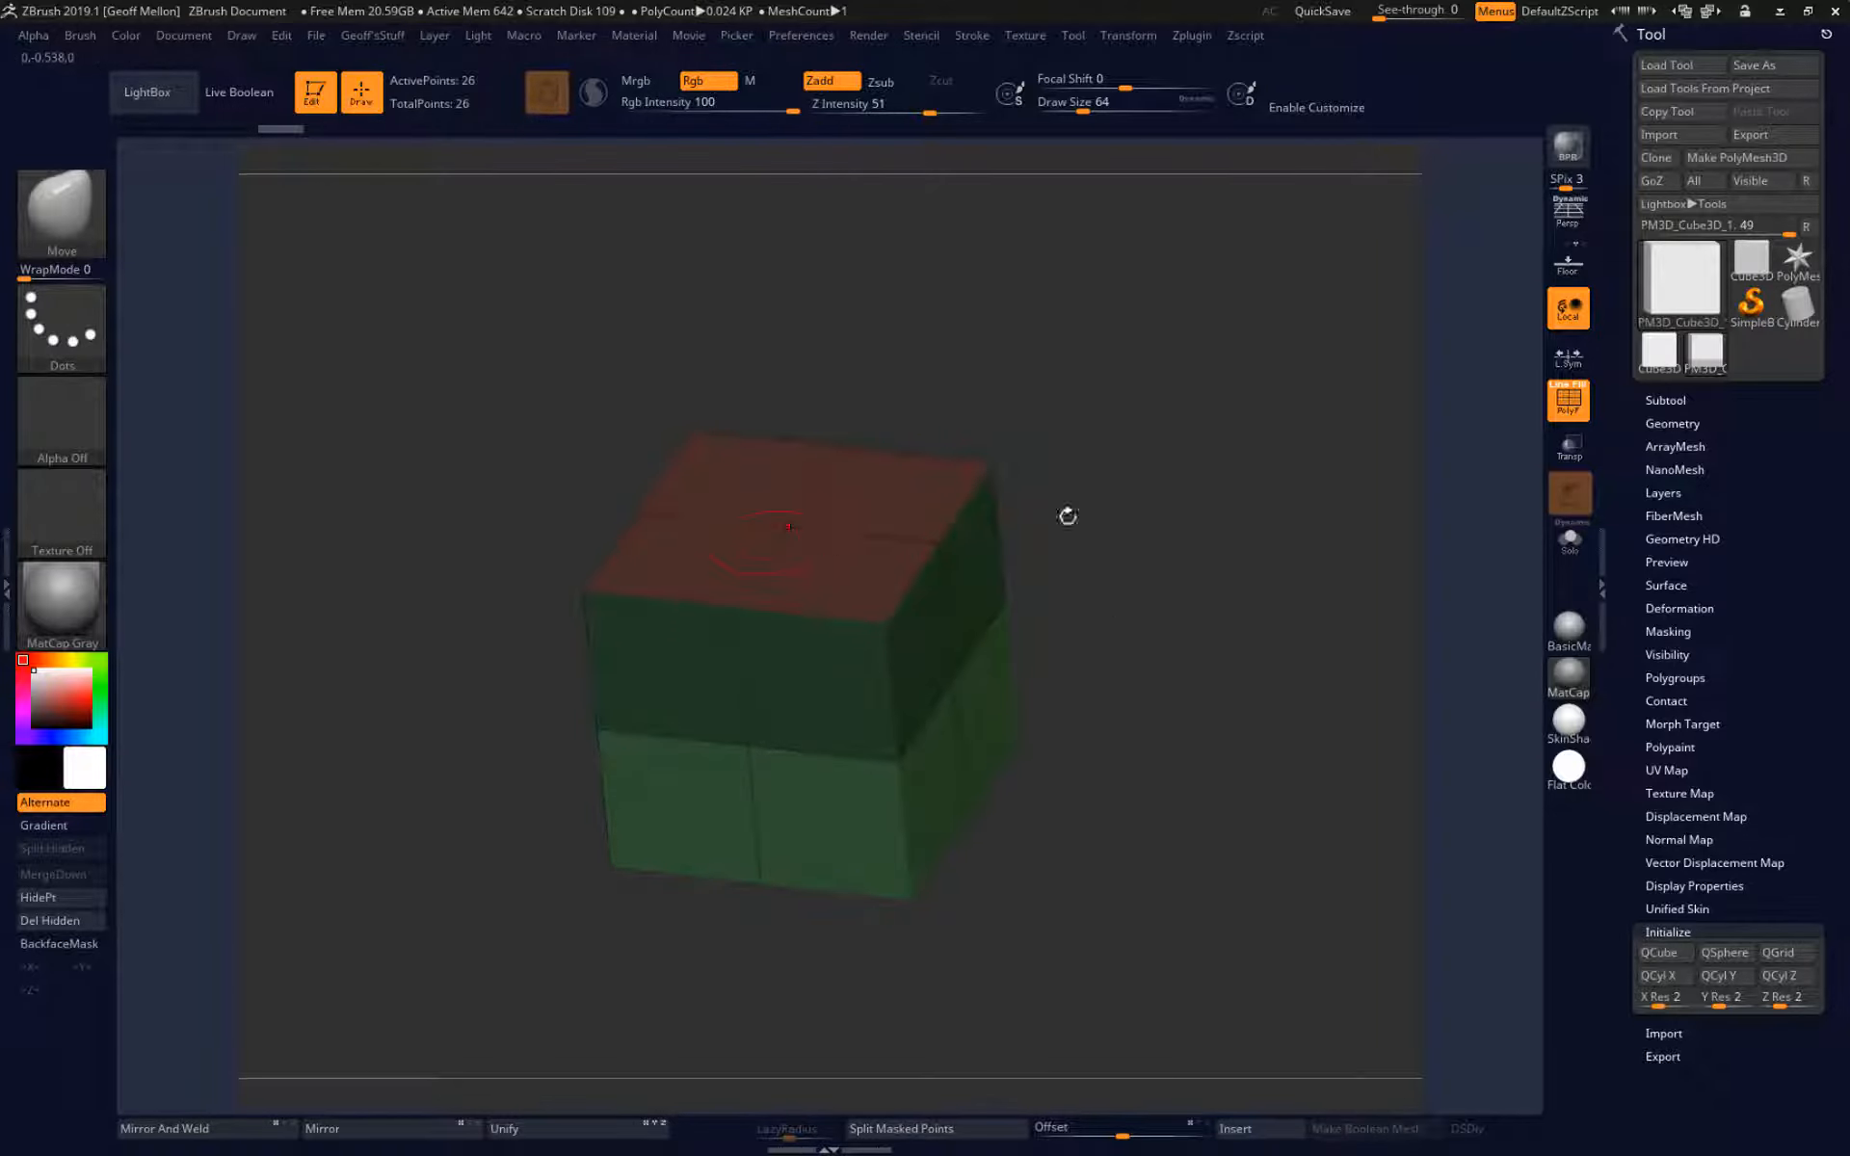
drag(1180, 582, 1214, 507)
mouse_move(1290, 310)
ctrl+mouse_down()
mouse_move(363, 715)
mouse_move(403, 693)
ctrl+mouse_up()
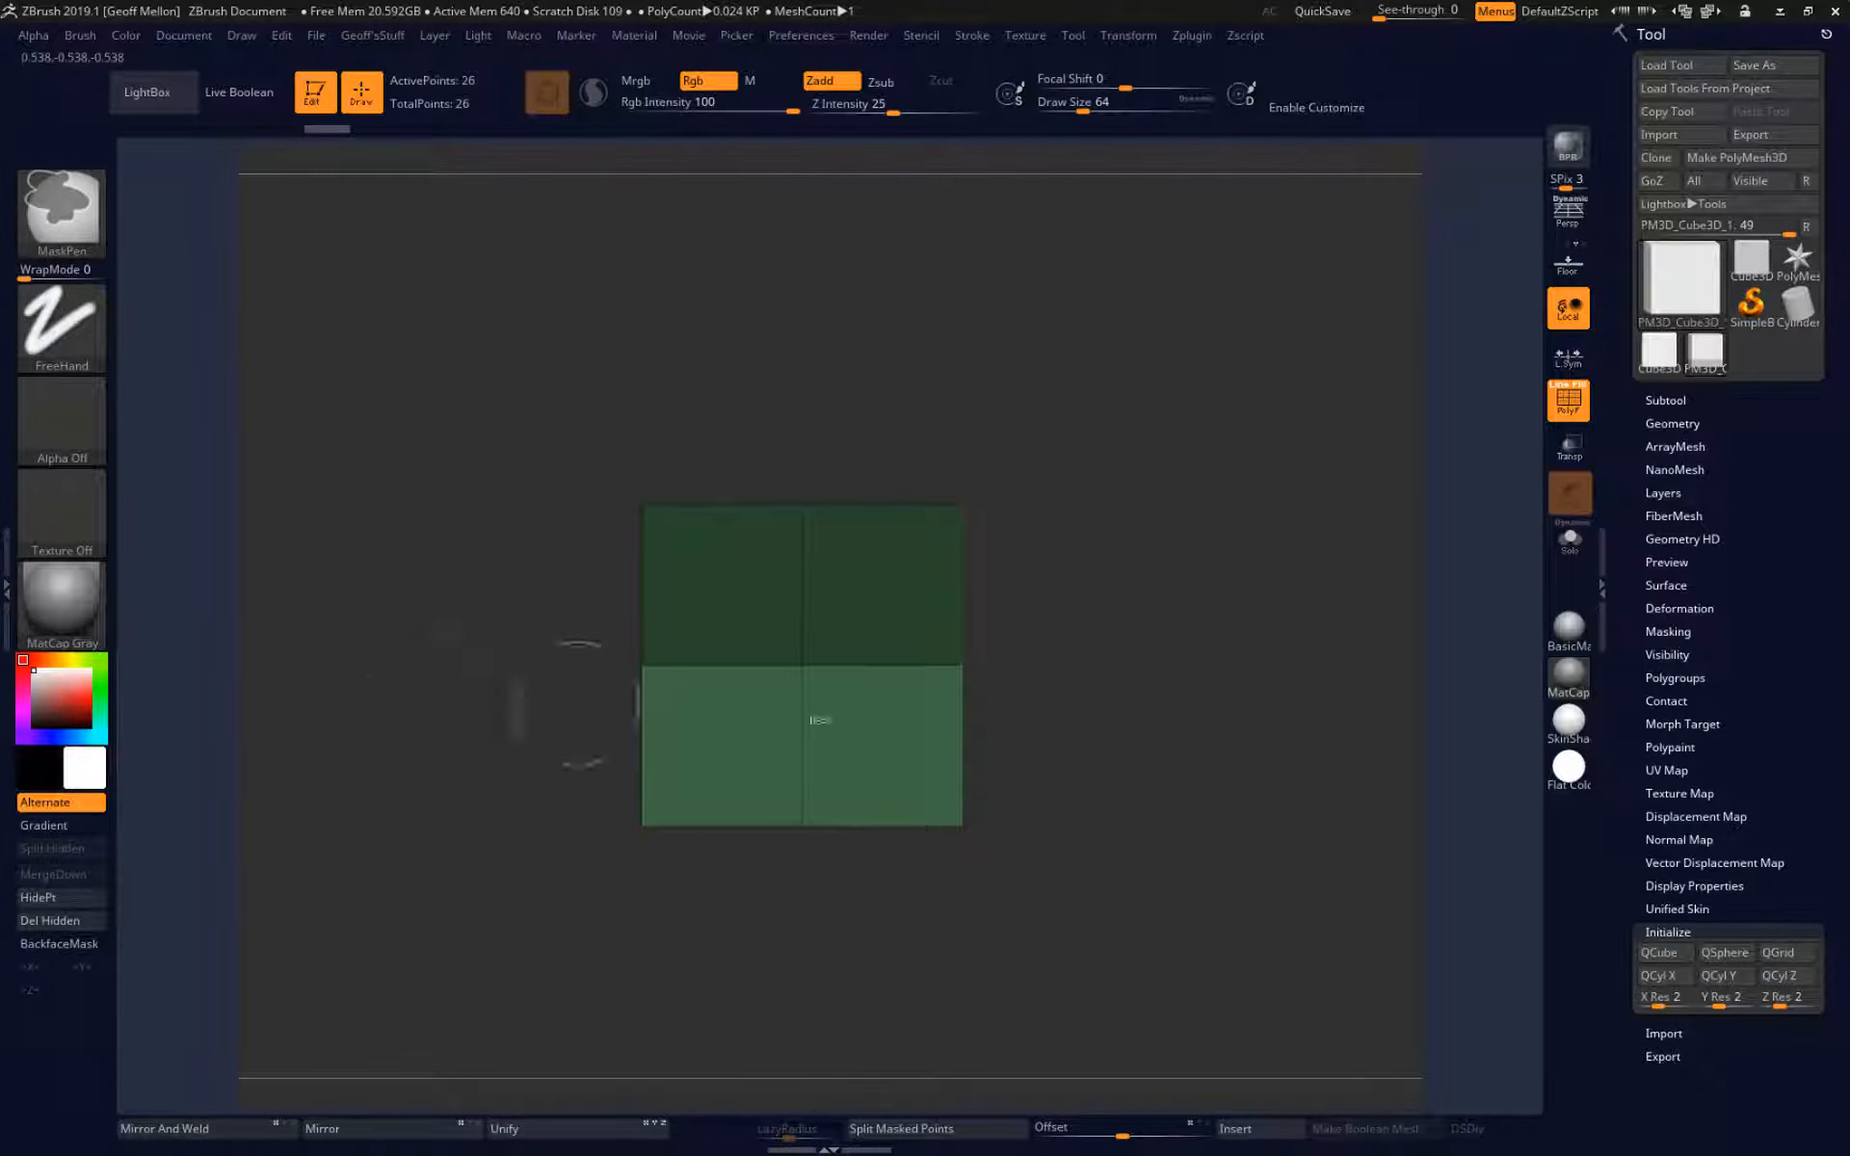
Collapse the Initialize settings and face the half-masked cube straight on.
mouse_move(1115, 615)
mouse_down()
mouse_move(1269, 523)
mouse_move(1224, 540)
mouse_move(1293, 529)
mouse_move(1181, 640)
mouse_move(1393, 569)
mouse_up()
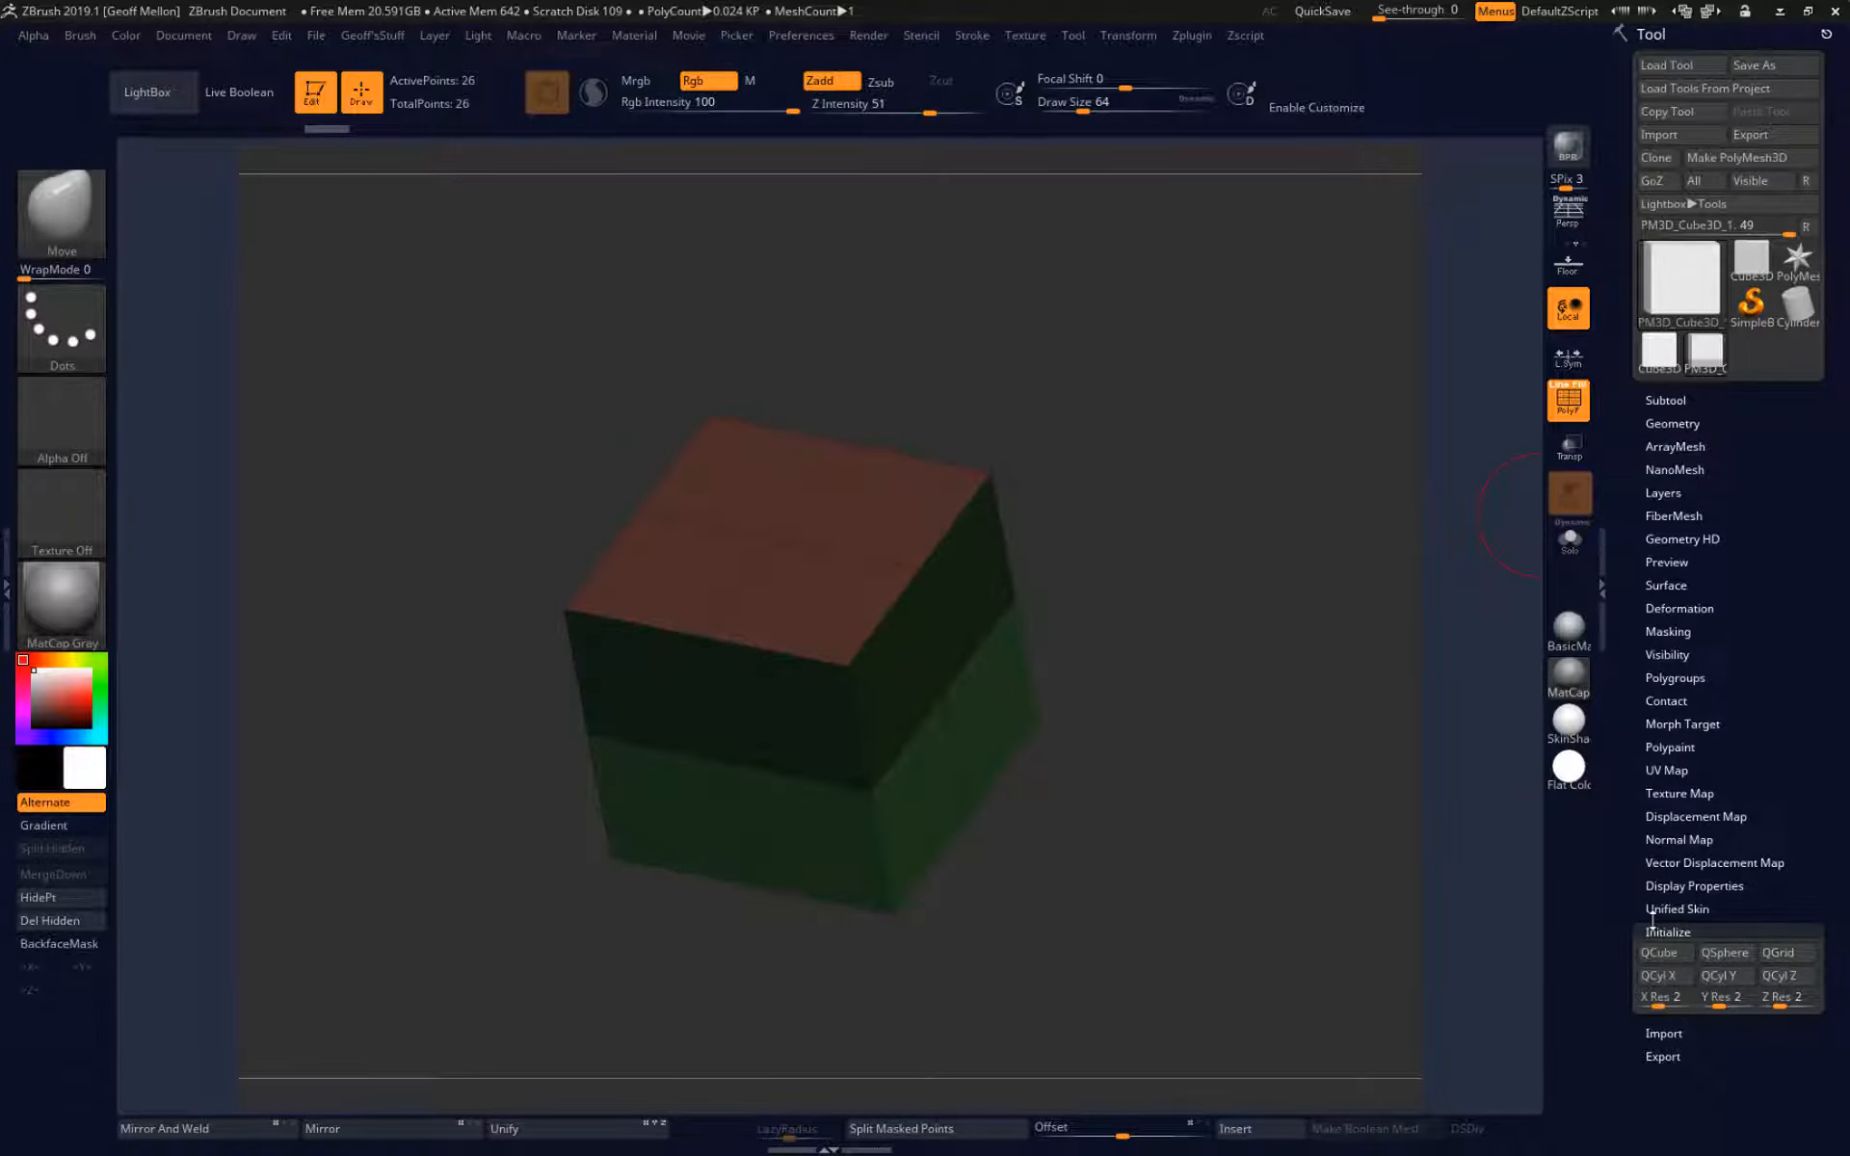
click(1700, 932)
drag(1309, 743, 1203, 535)
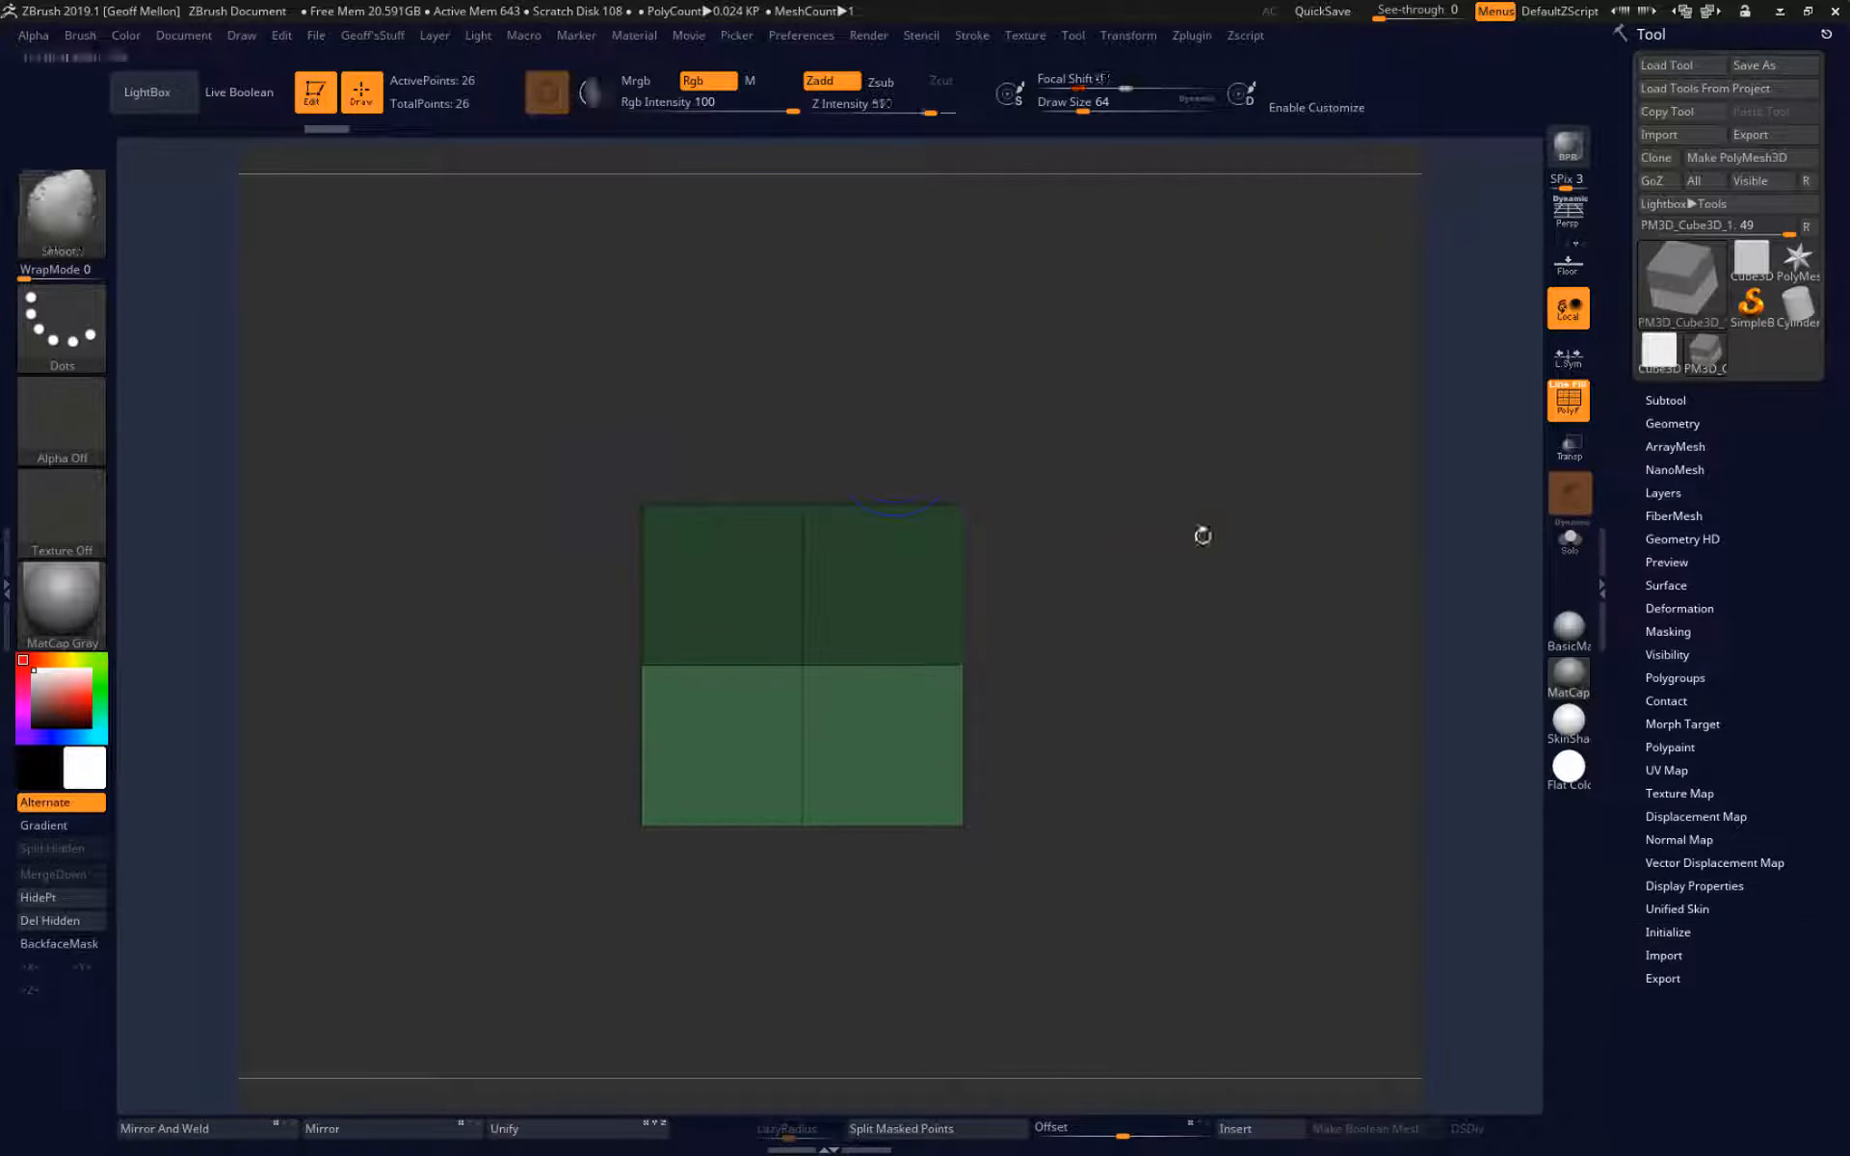
Try moving the cube's unmasked lower half along the Z axis, and undo the move.
key(w)
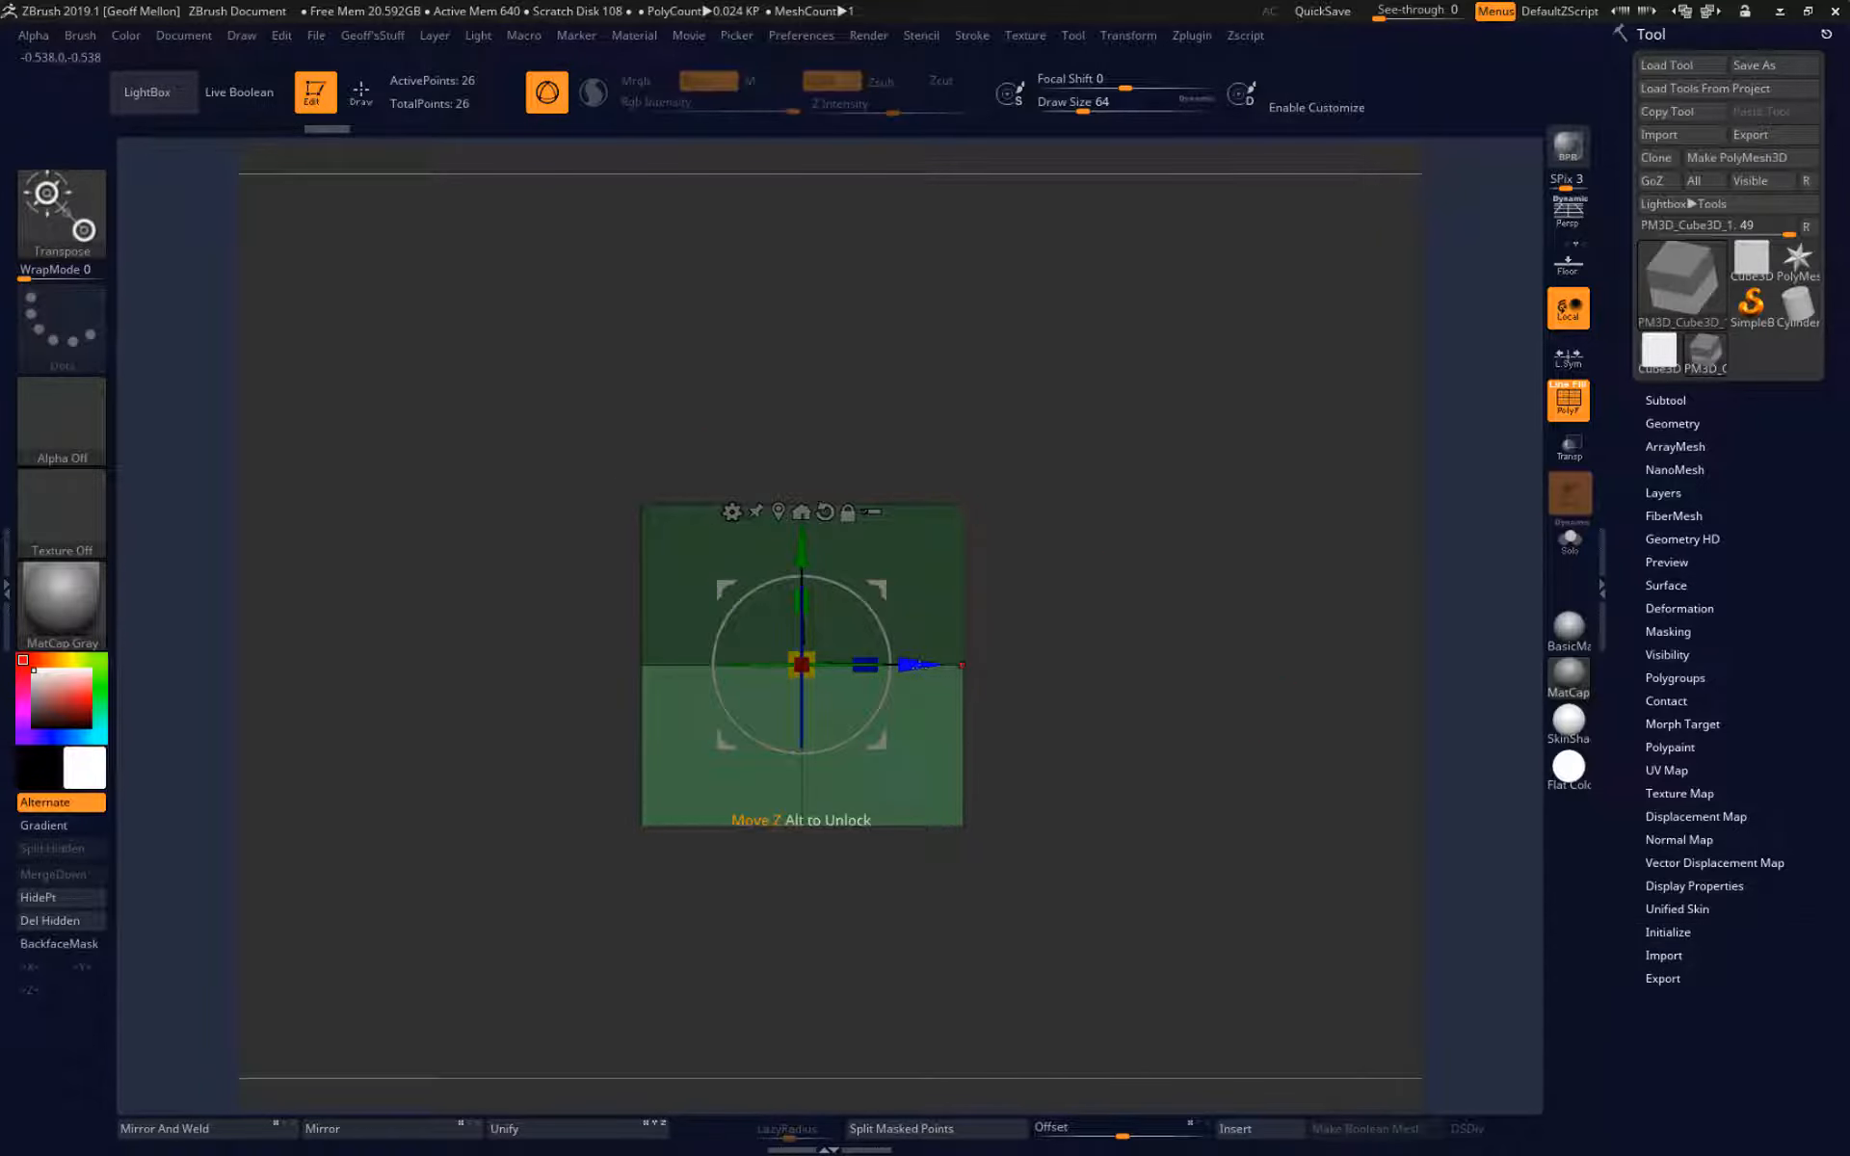
mouse_move(919, 665)
mouse_down()
mouse_move(1112, 665)
mouse_move(361, 665)
mouse_up()
key(ctrl+z)
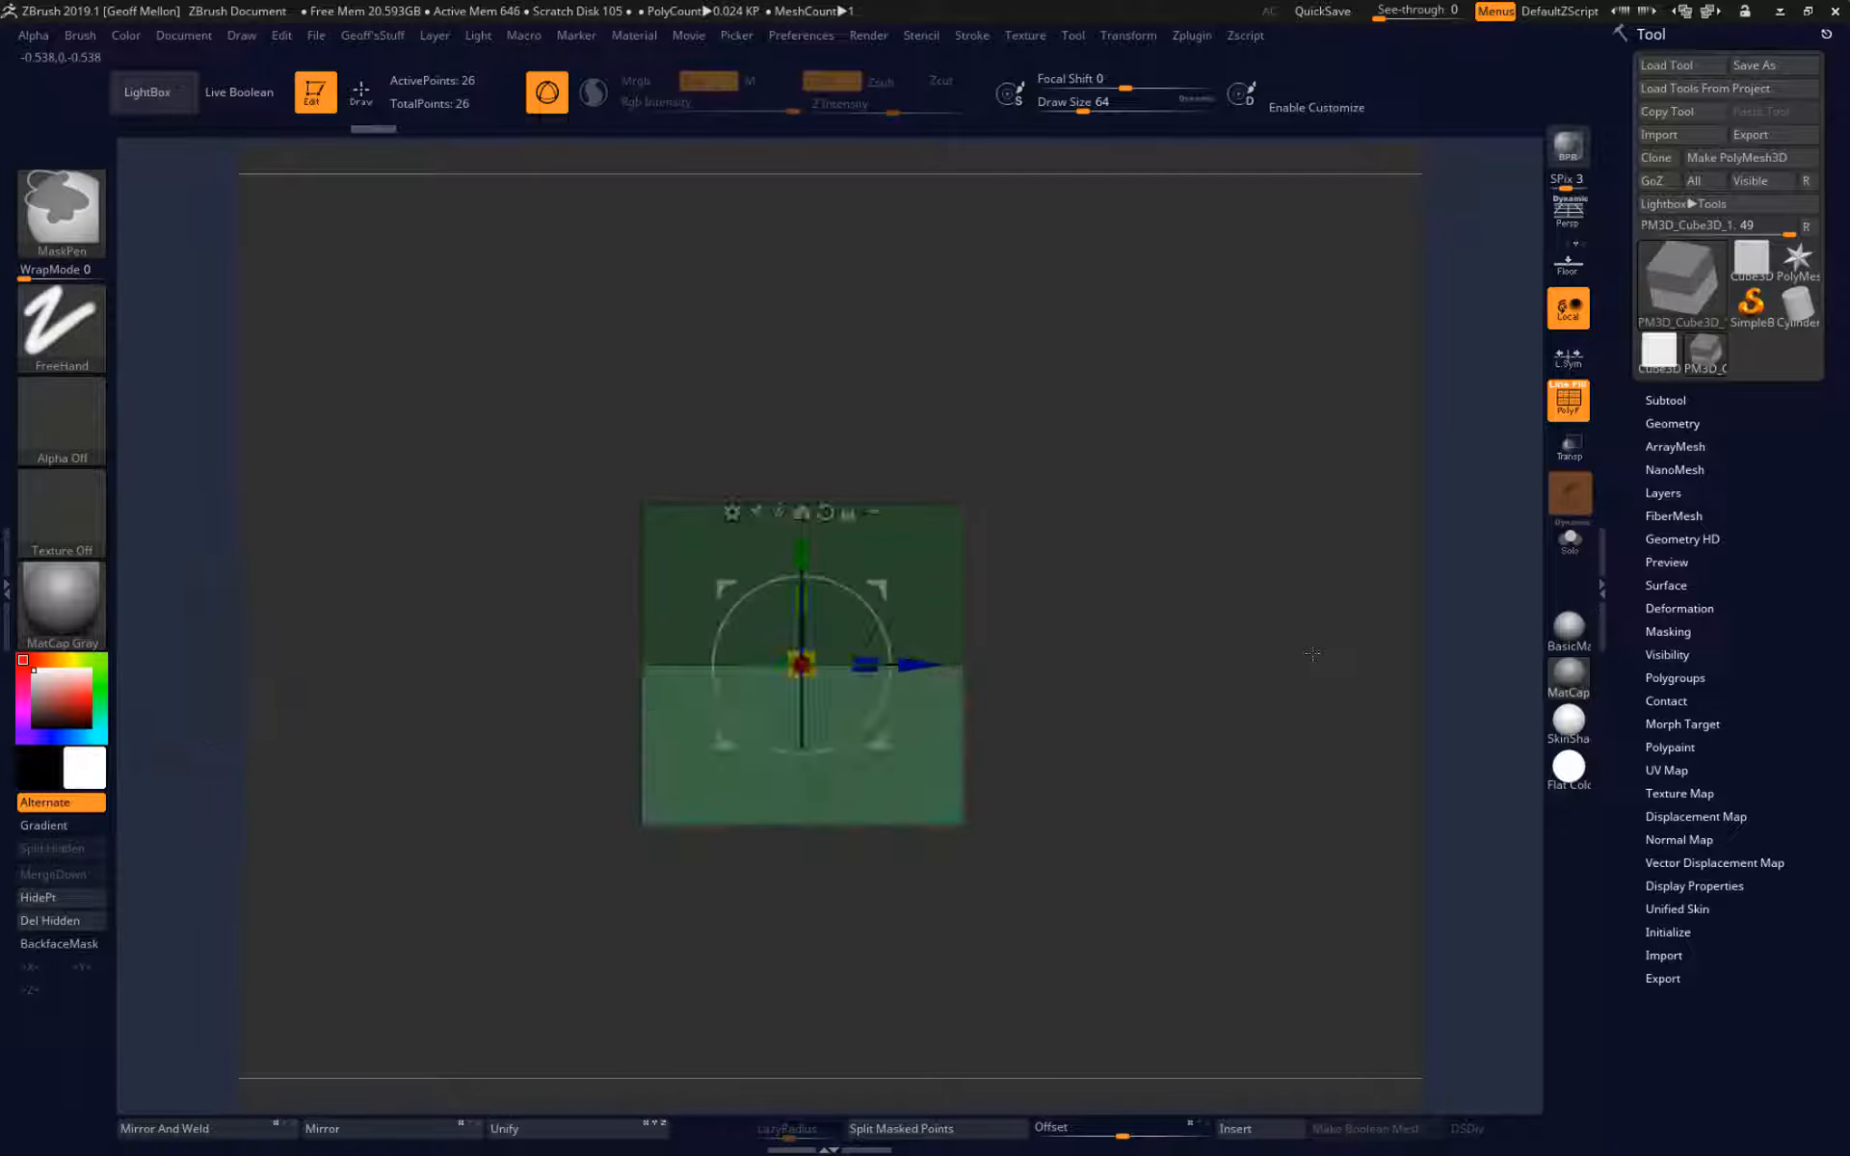
mouse_move(1312, 654)
mouse_down()
mouse_move(1210, 537)
mouse_move(1214, 467)
mouse_up()
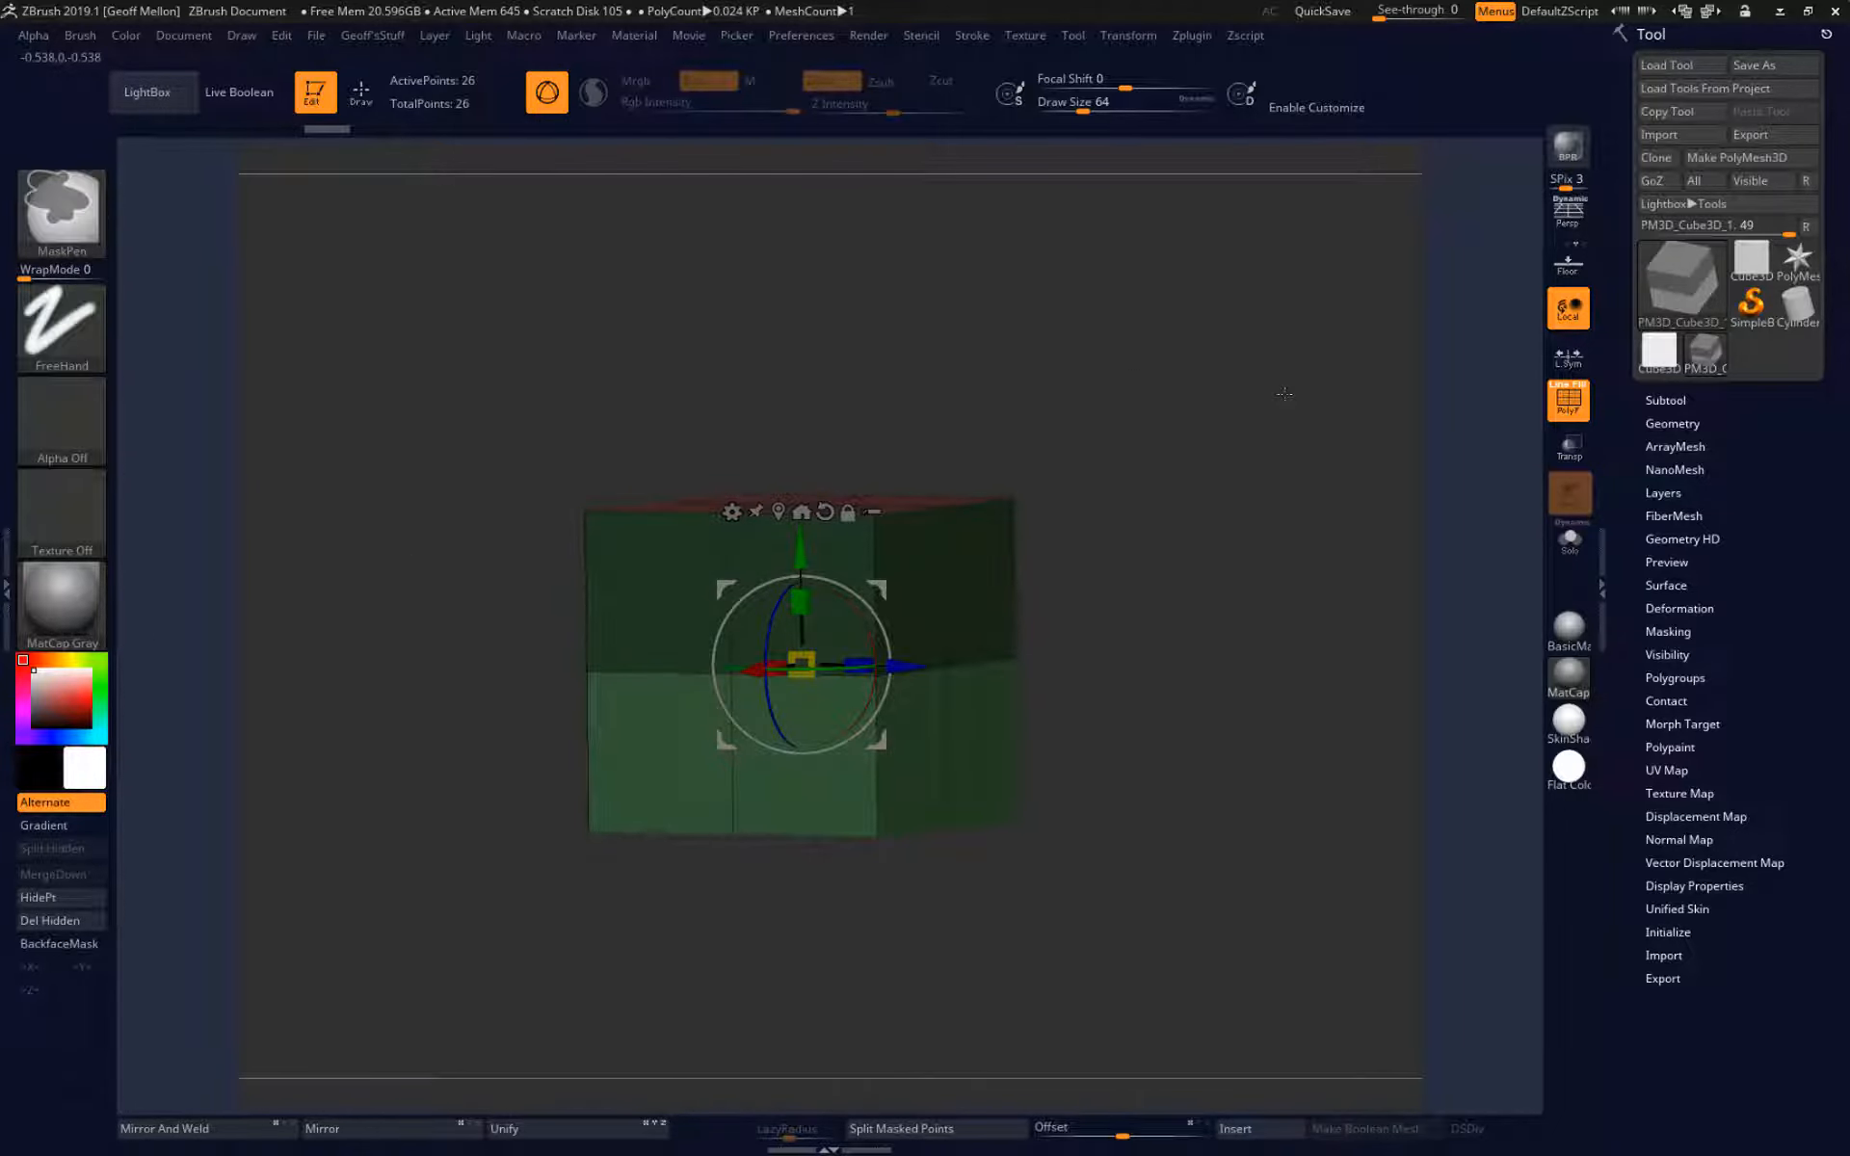
mouse_move(1285, 393)
mouse_down()
mouse_move(1277, 456)
mouse_move(1251, 451)
mouse_move(1312, 437)
mouse_up()
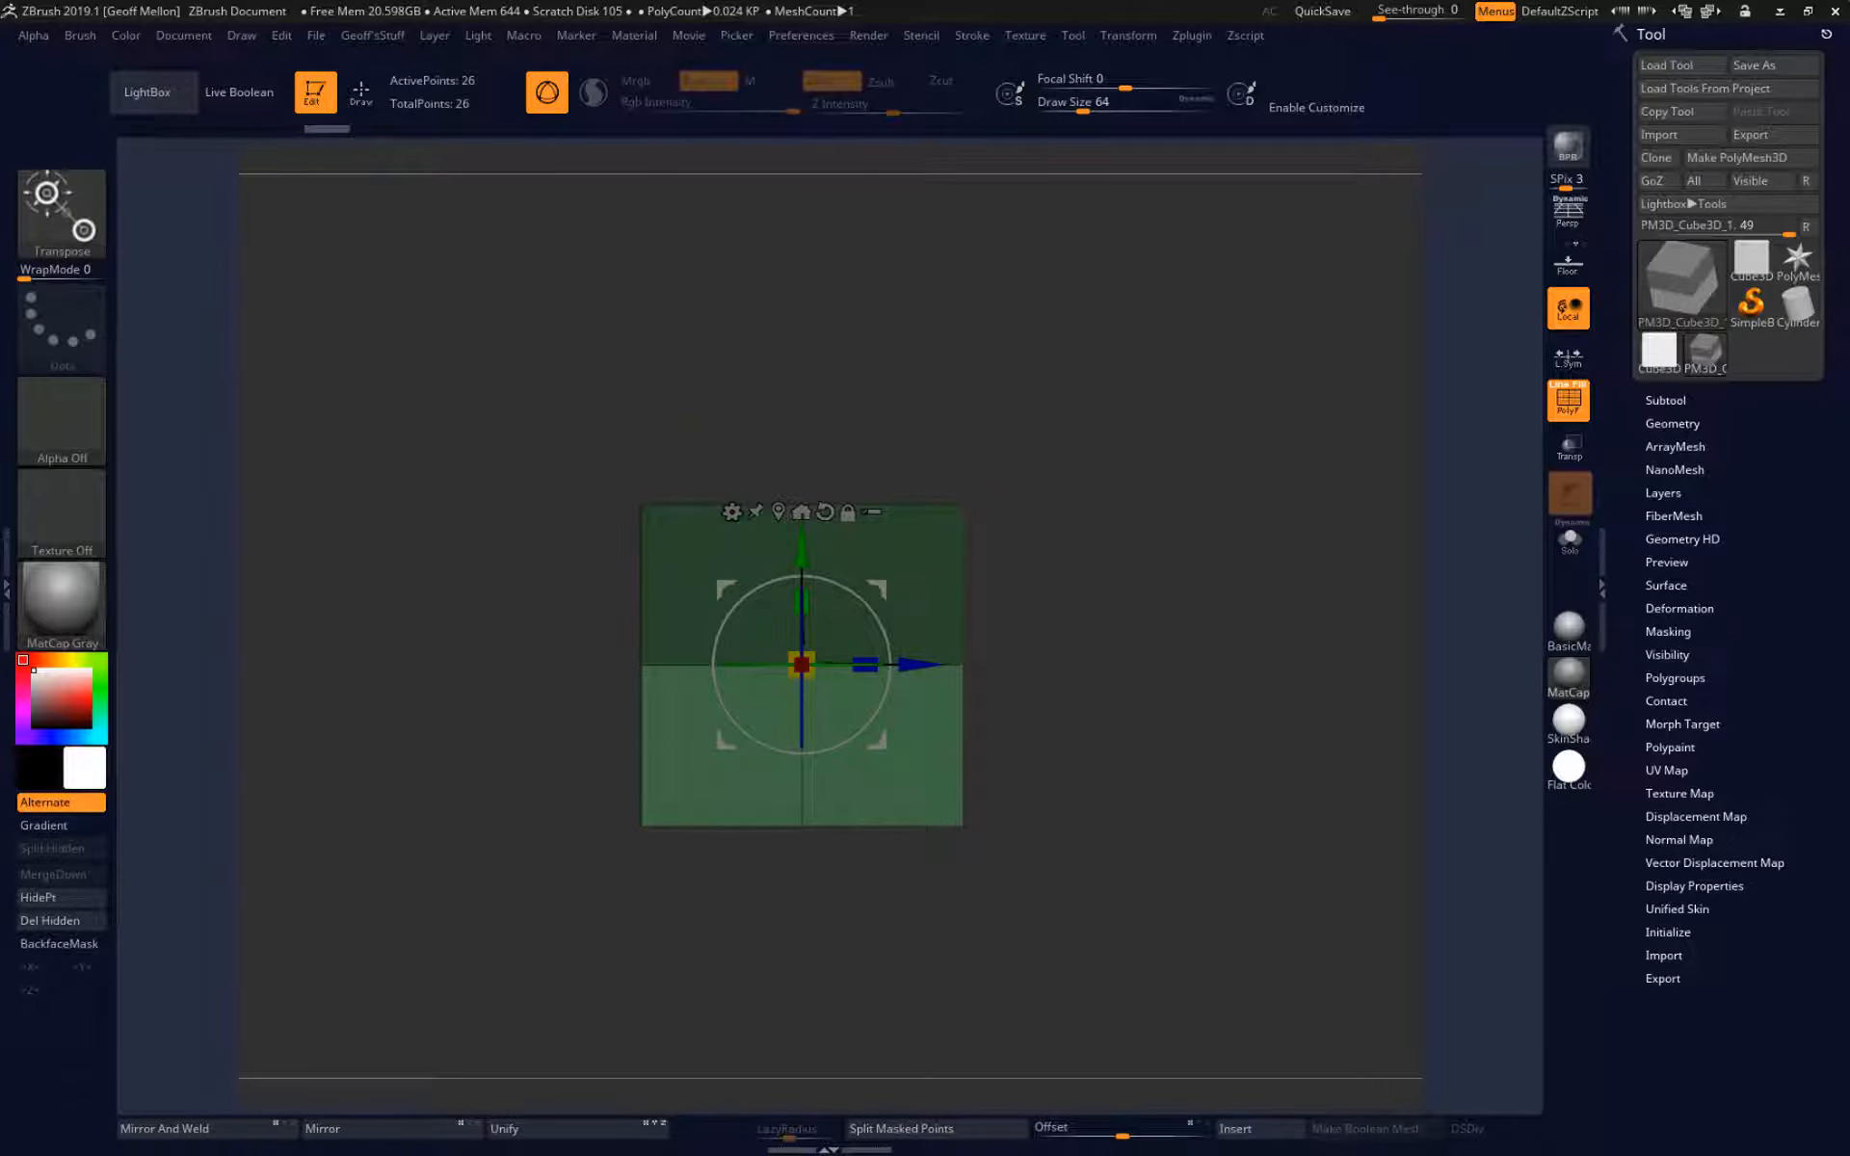
Return to Draw mode, subtract the cube's top row from the mask with a rectangle, and clear all remaining masking.
key(ctrl)
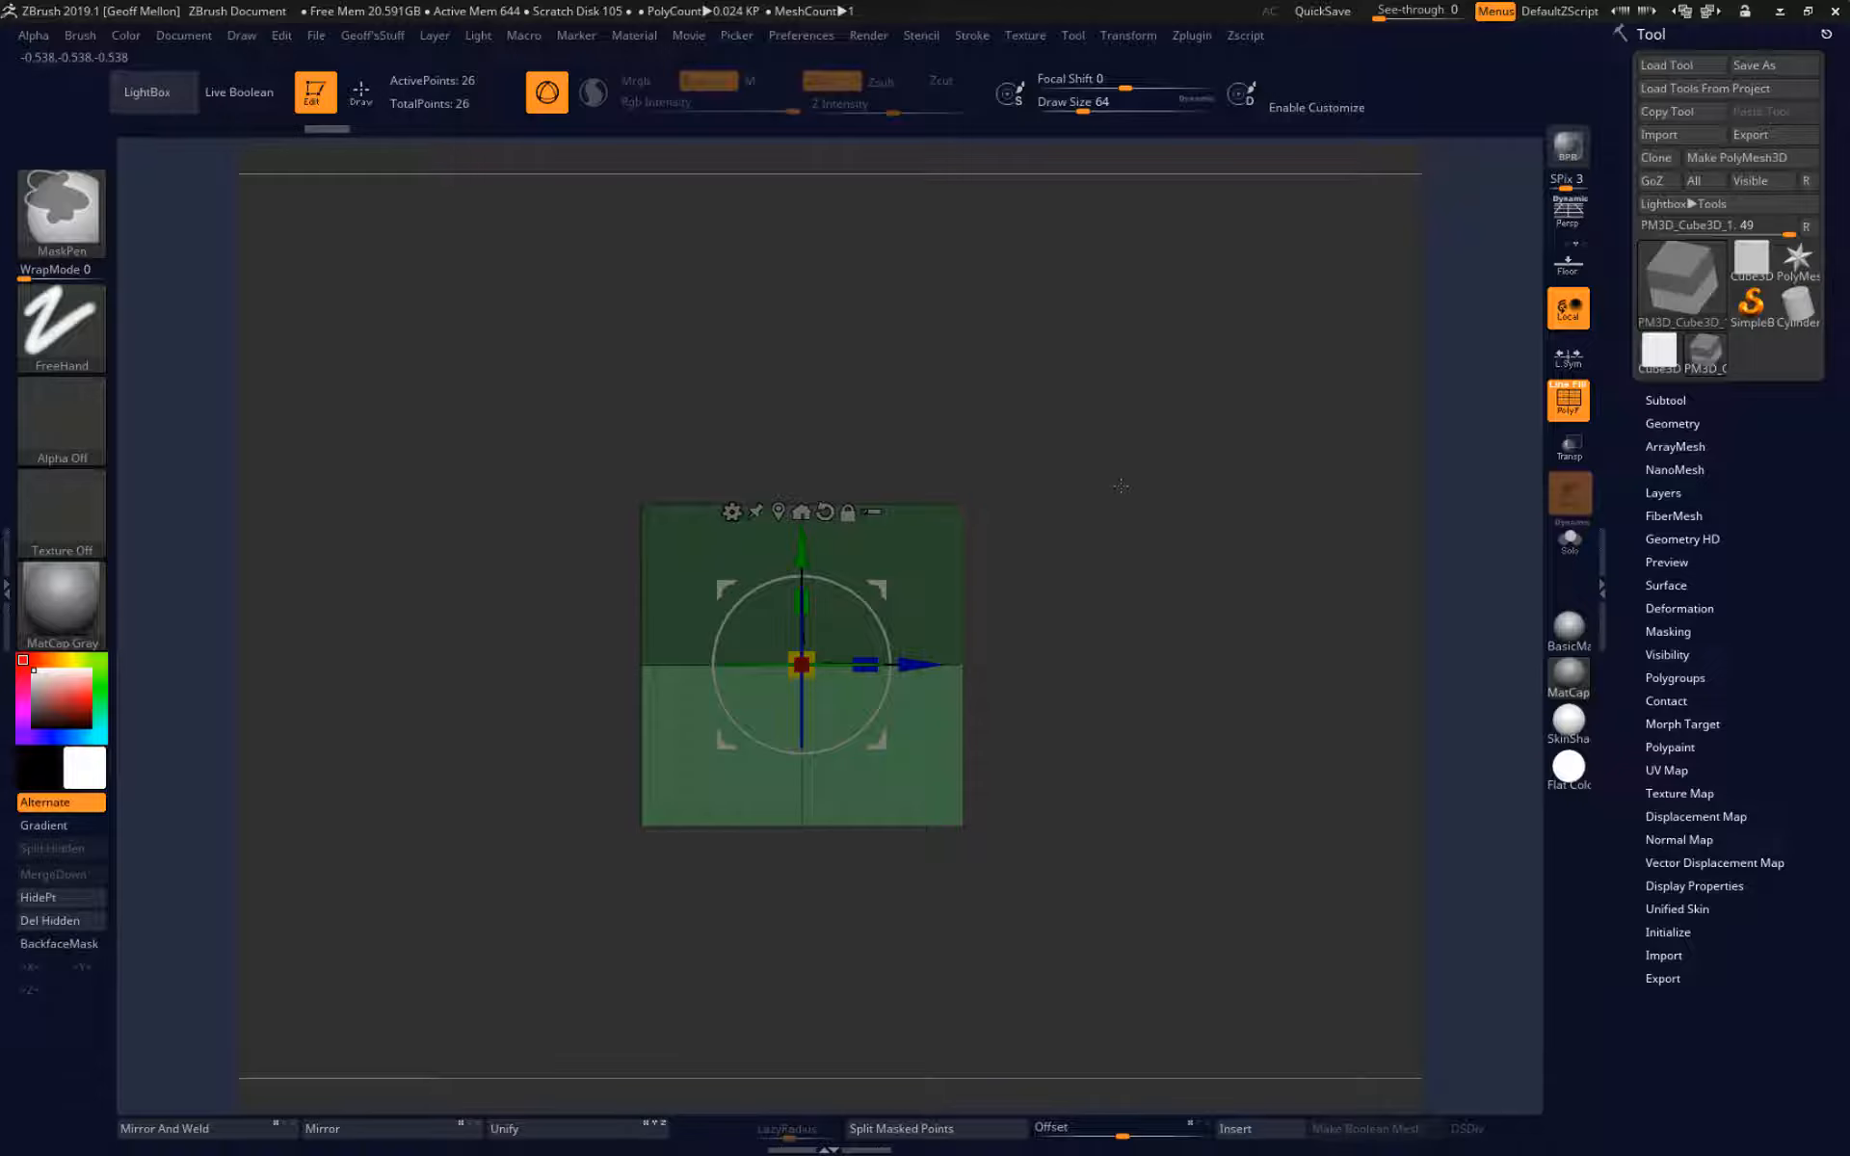
key(q)
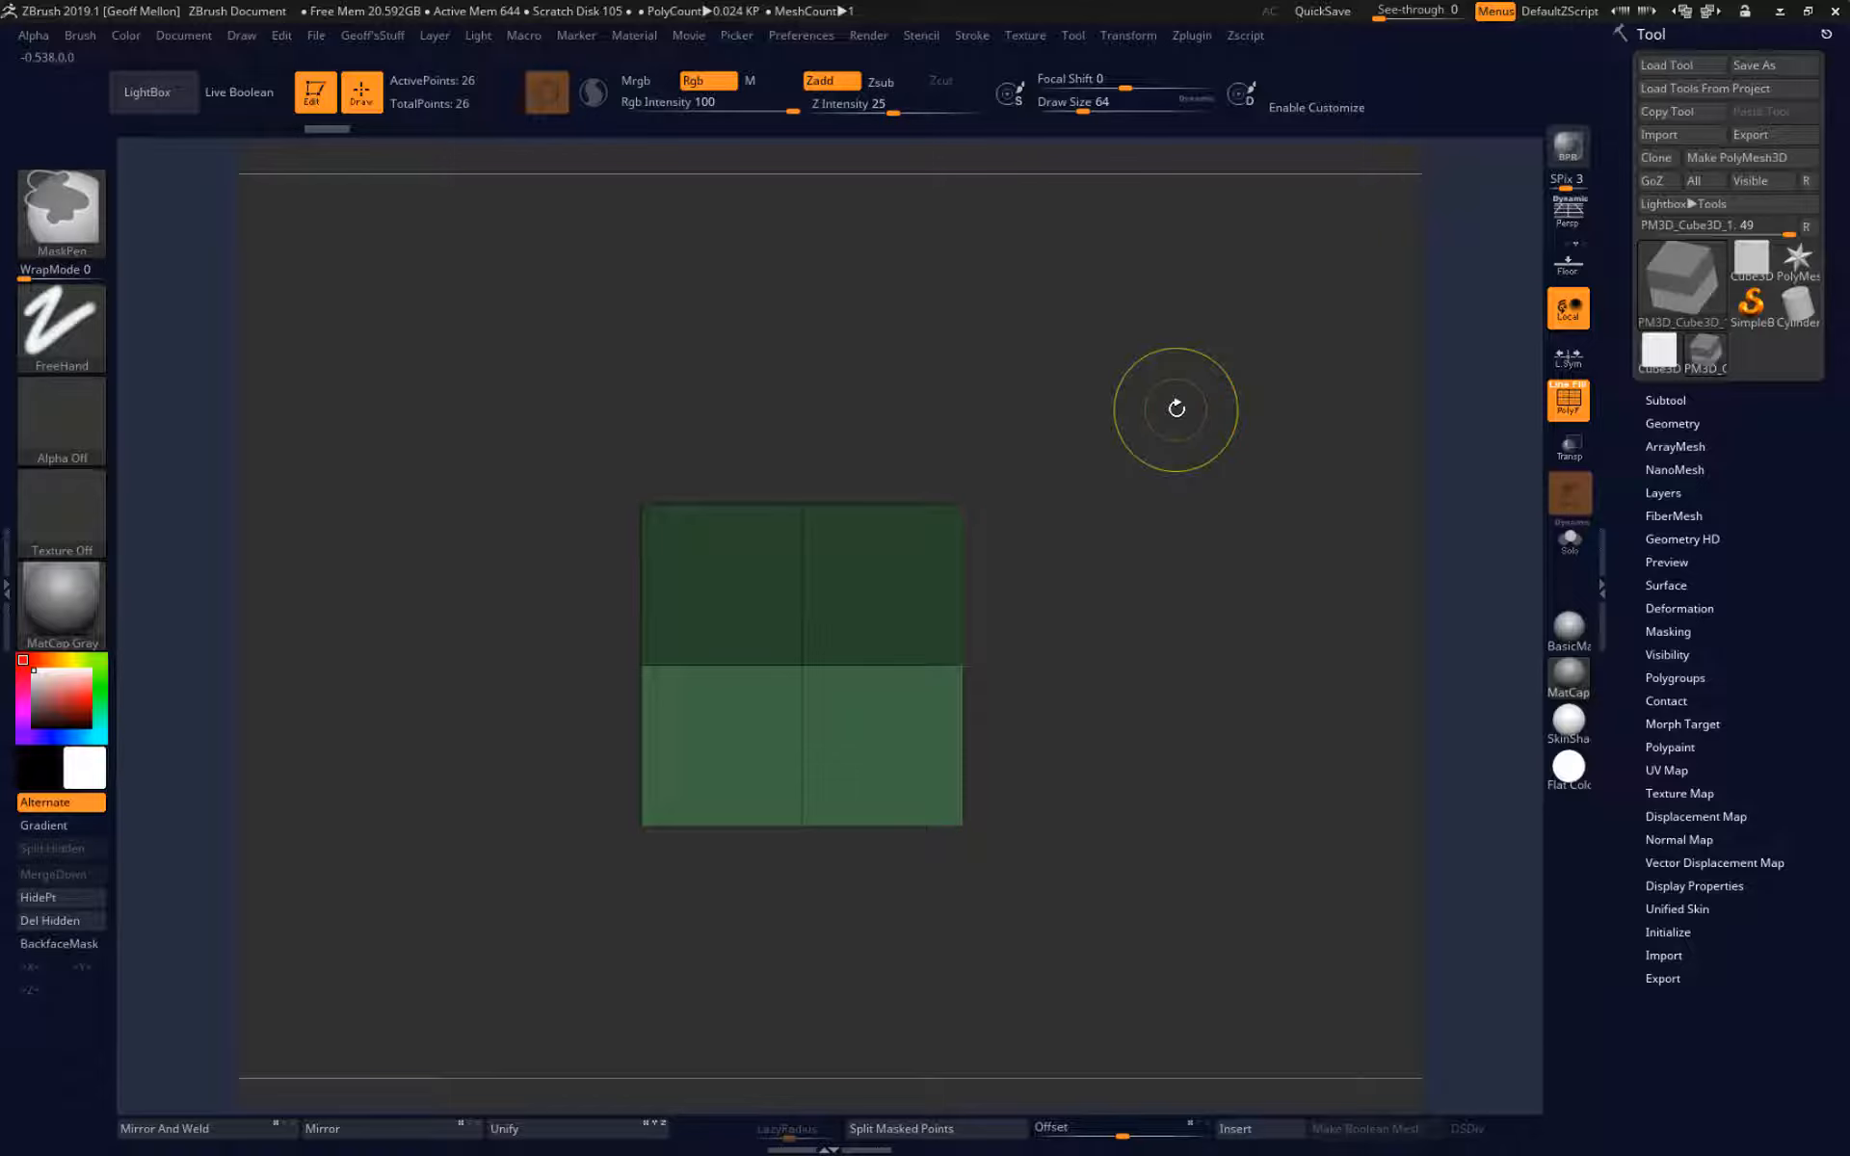
mouse_move(1202, 388)
ctrl+mouse_down()
mouse_move(736, 446)
mouse_move(451, 533)
mouse_move(429, 561)
ctrl+mouse_up()
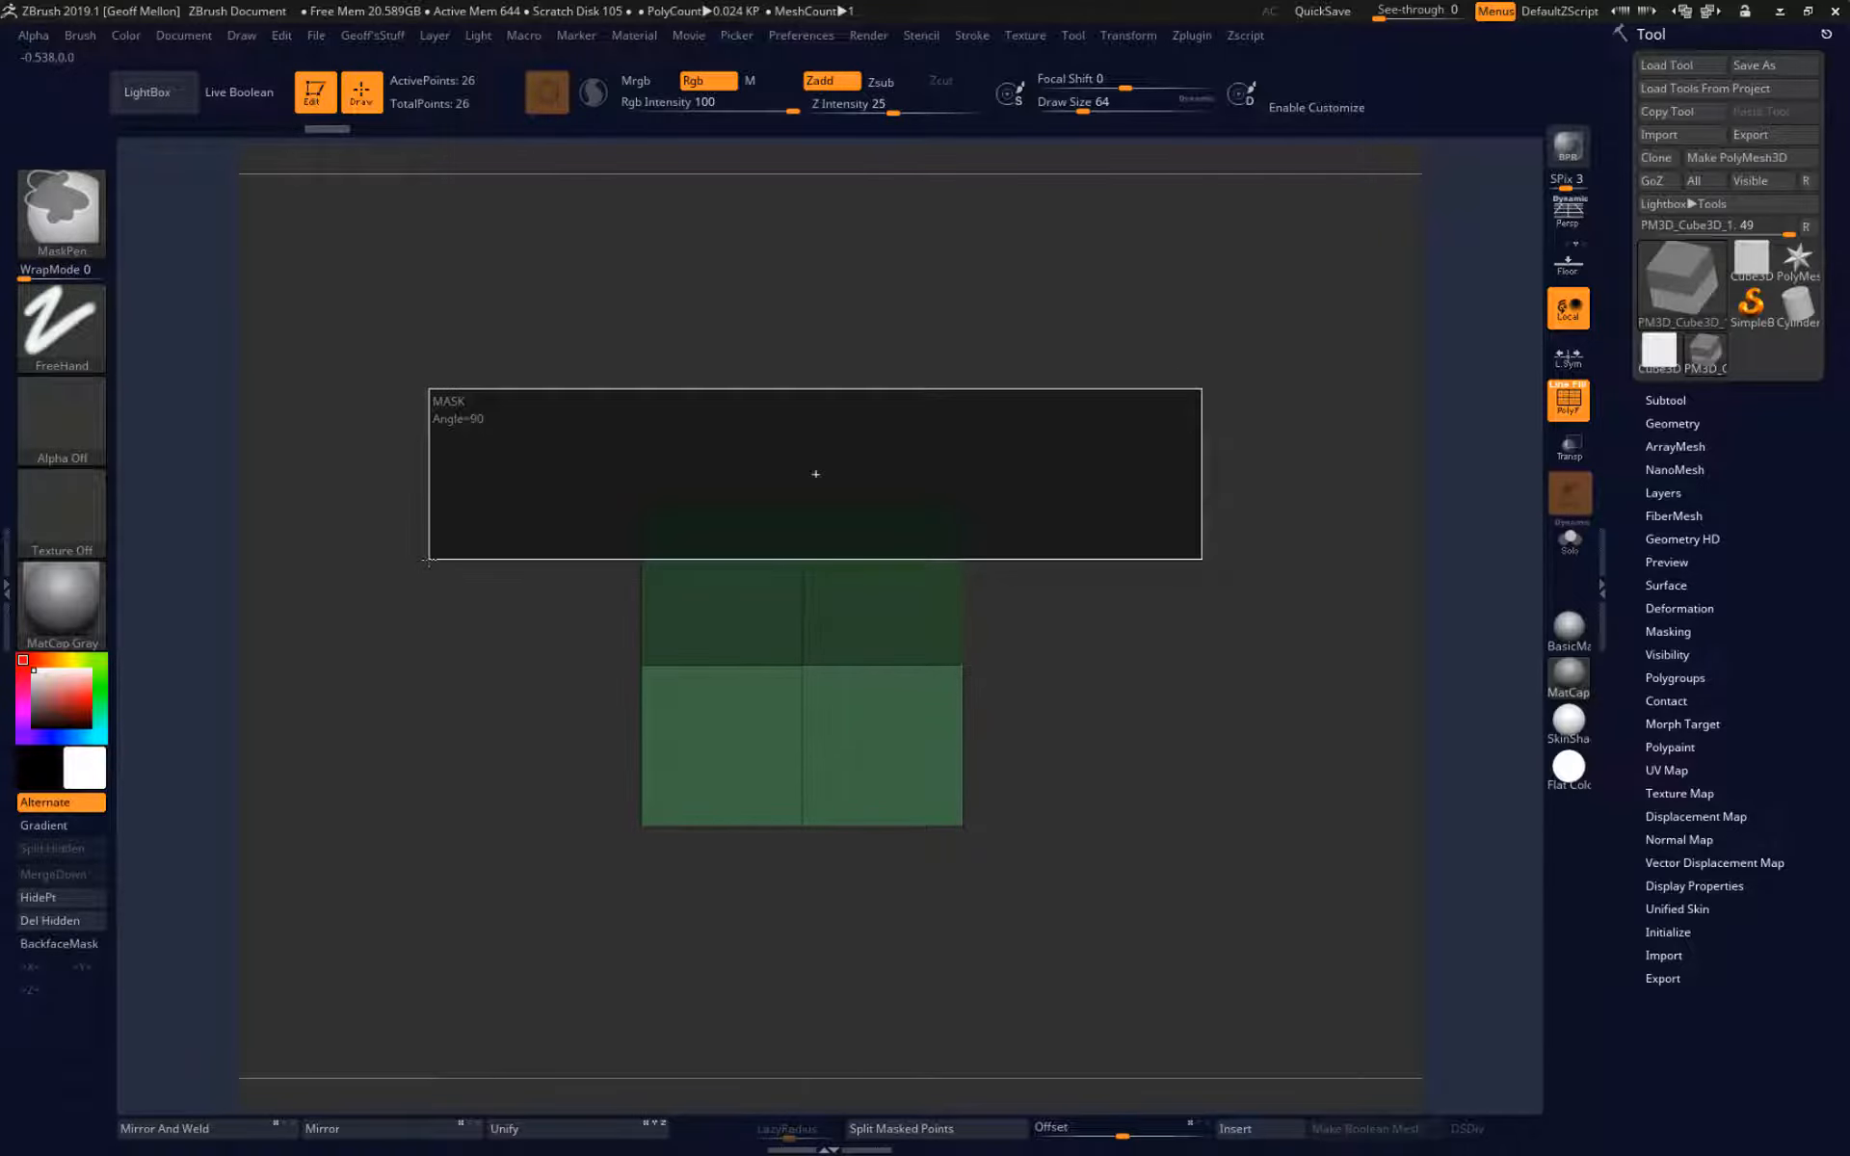
key(alt)
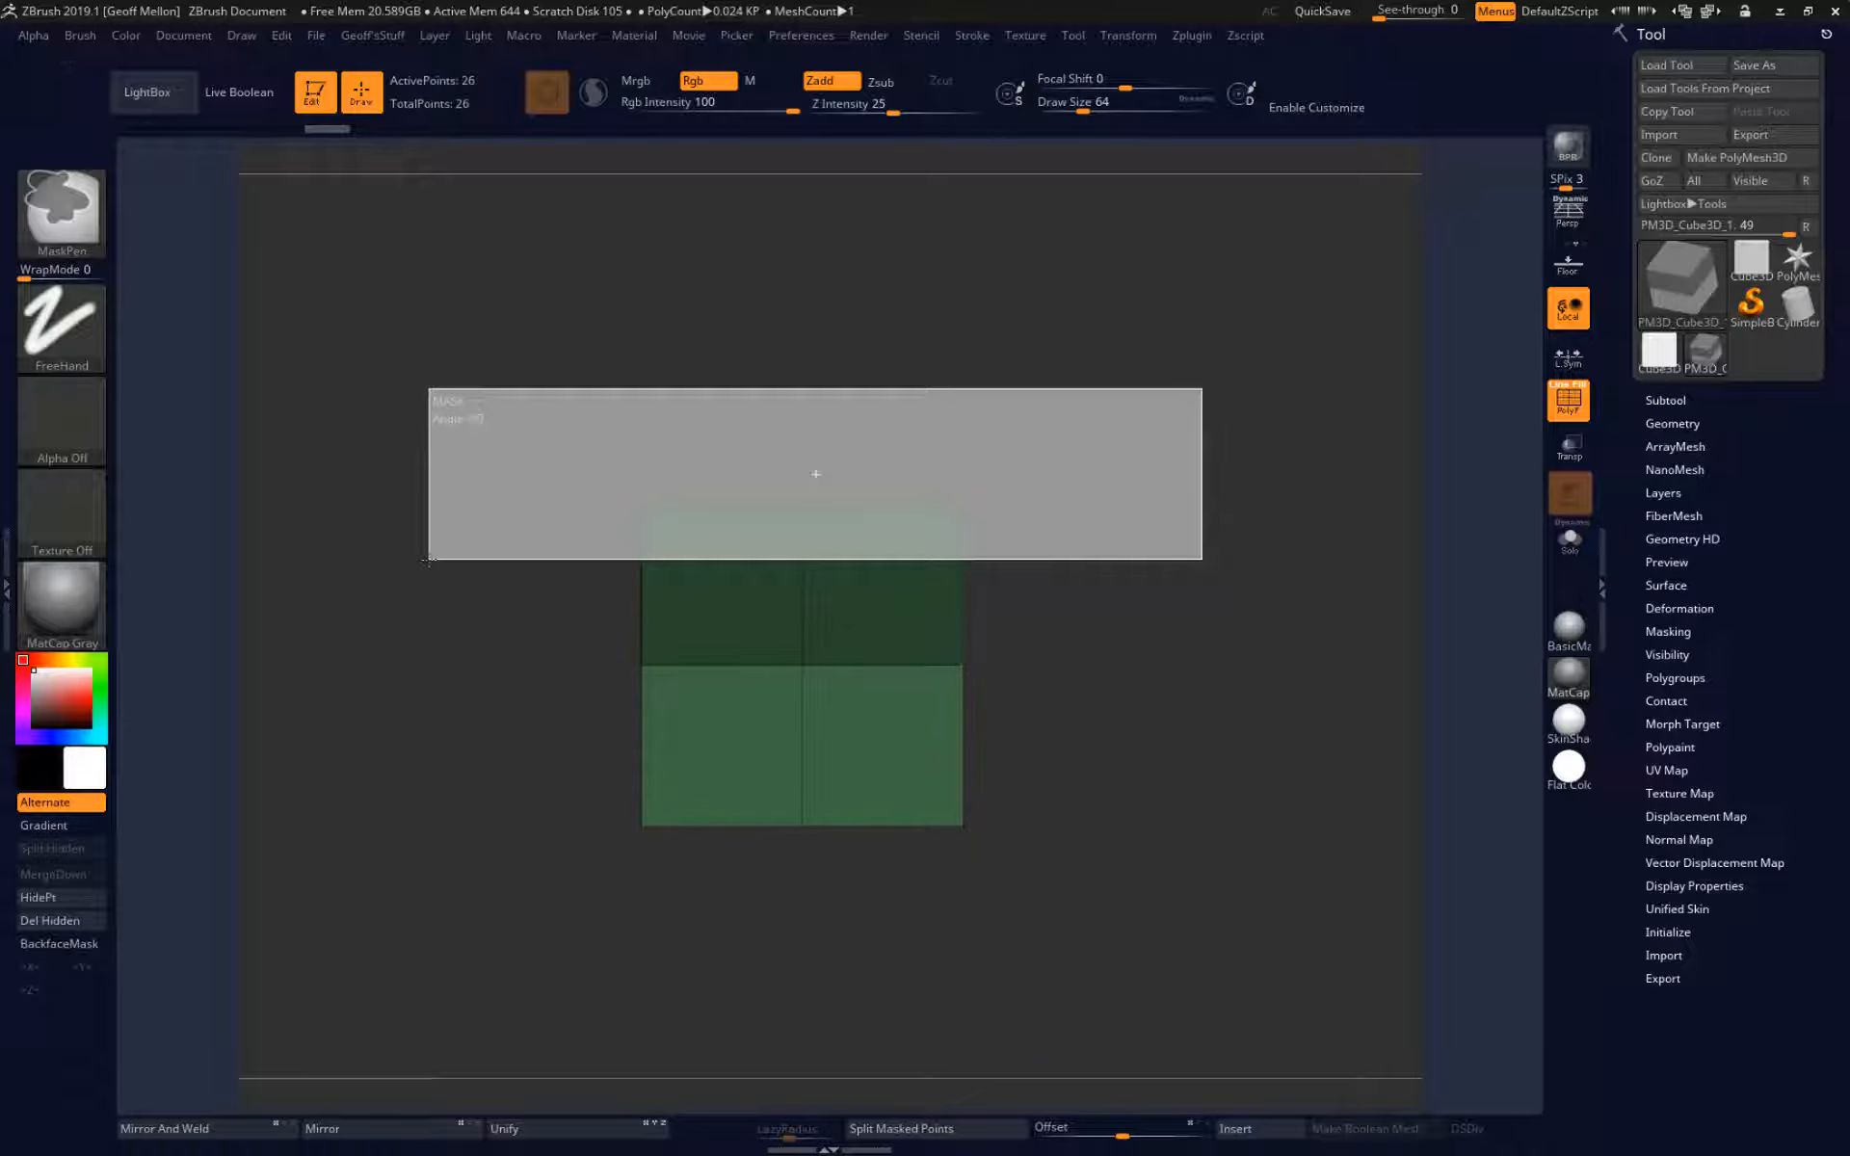
ctrl+alt+drag(429, 560, 429, 561)
mouse_move(1314, 487)
mouse_down()
mouse_move(1204, 617)
mouse_move(1287, 526)
mouse_move(1416, 578)
mouse_move(1339, 477)
mouse_move(1243, 472)
mouse_move(1282, 492)
mouse_move(1318, 476)
mouse_move(1255, 511)
mouse_move(1281, 515)
mouse_up()
ctrl+drag(1184, 364, 905, 930)
ctrl+drag(1177, 918, 1178, 917)
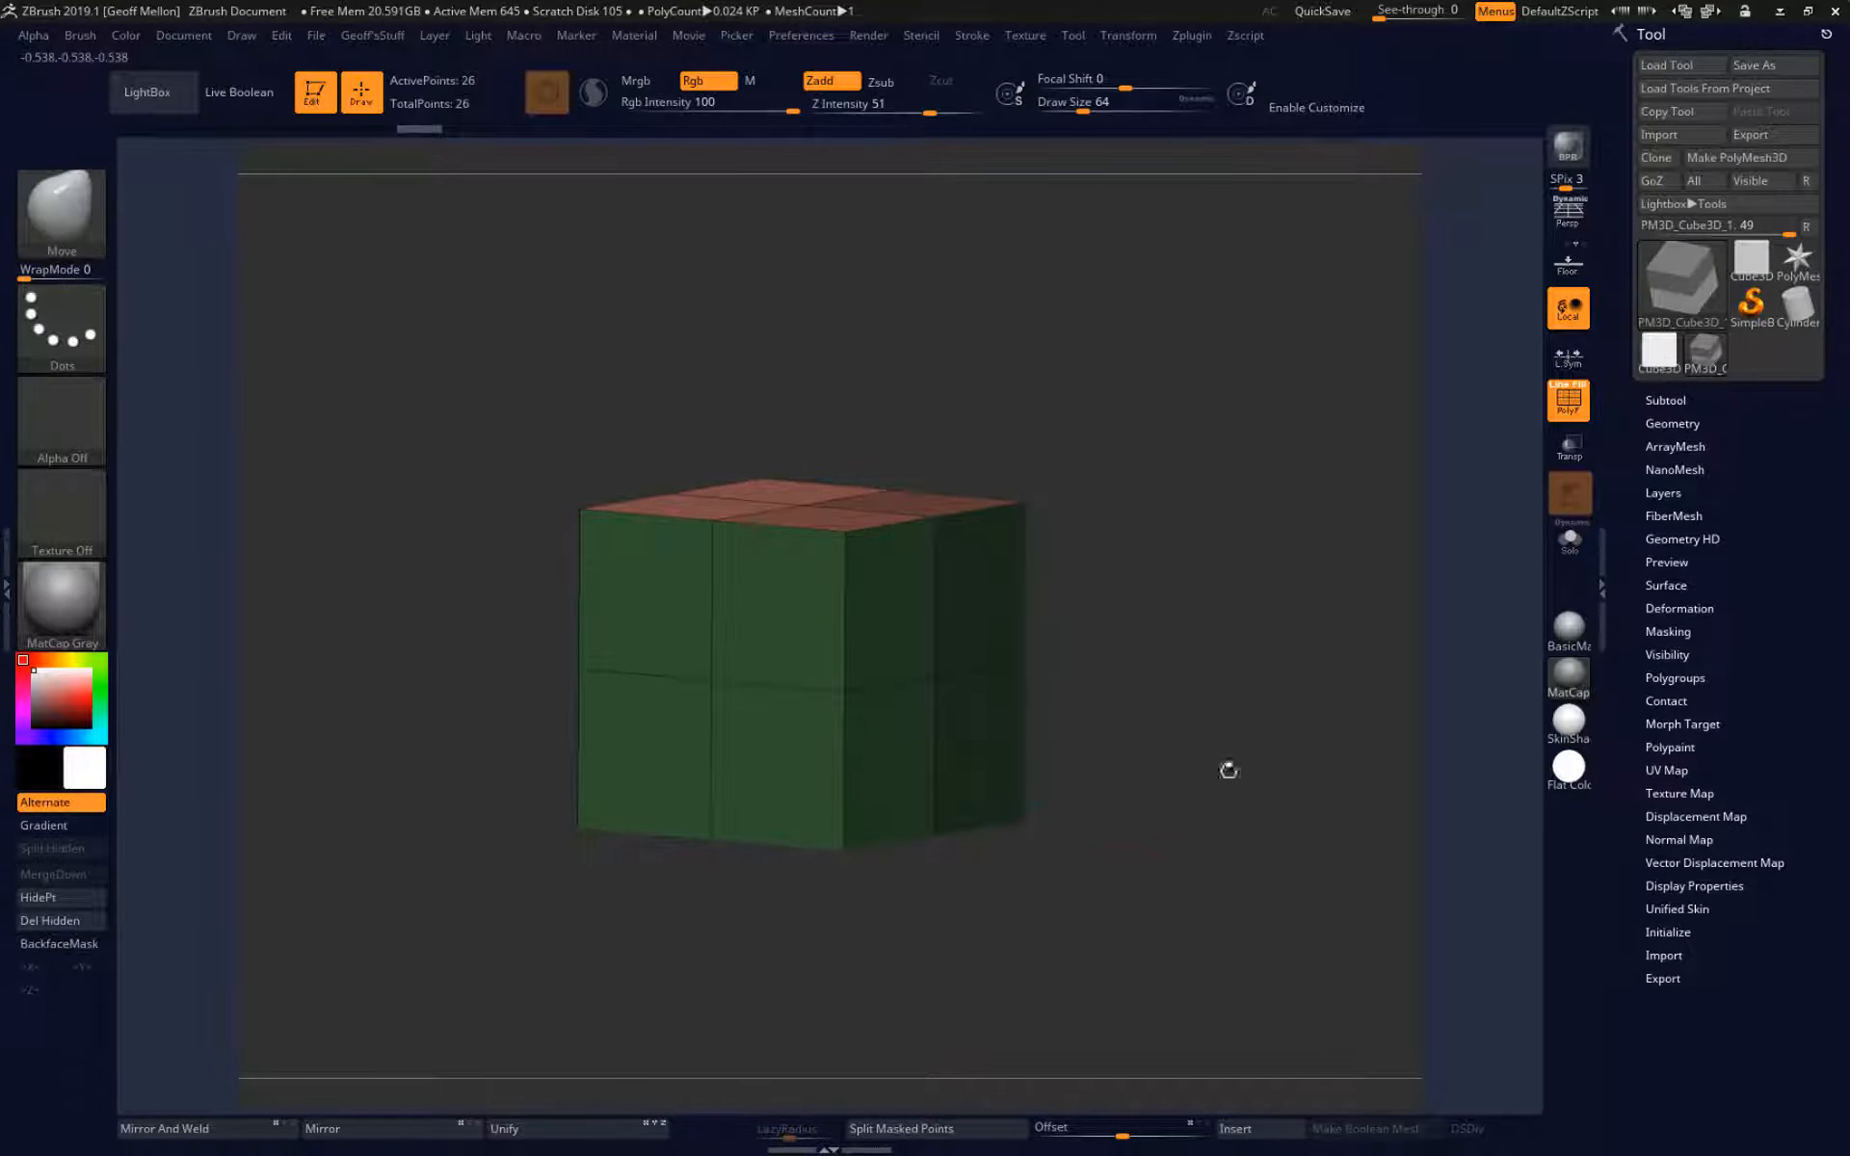
Mask part of the cube with a rectangular selection made from a three-quarter view.
mouse_move(1252, 383)
ctrl+shift+mouse_down()
mouse_move(726, 595)
mouse_move(755, 582)
ctrl+shift+mouse_up()
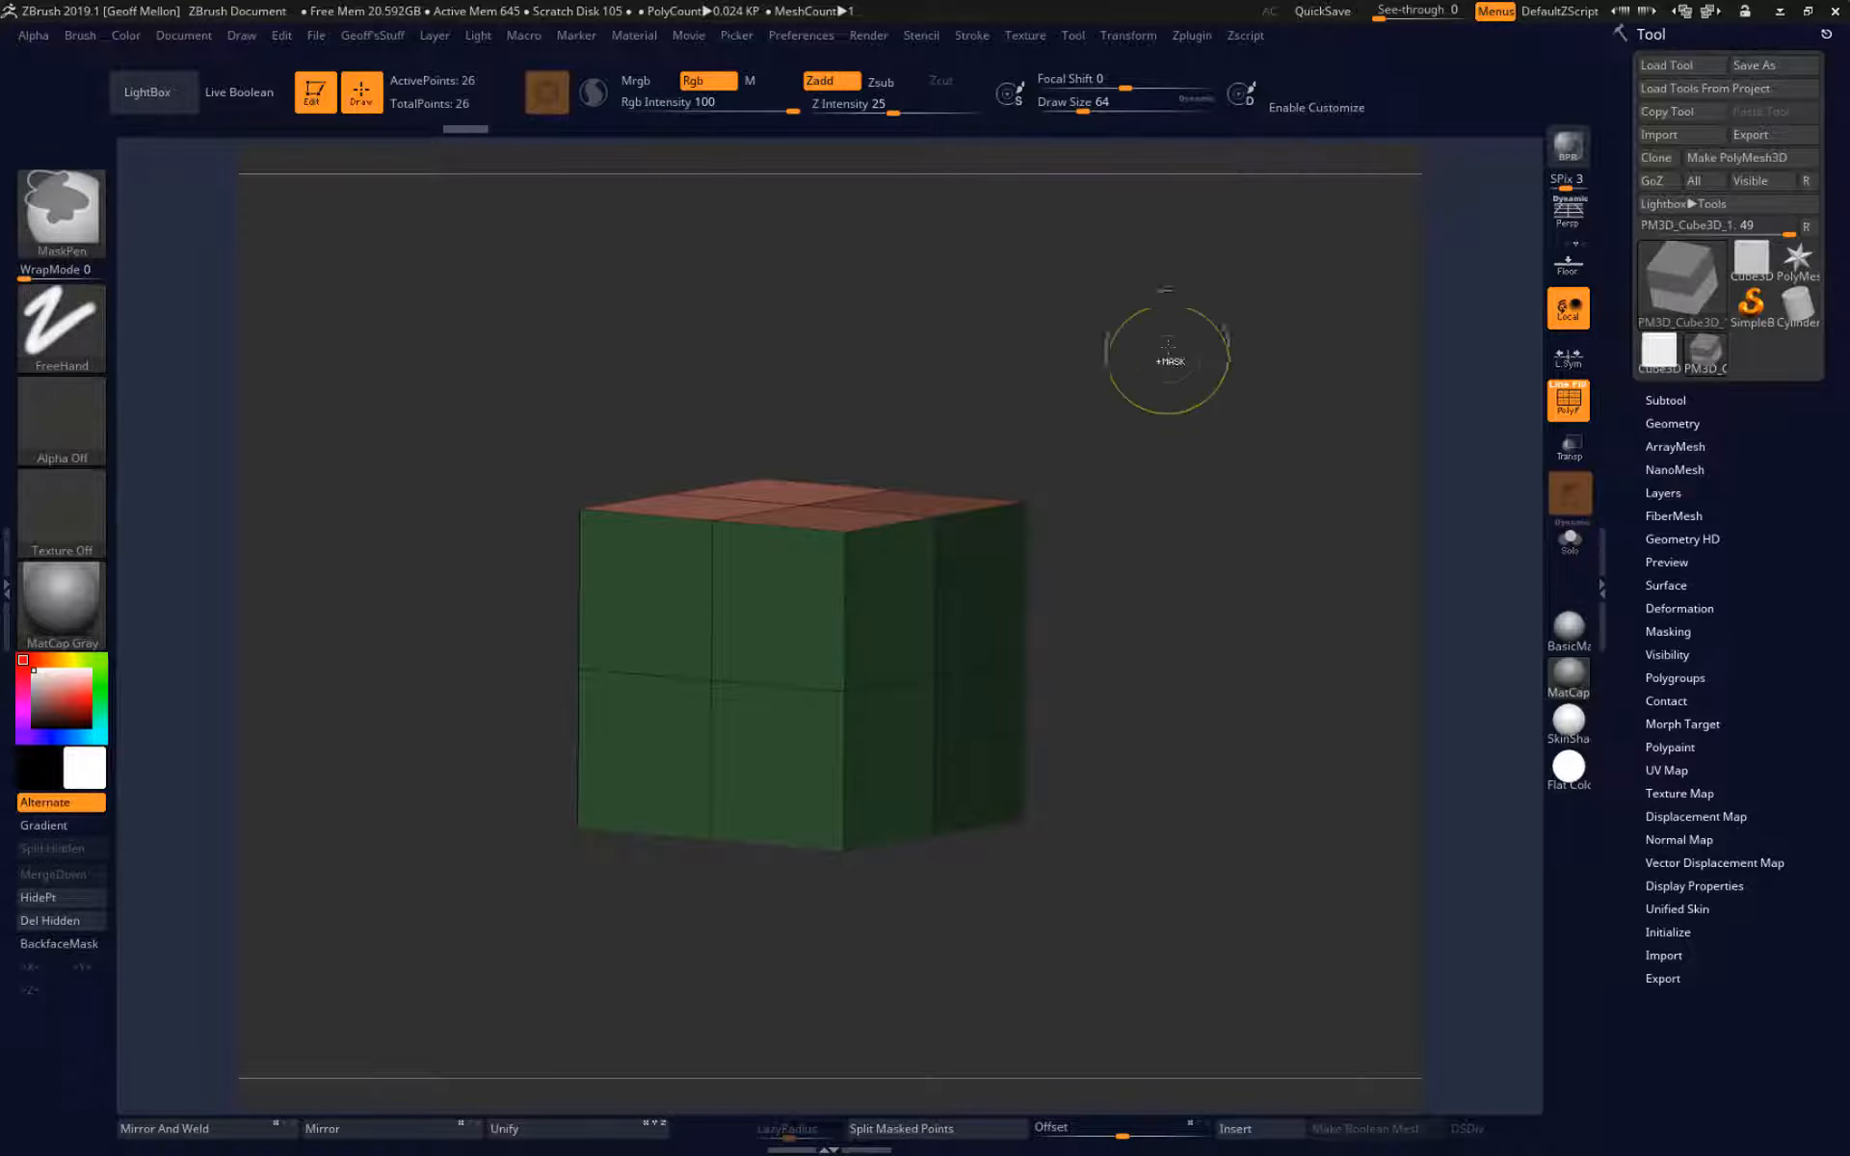
ctrl+drag(1168, 347, 617, 651)
mouse_move(1089, 540)
mouse_down()
mouse_move(1281, 516)
mouse_move(1260, 586)
mouse_move(1121, 558)
mouse_move(1161, 550)
mouse_move(1125, 587)
mouse_move(1206, 580)
mouse_up()
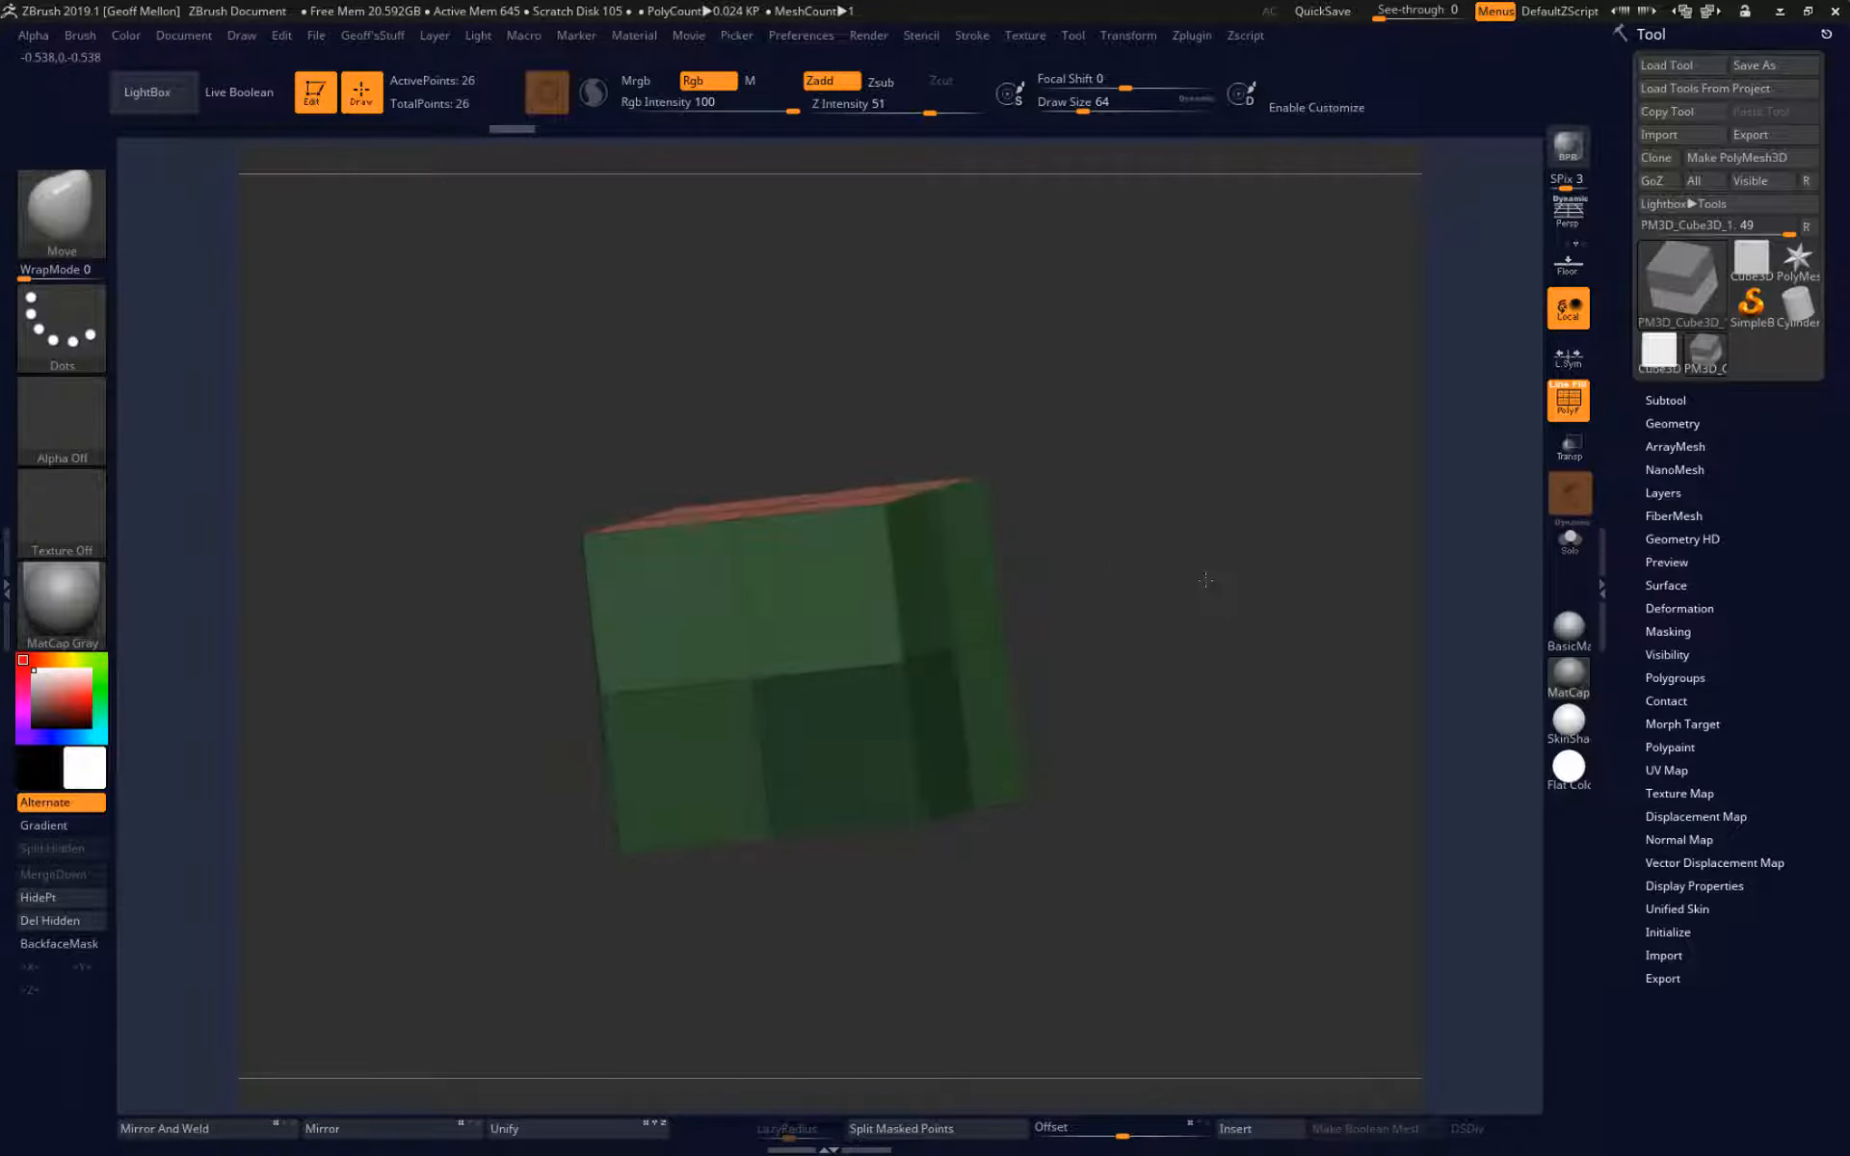
Try moving the unmasked part of the cube along the Z axis, and undo the move.
key(w)
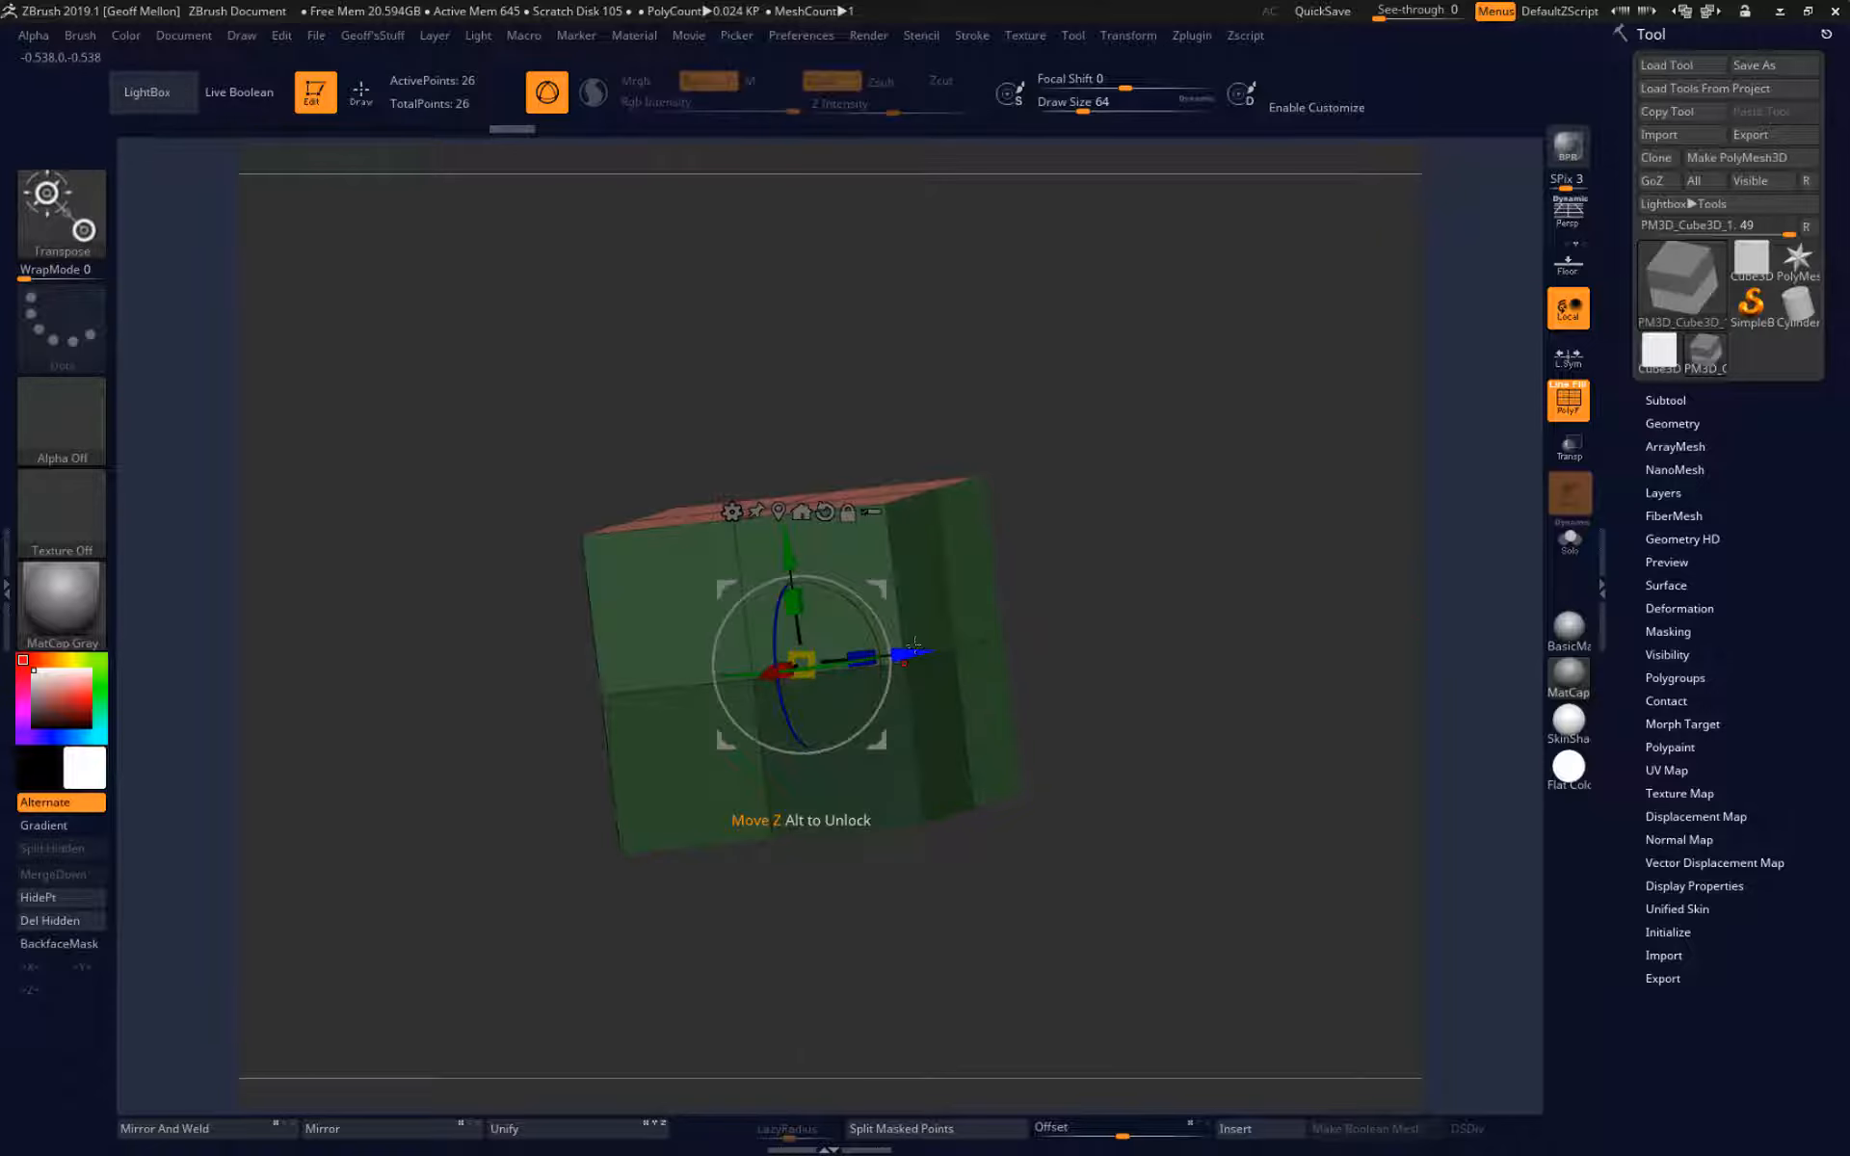
mouse_move(907, 653)
mouse_down()
mouse_move(851, 659)
mouse_move(1020, 640)
mouse_move(811, 663)
mouse_up()
key(ctrl+z)
key(ctrl+z)
key(ctrl+z)
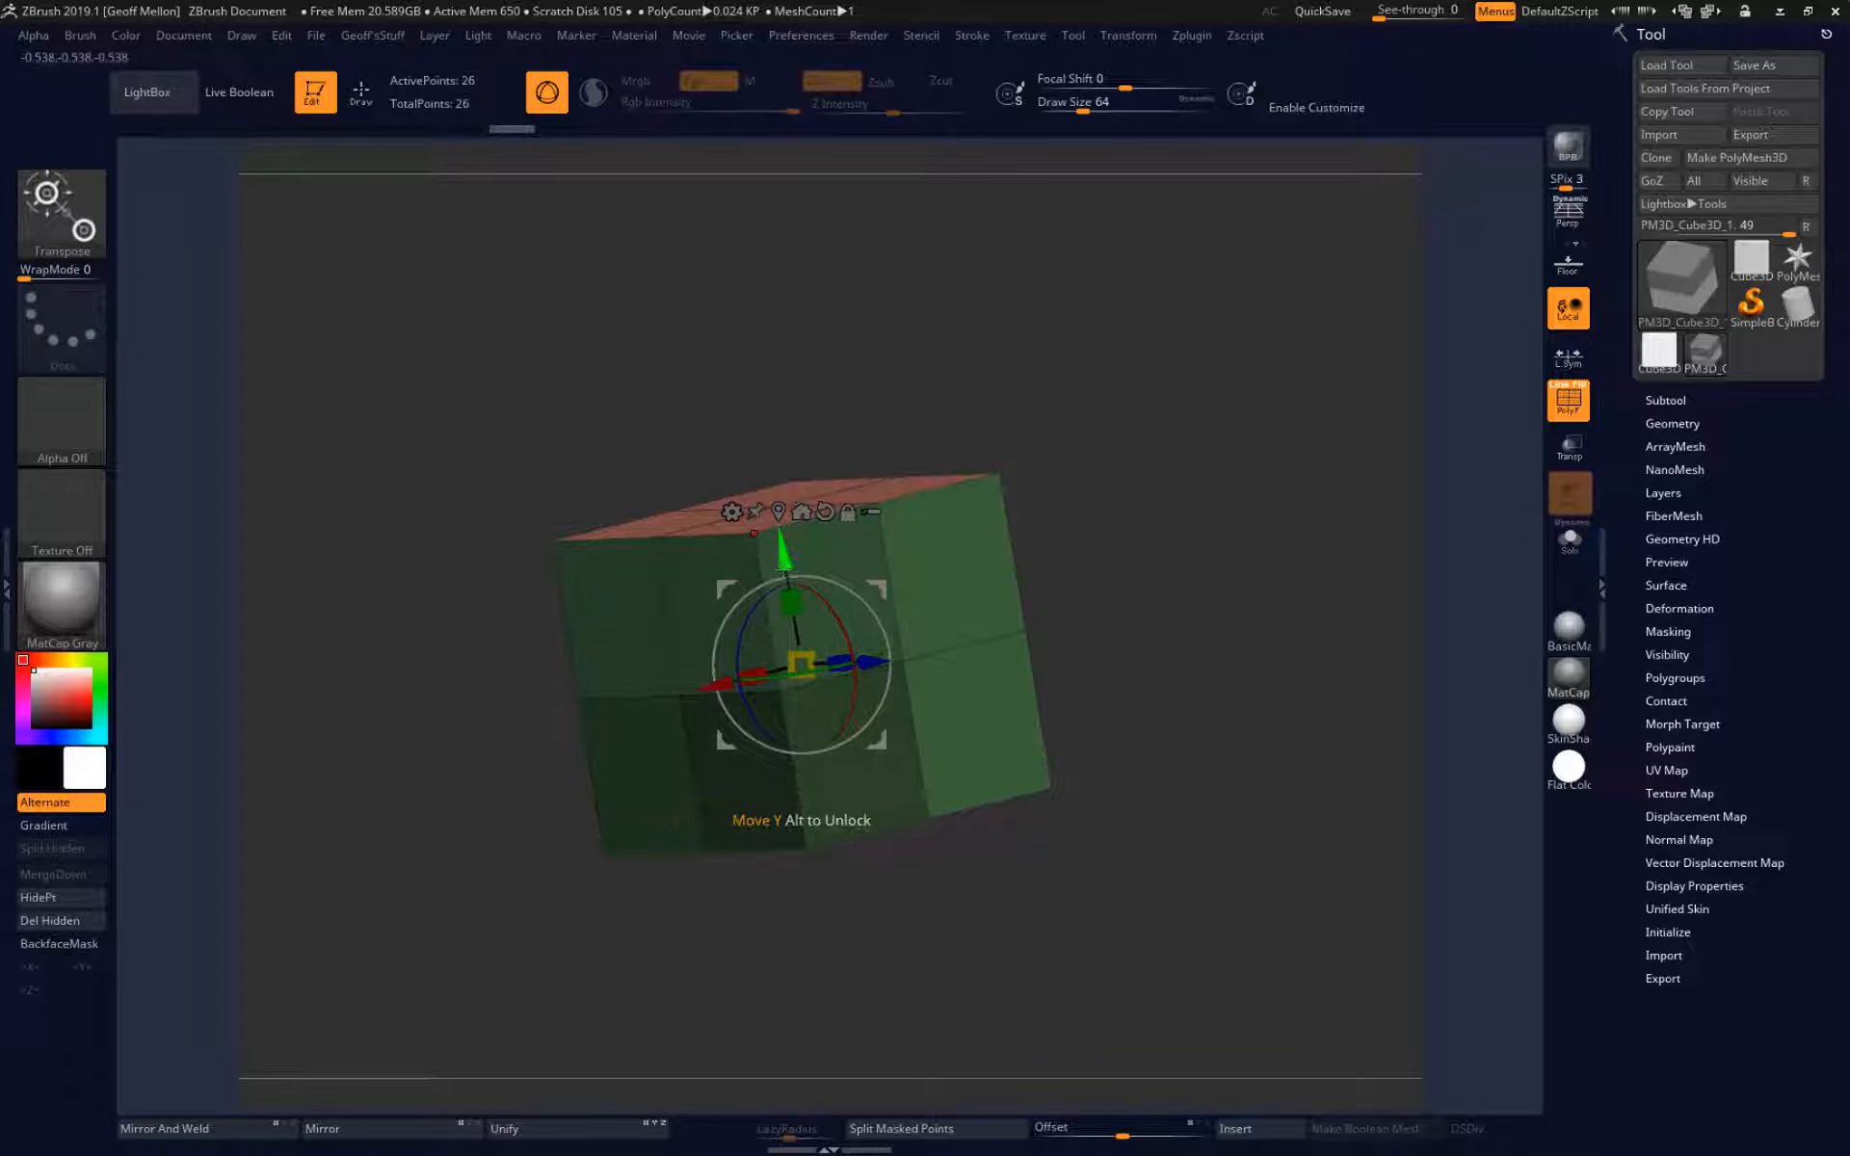
Clear the mask from the cube and return to Draw mode.
drag(1156, 516, 1236, 545)
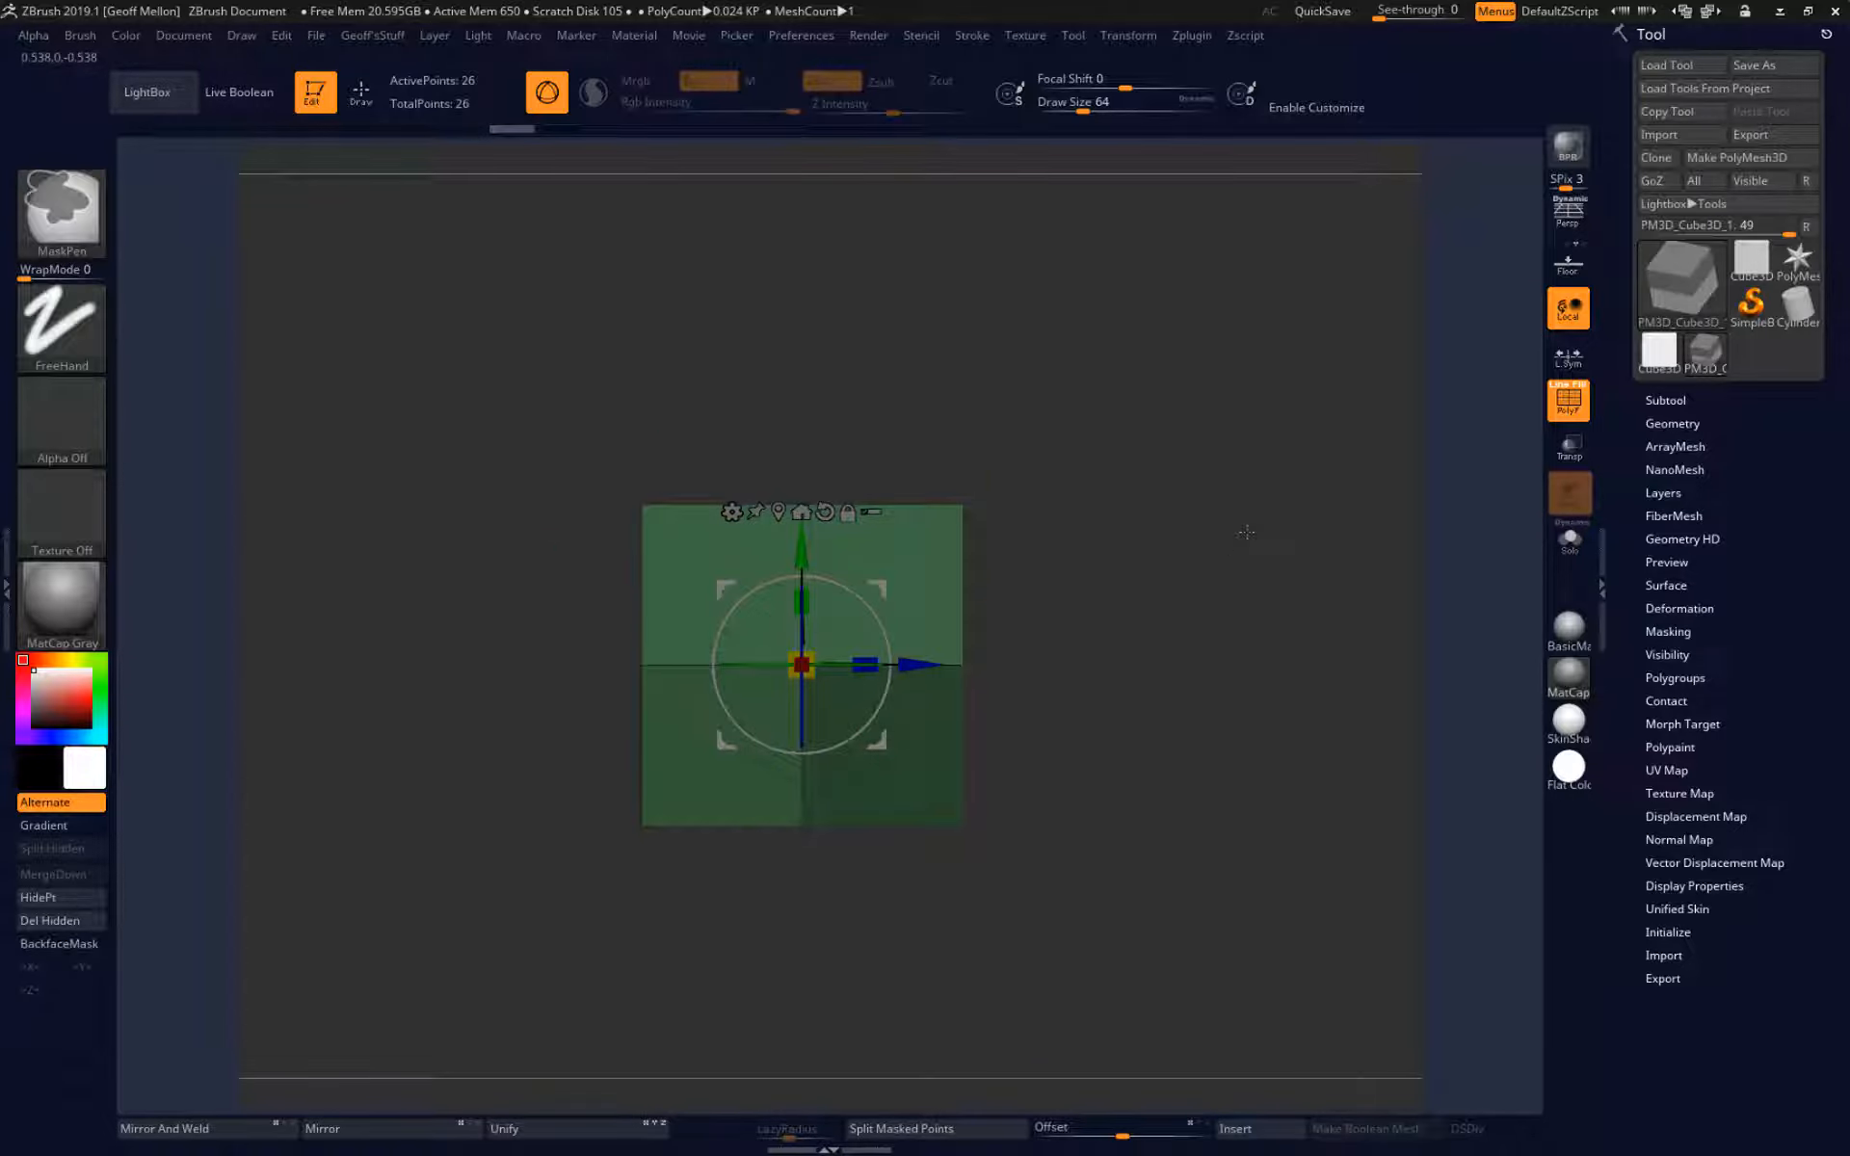
ctrl+drag(1224, 809, 1266, 887)
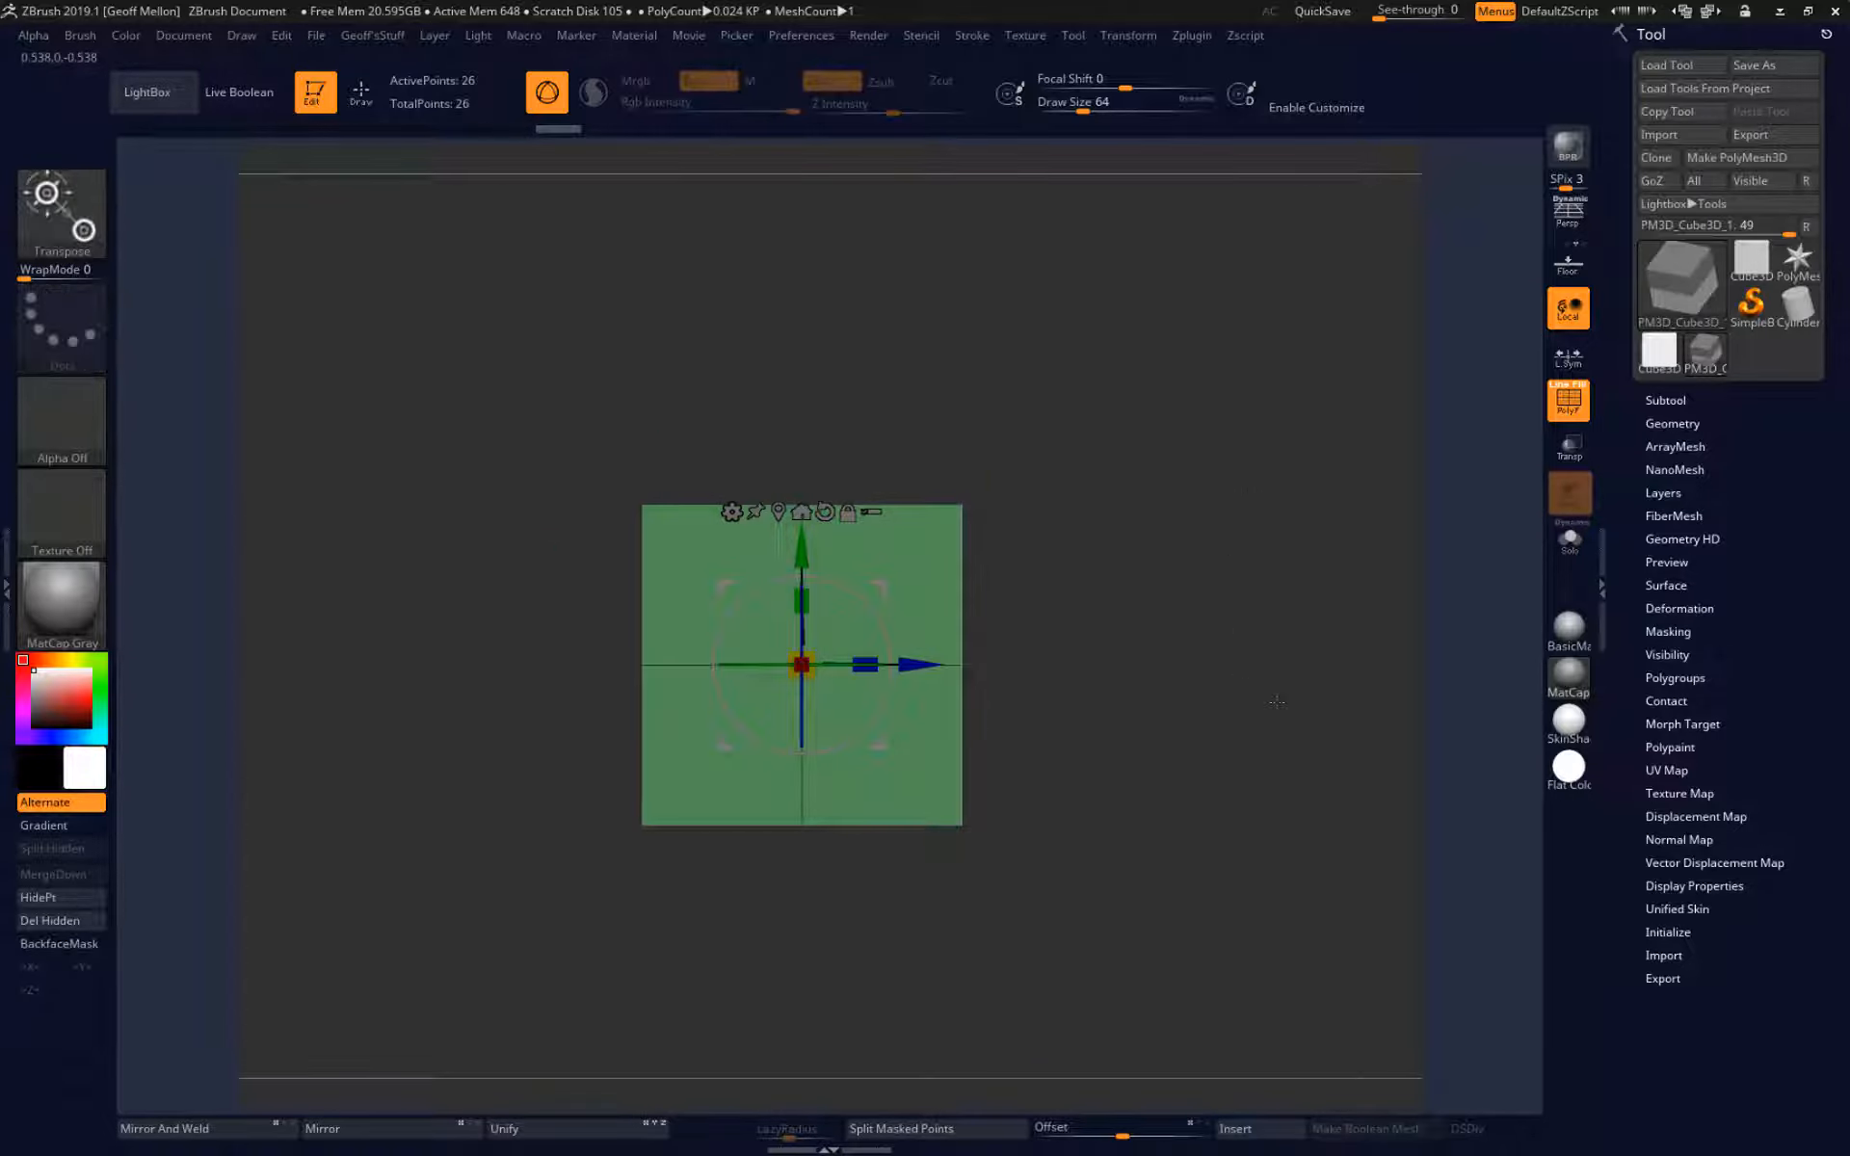
key(q)
Subdivide the unmasked cube three times to get a denser, rounded mesh.
drag(1272, 669, 1215, 639)
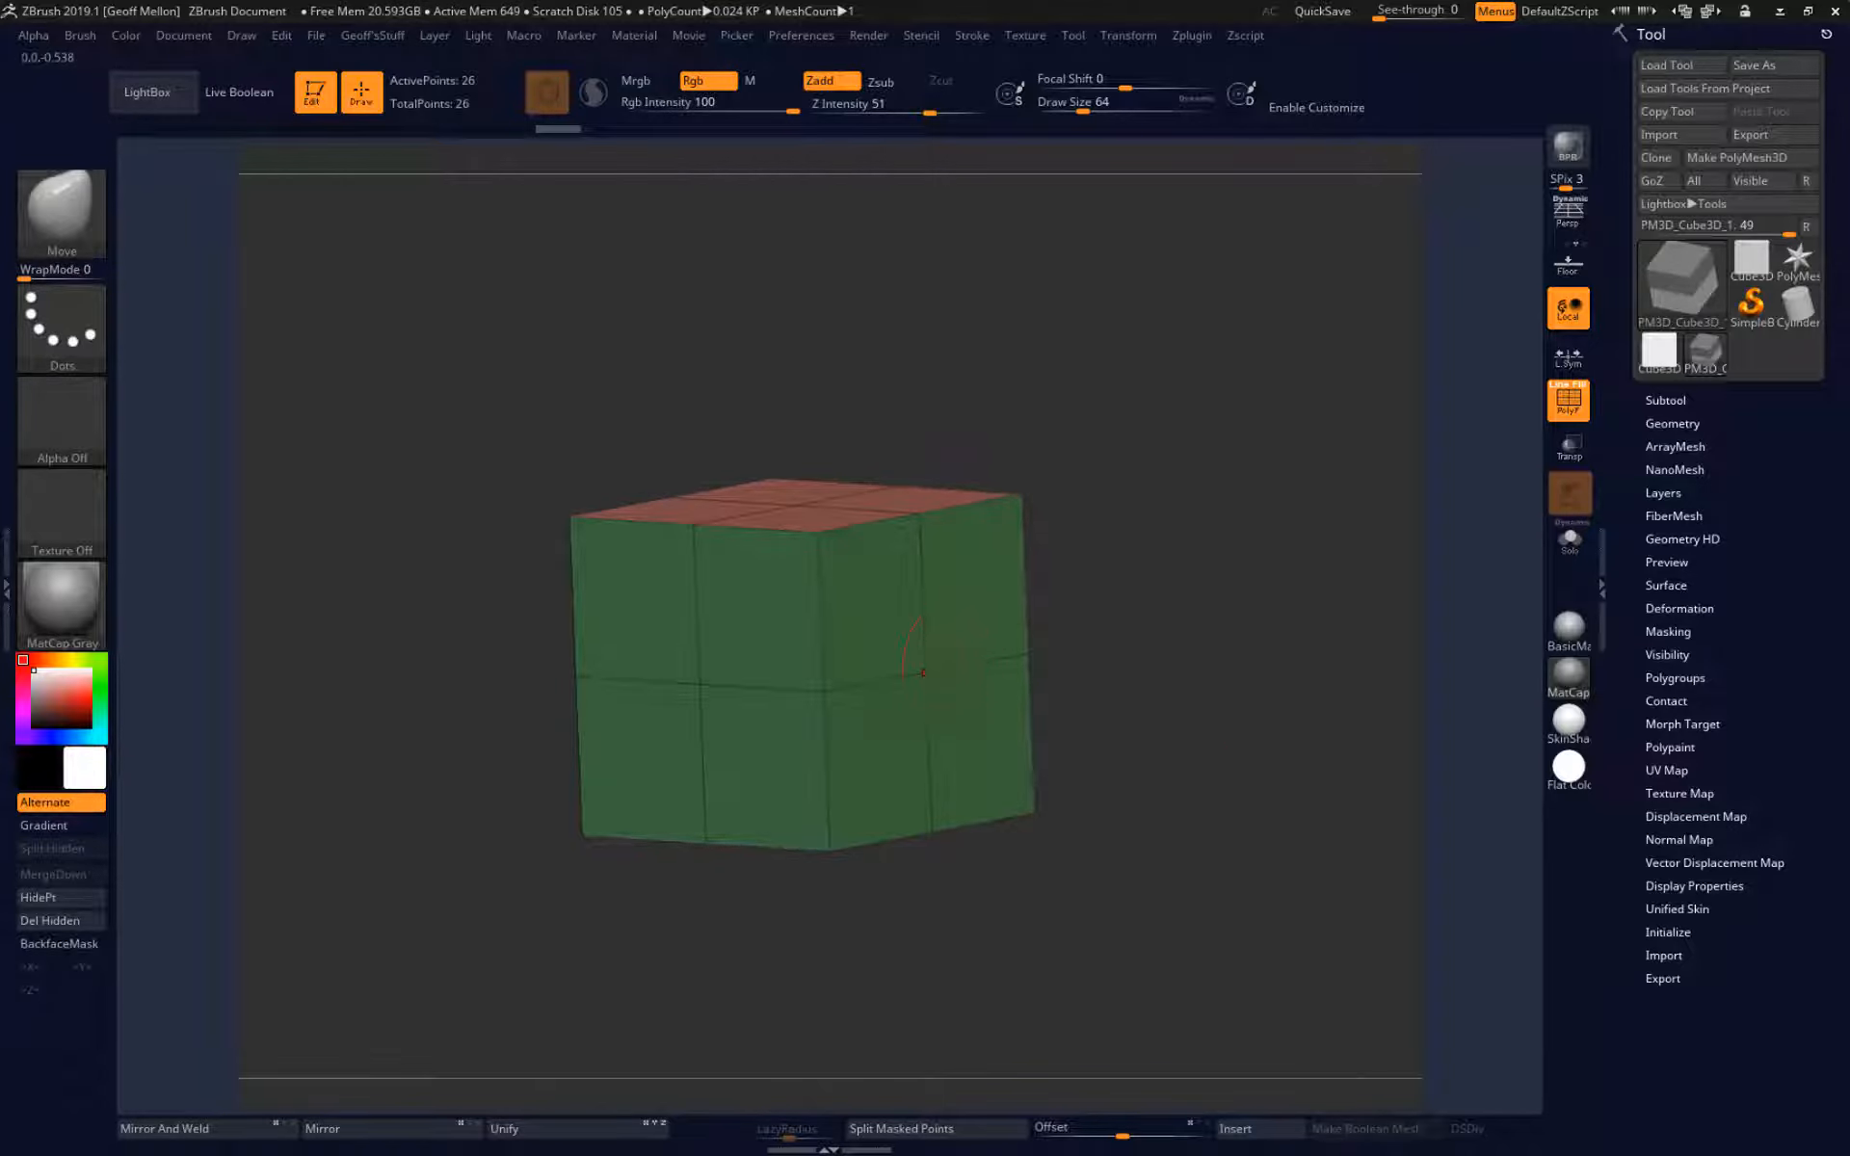
ctrl+drag(736, 590, 742, 640)
ctrl+click(1330, 430)
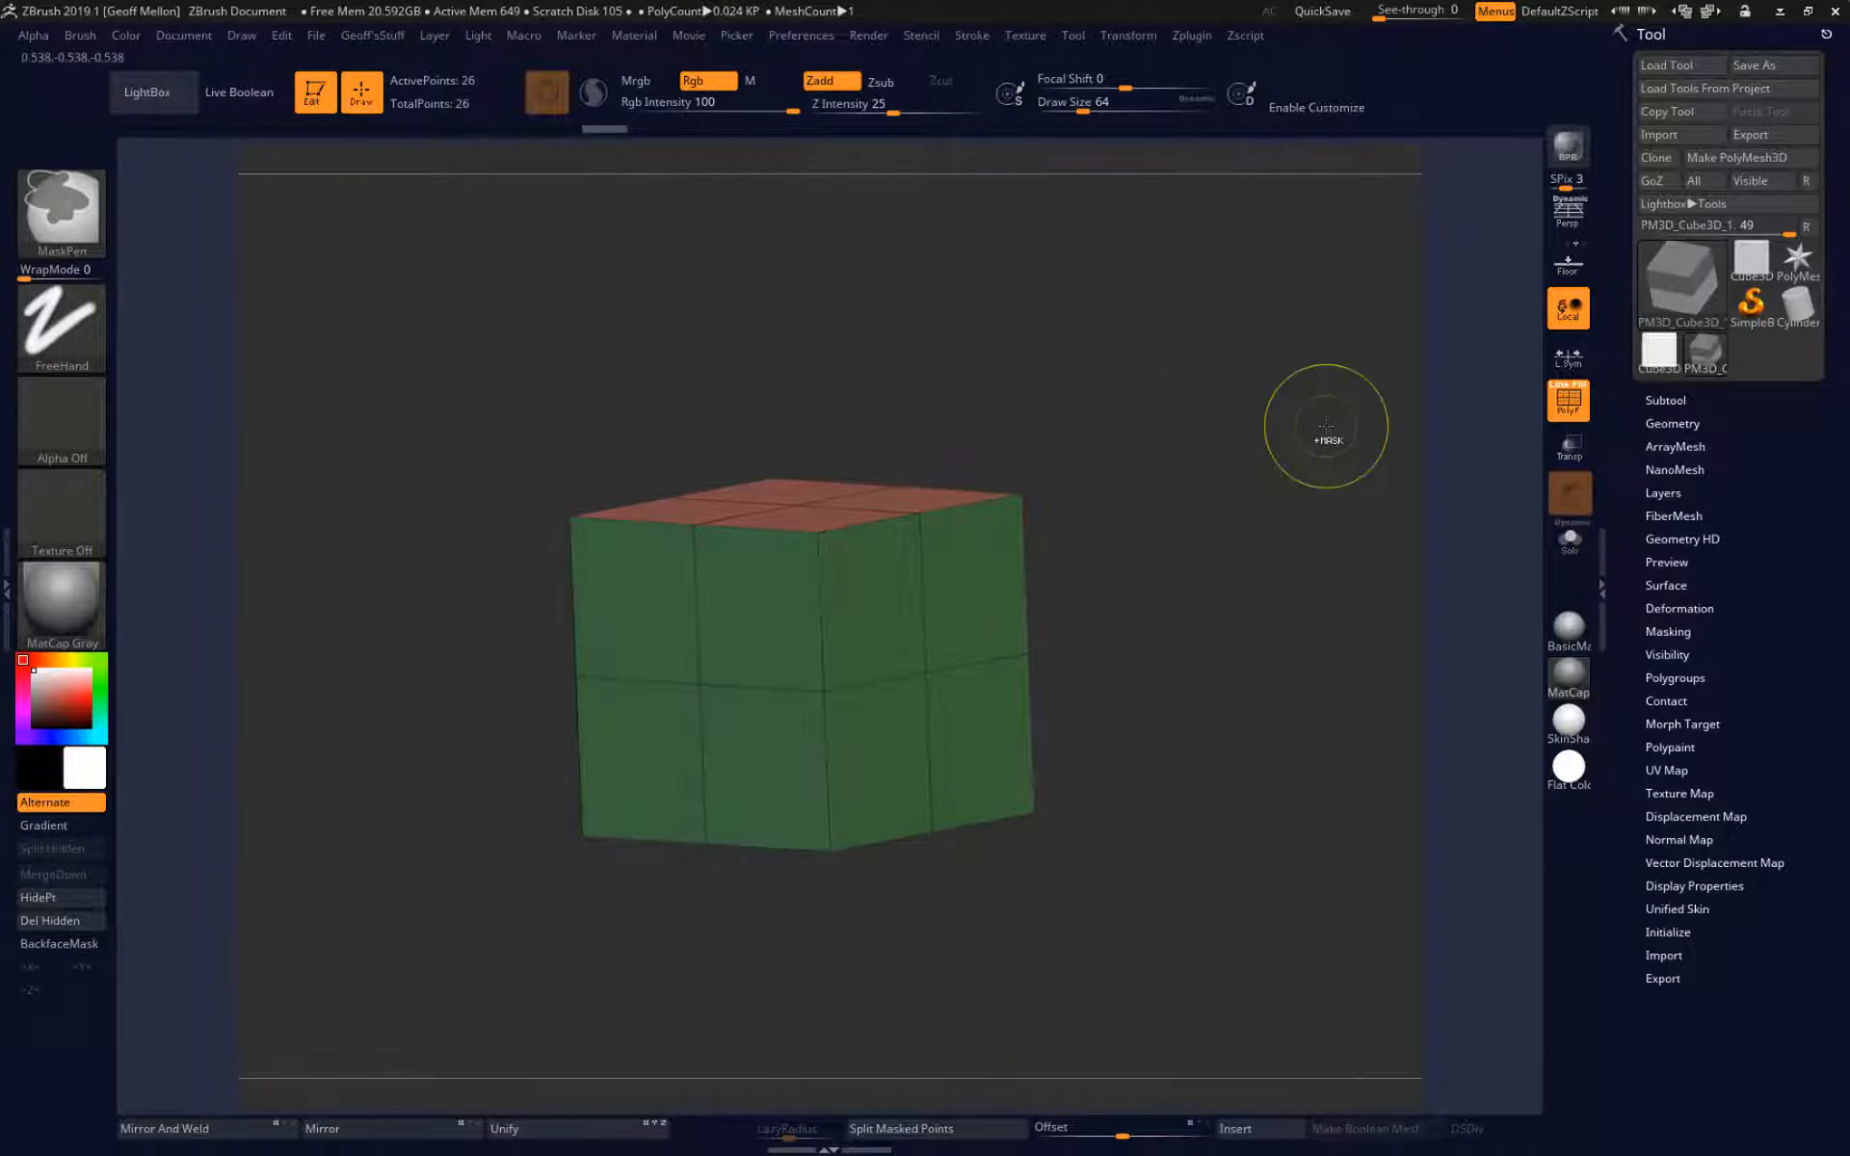
key(ctrl+d)
key(ctrl+d)
key(ctrl+d)
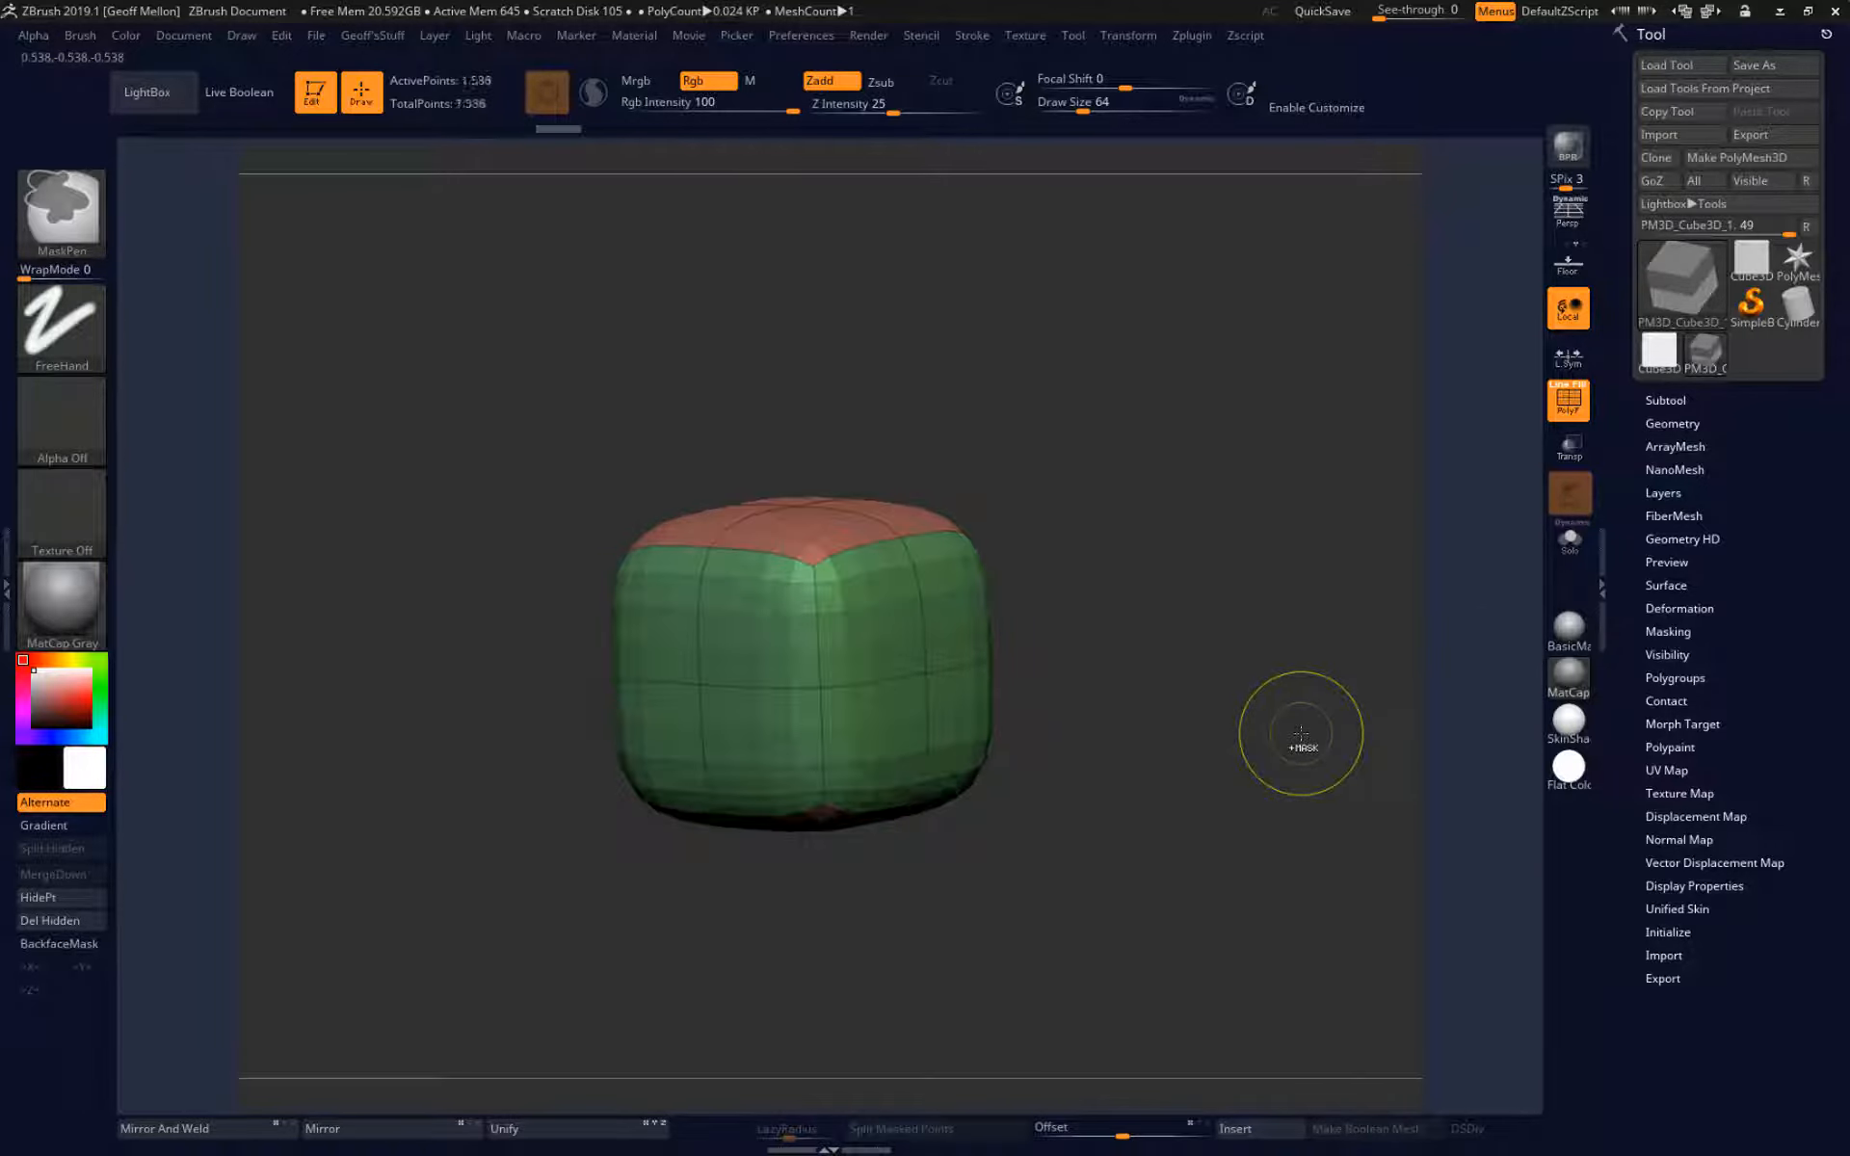
Paint freehand masks on the subdivided cube's two visible side faces at Draw Size 20, and erase a patch of the masking.
mouse_move(762, 597)
mouse_down()
mouse_move(698, 695)
mouse_move(705, 760)
mouse_up()
key(ctrl+z)
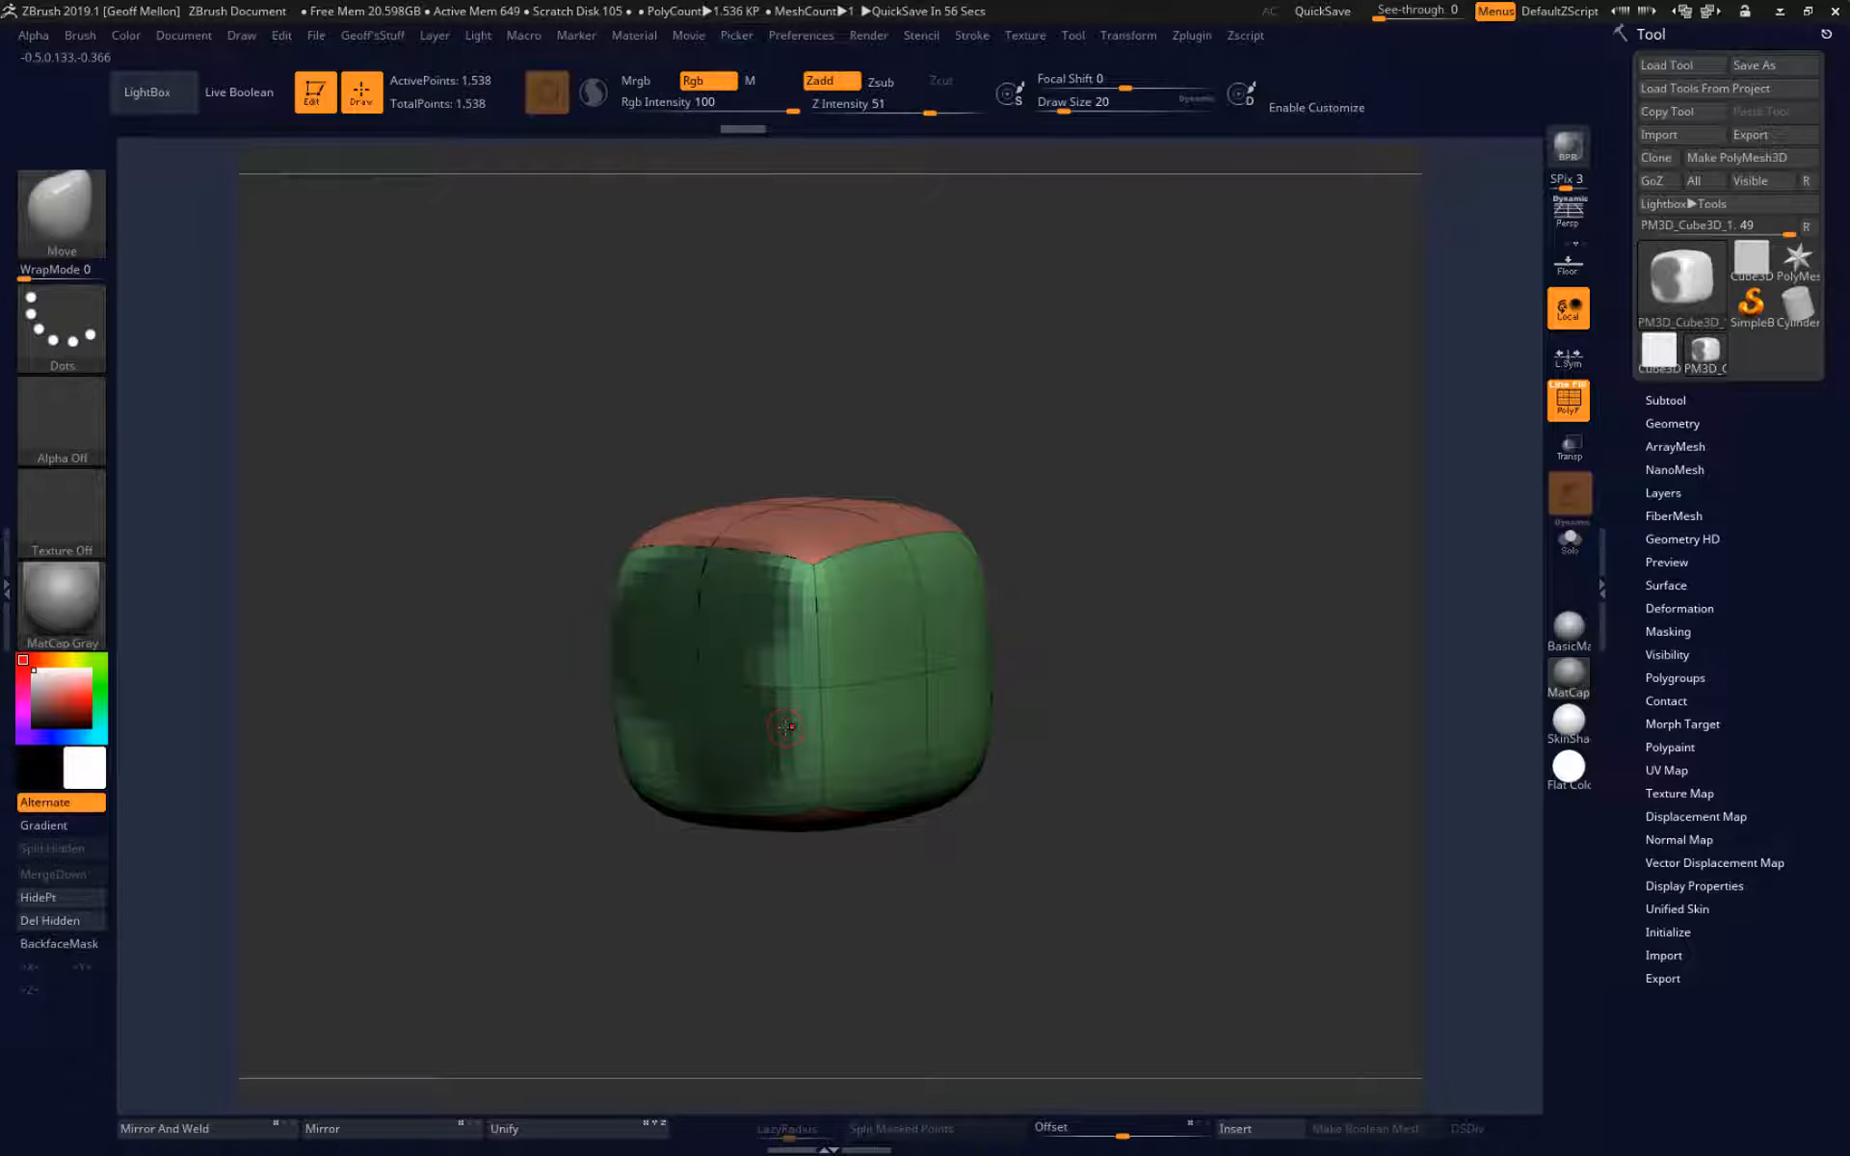
mouse_move(863, 591)
ctrl+mouse_down()
mouse_move(867, 742)
mouse_move(749, 771)
ctrl+mouse_up()
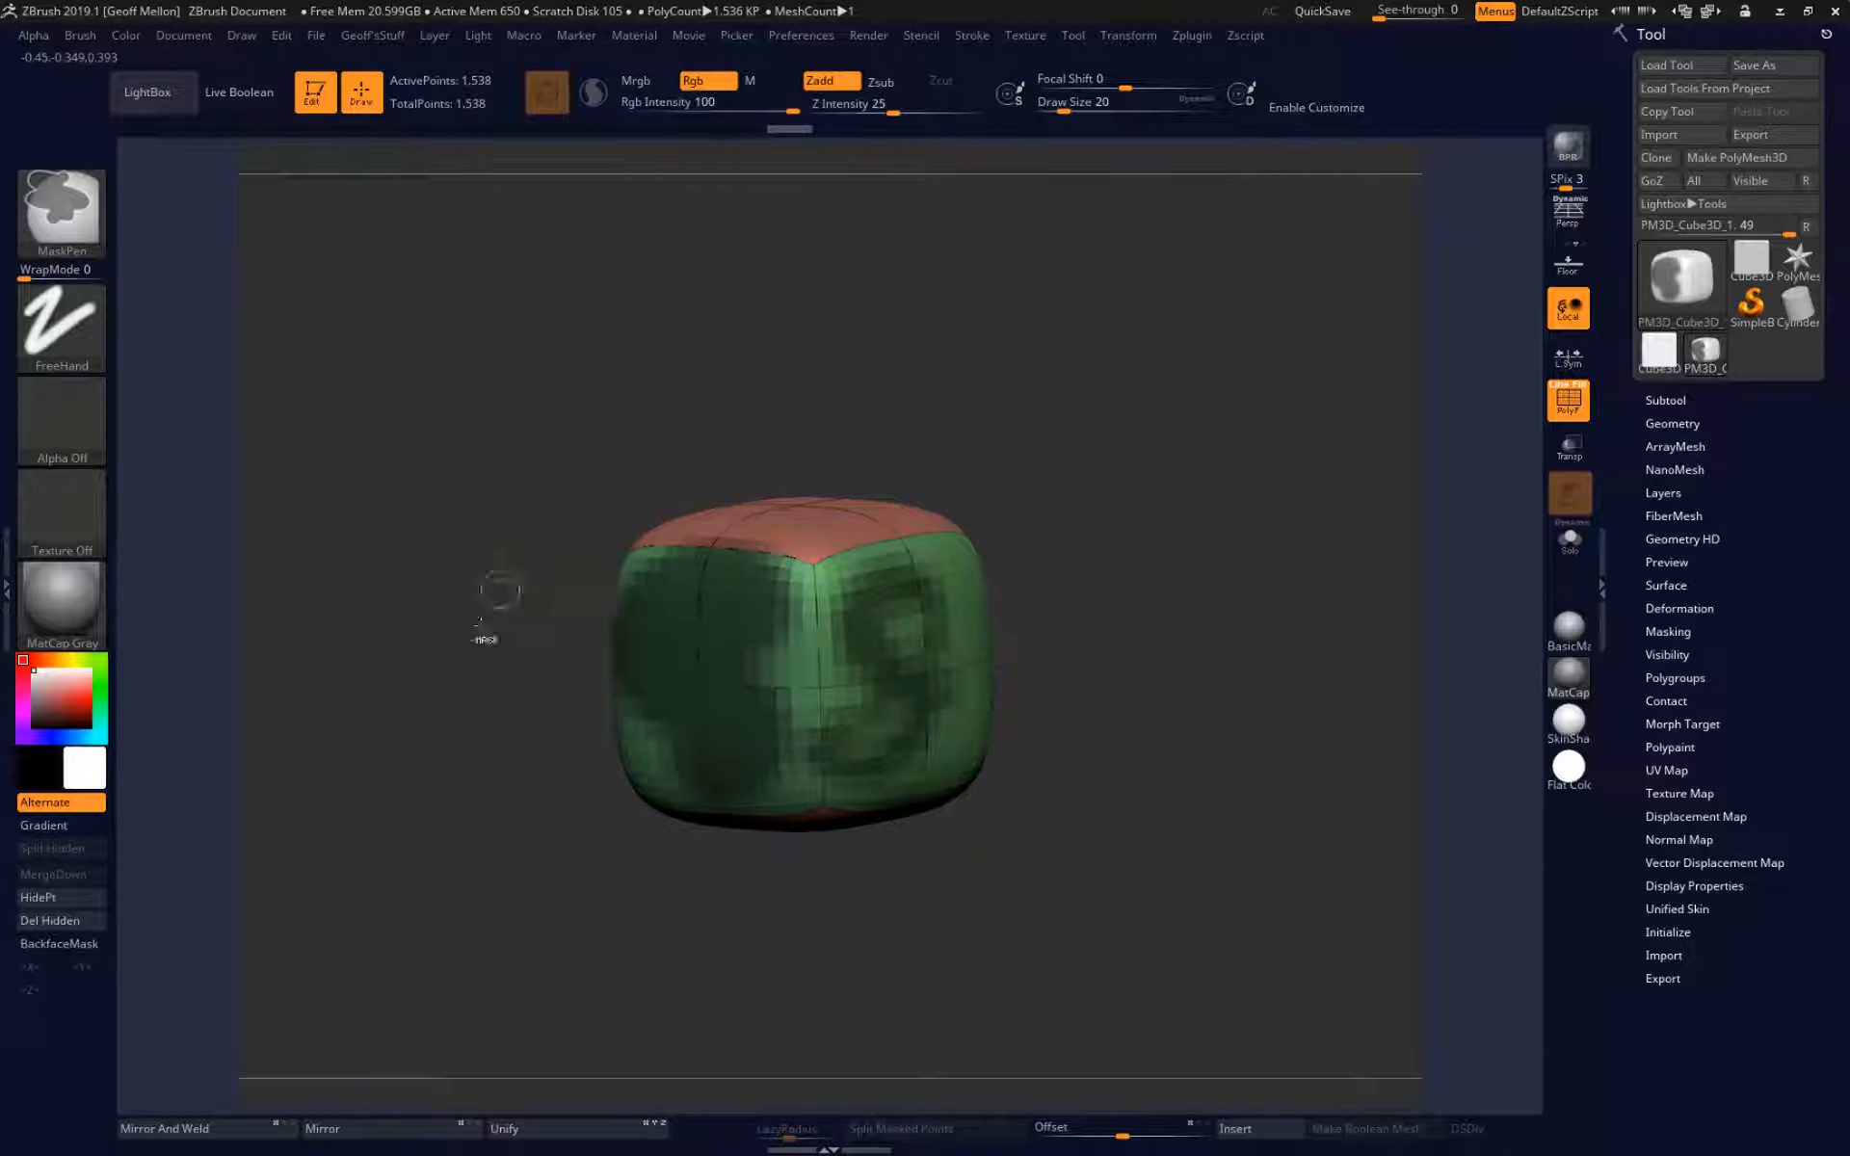
ctrl+alt+drag(665, 686, 711, 622)
ctrl+drag(640, 695, 677, 644)
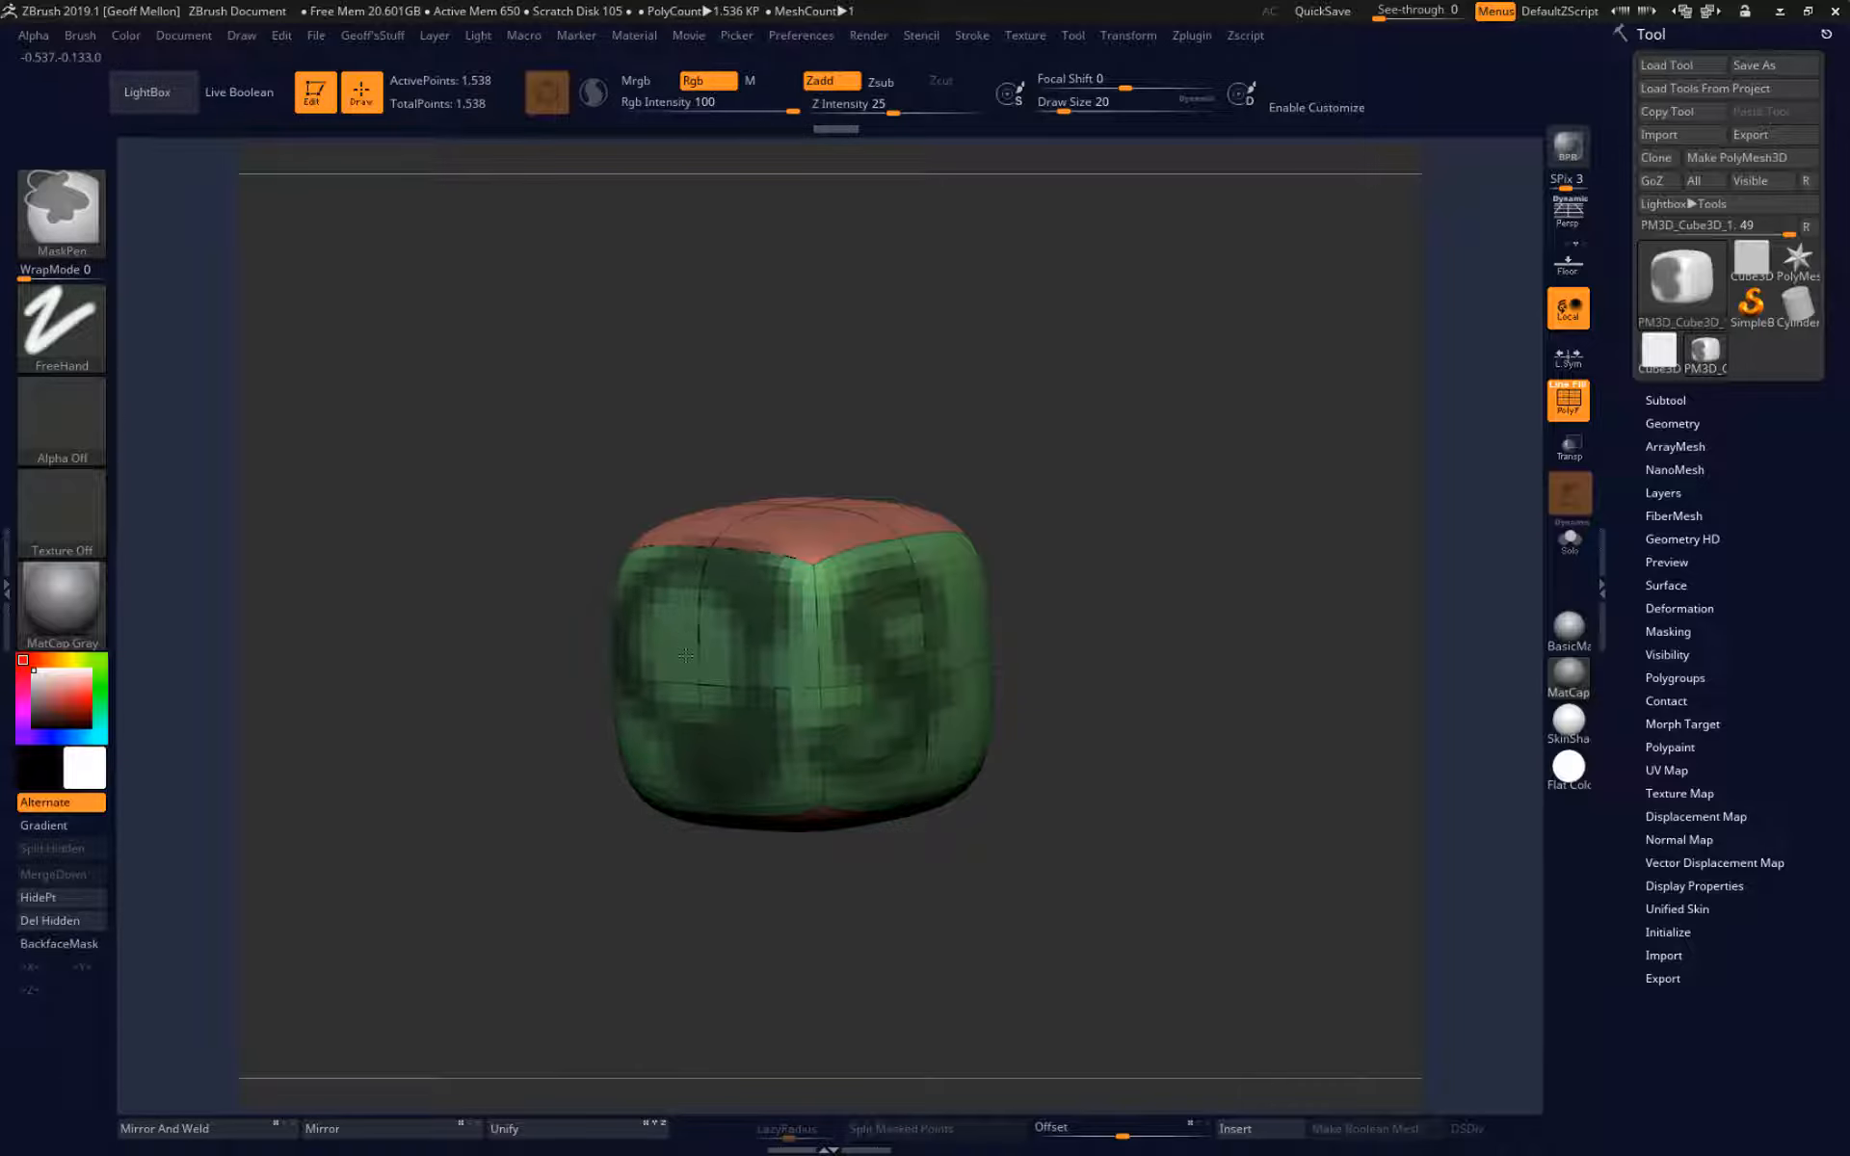
Clear the painted mask and undo the three subdivisions of the cube.
ctrl+drag(507, 447, 481, 507)
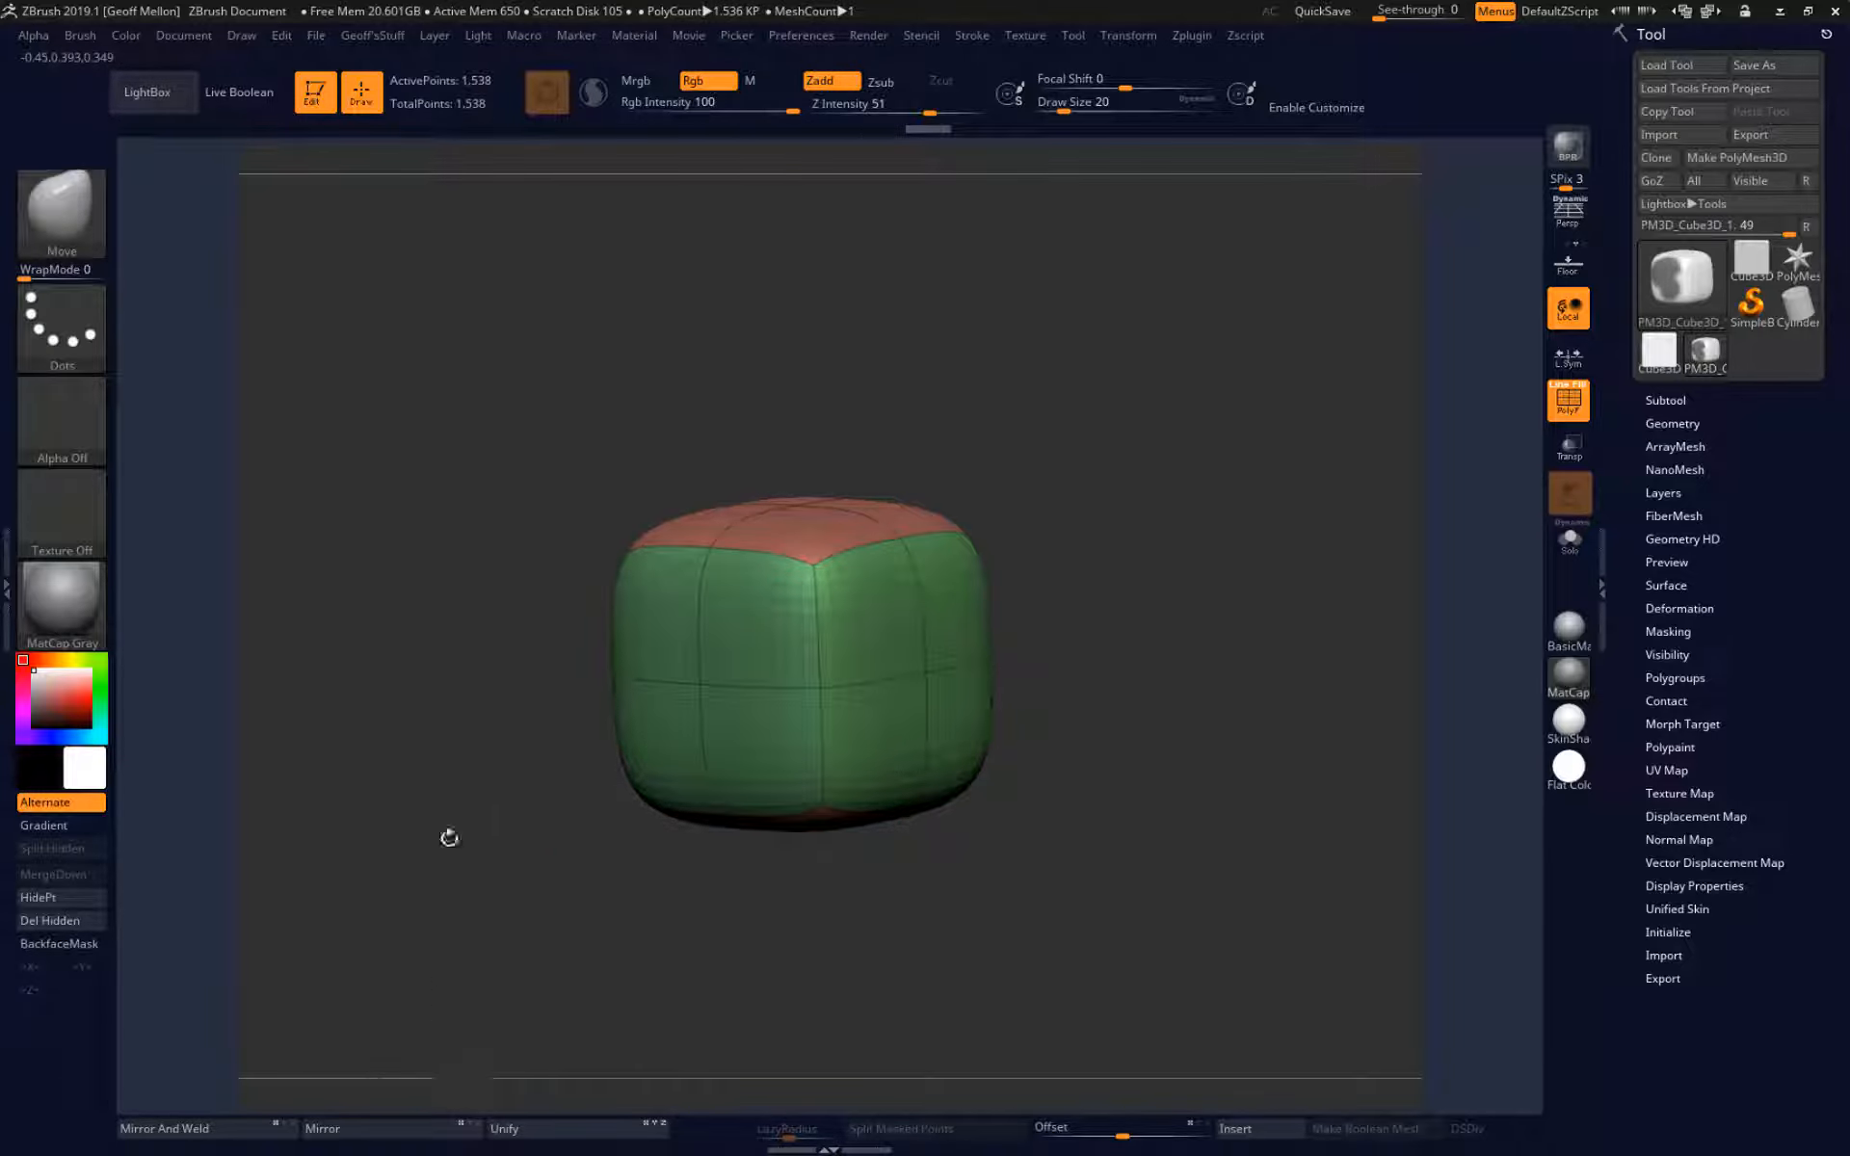
mouse_move(409, 453)
mouse_down()
mouse_move(362, 441)
mouse_move(598, 520)
mouse_up()
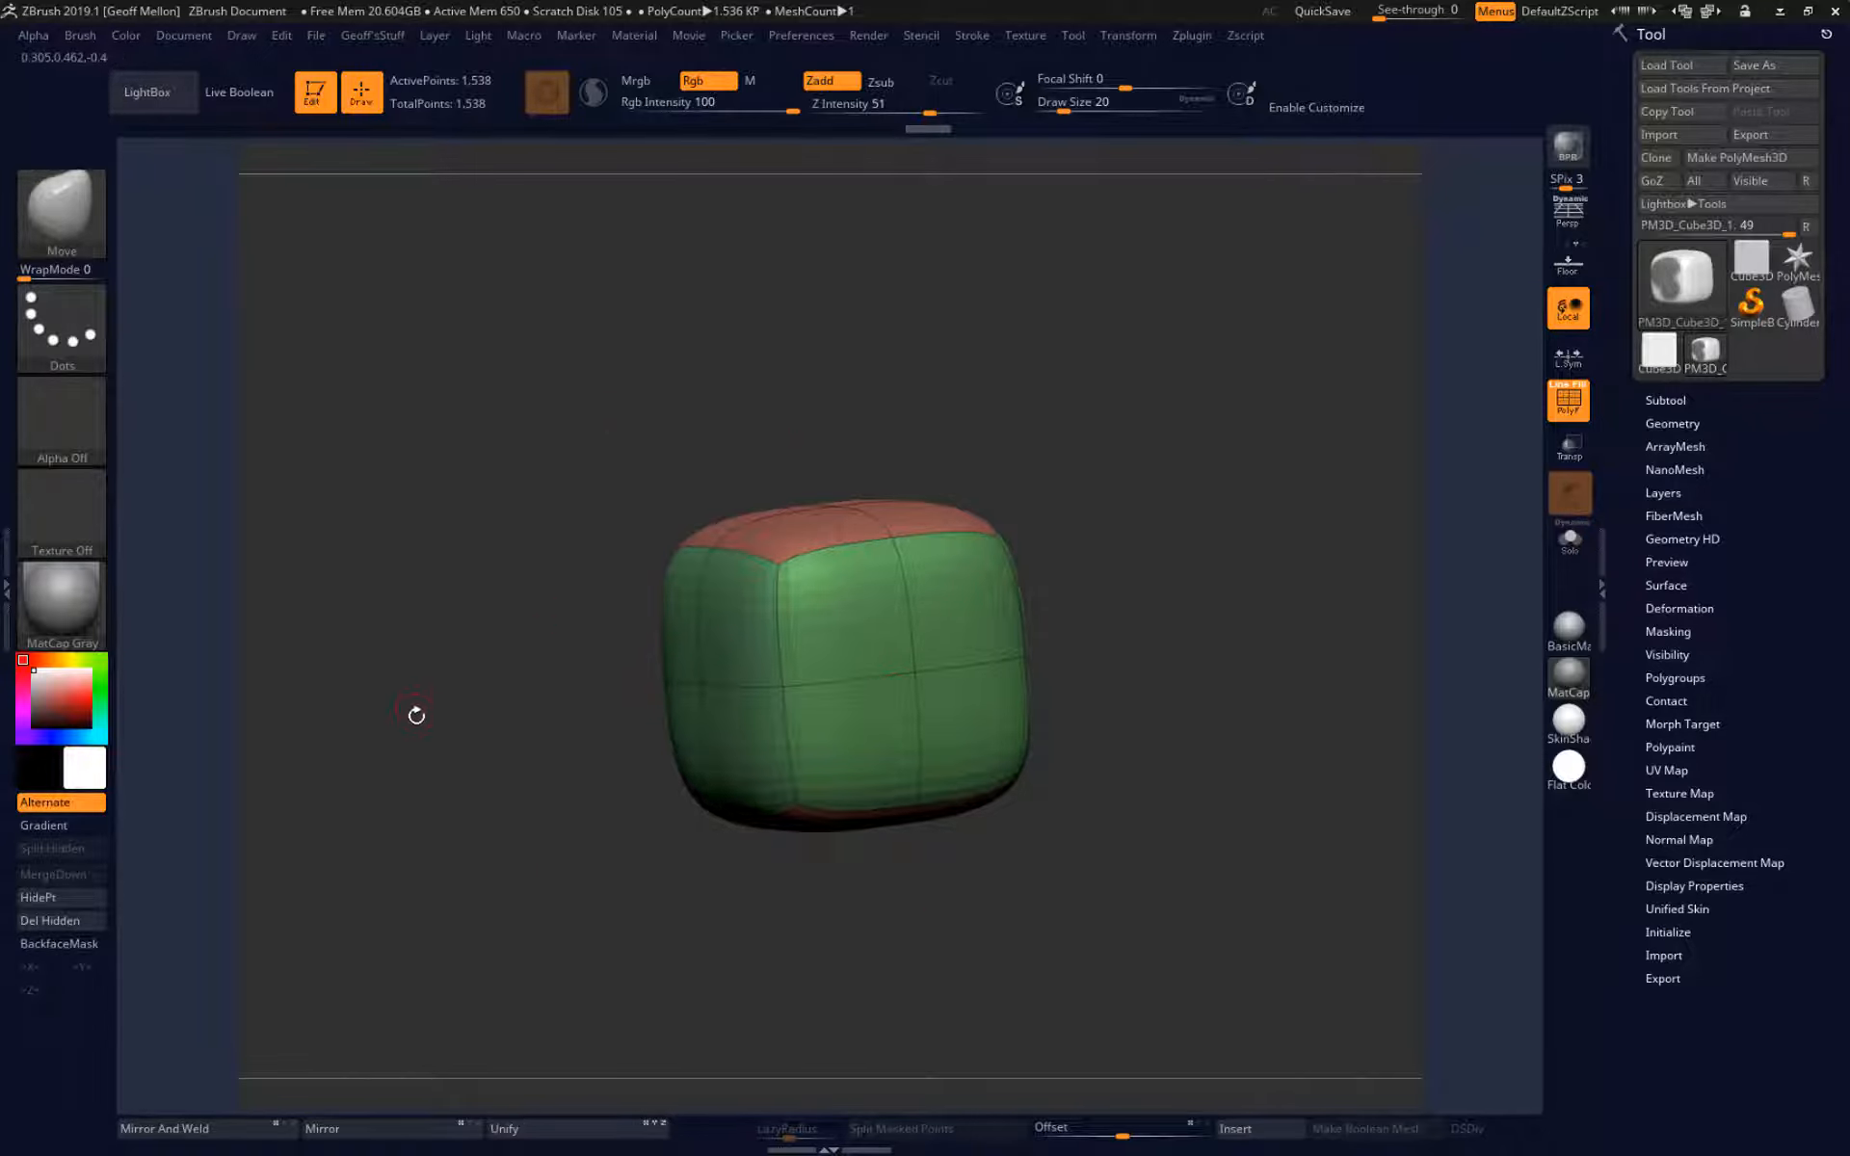
key(ctrl+z)
key(ctrl+z)
key(ctrl+z)
key(ctrl+z)
key(ctrl+z)
key(ctrl+z)
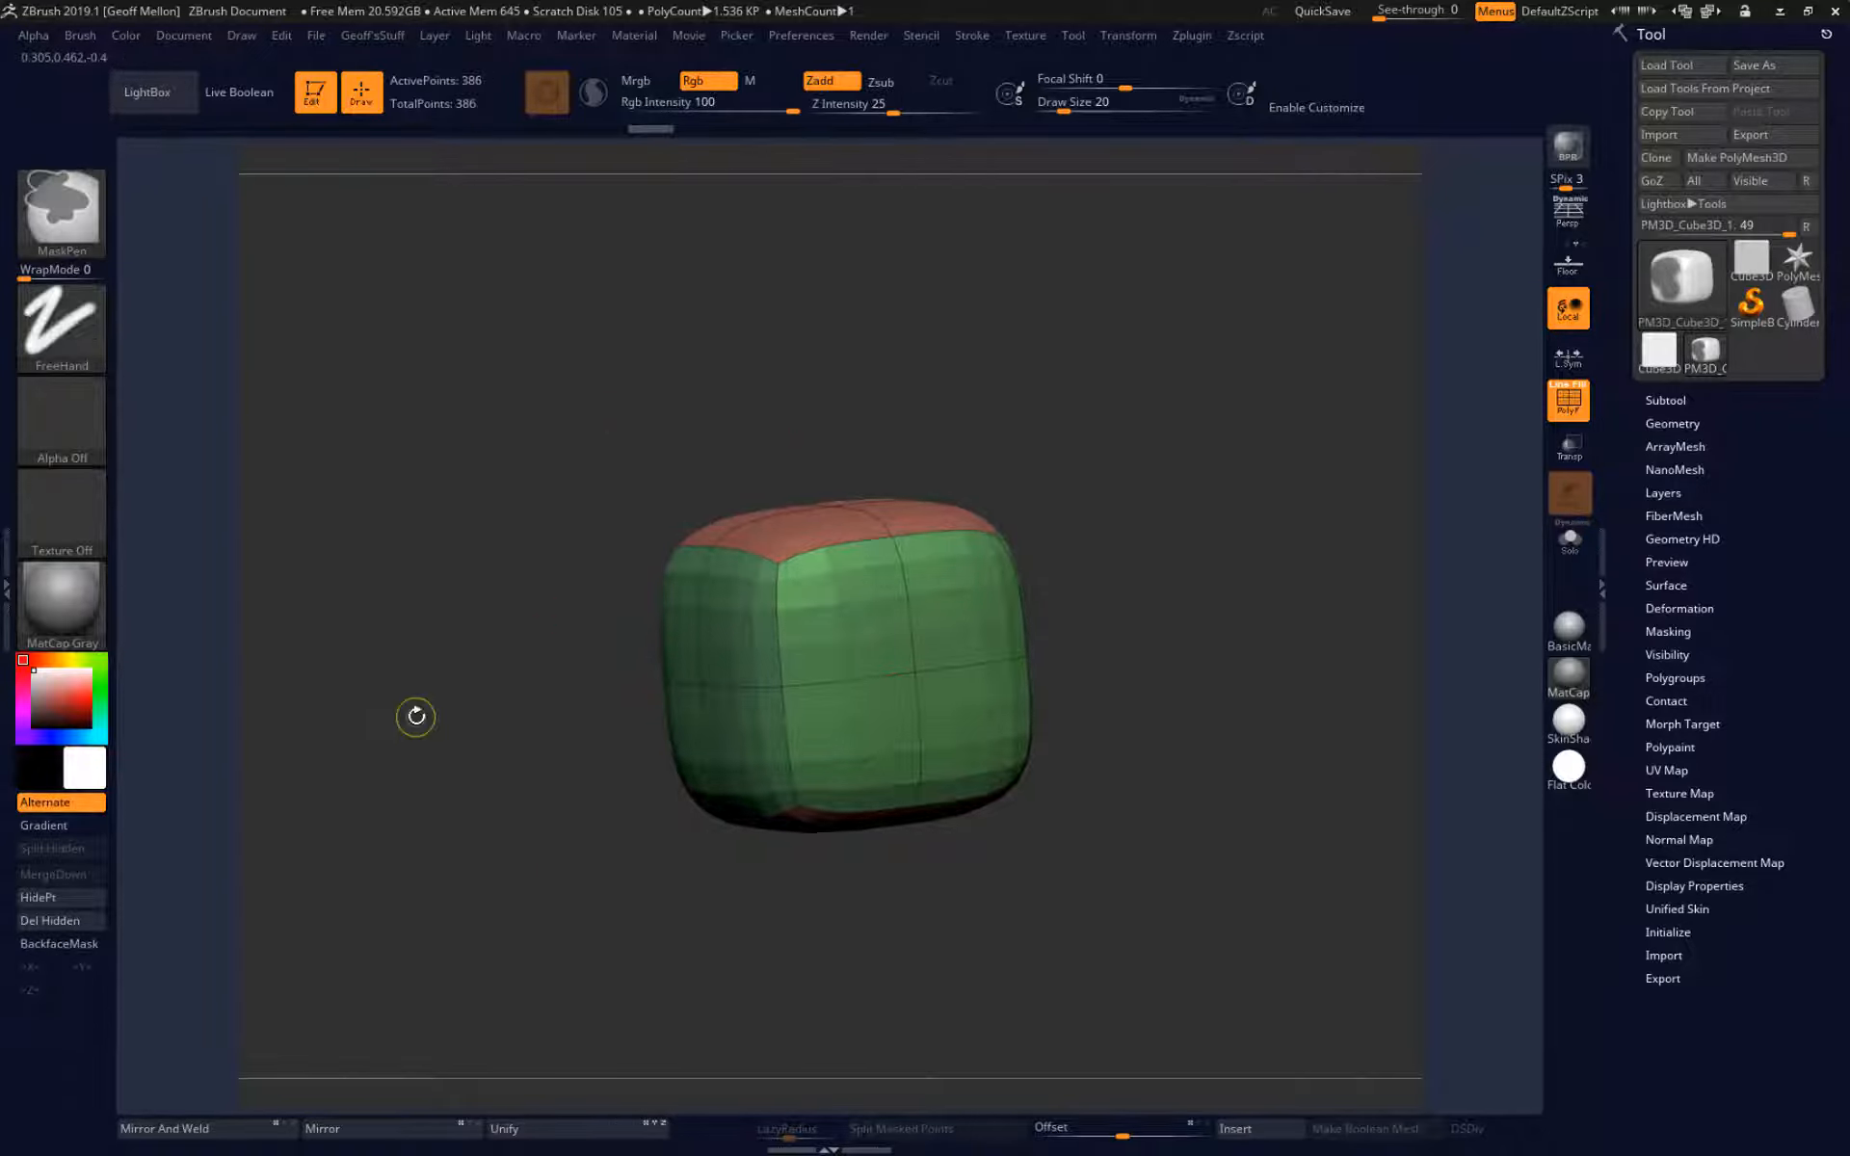
key(ctrl+z)
key(ctrl+z)
shift+drag(367, 649, 447, 640)
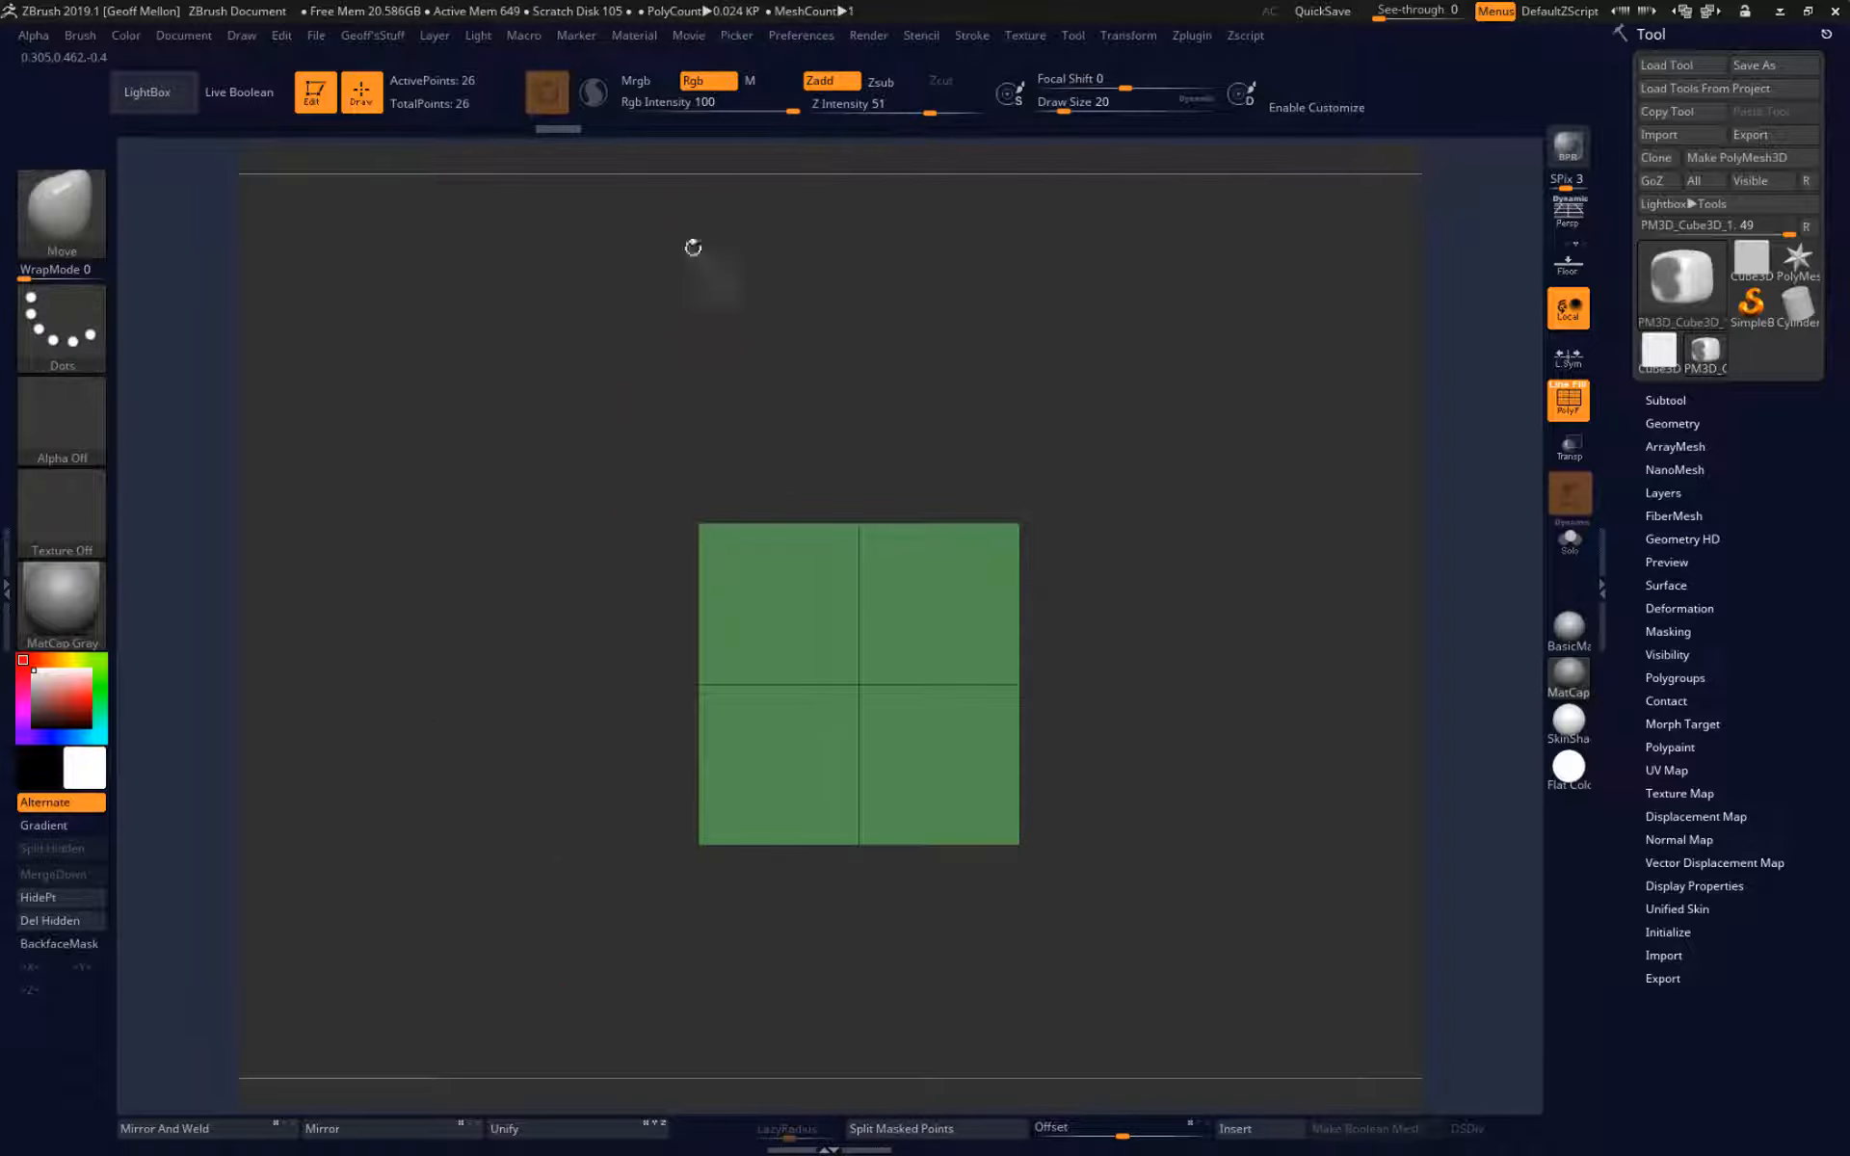
drag(576, 456, 546, 520)
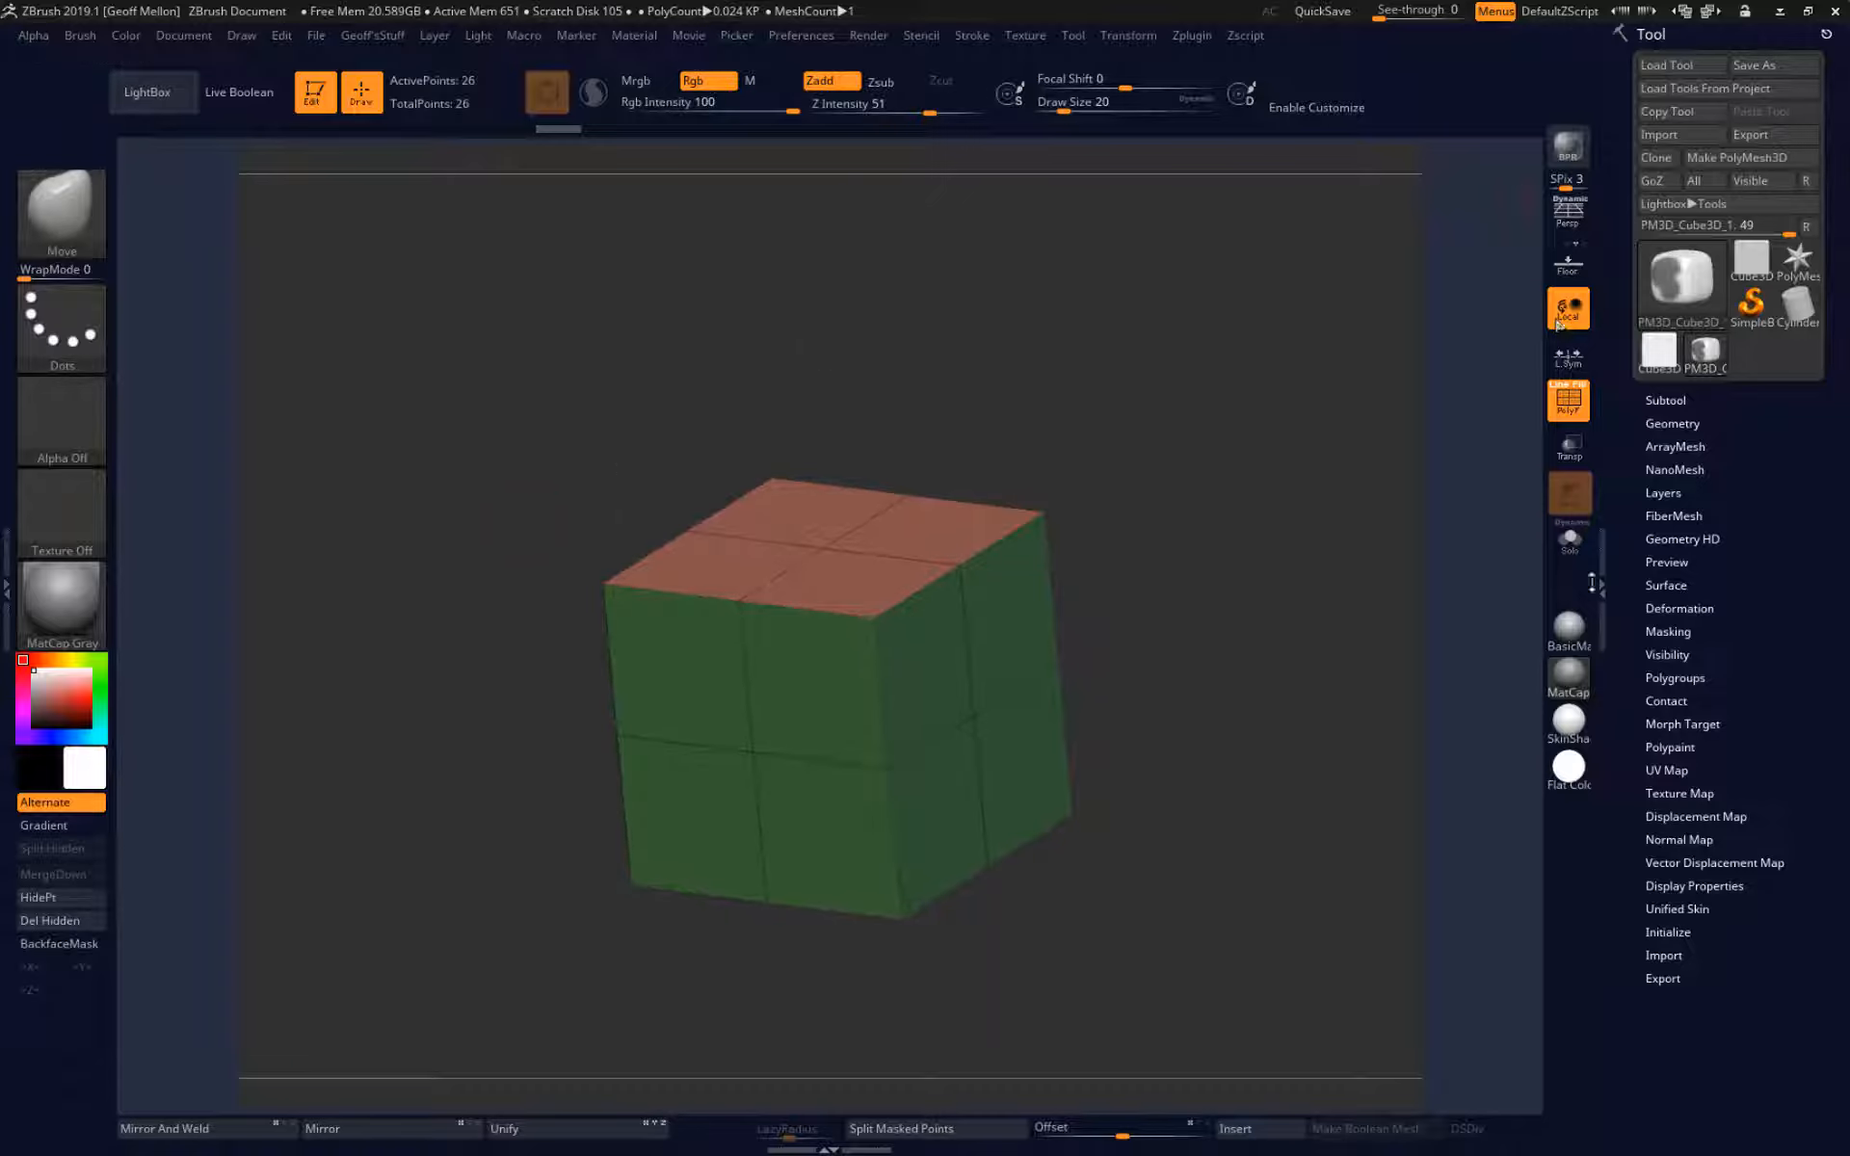
Divide the cube once from the Geometry settings, and return it to the undivided base mesh.
click(1703, 421)
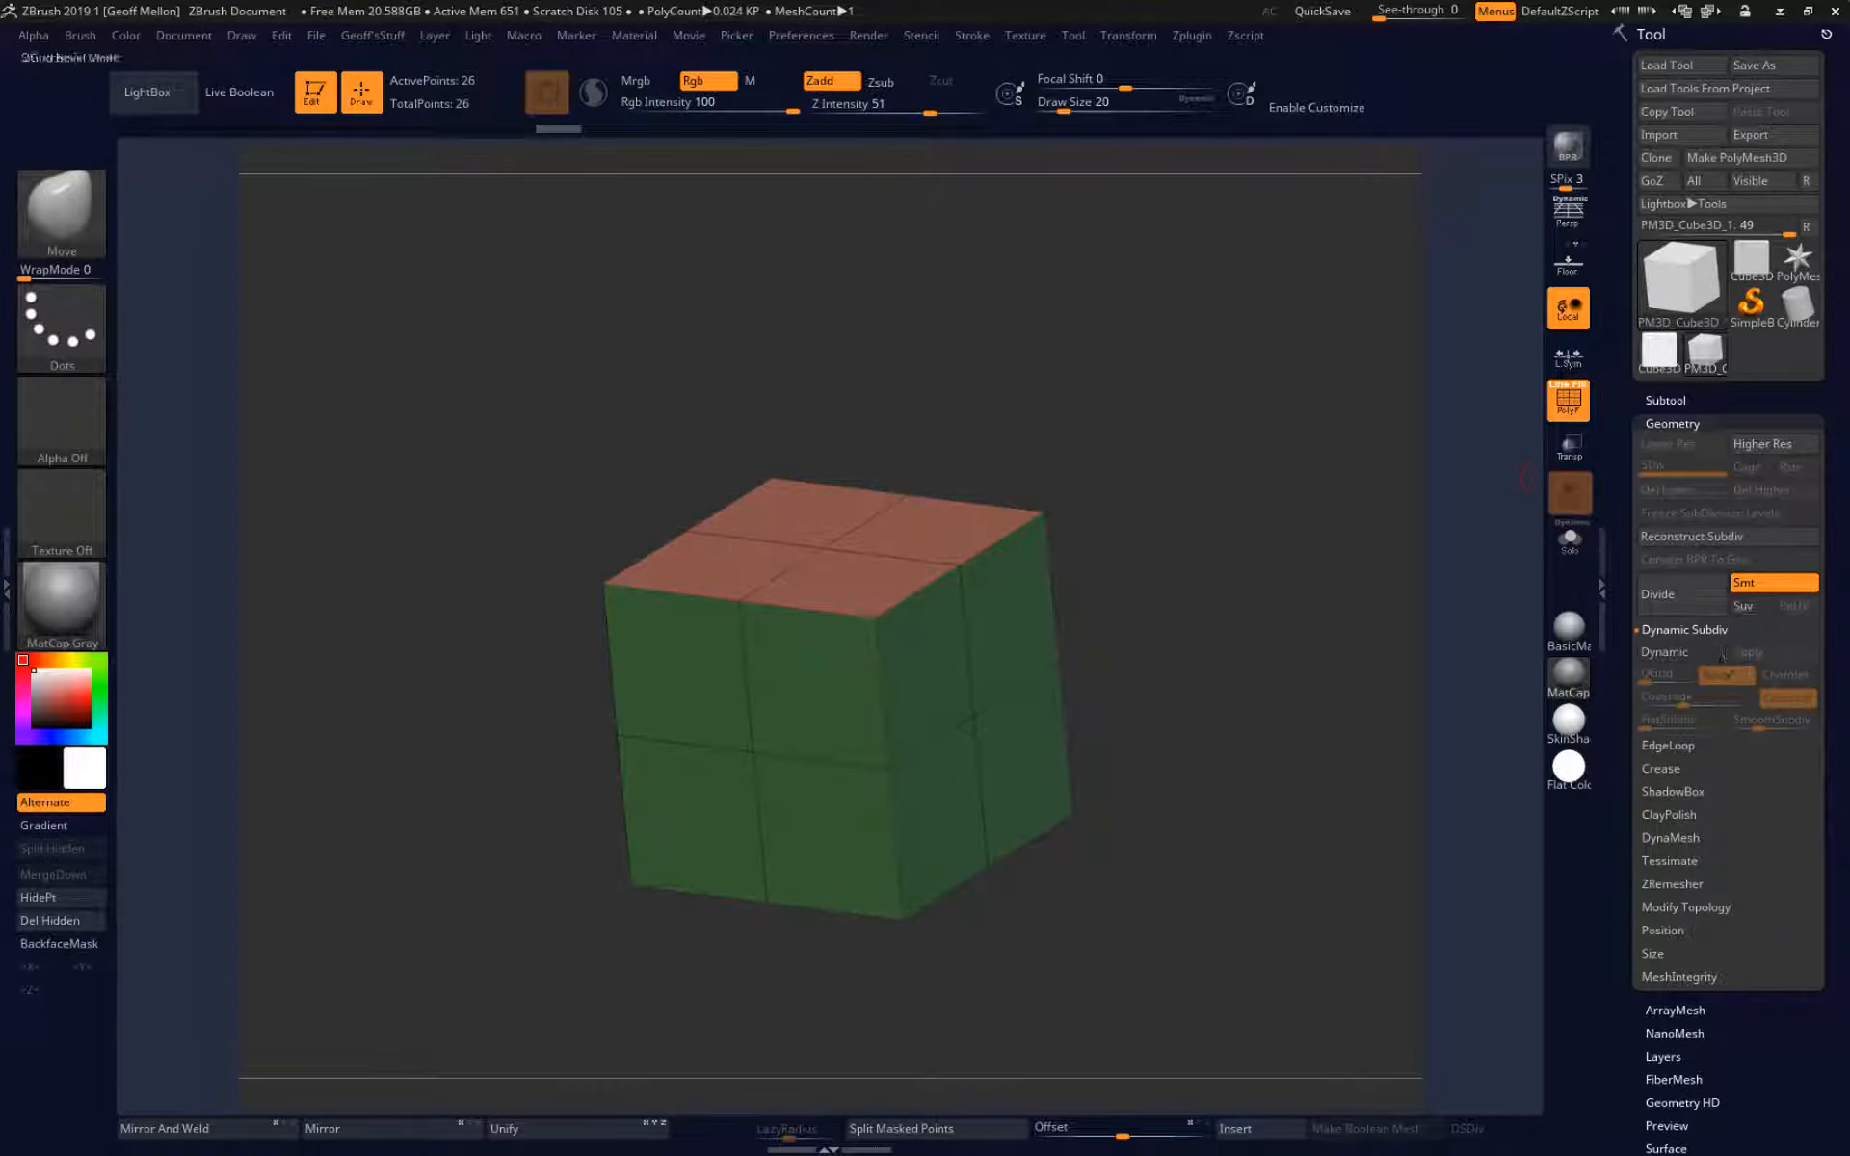
click(1692, 605)
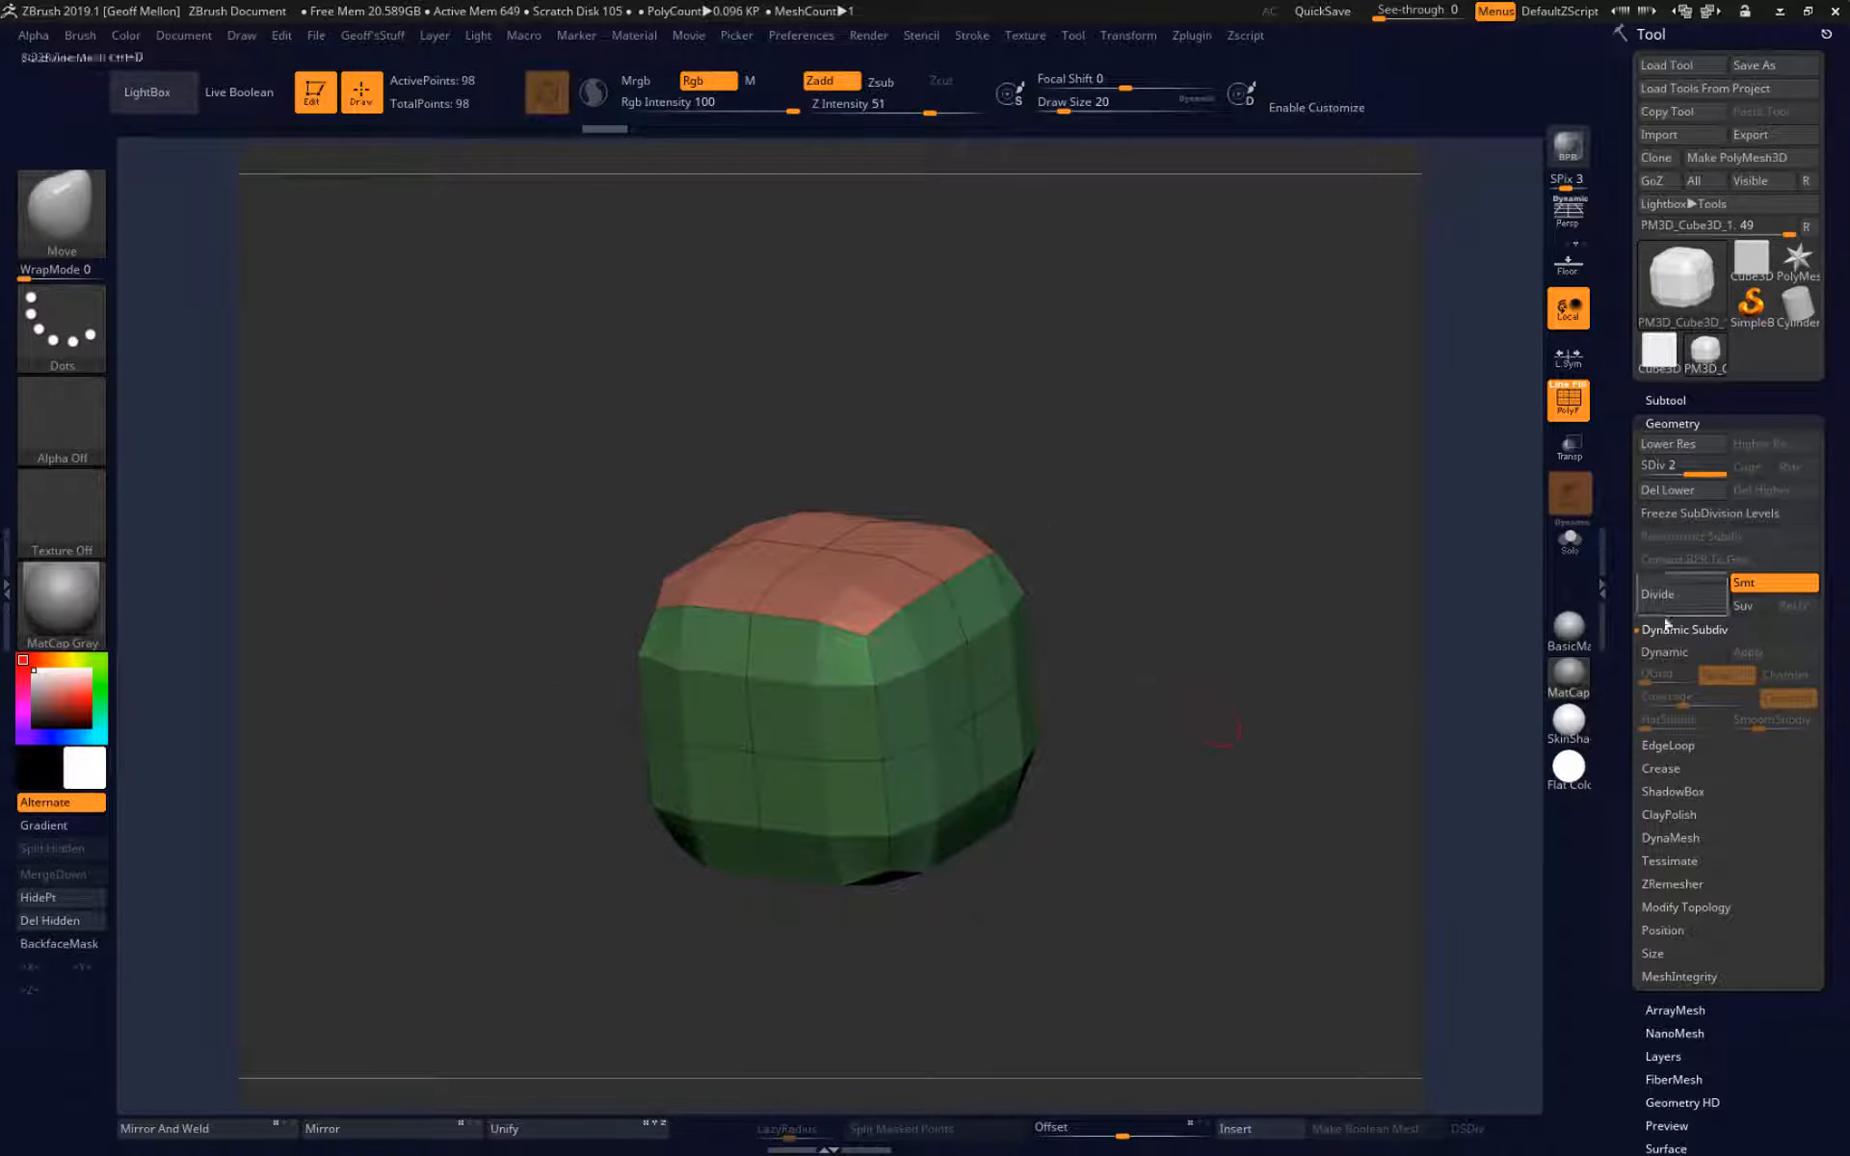
key(ctrl)
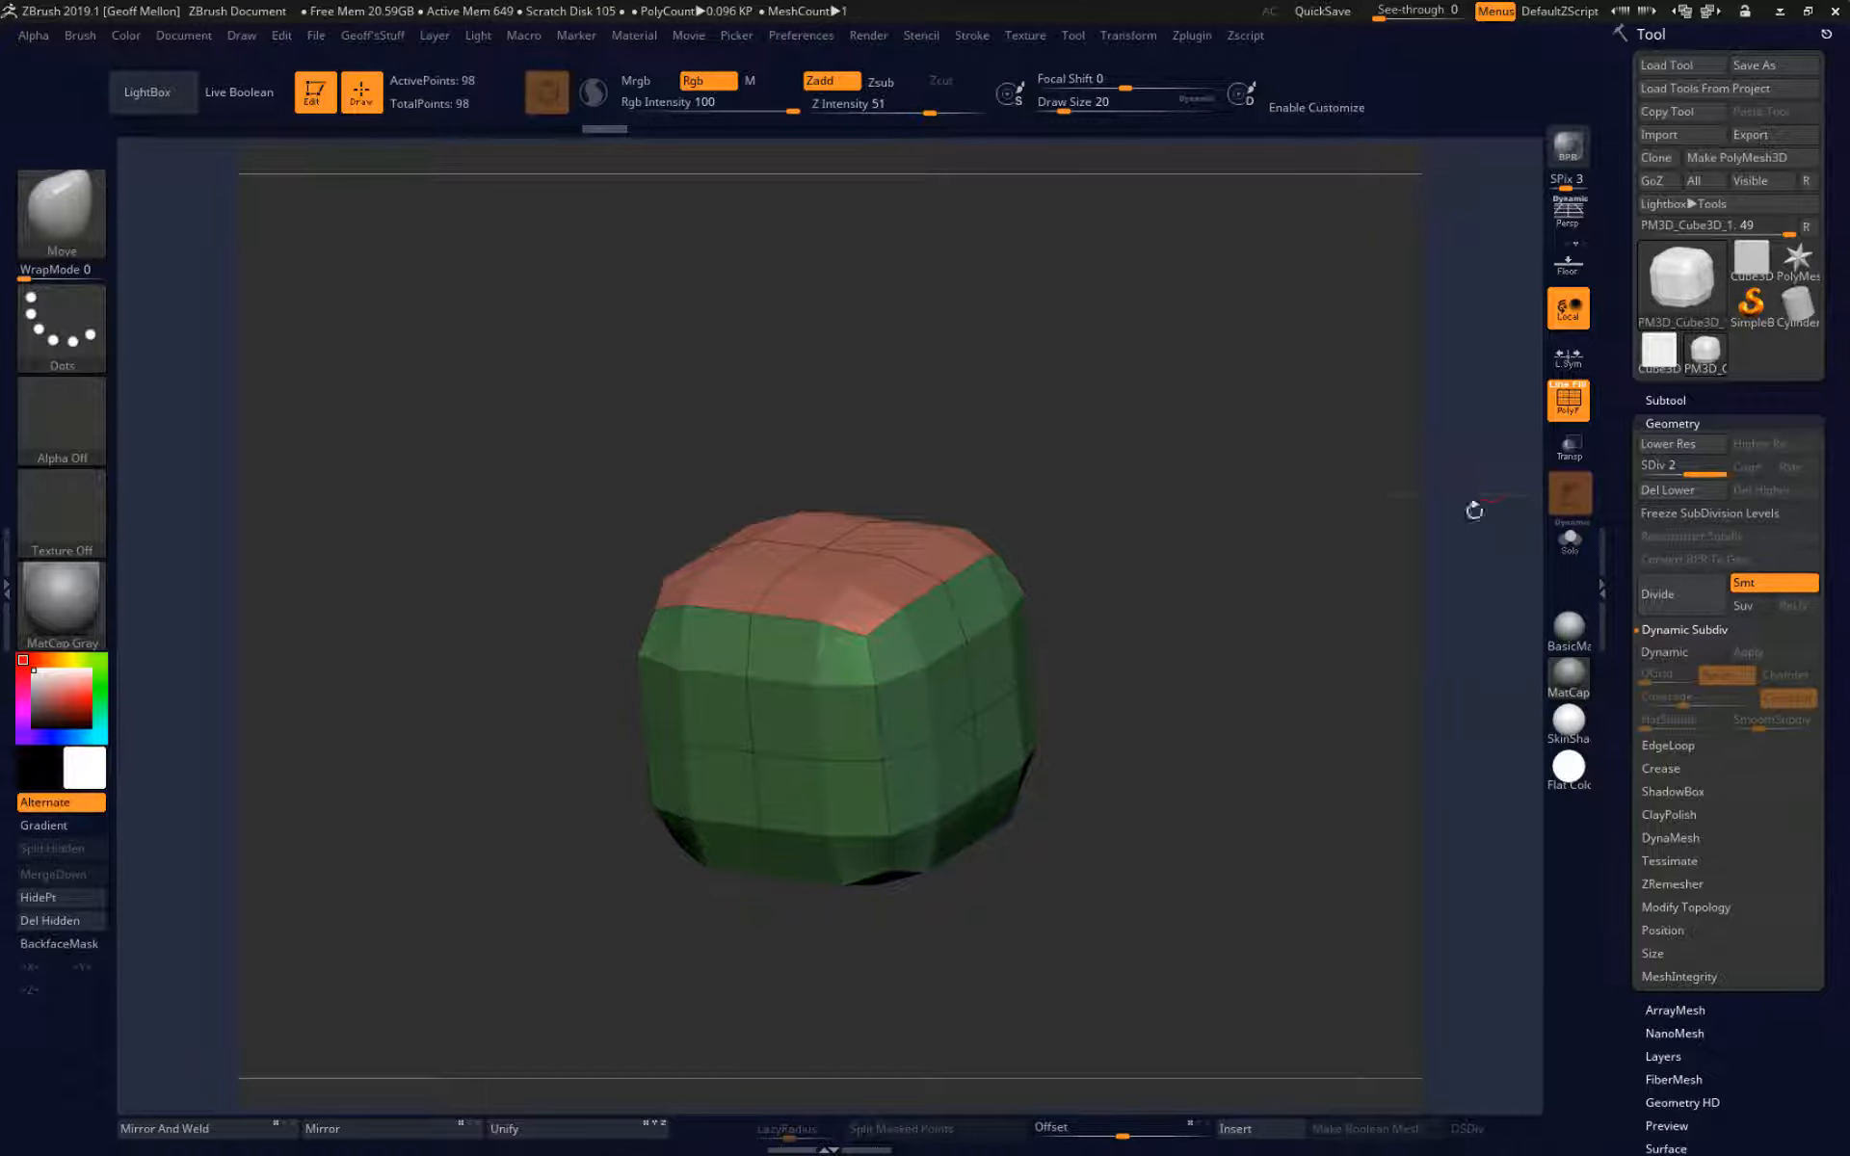
key(shift+d)
drag(1367, 533, 1331, 497)
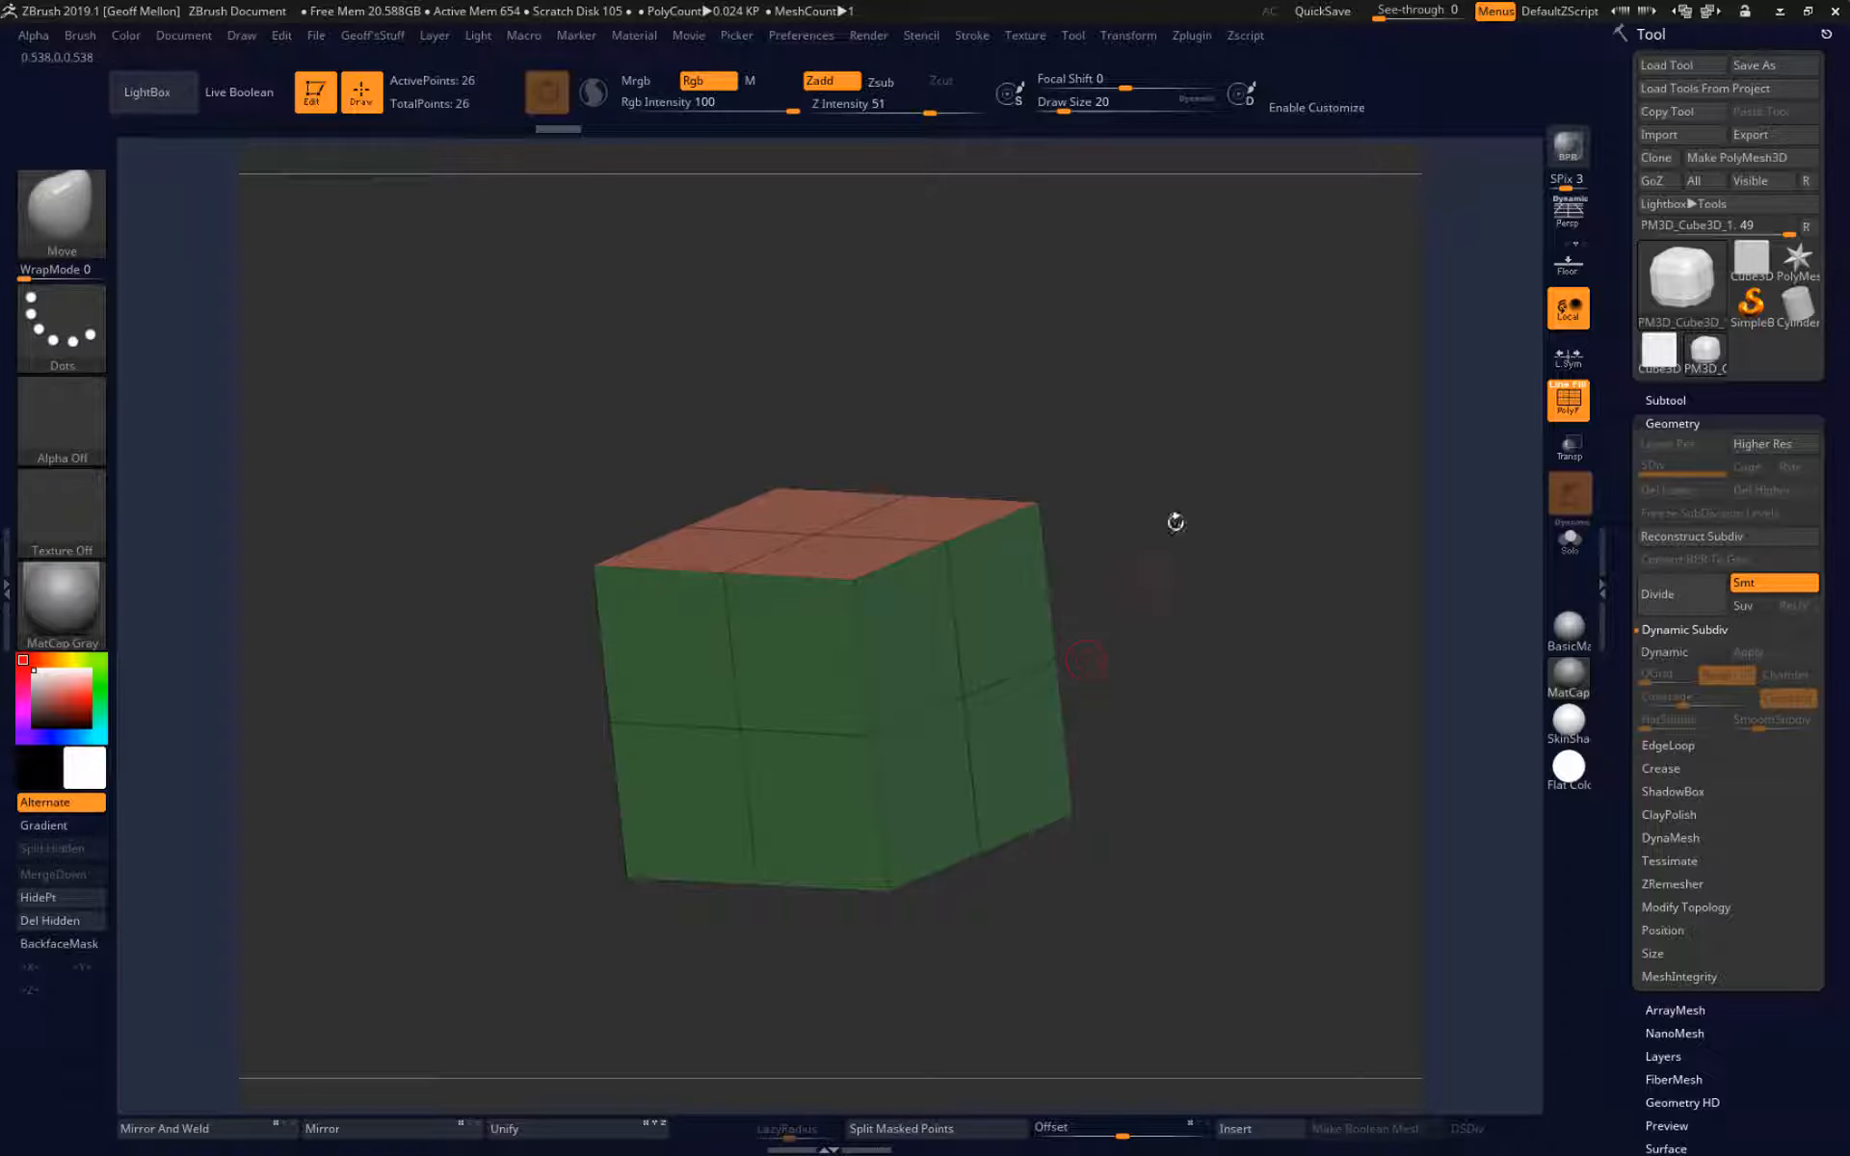
shift+drag(1176, 524, 1198, 502)
drag(1346, 541, 1265, 579)
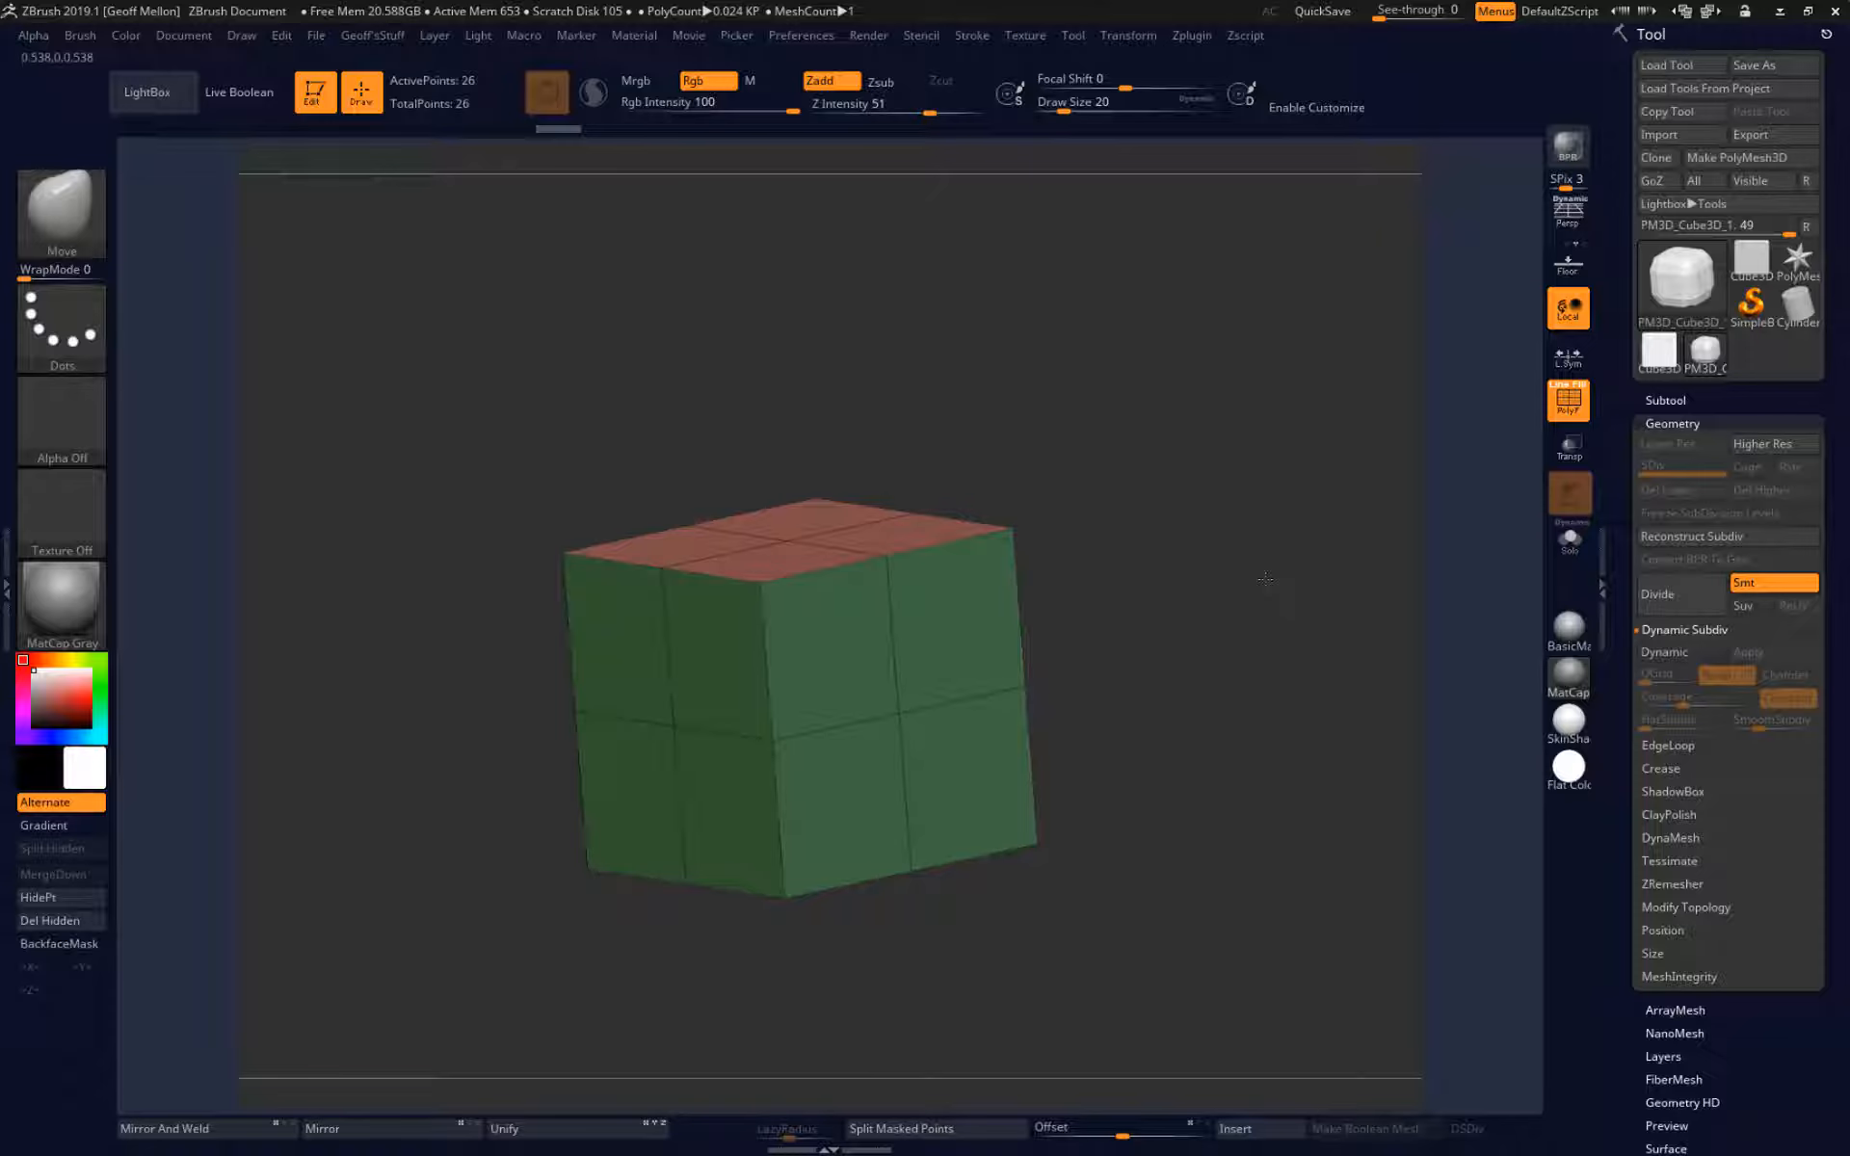
drag(1071, 774, 1243, 747)
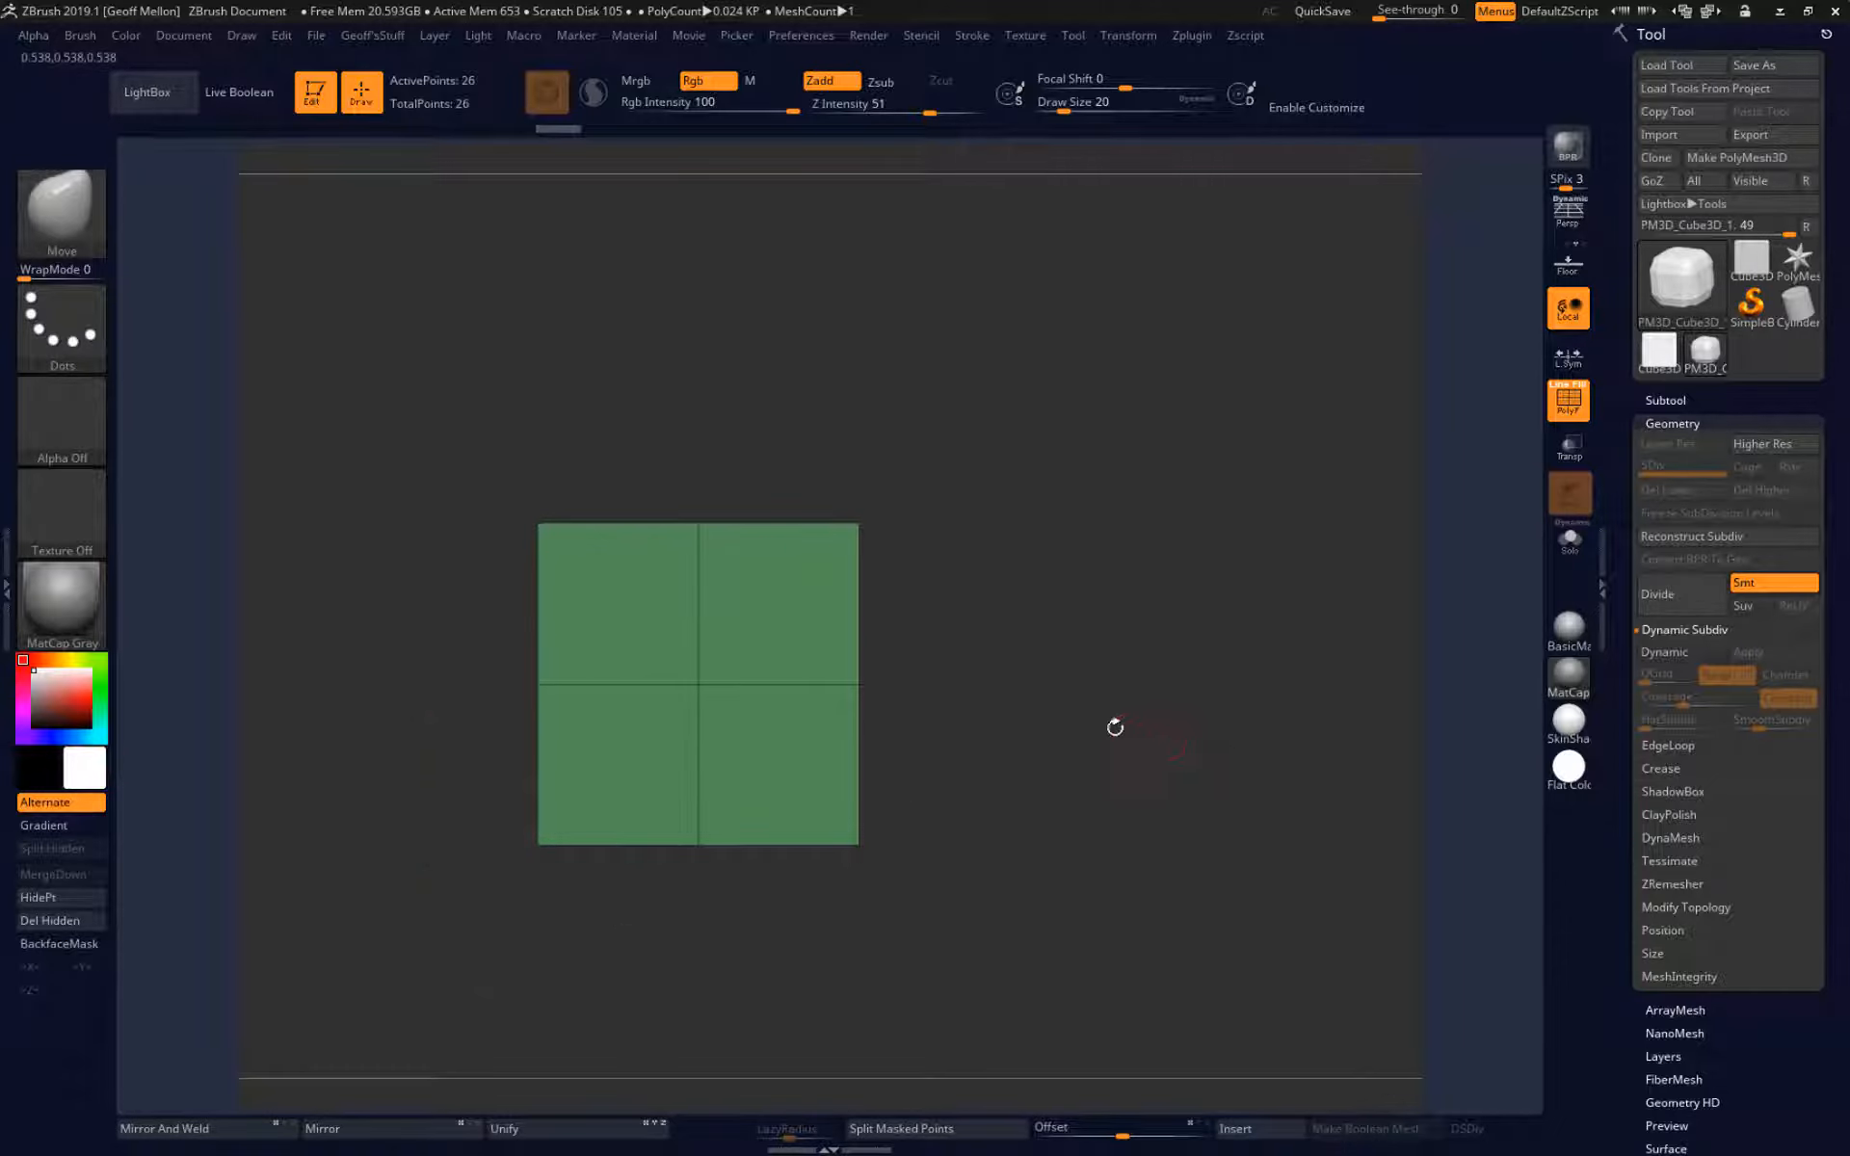
alt+drag(1068, 636, 1215, 555)
mouse_move(1243, 443)
mouse_down()
mouse_move(1170, 555)
mouse_move(1251, 466)
mouse_move(1220, 465)
mouse_up()
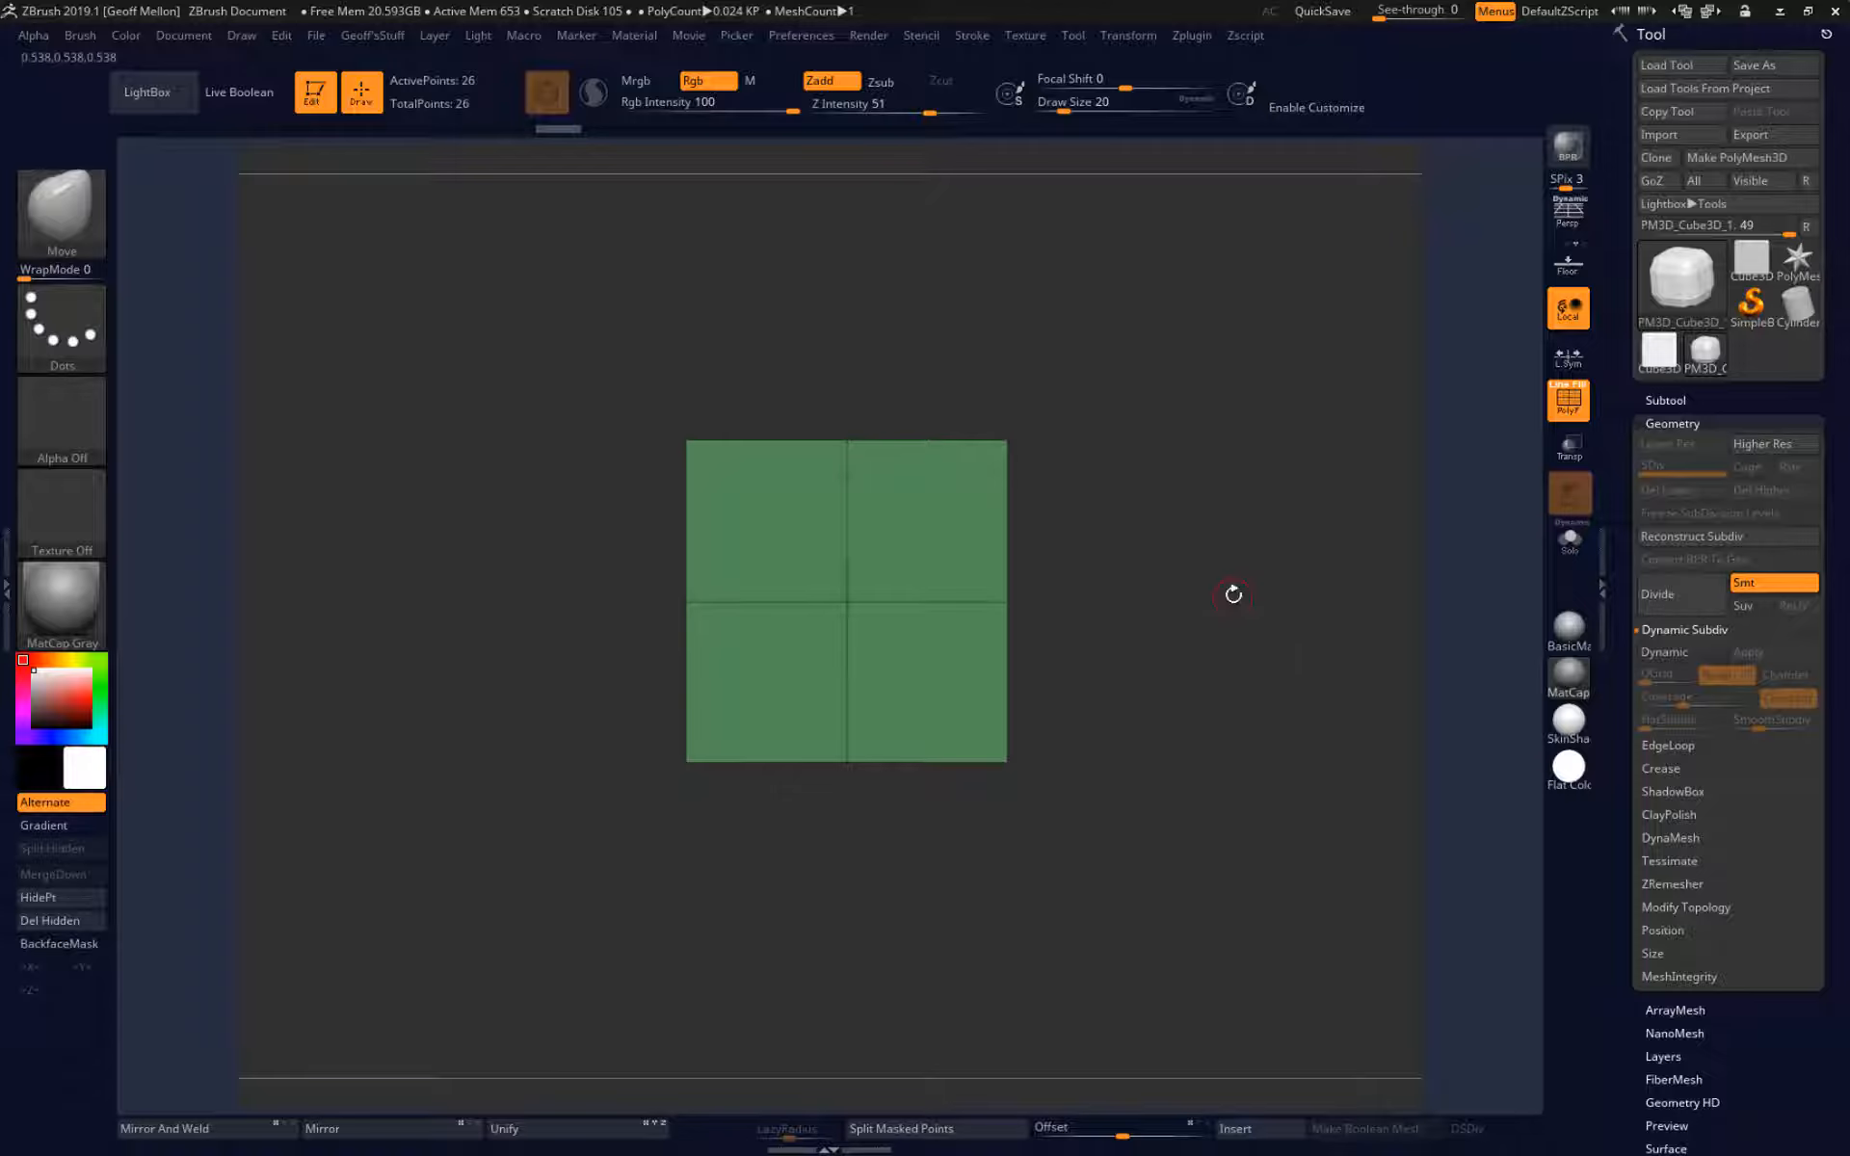
Isolate one column of the cube's faces with a rectangular visibility selection, check it from another angle, and unhide the whole cube.
drag(1236, 583, 1184, 557)
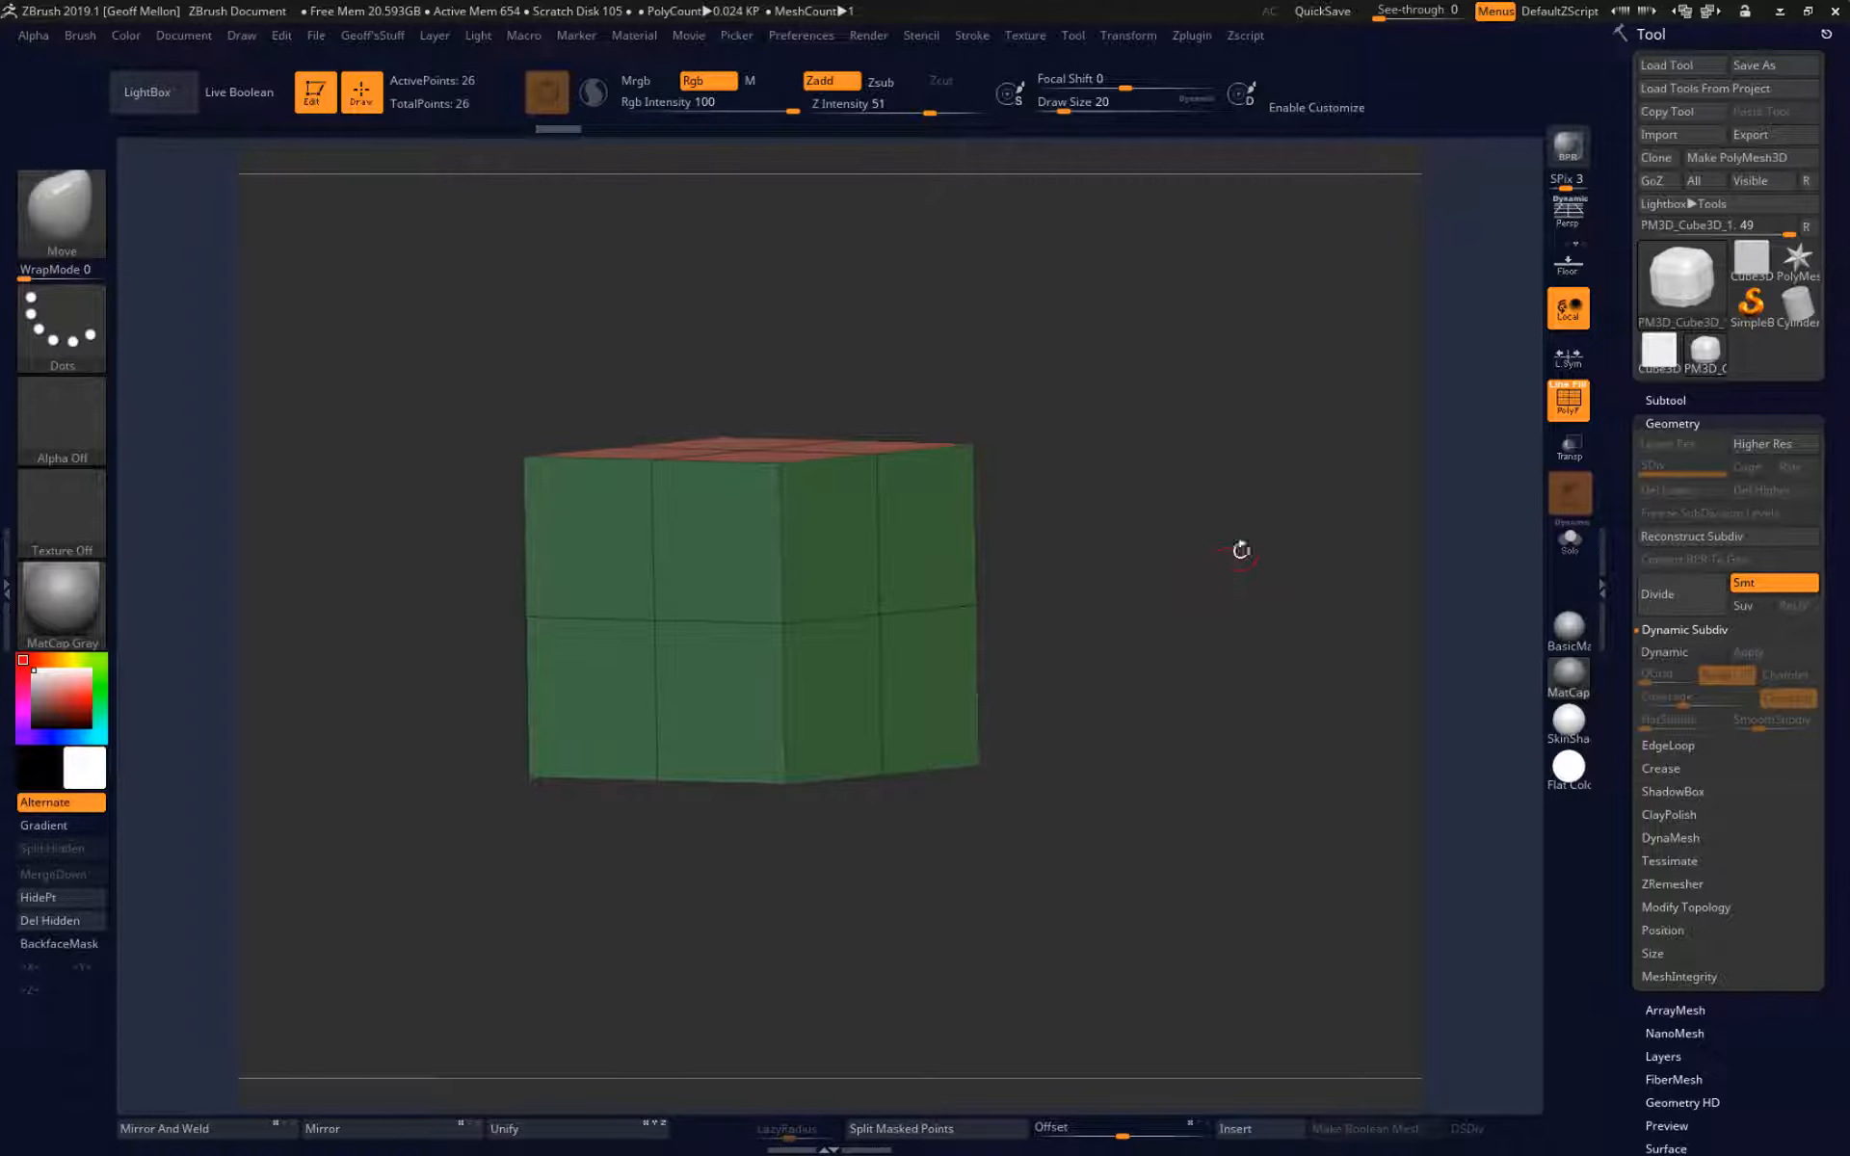
key(ctrl)
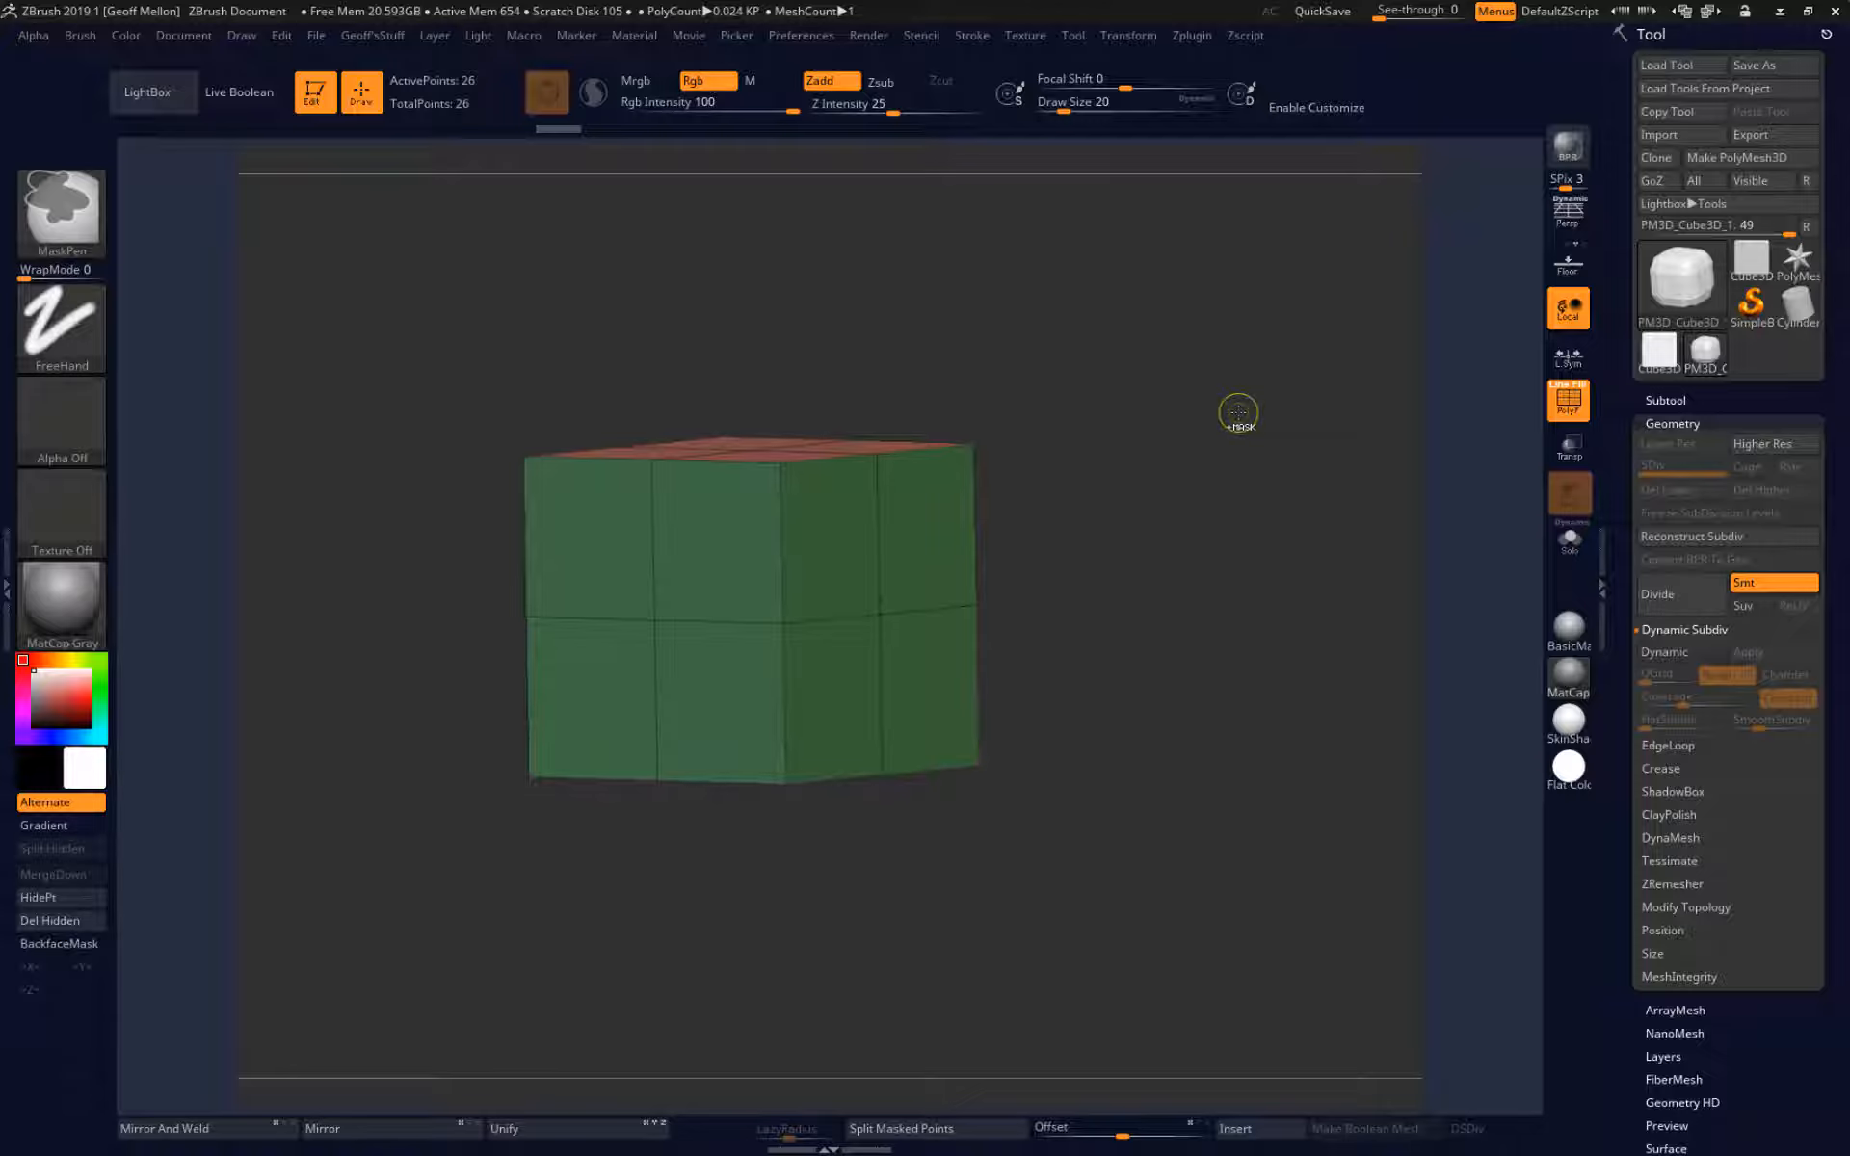
mouse_move(1278, 346)
ctrl+shift+mouse_down()
mouse_move(1181, 748)
mouse_move(1141, 836)
mouse_move(1115, 454)
mouse_move(1095, 772)
mouse_move(1157, 535)
ctrl+shift+mouse_up()
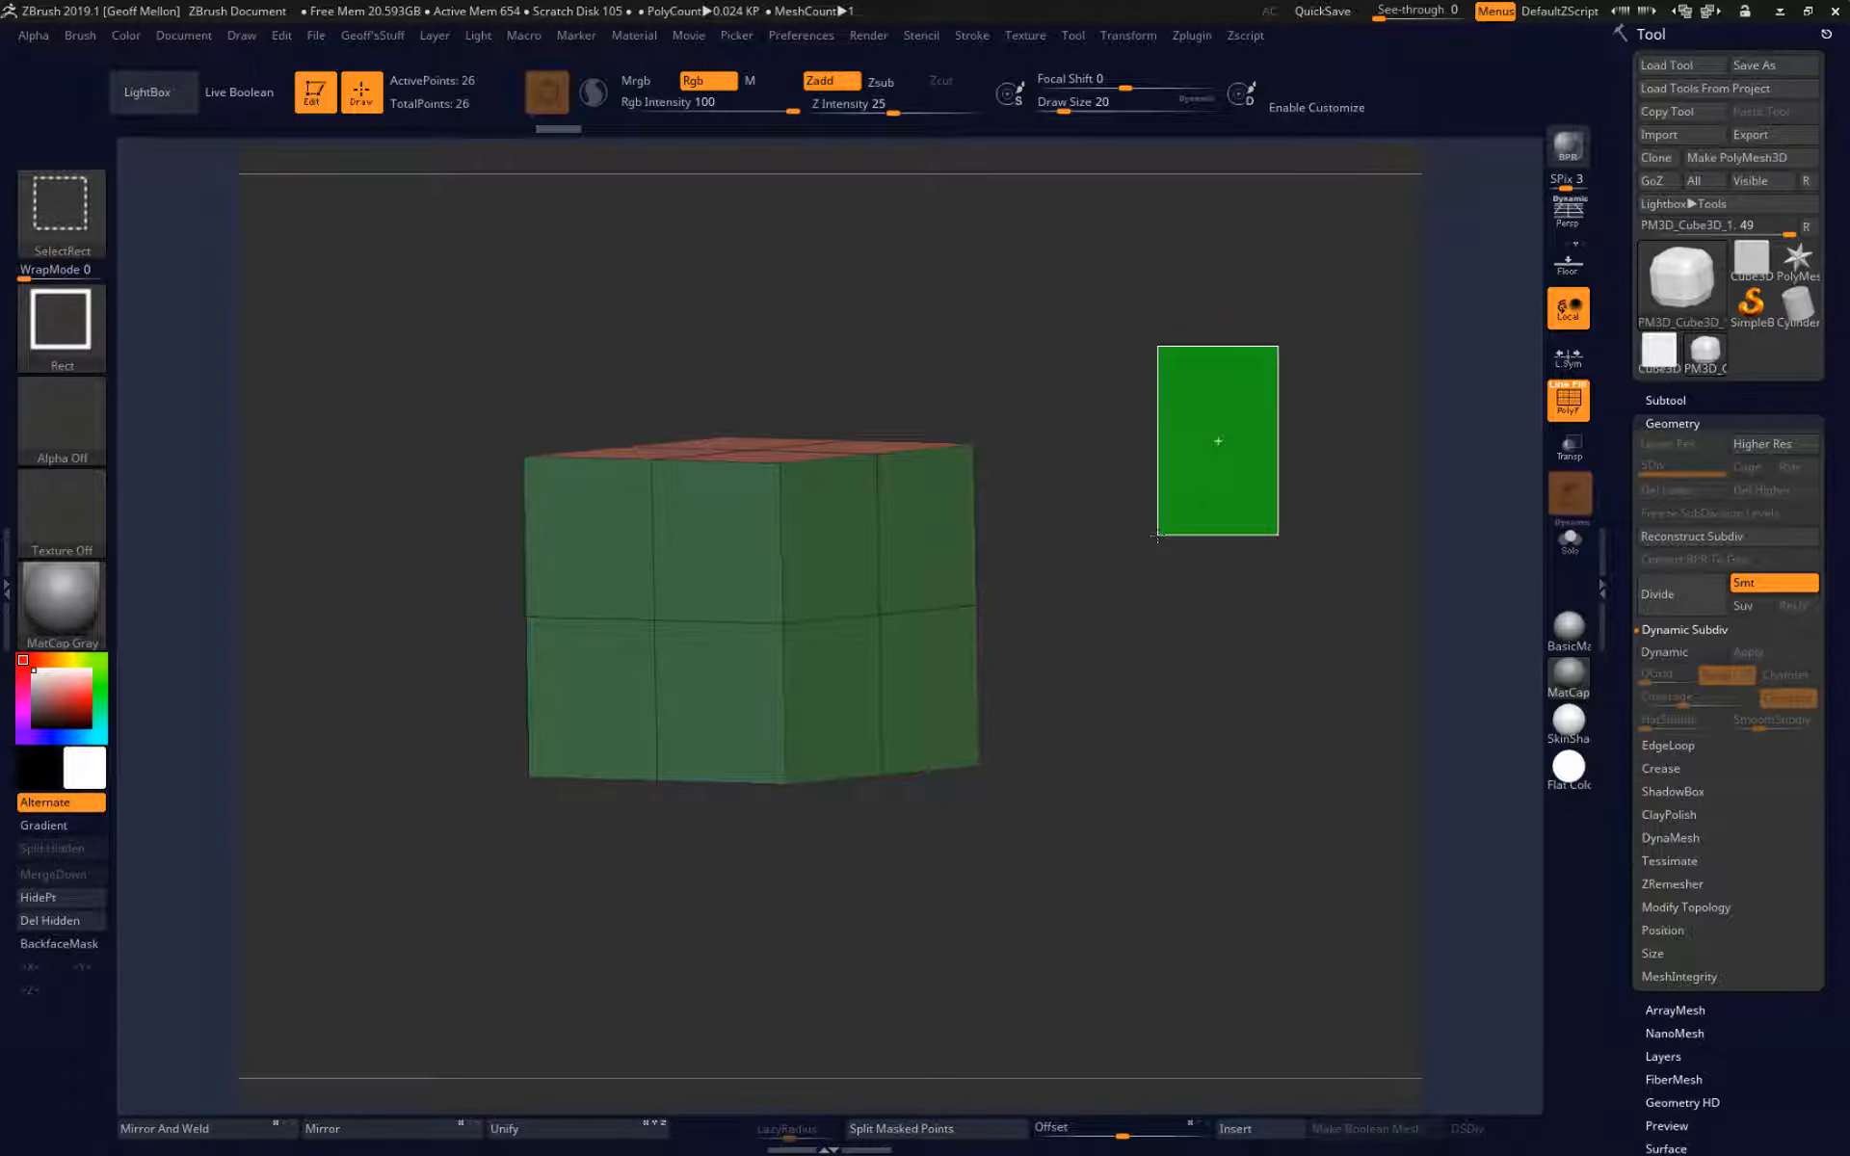
mouse_move(1158, 535)
ctrl+shift+mouse_down()
mouse_move(1077, 770)
mouse_move(909, 940)
mouse_move(832, 933)
ctrl+shift+mouse_up()
mouse_move(1133, 600)
mouse_down()
mouse_move(732, 617)
mouse_move(974, 603)
mouse_move(1111, 629)
mouse_move(1083, 567)
mouse_up()
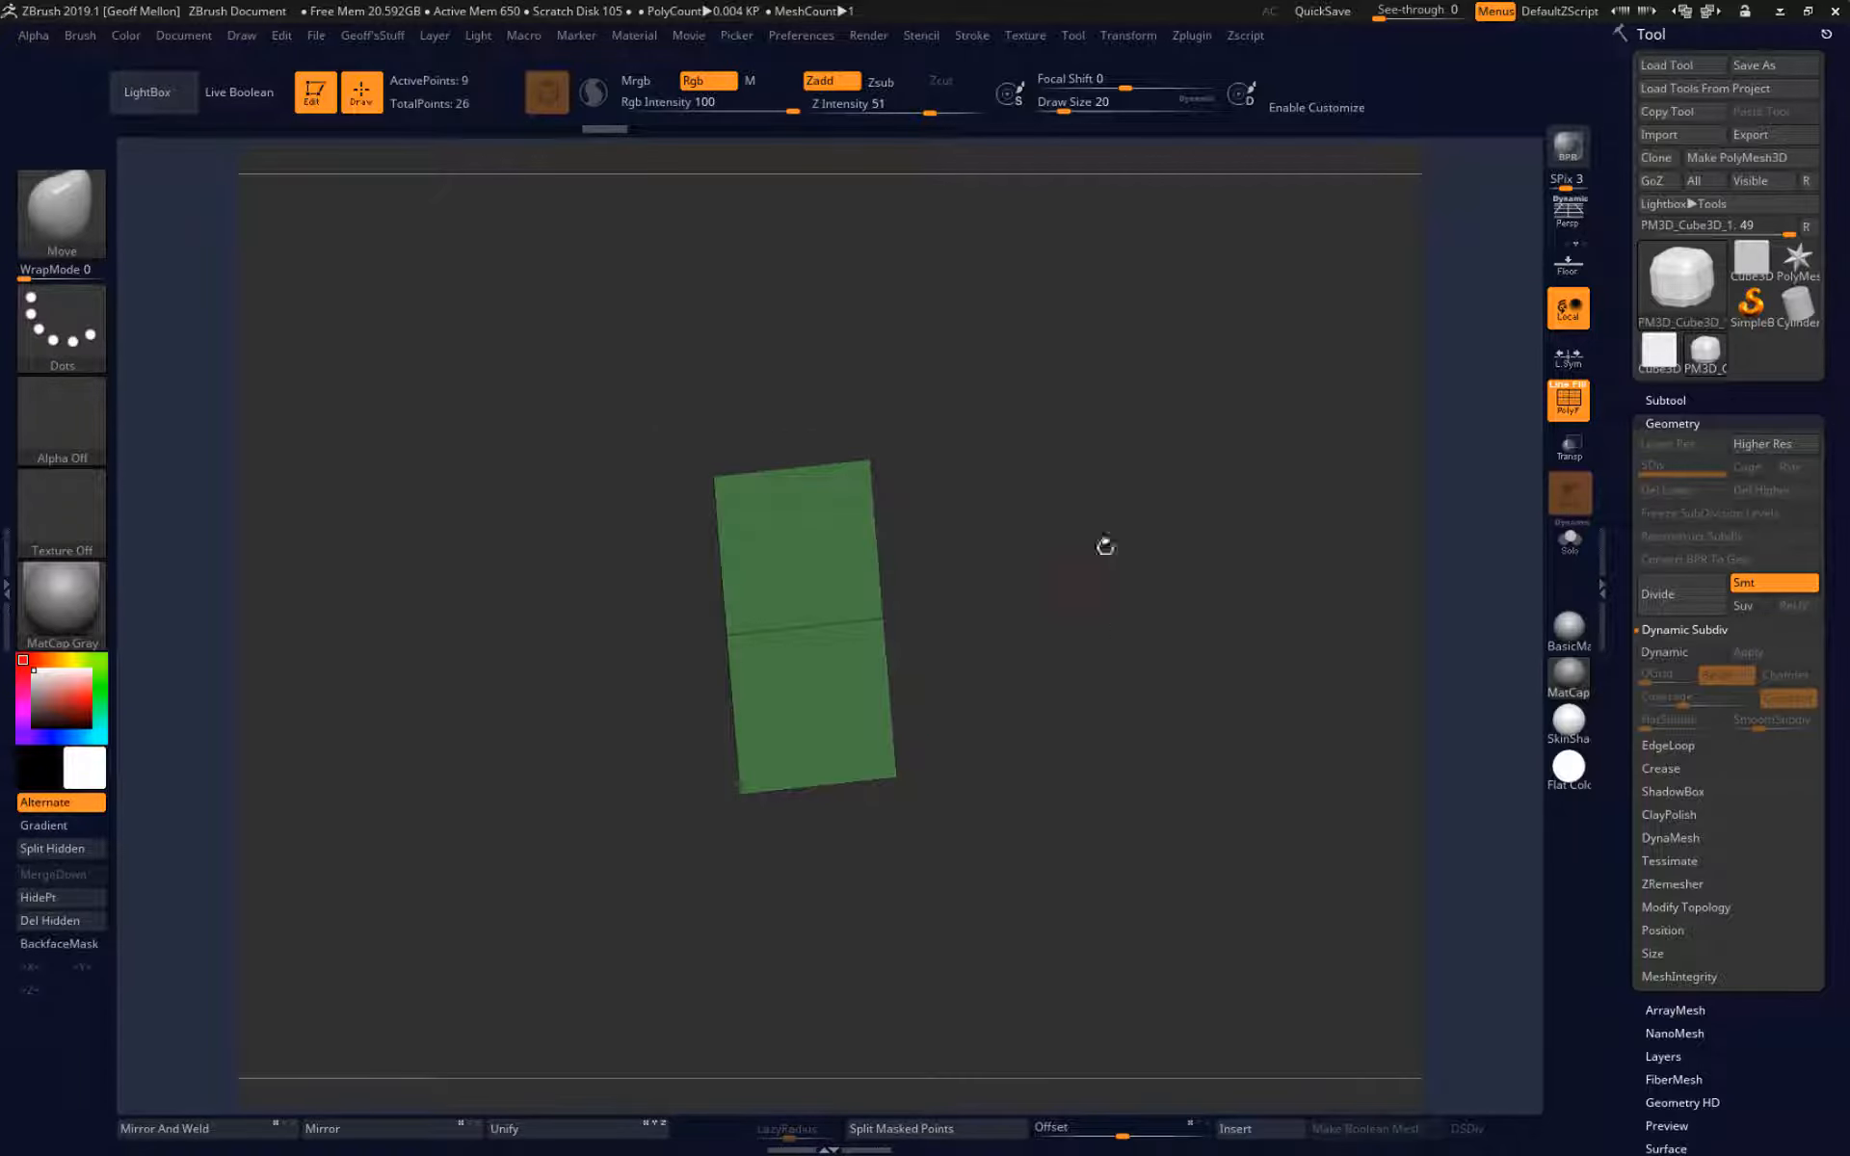
key(ctrl)
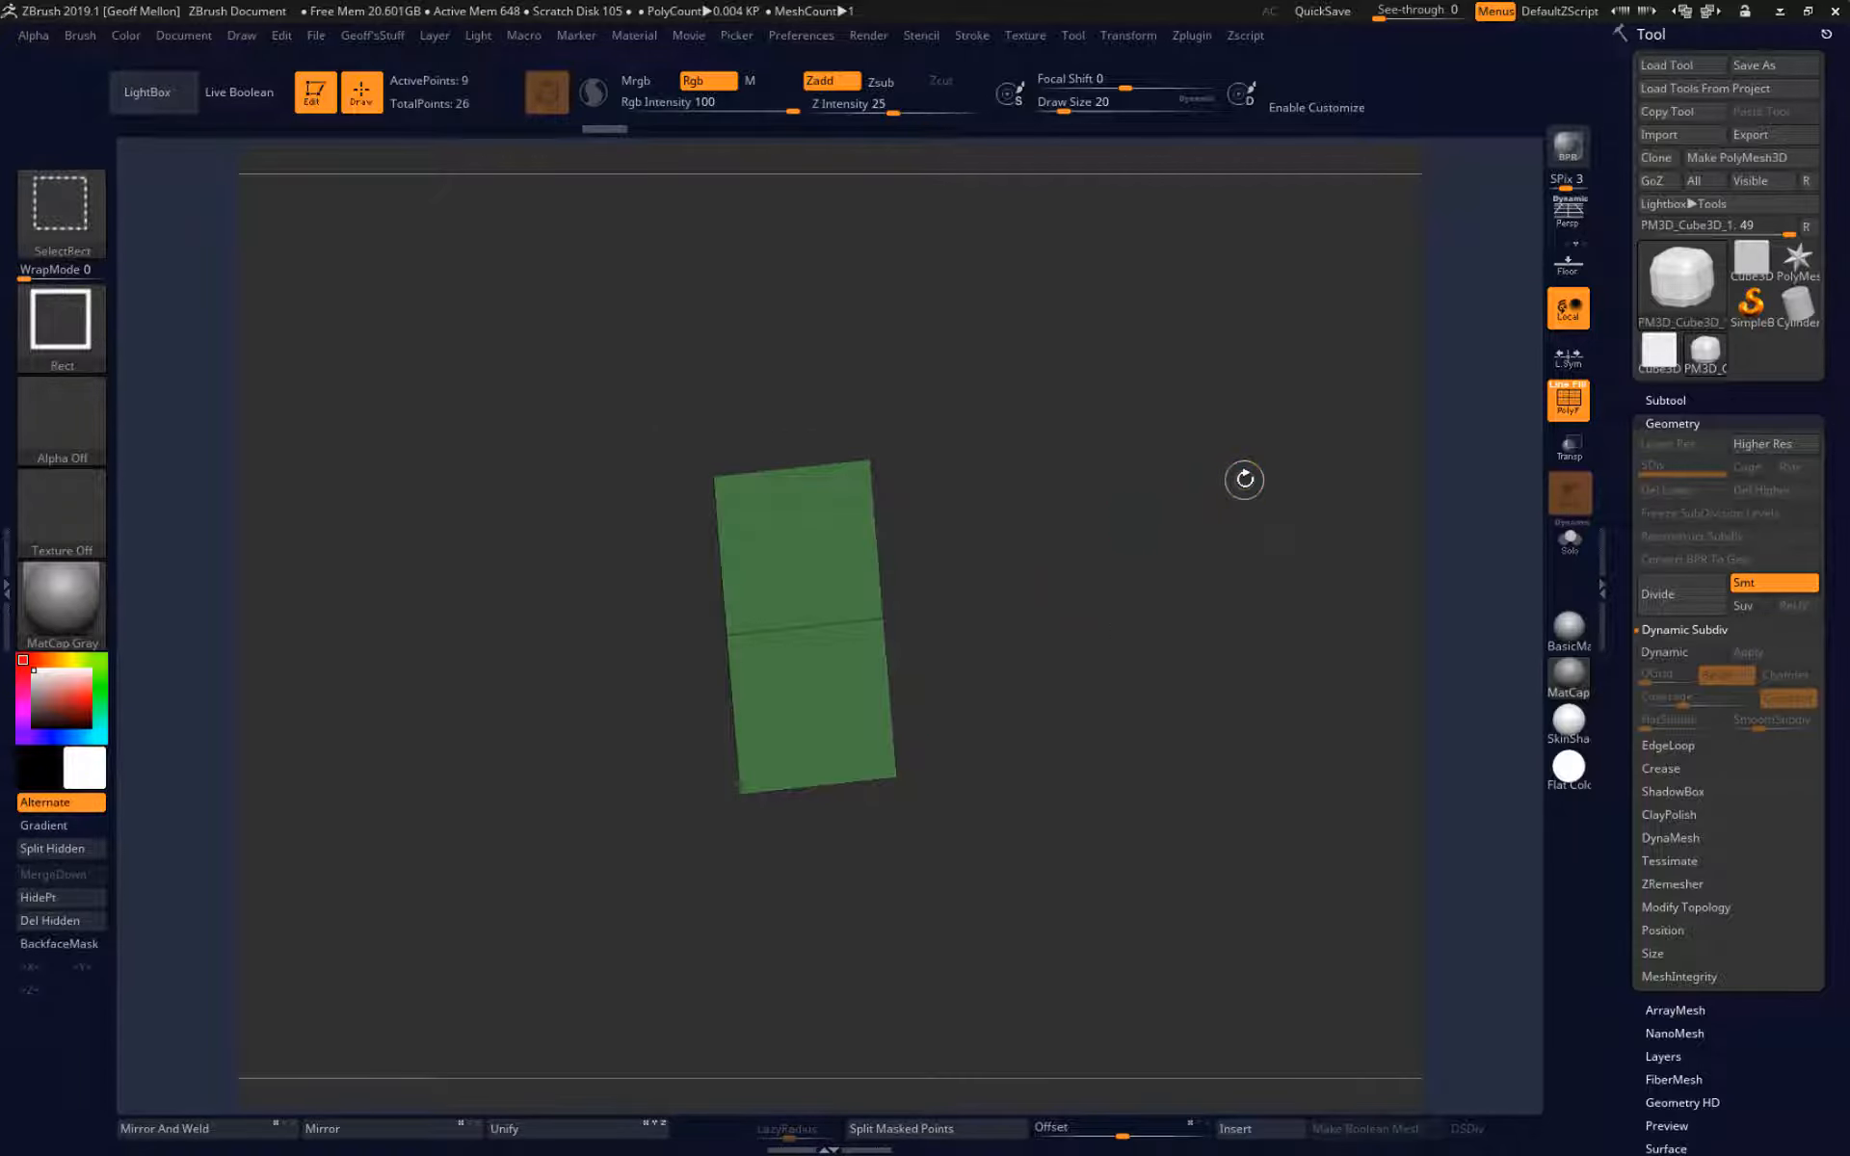
ctrl+shift+click(1244, 479)
Isolate the faces on one side of the front-facing cube with a rectangular selection, and restore the full cube.
drag(1087, 479, 1099, 471)
key(ctrl+shift)
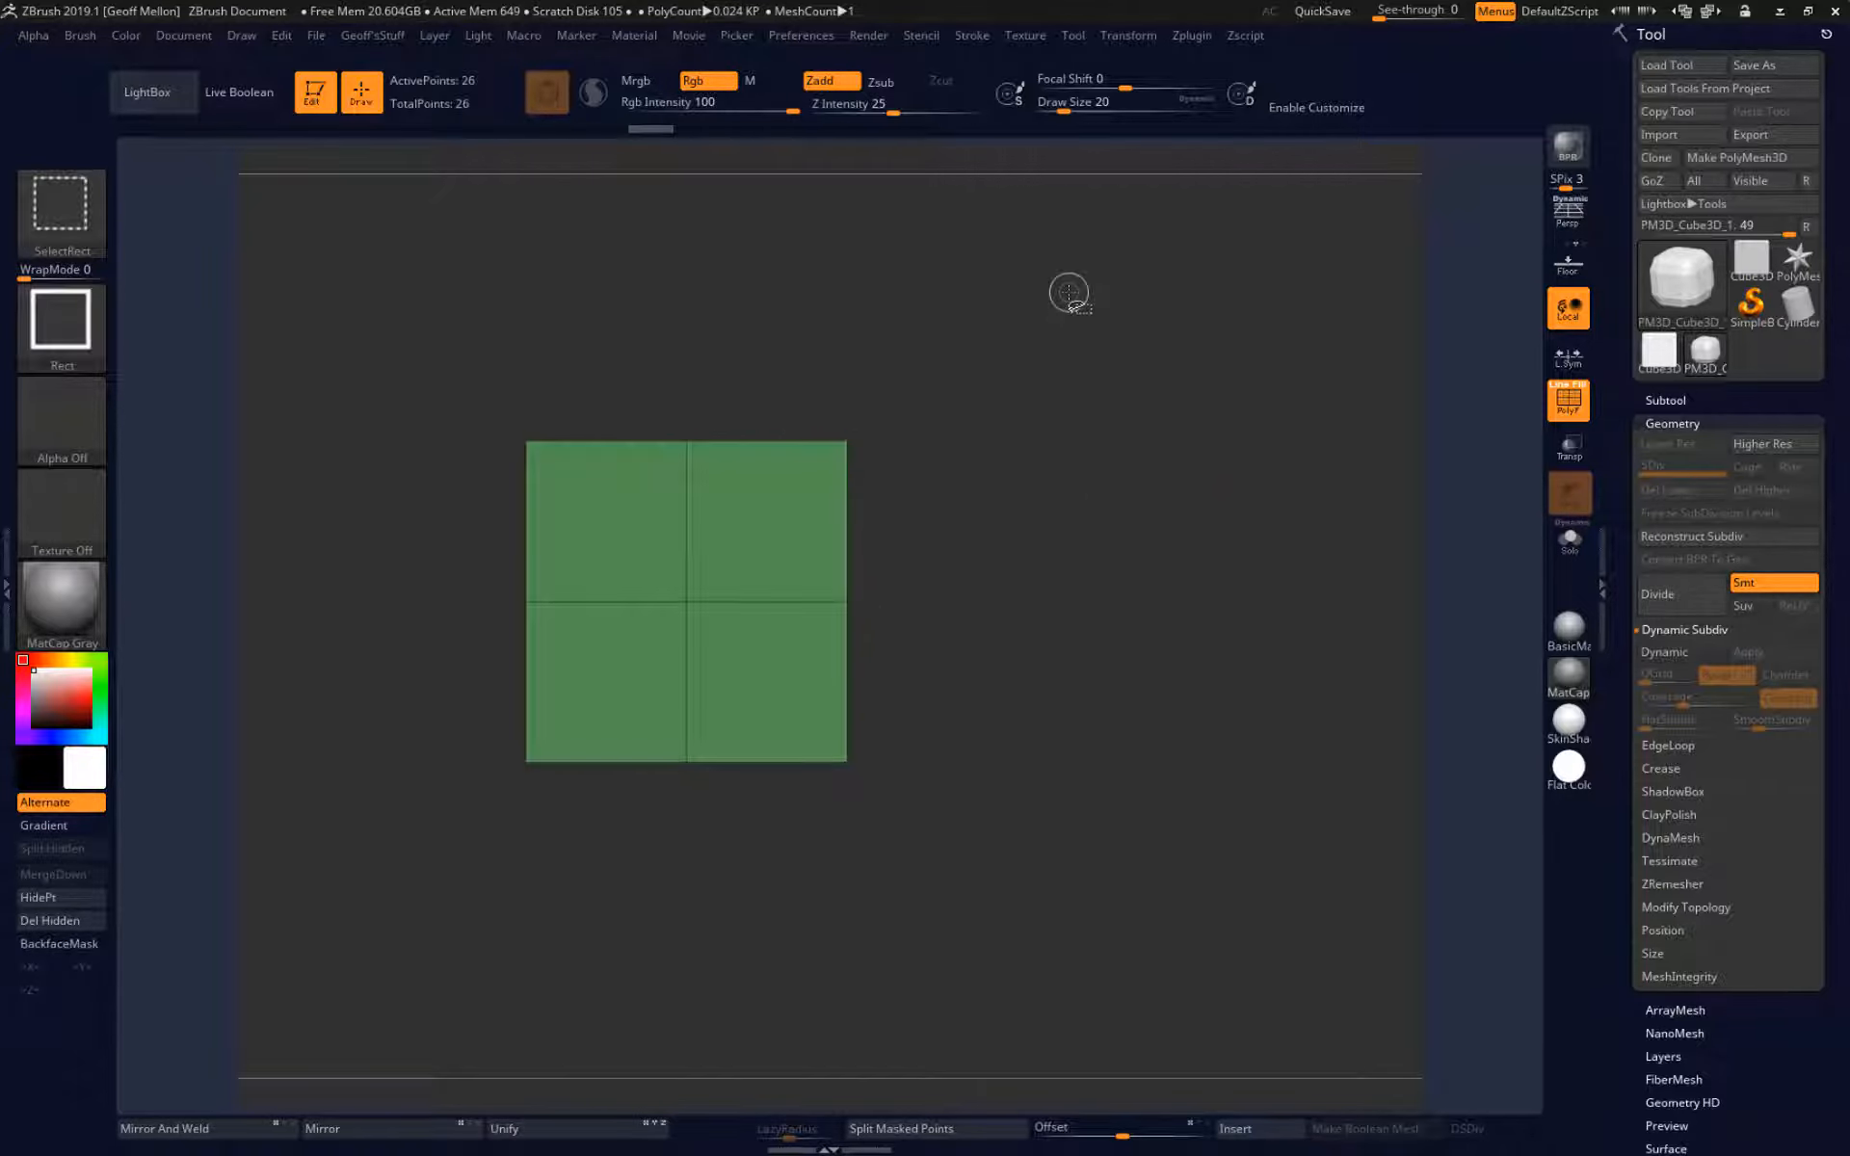
ctrl+alt+shift+drag(1070, 292, 674, 1015)
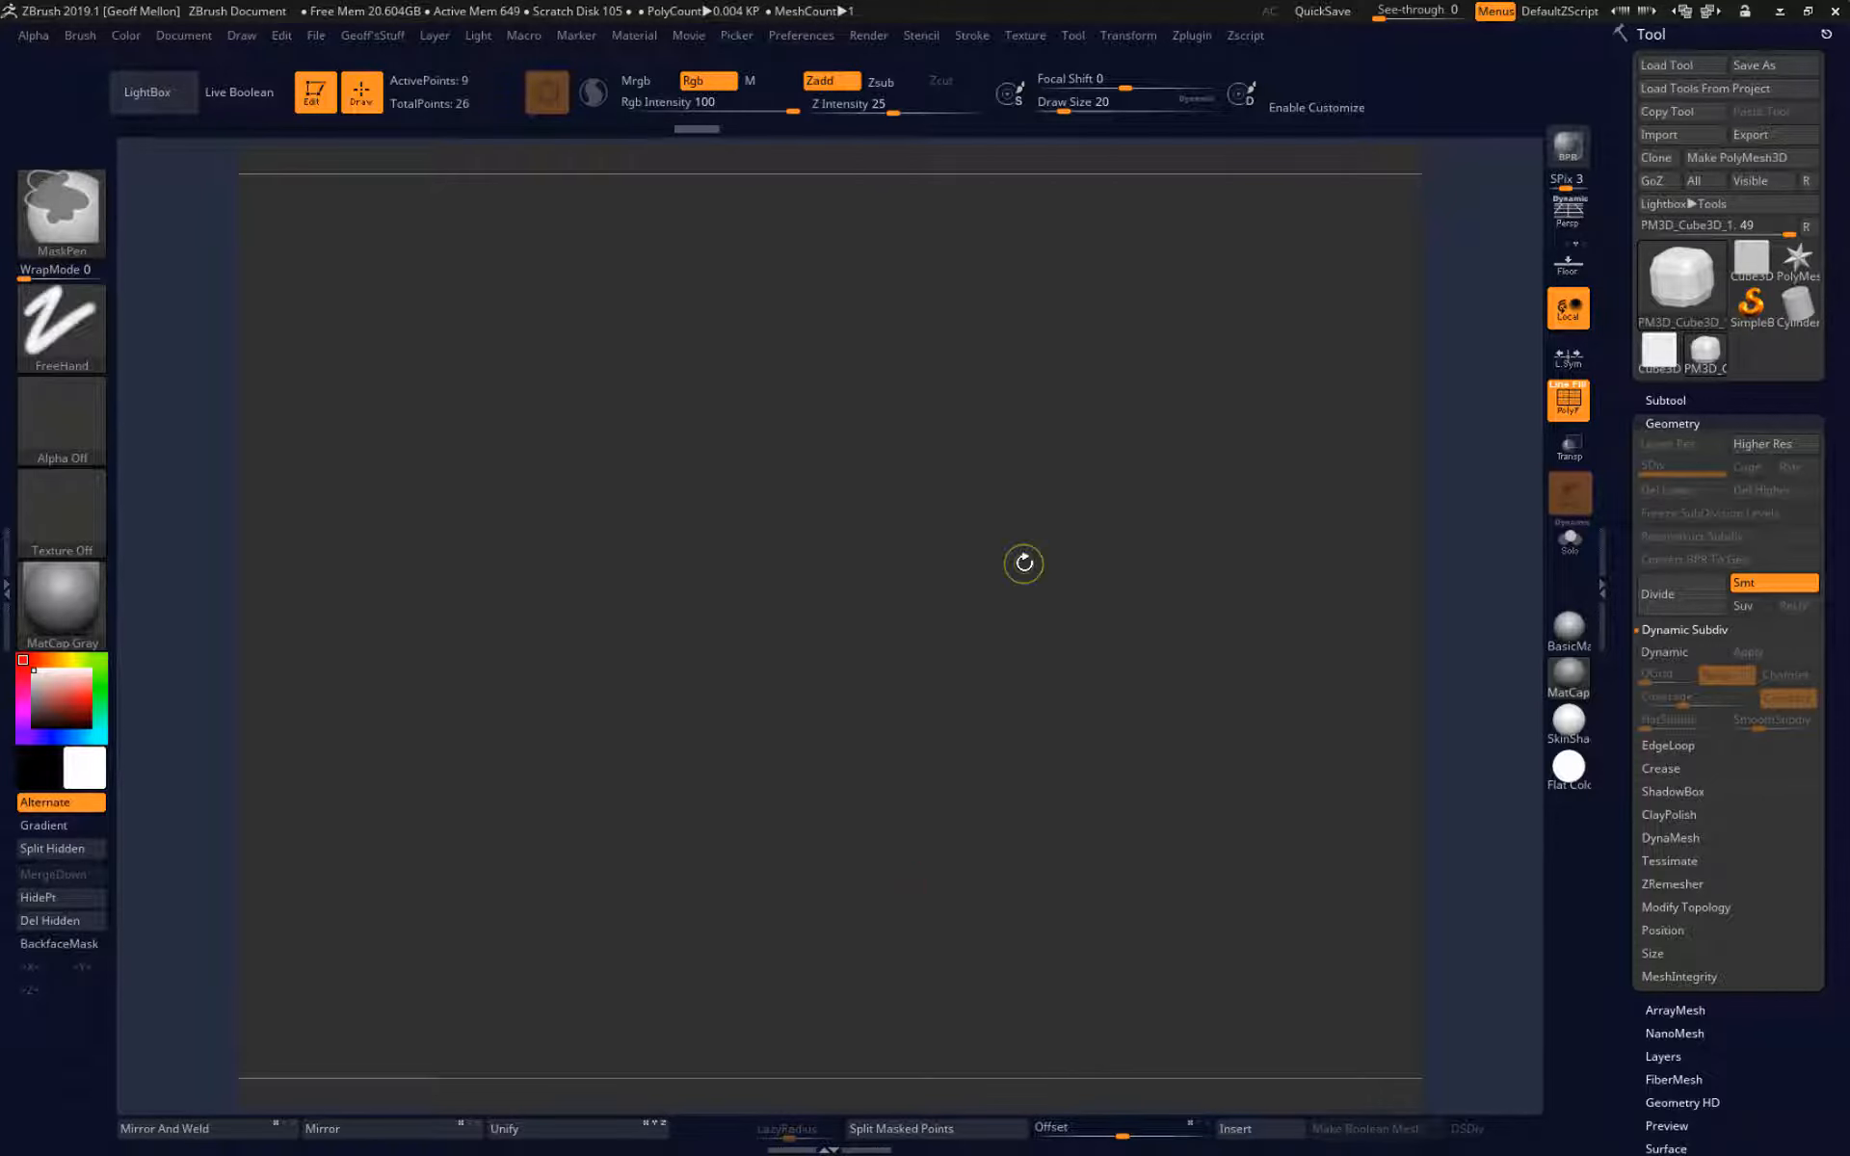
key(ctrl+shift)
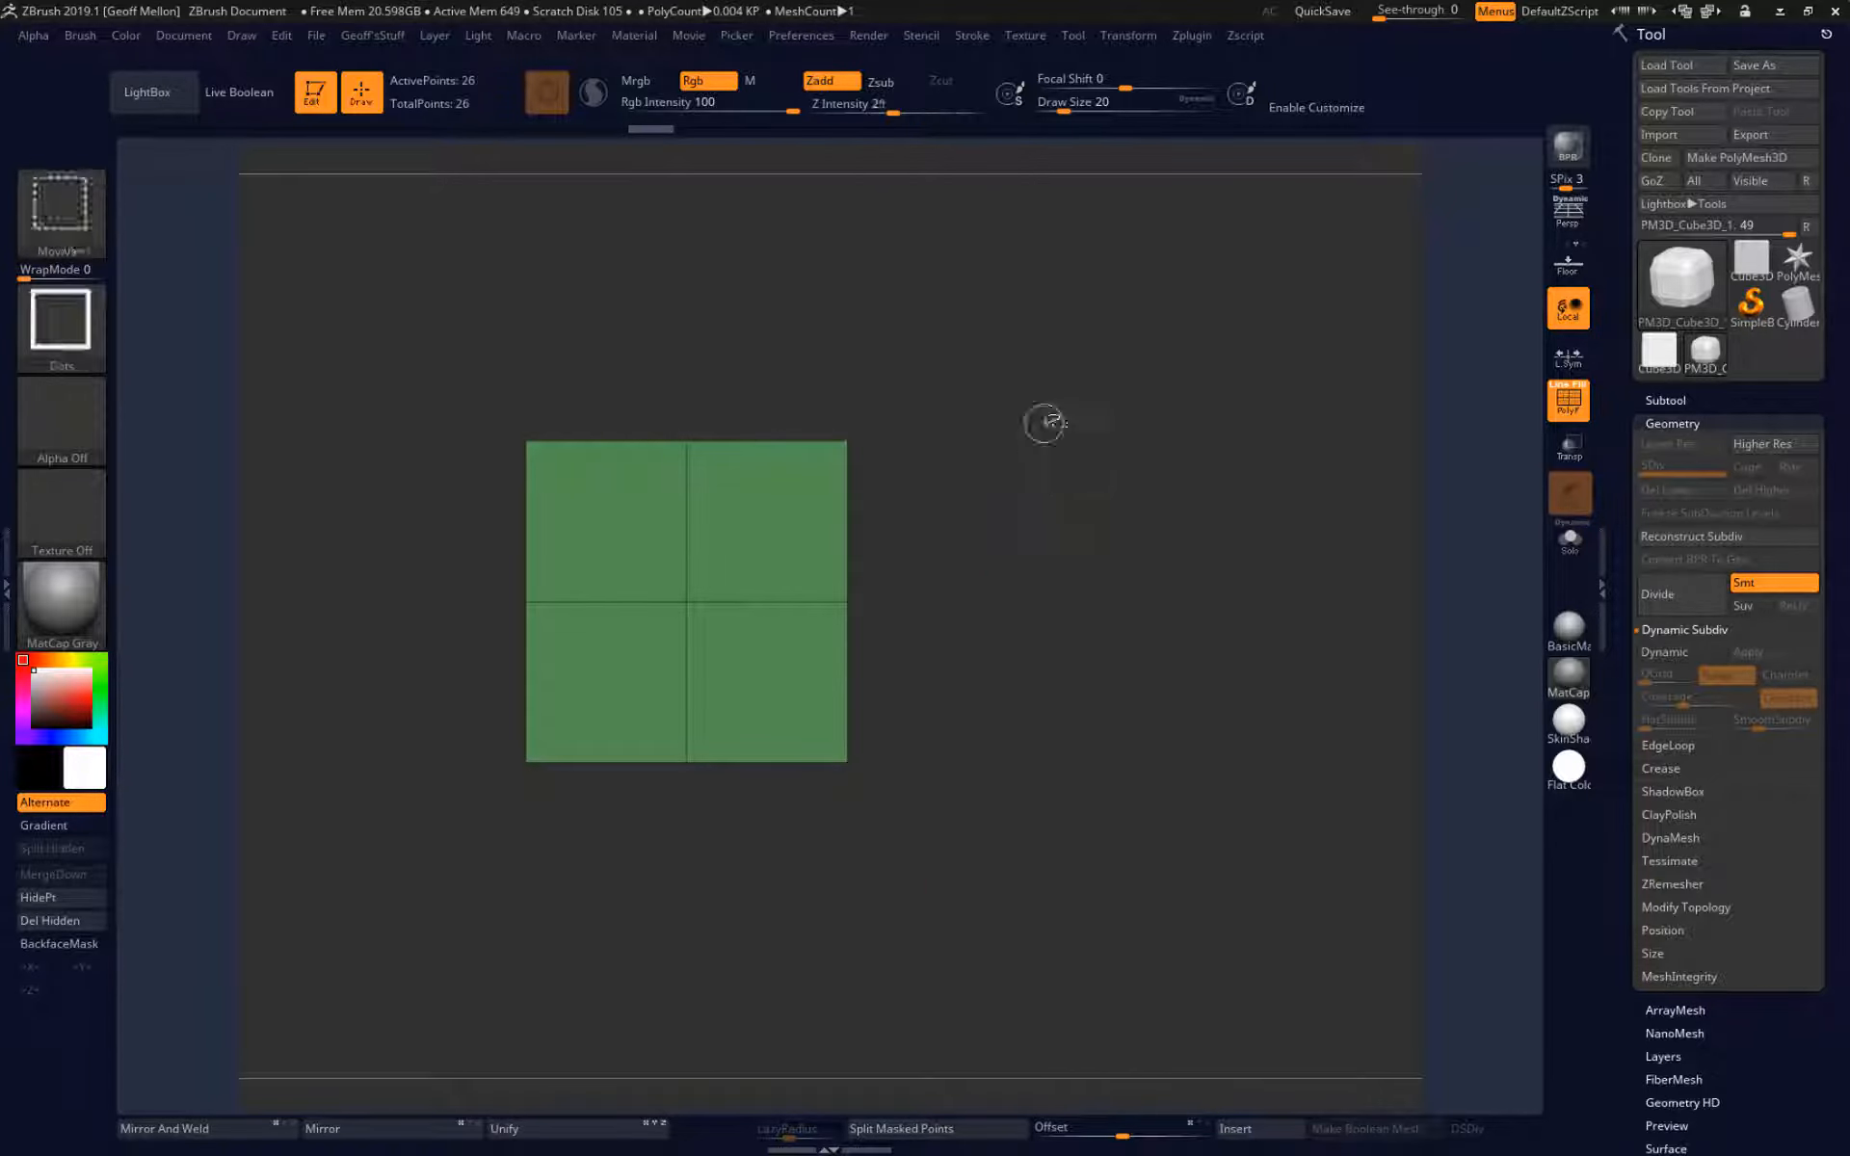
Hide the right half of the cube with a rectangular selection, view the remaining half at an angle, and unhide everything.
mouse_move(1037, 316)
ctrl+shift+mouse_down()
mouse_move(929, 752)
mouse_move(829, 903)
ctrl+shift+mouse_up()
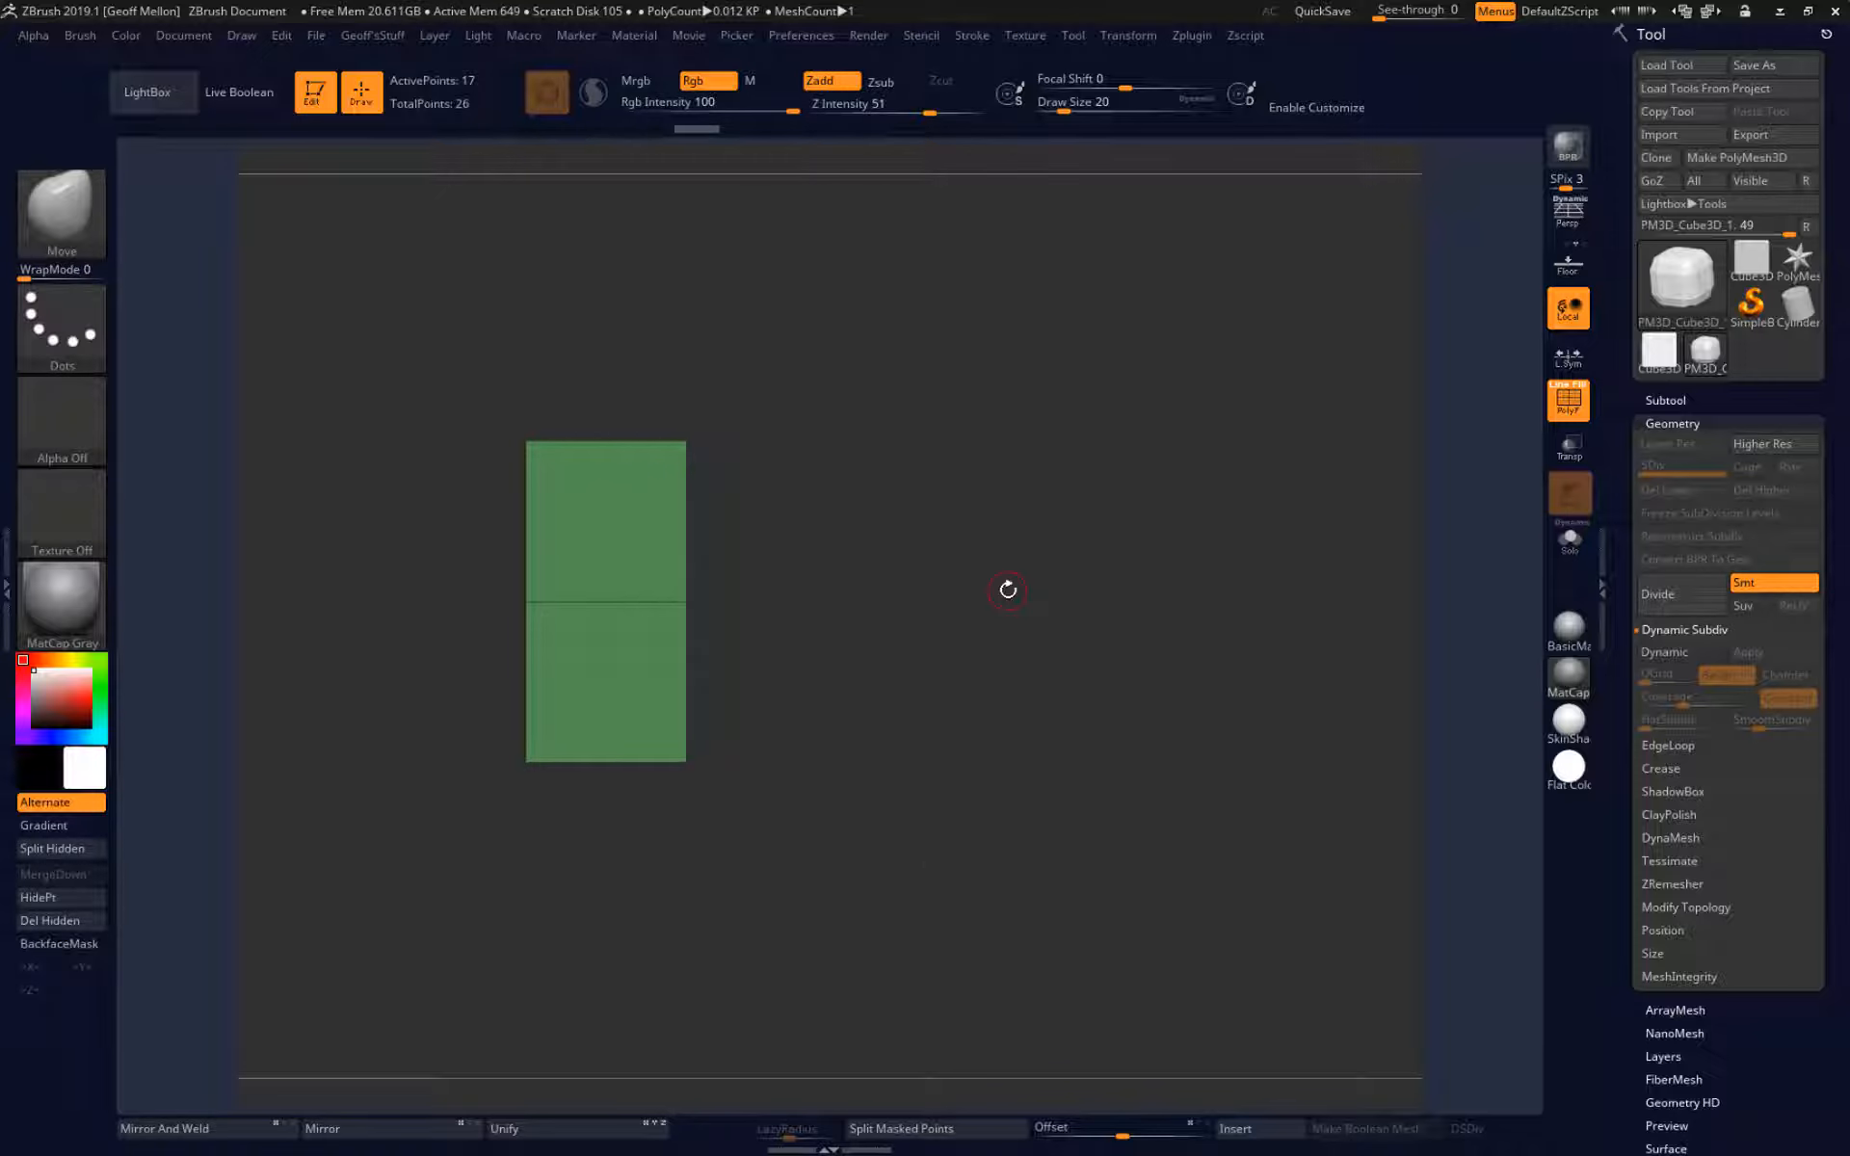
mouse_move(1000, 546)
mouse_down()
mouse_move(927, 520)
mouse_move(979, 591)
mouse_move(965, 608)
mouse_move(964, 551)
mouse_up()
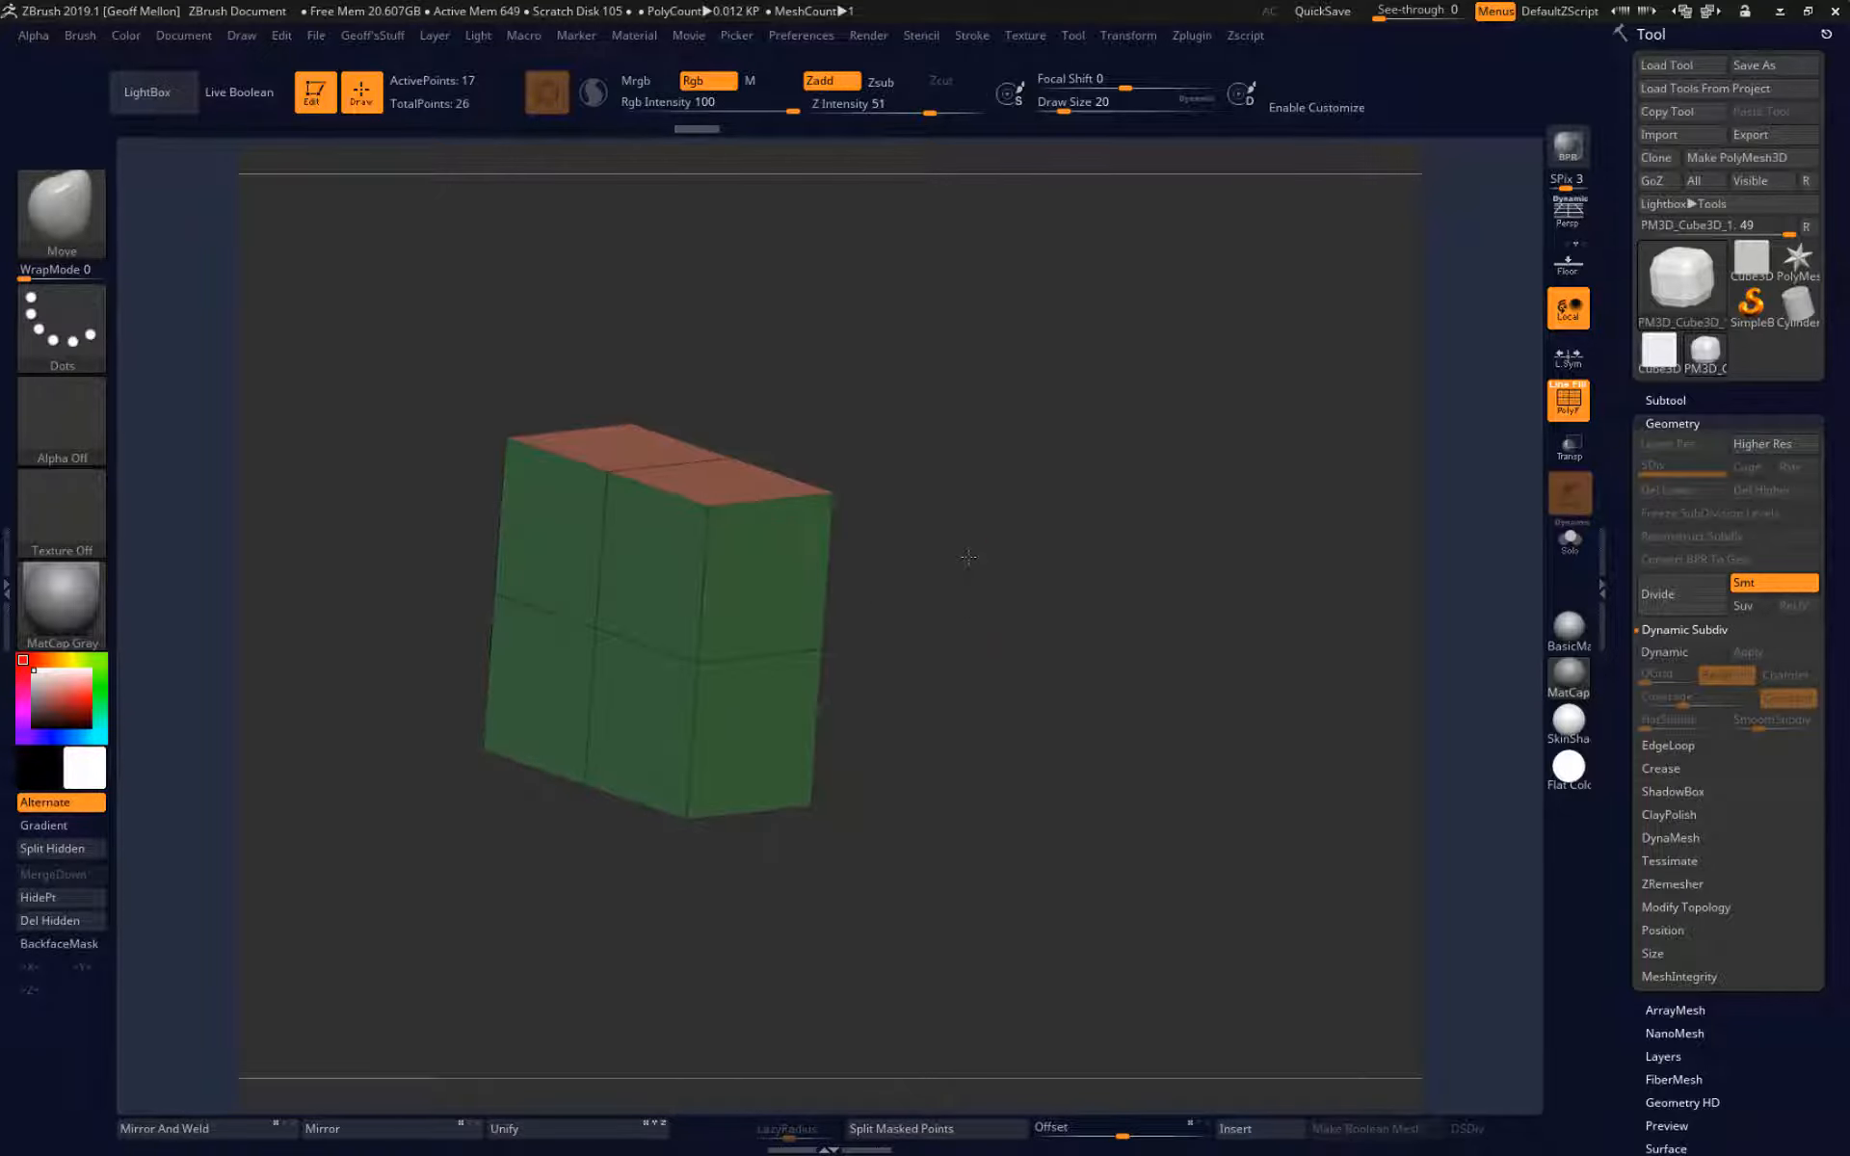
ctrl+shift+click(991, 558)
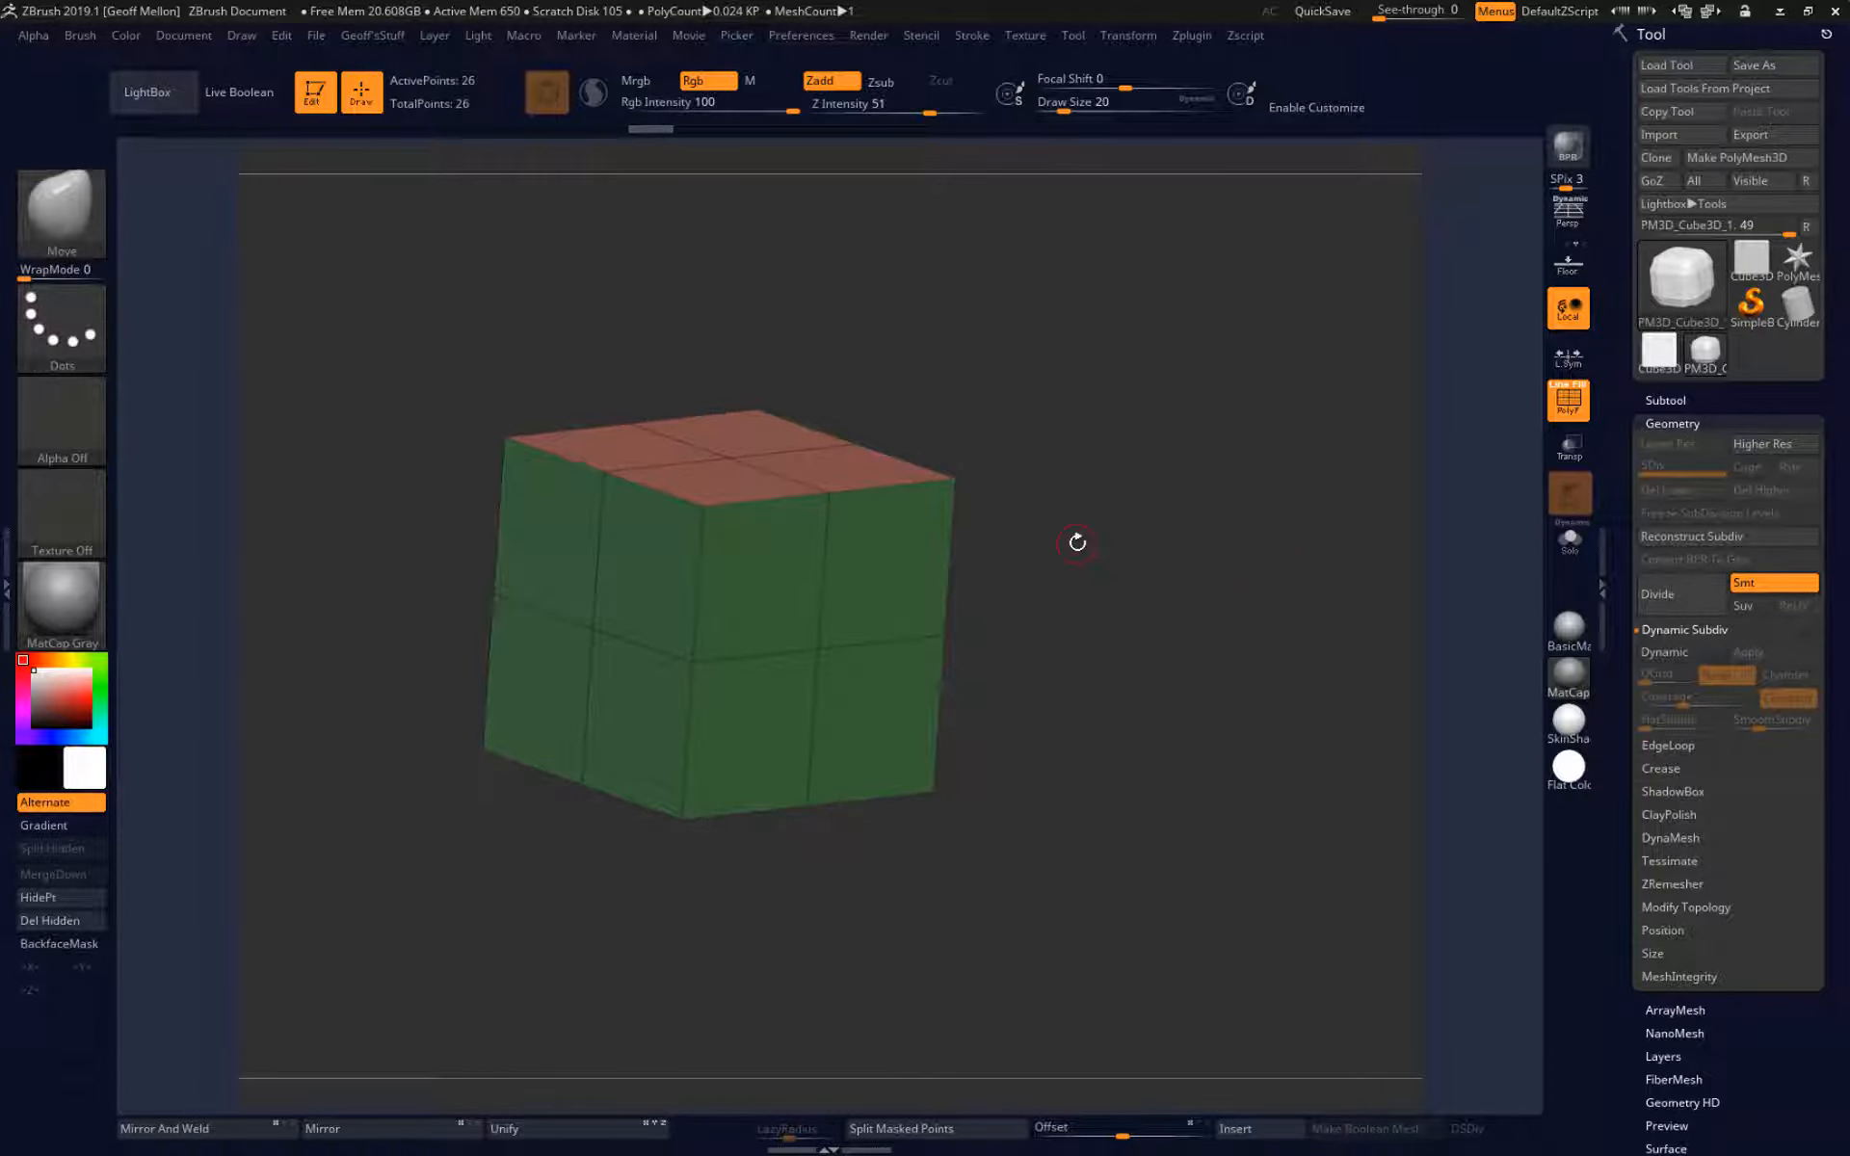
Subdivide the cube twice to reach SDiv level 3.
key(ctrl+d)
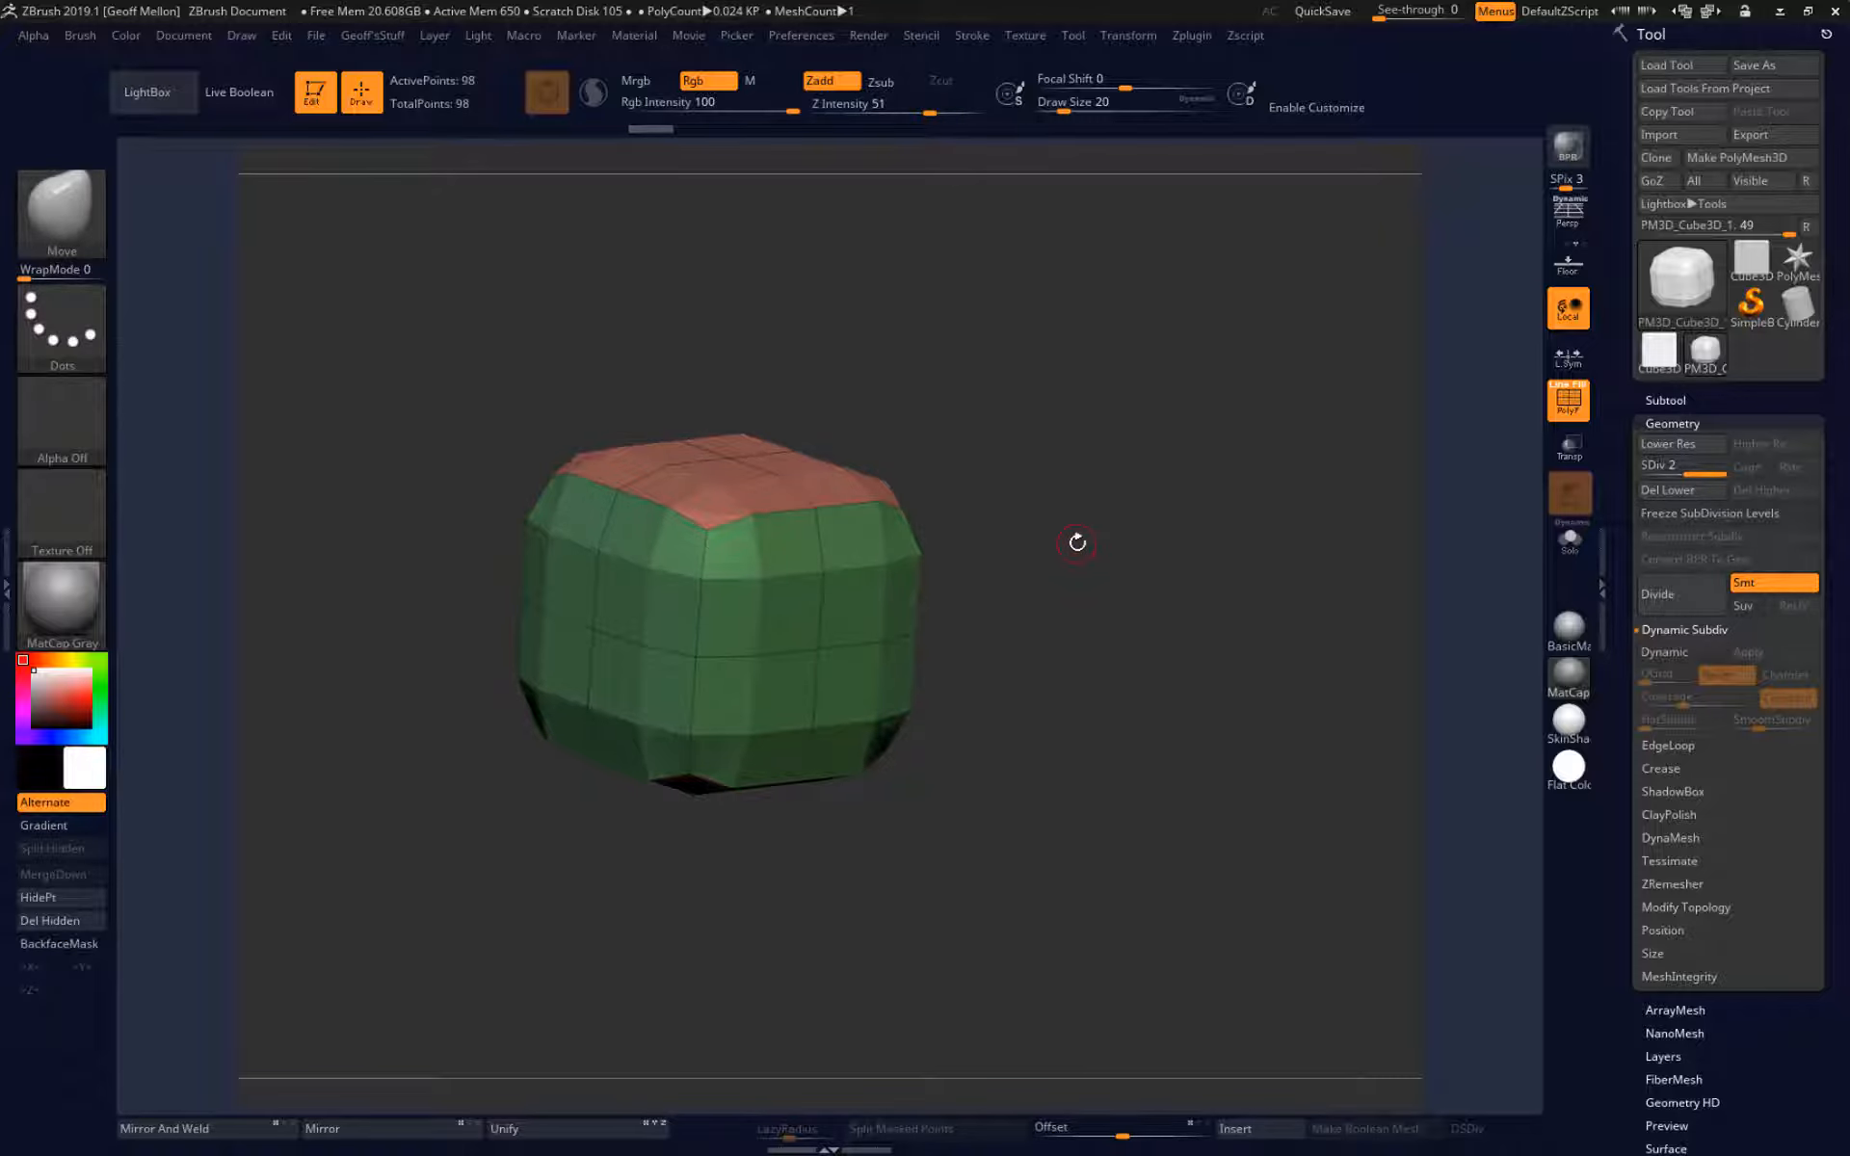
drag(469, 611, 467, 612)
key(ctrl+d)
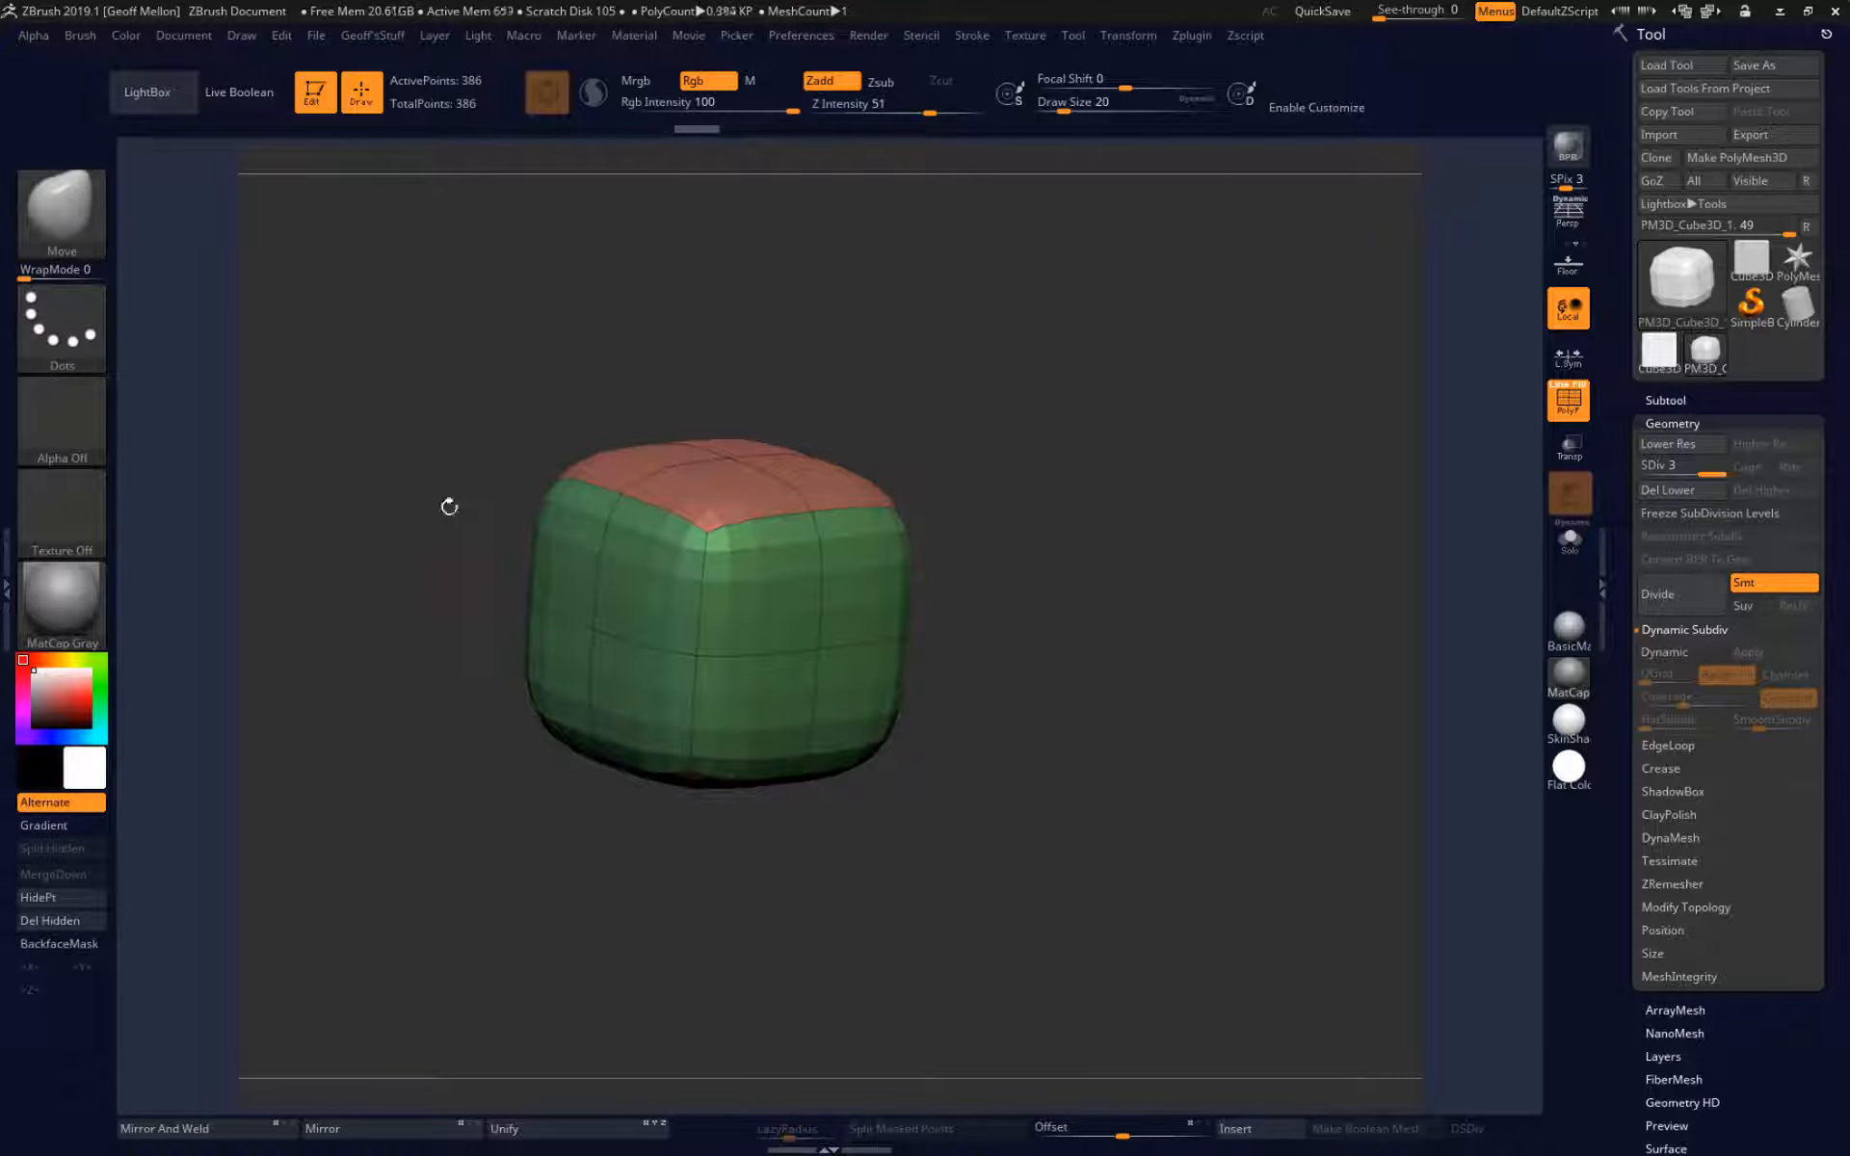
Mask an upper corner area of the subdivided cube with a rectangular mask and view it from another side.
key(ctrl)
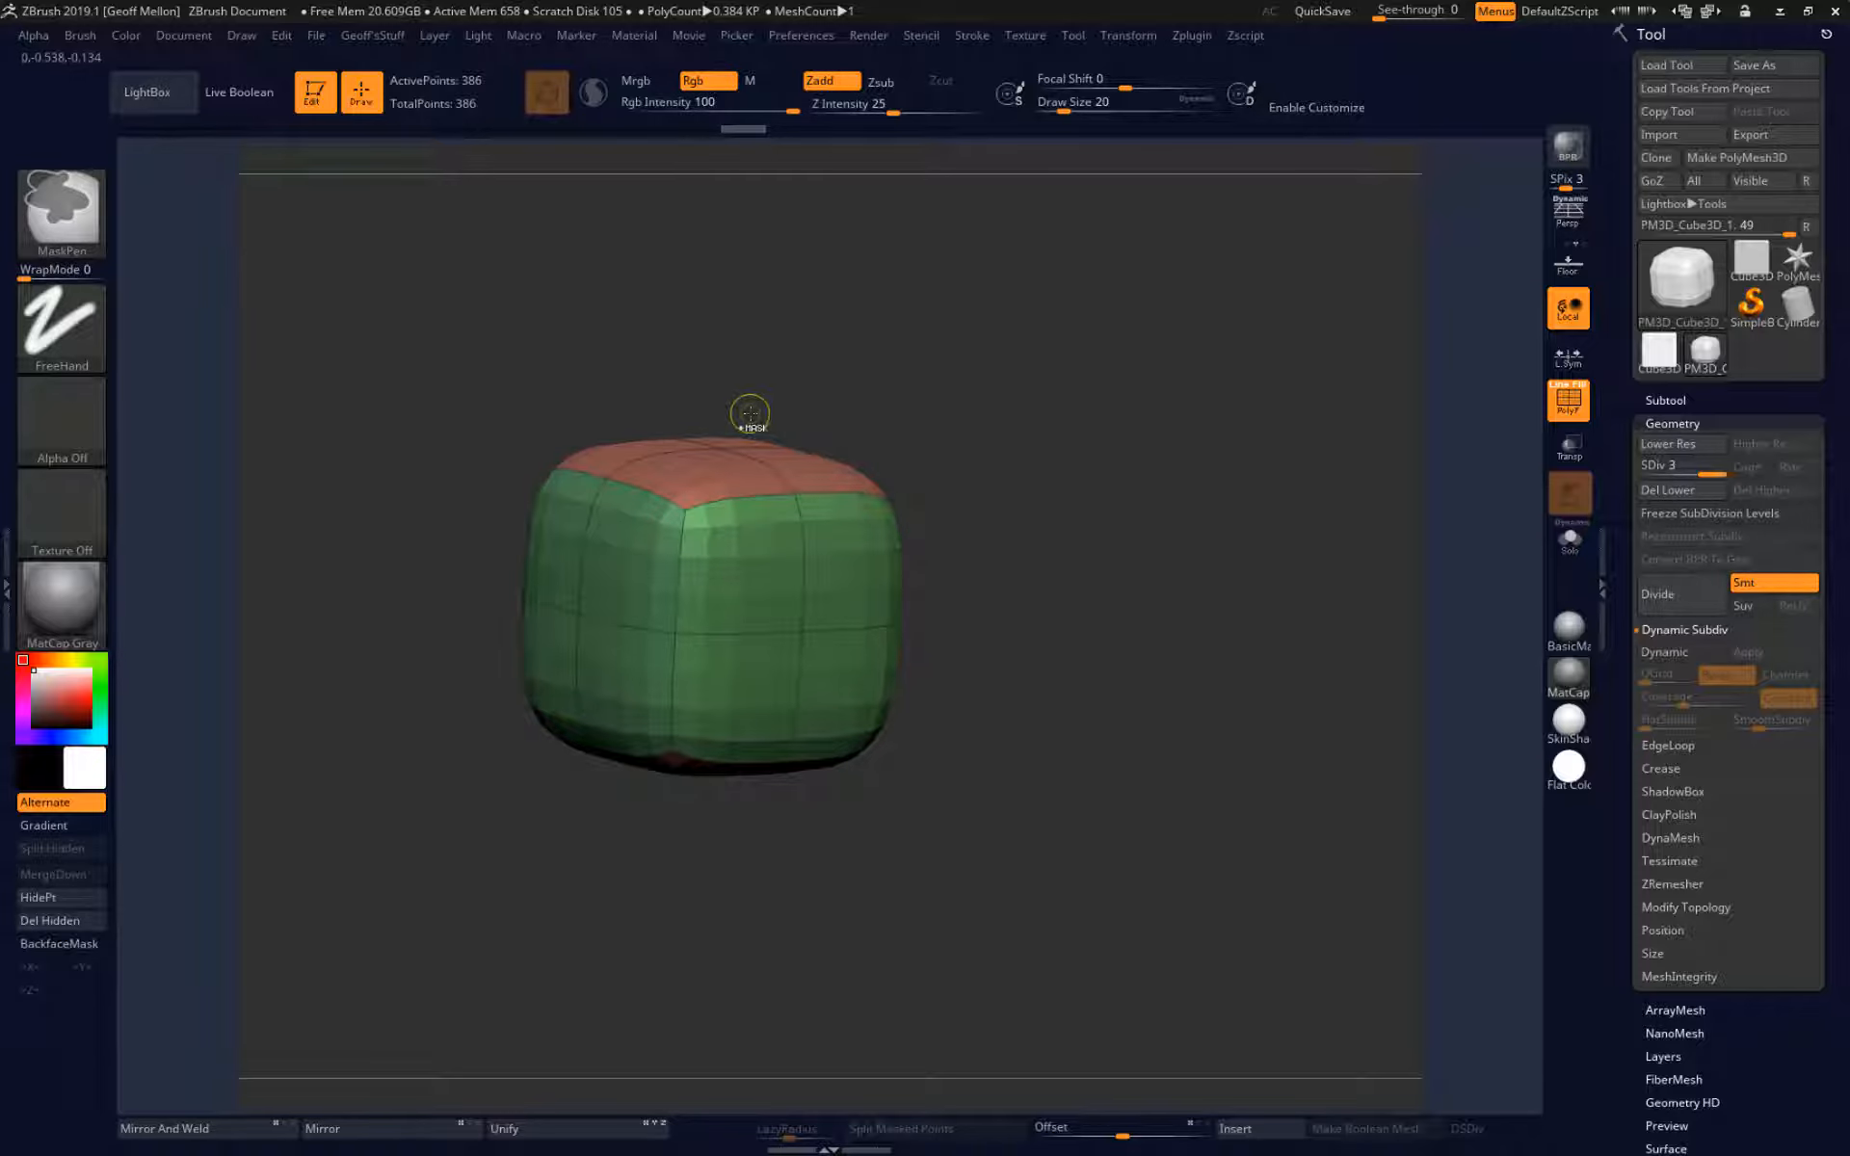
mouse_move(925, 275)
ctrl+mouse_down()
mouse_move(891, 515)
mouse_move(458, 537)
mouse_move(644, 539)
mouse_move(619, 547)
ctrl+mouse_up()
mouse_move(490, 715)
mouse_down()
mouse_move(452, 712)
mouse_move(410, 820)
mouse_move(368, 724)
mouse_up()
drag(383, 509, 413, 658)
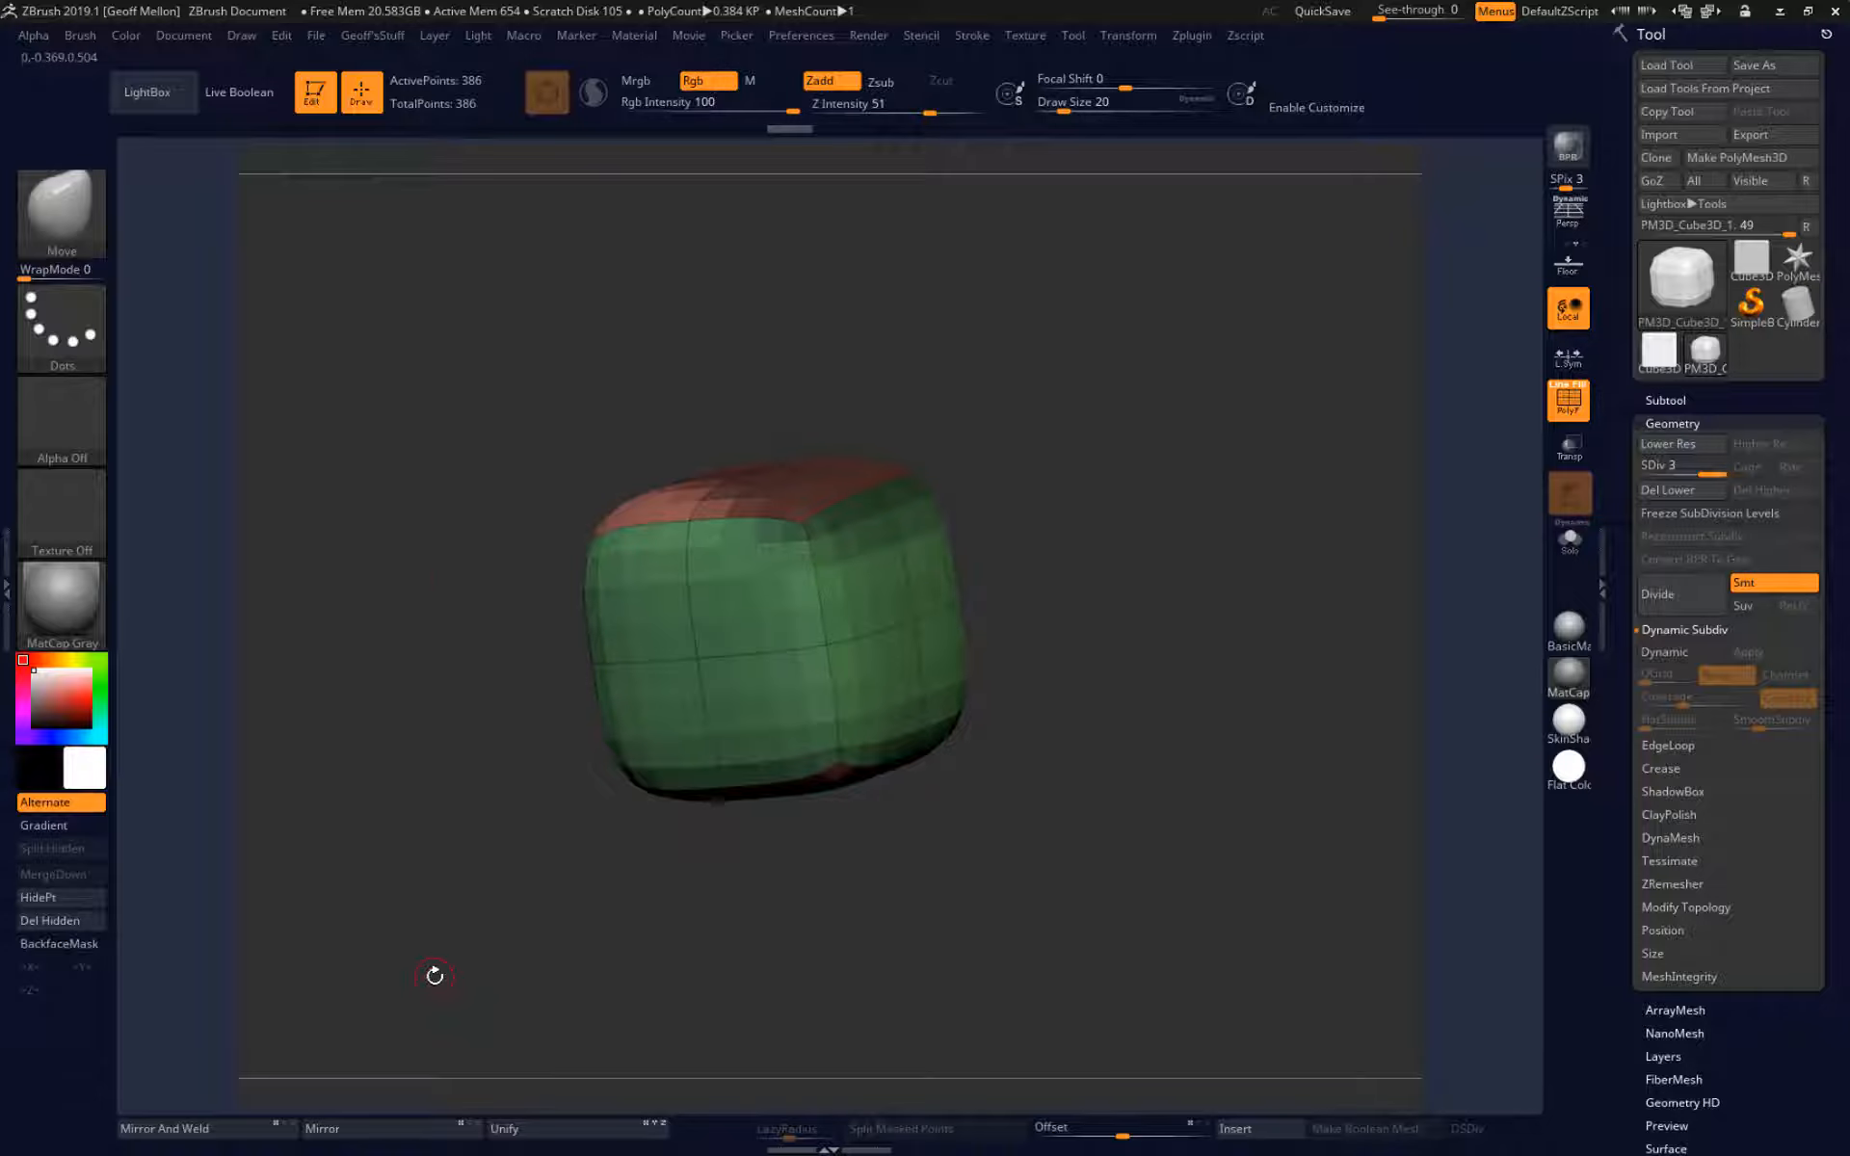
Clear the rectangular mask from the cube's upper corner and check the unmasked mesh.
key(ctrl)
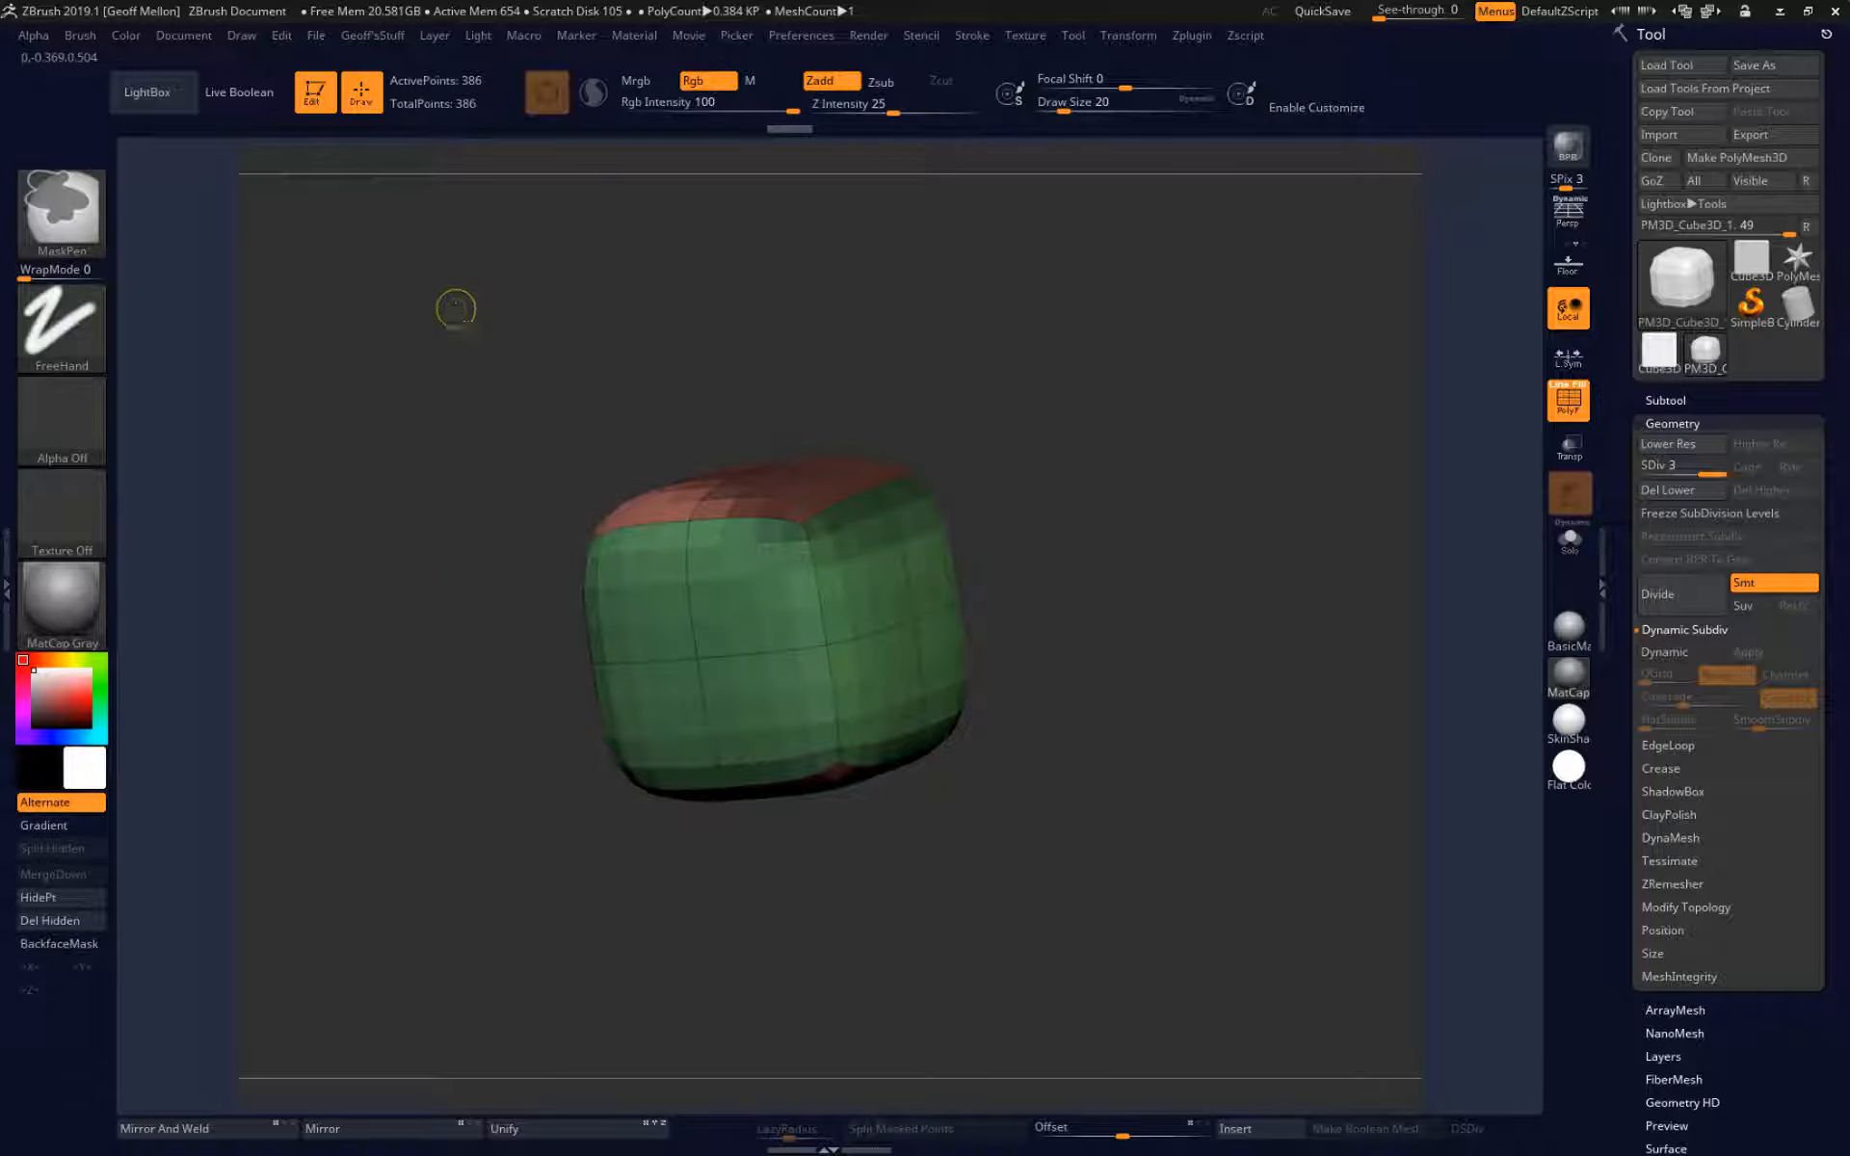
ctrl+drag(456, 308, 475, 805)
ctrl+drag(475, 805, 473, 813)
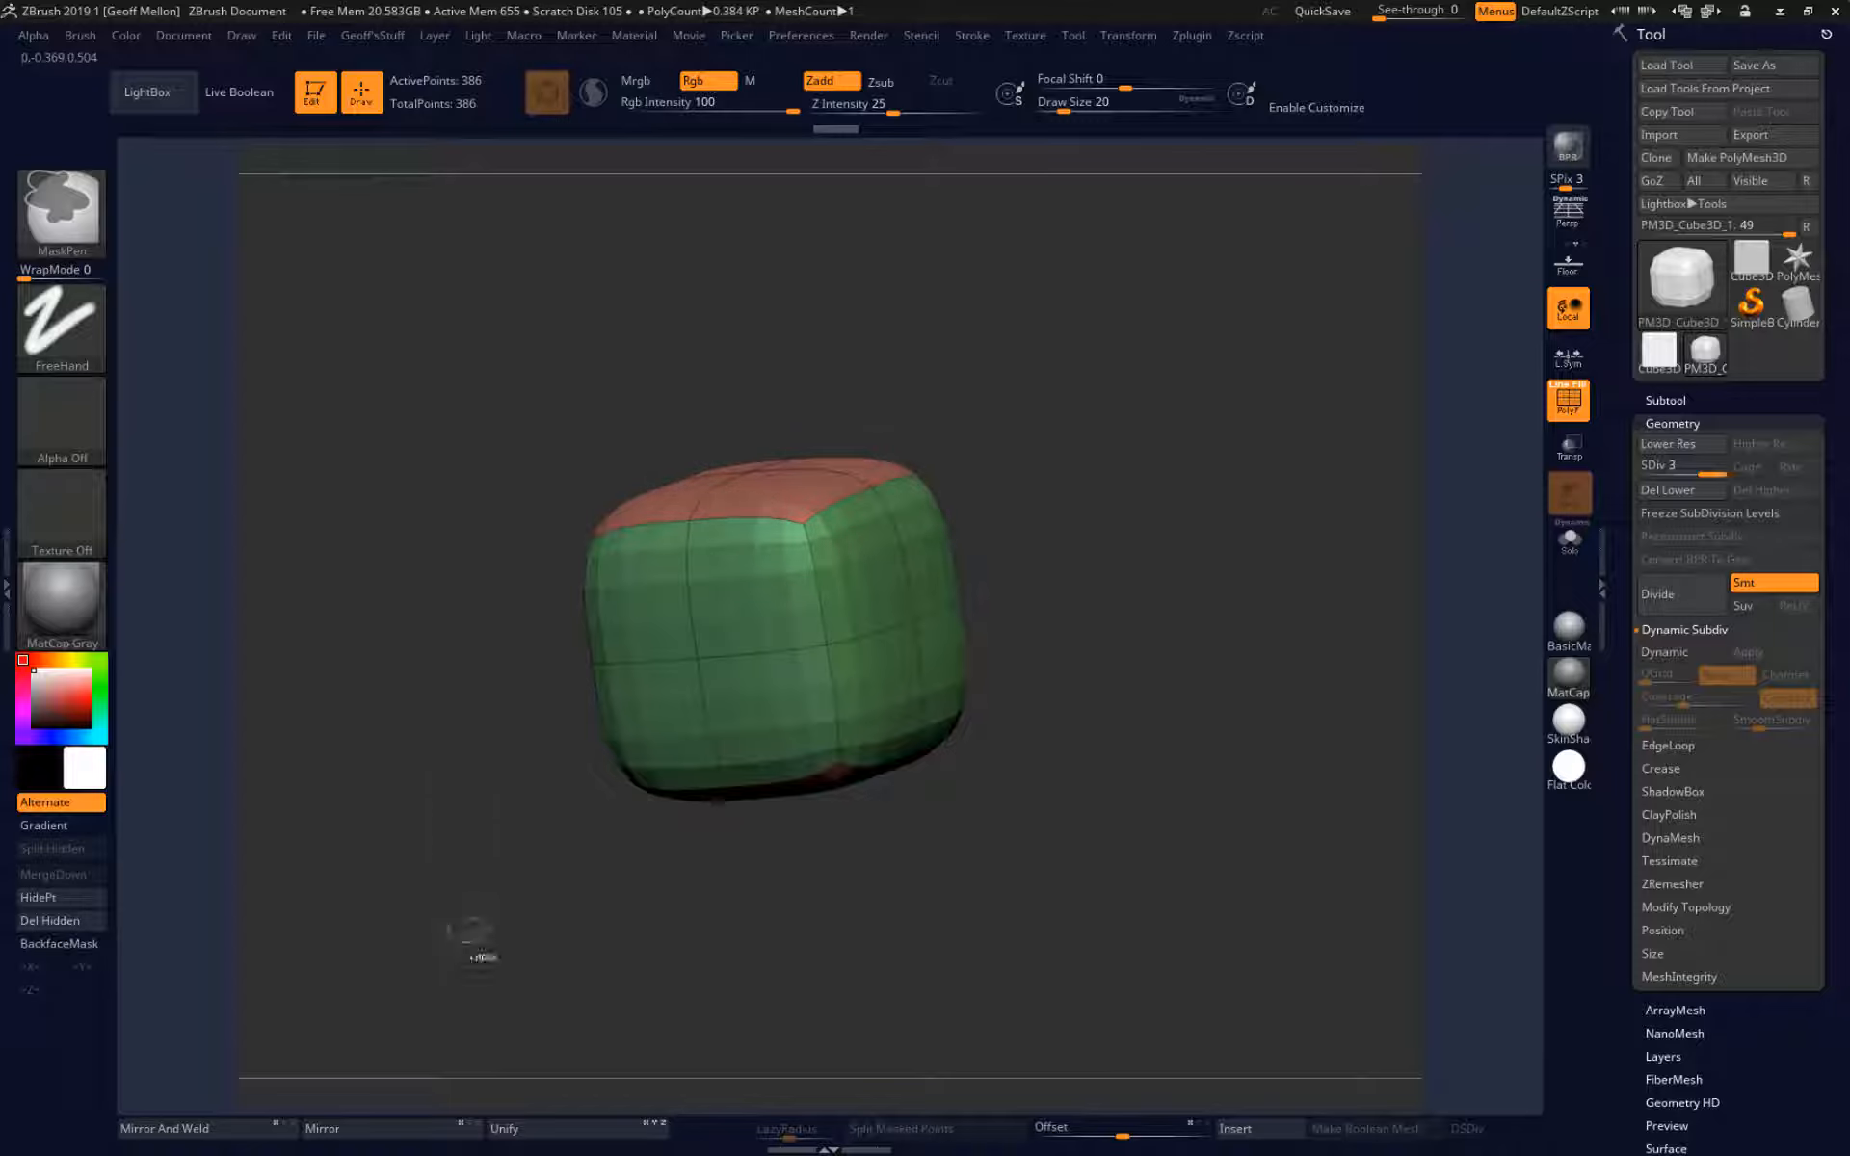
drag(652, 436, 872, 426)
drag(416, 748, 435, 727)
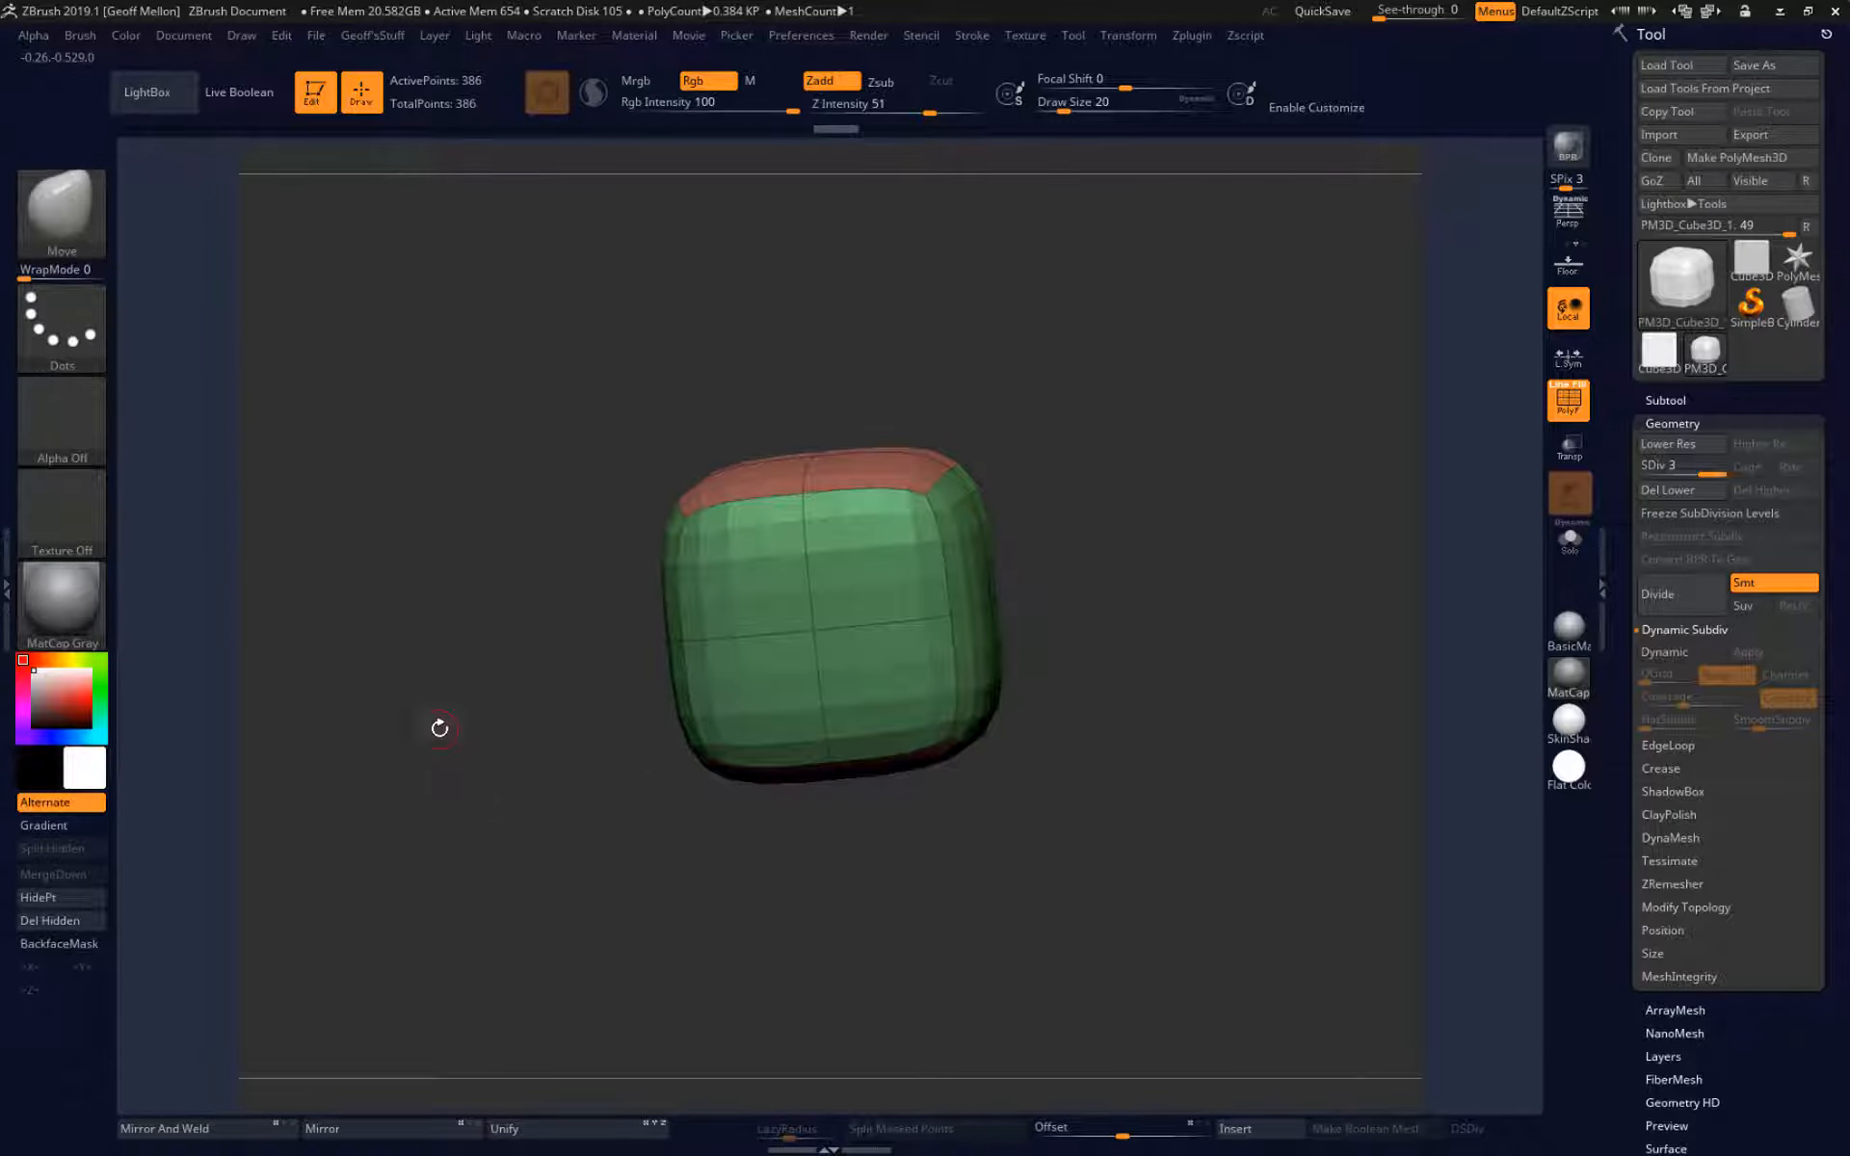
Undo the mask clearing and invert the mask so only the corner area stays unmasked.
key(ctrl+z)
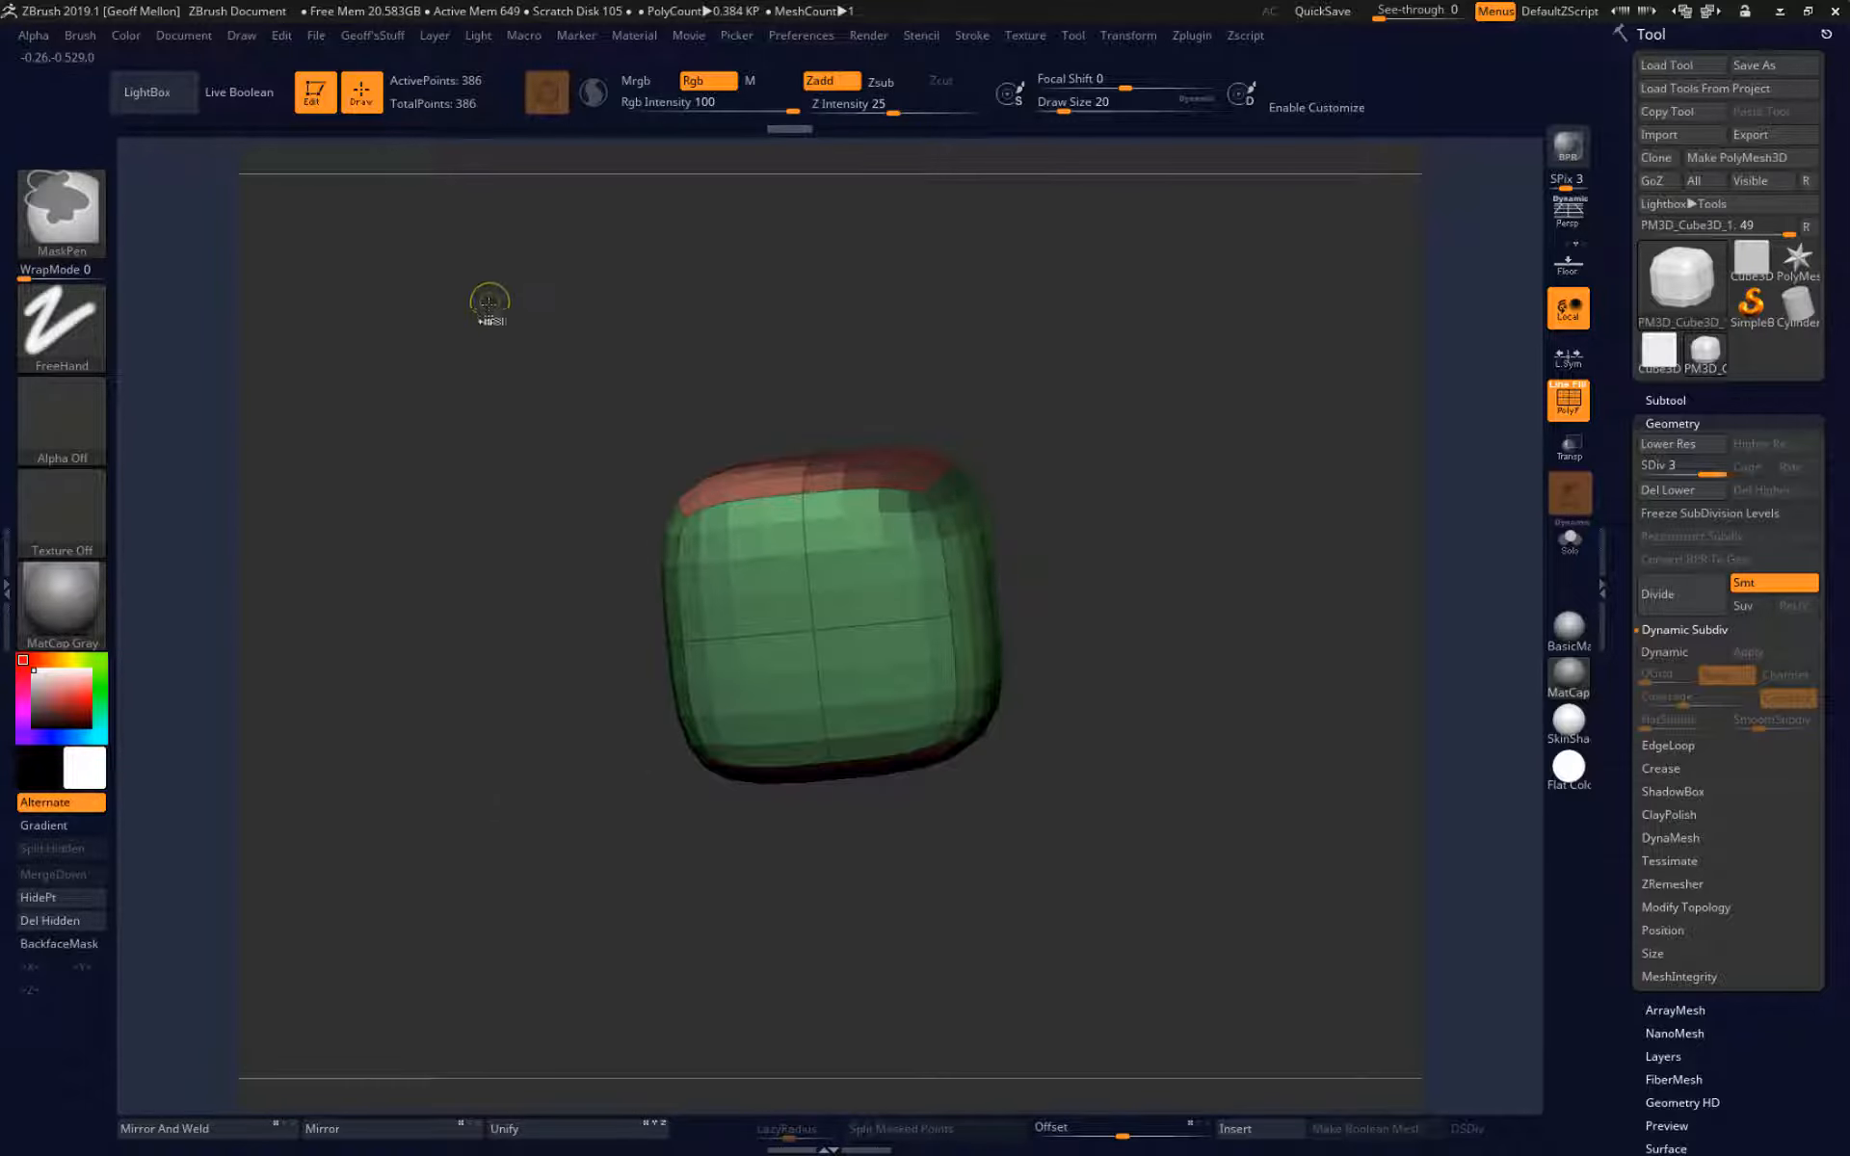
ctrl+click(498, 914)
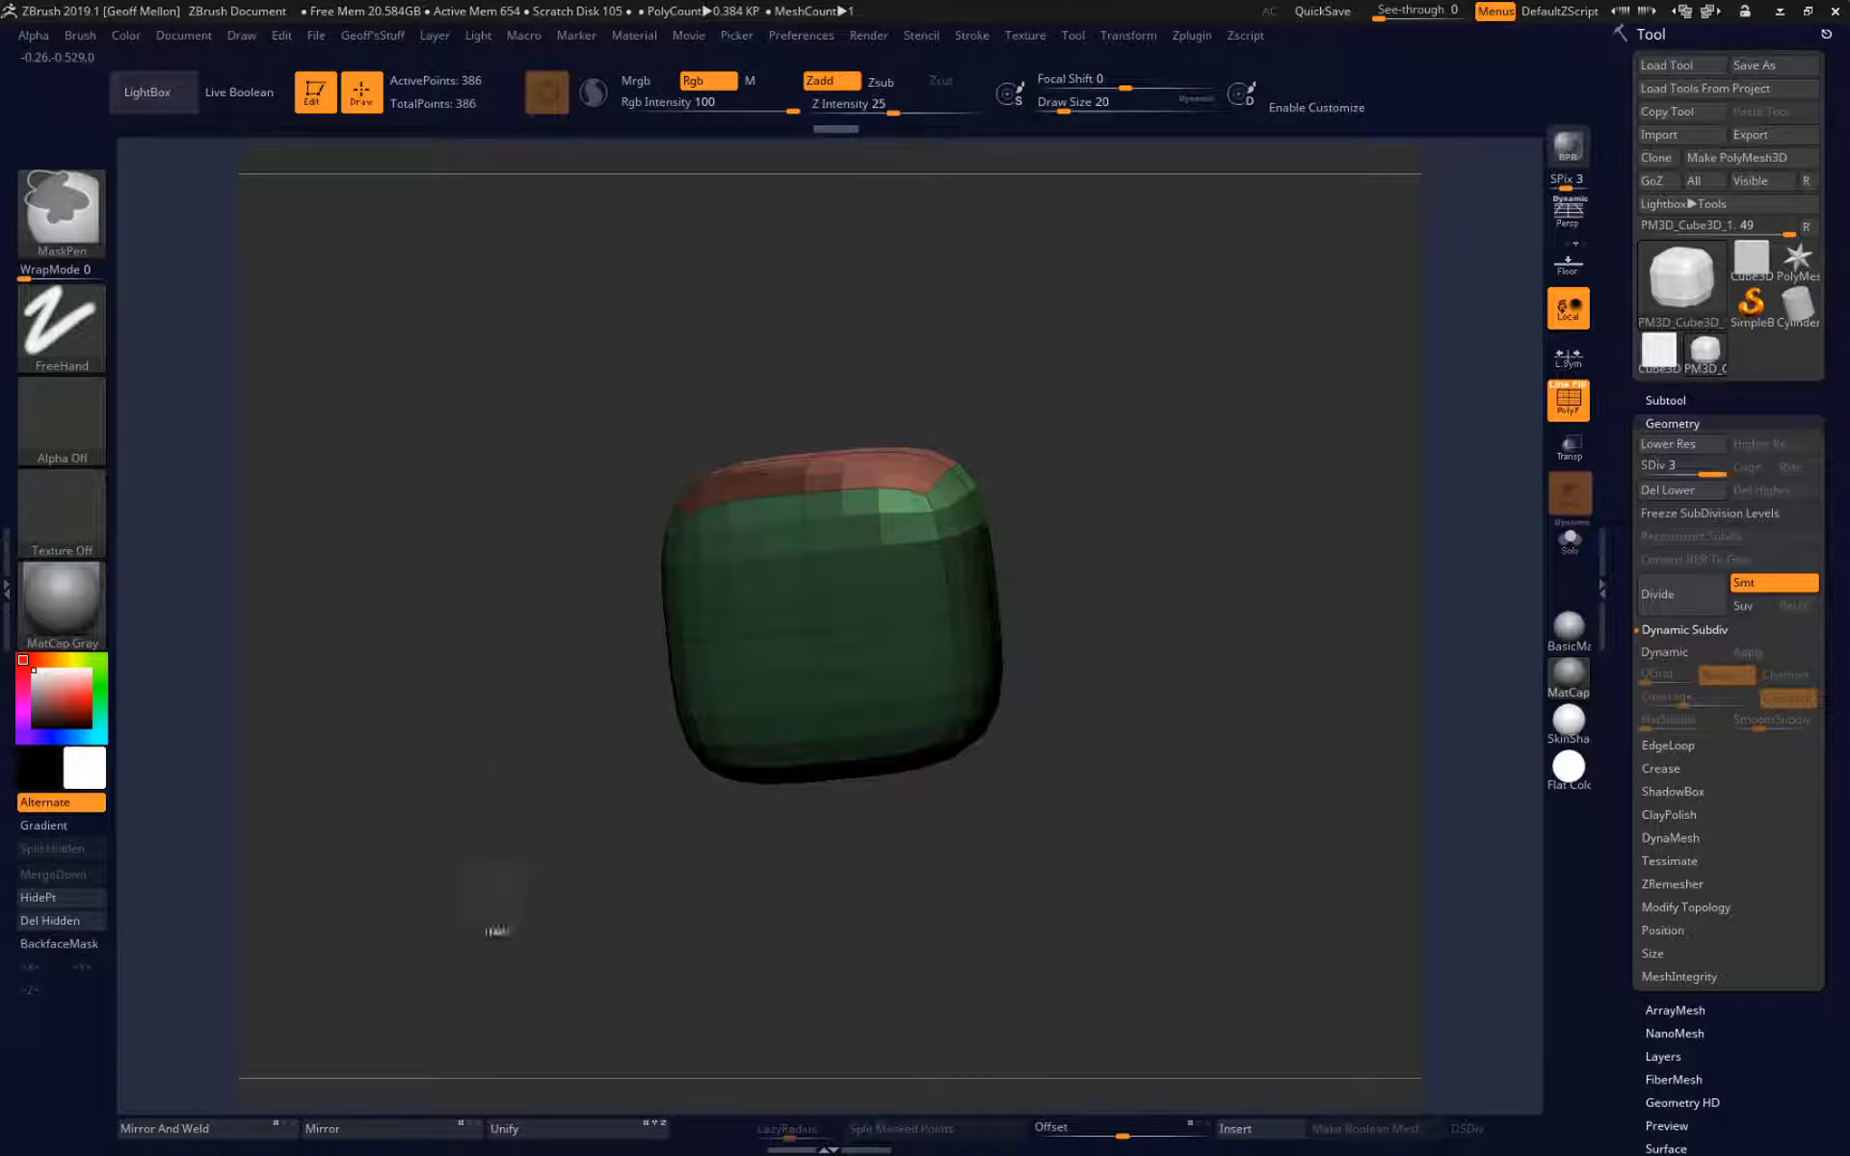
mouse_move(569, 565)
mouse_down()
mouse_move(360, 396)
mouse_move(501, 521)
mouse_move(453, 828)
mouse_move(380, 740)
mouse_move(396, 812)
mouse_up()
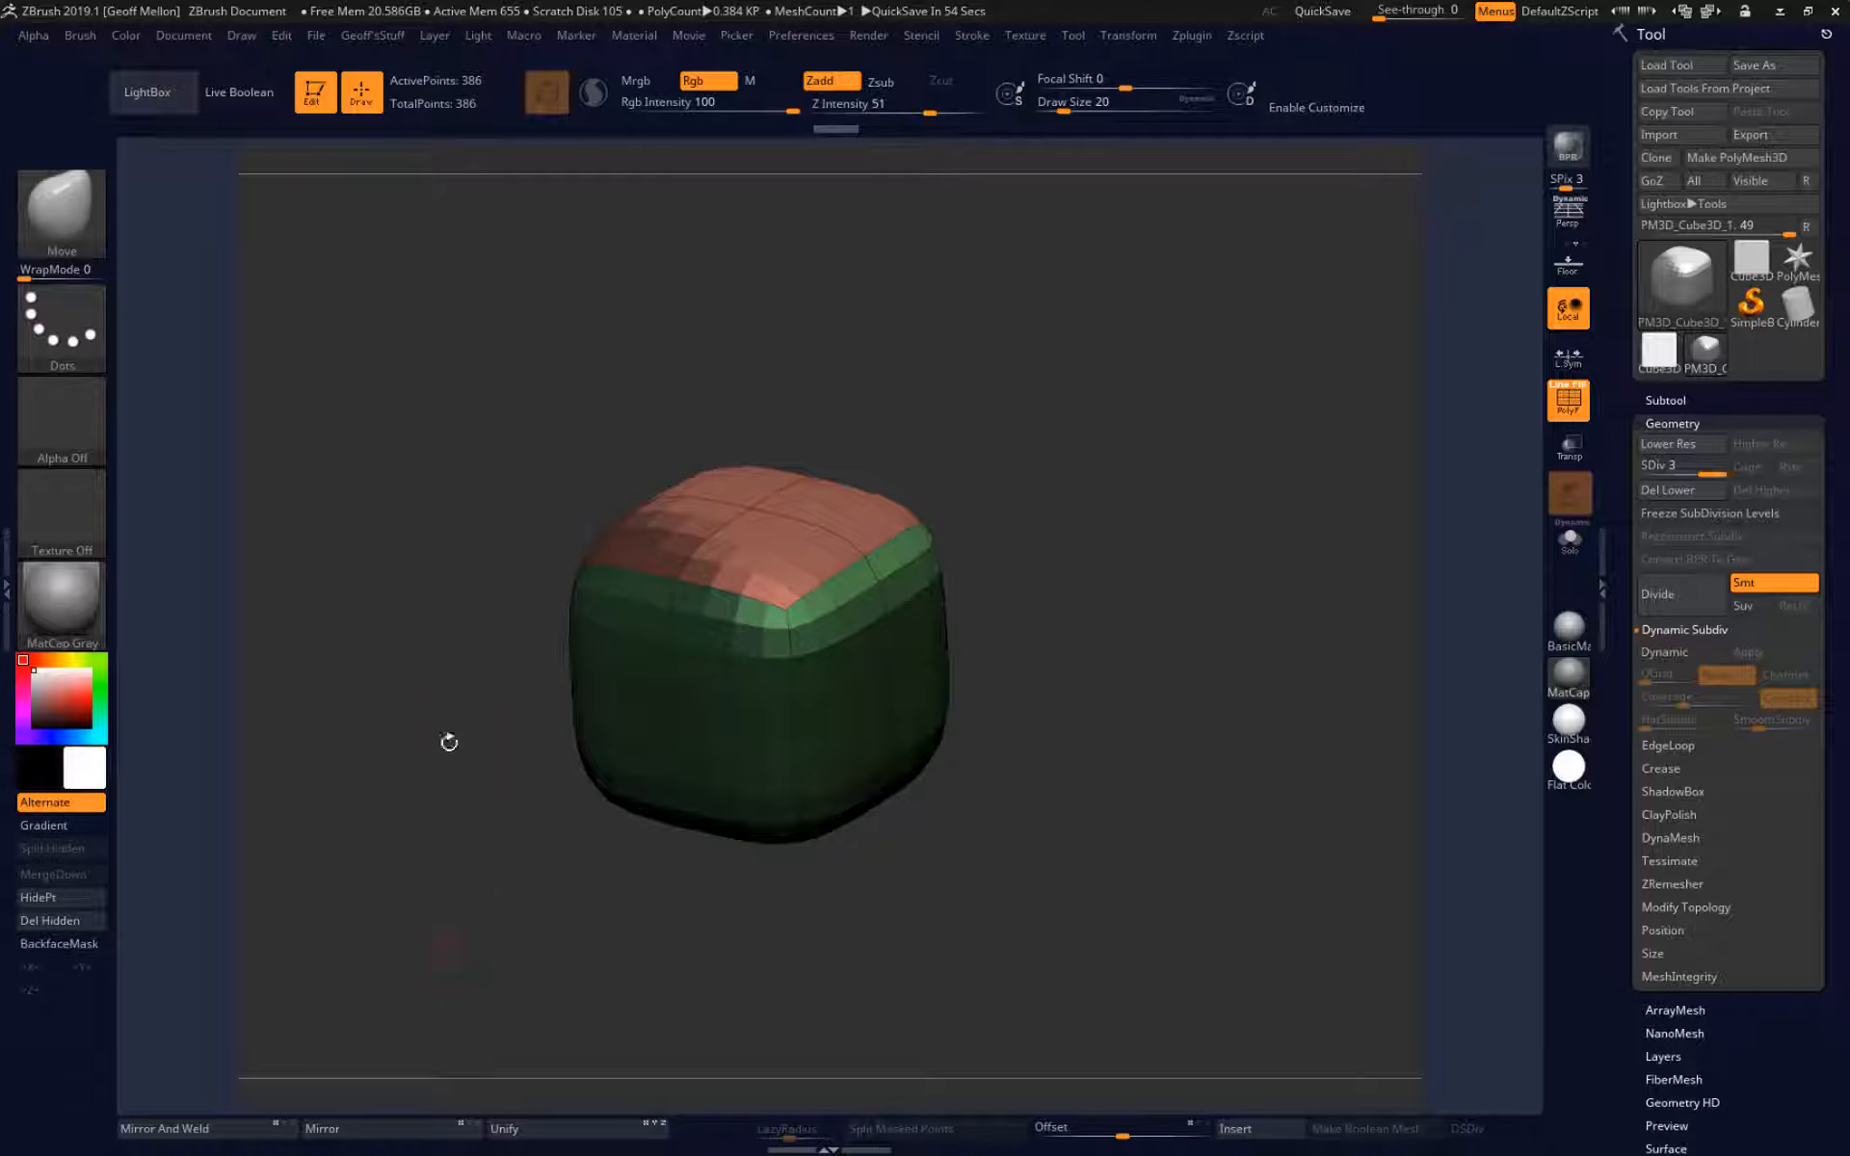
Clear the inverted mask, and step the cube down to SDiv 2 and back up to SDiv 3.
mouse_move(437, 309)
ctrl+mouse_down()
mouse_move(436, 548)
mouse_move(414, 558)
mouse_move(361, 833)
ctrl+mouse_up()
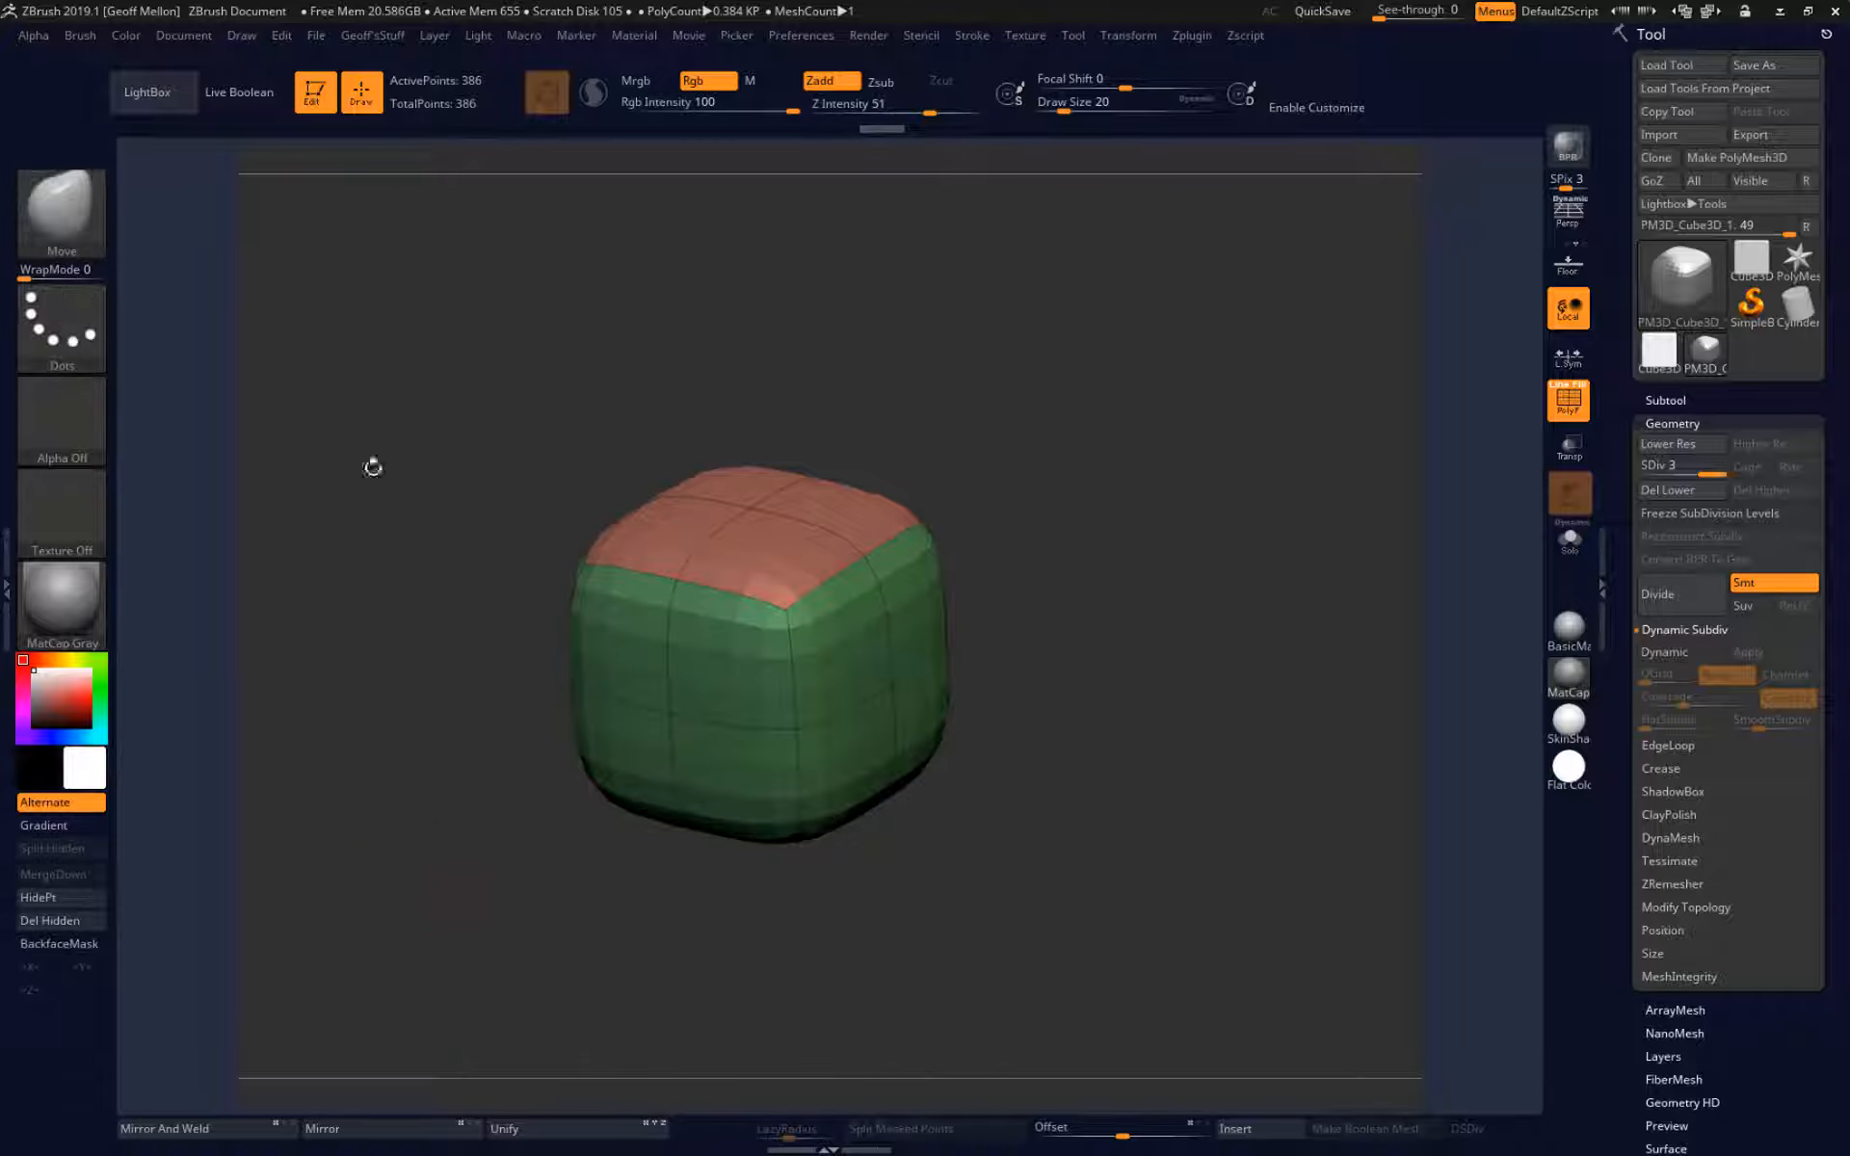
key(shift+d)
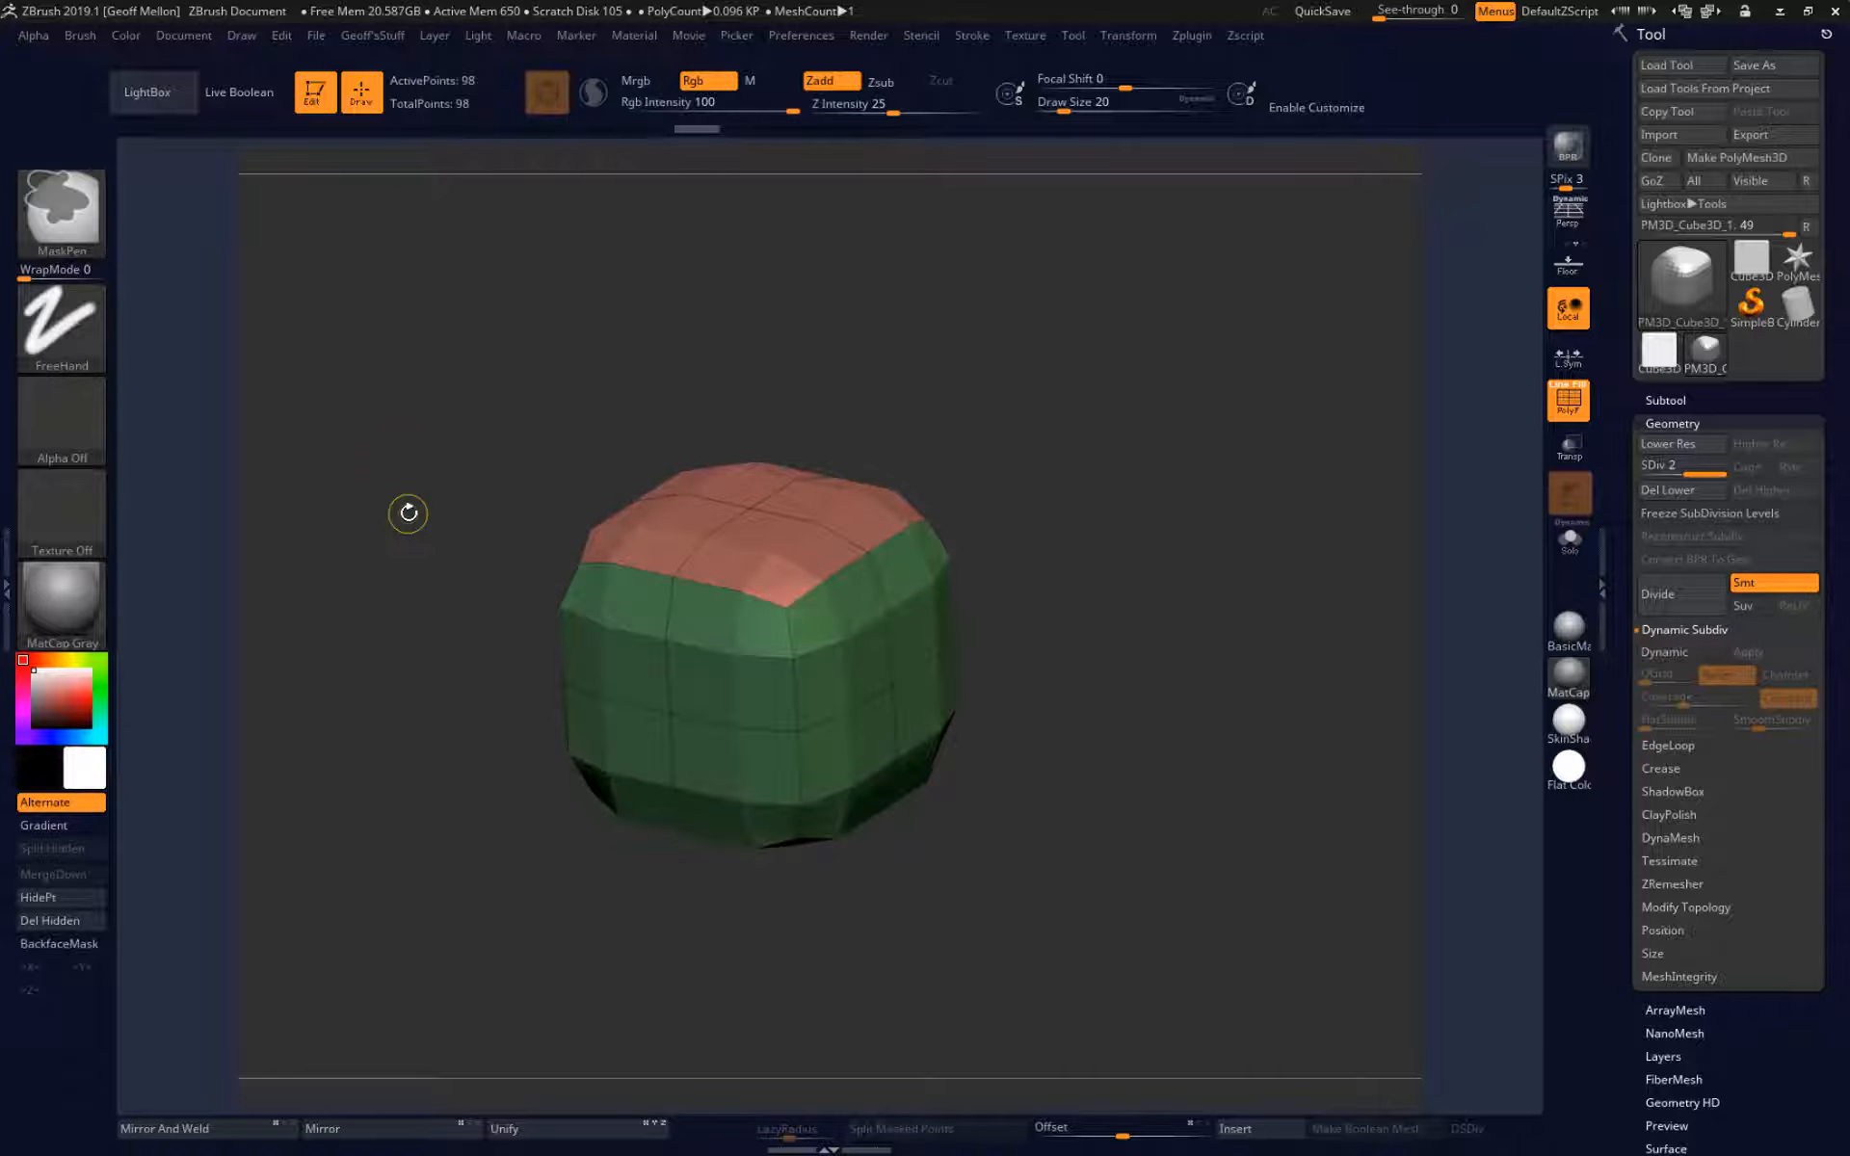
key(d)
drag(409, 513, 374, 604)
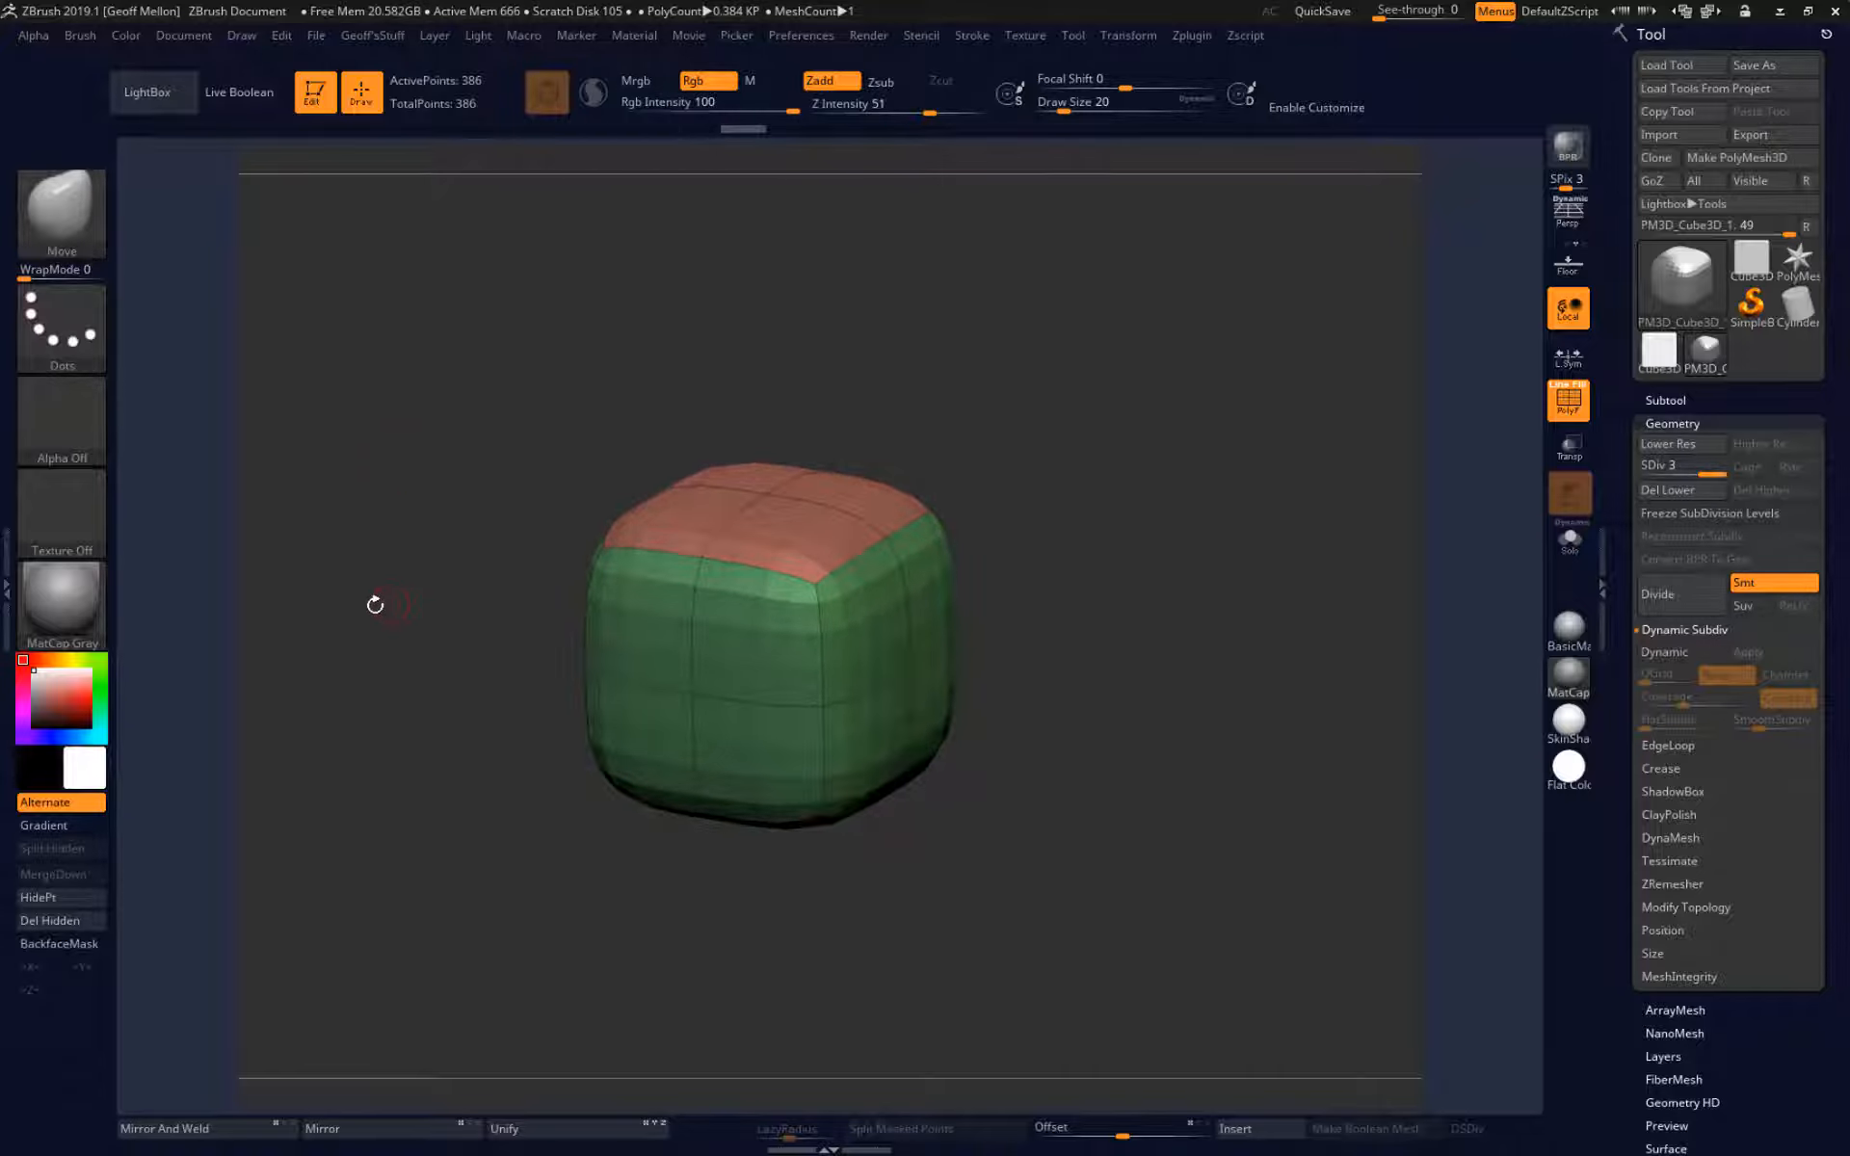
Isolate the left strip of the subdivided cube and restore the full mesh, and hide the cube's left portion instead.
ctrl+shift+drag(466, 302, 674, 969)
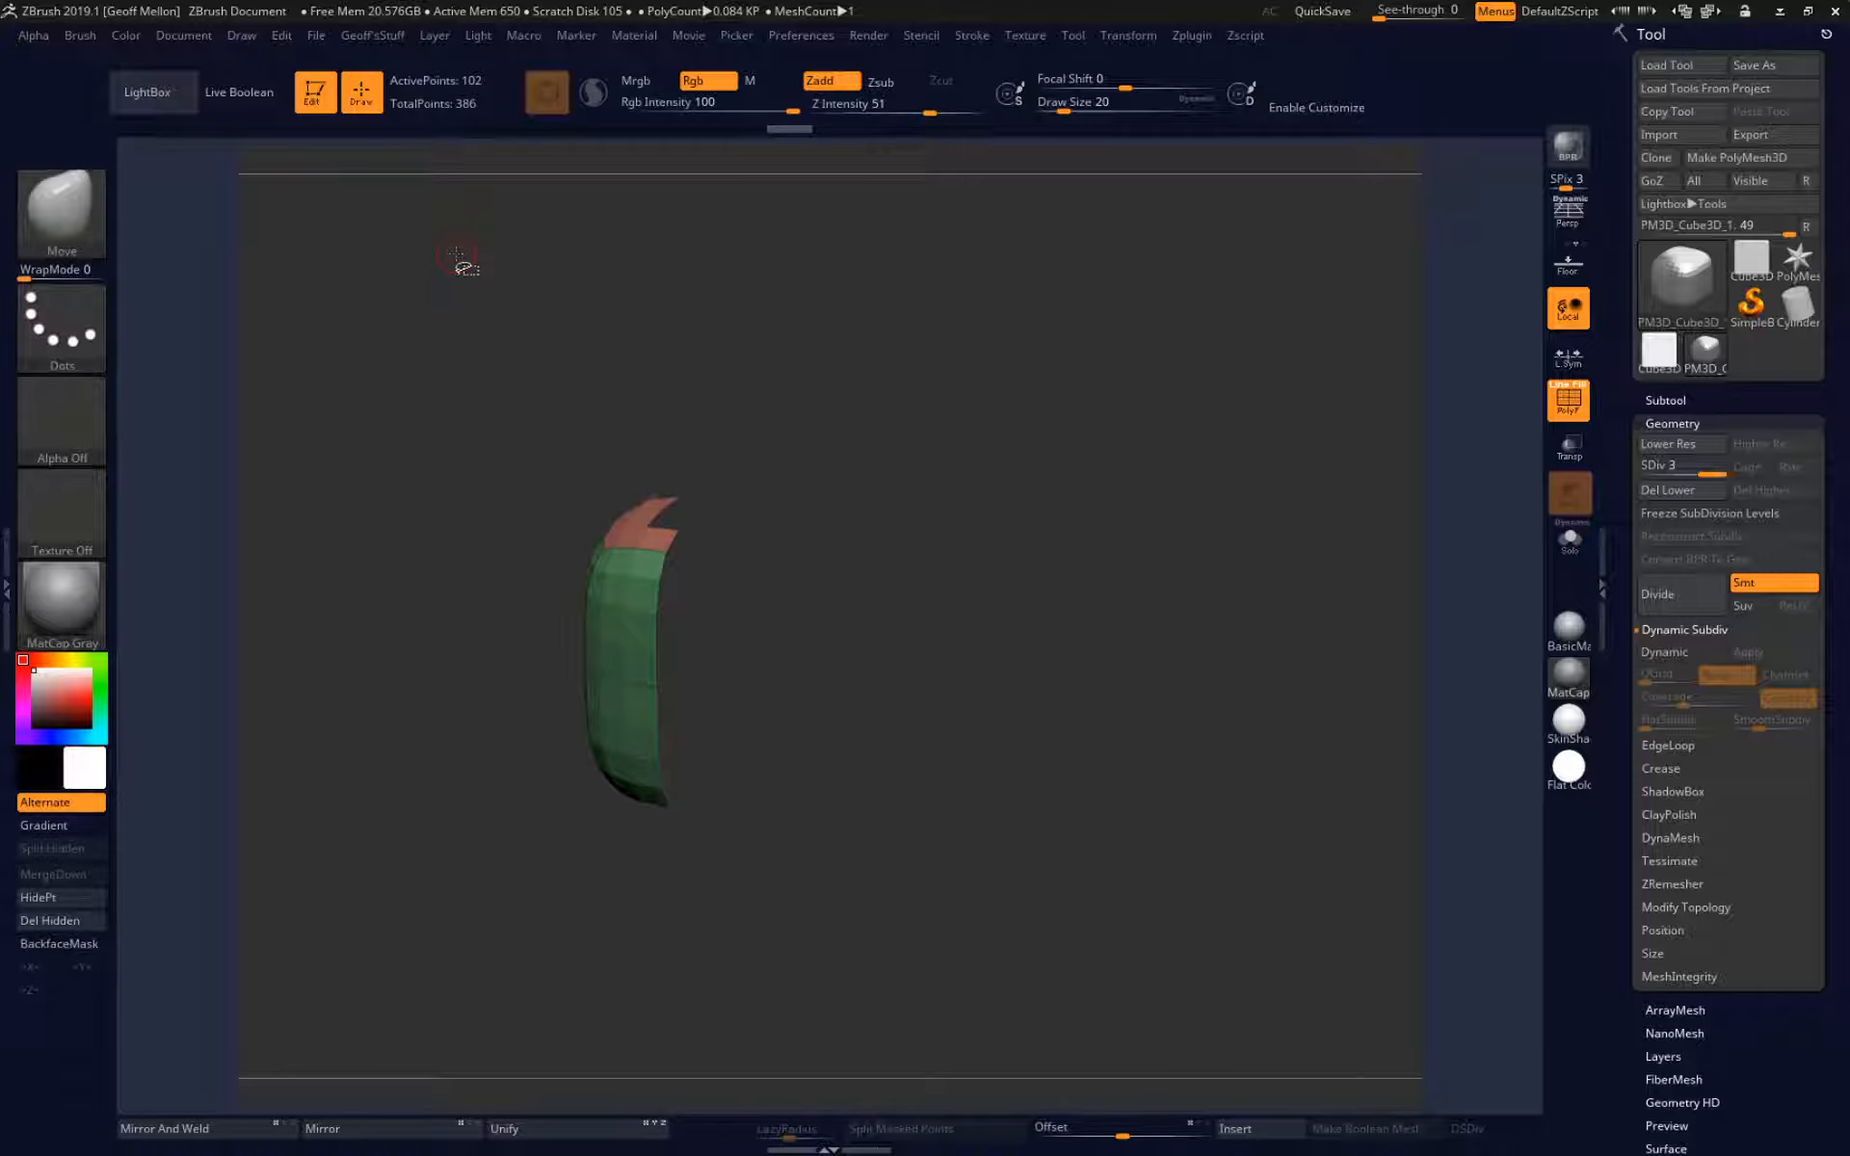
ctrl+shift+click(456, 254)
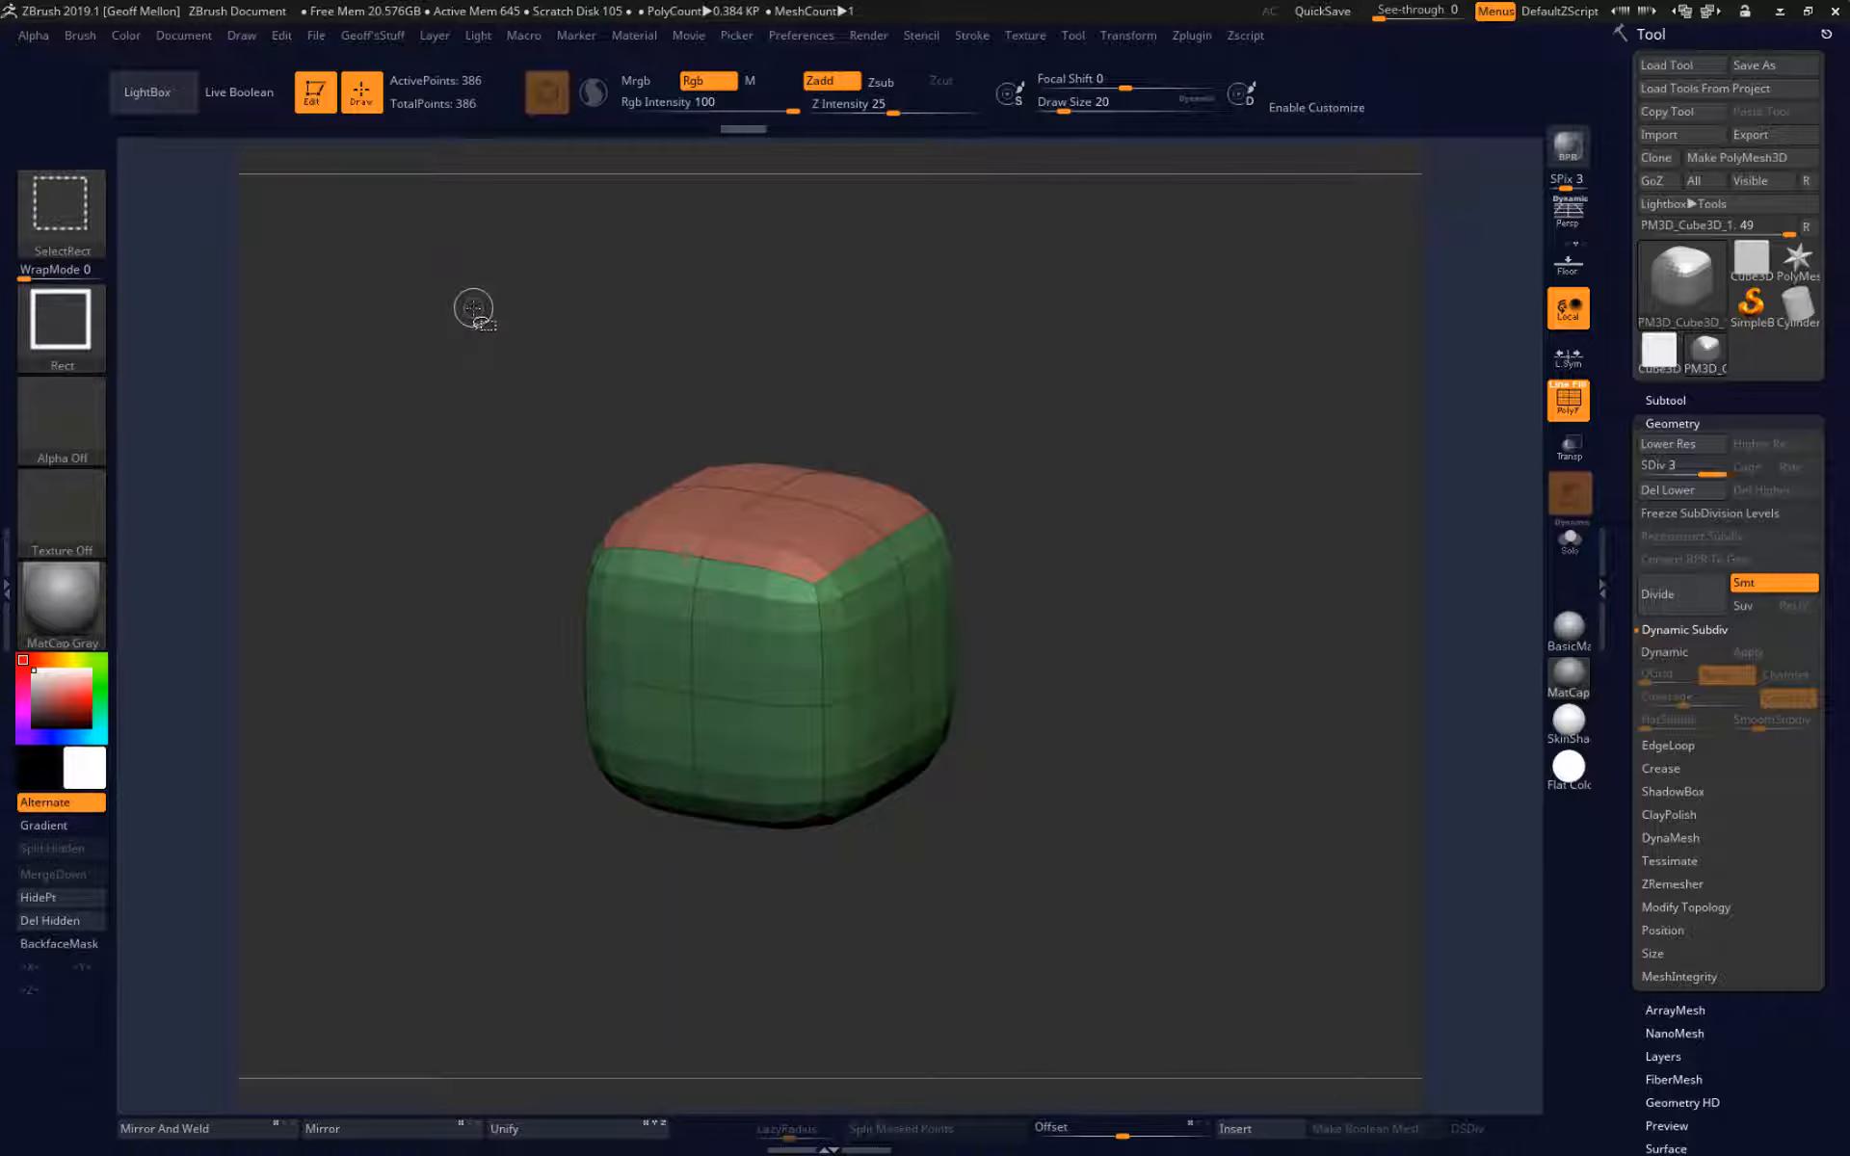
ctrl+alt+shift+drag(488, 289, 682, 957)
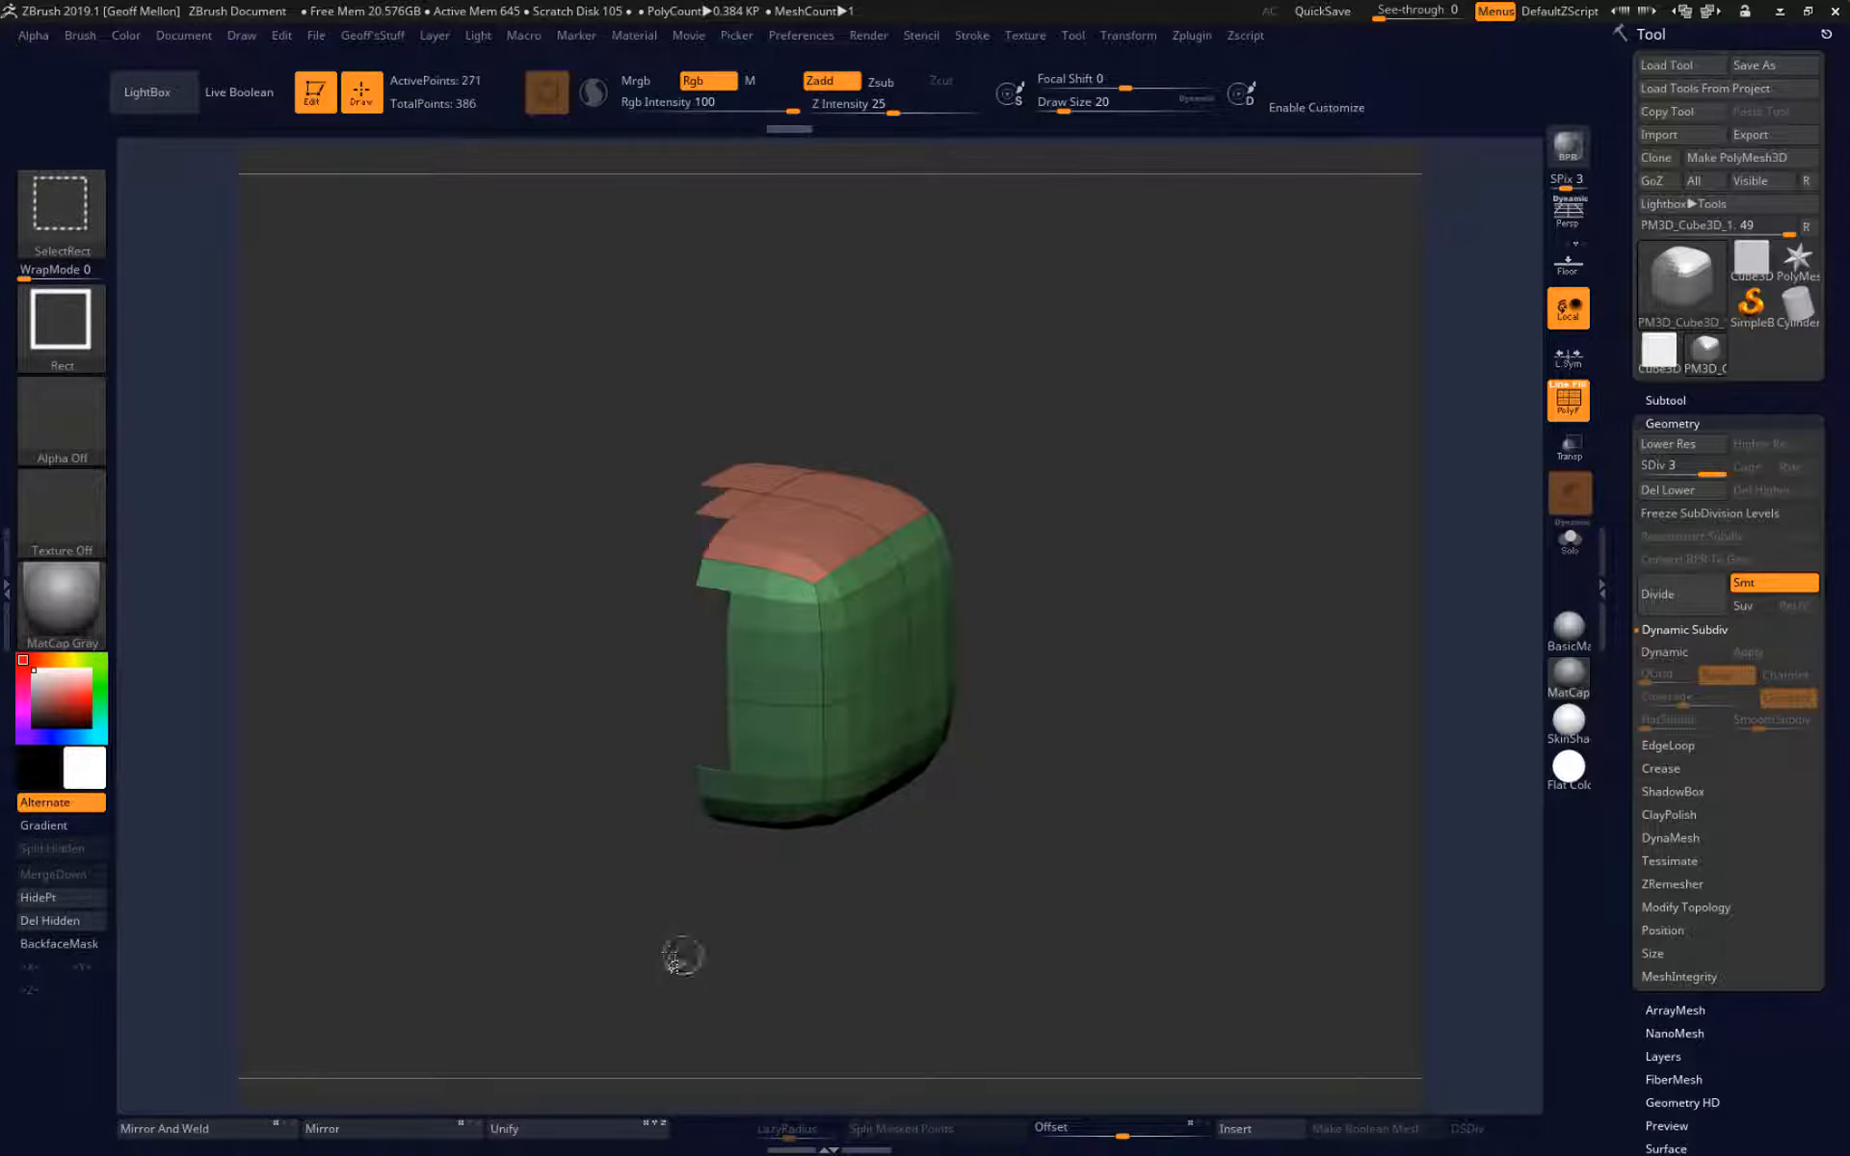
mouse_move(426, 694)
mouse_down()
mouse_move(476, 701)
mouse_move(319, 738)
mouse_up()
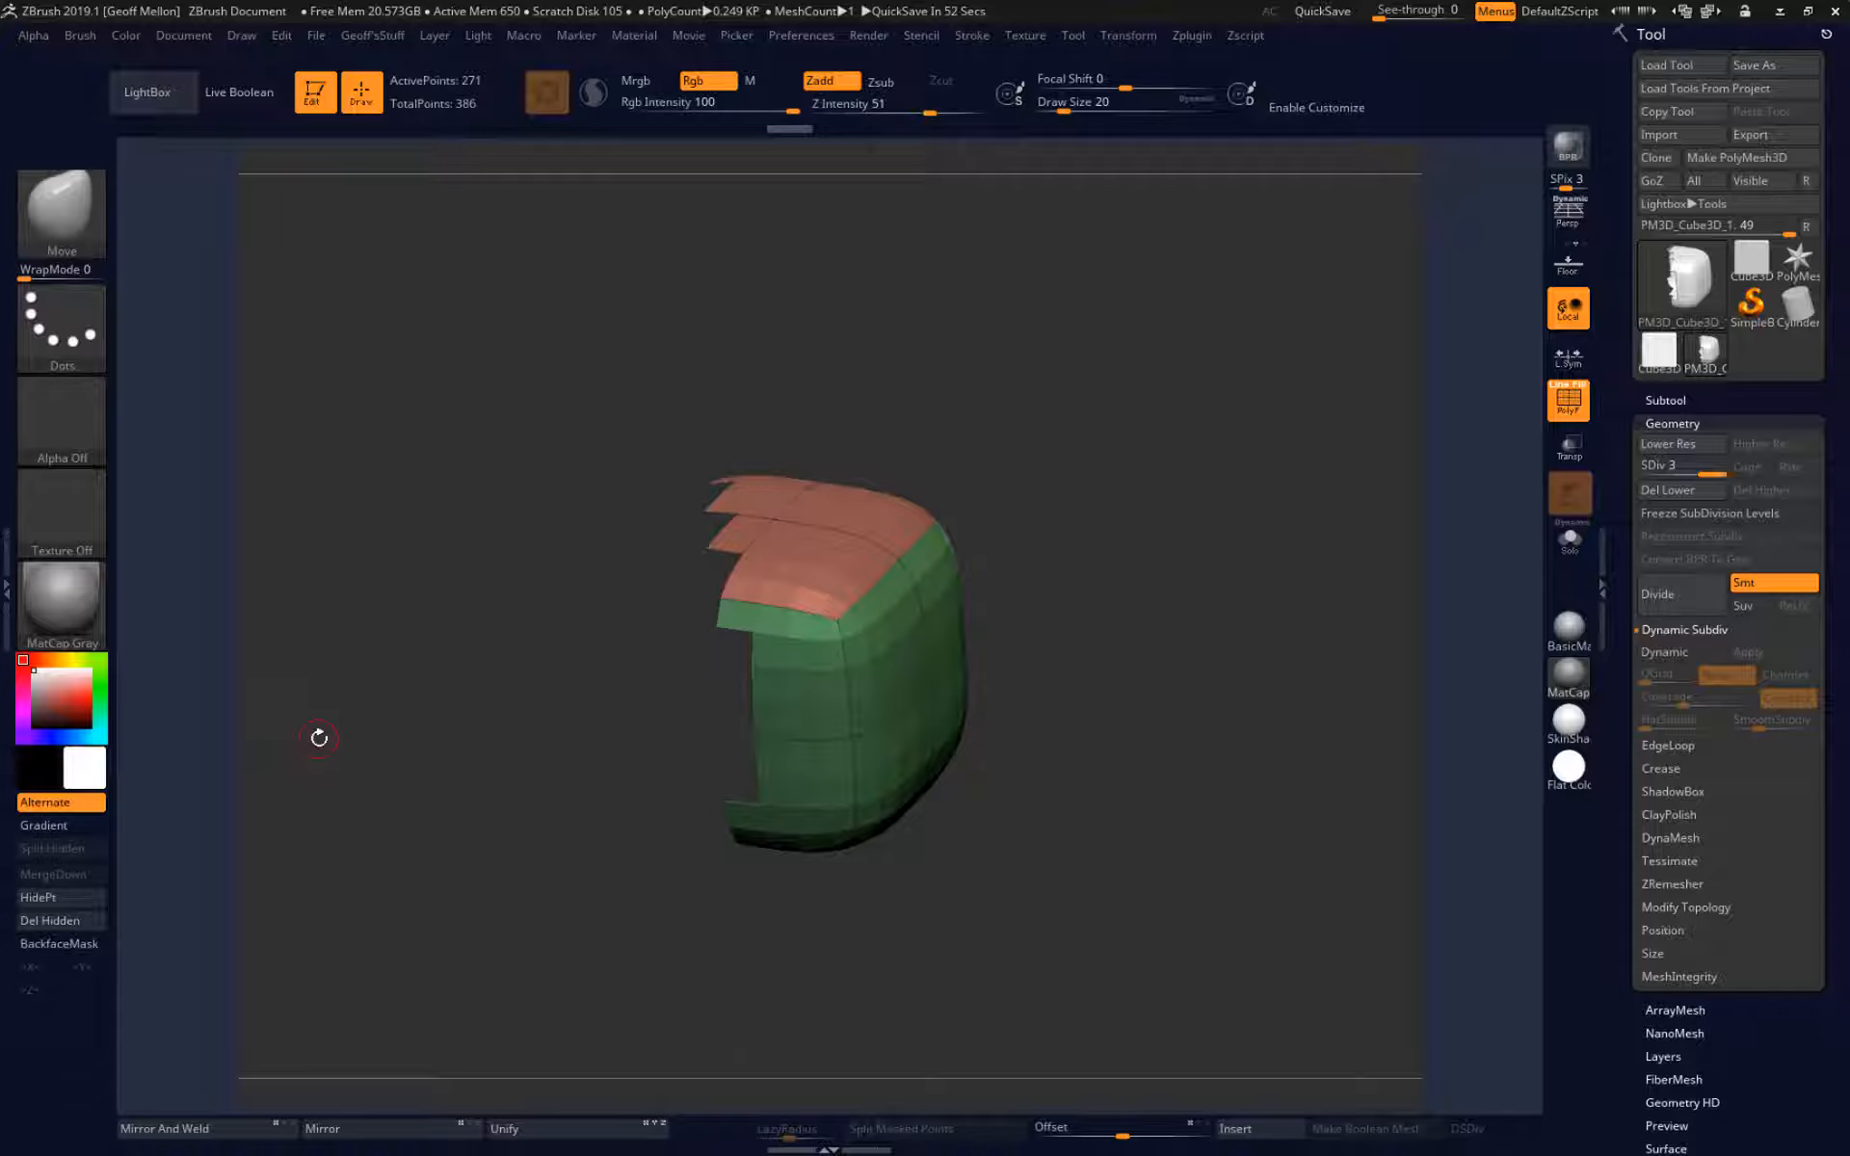
Swap the cube's visible and hidden parts, and unhide the complete cube.
key(ctrl)
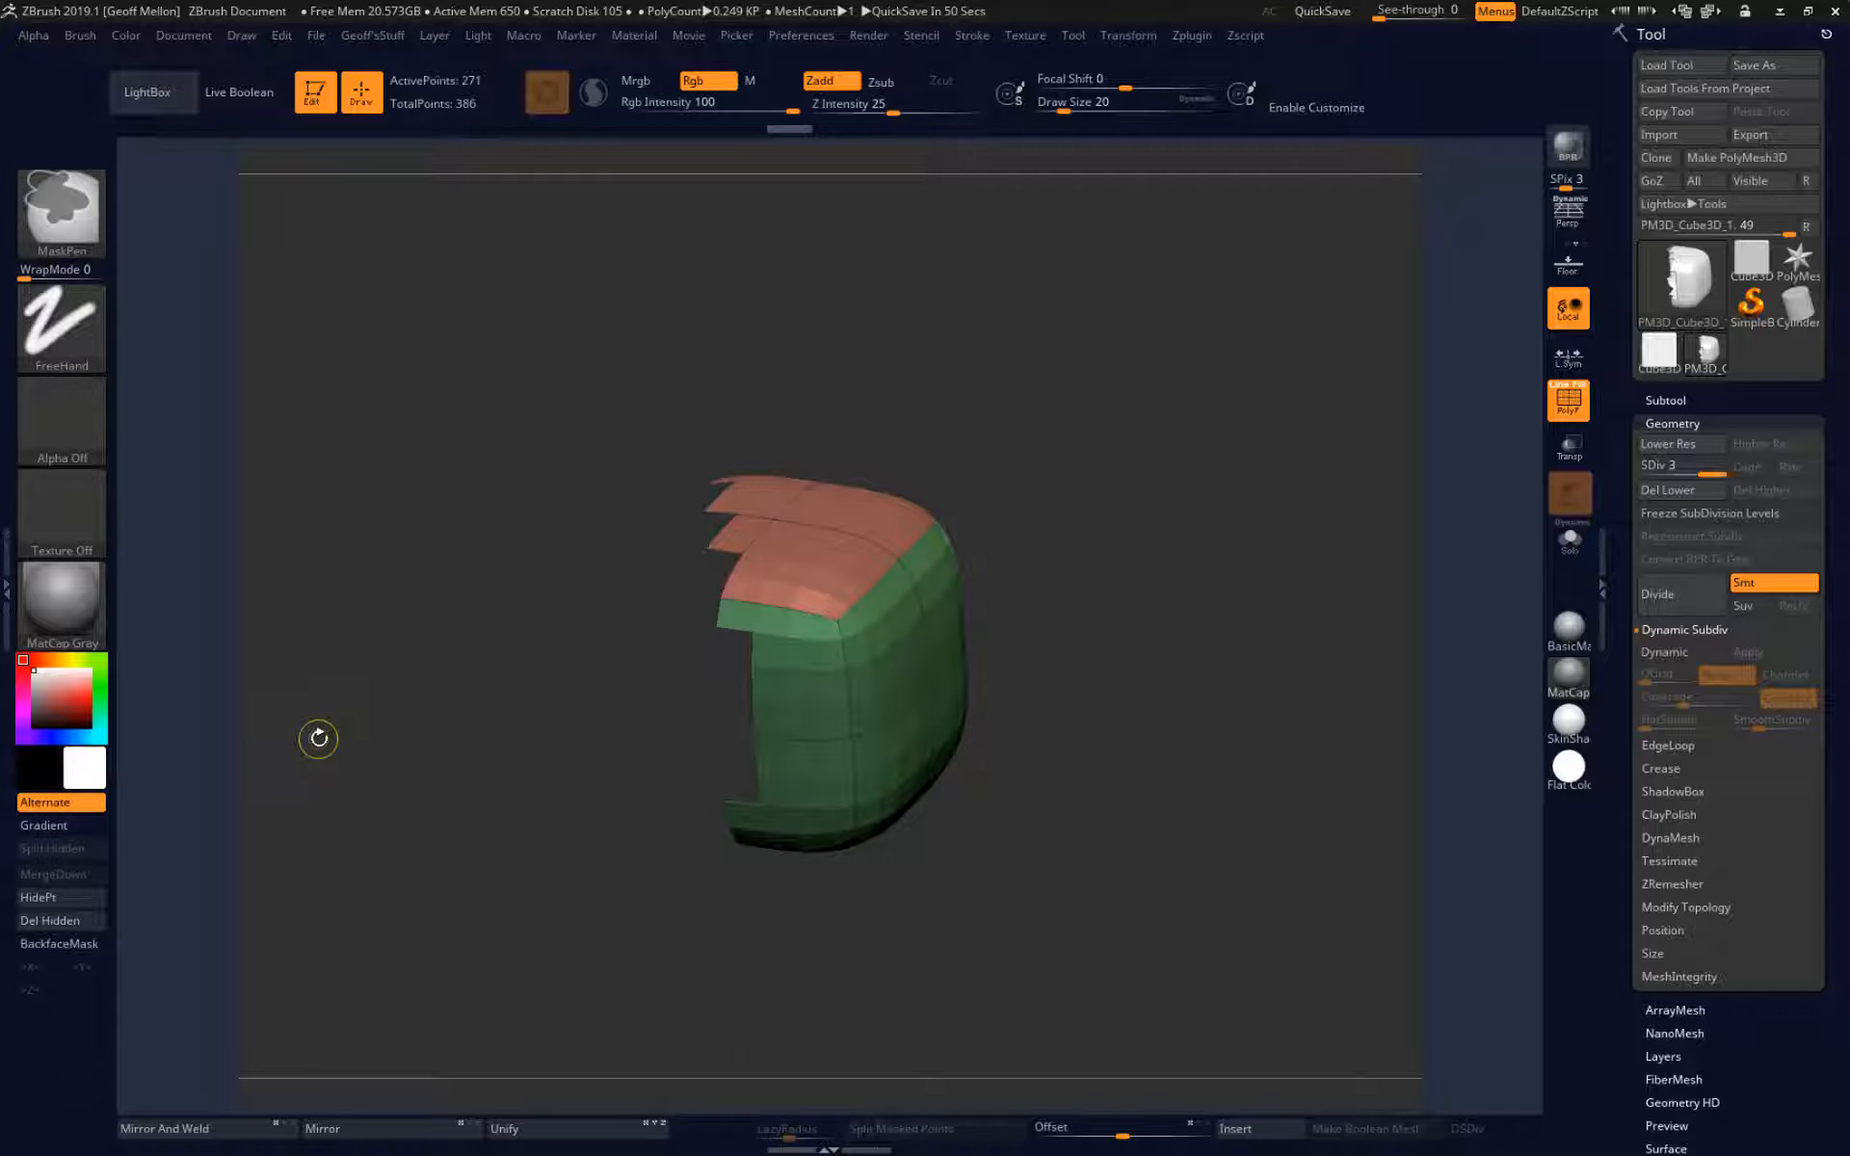
ctrl+shift+click(392, 523)
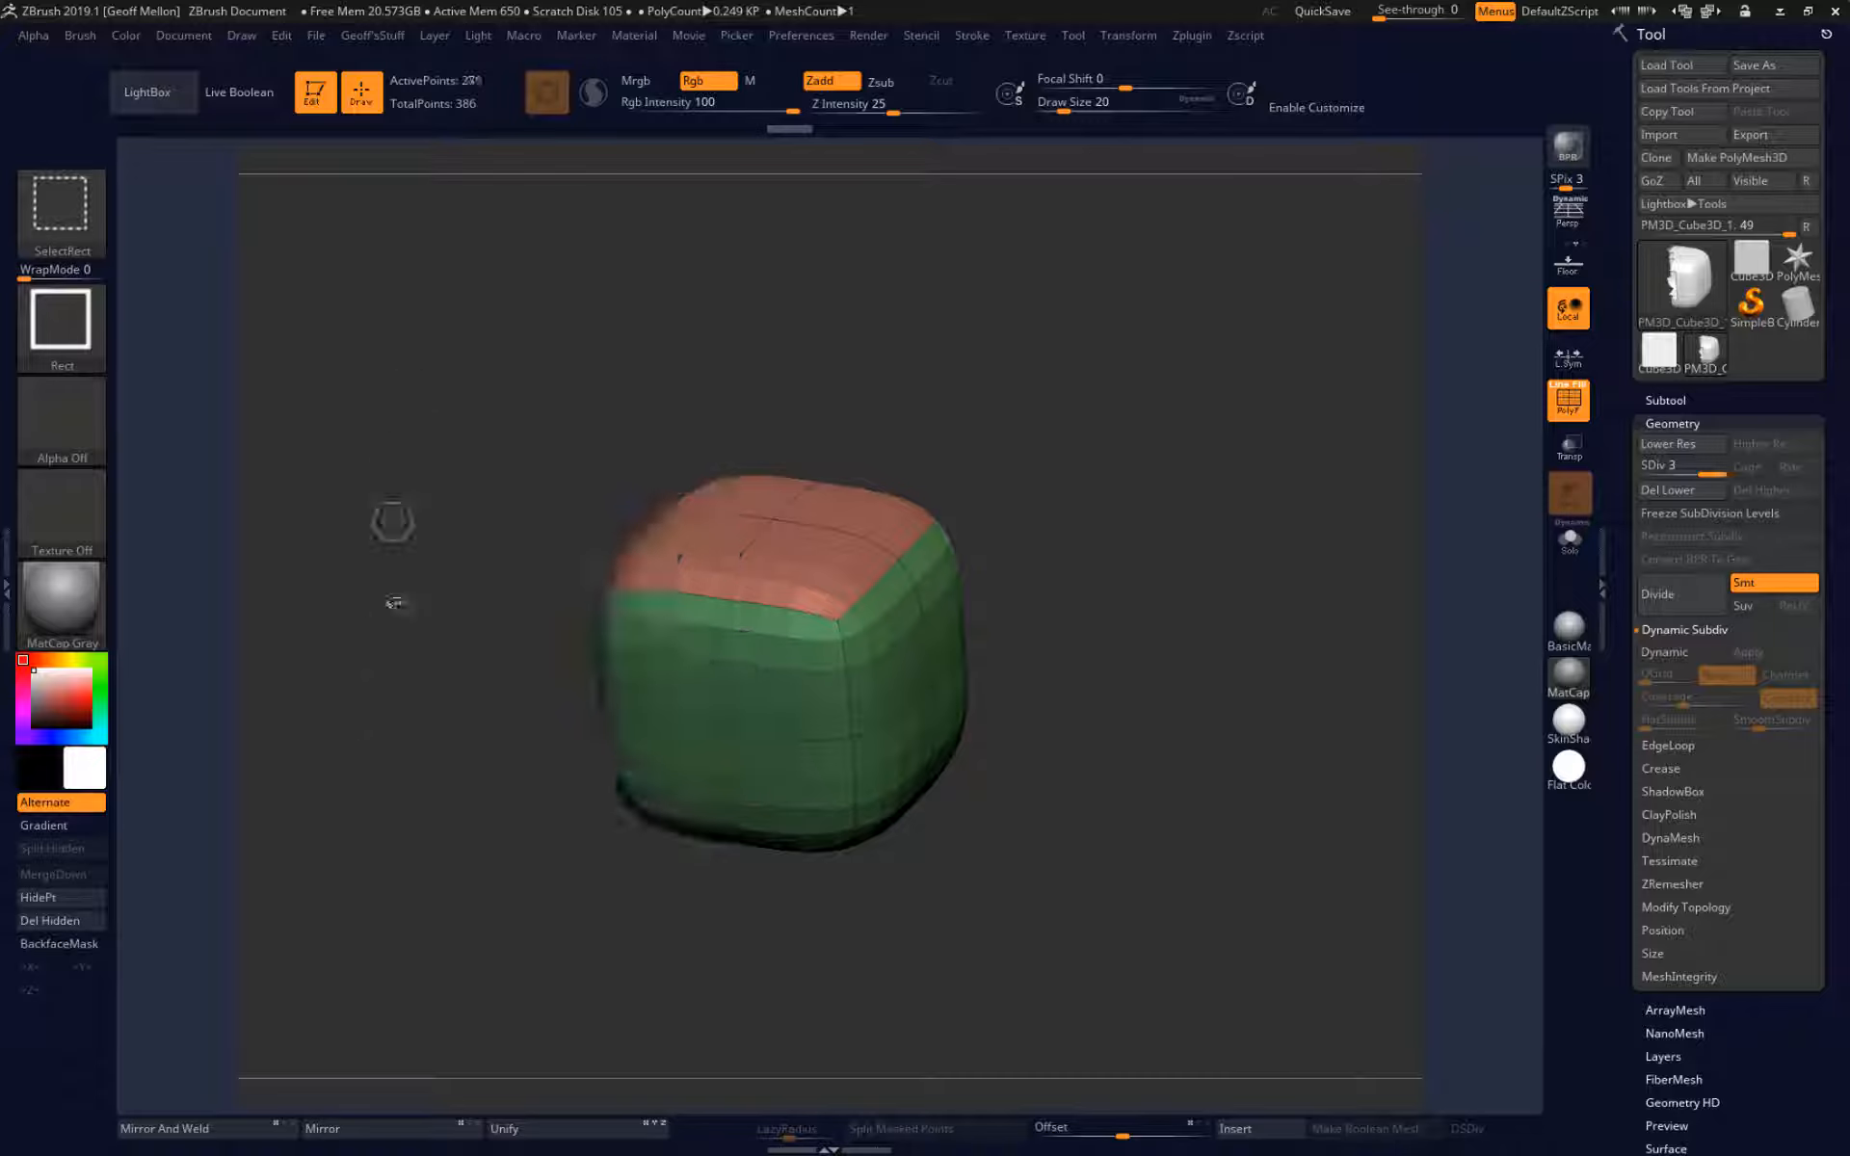
click(372, 1129)
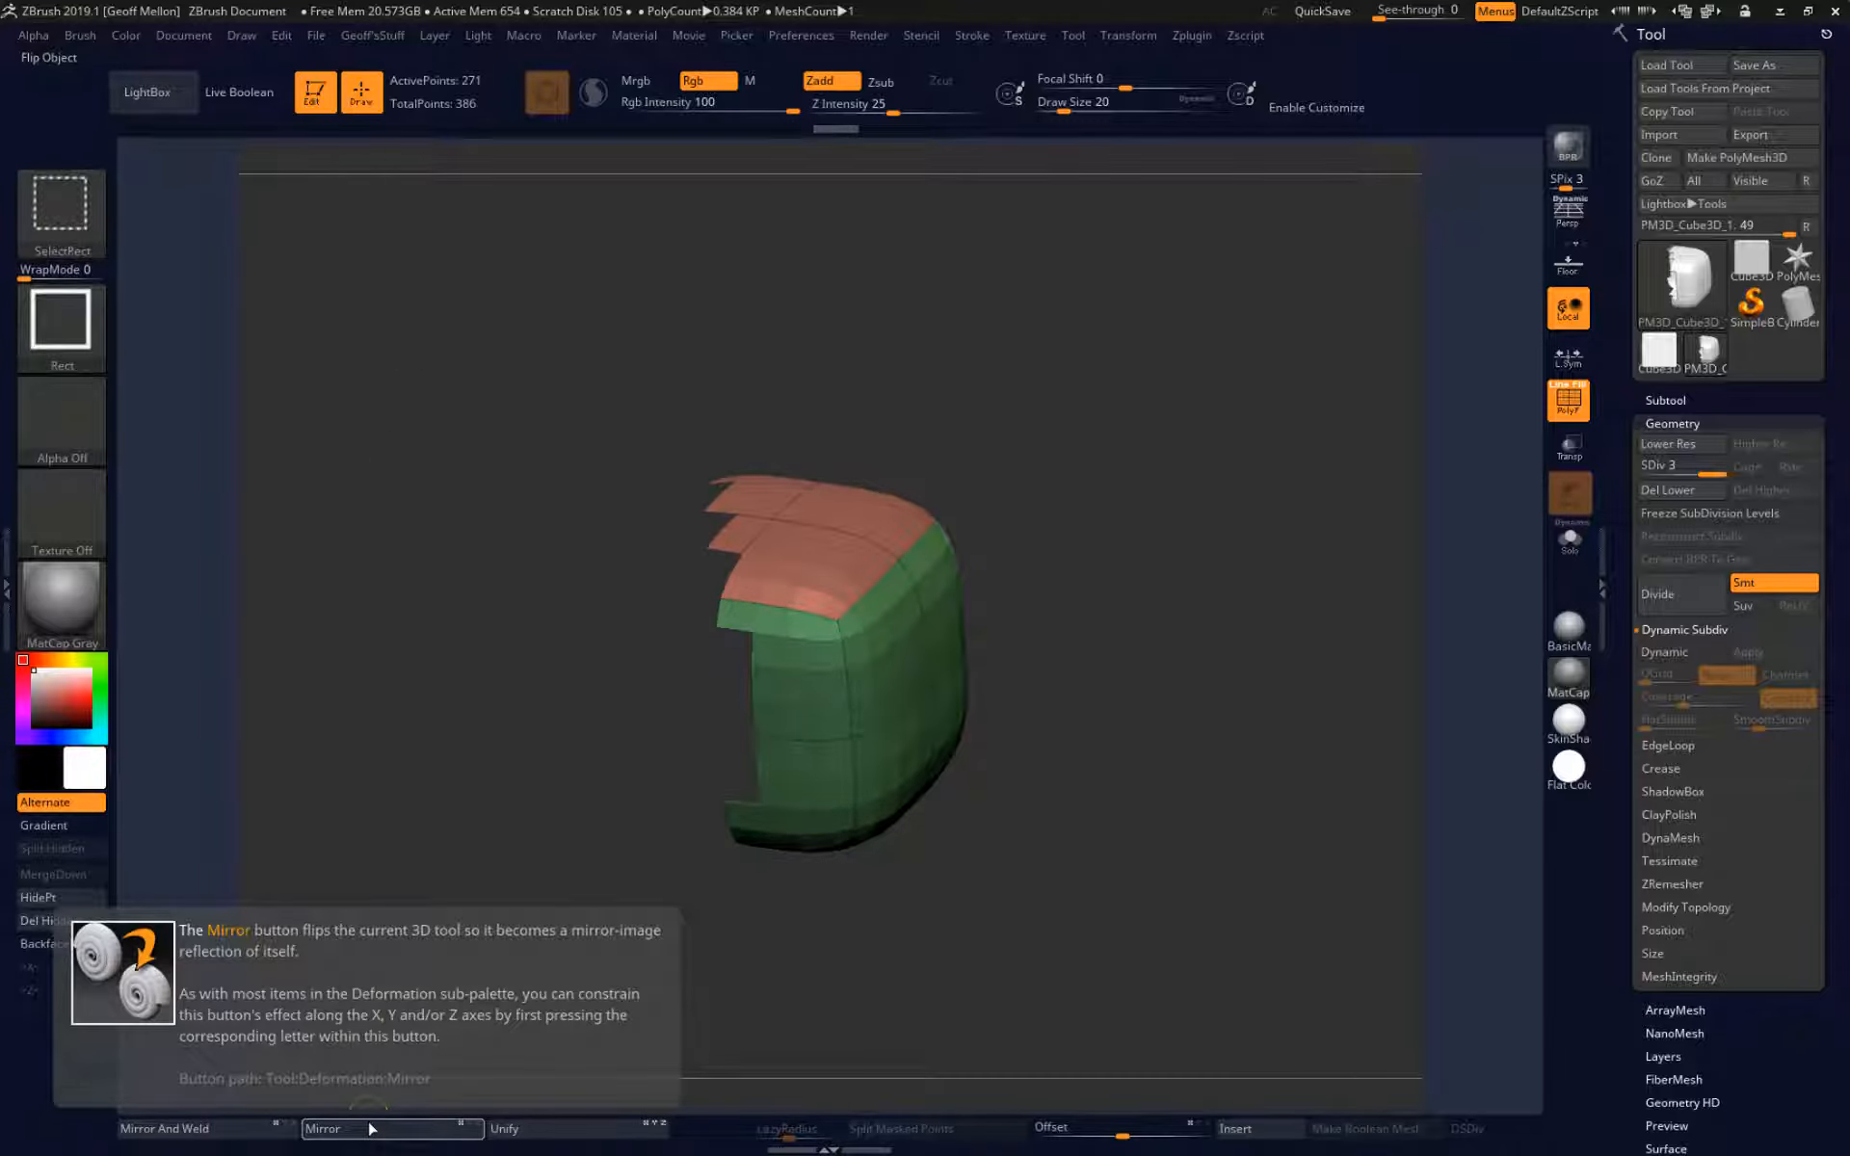
ctrl+shift+drag(501, 282, 403, 949)
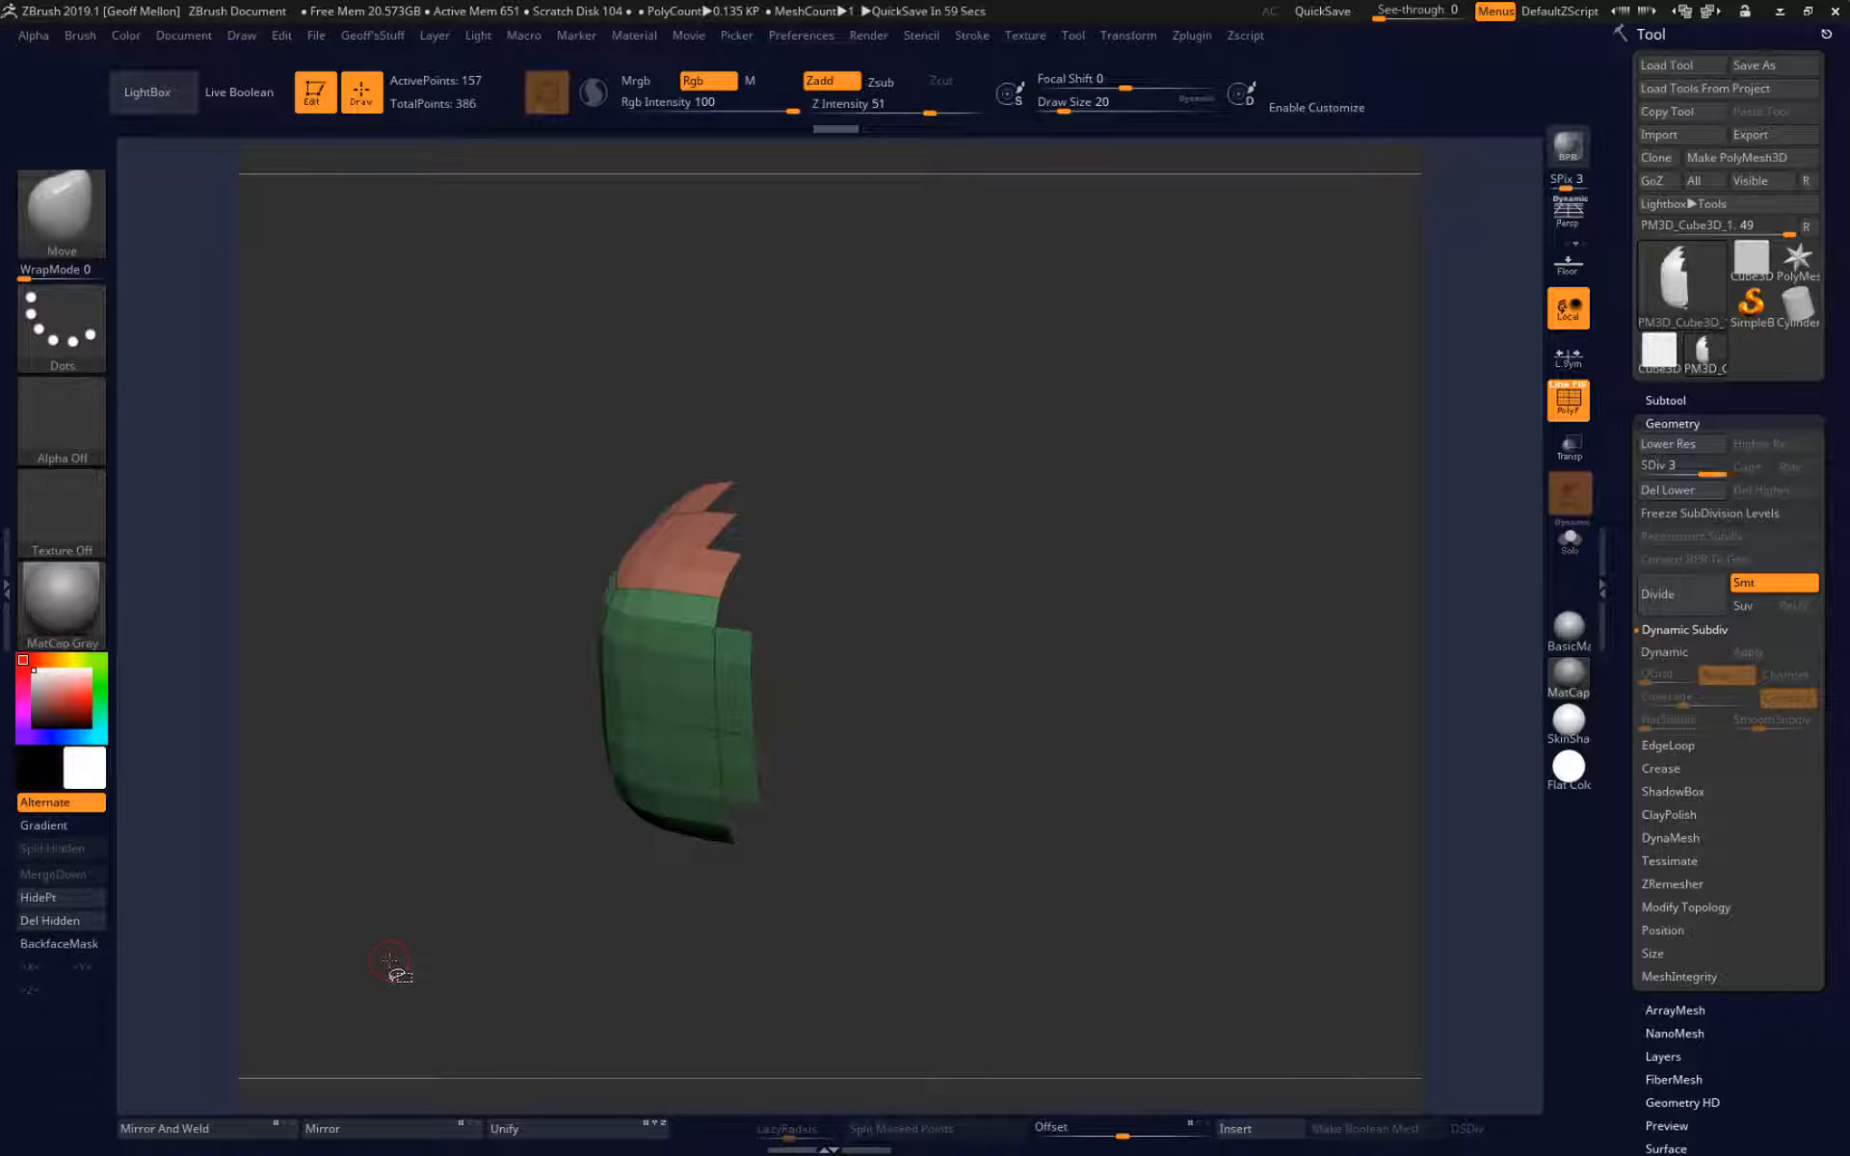
ctrl+shift+click(390, 961)
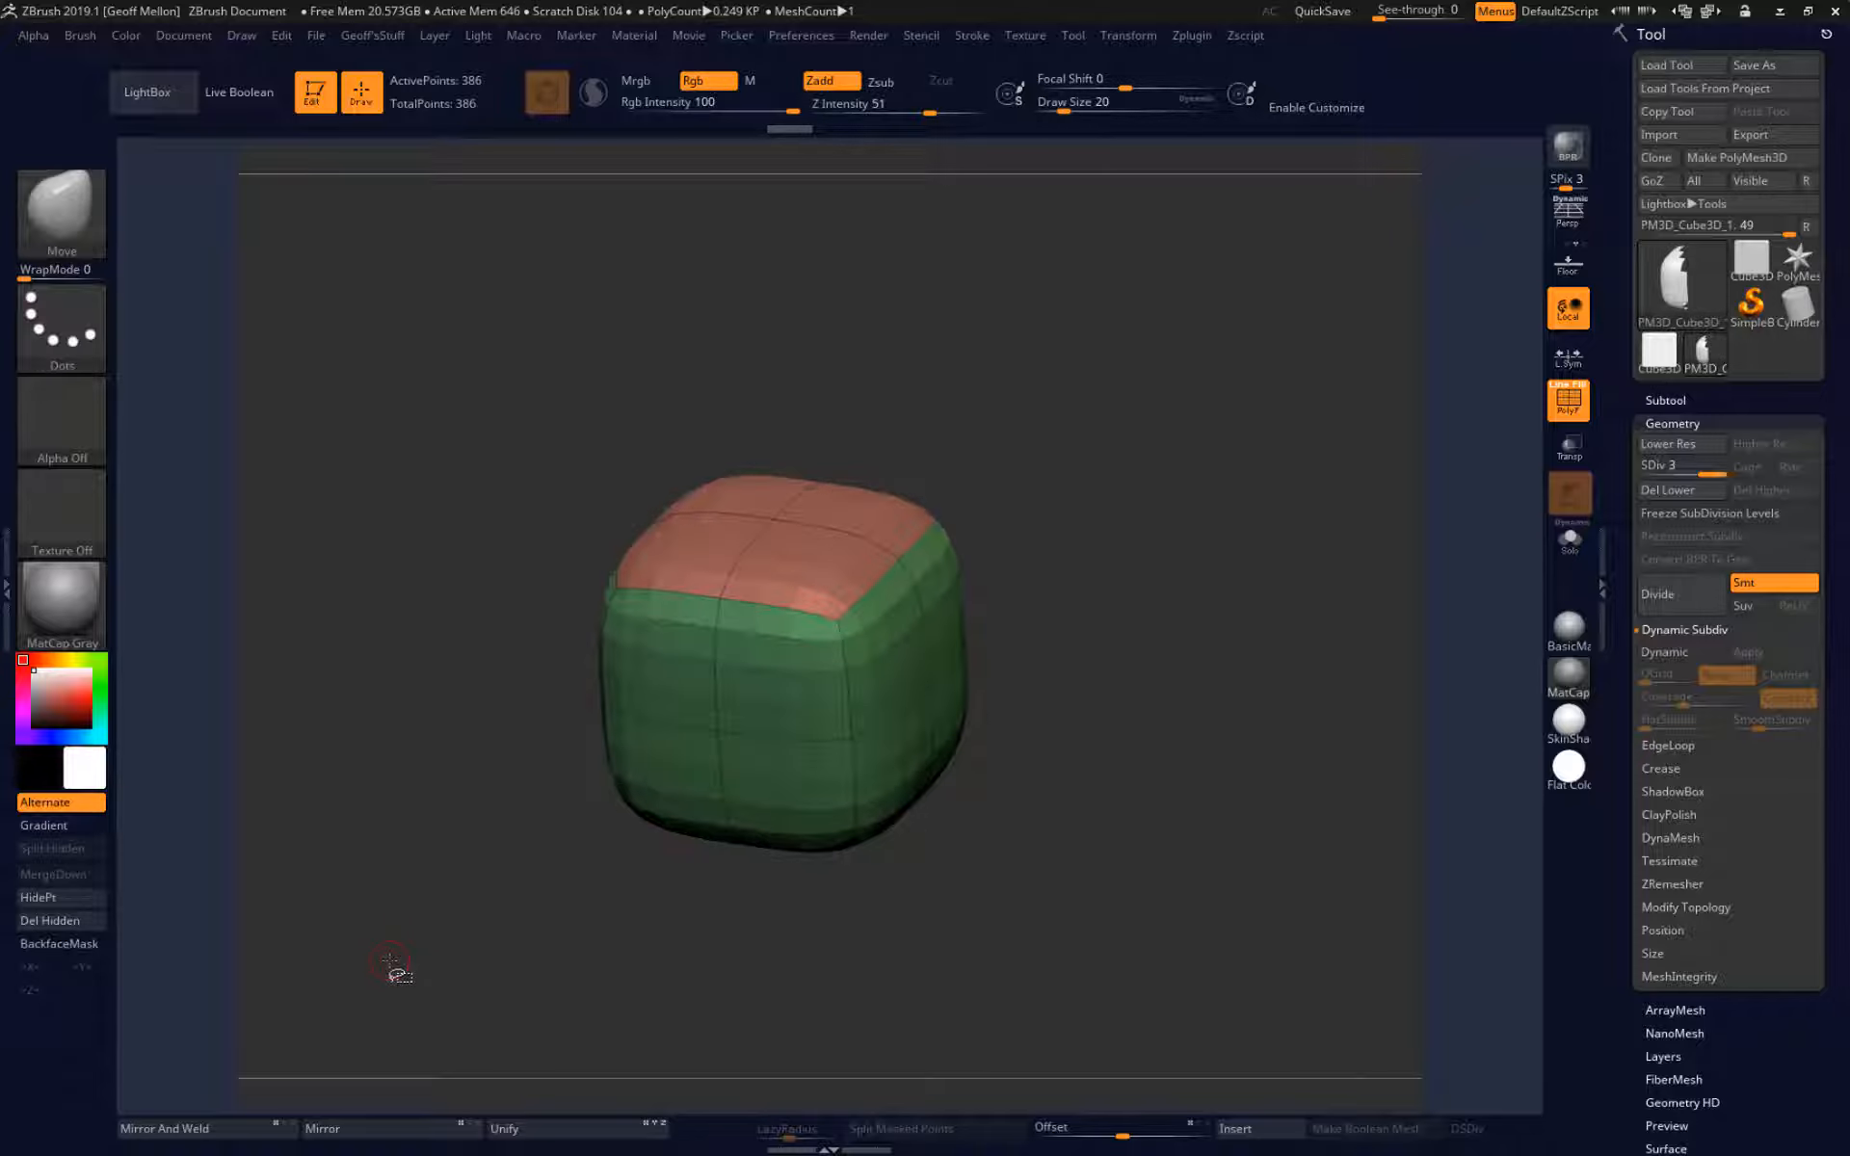
drag(390, 961, 528, 679)
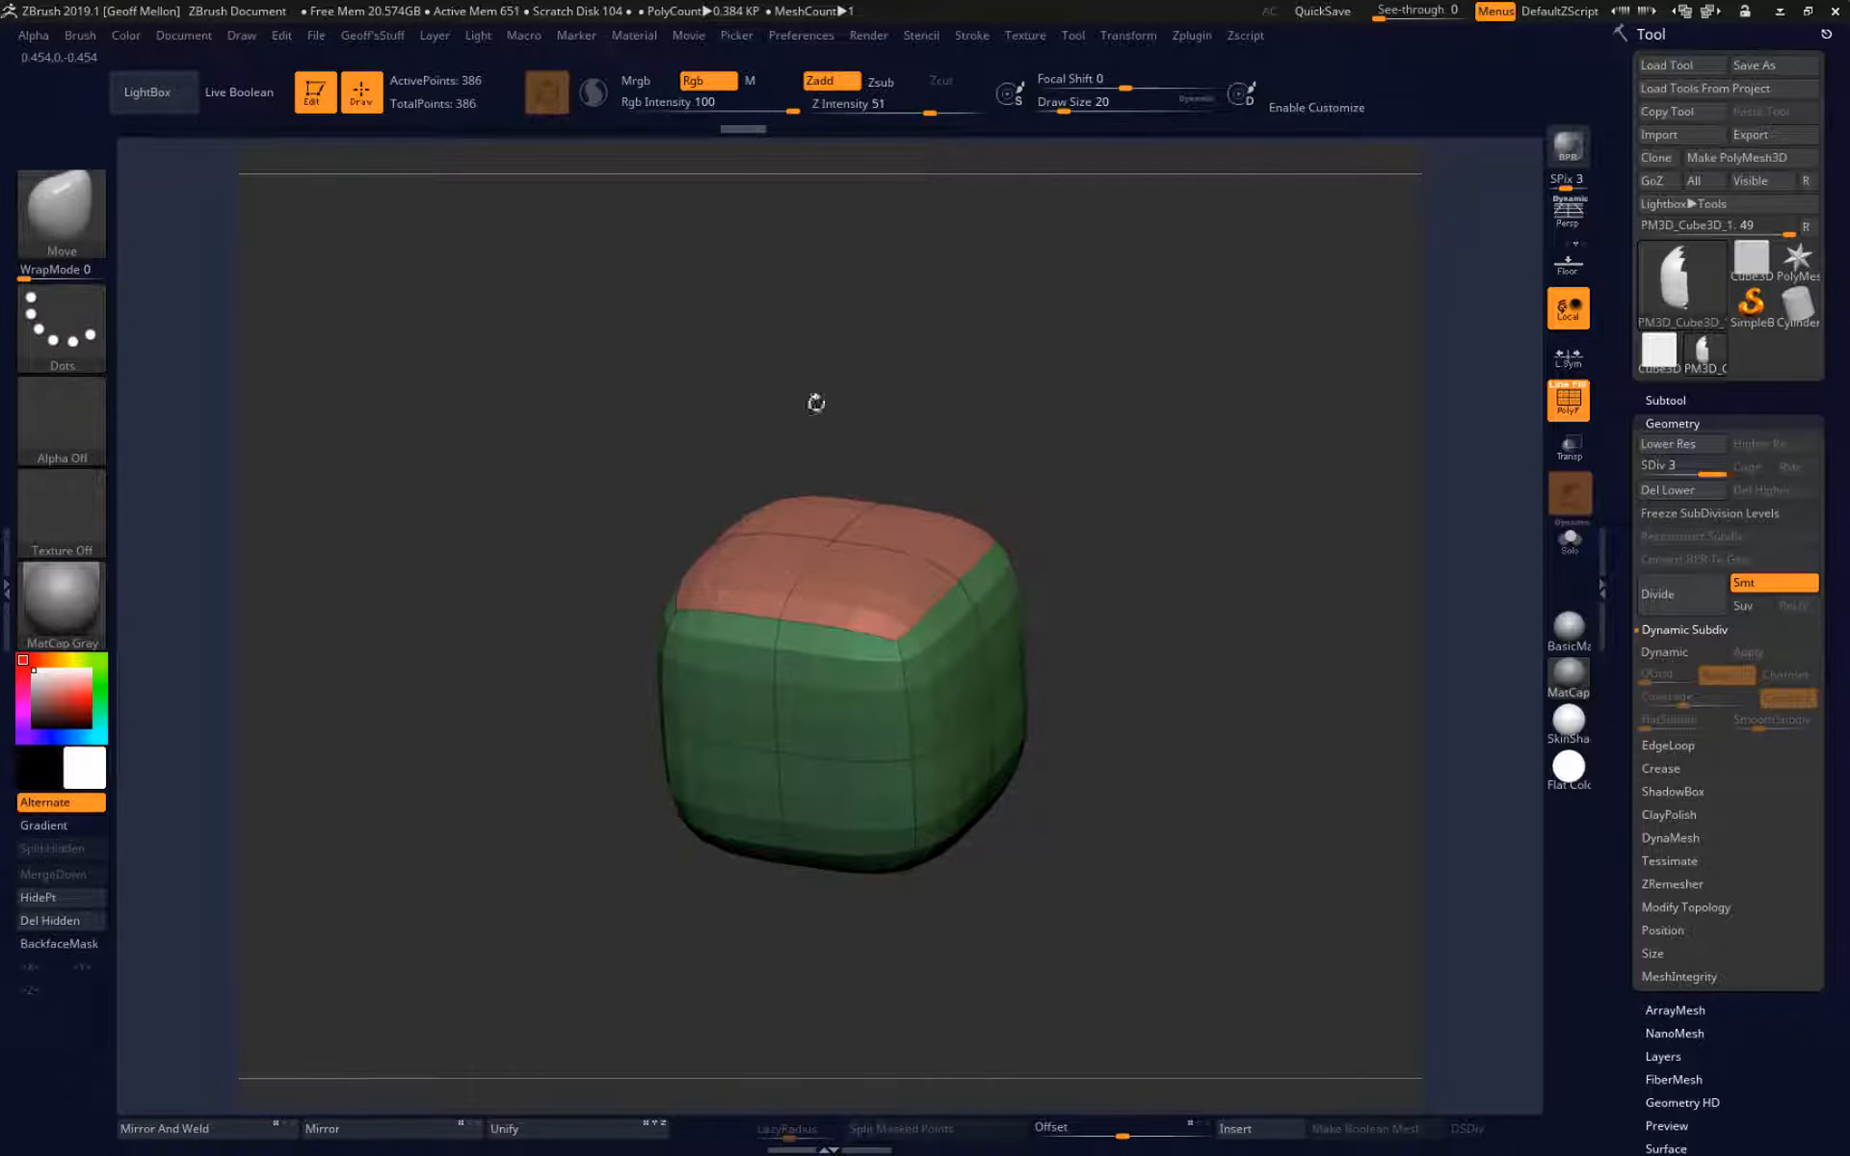
key(ctrl+shift)
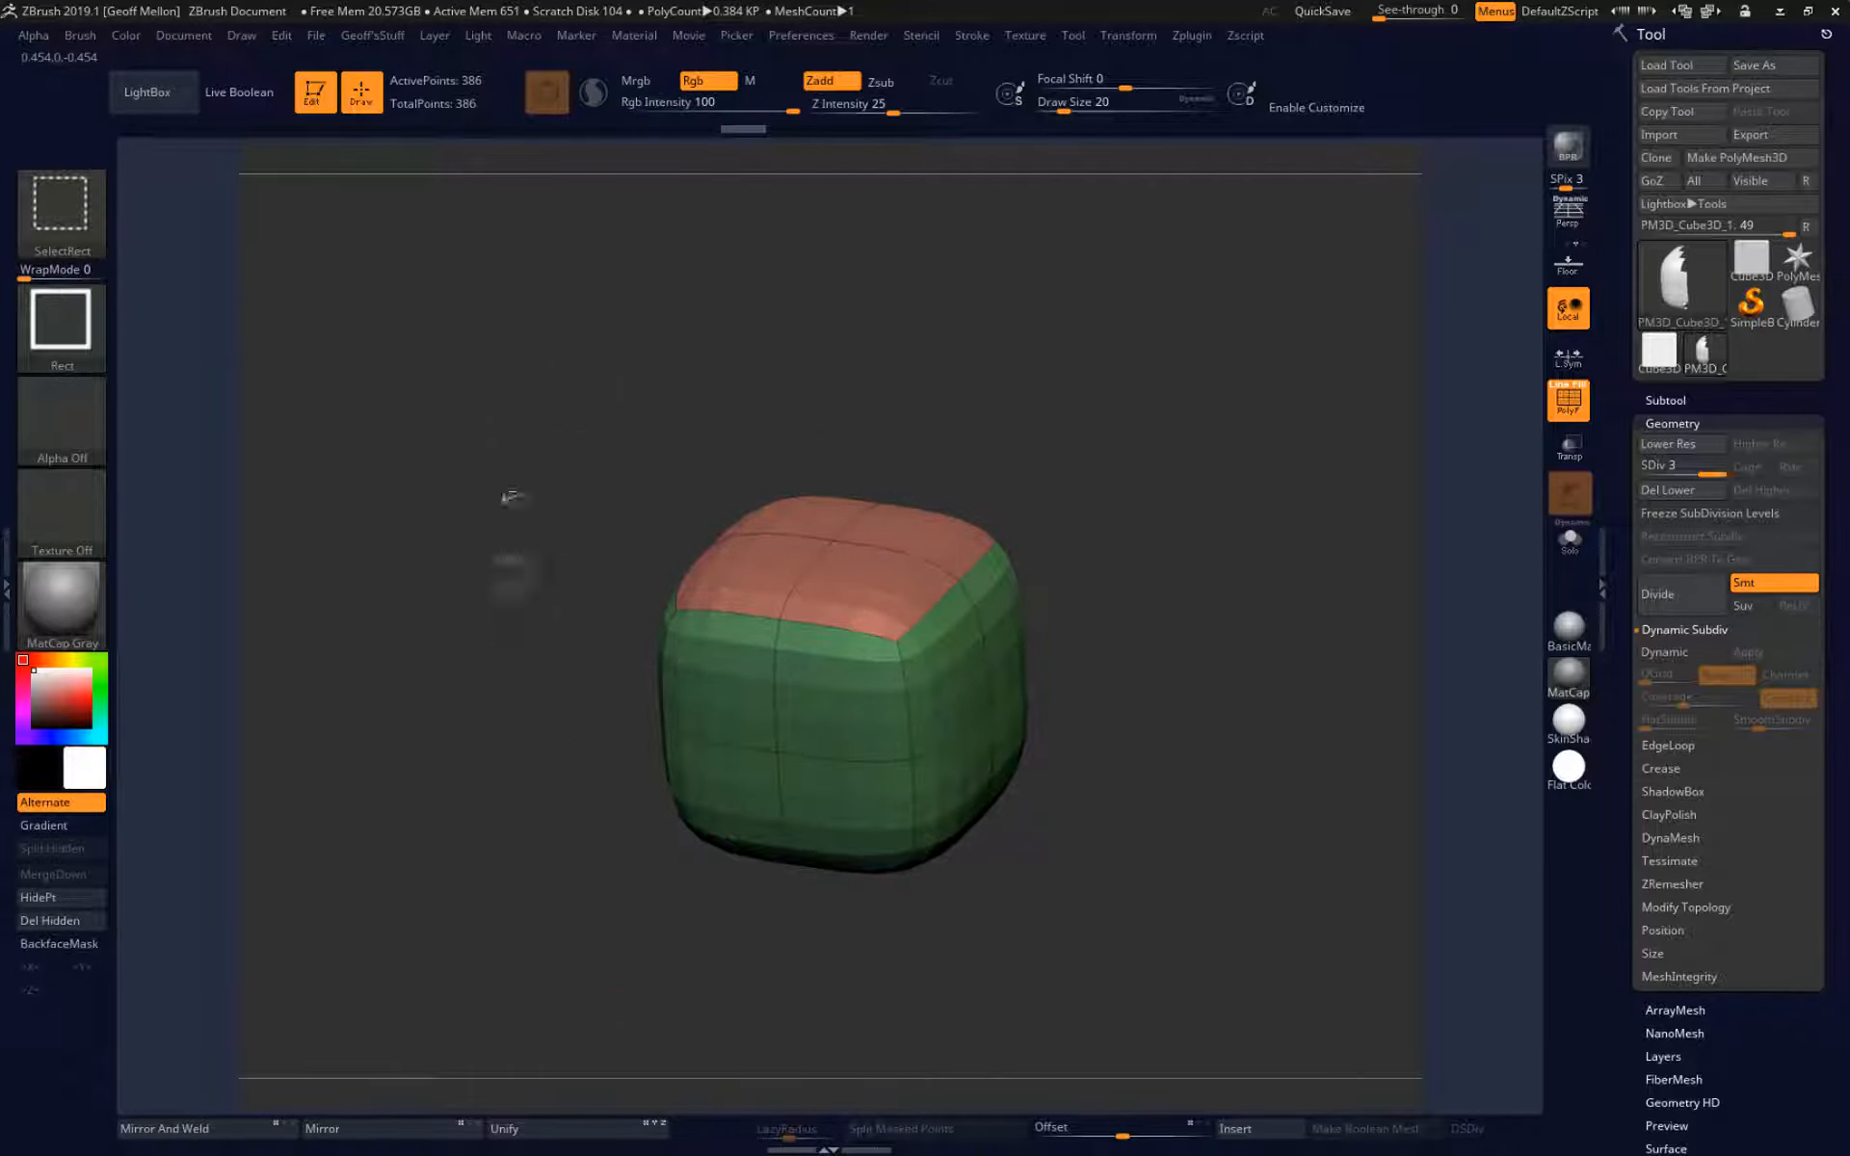
Isolate the green side polygroup of the subdivided cube, compare it in the Flat Color and MatCap Gray materials, and unhide the full mesh.
ctrl+shift+click(711, 696)
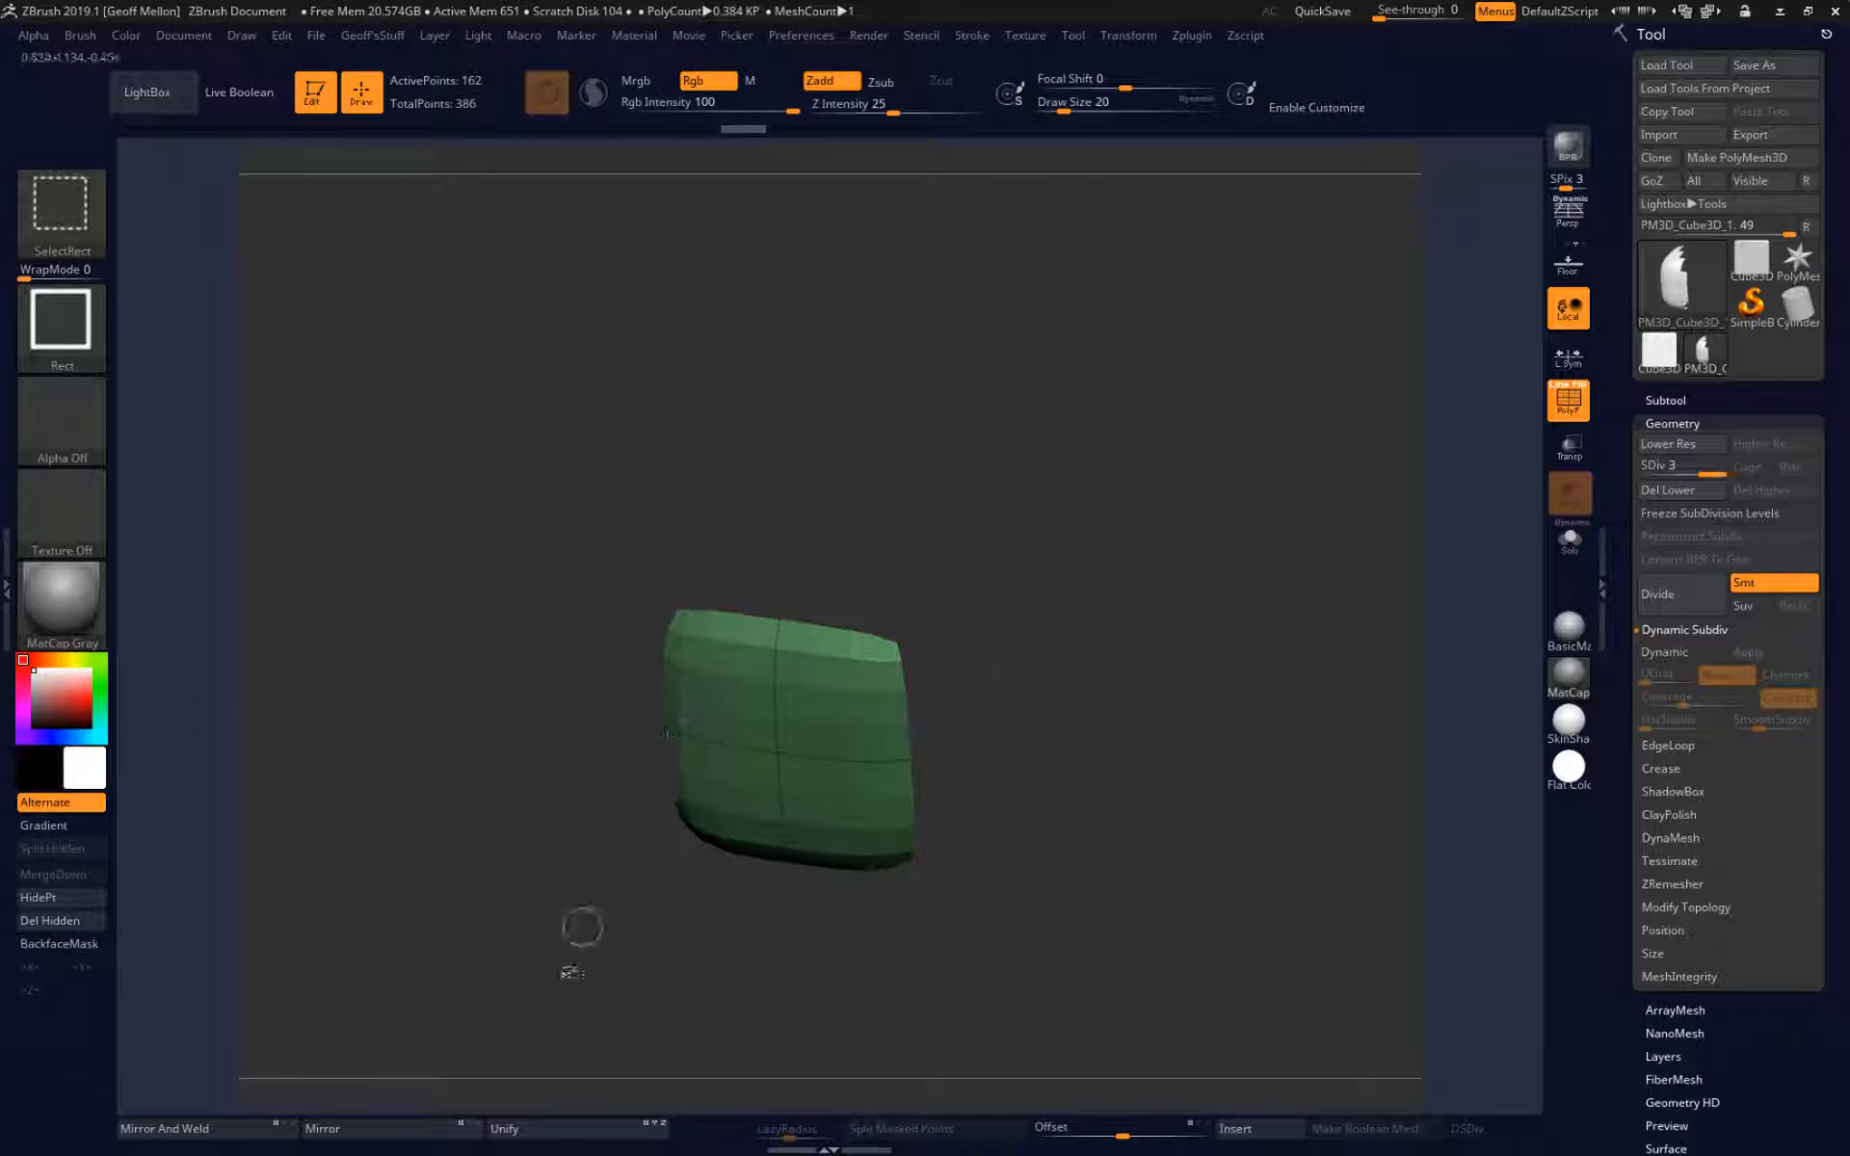
mouse_move(582, 929)
mouse_down()
mouse_move(462, 867)
mouse_move(539, 828)
mouse_move(665, 675)
mouse_move(567, 643)
mouse_move(527, 495)
mouse_move(532, 522)
mouse_up()
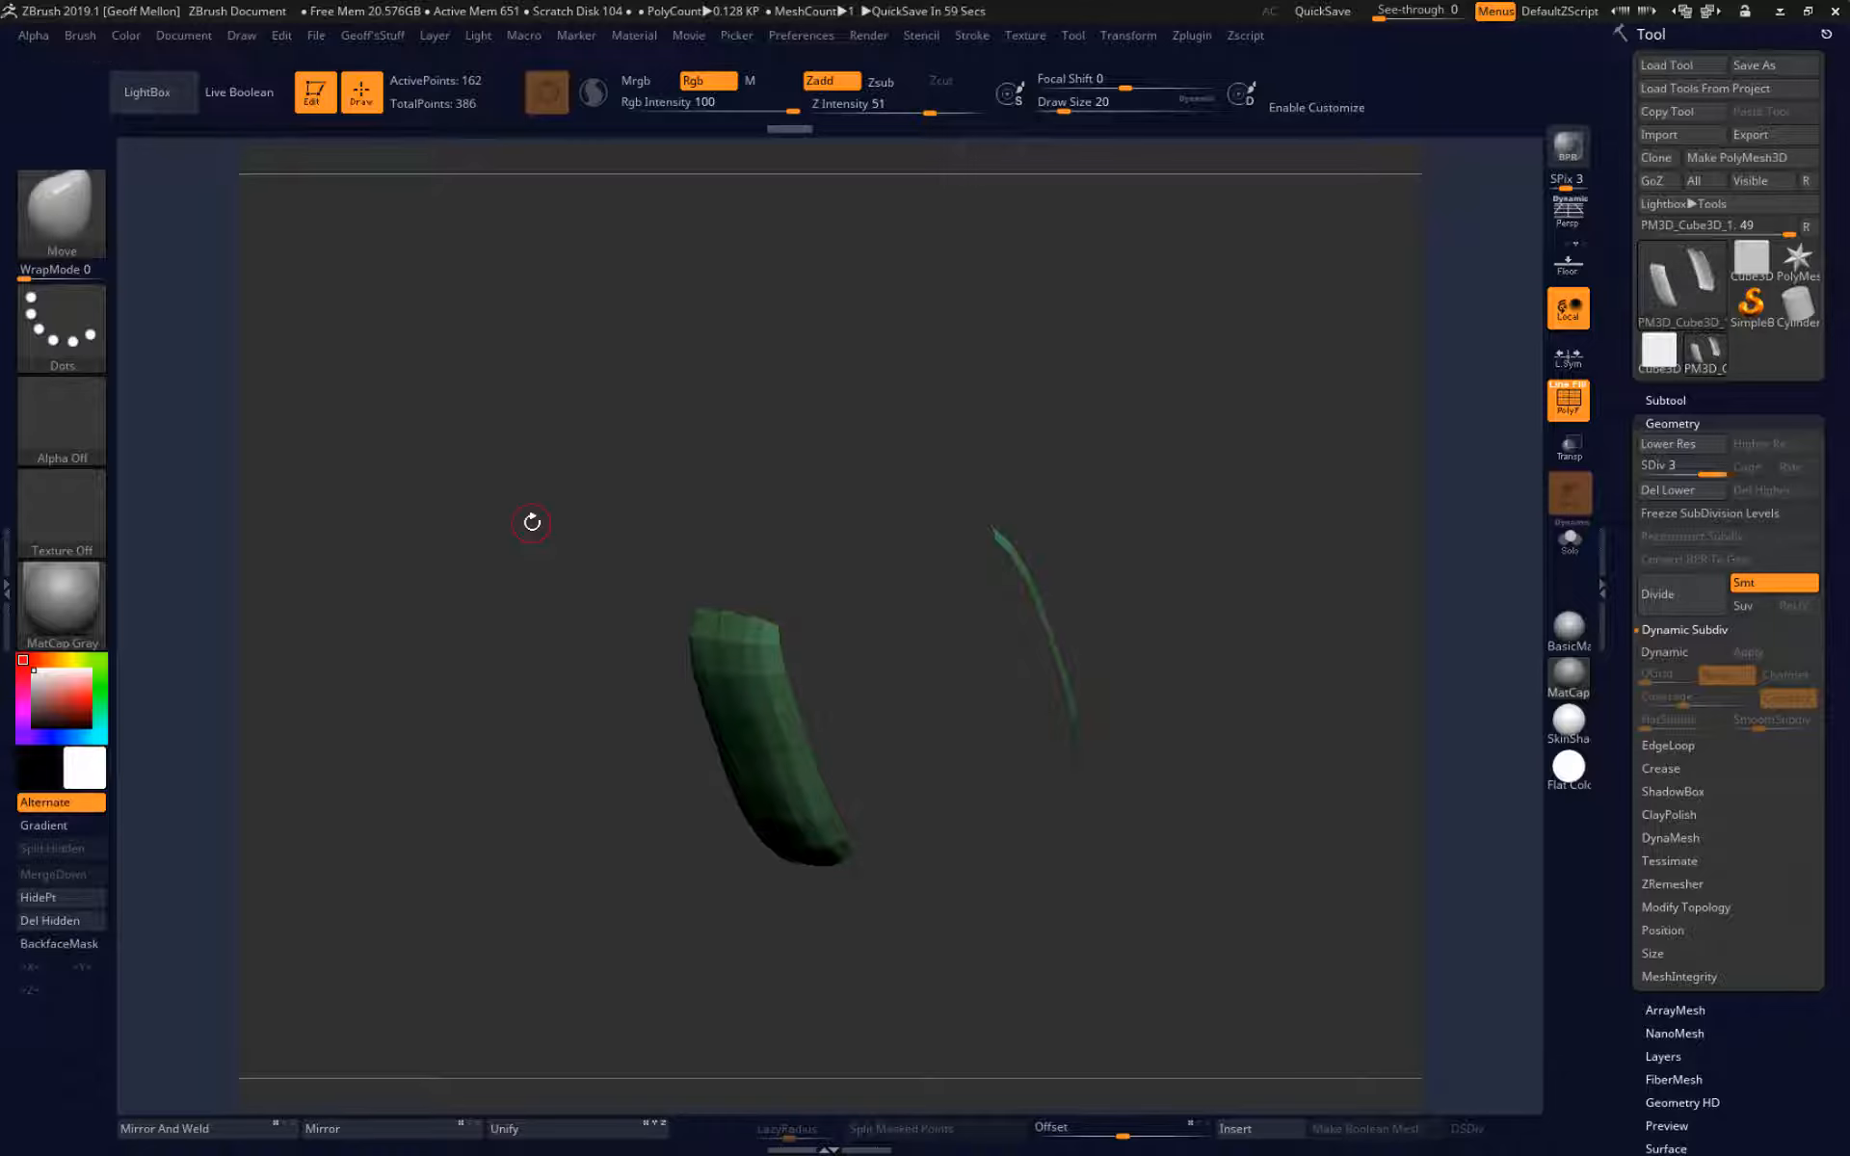
click(1569, 767)
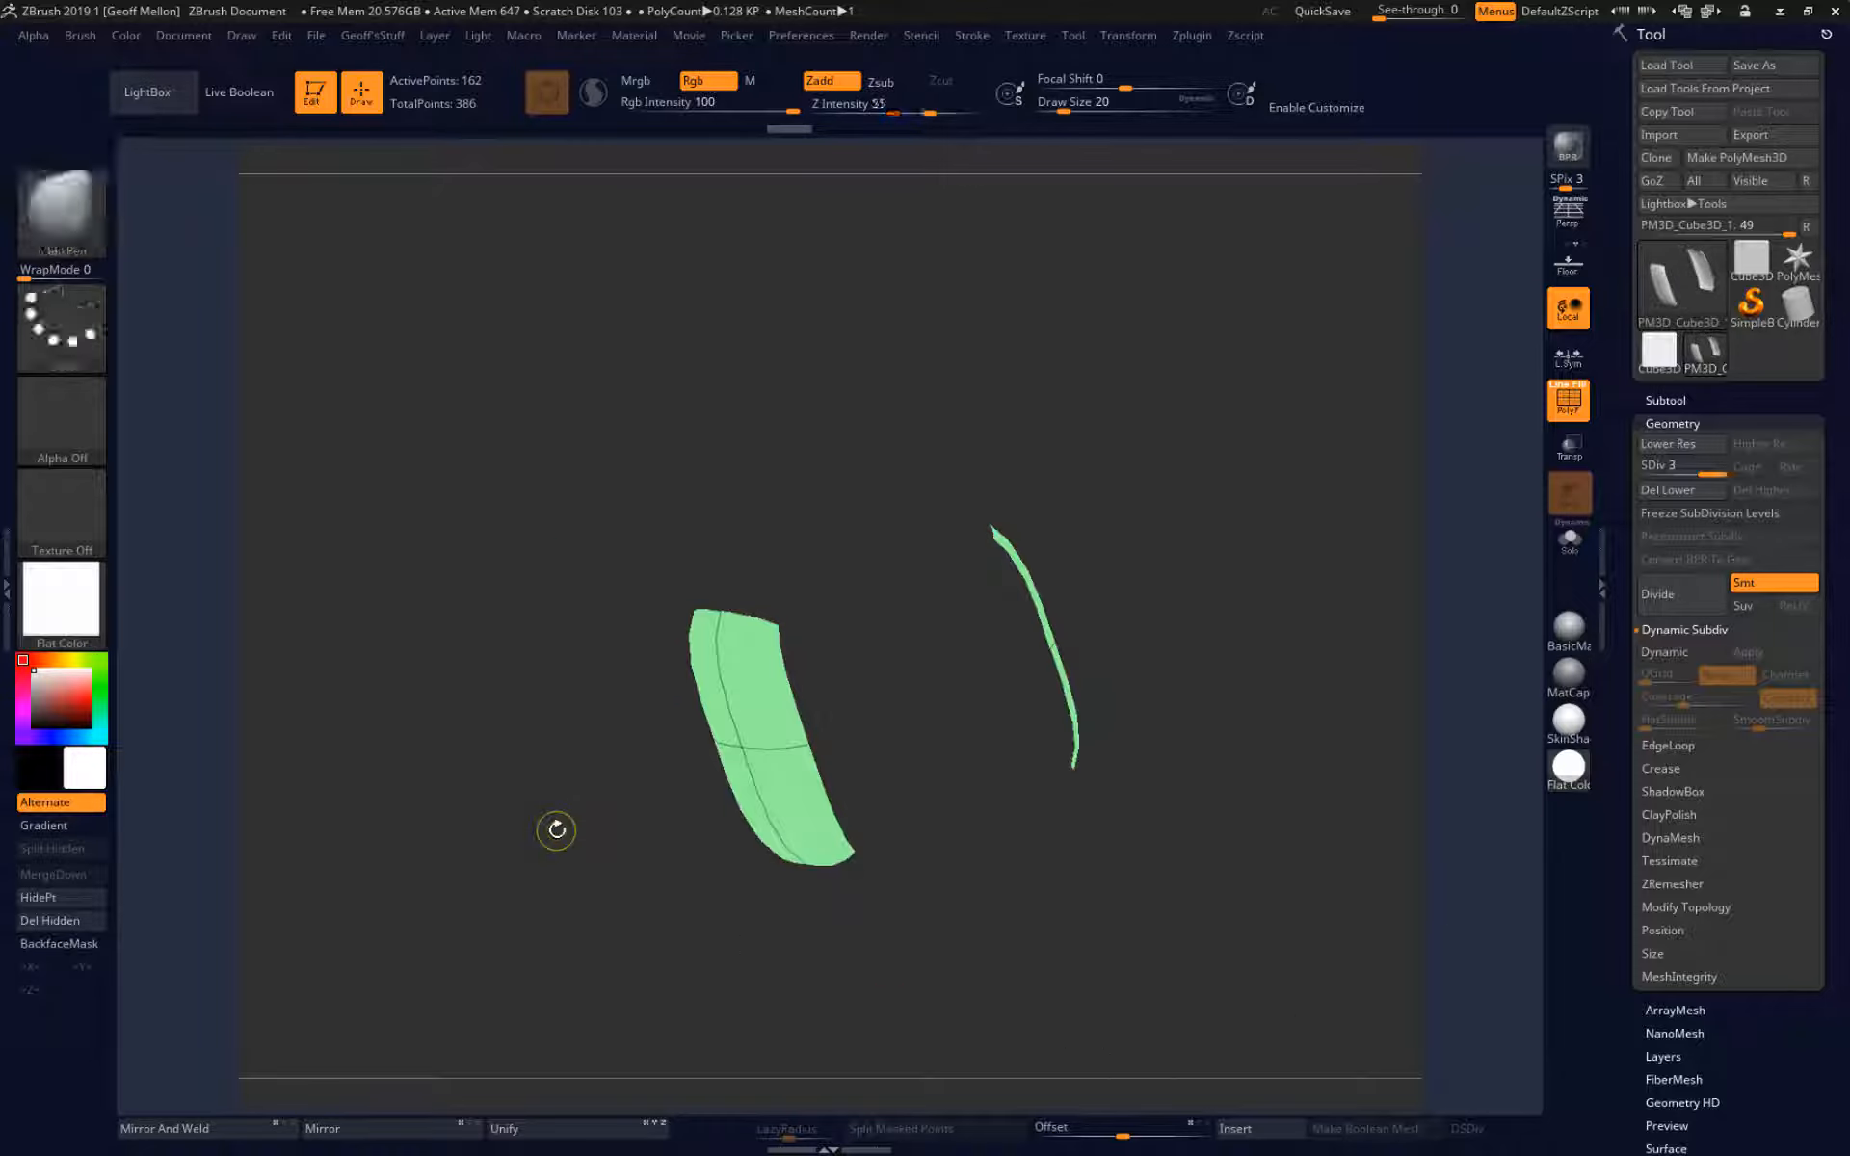
click(1569, 675)
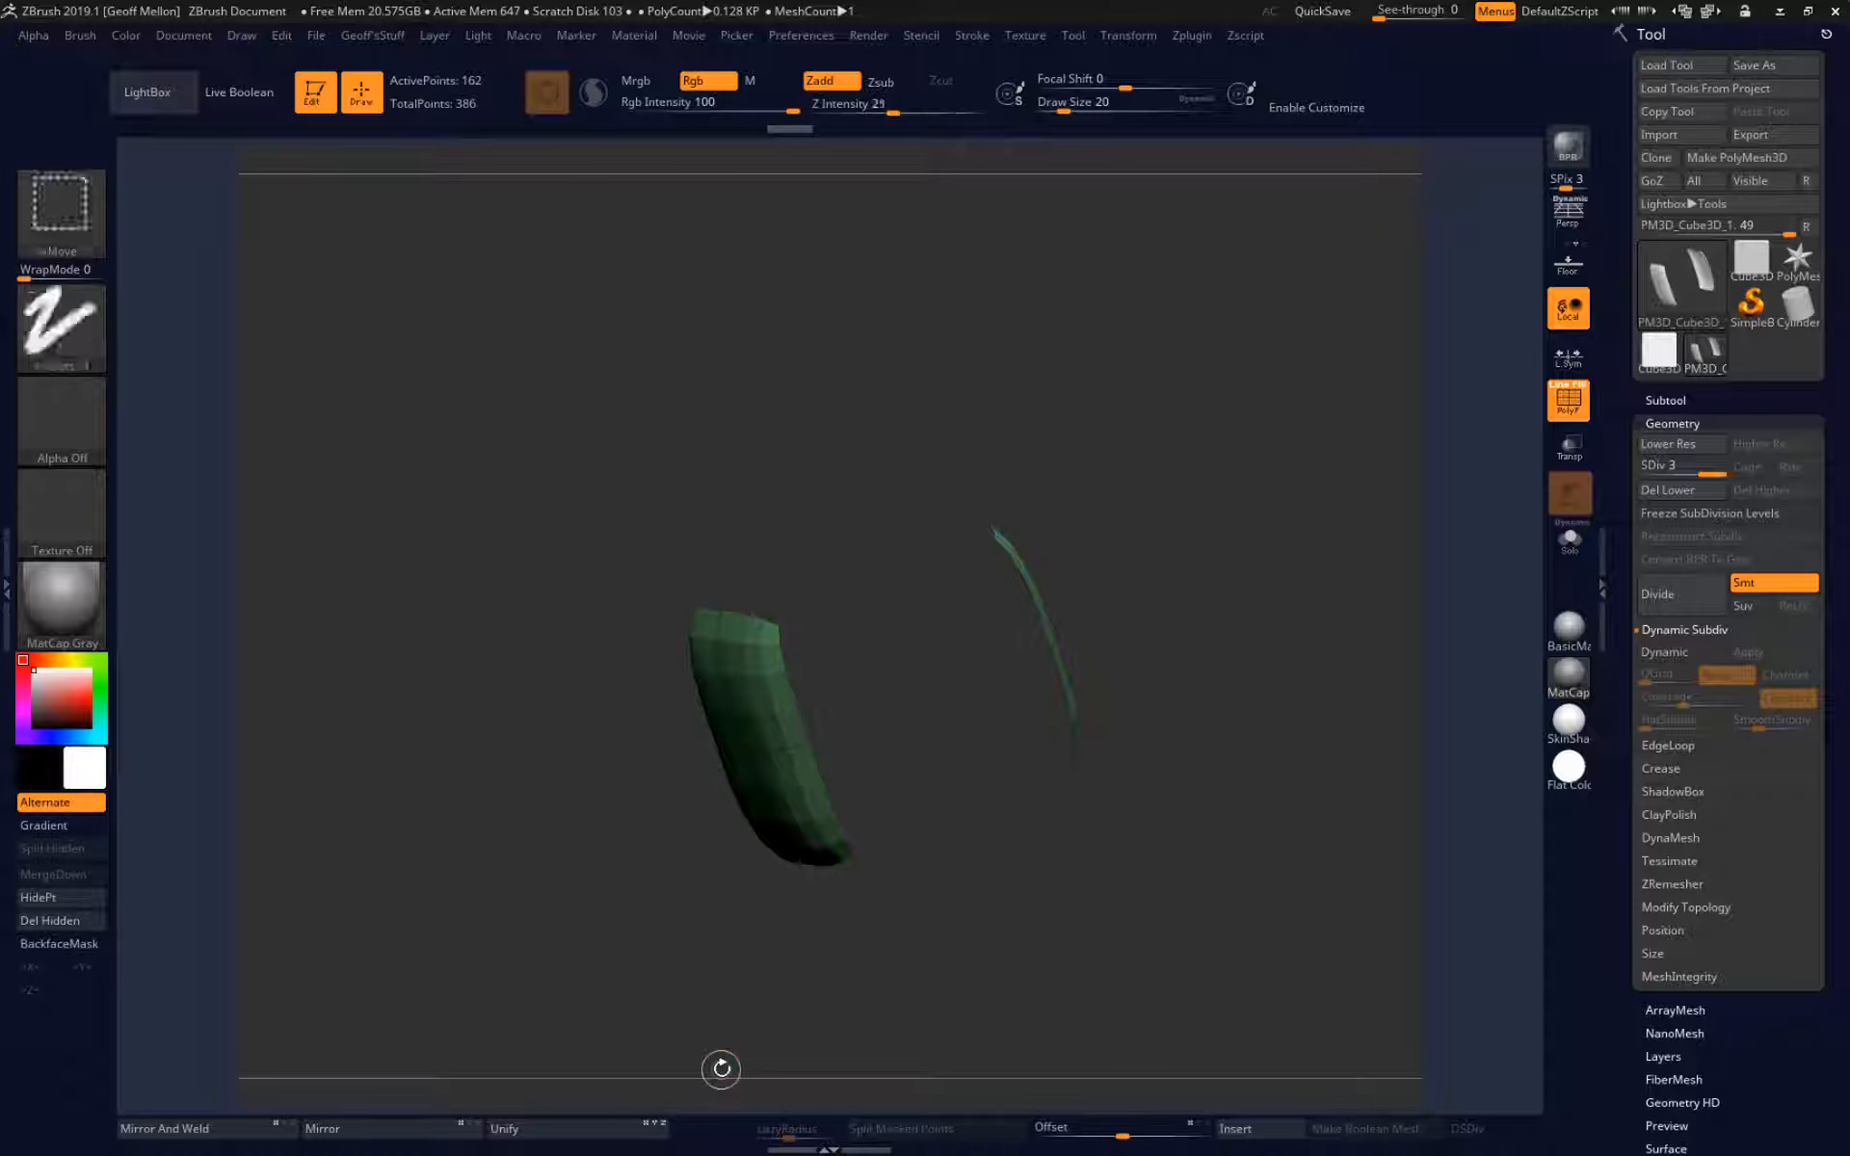
ctrl+shift+click(722, 1068)
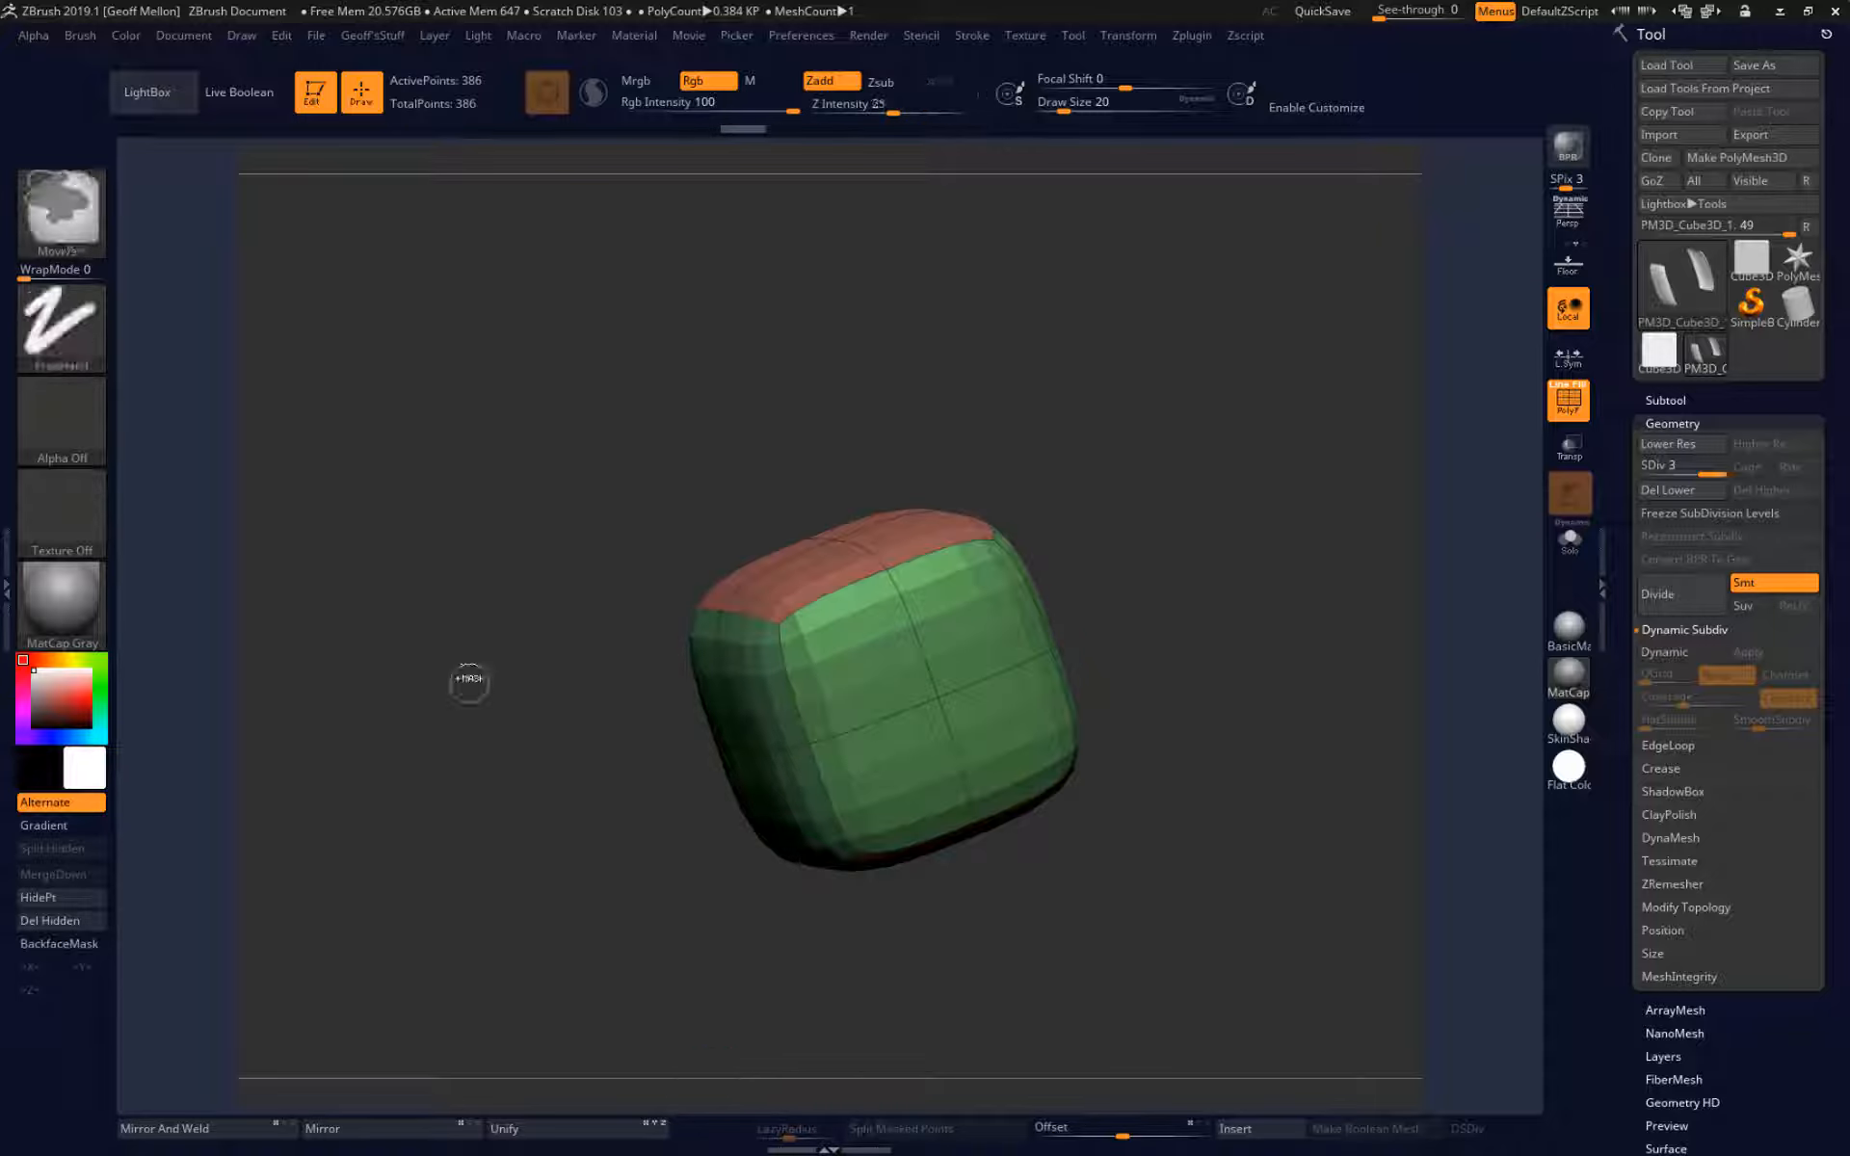
Isolate further polygroups of the cube by picking different faces, and unhide the full mesh each time.
ctrl+shift+click(838, 656)
mouse_move(838, 906)
mouse_down()
mouse_move(580, 713)
mouse_move(512, 601)
mouse_move(790, 693)
mouse_move(539, 703)
mouse_up()
ctrl+shift+click(493, 781)
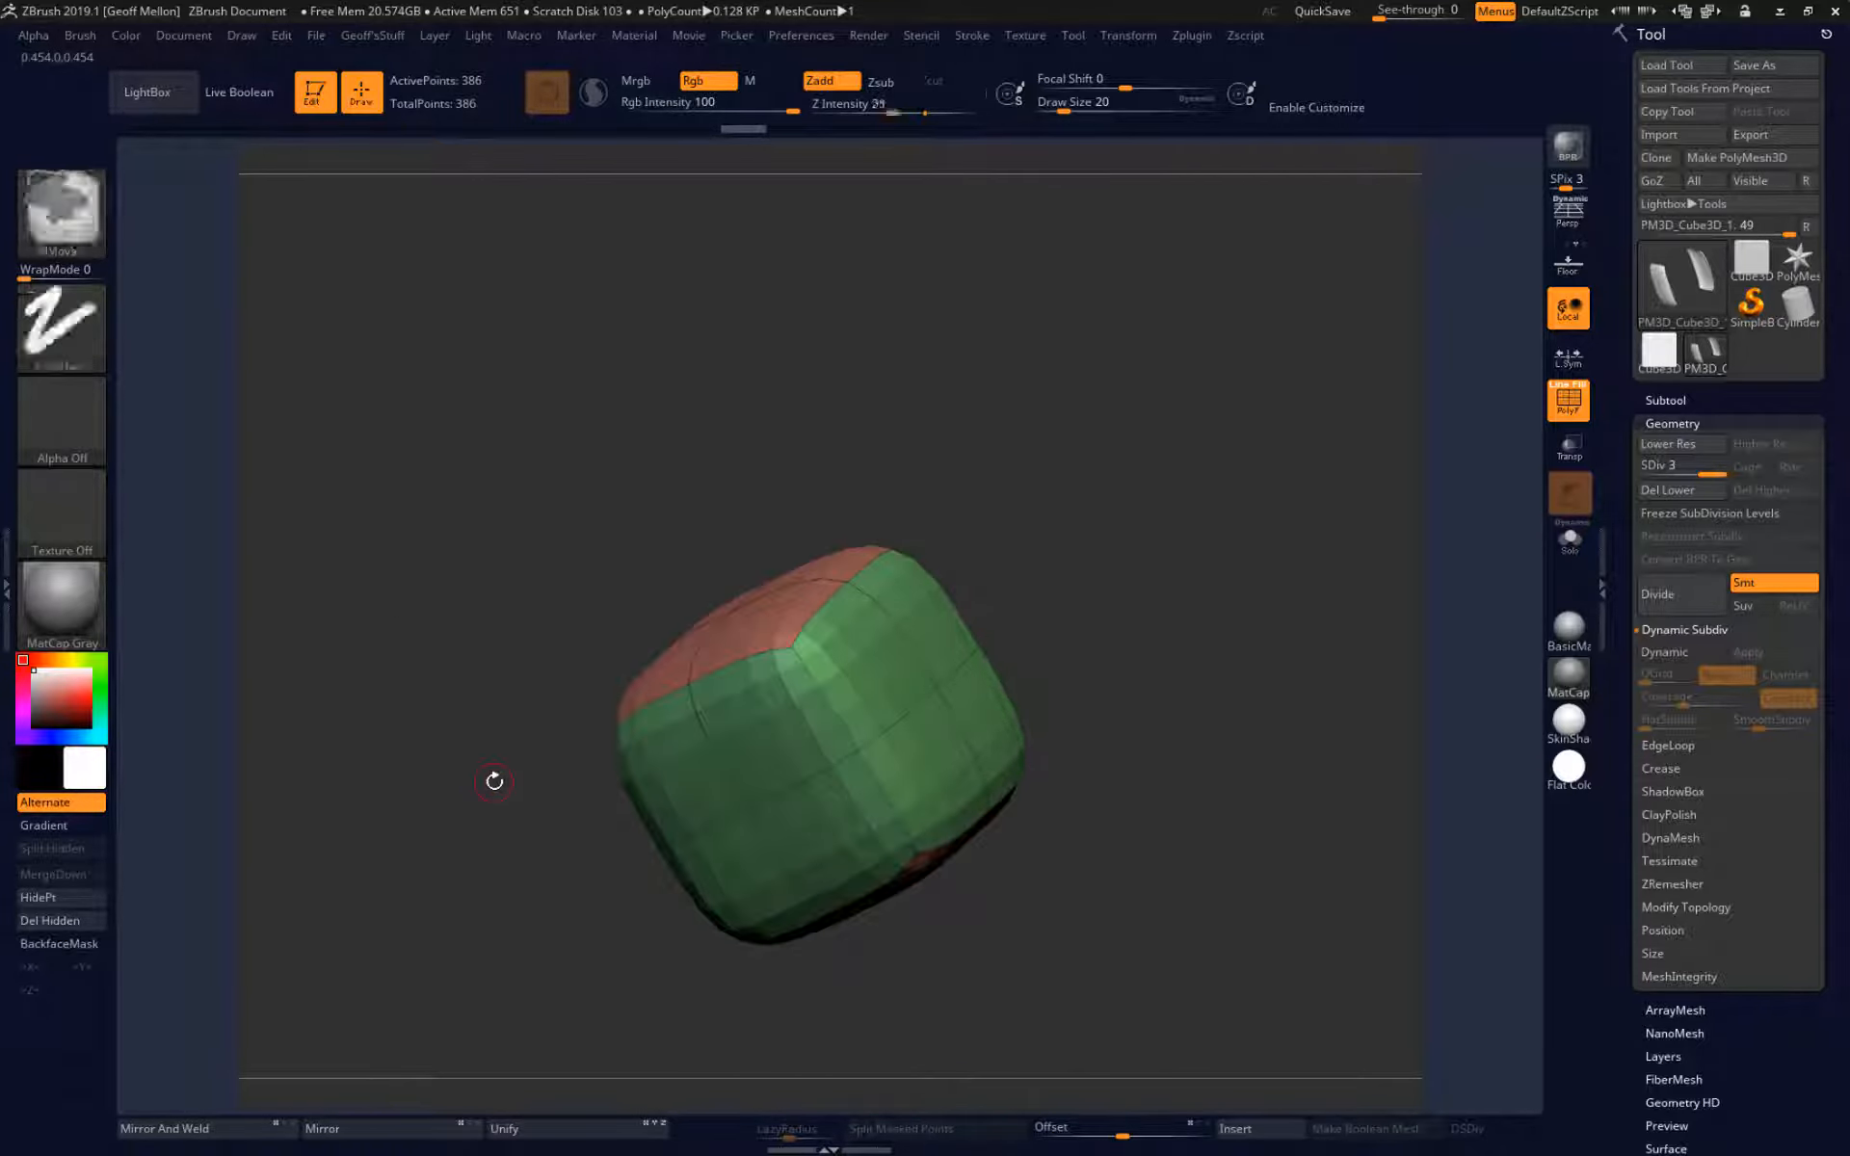
ctrl+shift+click(714, 618)
ctrl+shift+click(427, 946)
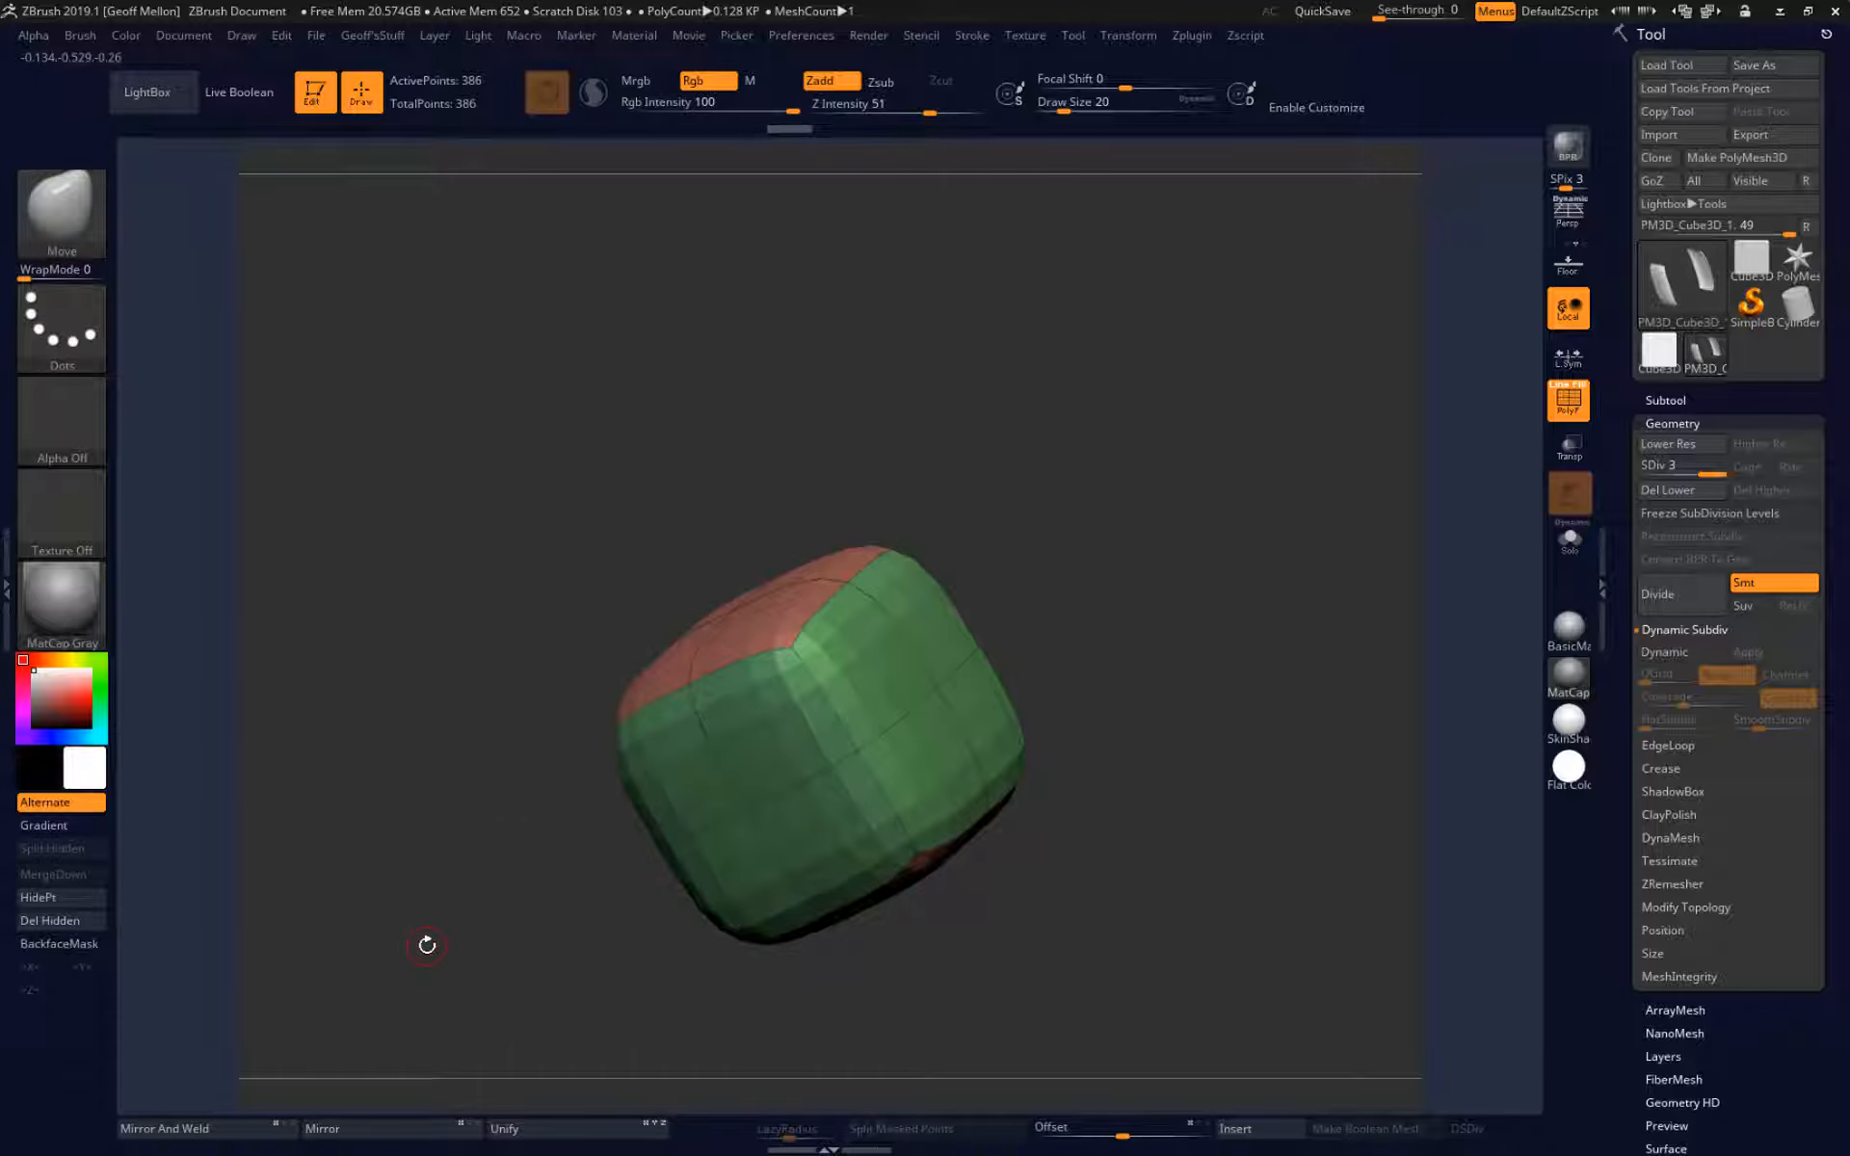
Step the cube down two subdivision levels to its lowest one and view the base faces.
drag(427, 945, 371, 594)
key(shift+d)
key(shift+d)
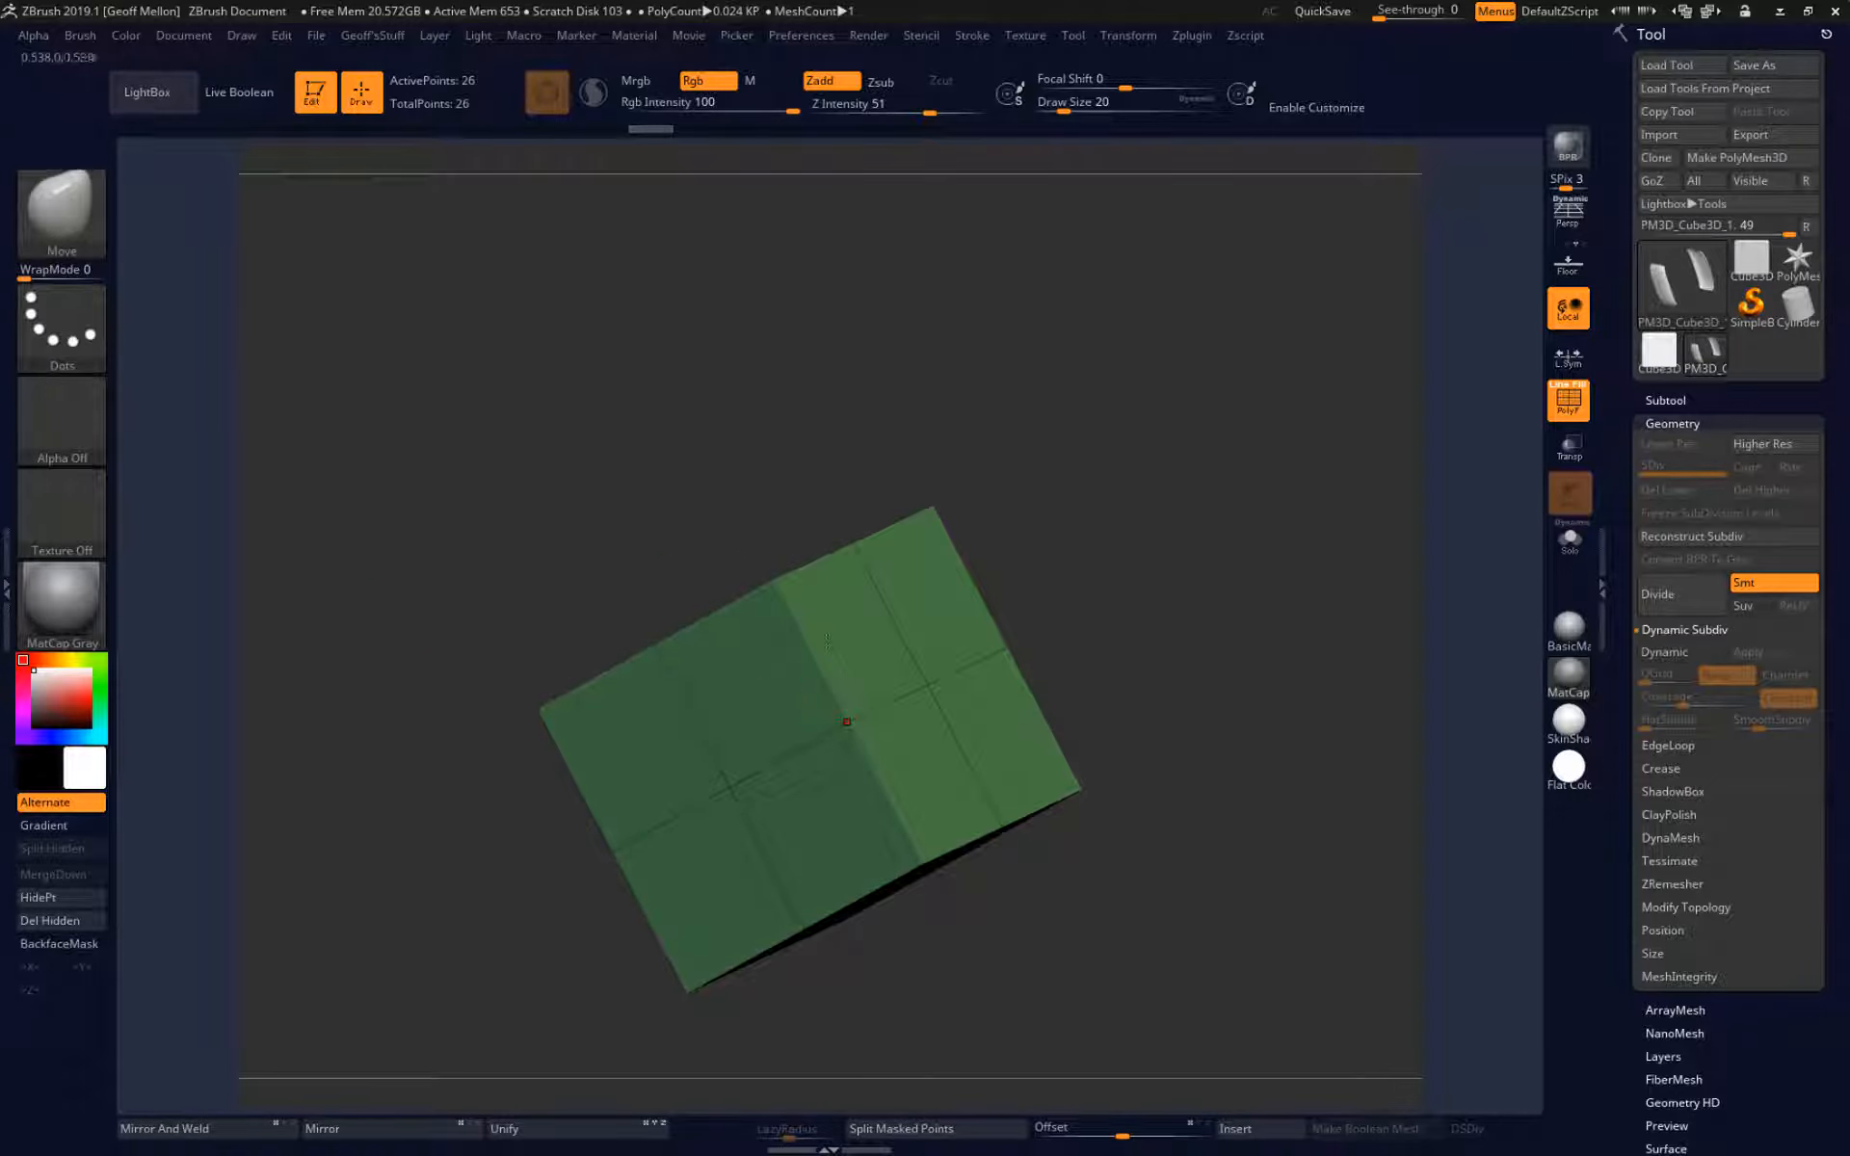
drag(521, 709, 472, 636)
mouse_move(432, 520)
mouse_down()
mouse_move(471, 492)
mouse_move(429, 475)
mouse_up()
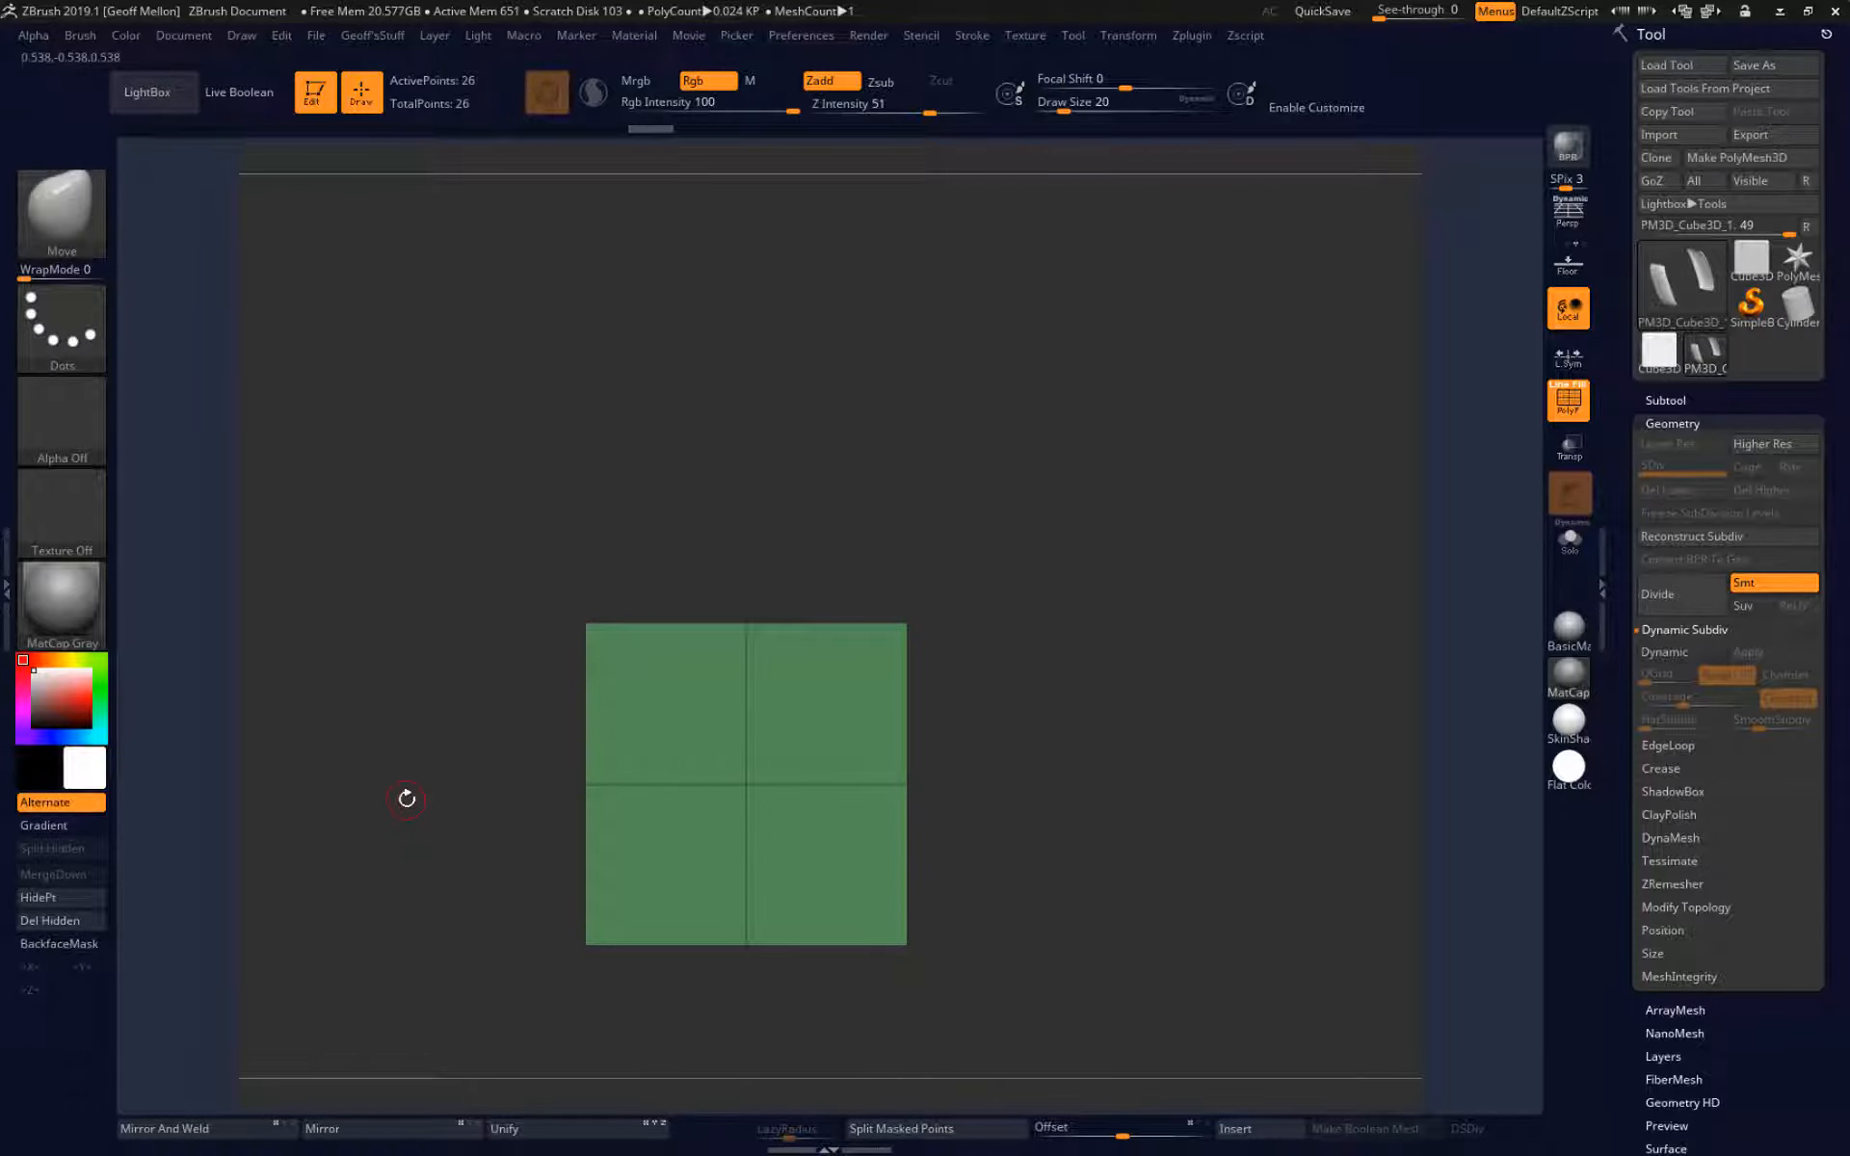
alt+drag(407, 800, 511, 680)
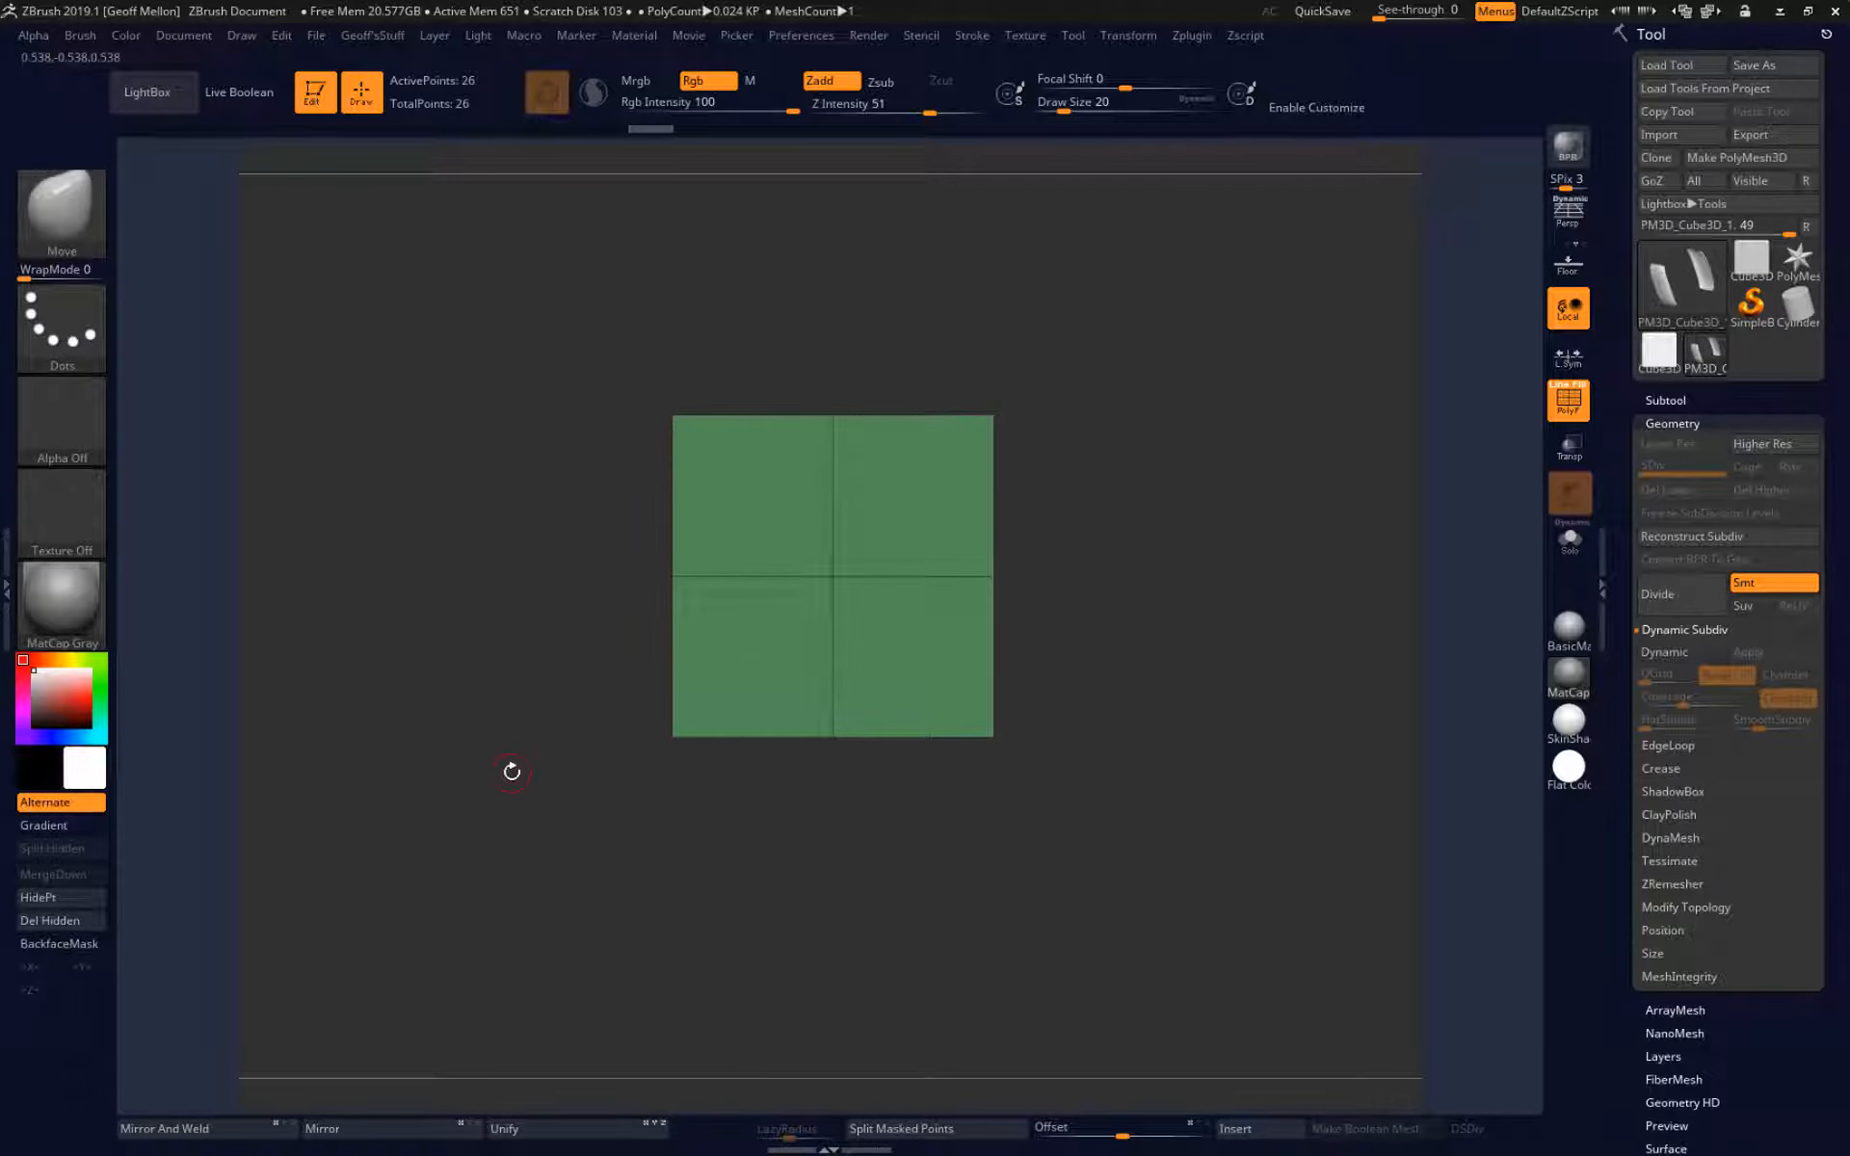
drag(1280, 743, 1223, 635)
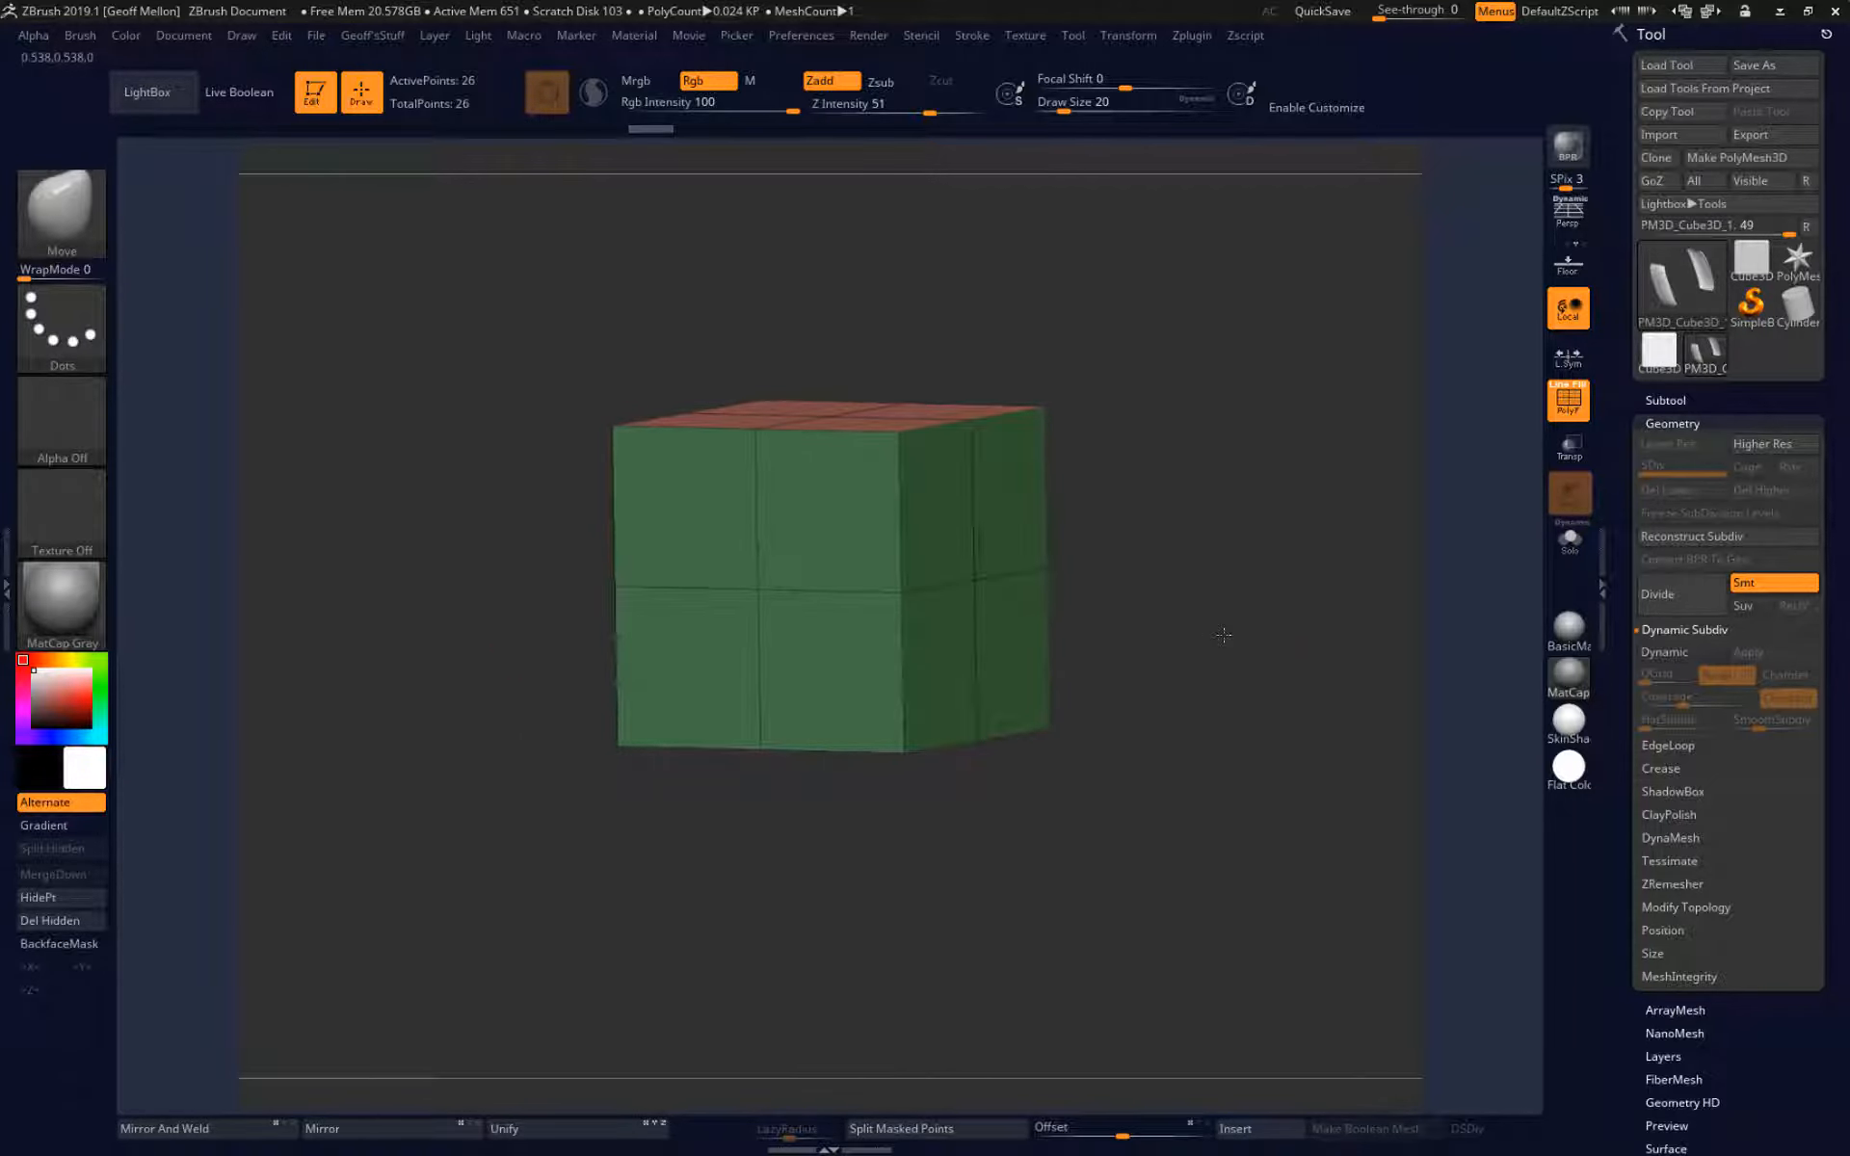
mouse_move(1222, 635)
mouse_down()
mouse_move(1135, 636)
mouse_move(1160, 601)
mouse_move(1156, 617)
mouse_up()
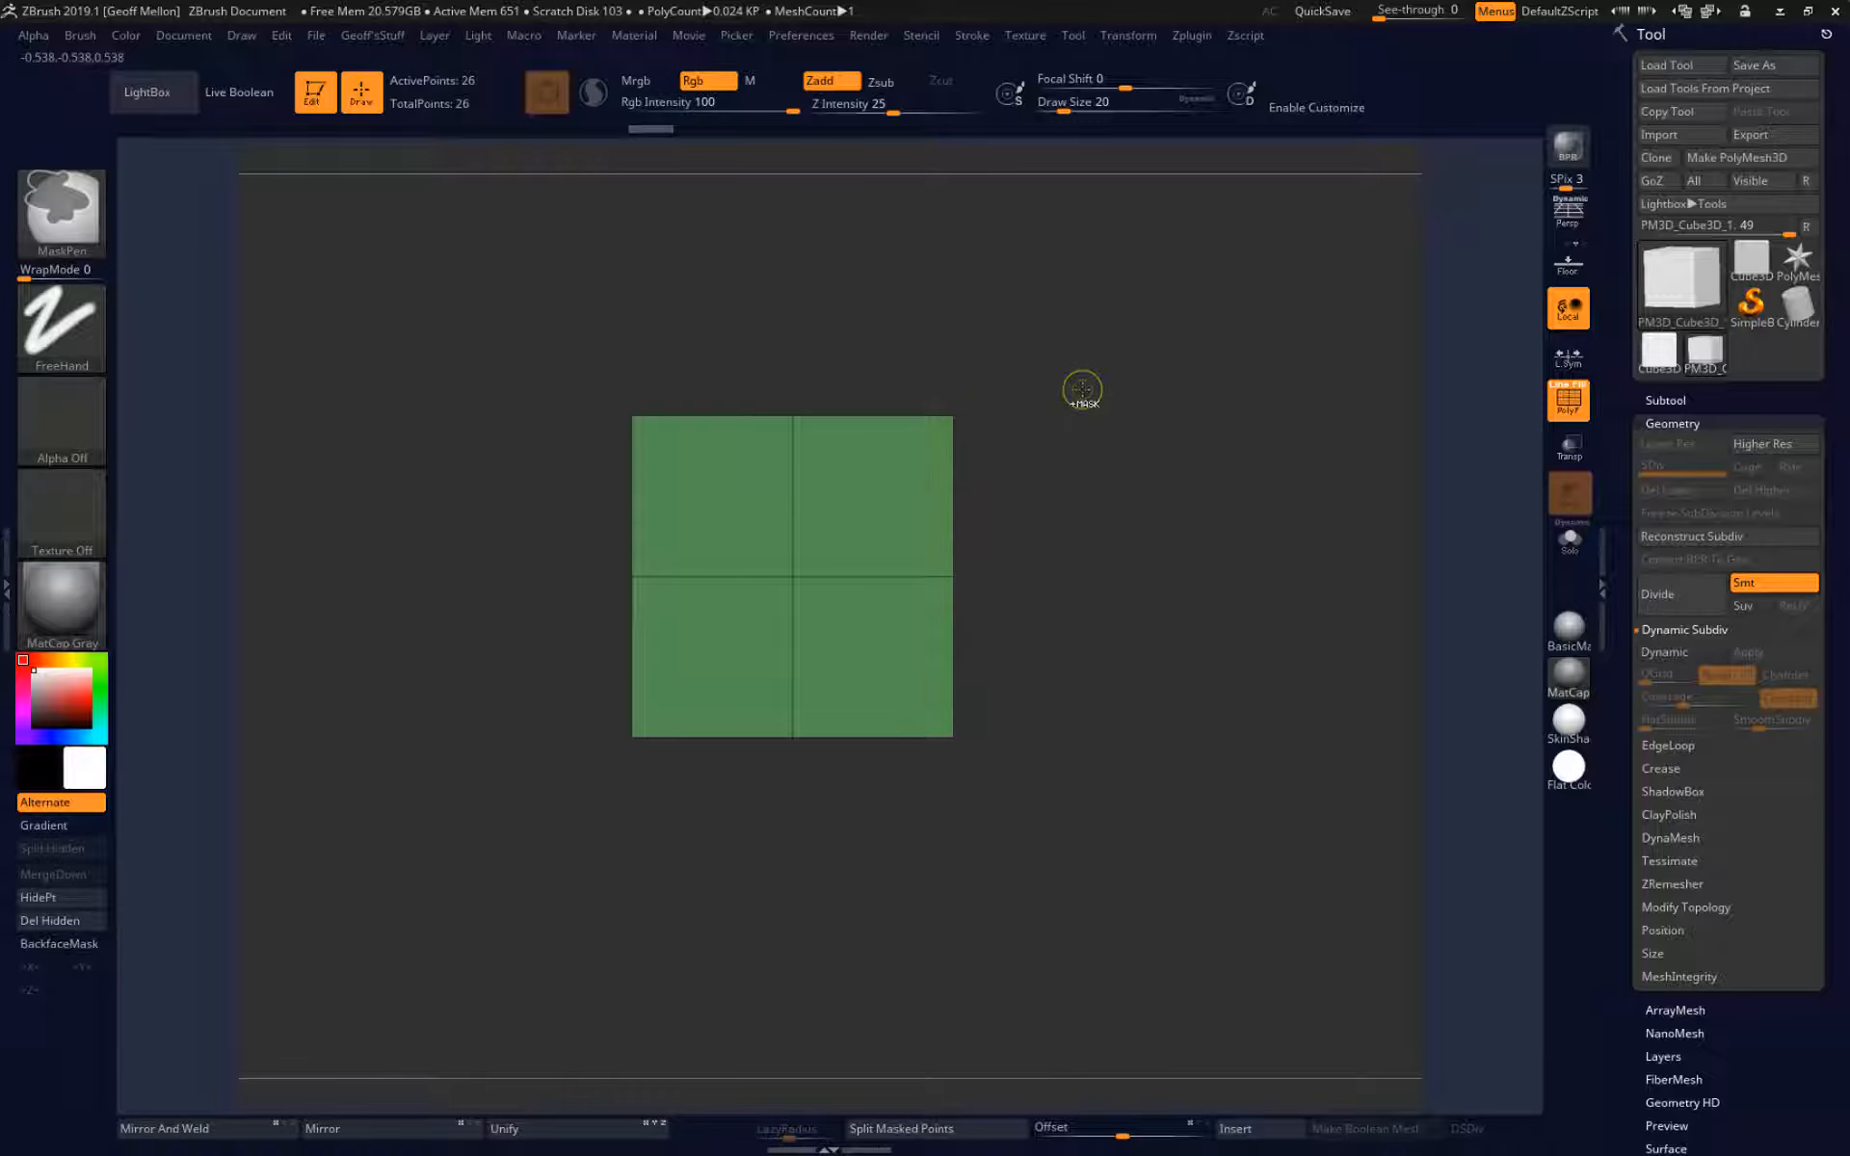
Mask part of the cube in a straight-on view and try to move the mesh sideways with the gizmo.
mouse_move(1083, 390)
ctrl+mouse_down()
mouse_move(636, 961)
mouse_move(527, 854)
mouse_move(605, 836)
mouse_move(566, 796)
ctrl+mouse_up()
mouse_move(752, 309)
ctrl+shift+mouse_down()
mouse_move(905, 929)
mouse_move(881, 765)
mouse_move(875, 351)
mouse_move(838, 640)
mouse_move(920, 936)
ctrl+shift+mouse_up()
mouse_move(1177, 748)
mouse_down()
mouse_move(1108, 737)
mouse_move(1293, 703)
mouse_move(1112, 716)
mouse_move(1031, 896)
mouse_move(1180, 896)
mouse_move(1089, 741)
mouse_move(1139, 740)
mouse_up()
key(w)
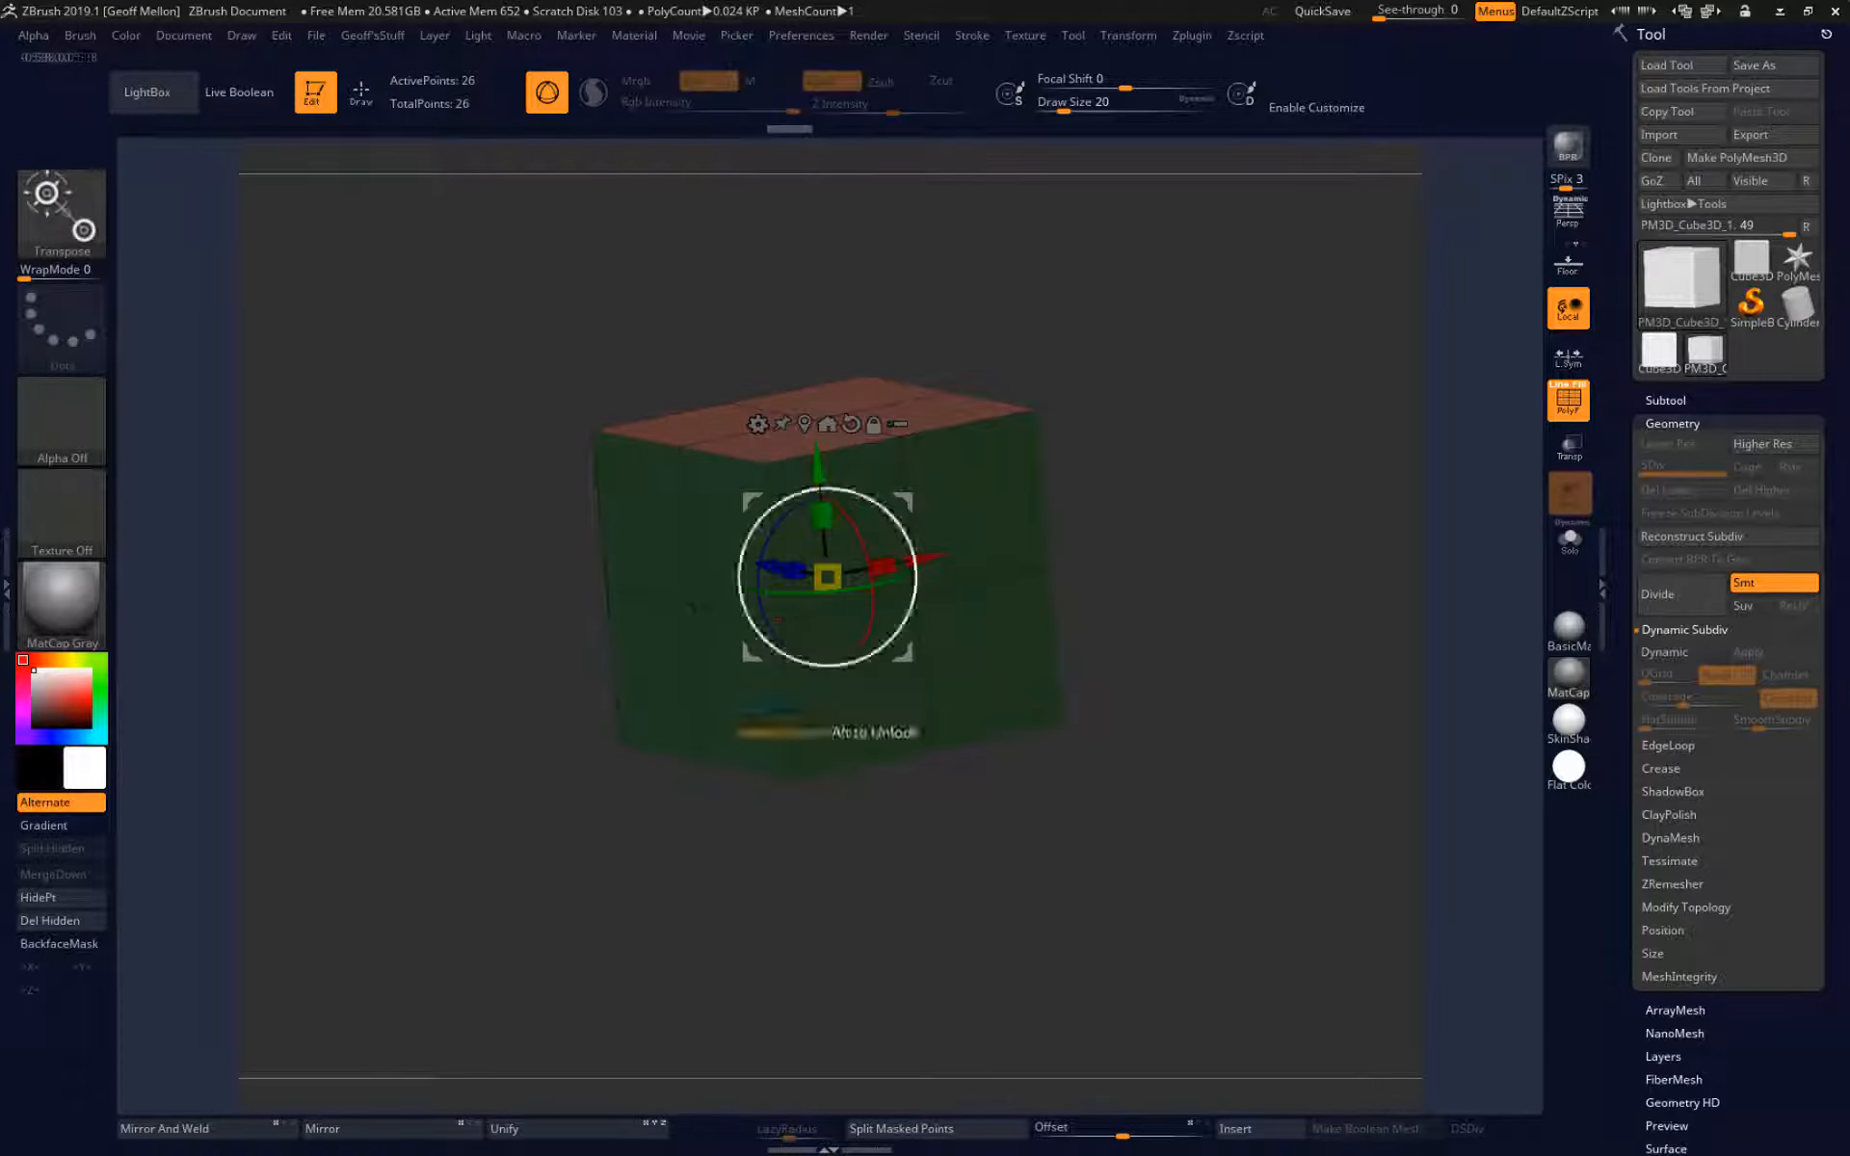
mouse_move(918, 561)
mouse_down()
mouse_move(846, 591)
mouse_move(1066, 535)
mouse_up()
key(ctrl+z)
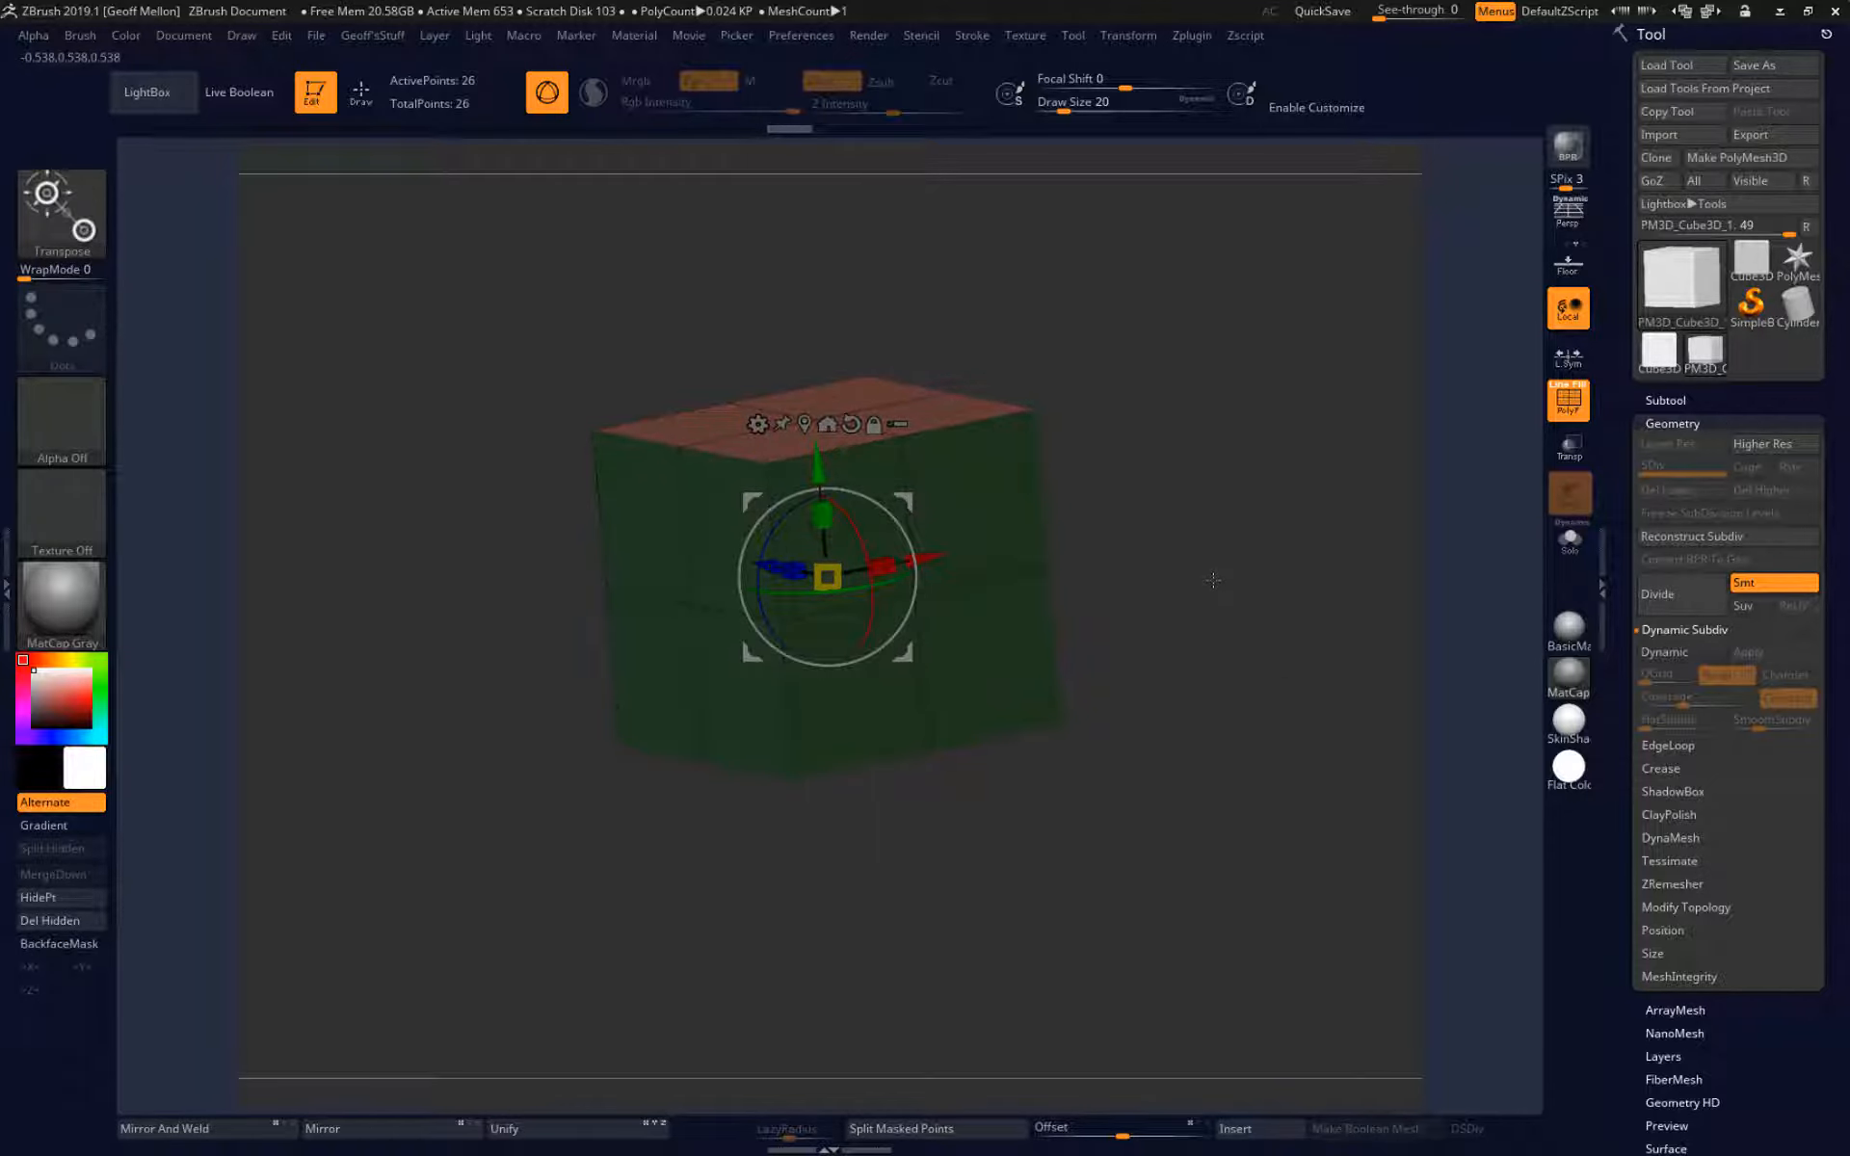
Return to Draw mode and assign separate polygroups to the cube's side faces.
key(q)
mouse_move(1195, 613)
mouse_down()
mouse_move(1128, 501)
mouse_move(922, 358)
mouse_move(1186, 569)
mouse_up()
key(ctrl)
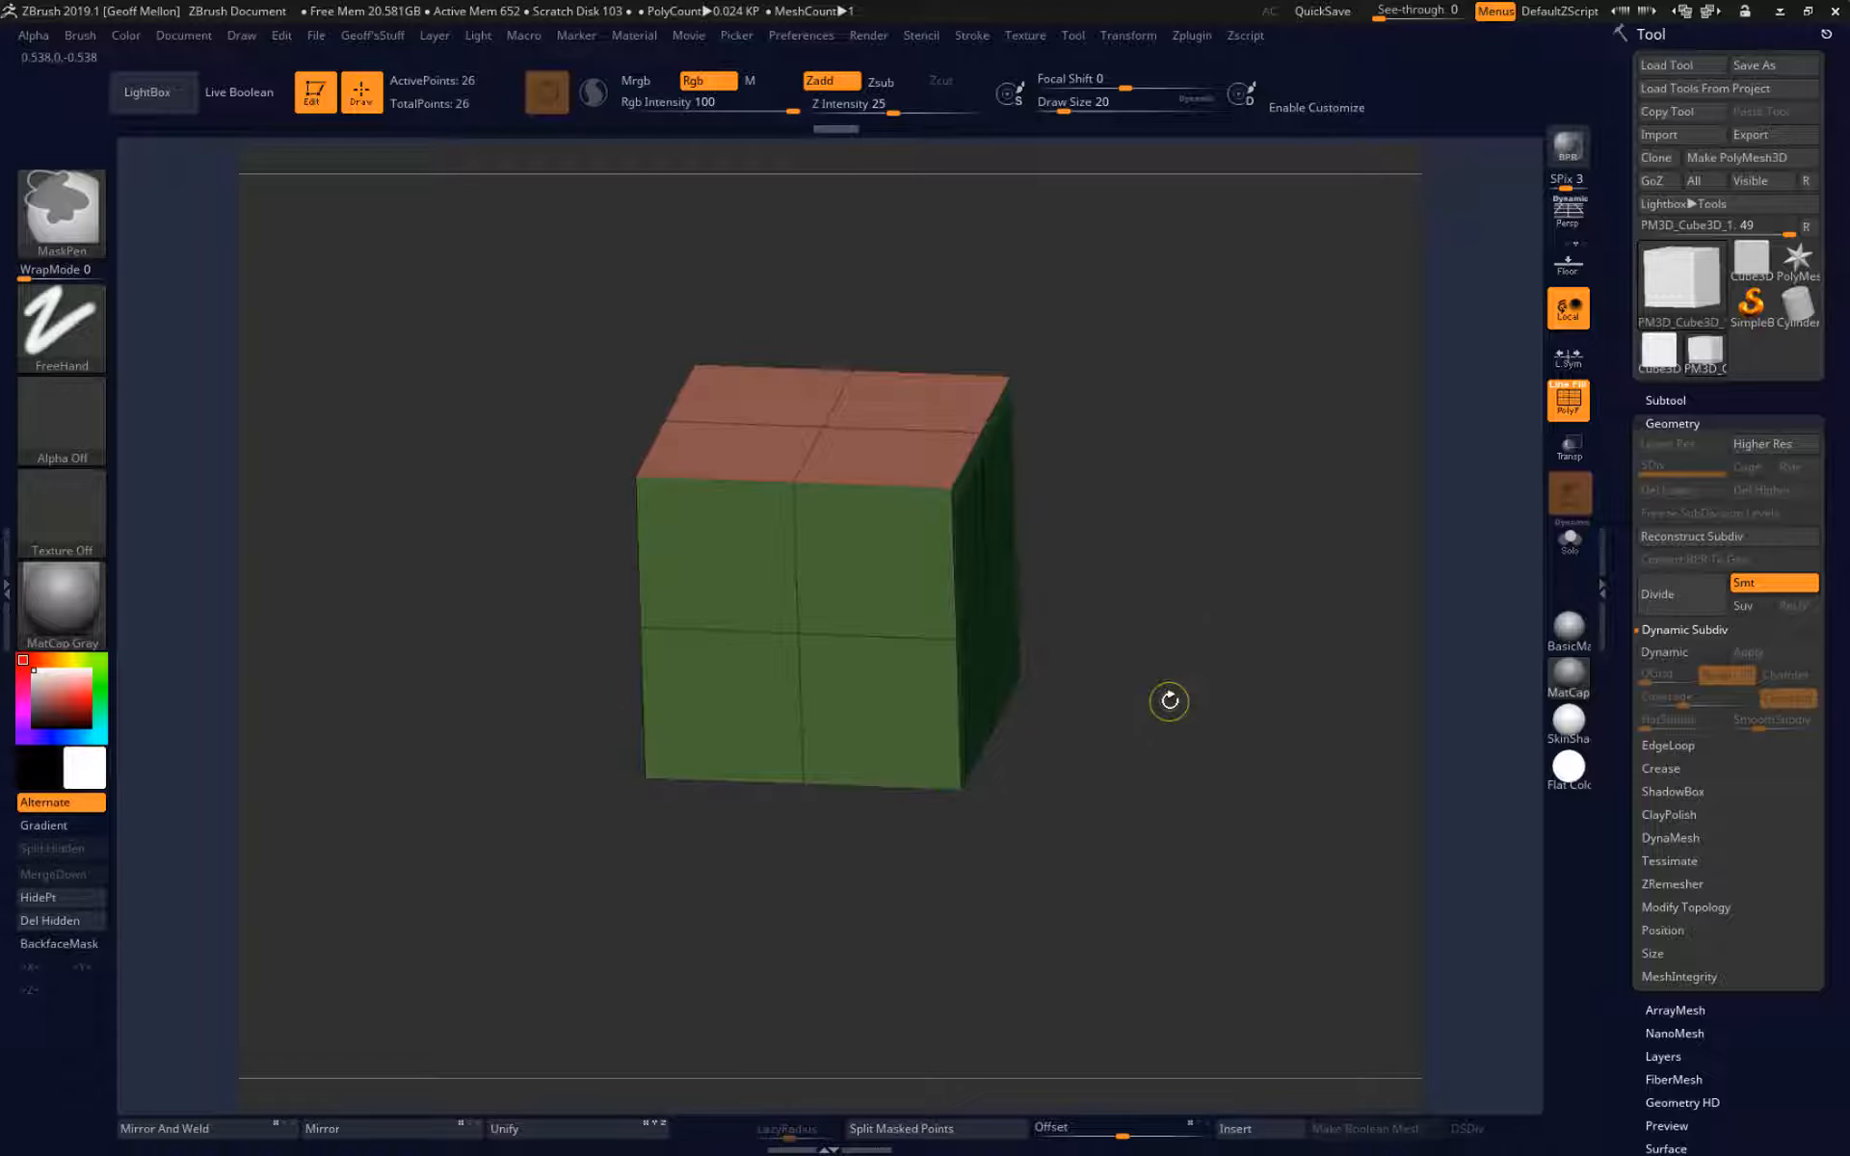
mouse_move(1169, 693)
mouse_down()
mouse_move(1209, 549)
mouse_move(1210, 669)
mouse_move(1186, 679)
mouse_up()
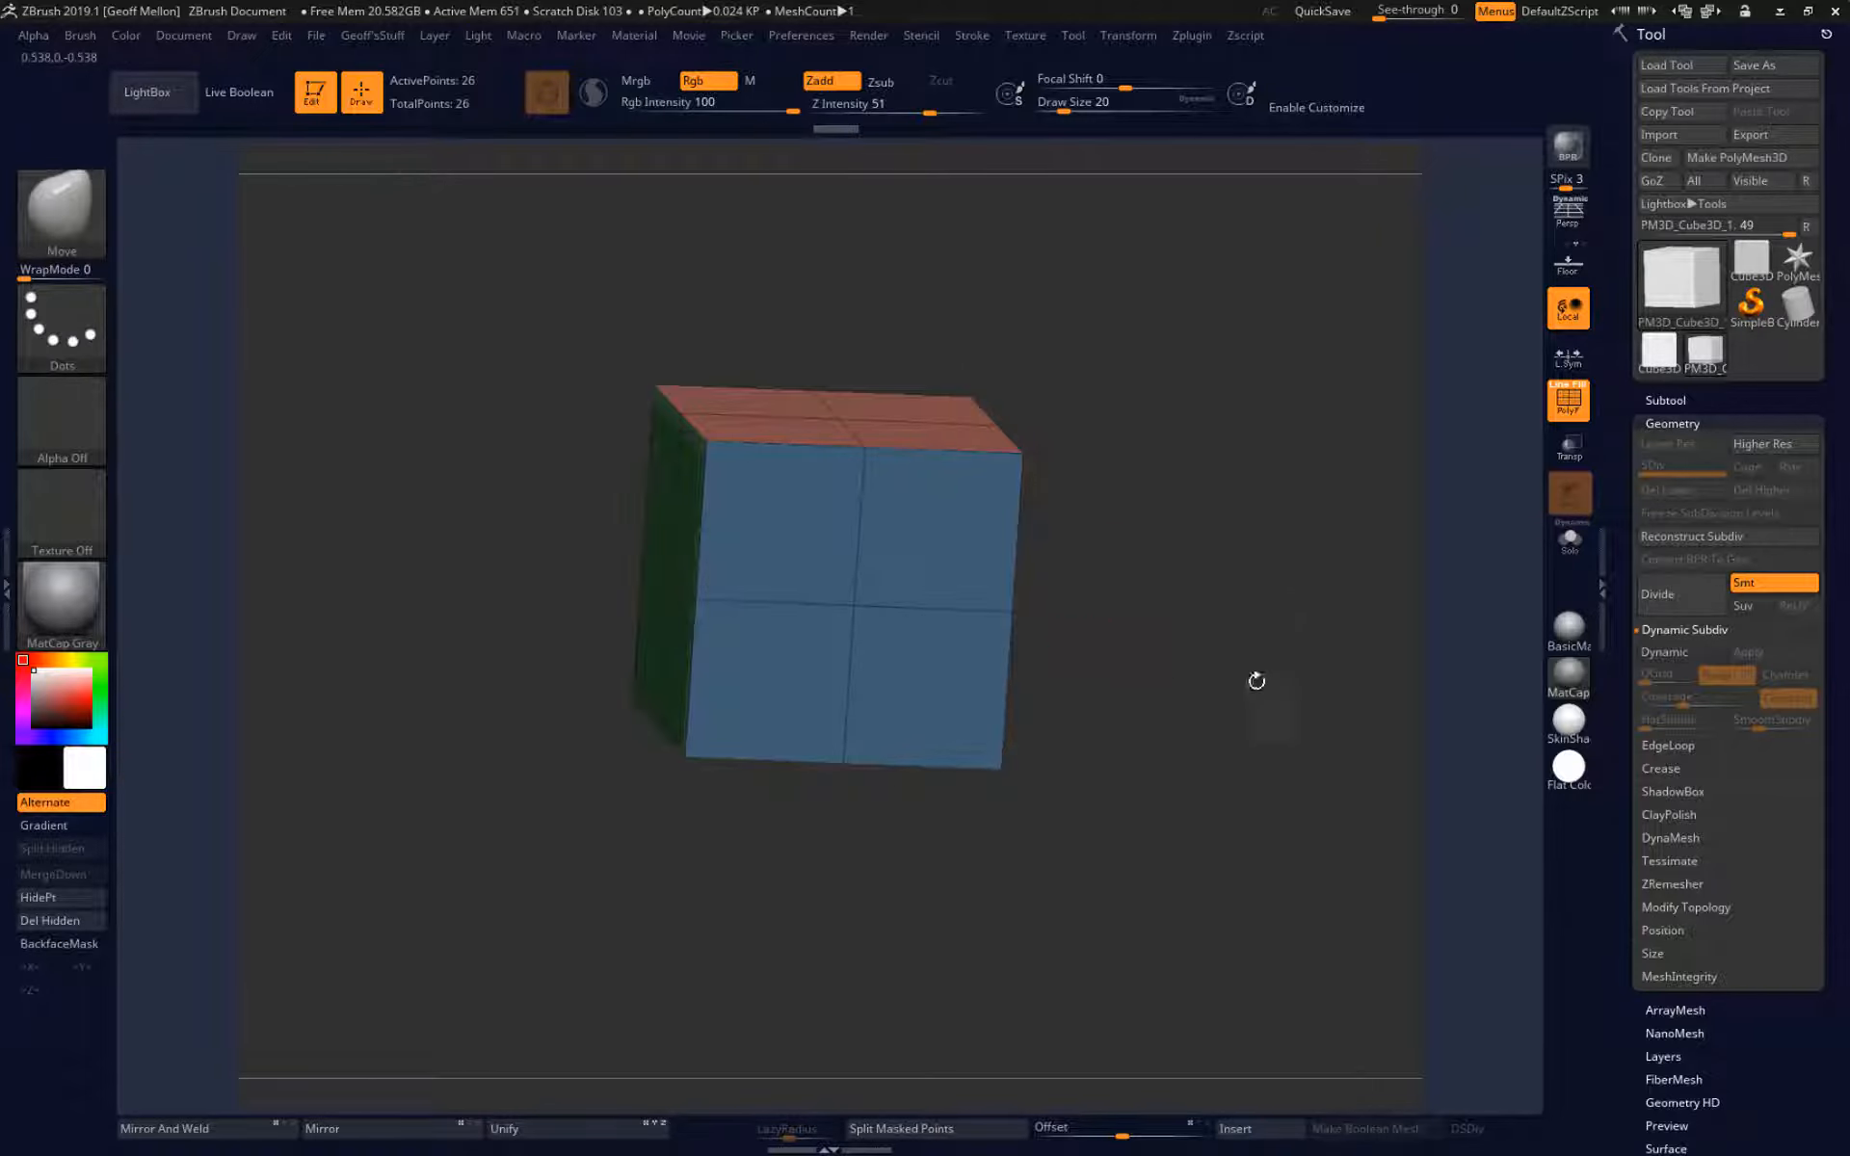
drag(1204, 565, 1273, 529)
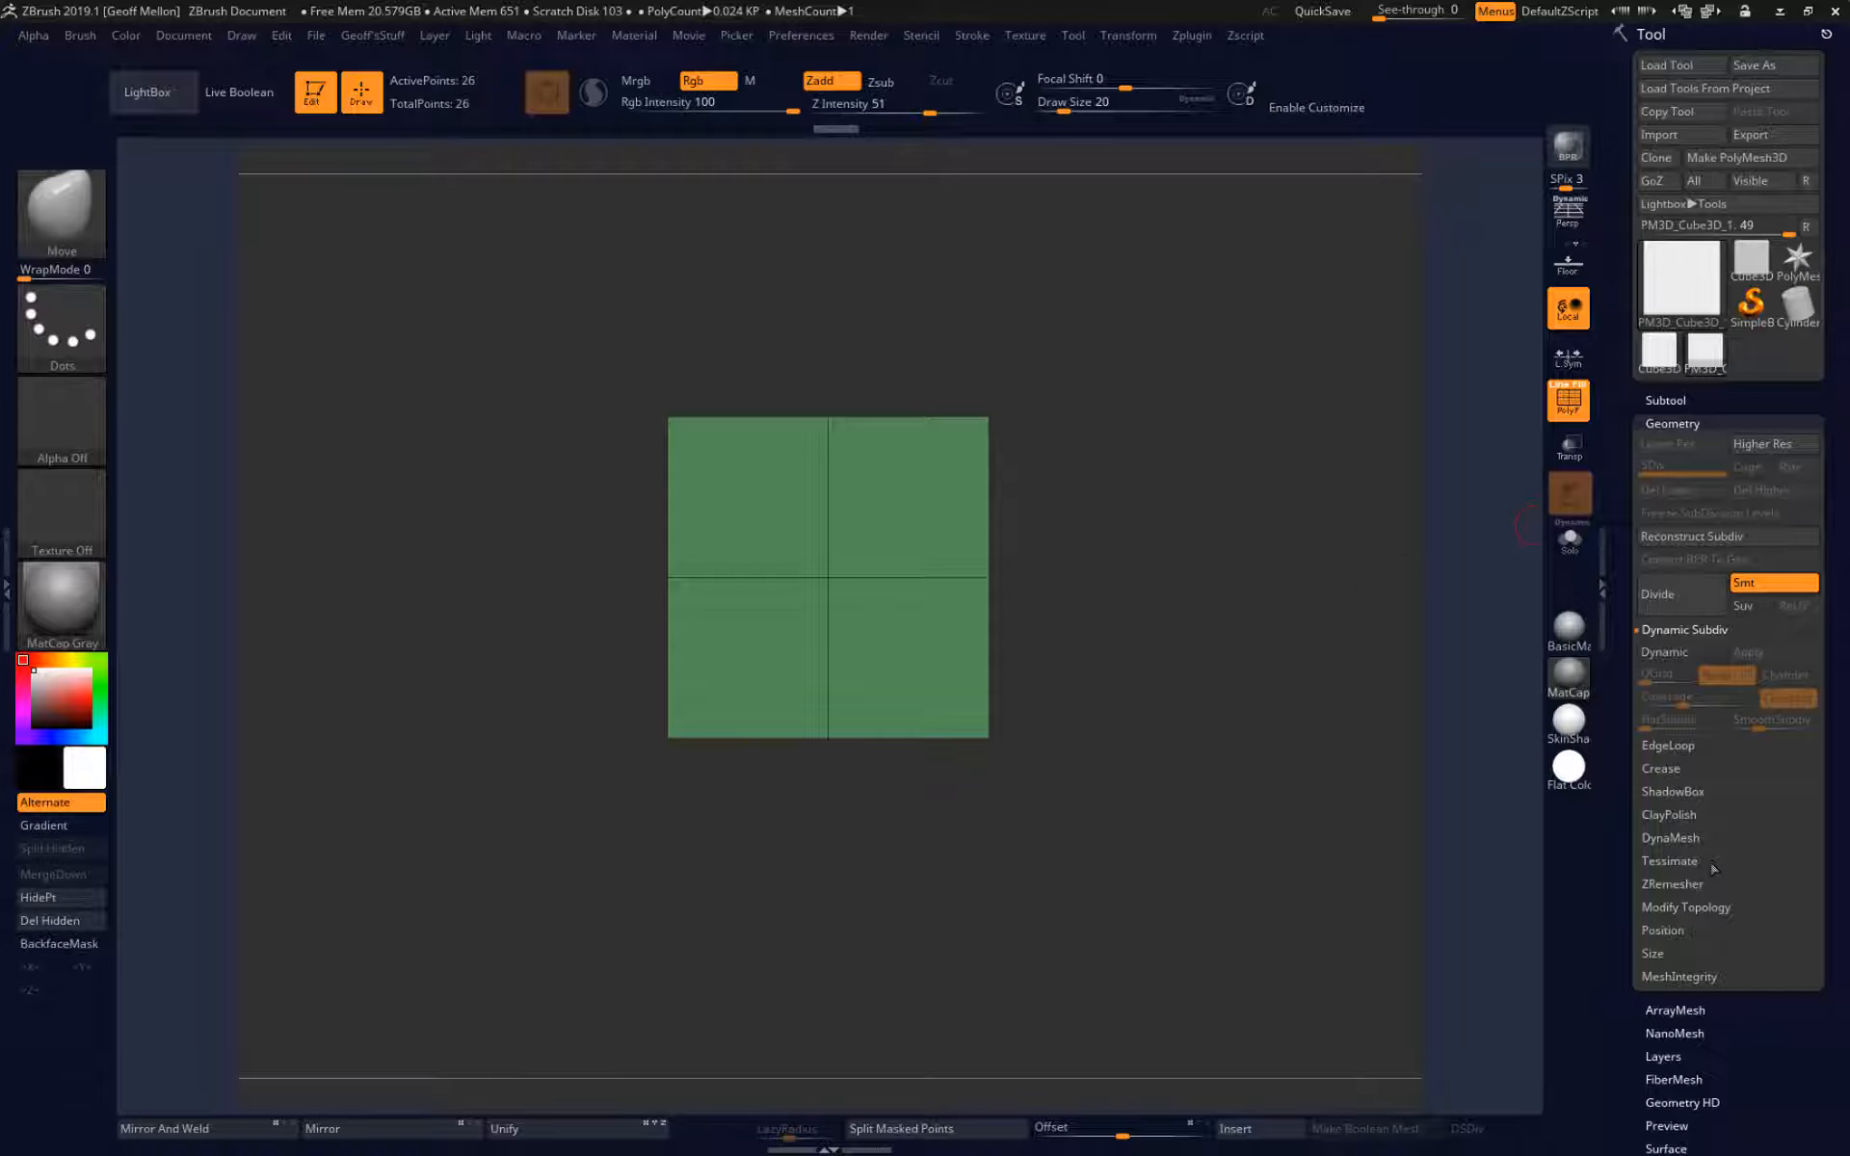
Crease the low-resolution cube's edges along the polygroup borders with Crease PG and inspect them up close.
click(1696, 908)
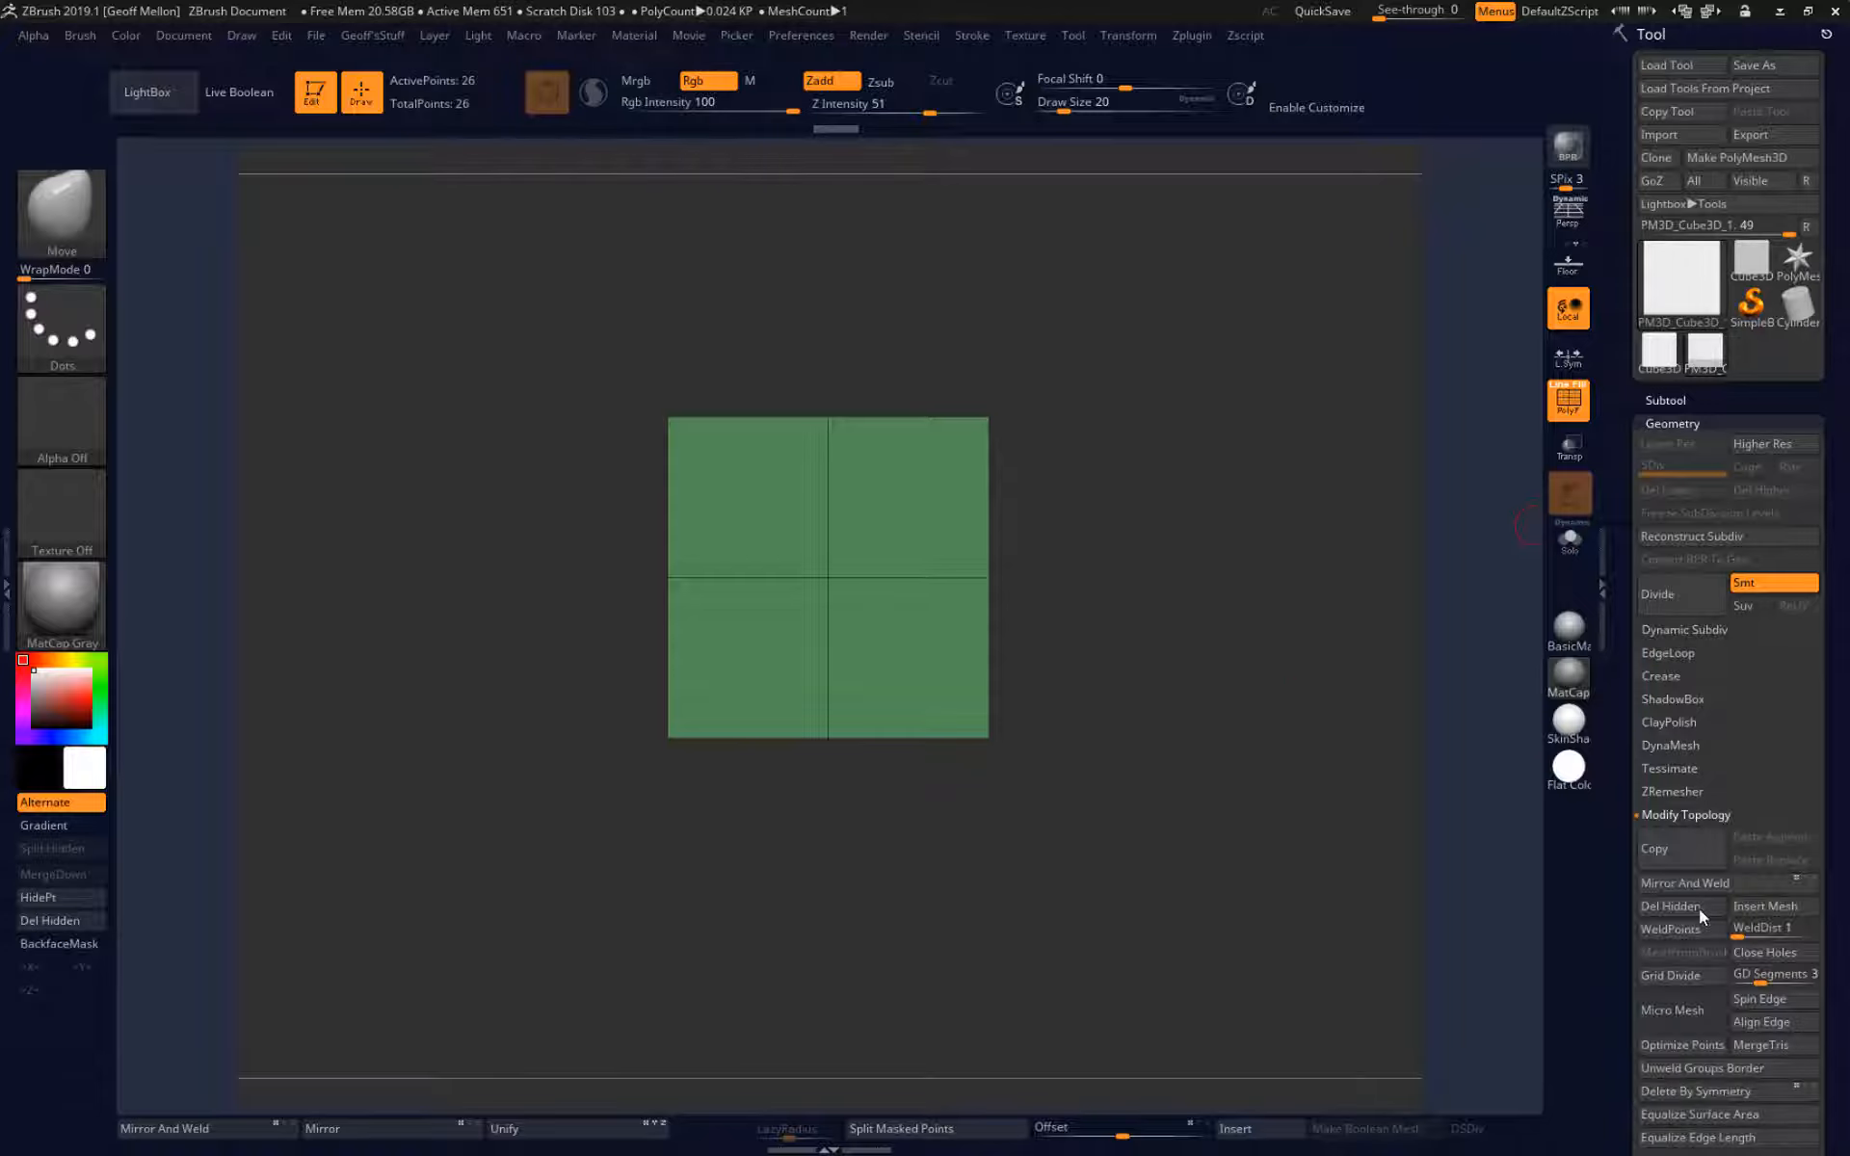
click(1673, 675)
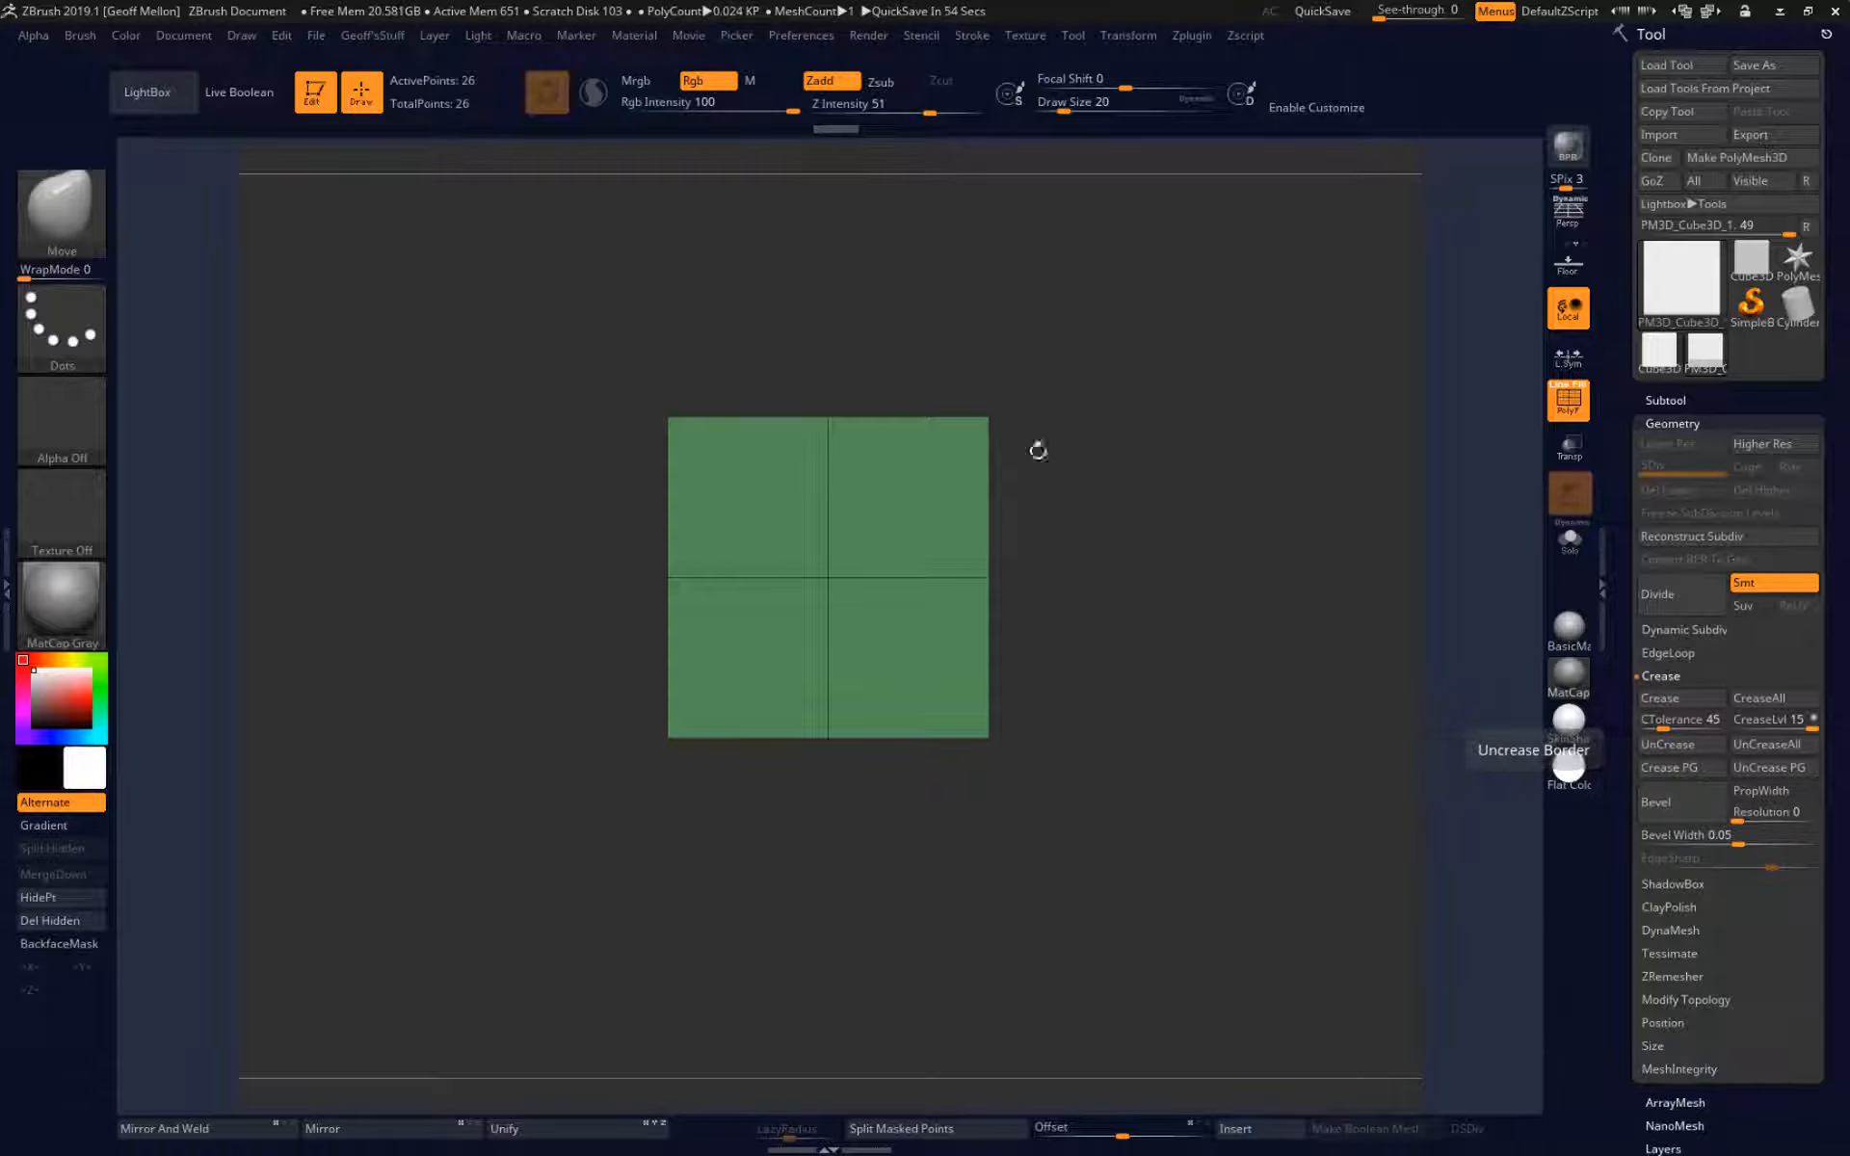
drag(1272, 545, 1239, 541)
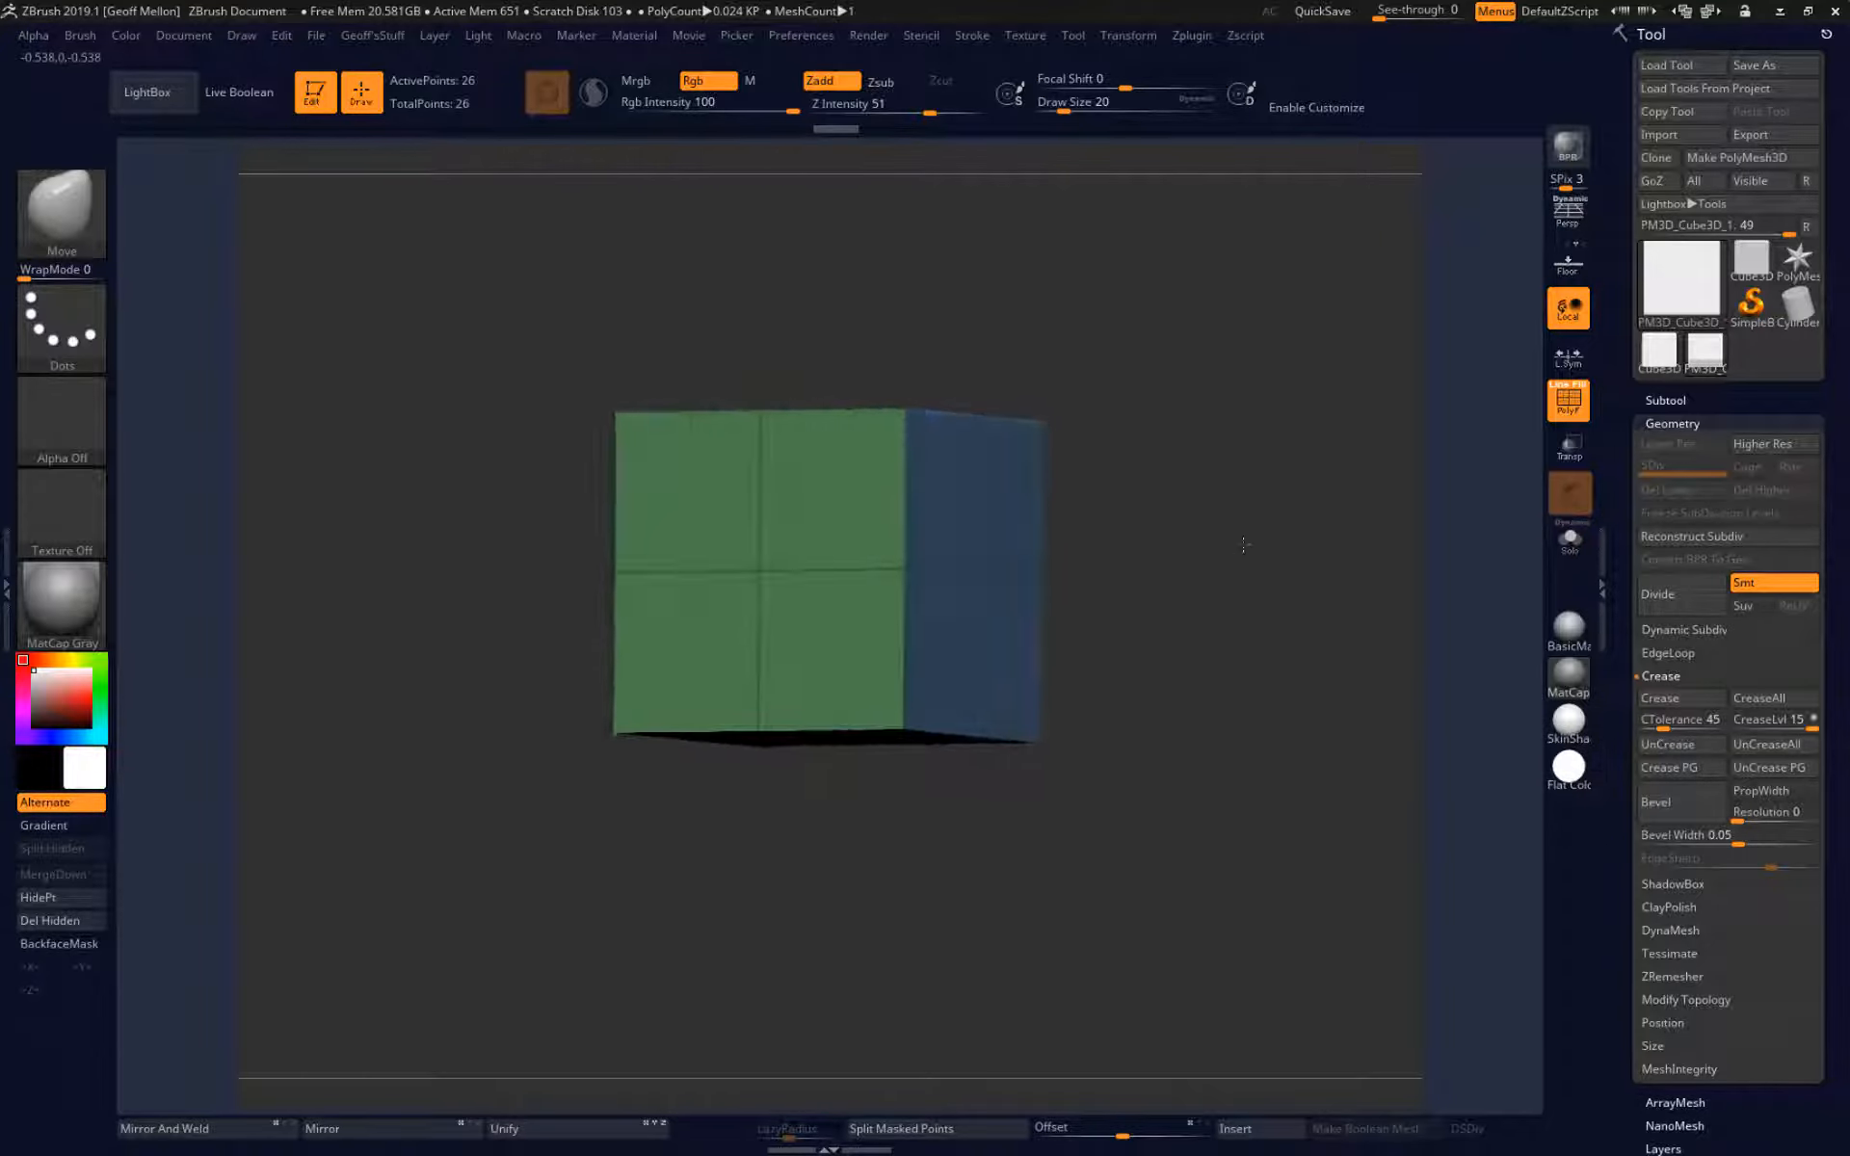
click(1699, 771)
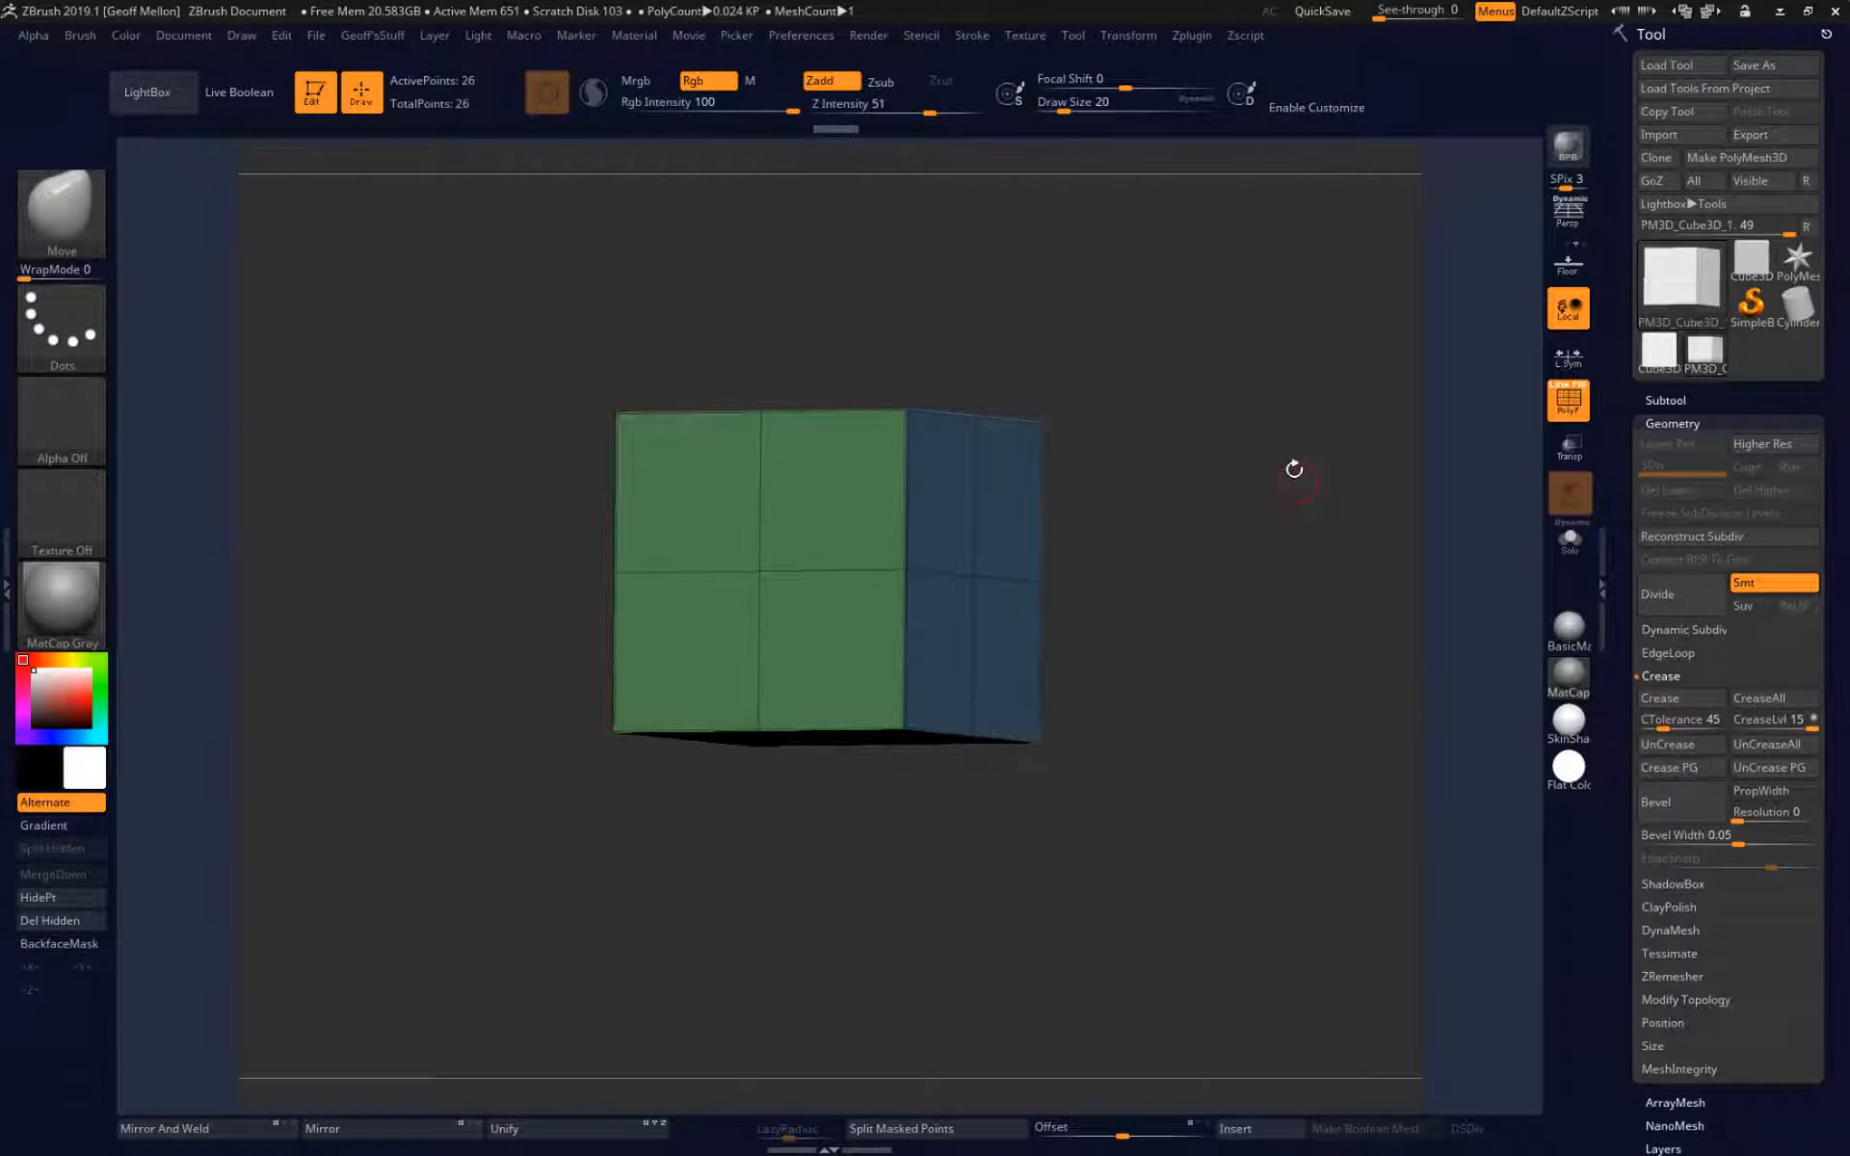
drag(1293, 474, 1253, 665)
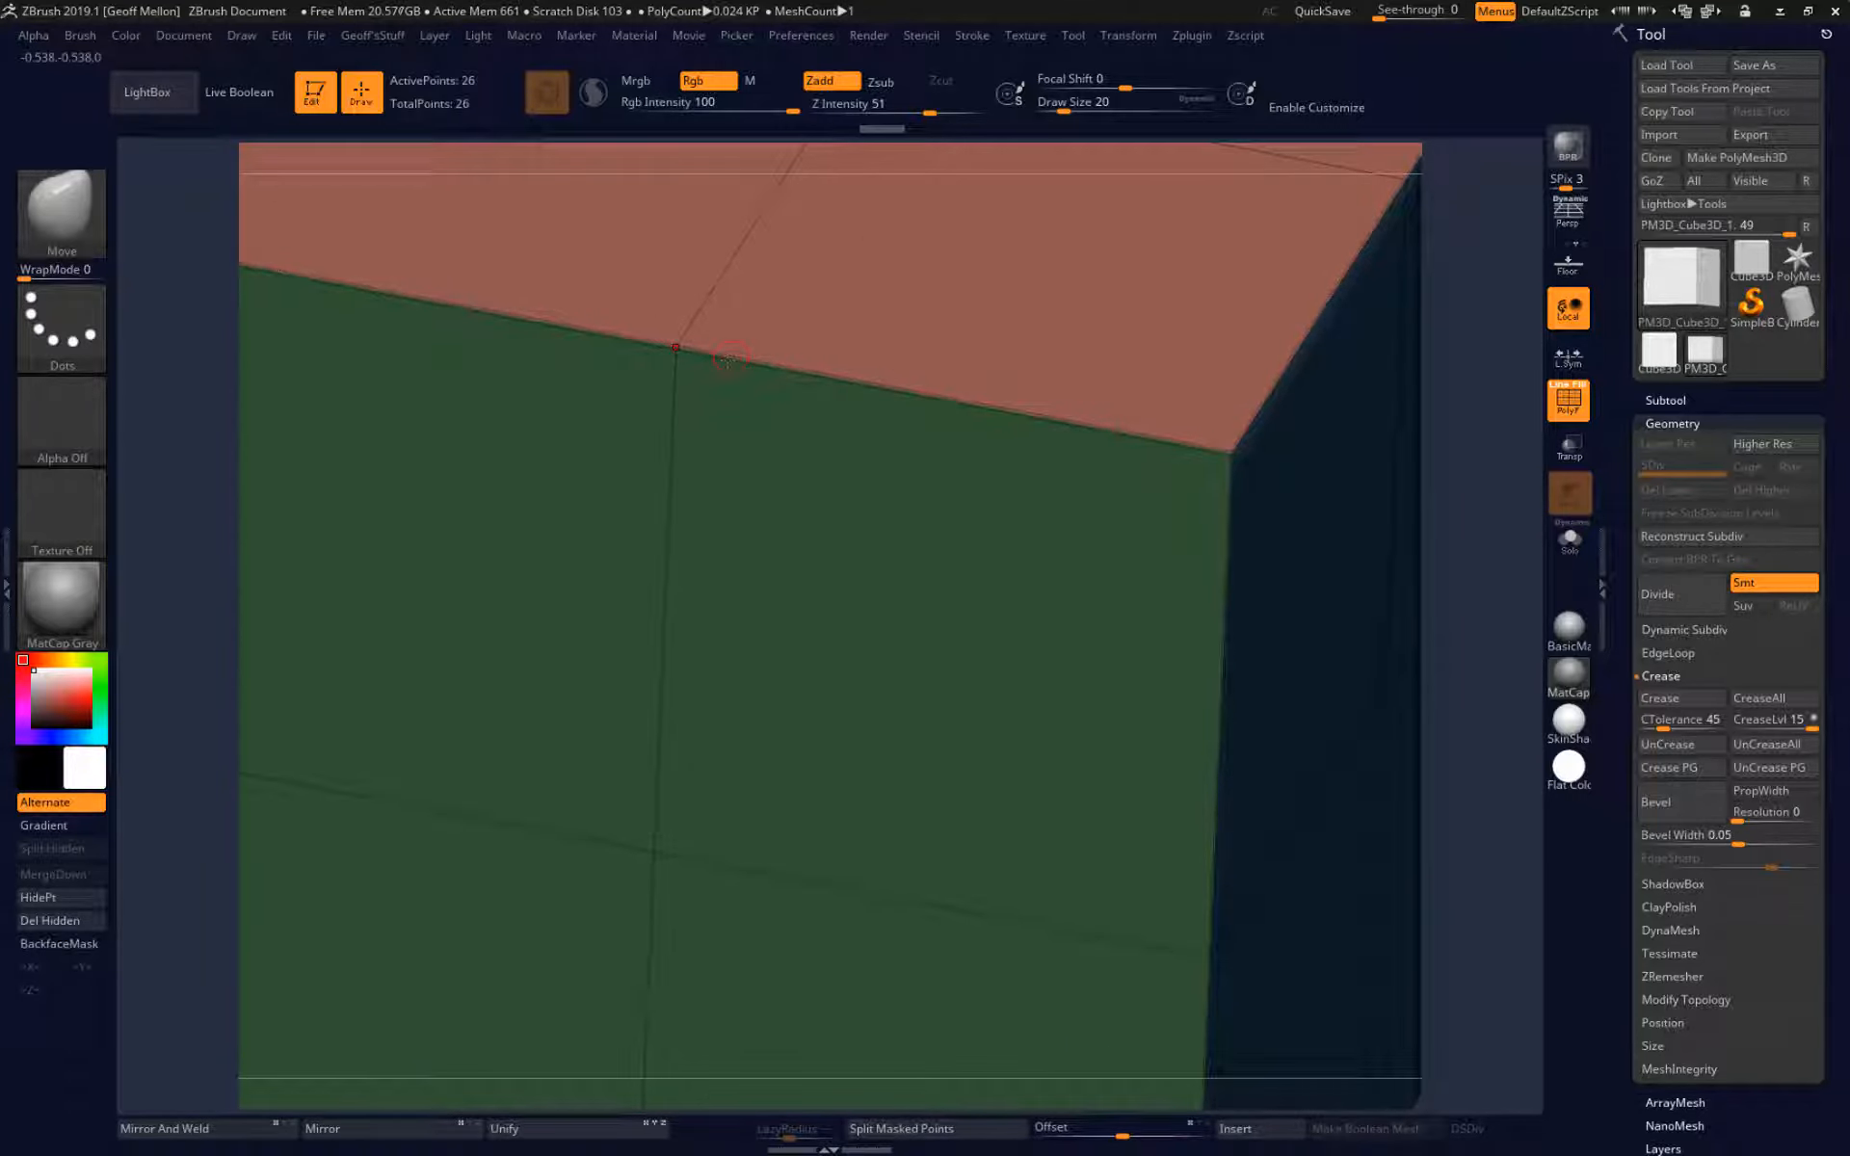
alt+drag(1467, 1006, 1462, 791)
drag(1291, 795, 1284, 715)
drag(1368, 590, 1248, 612)
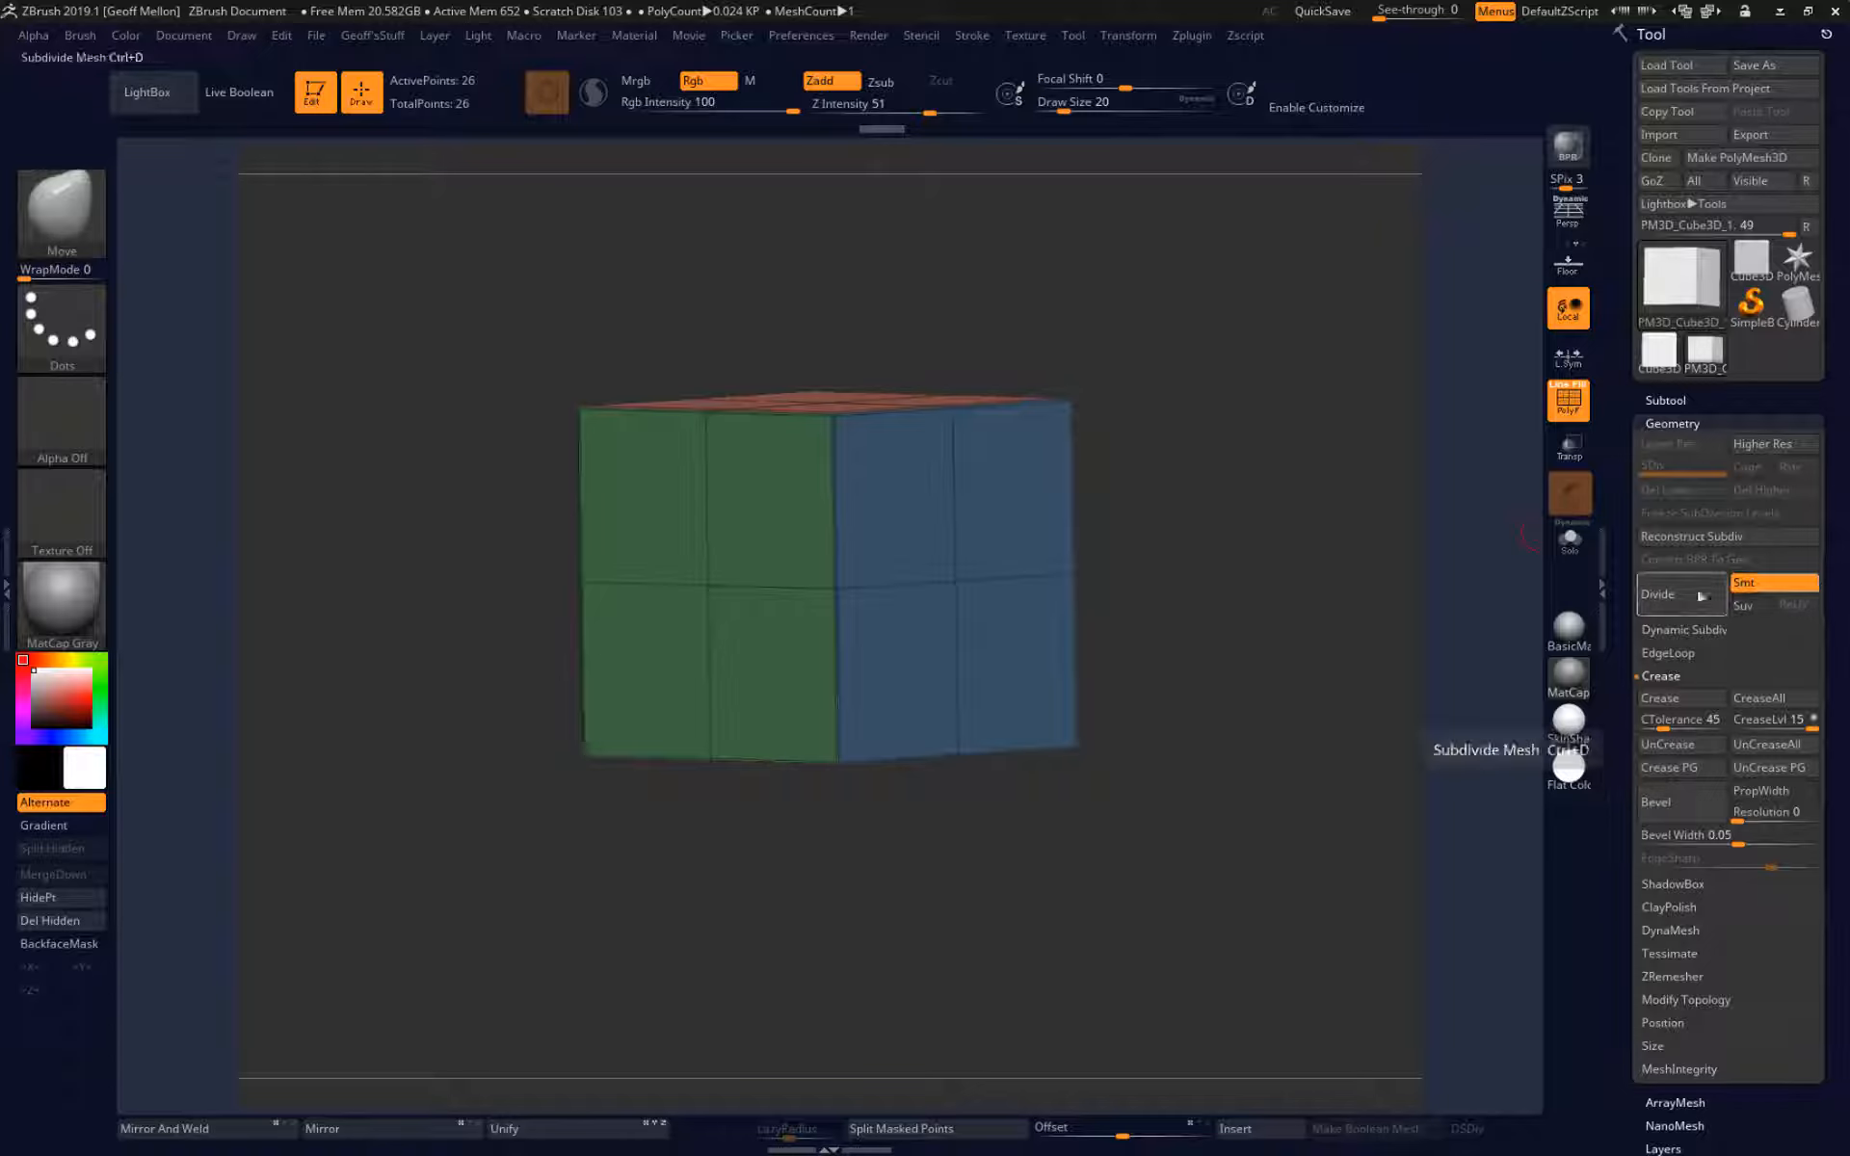
Subdivide the creased cube twice to SDiv 3 and turn off the polyframe display.
click(1665, 594)
mouse_move(1332, 468)
mouse_down()
mouse_move(1349, 550)
mouse_move(1347, 469)
mouse_up()
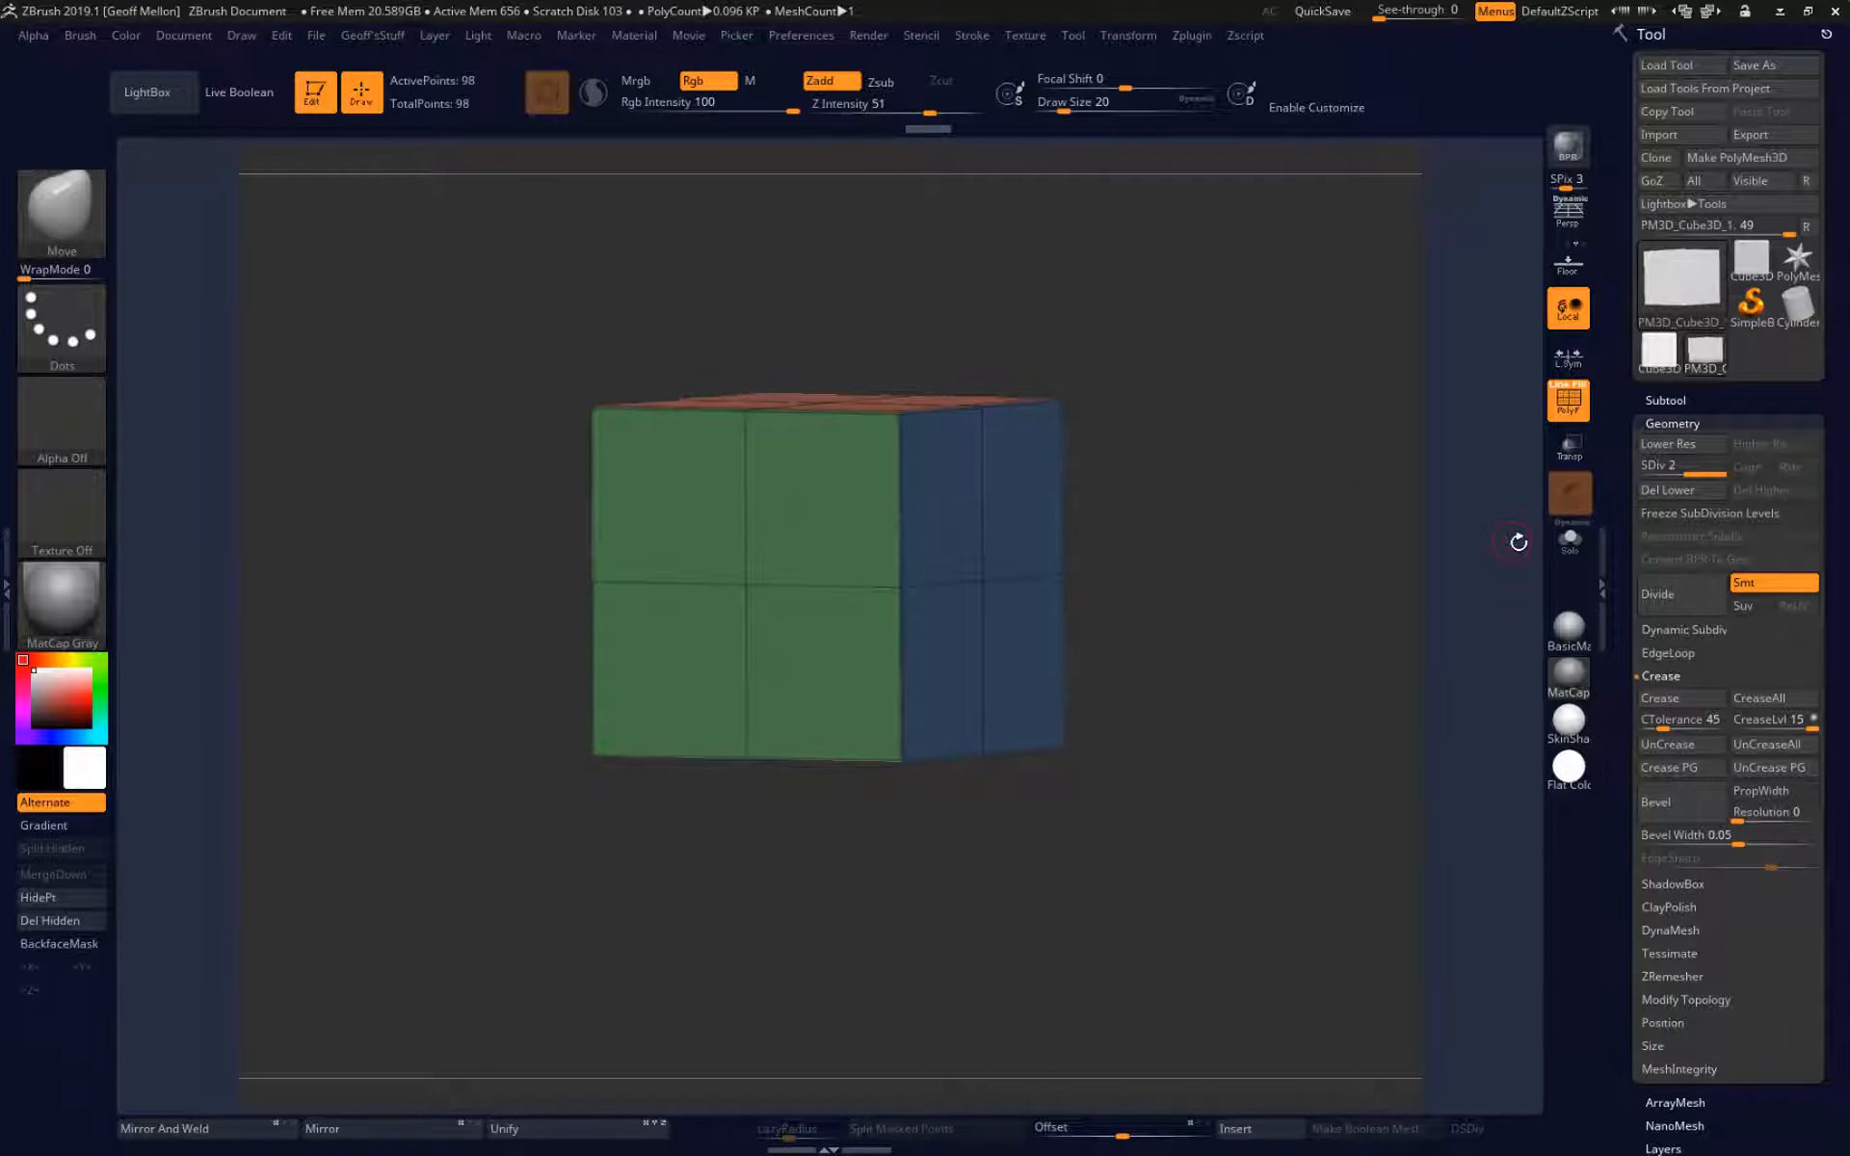
click(1682, 594)
drag(1292, 479, 1336, 521)
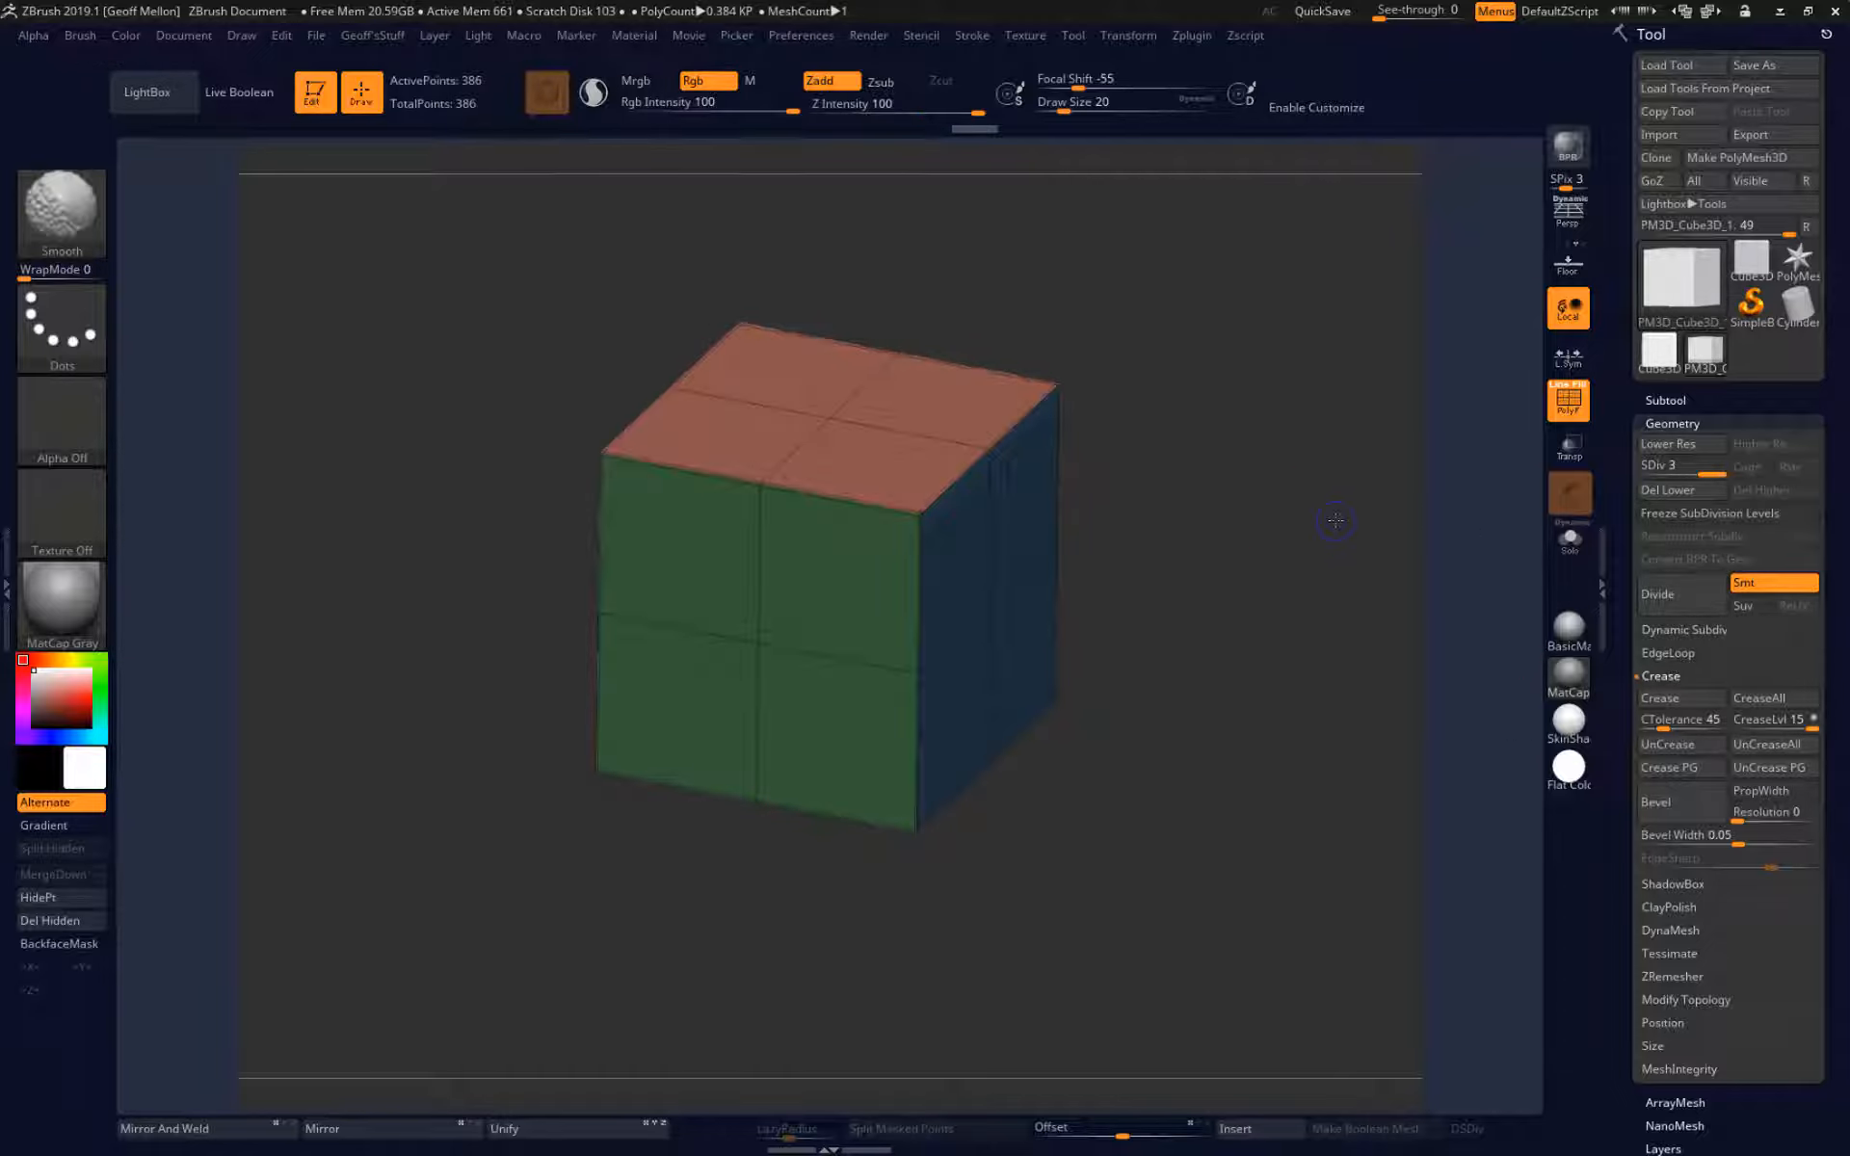
key(shift+f)
drag(1292, 640, 1231, 598)
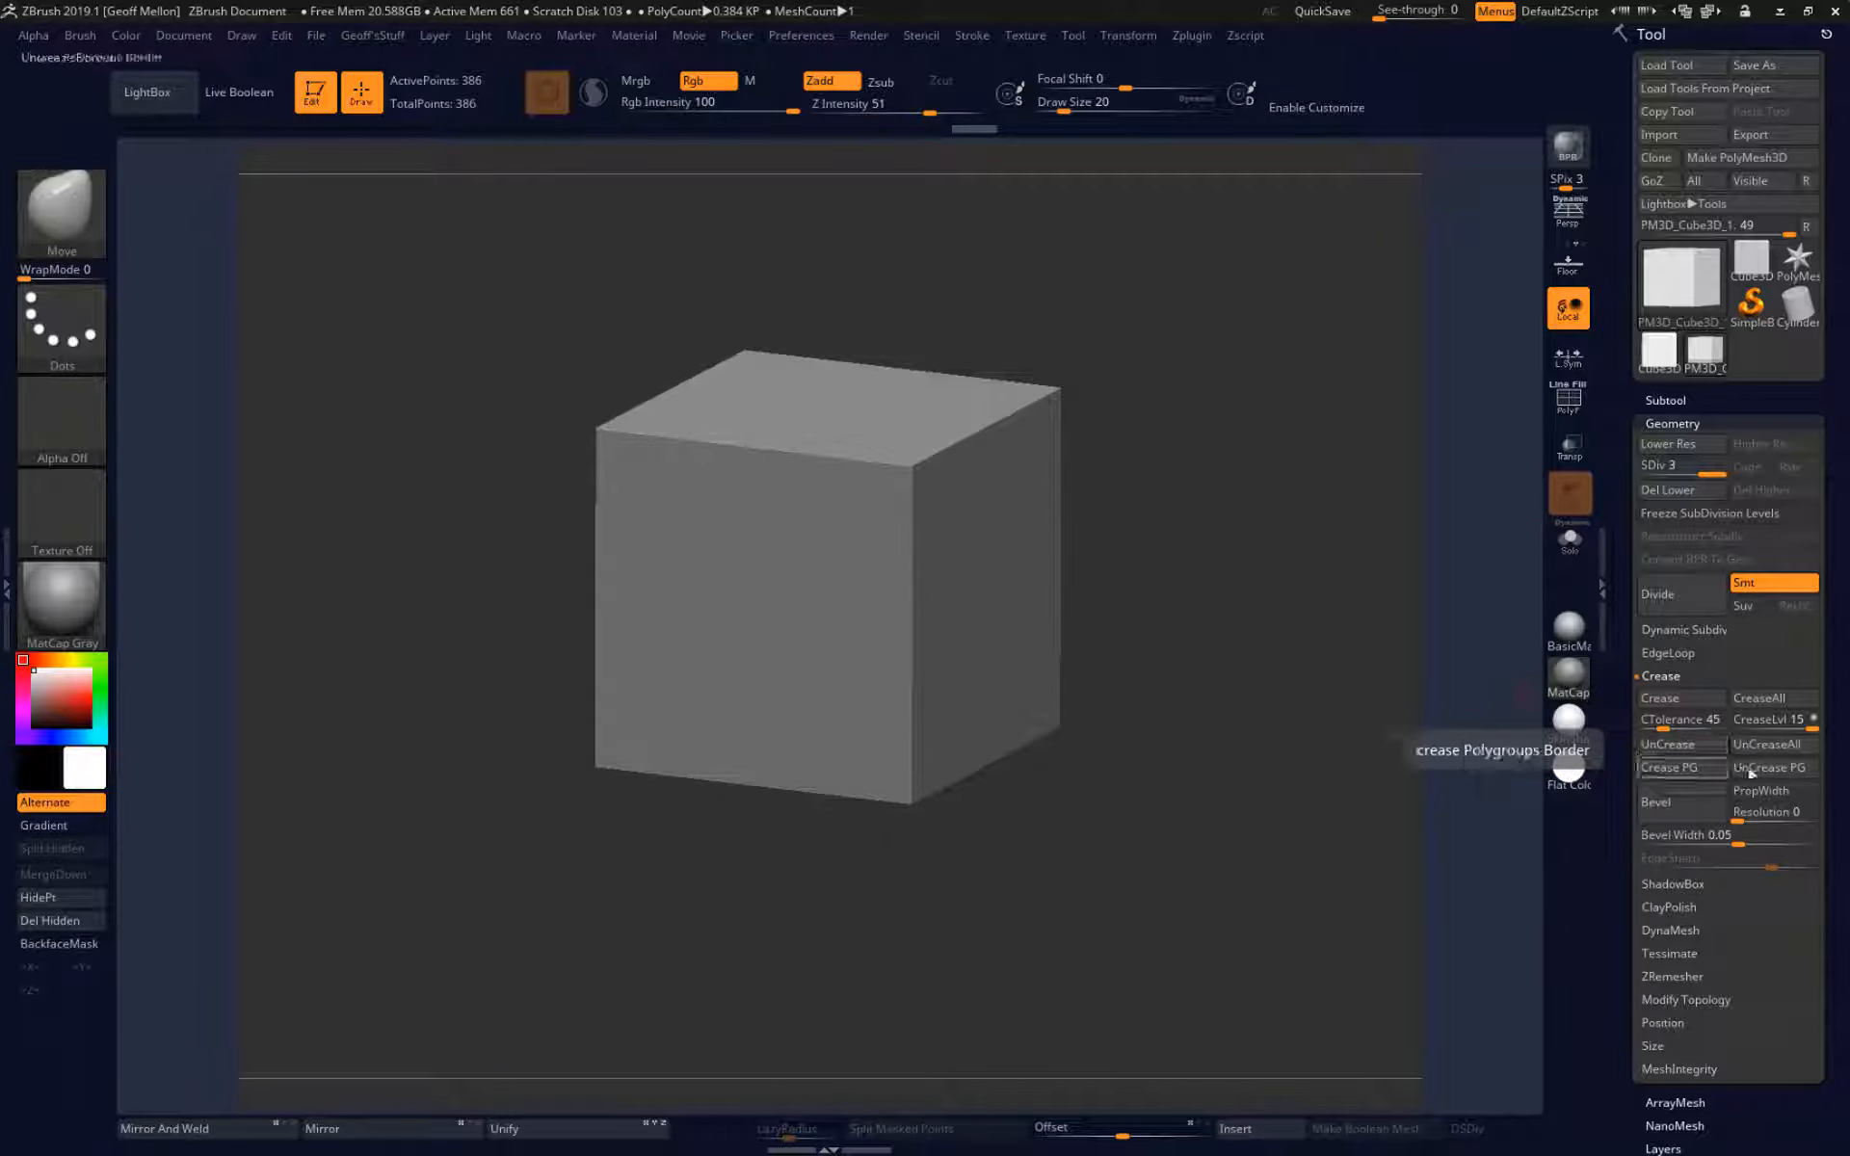
Try uncreasing the polygroup borders and subdividing the cube once more to soften its edges.
click(1659, 590)
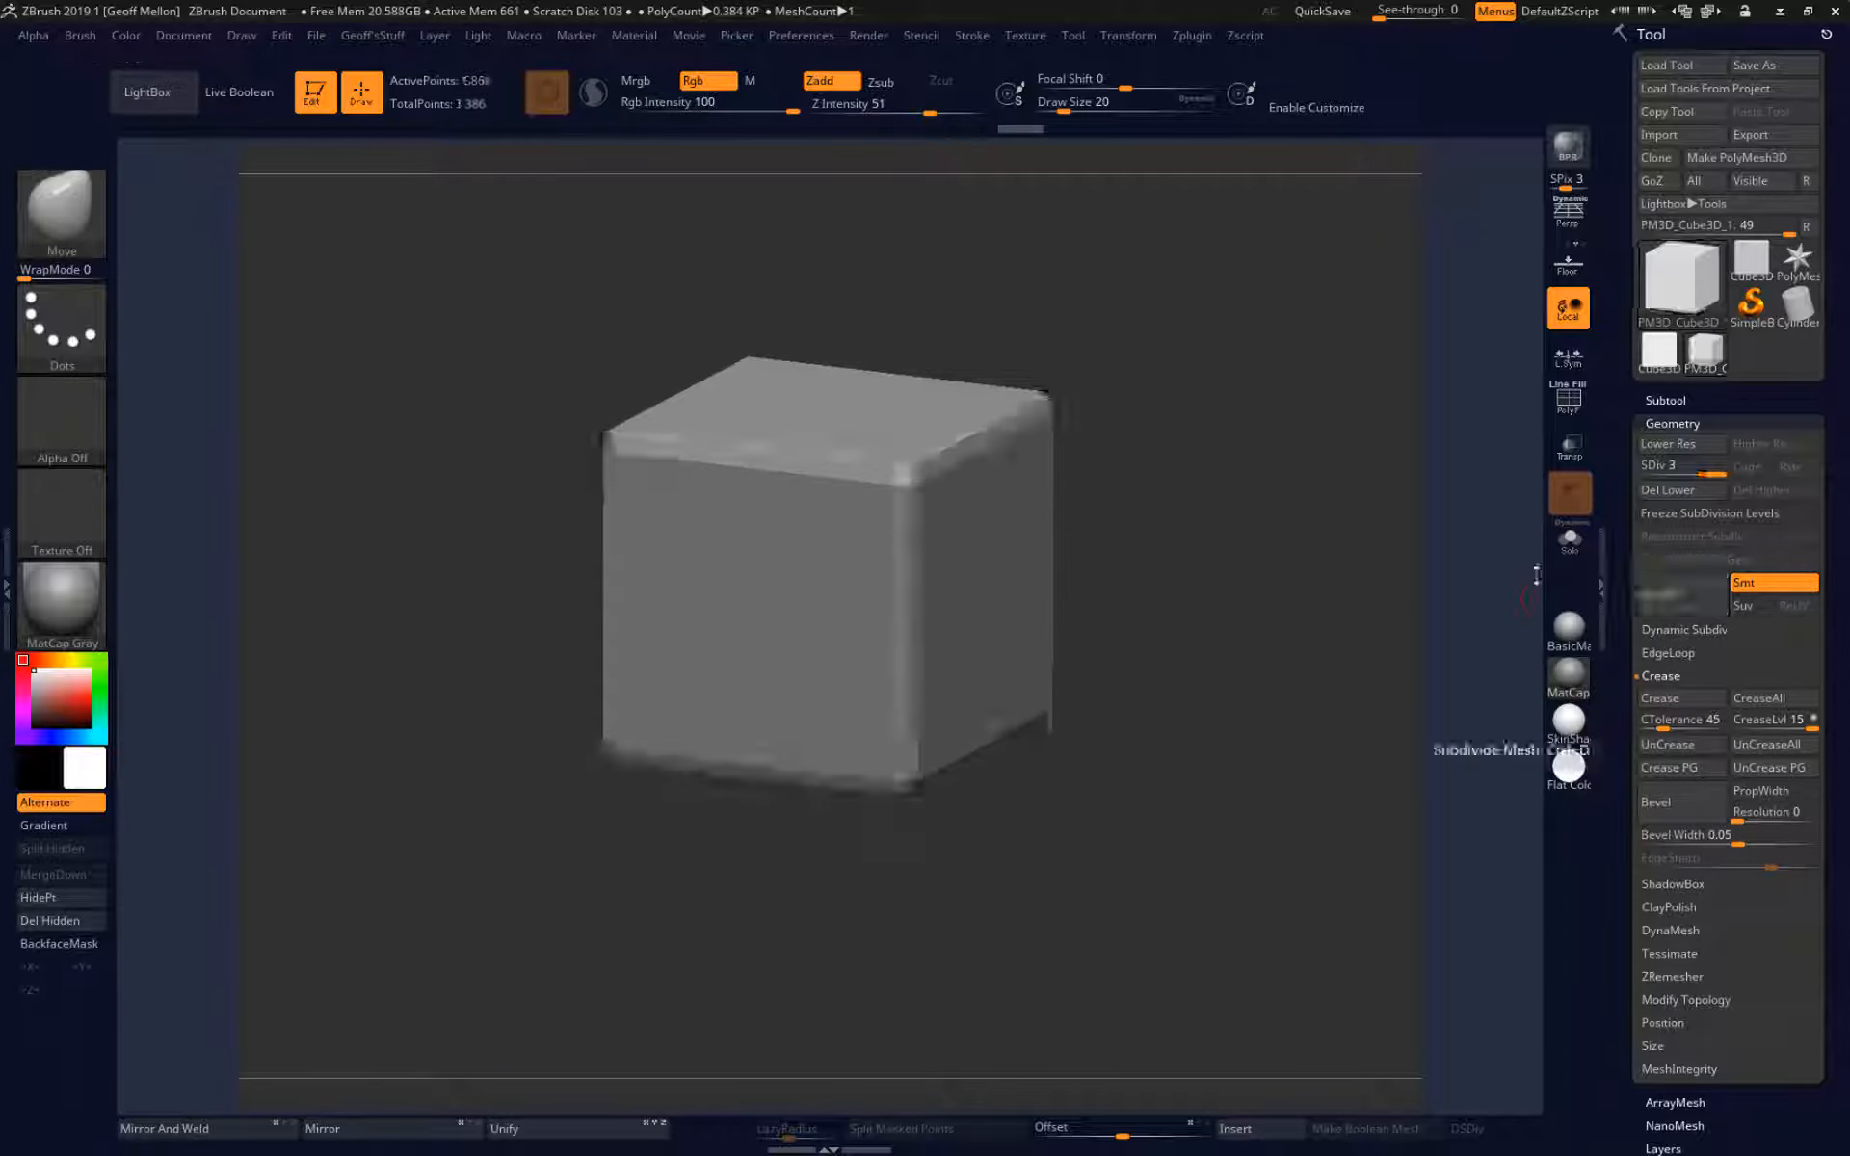
drag(1251, 541, 1475, 608)
key(shift+d)
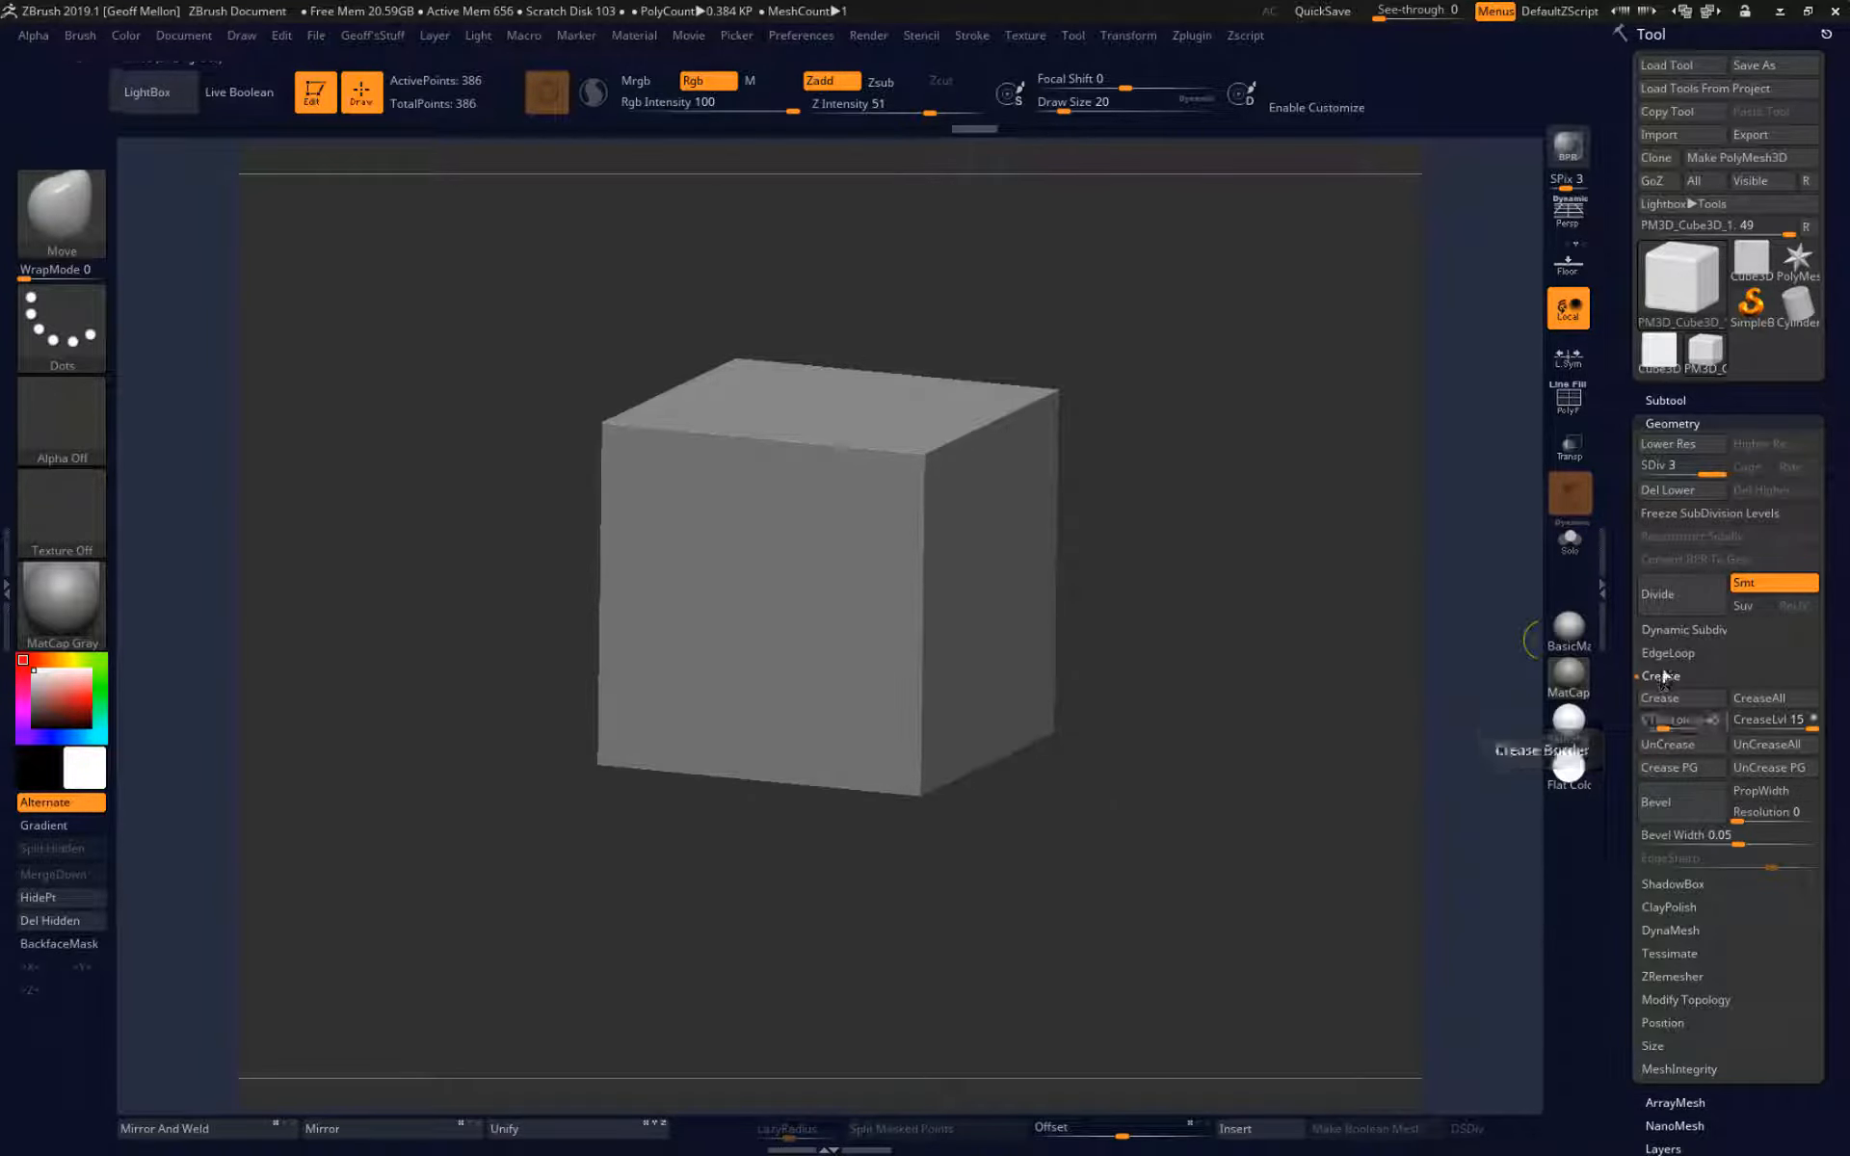
Show the polyframe and subdivide the still creased cube to SDiv 4.
key(shift+f)
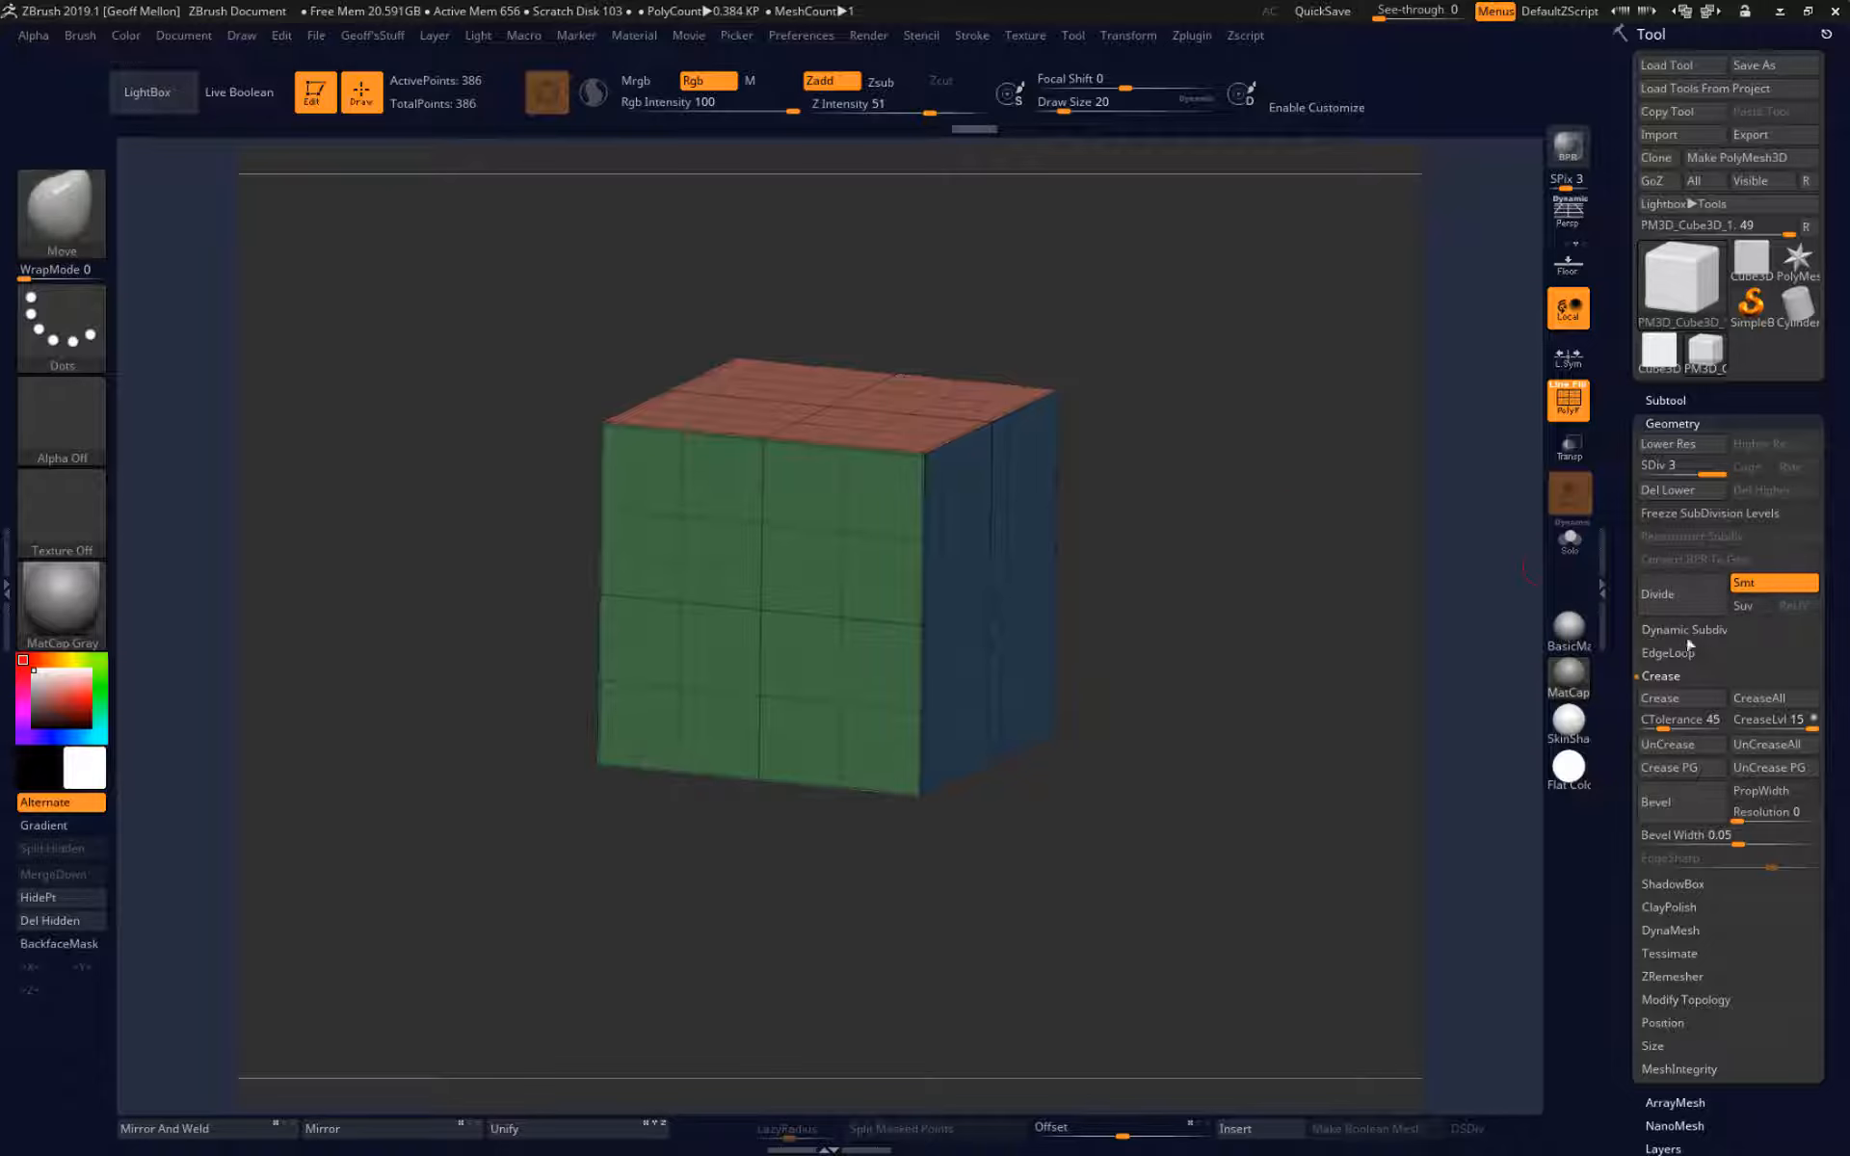
click(1683, 610)
drag(1336, 568, 1371, 607)
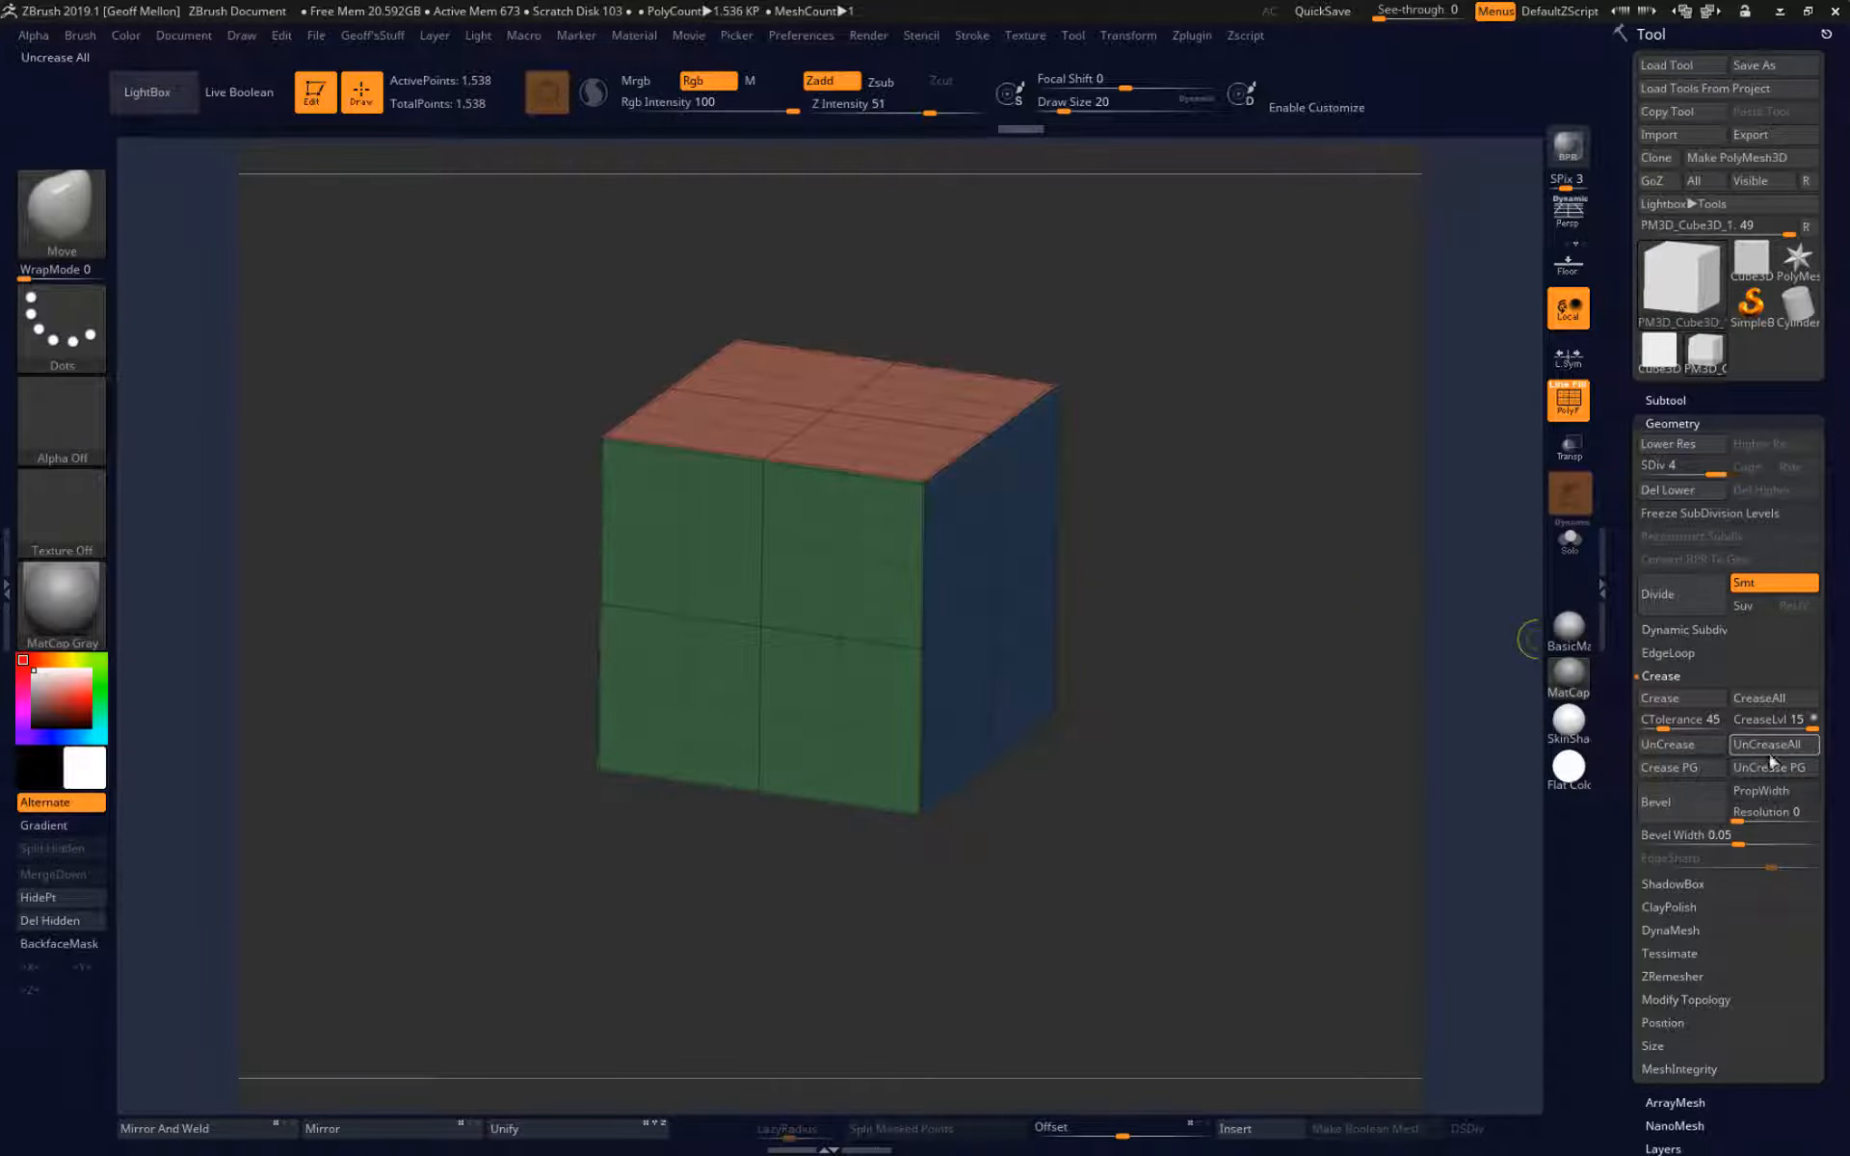
Remove the cube's creases, subdivide it twice more to SDiv 6 for softly rounded edges, and turn off the polyframe.
click(1684, 595)
drag(1256, 553, 1354, 648)
click(1684, 594)
key(shift+f)
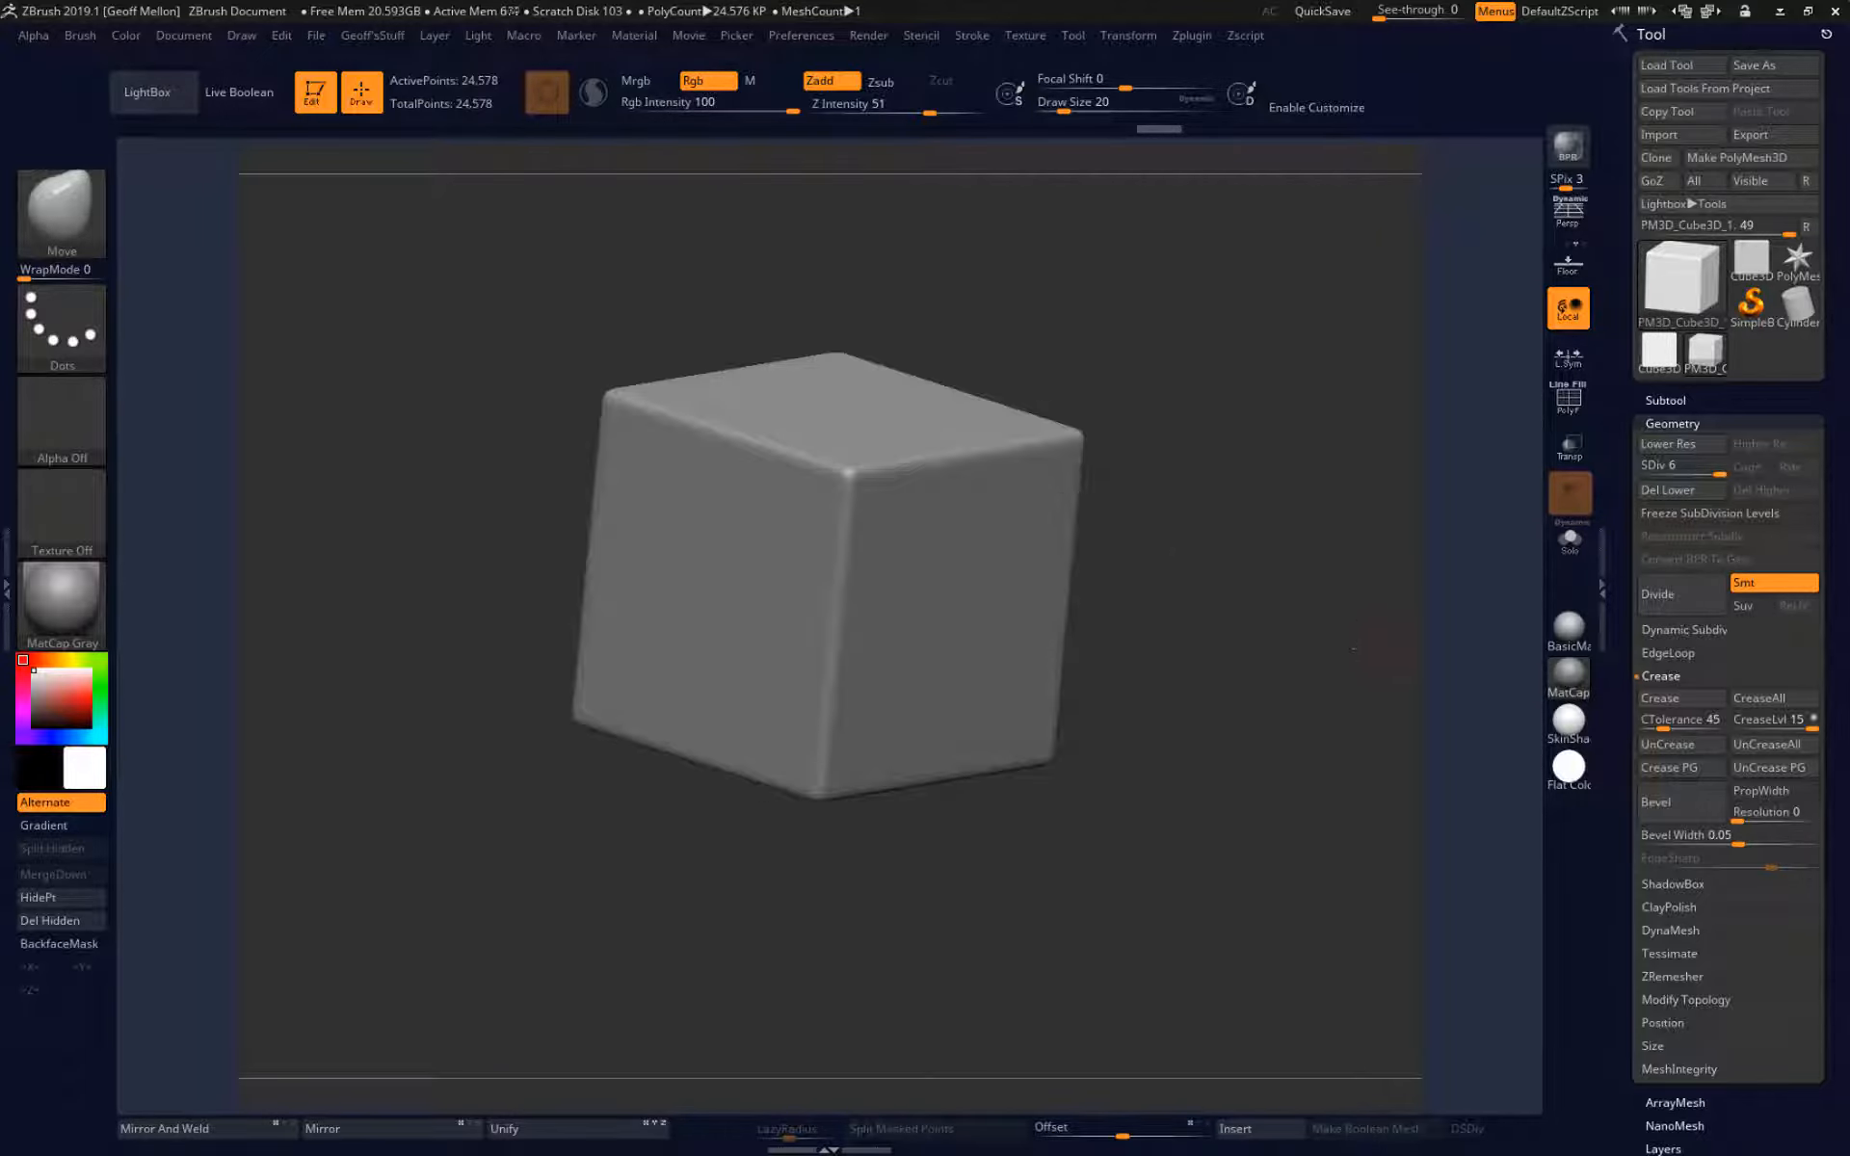
Dock the Zplugin palette in the empty side tray.
click(8, 548)
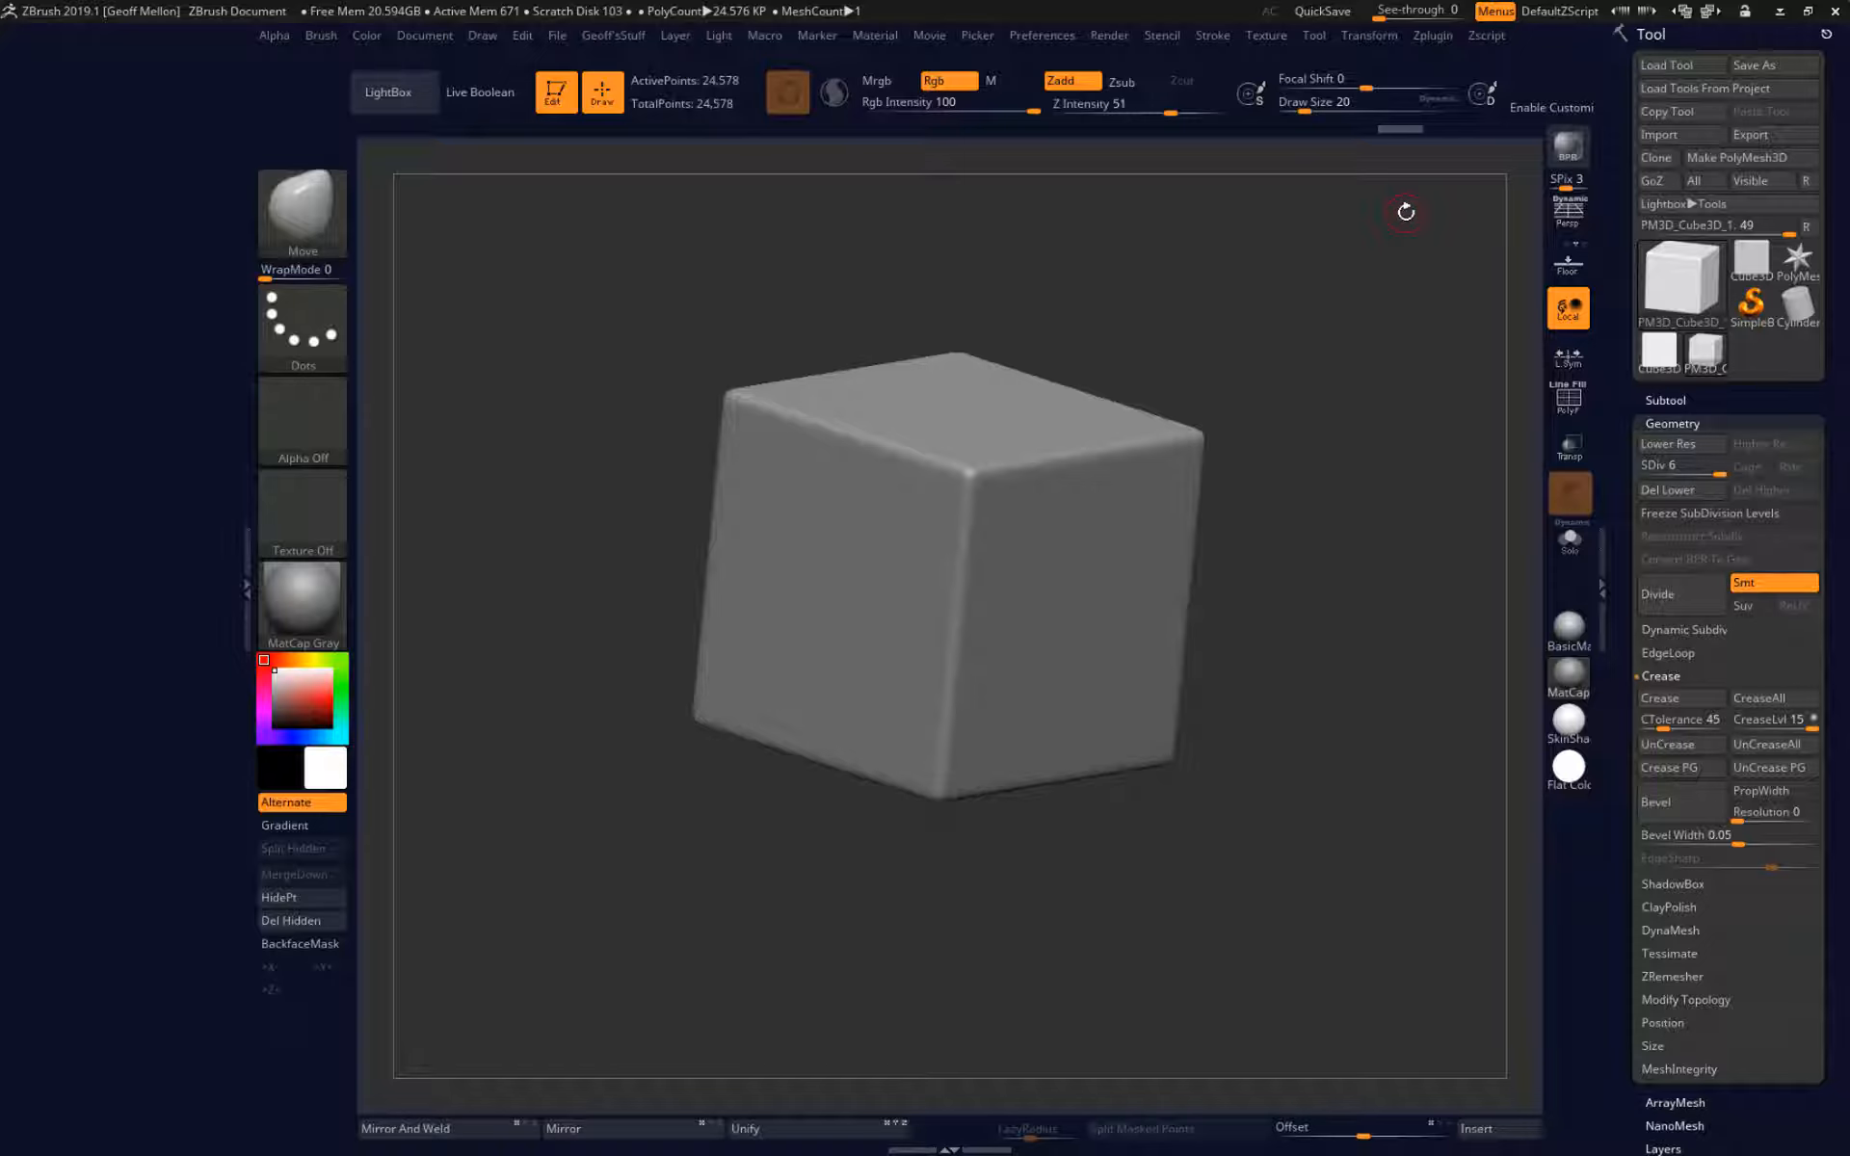
click(246, 588)
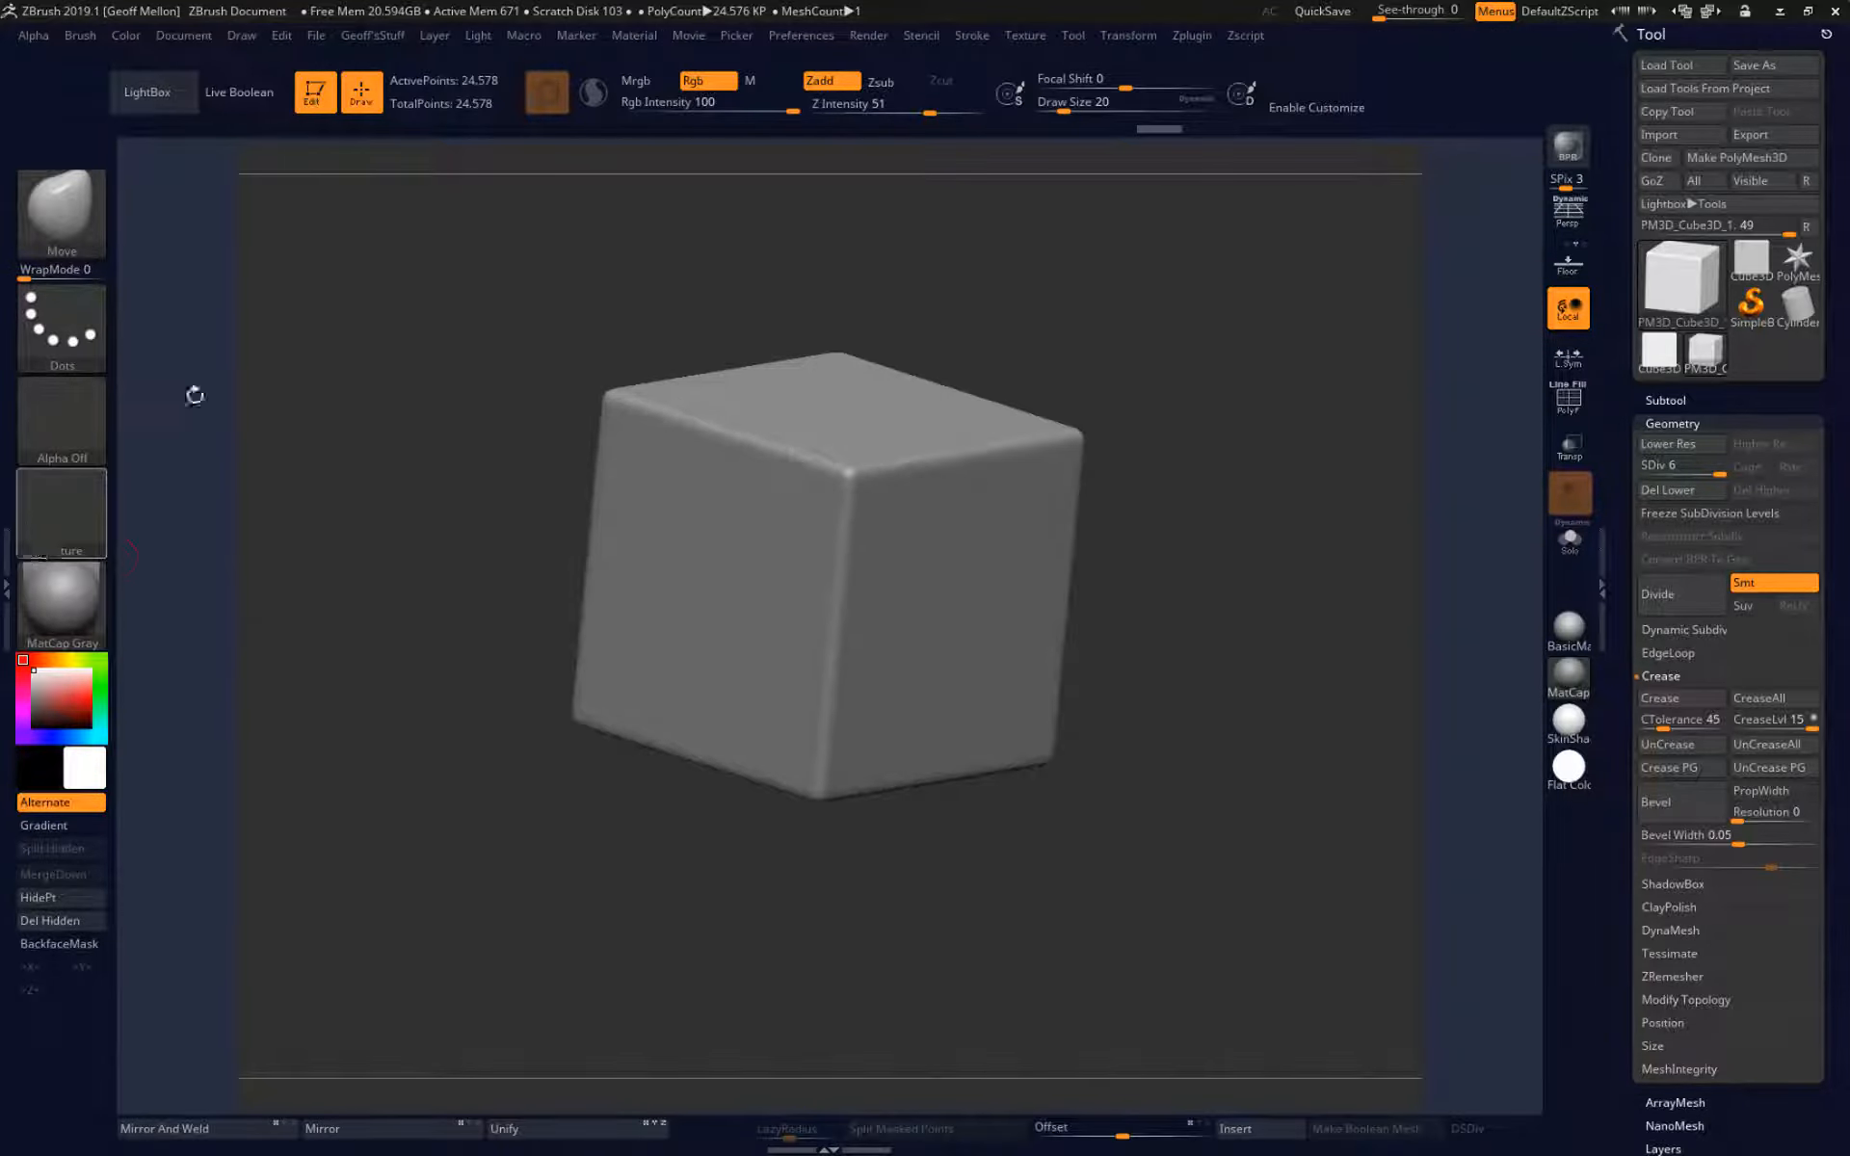
click(1195, 35)
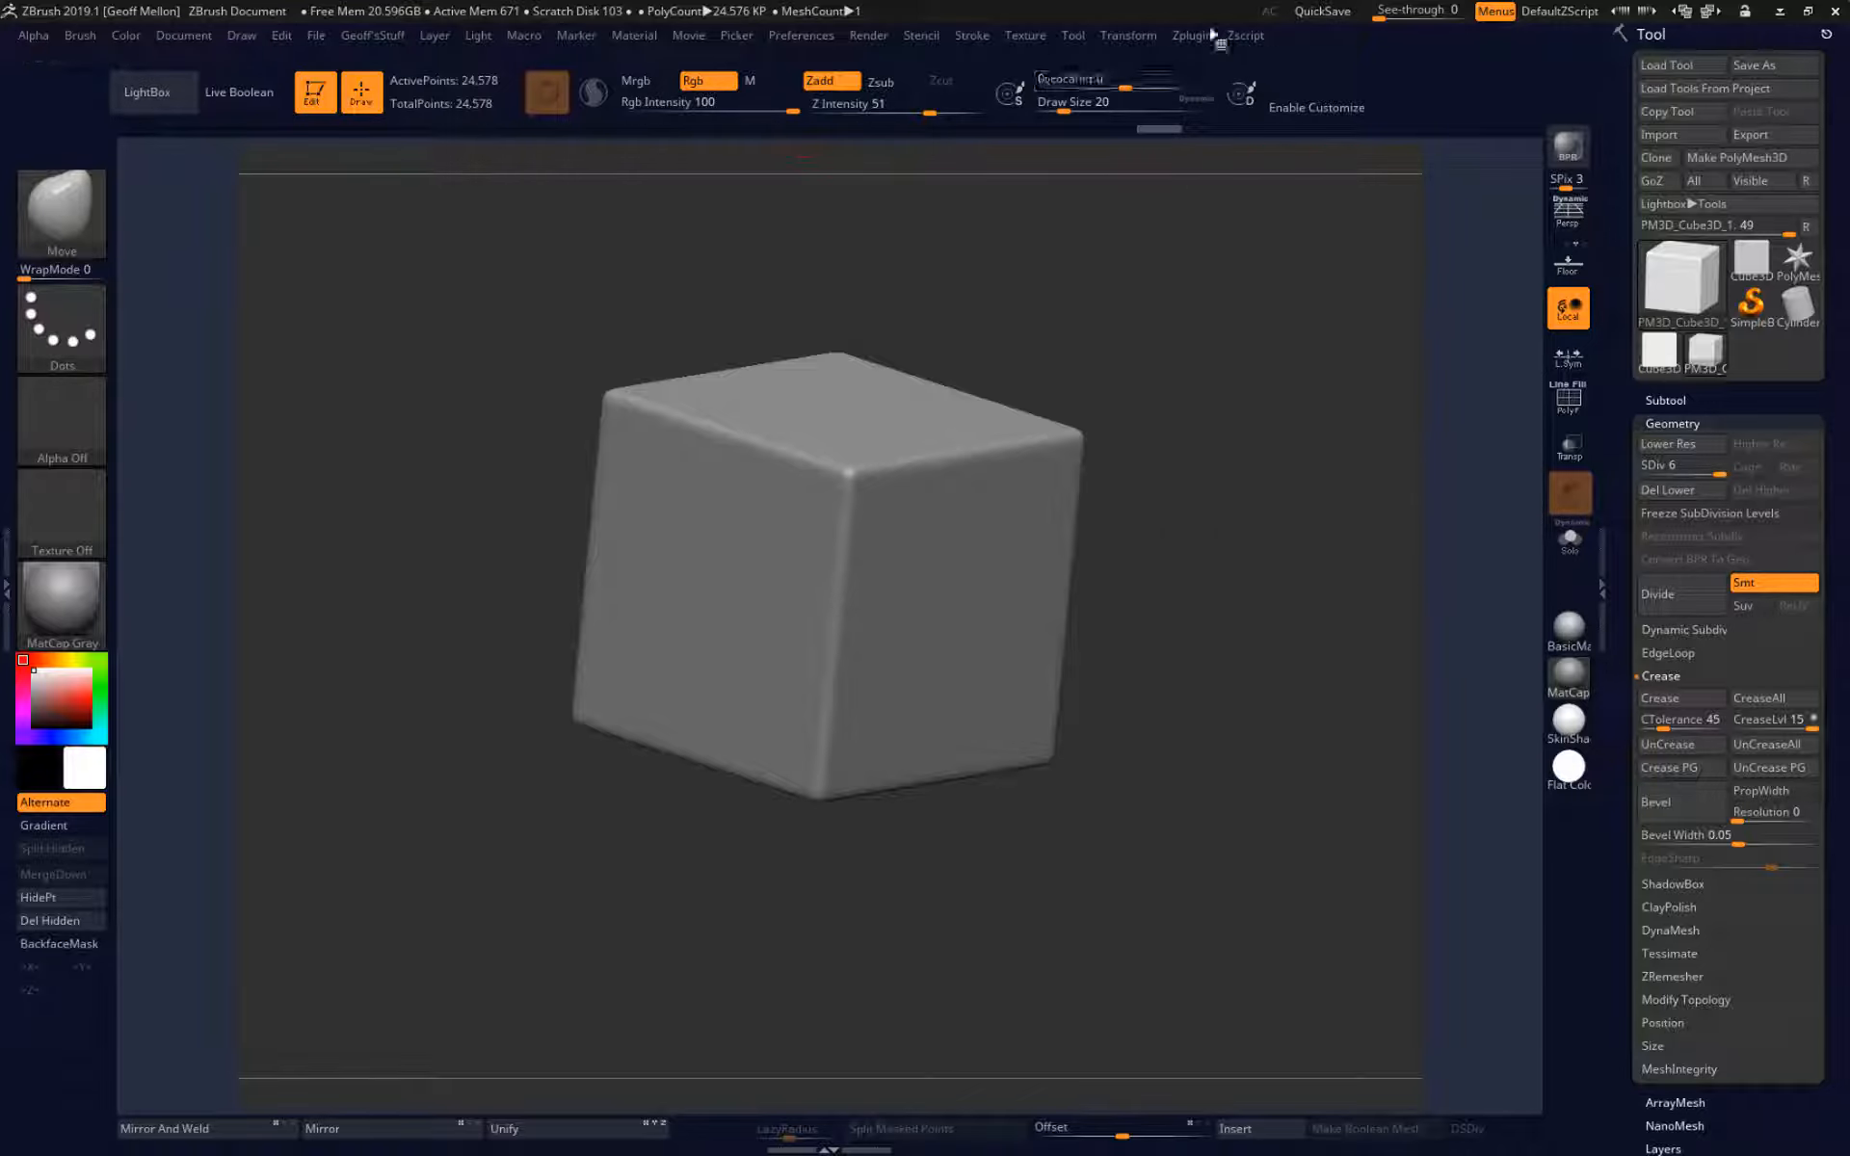
click(1201, 40)
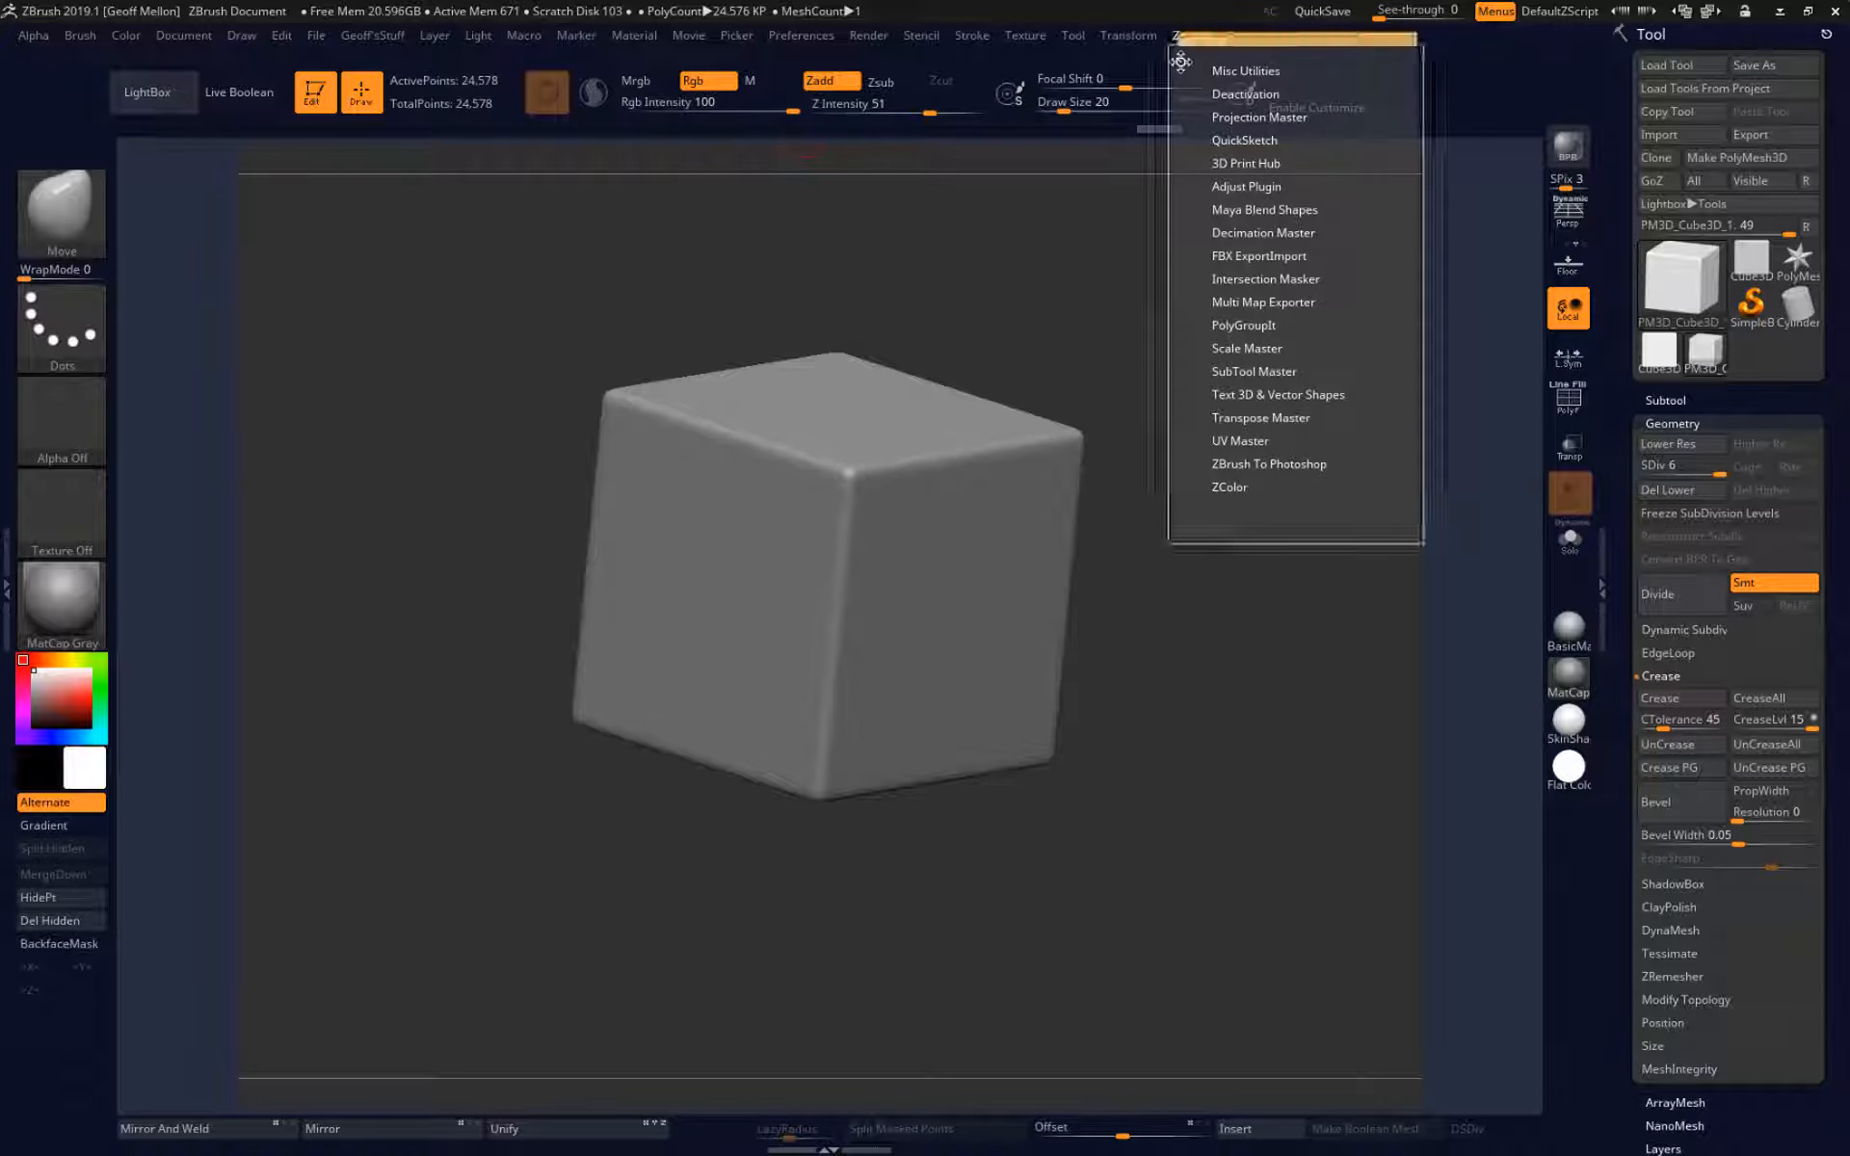
click(1180, 62)
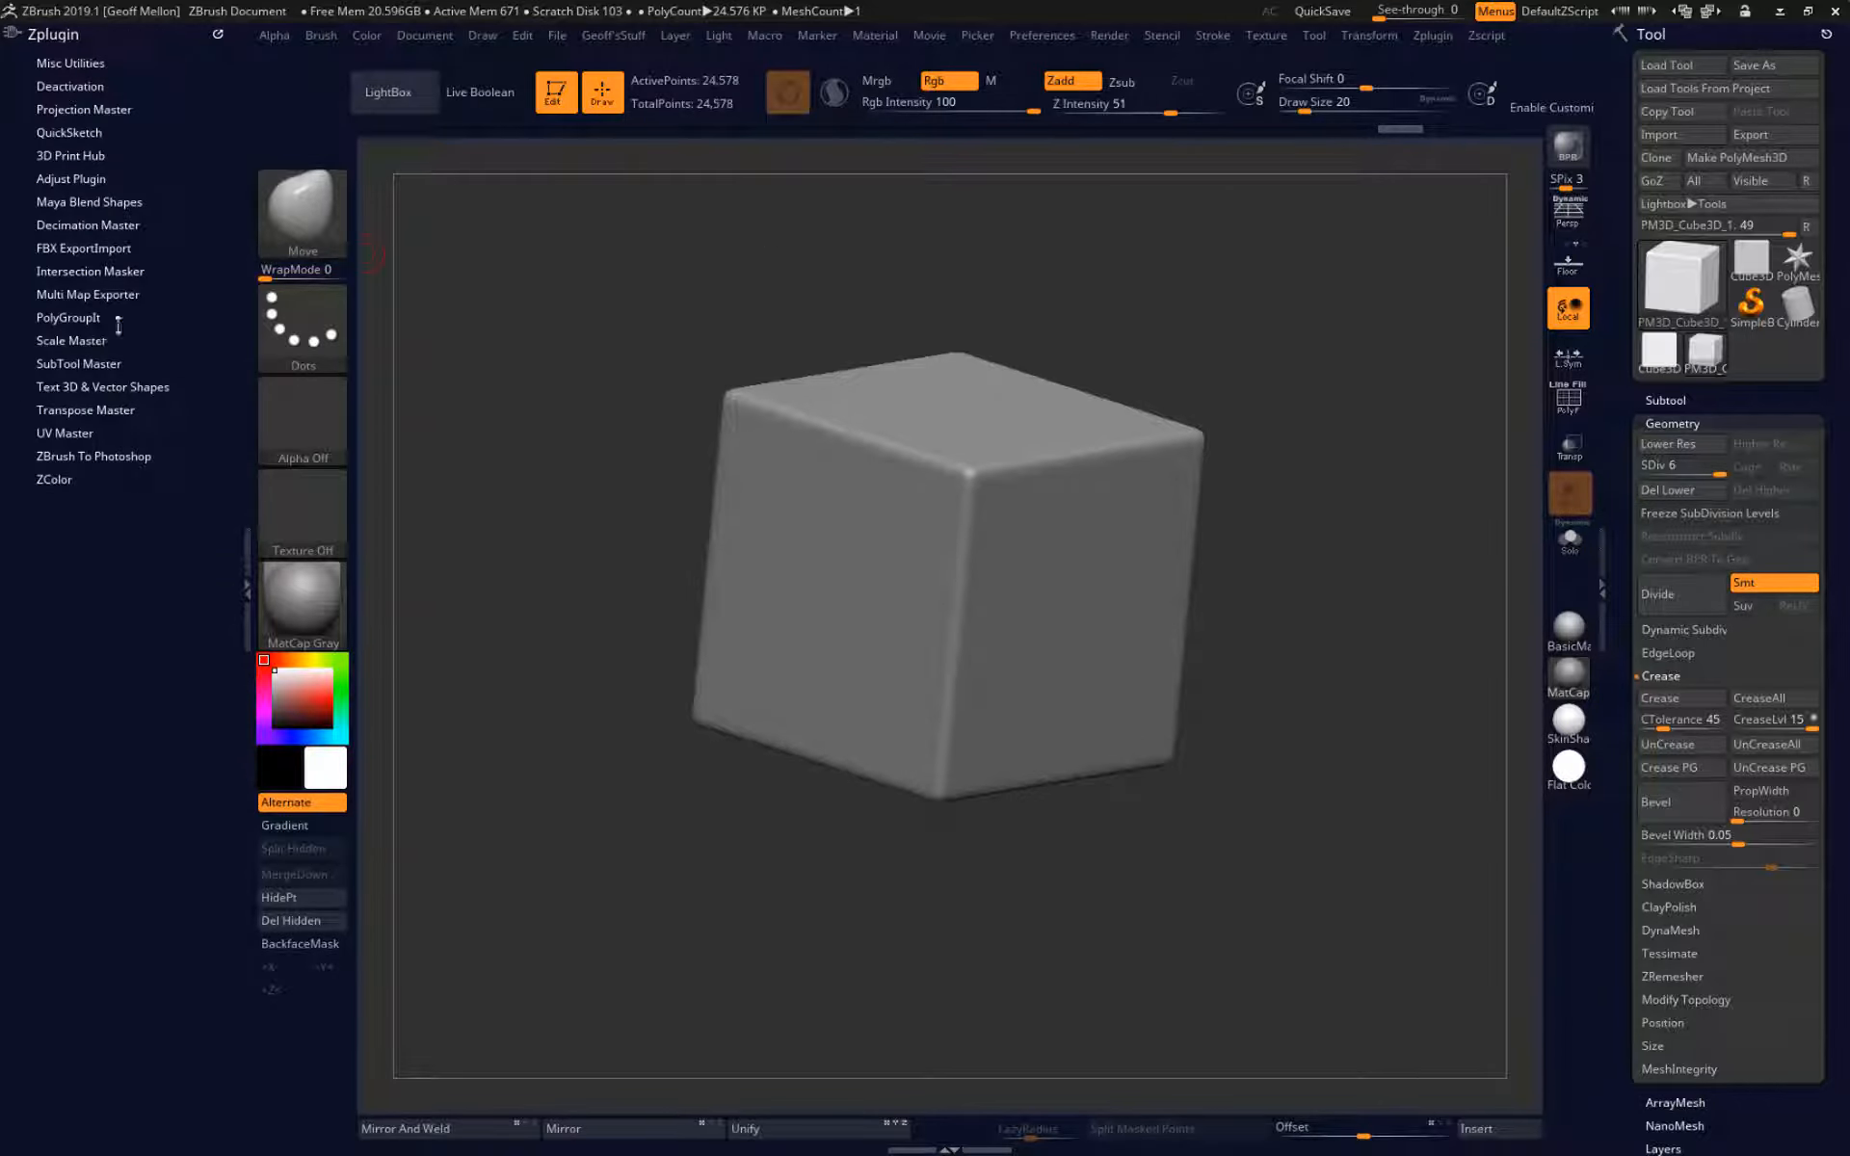
Import Gladius.FBX from the Summer19_3Dmr1\Lectures\Week 05 folder on the ACC Drive with the FBX ExportImport plugin.
click(97, 248)
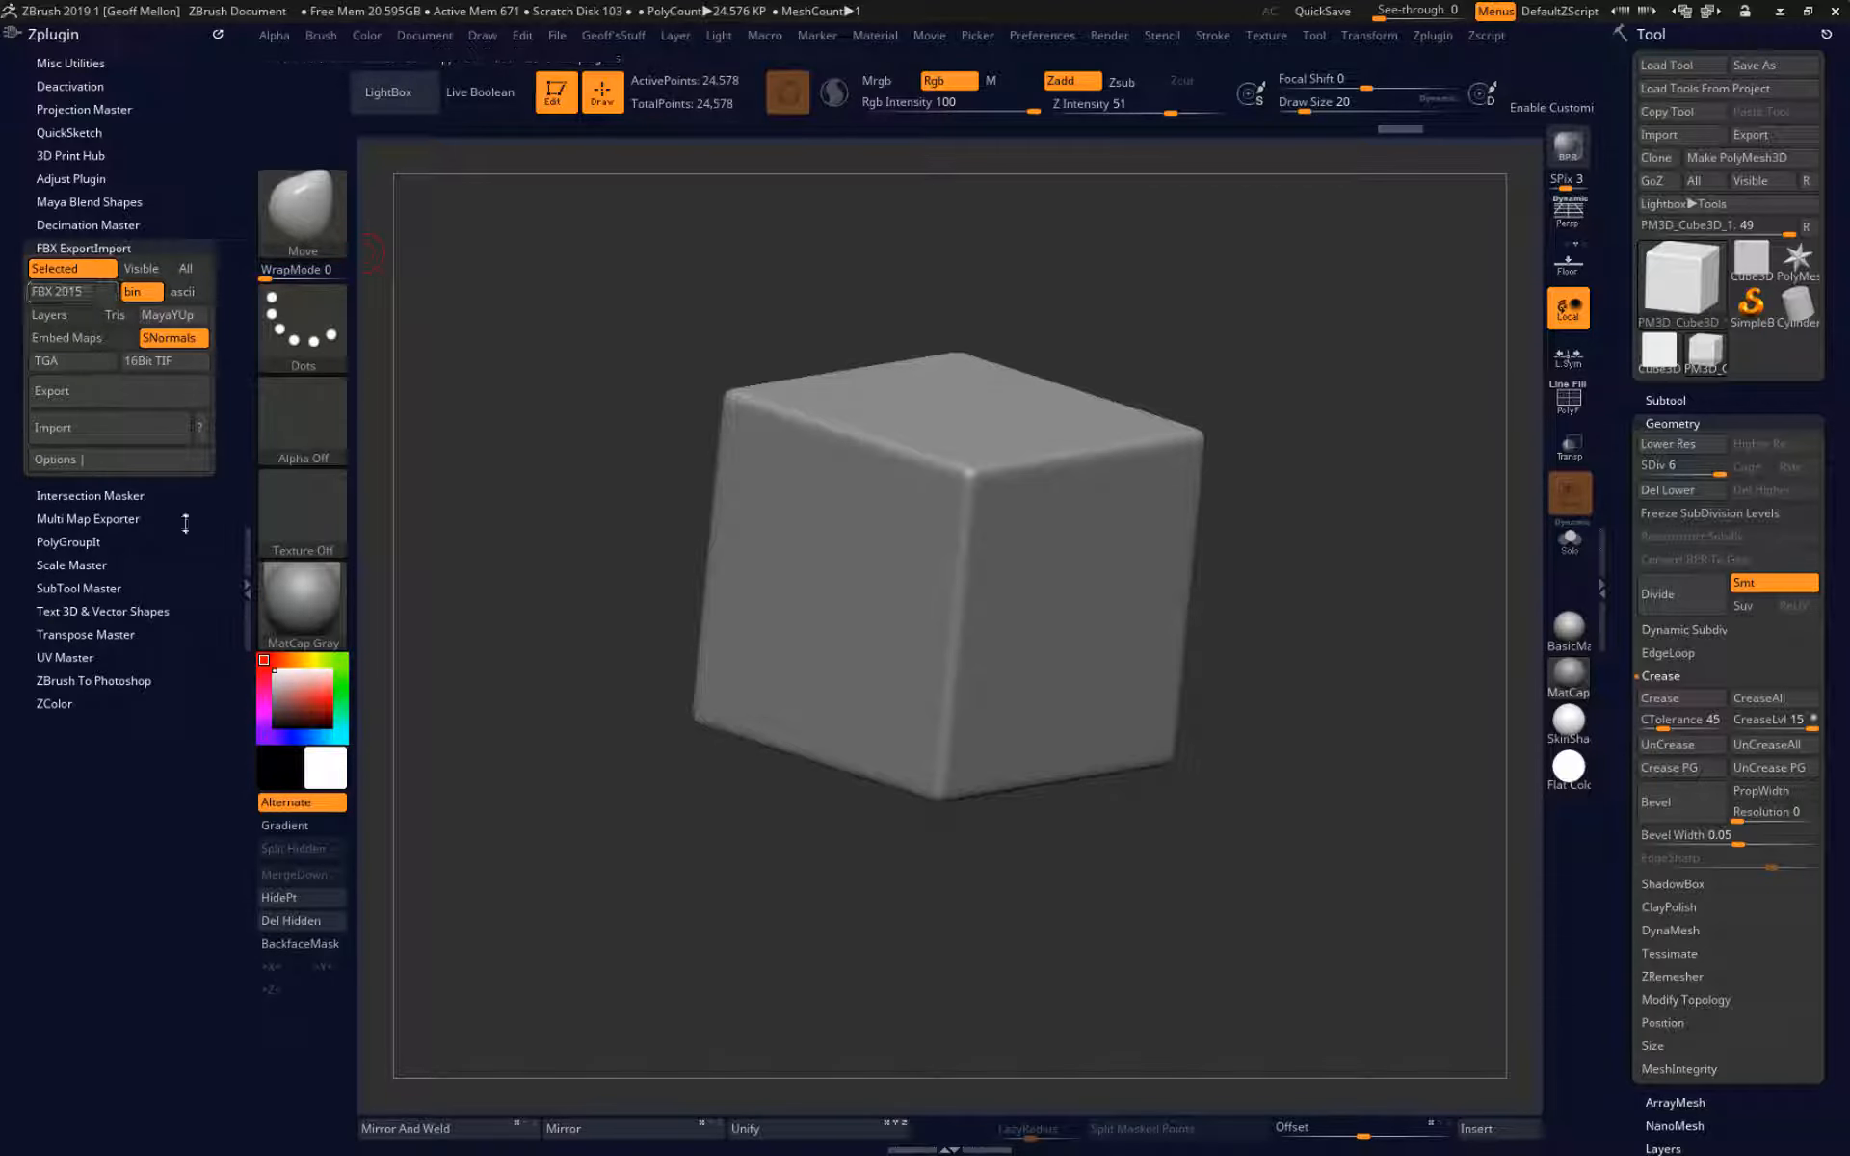
click(101, 429)
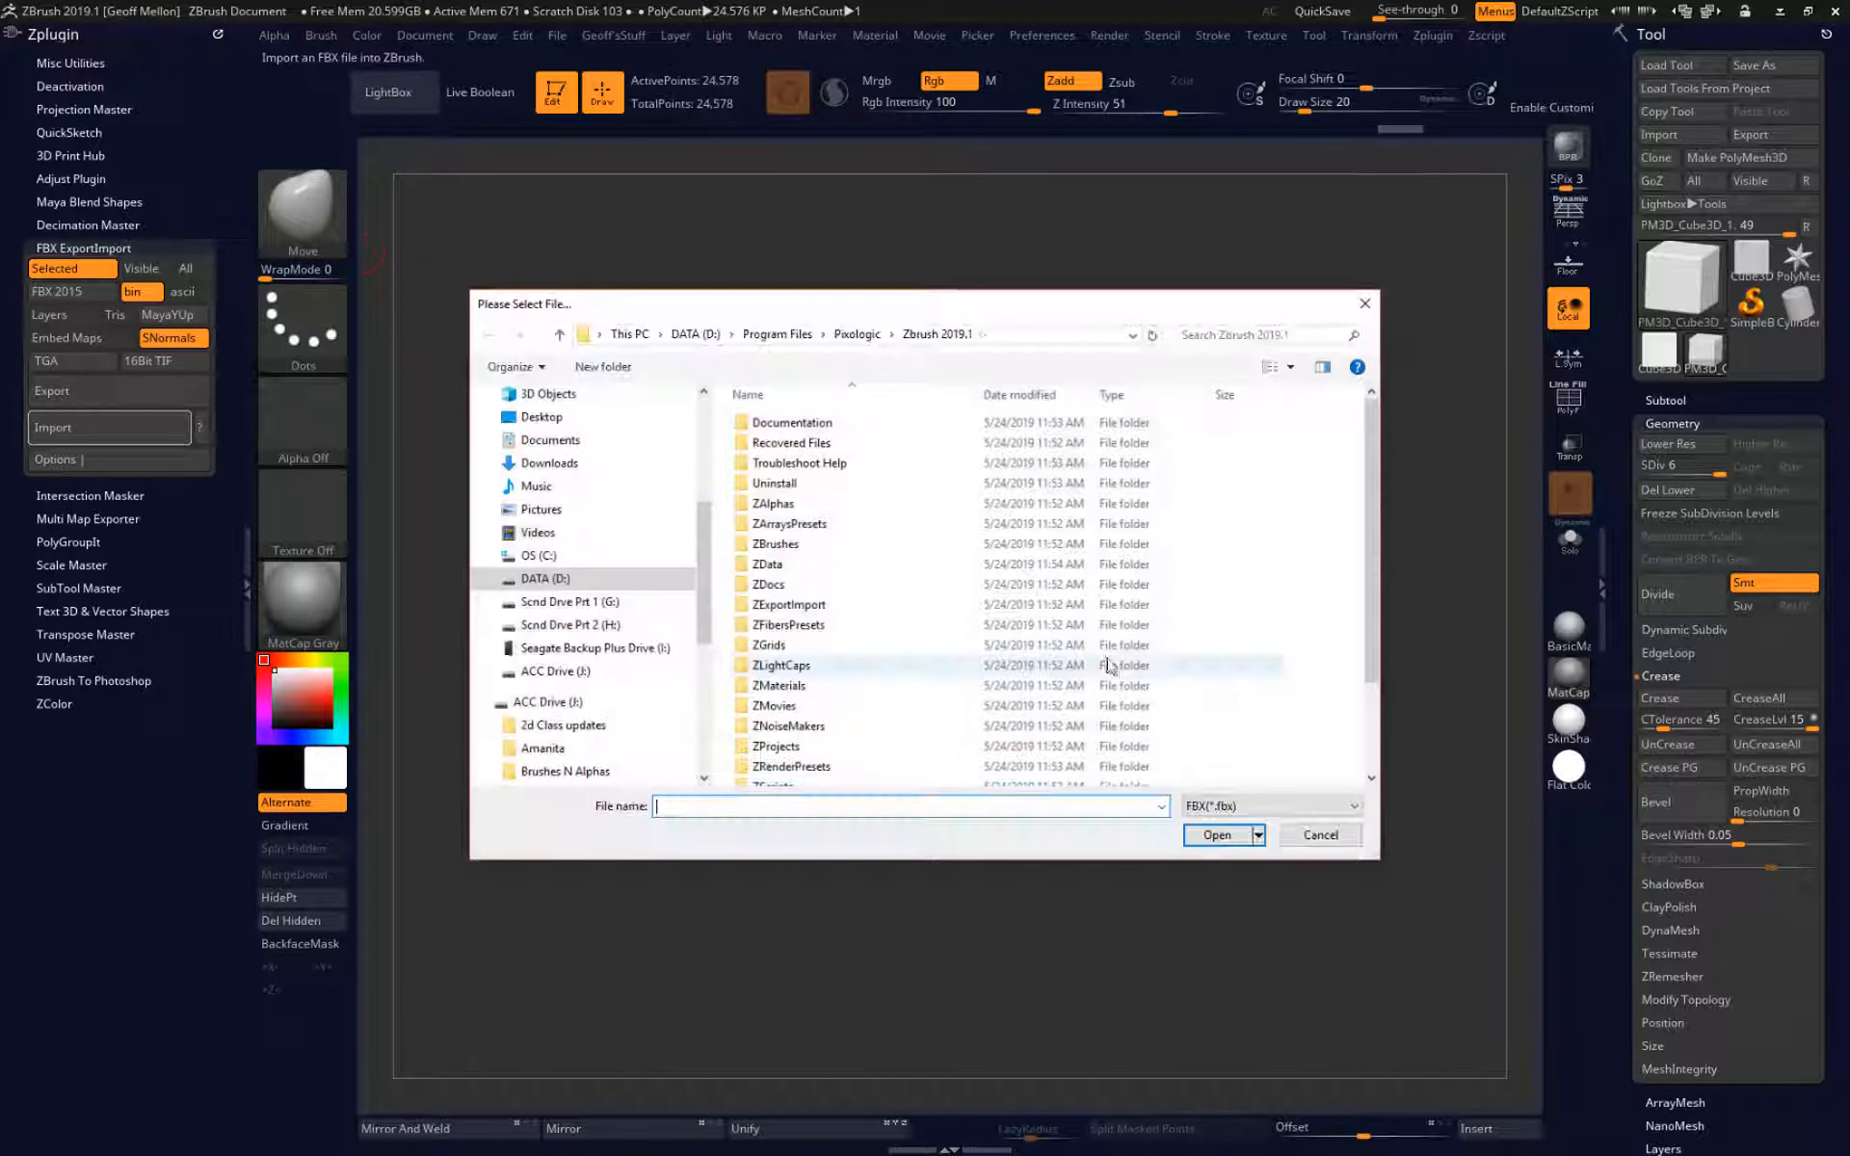
middle_click(976, 543)
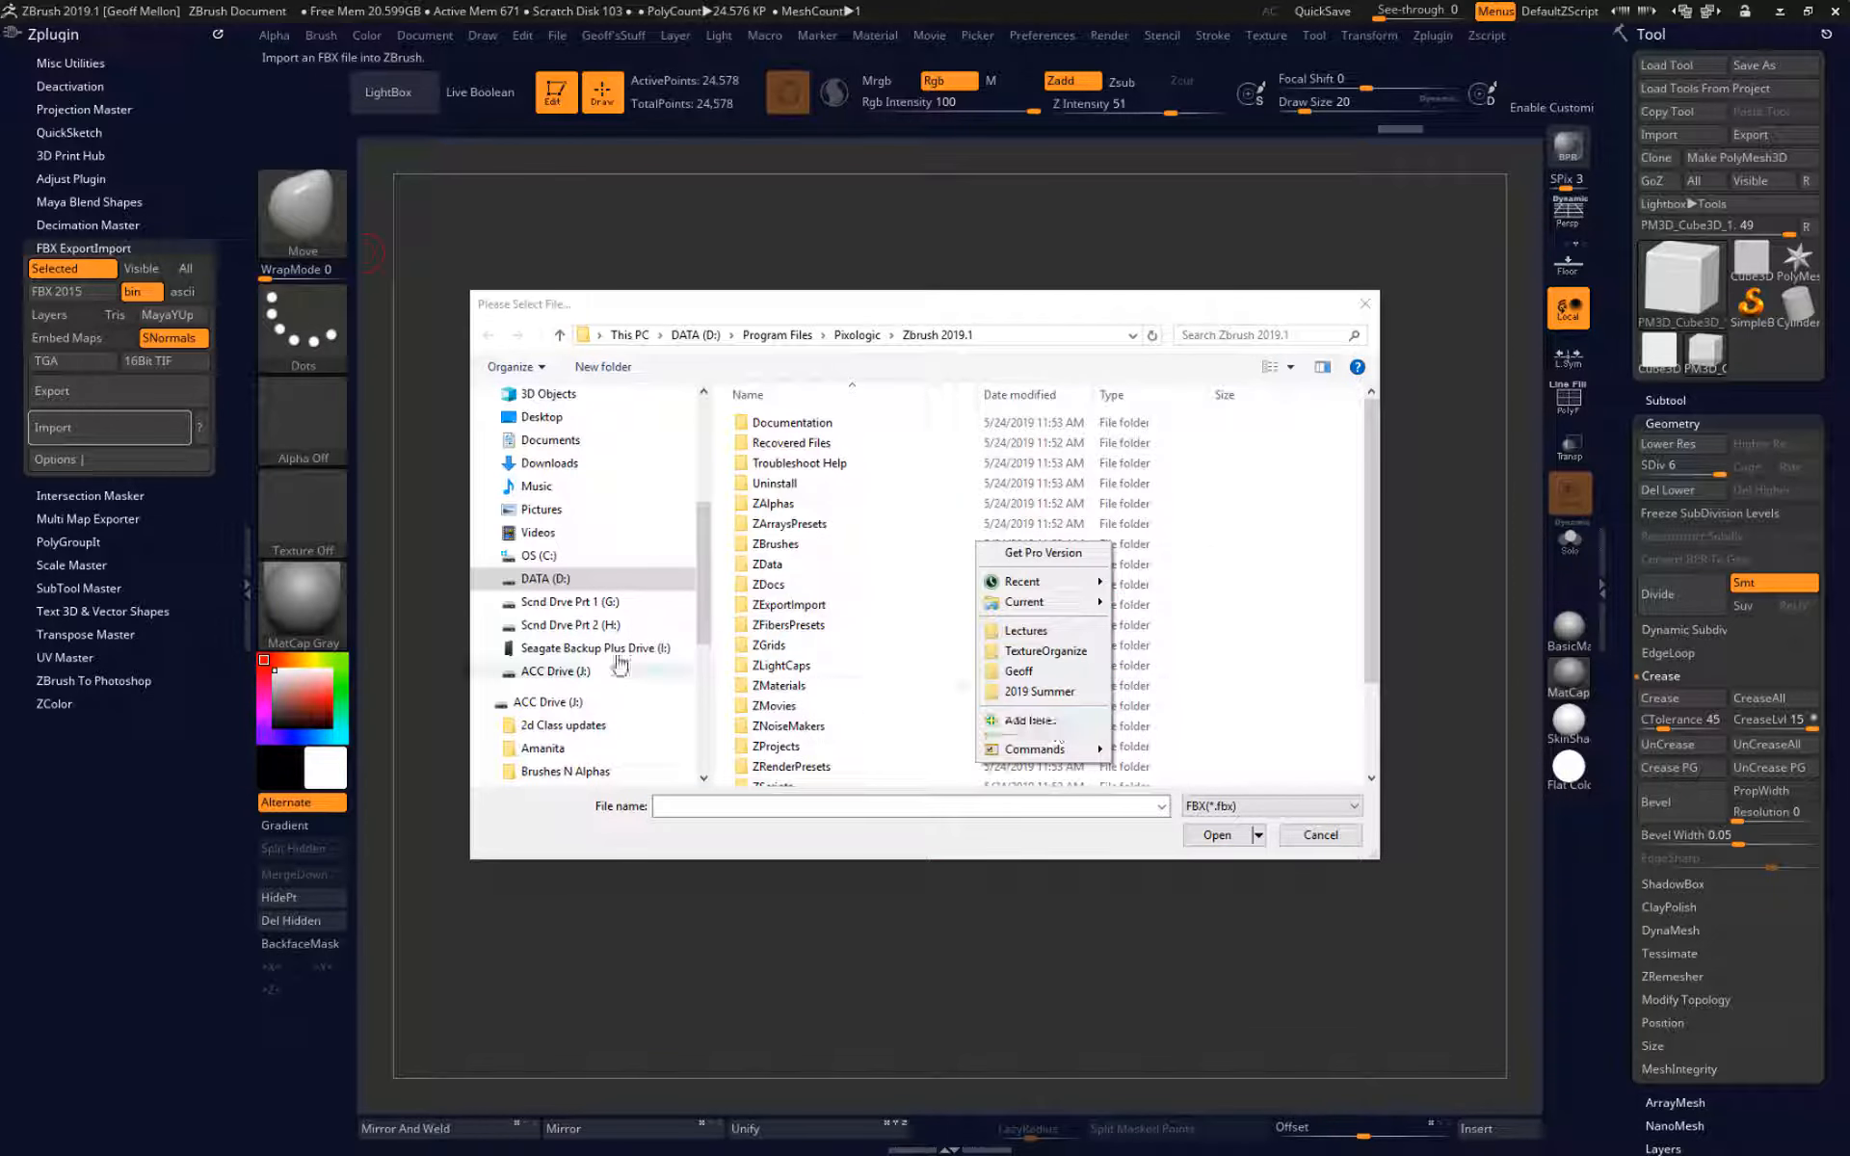
click(583, 709)
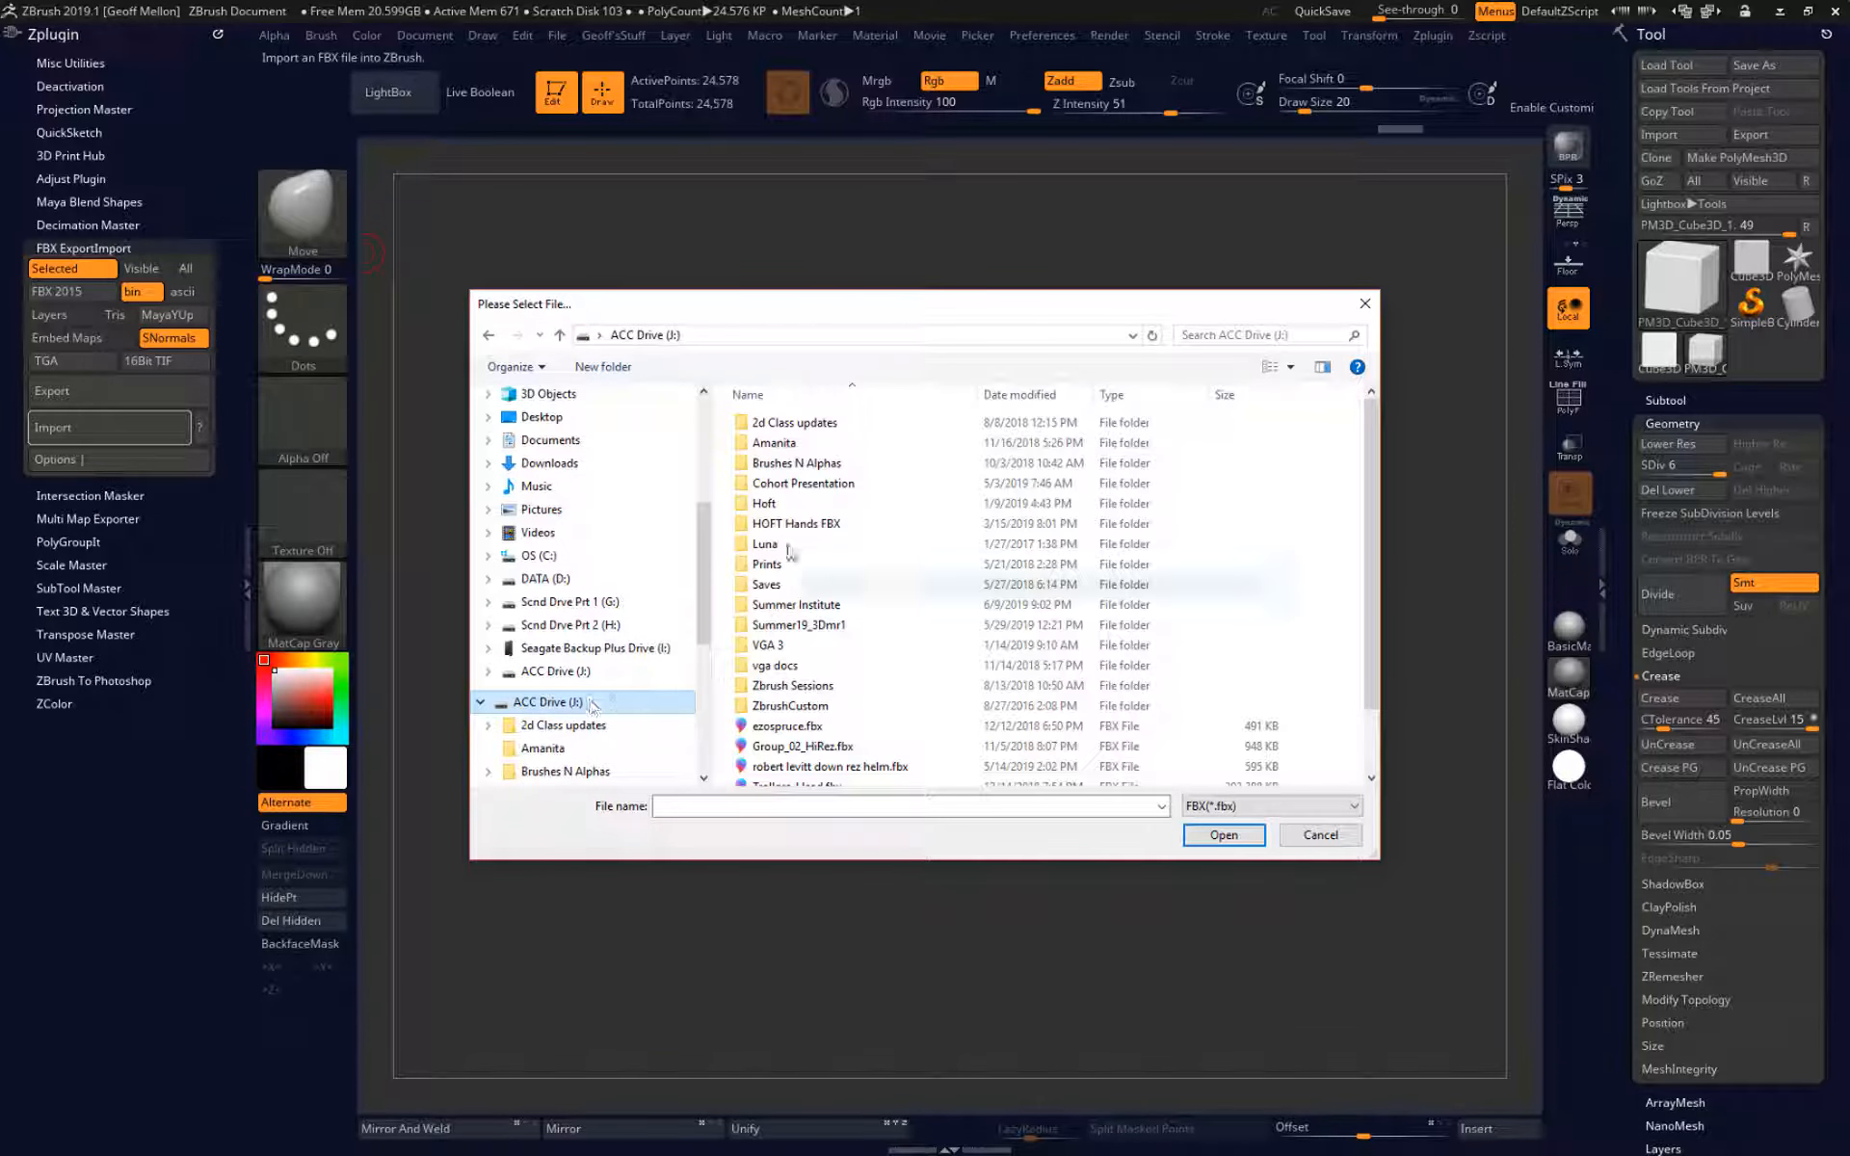
double_click(807, 627)
double_click(788, 429)
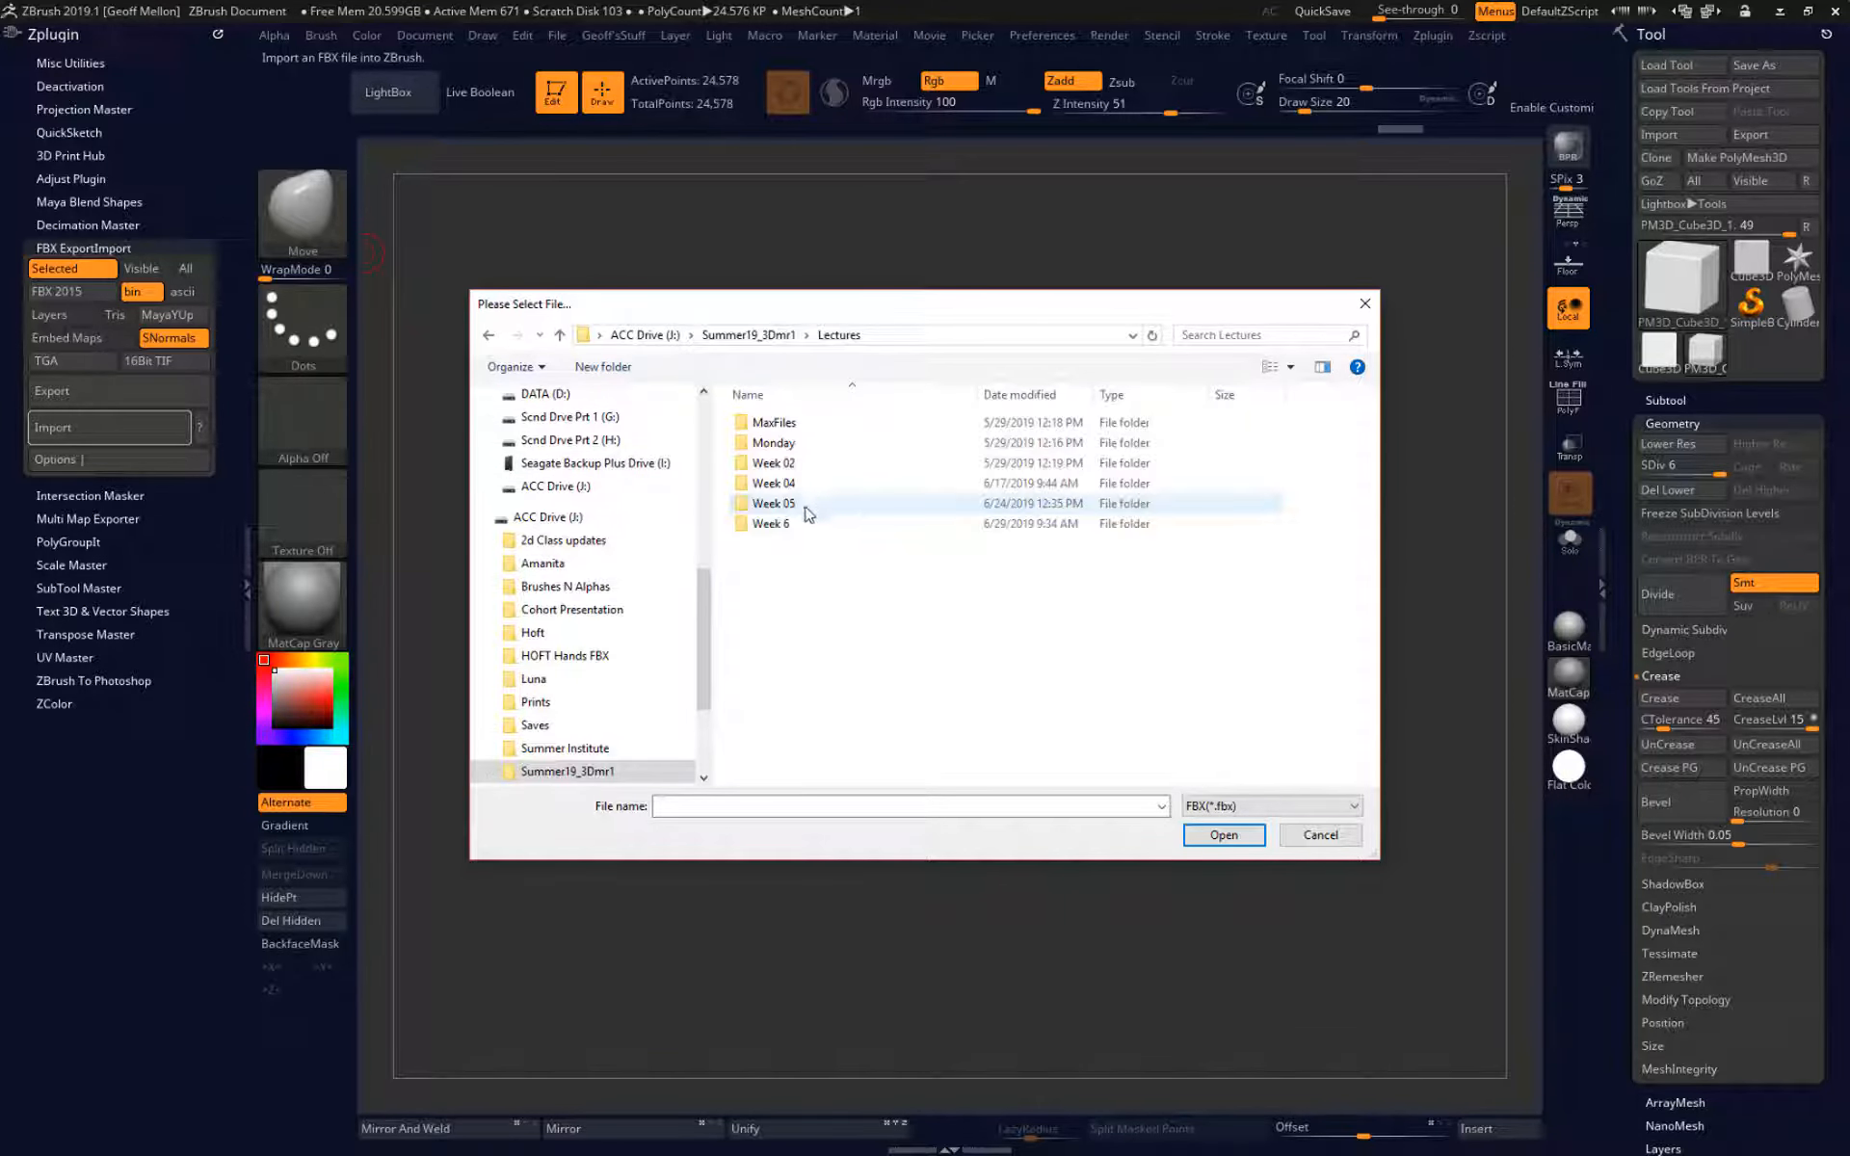
double_click(807, 505)
click(775, 464)
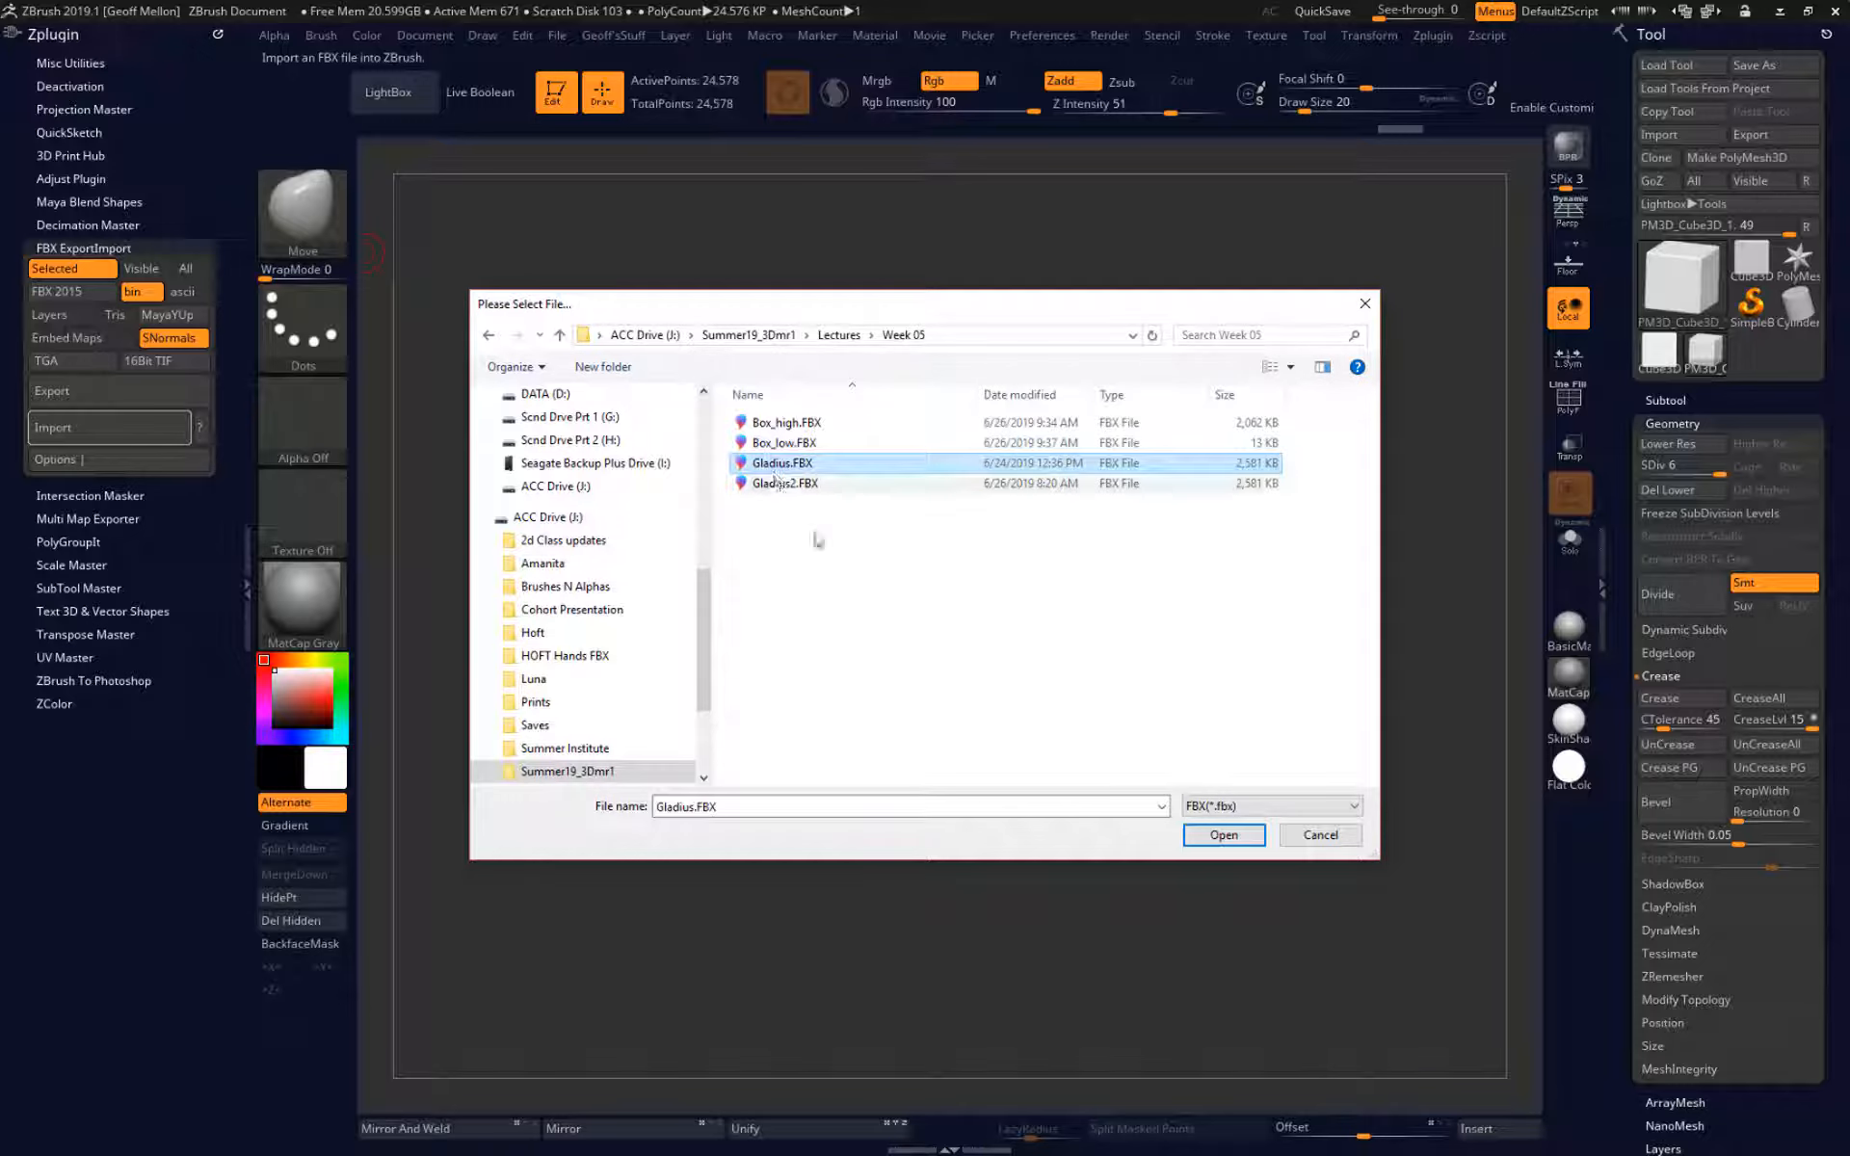
click(1216, 835)
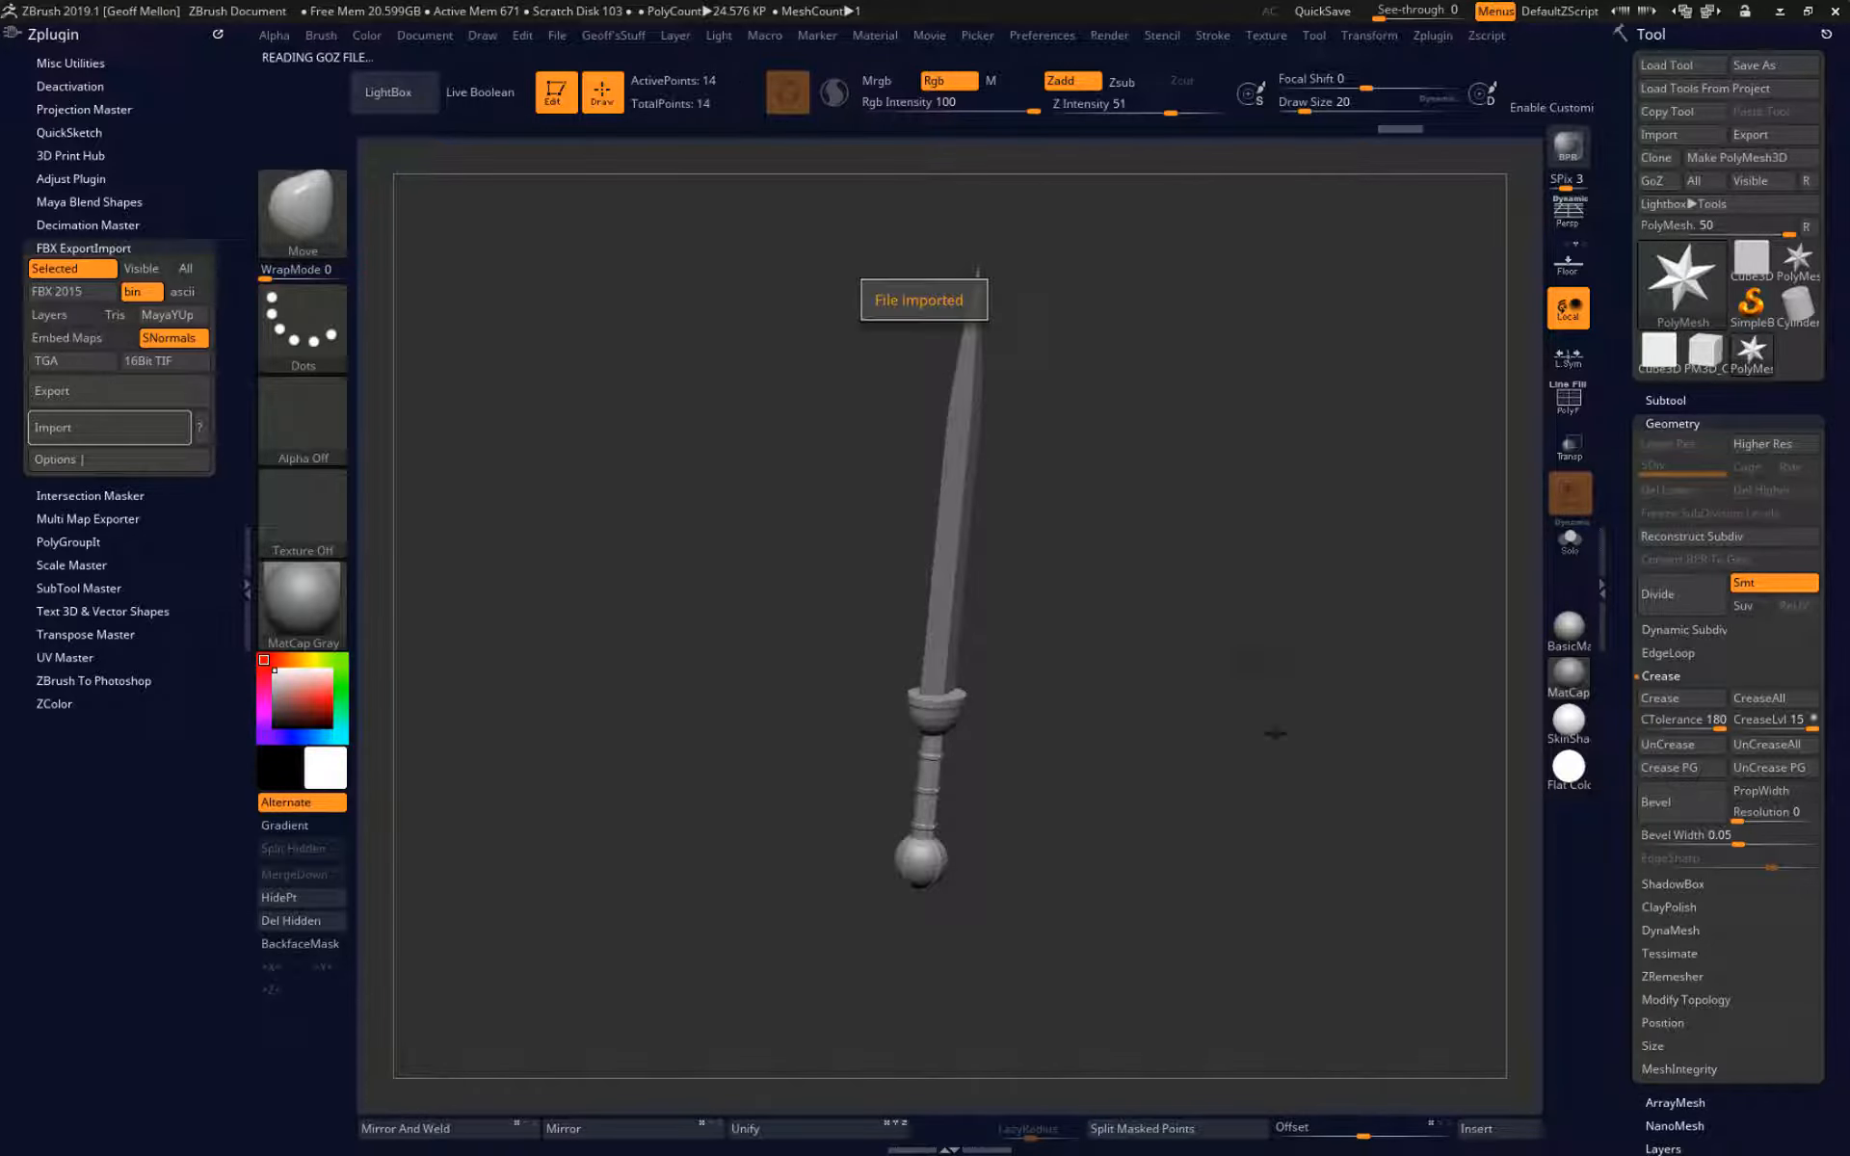
drag(1281, 732, 1101, 579)
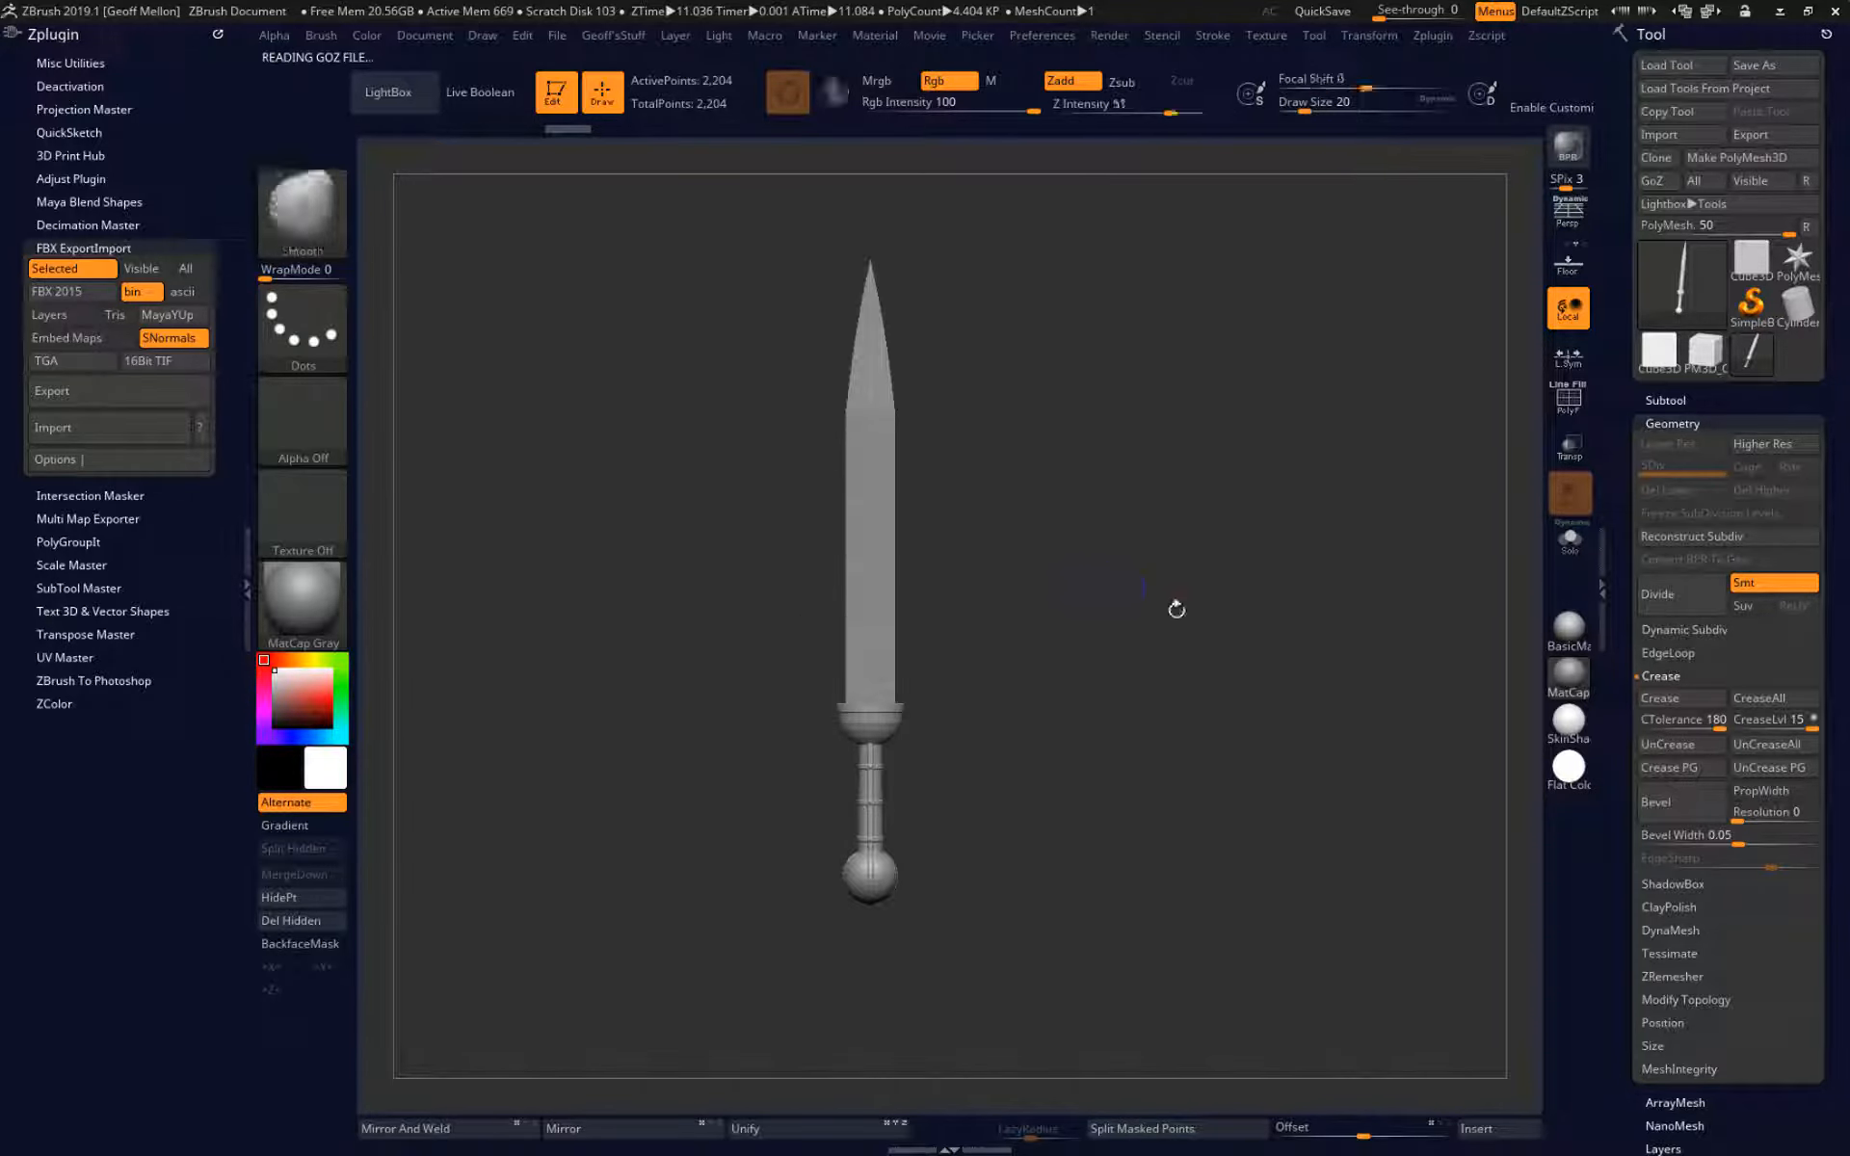
Try subdividing the imported sword without creasing it, checking its wireframe first, and undo the subdivisions.
key(shift+f)
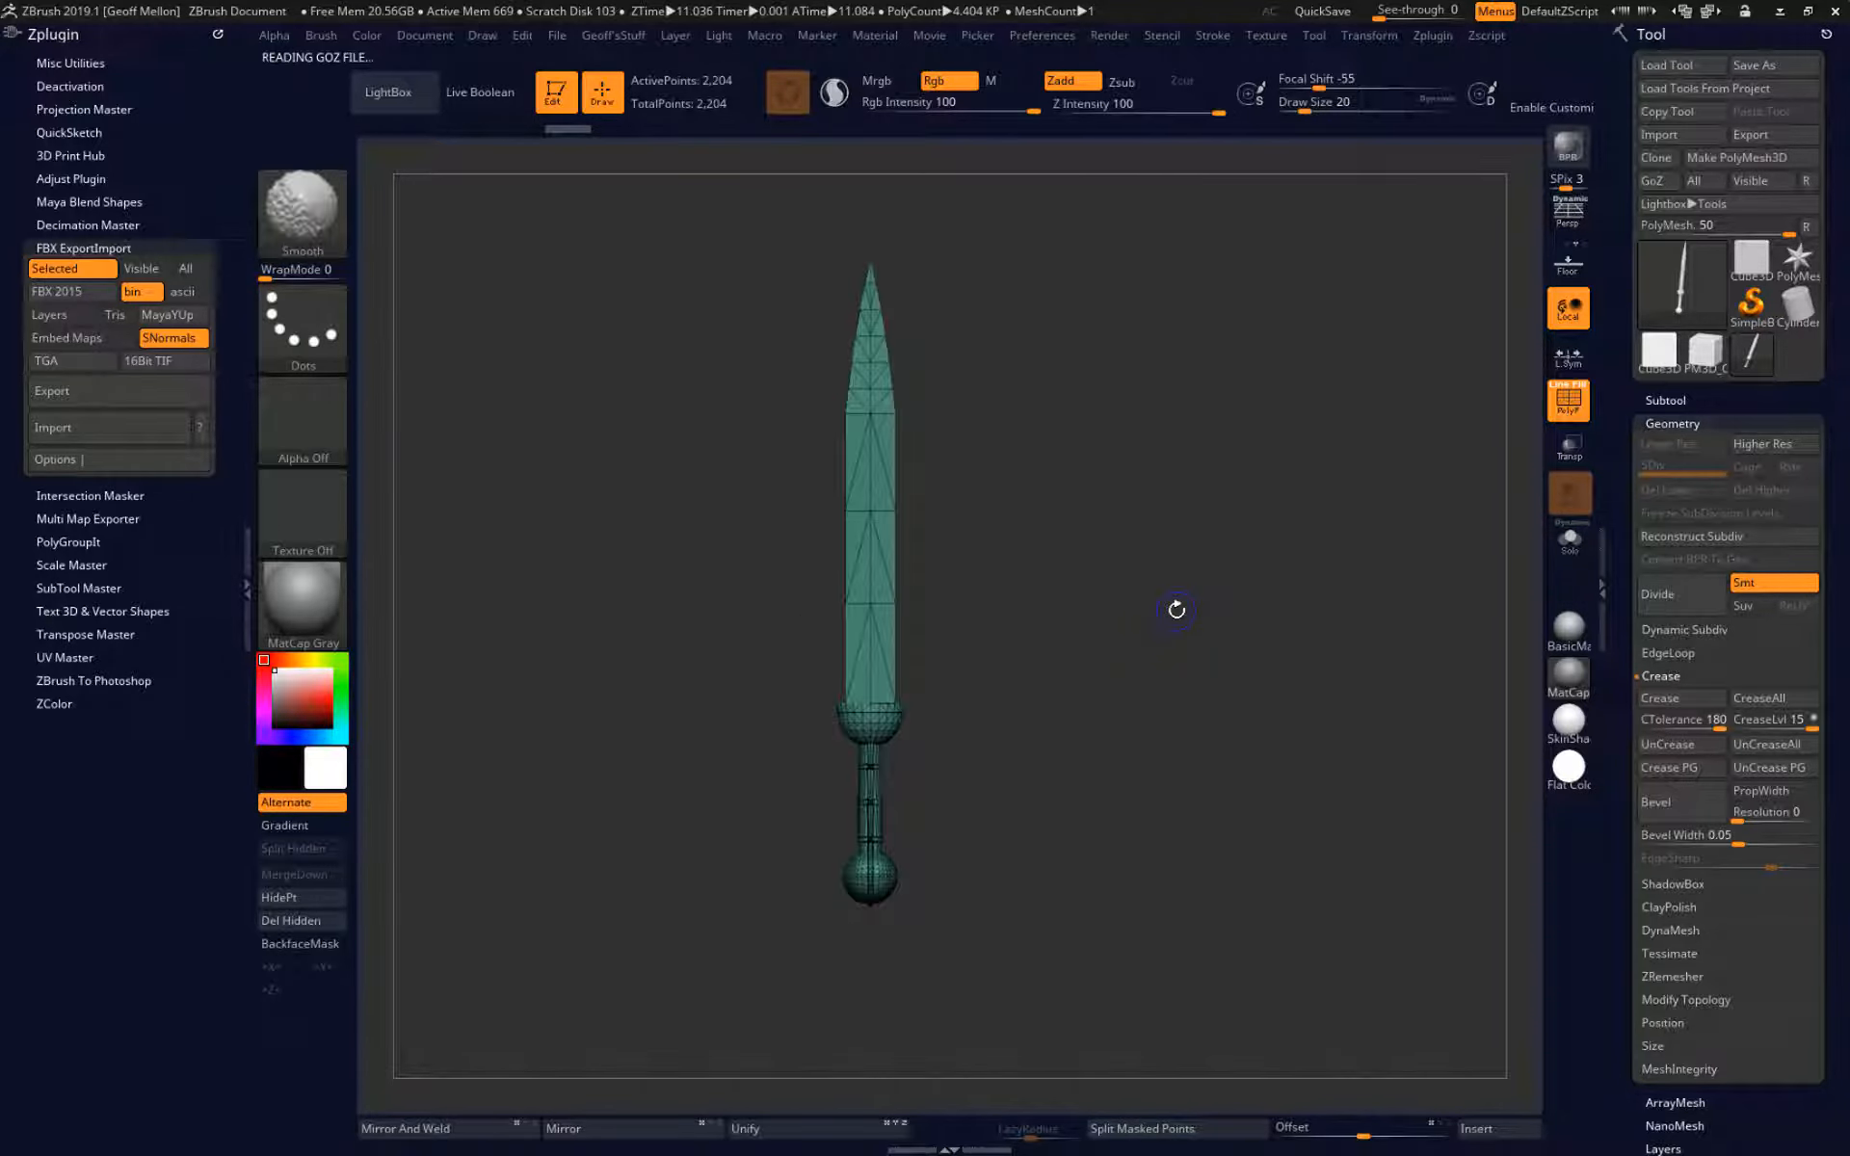
drag(1177, 610, 1162, 501)
key(ctrl+d)
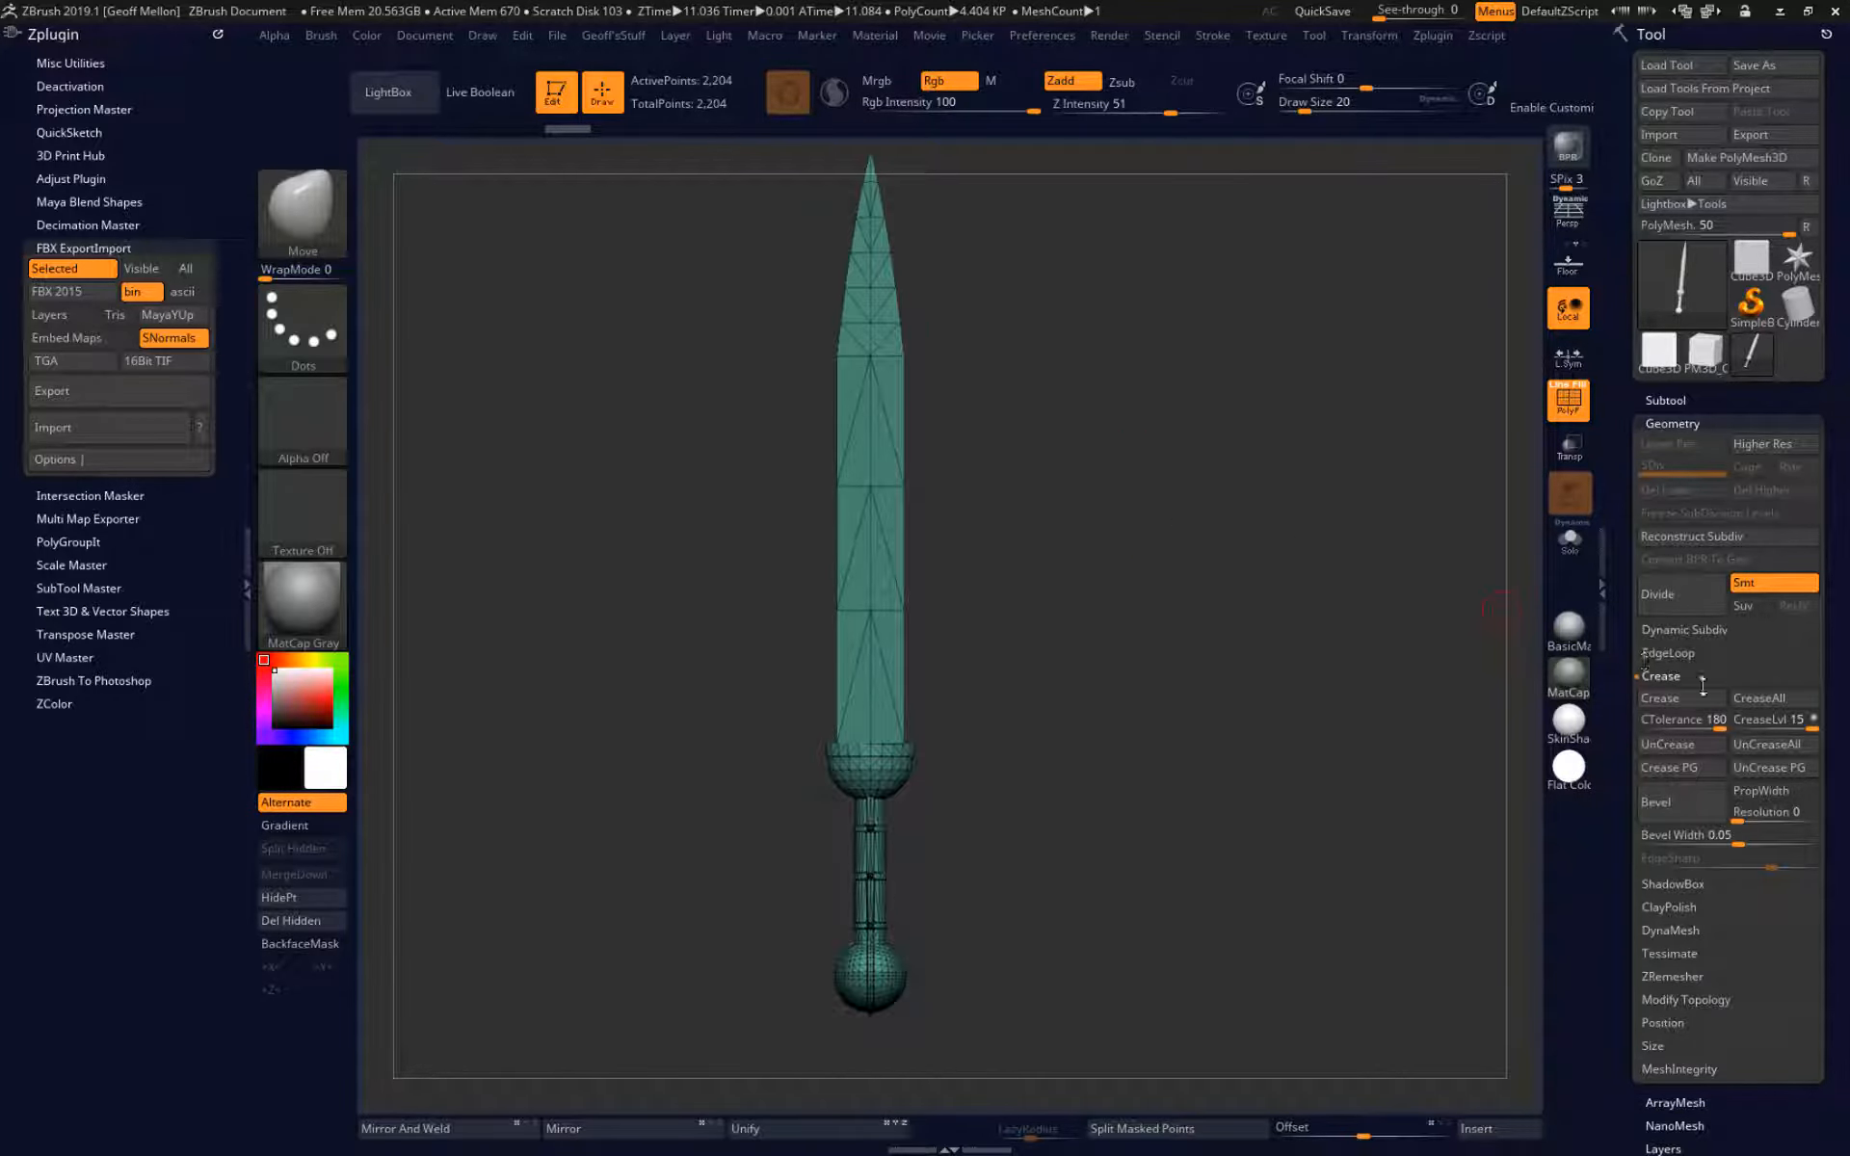
mouse_move(1697, 699)
mouse_move(1305, 678)
mouse_down()
mouse_move(1187, 688)
mouse_move(1137, 632)
mouse_move(1187, 659)
mouse_up()
key(ctrl+d)
key(shift+f)
key(ctrl+z)
key(ctrl+z)
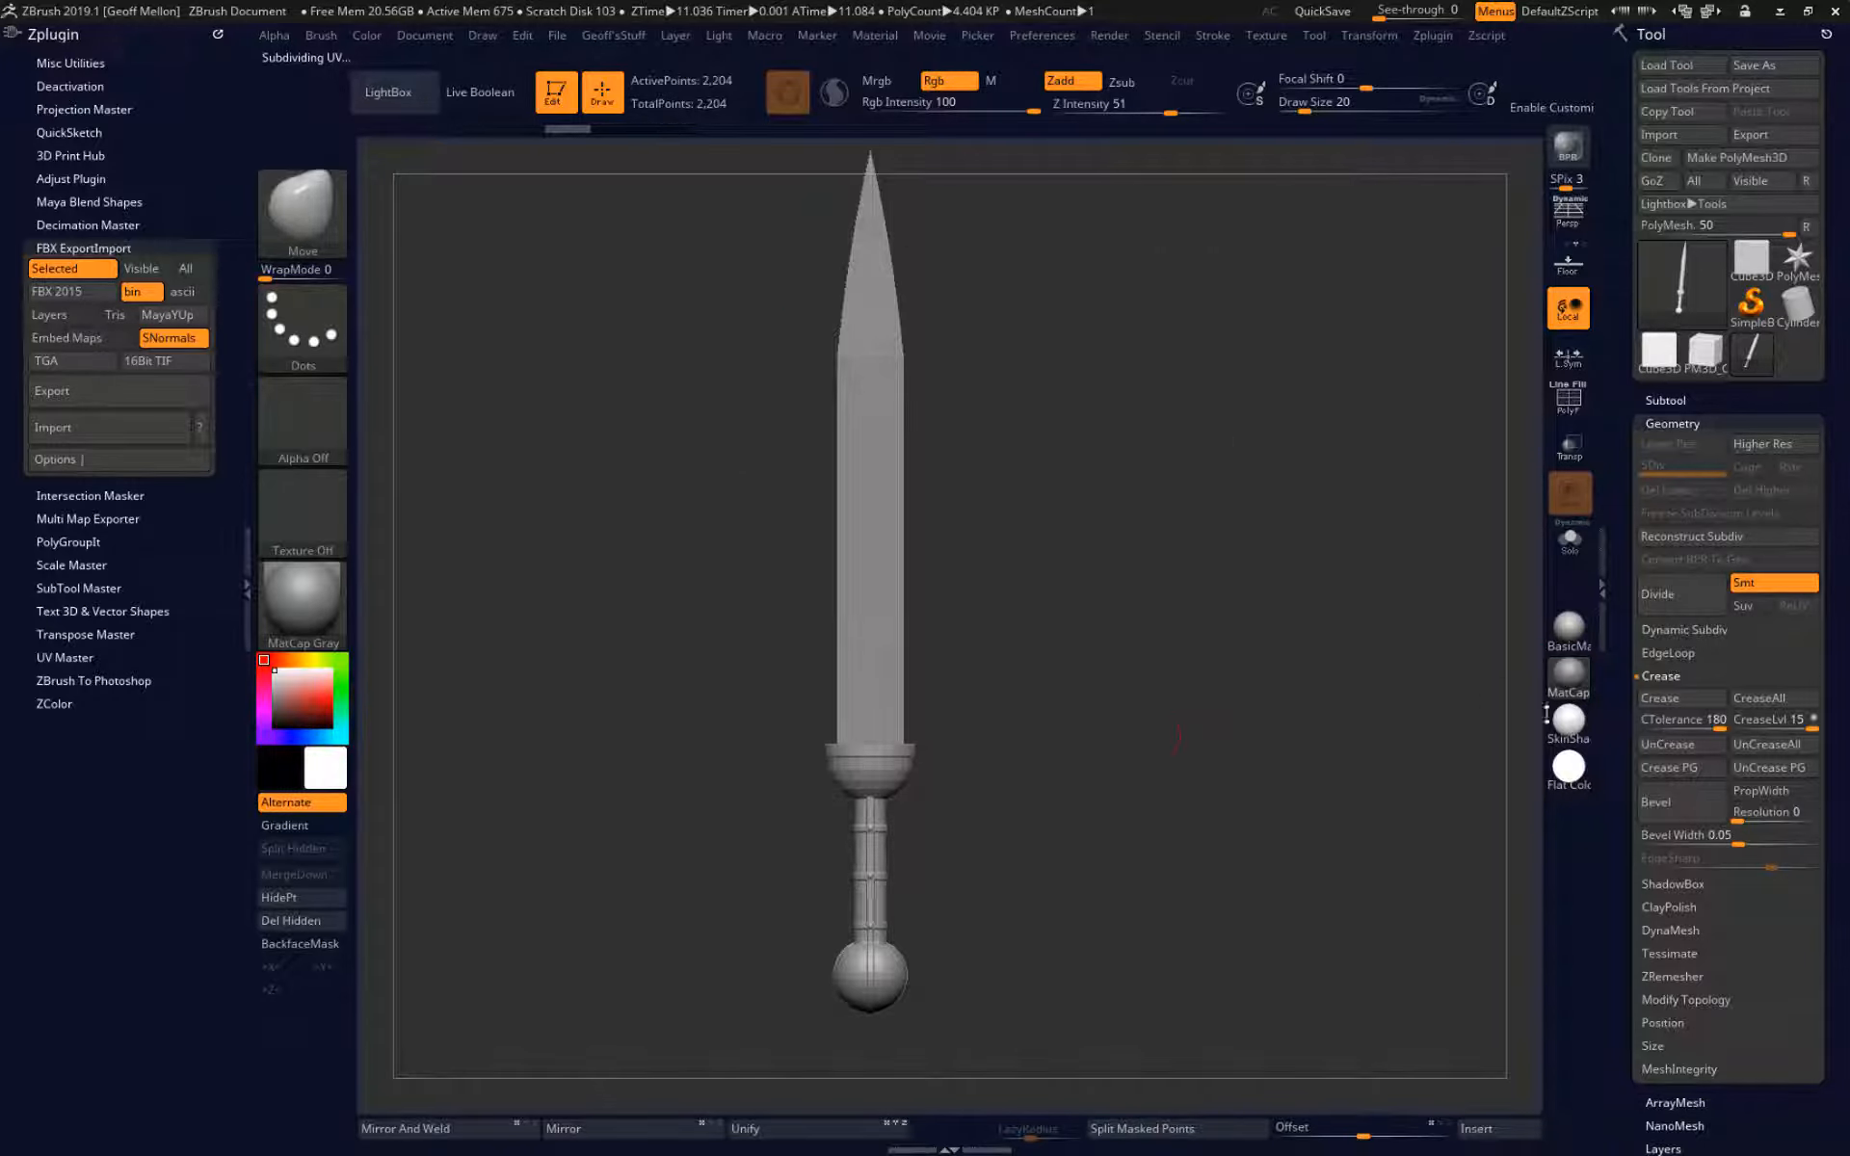
Create polygroups on the sword by normals with a maximum angle of 30 and show the polyframe.
drag(1630, 1073, 1629, 888)
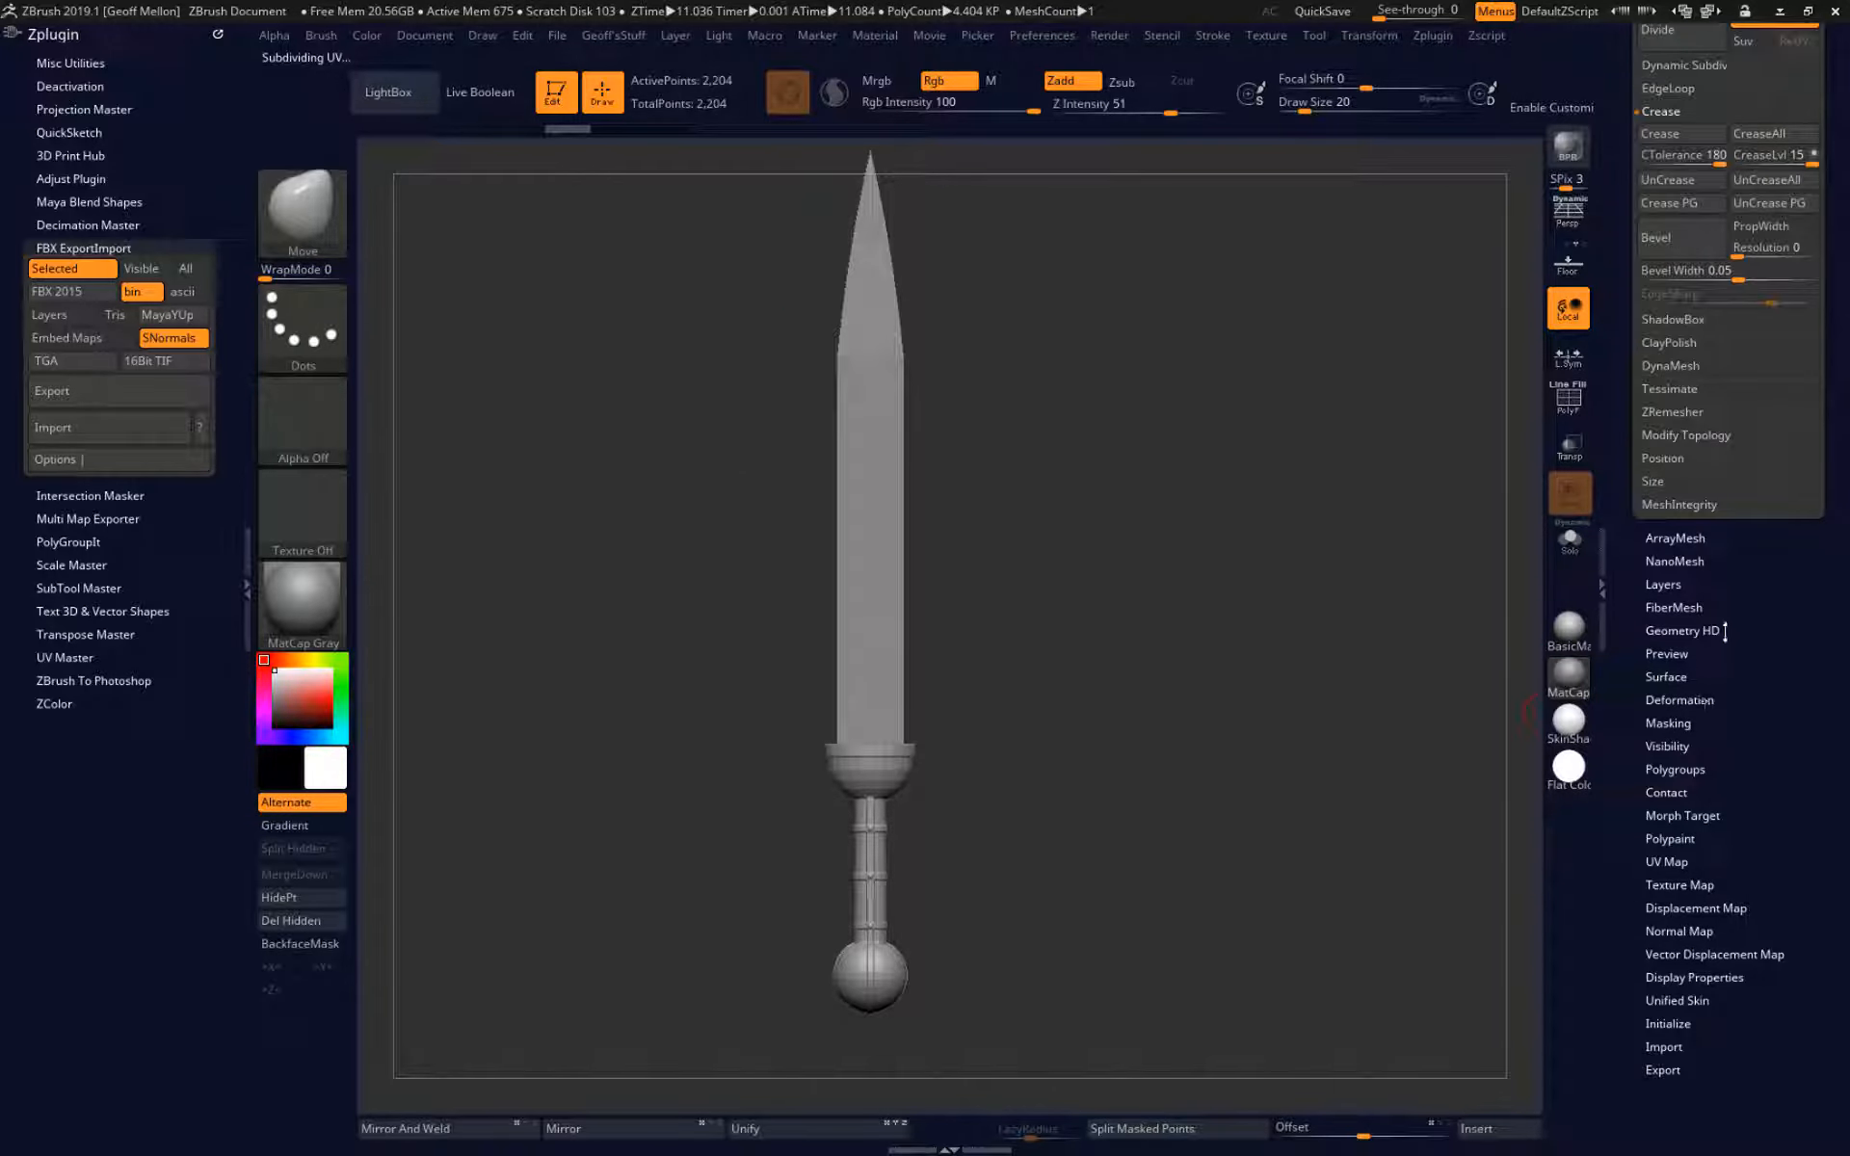
click(1701, 768)
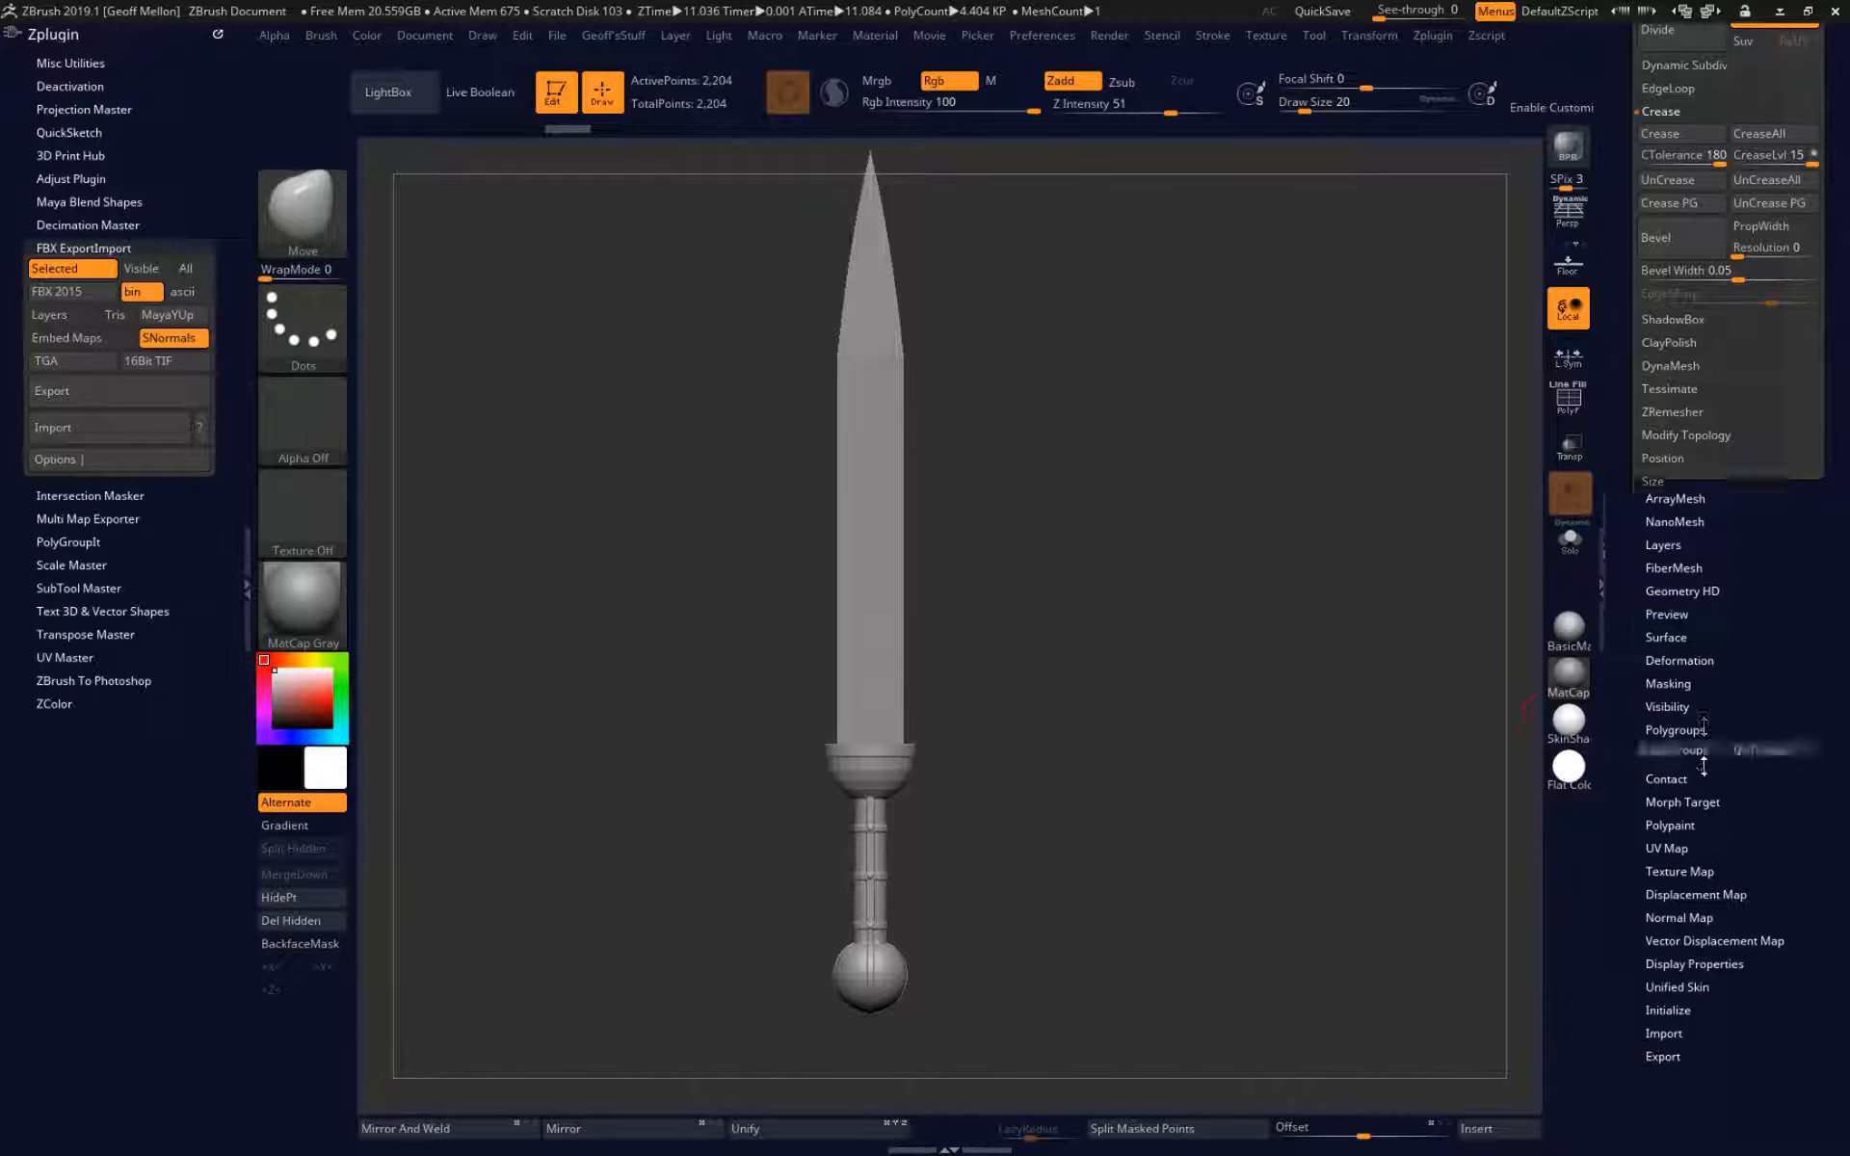
drag(1634, 84, 1634, 298)
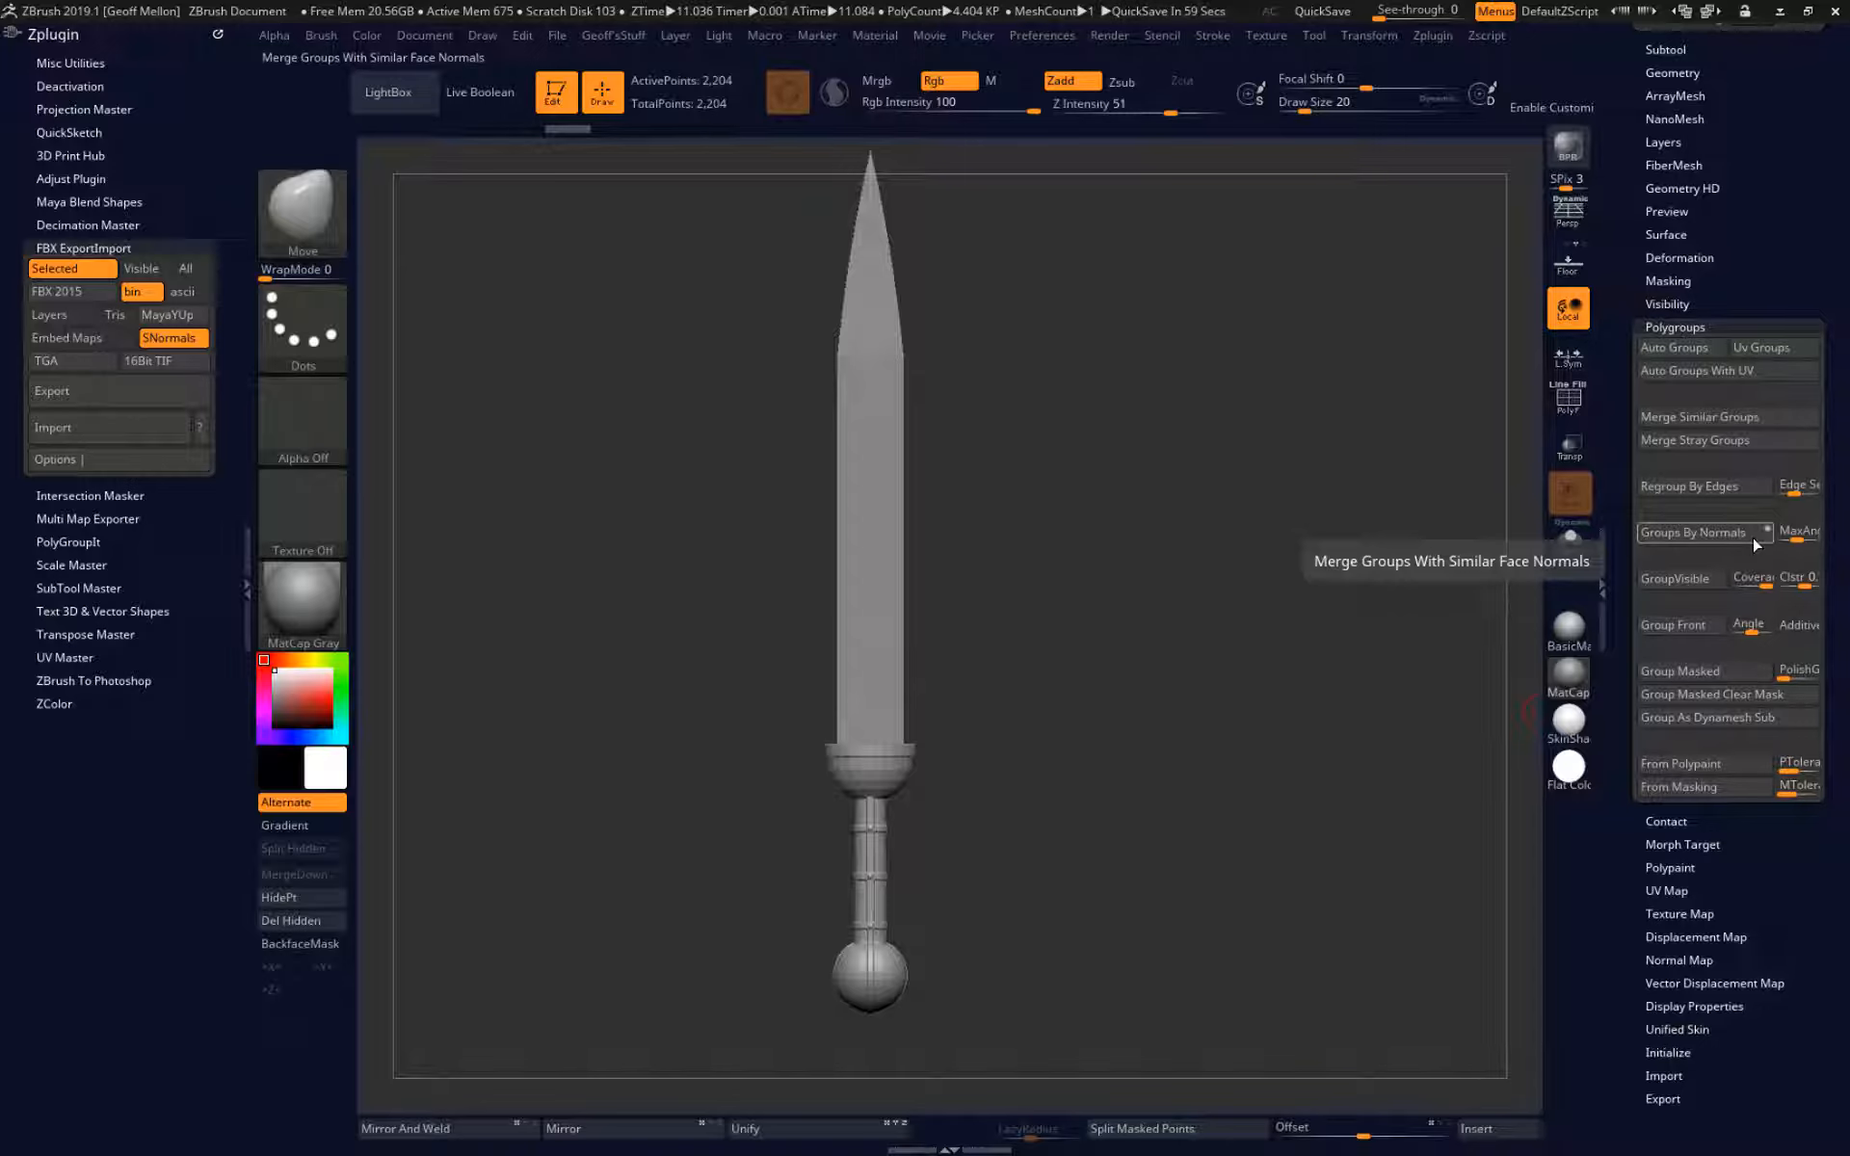
click(1799, 535)
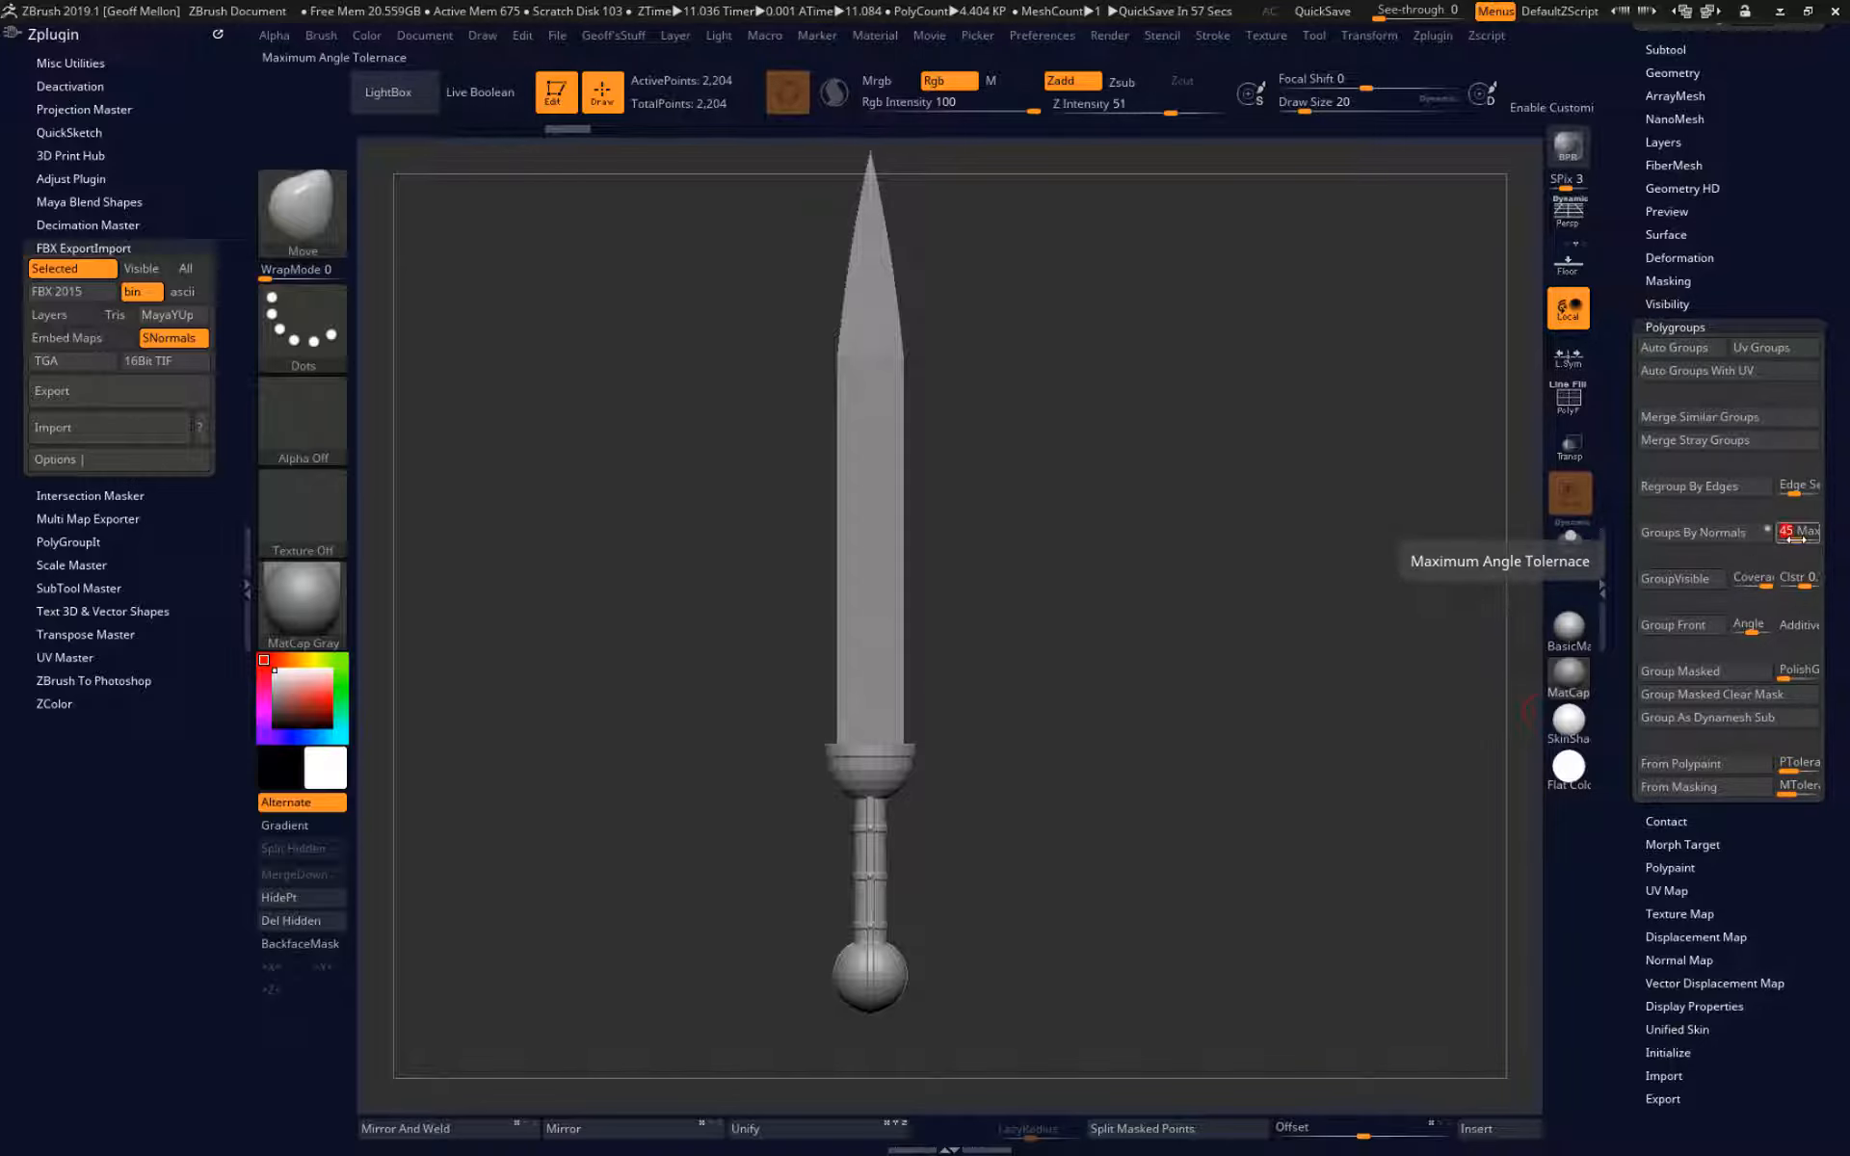
text(30)
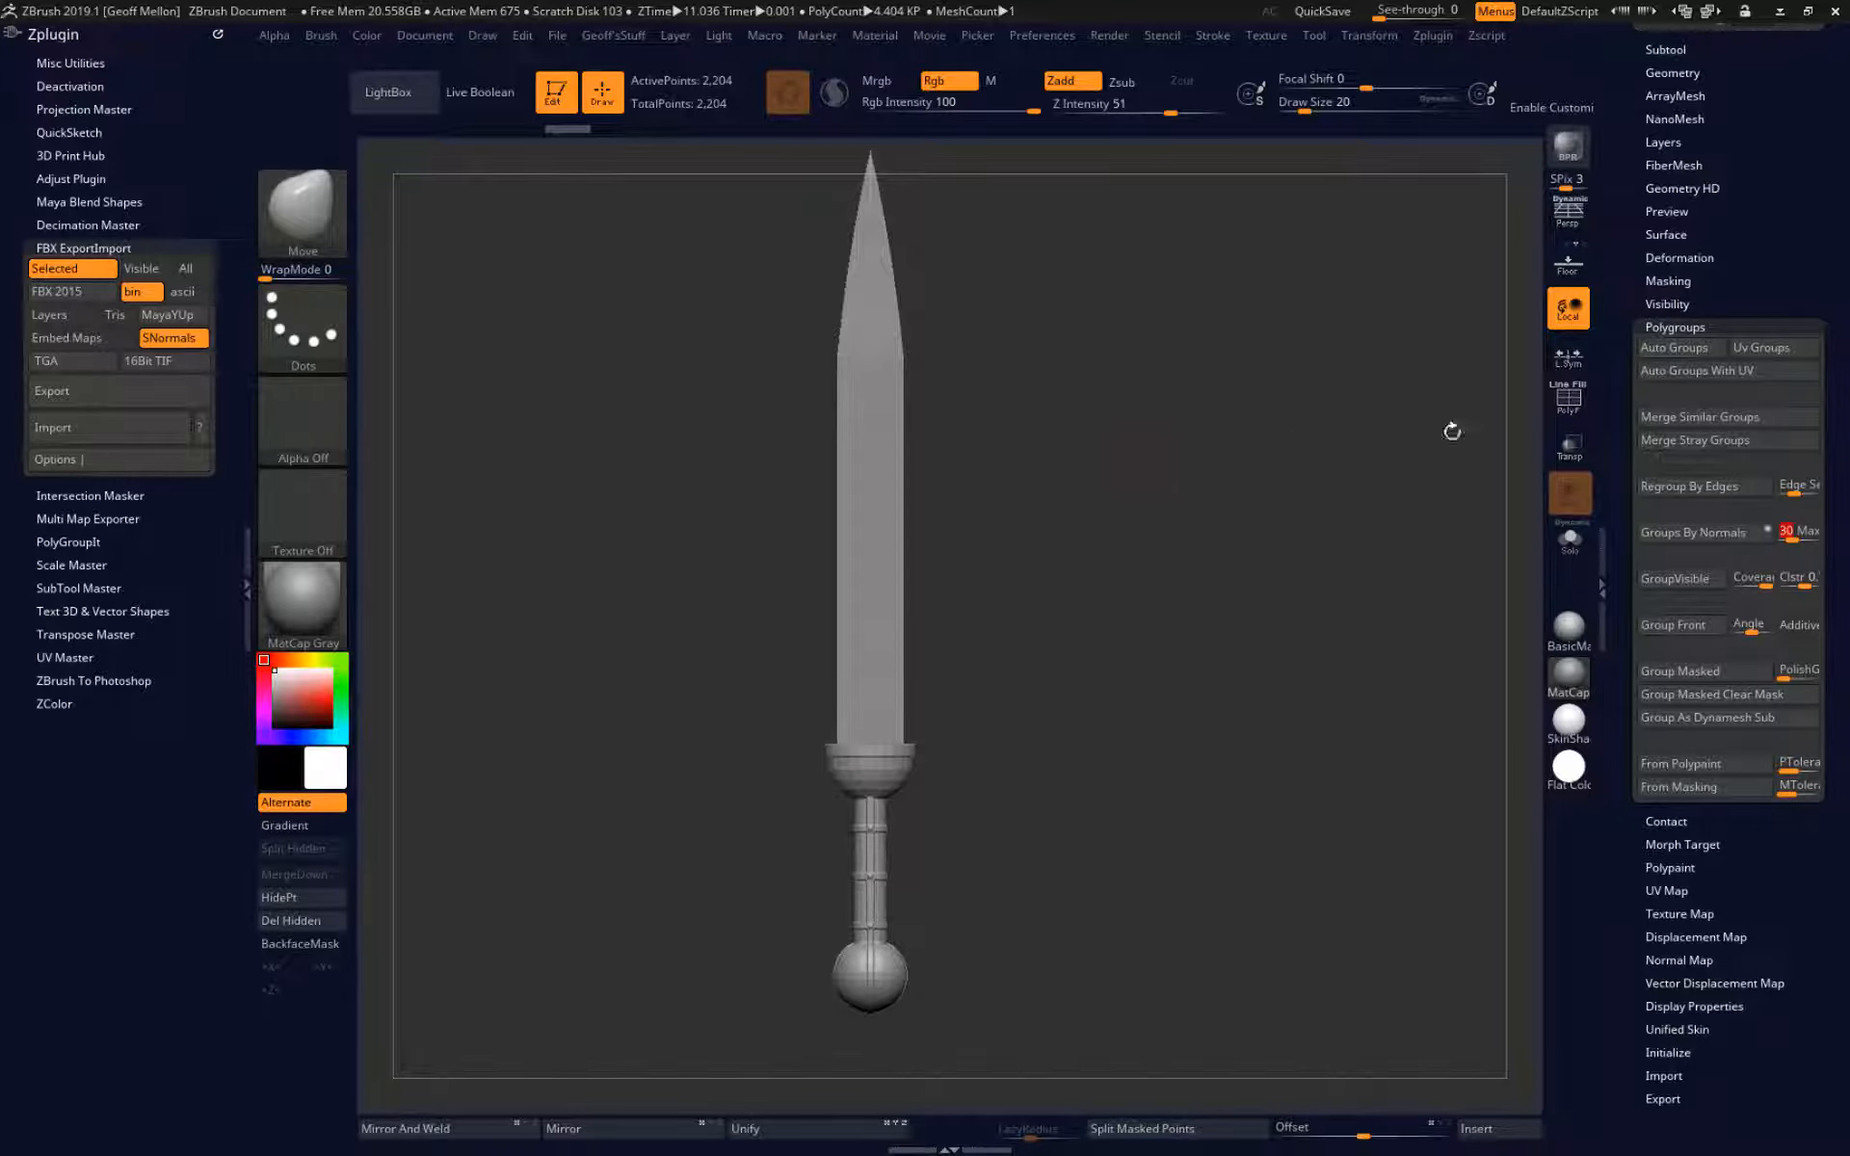
key(Return)
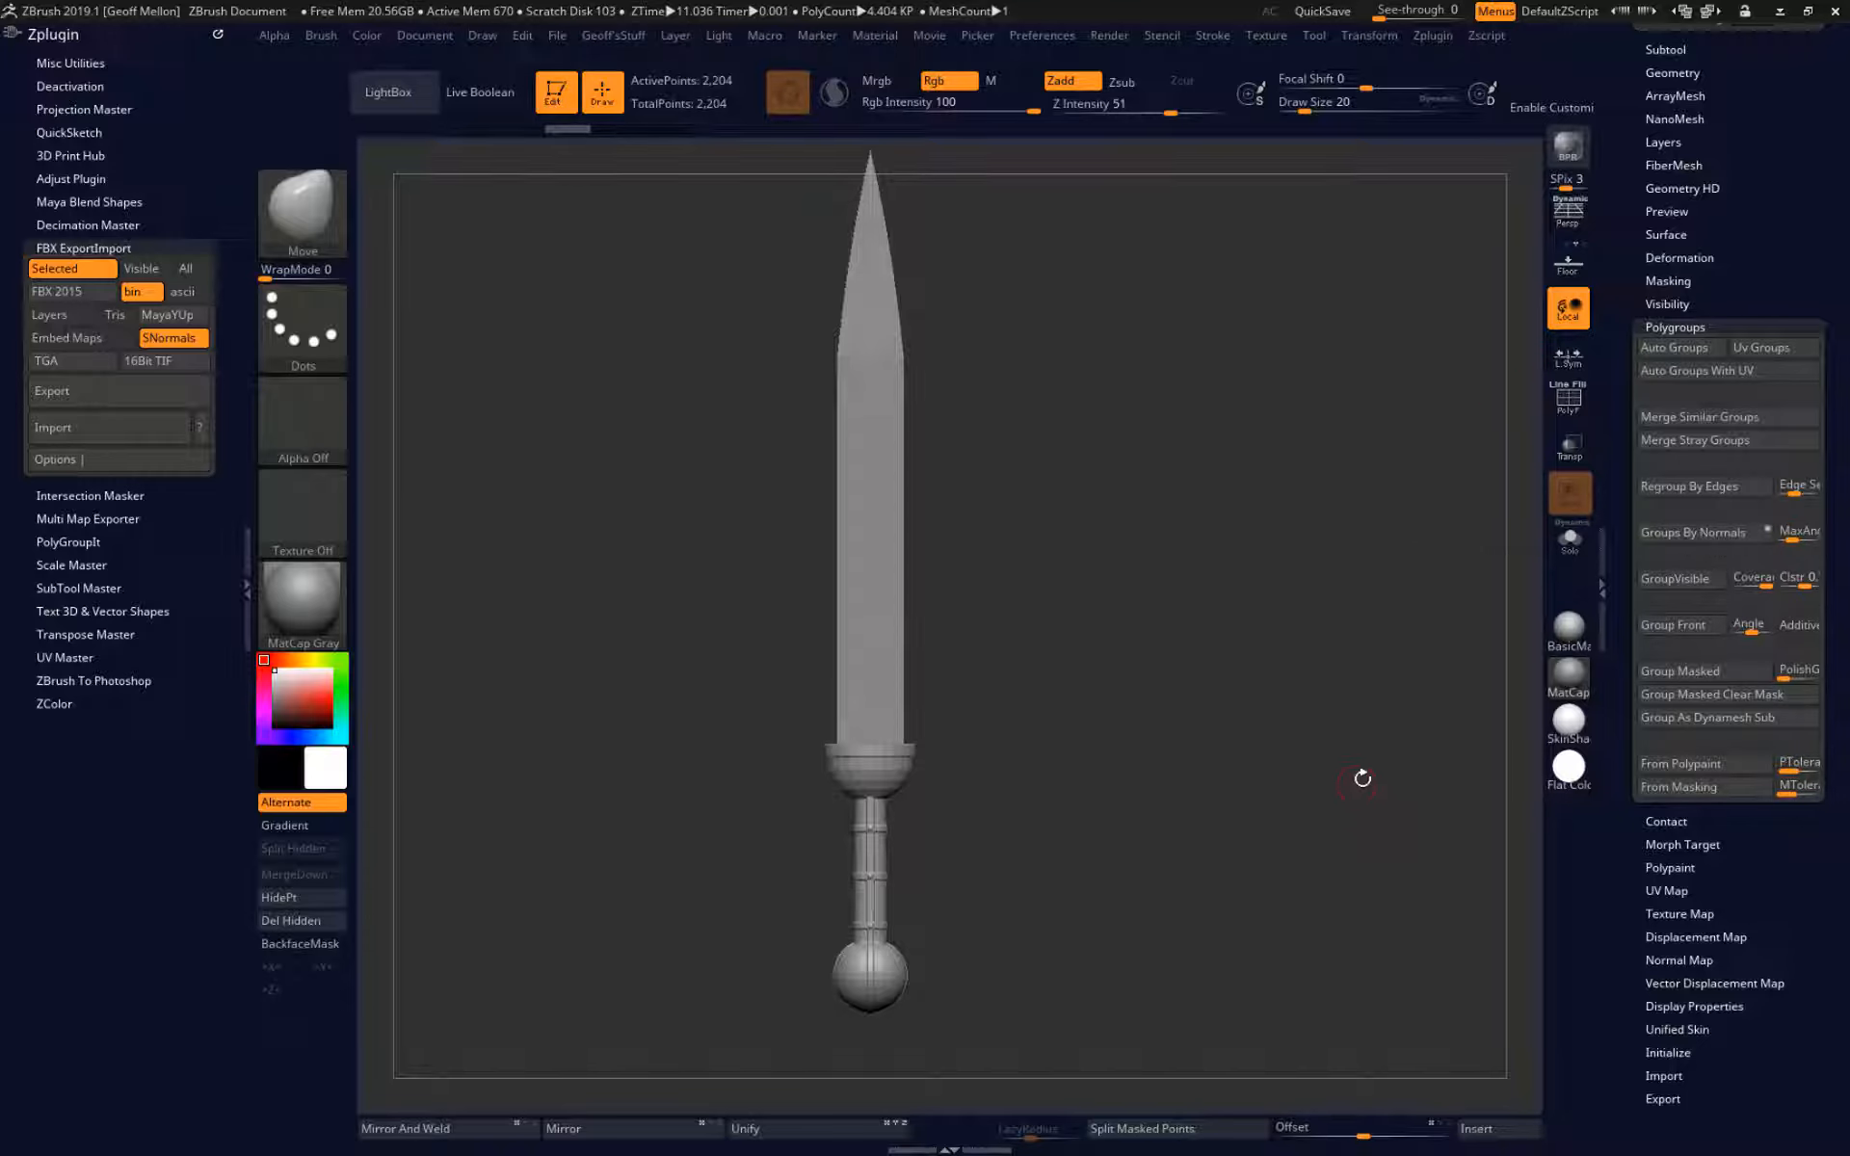
key(shift+f)
Examine the polygroup borders on the sword's pommel, handle, guard and blade.
drag(1326, 592, 1351, 81)
alt+drag(1325, 776, 1328, 385)
drag(1457, 457, 1417, 511)
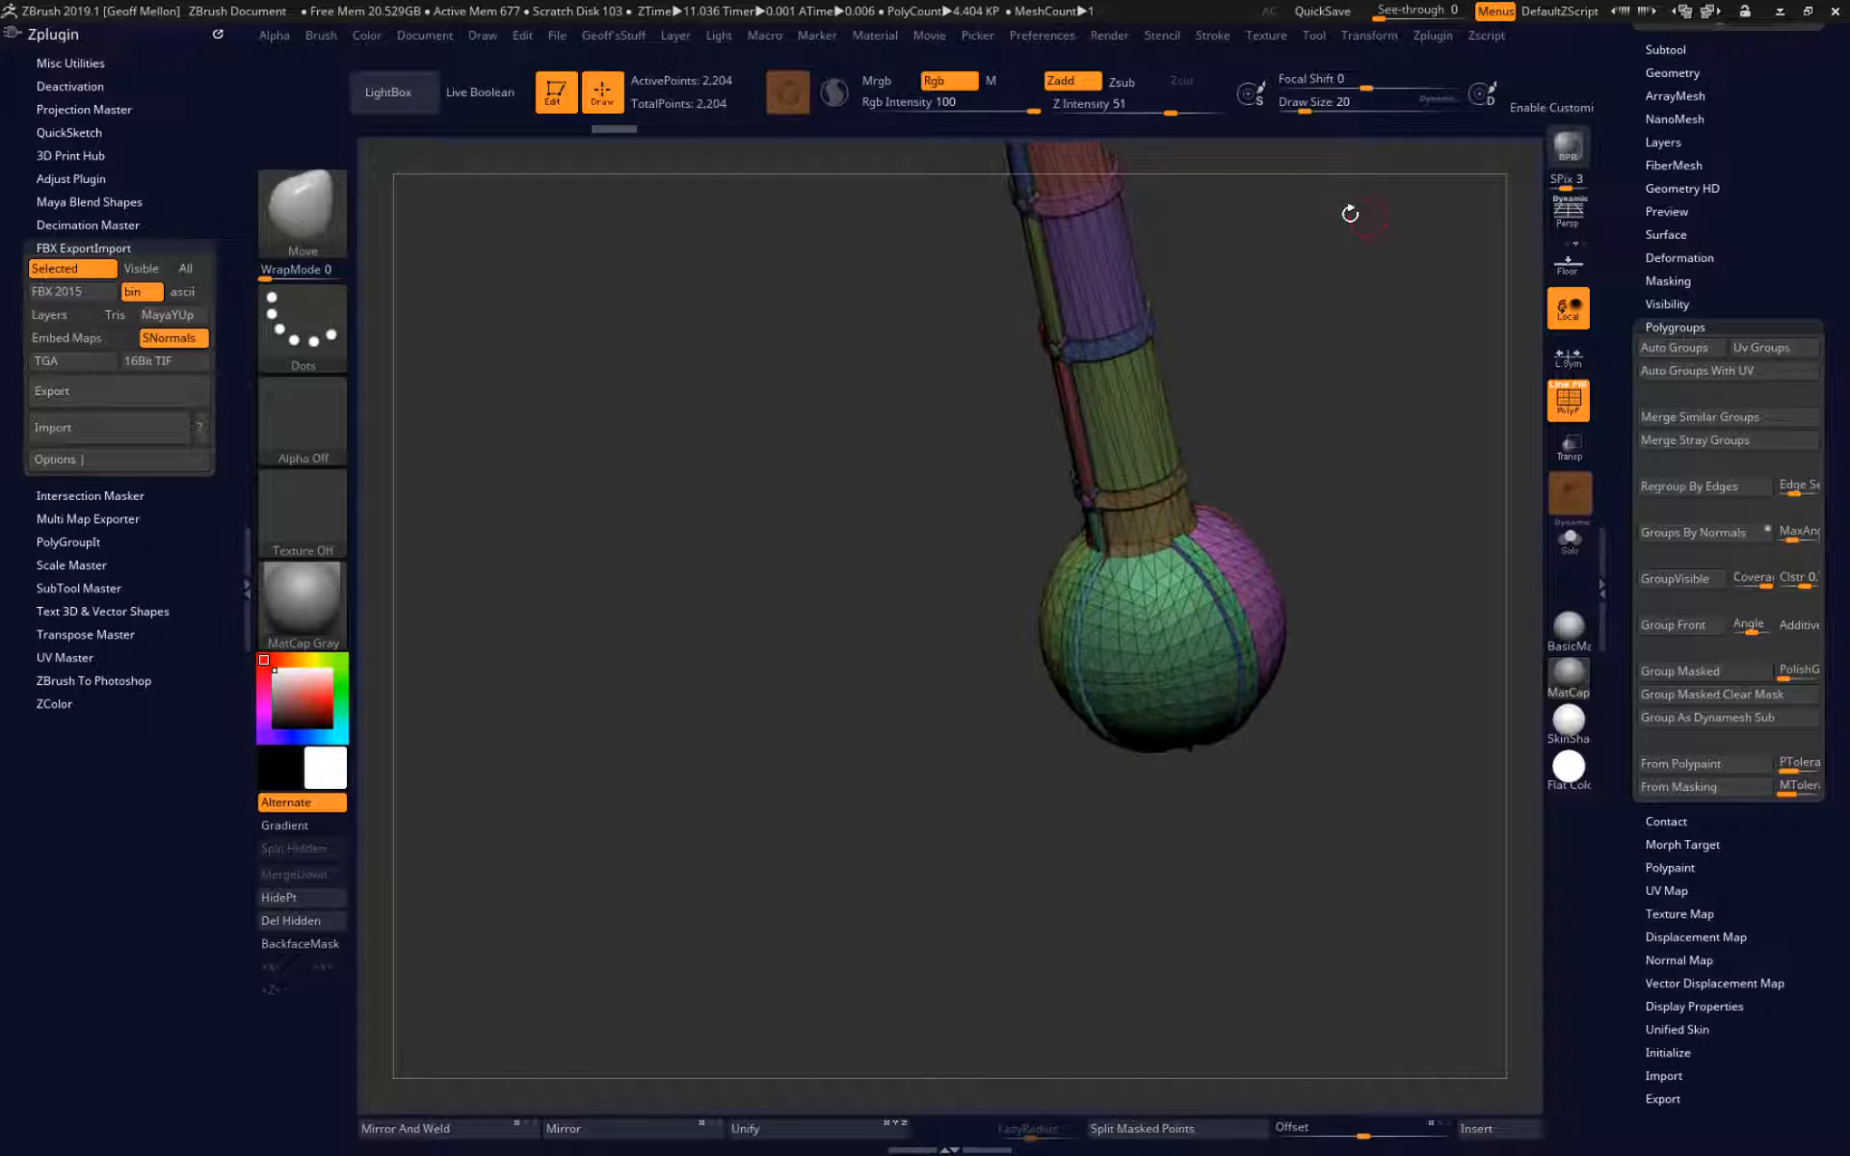
alt+drag(1347, 210, 1280, 955)
alt+drag(1267, 414, 1311, 478)
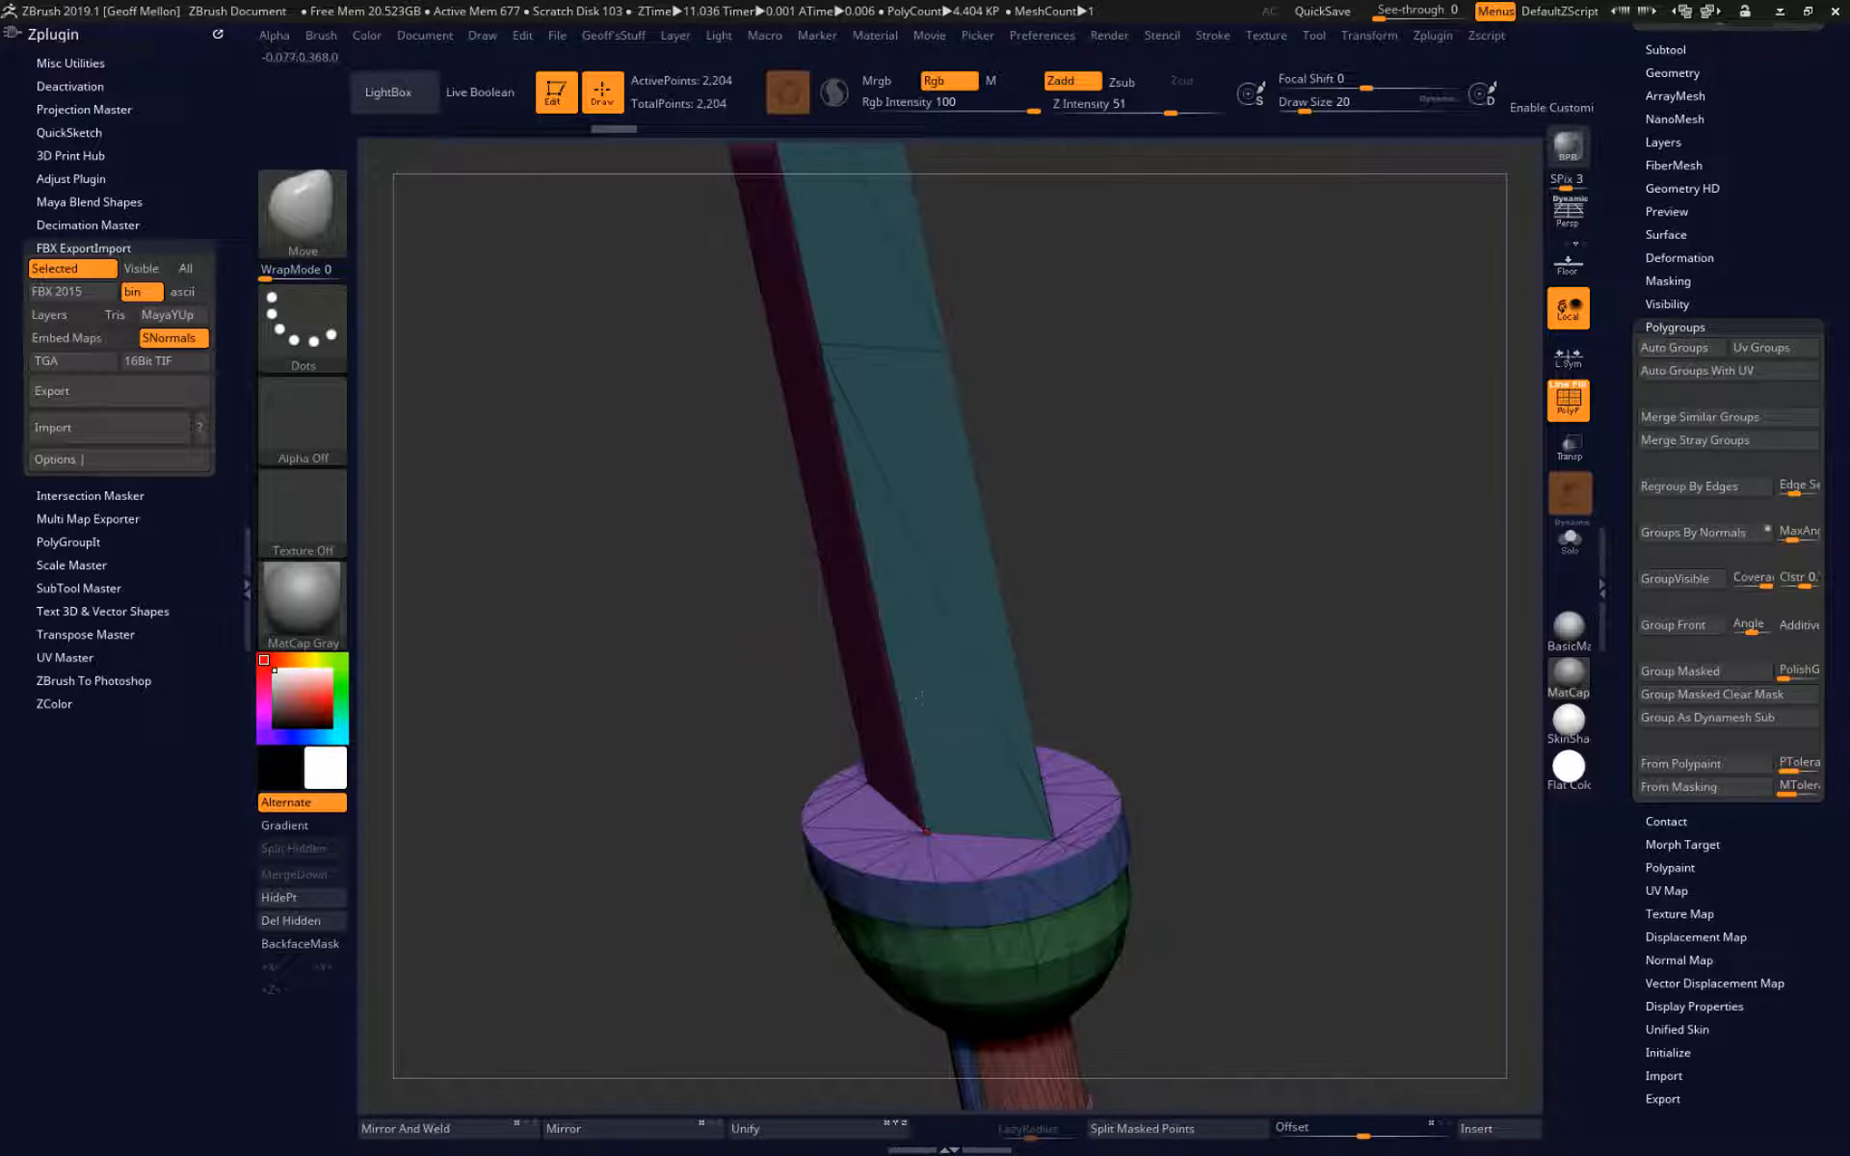
drag(1161, 501, 1253, 578)
alt+drag(1301, 752, 1310, 546)
alt+drag(1143, 391, 1217, 665)
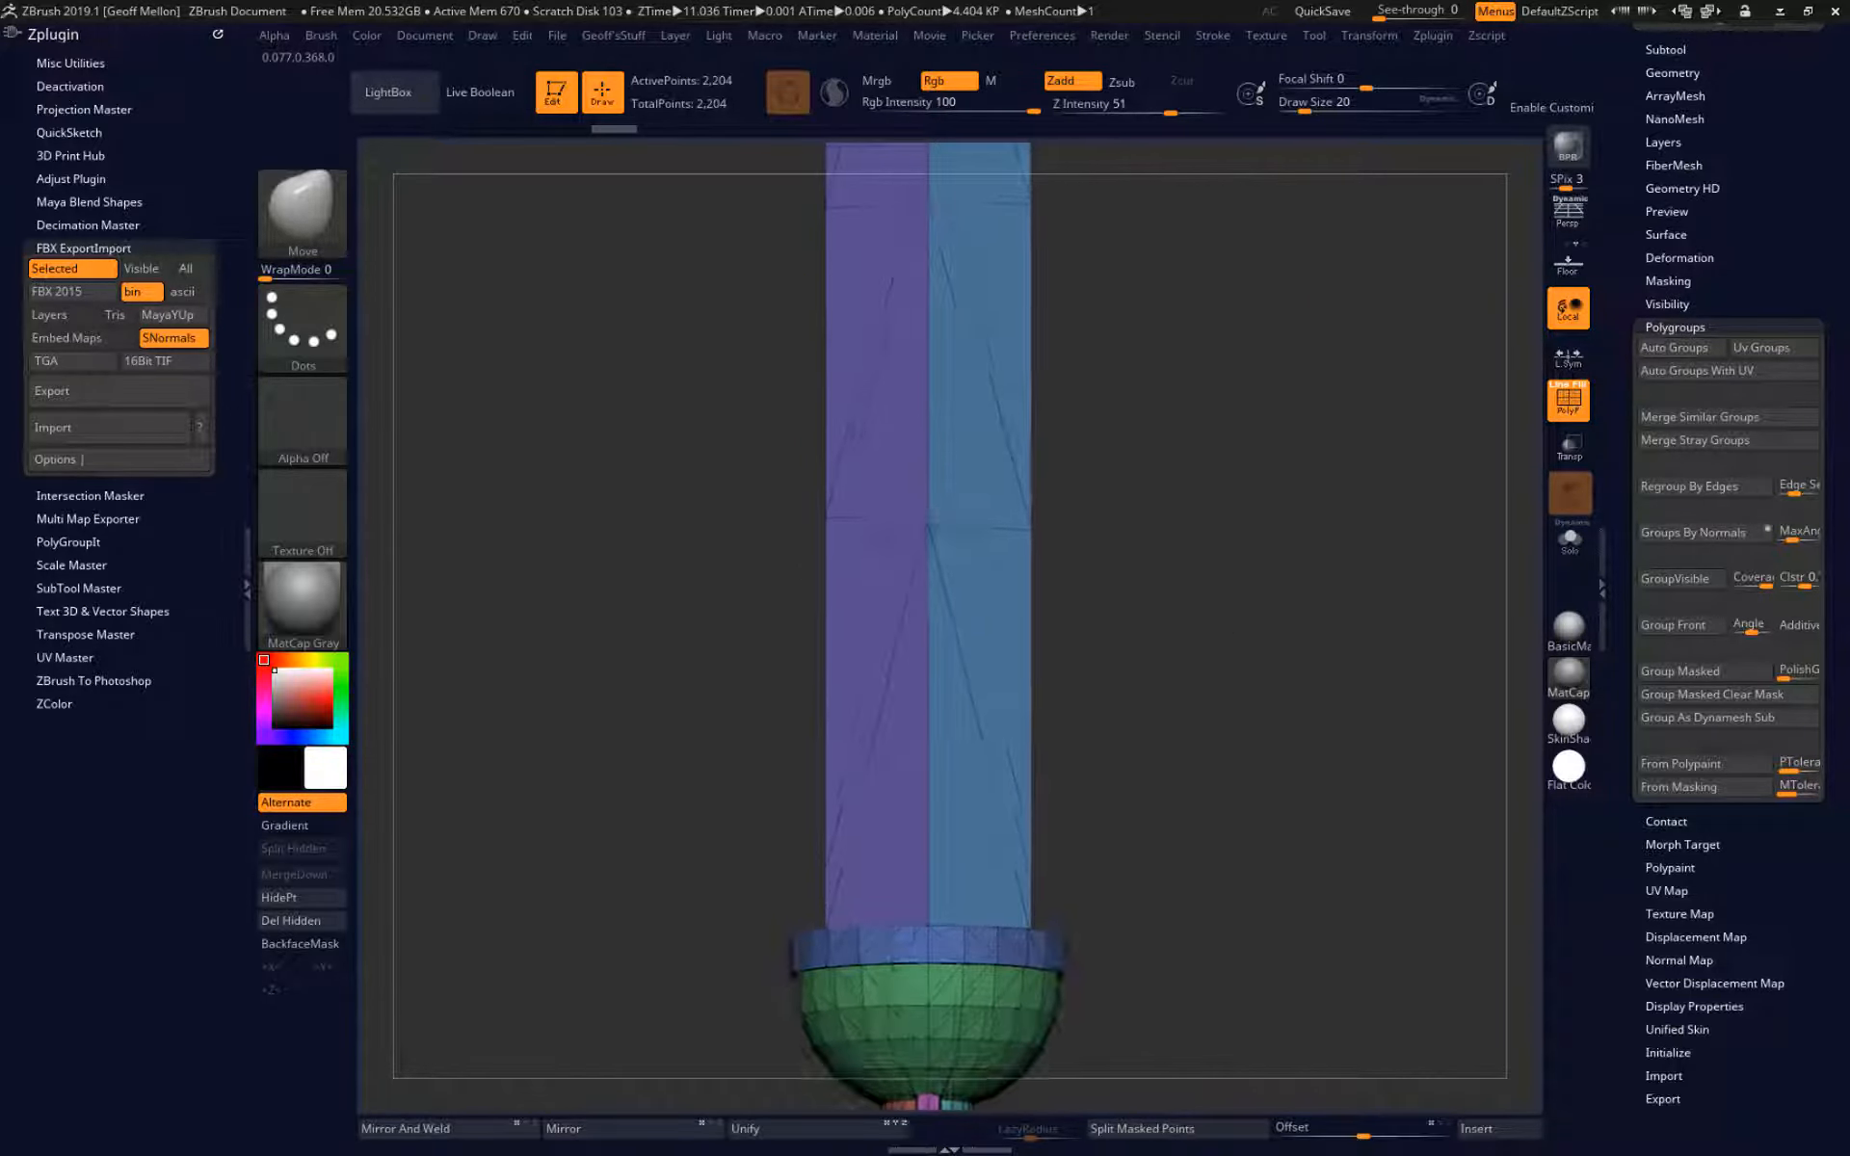
alt+drag(1292, 877, 1235, 347)
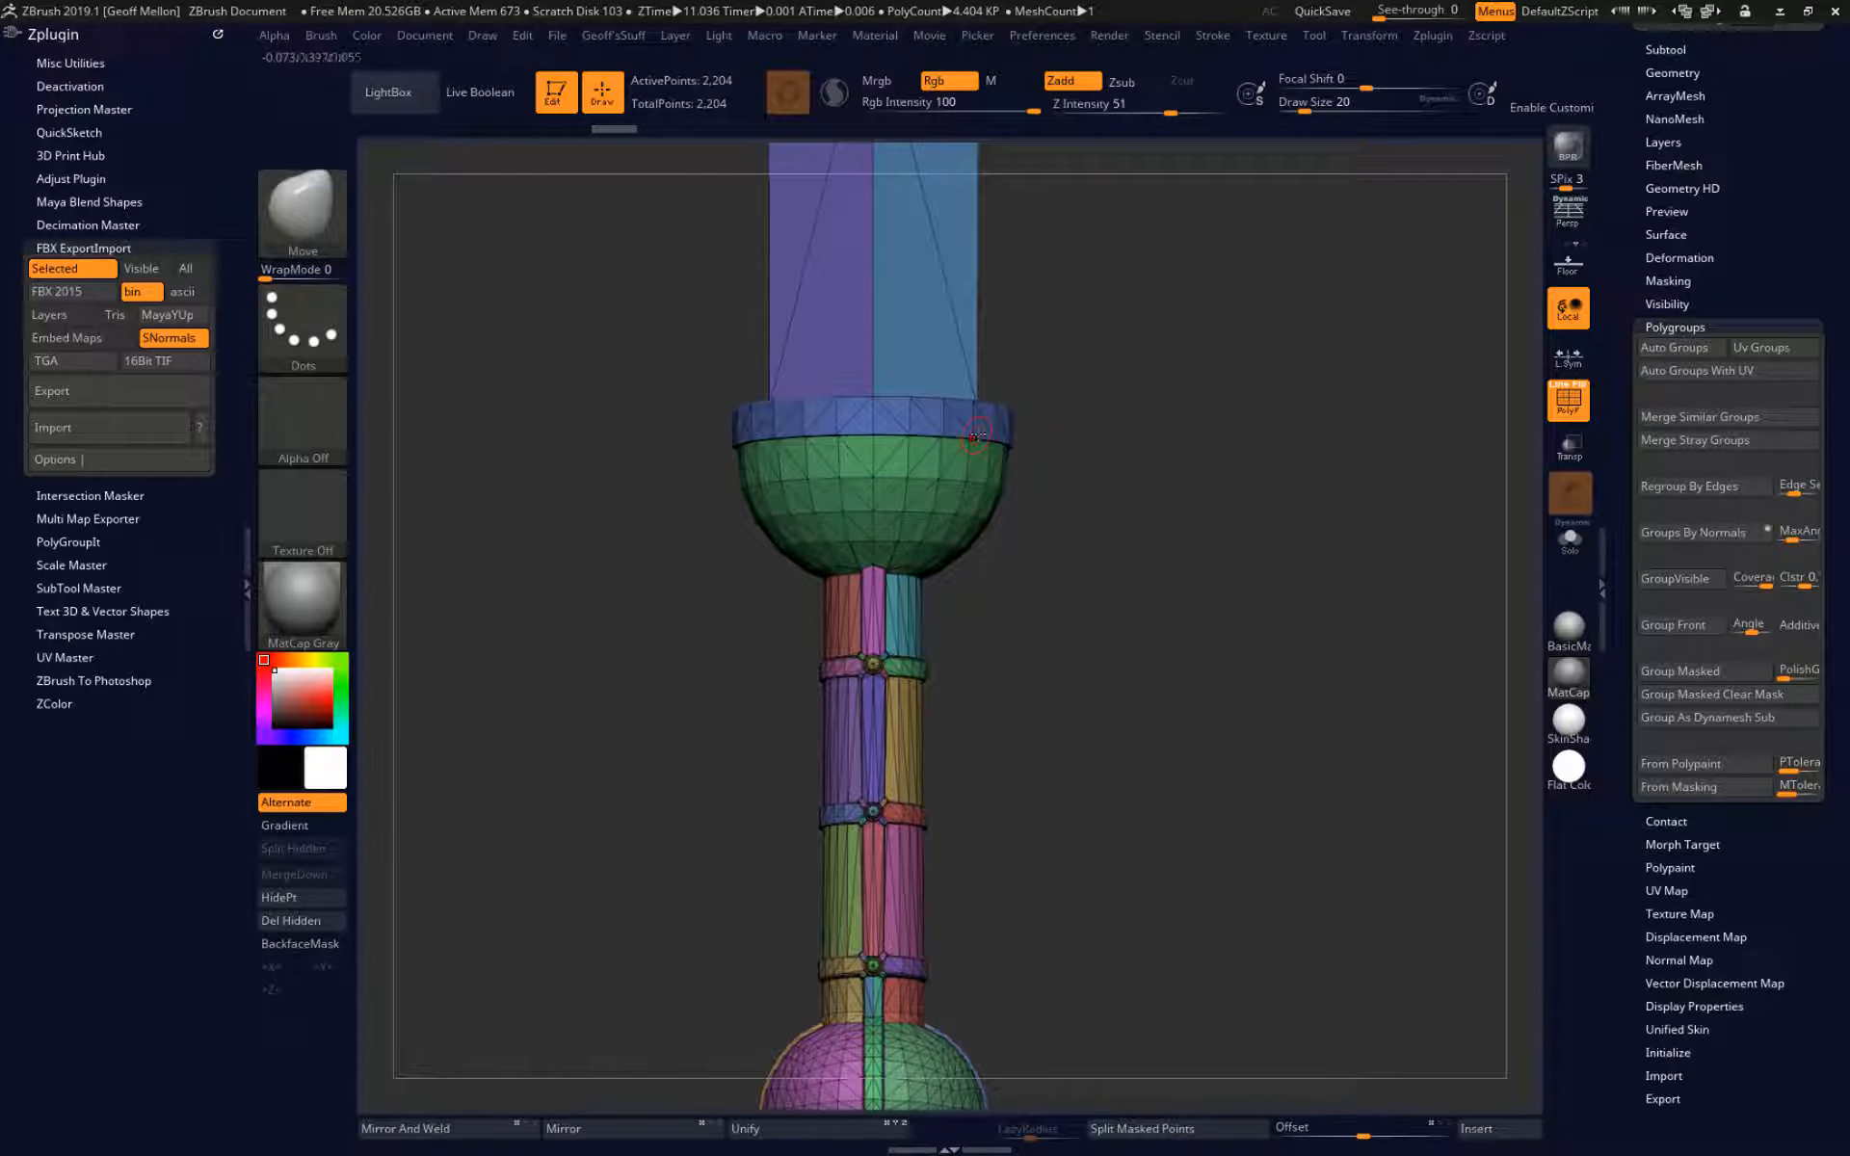
click(109, 428)
click(815, 484)
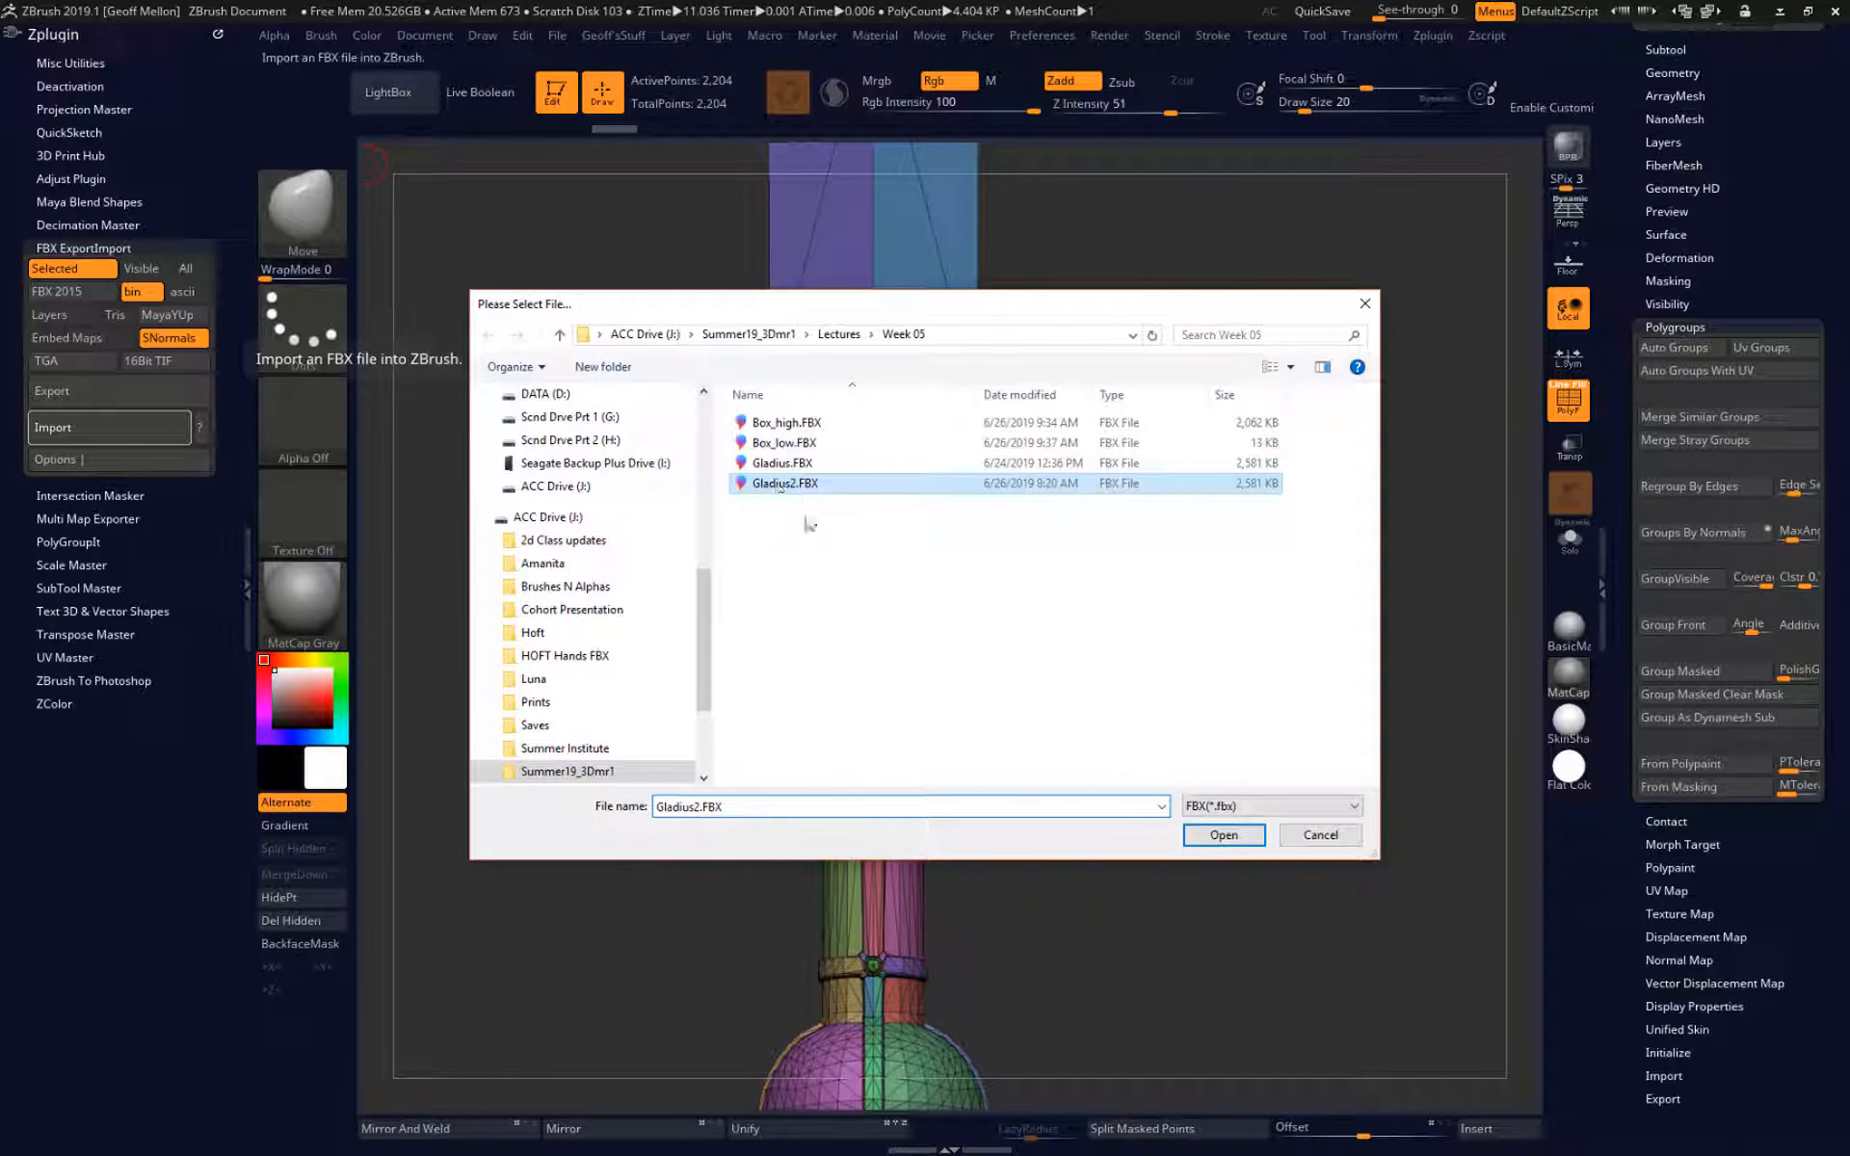
click(1224, 836)
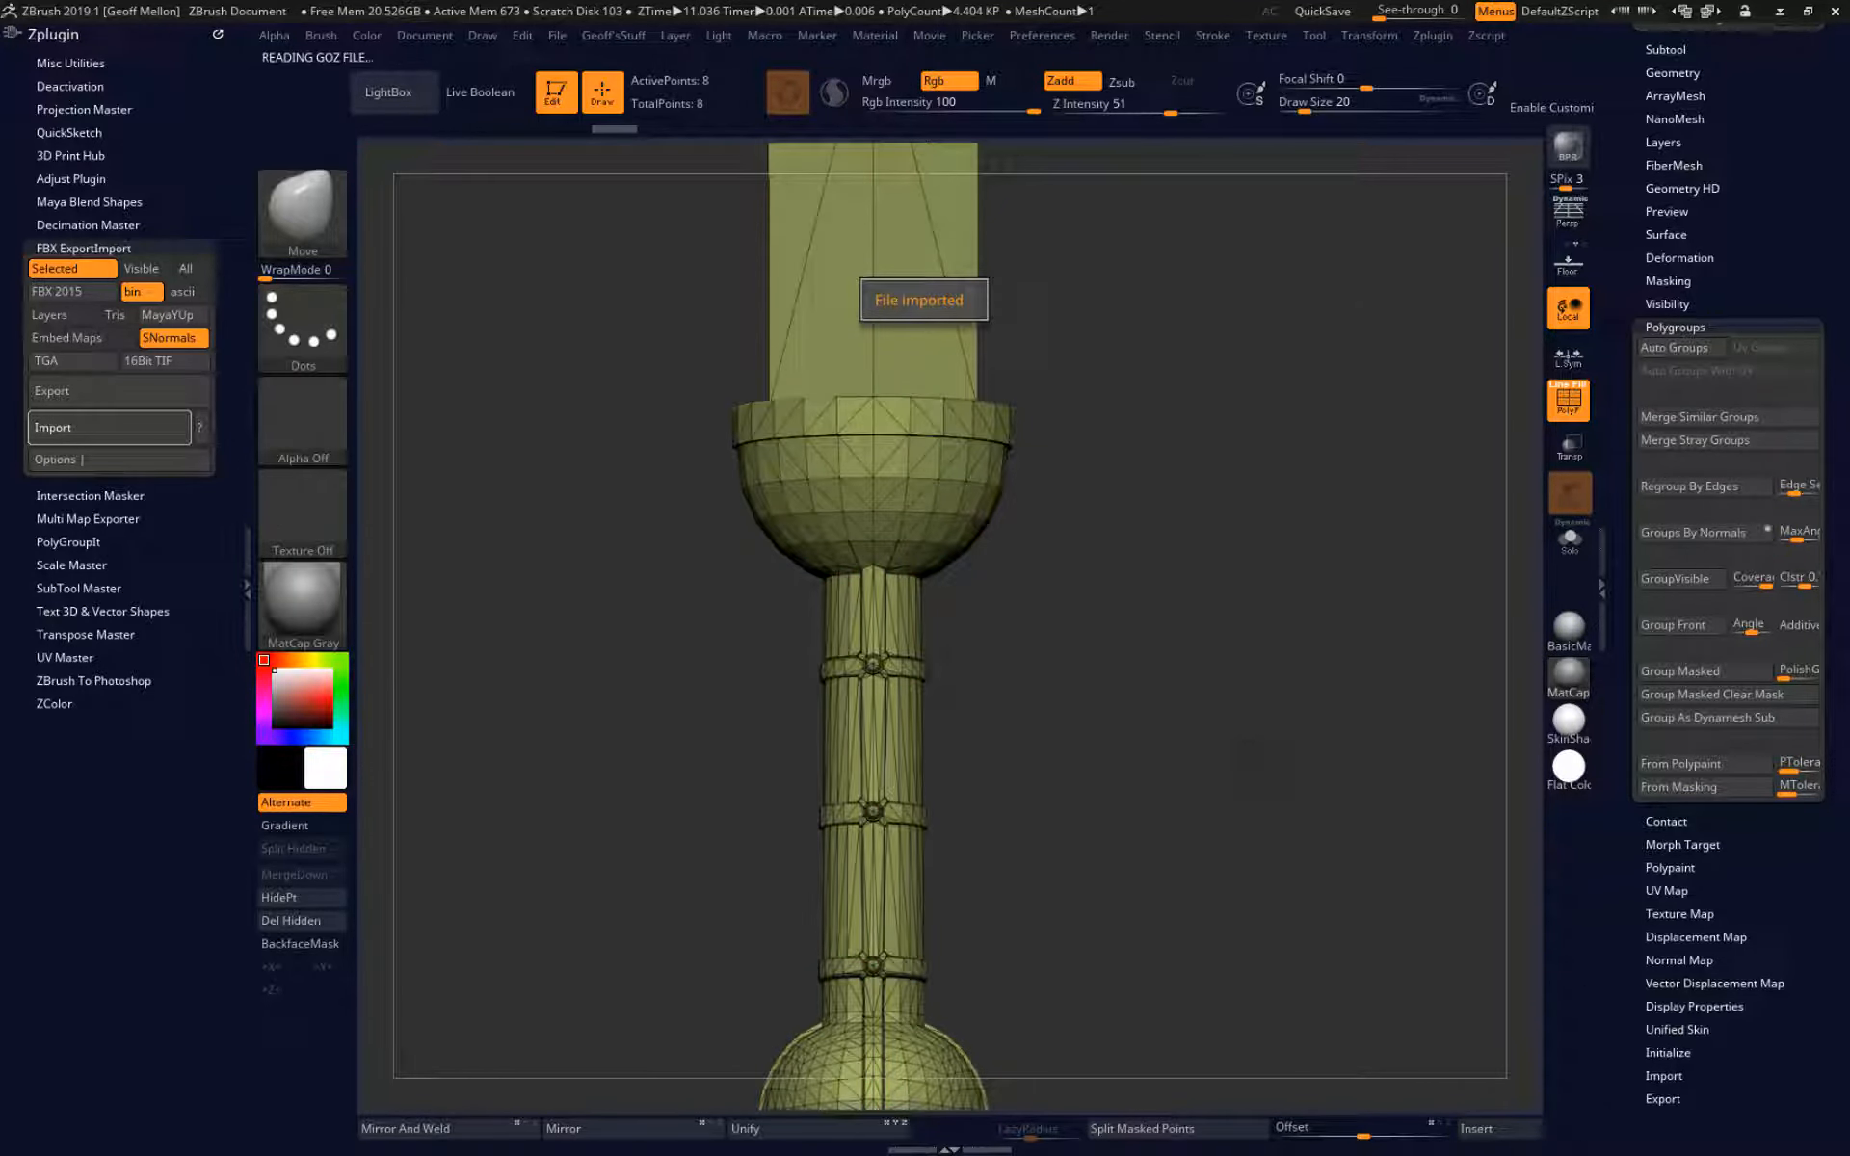
key(ctrl+z)
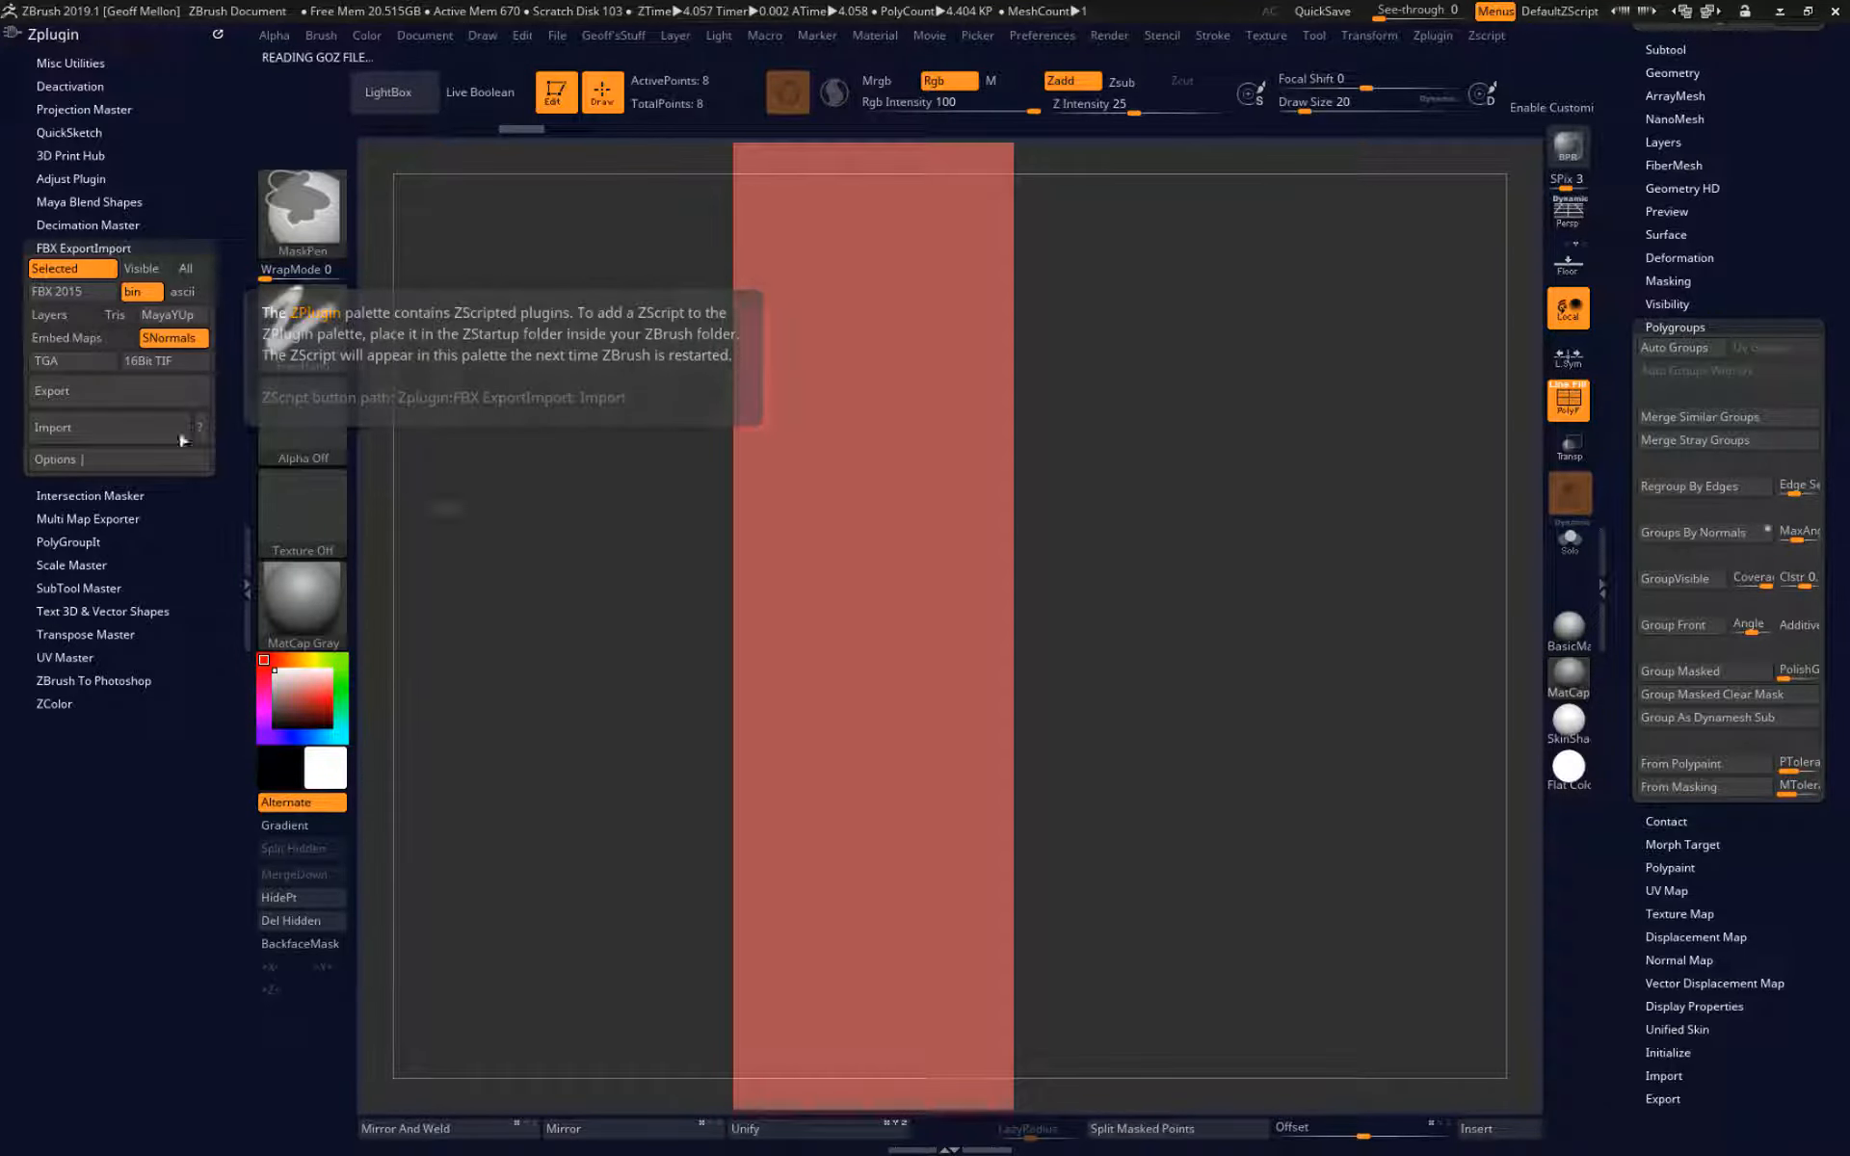
Import Gladius2.FBX from the Week 05 folder as an FBX mesh.
click(183, 438)
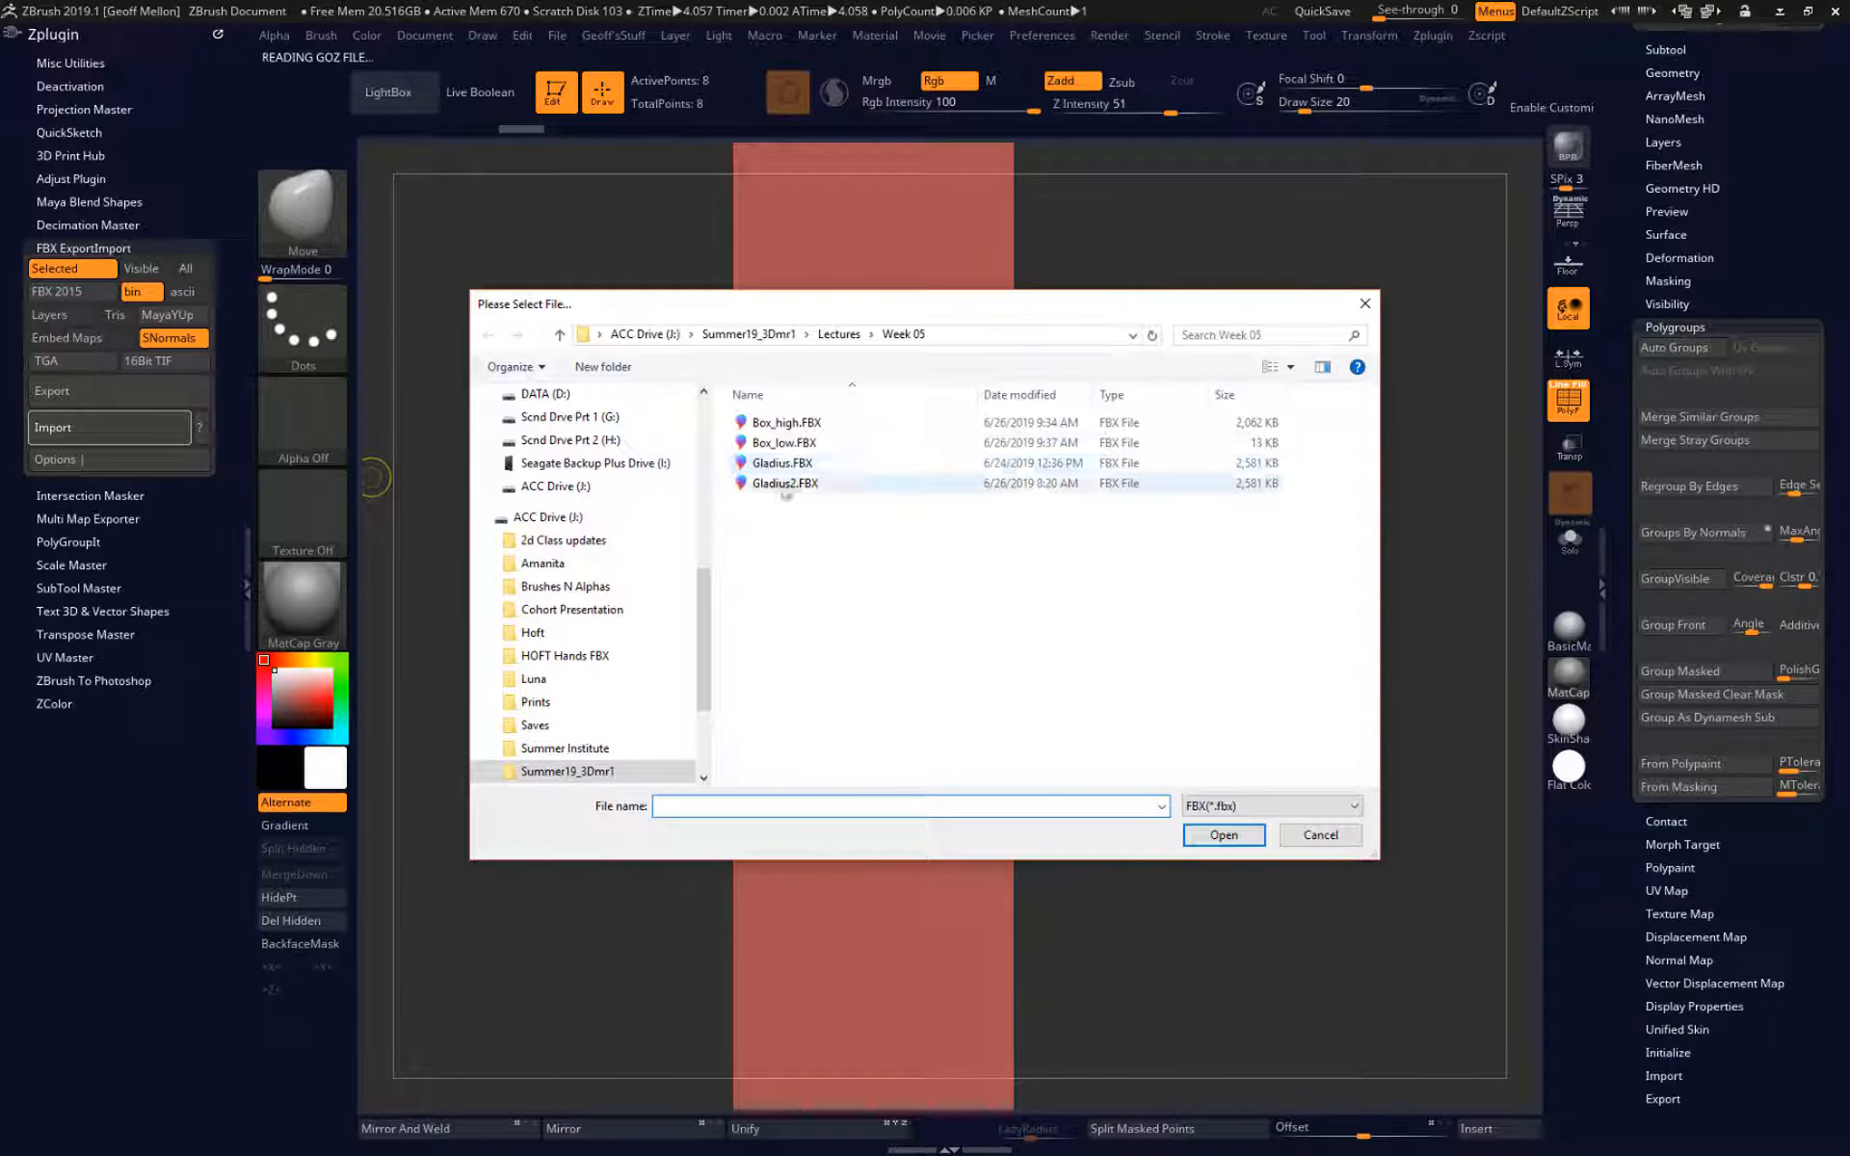
click(786, 484)
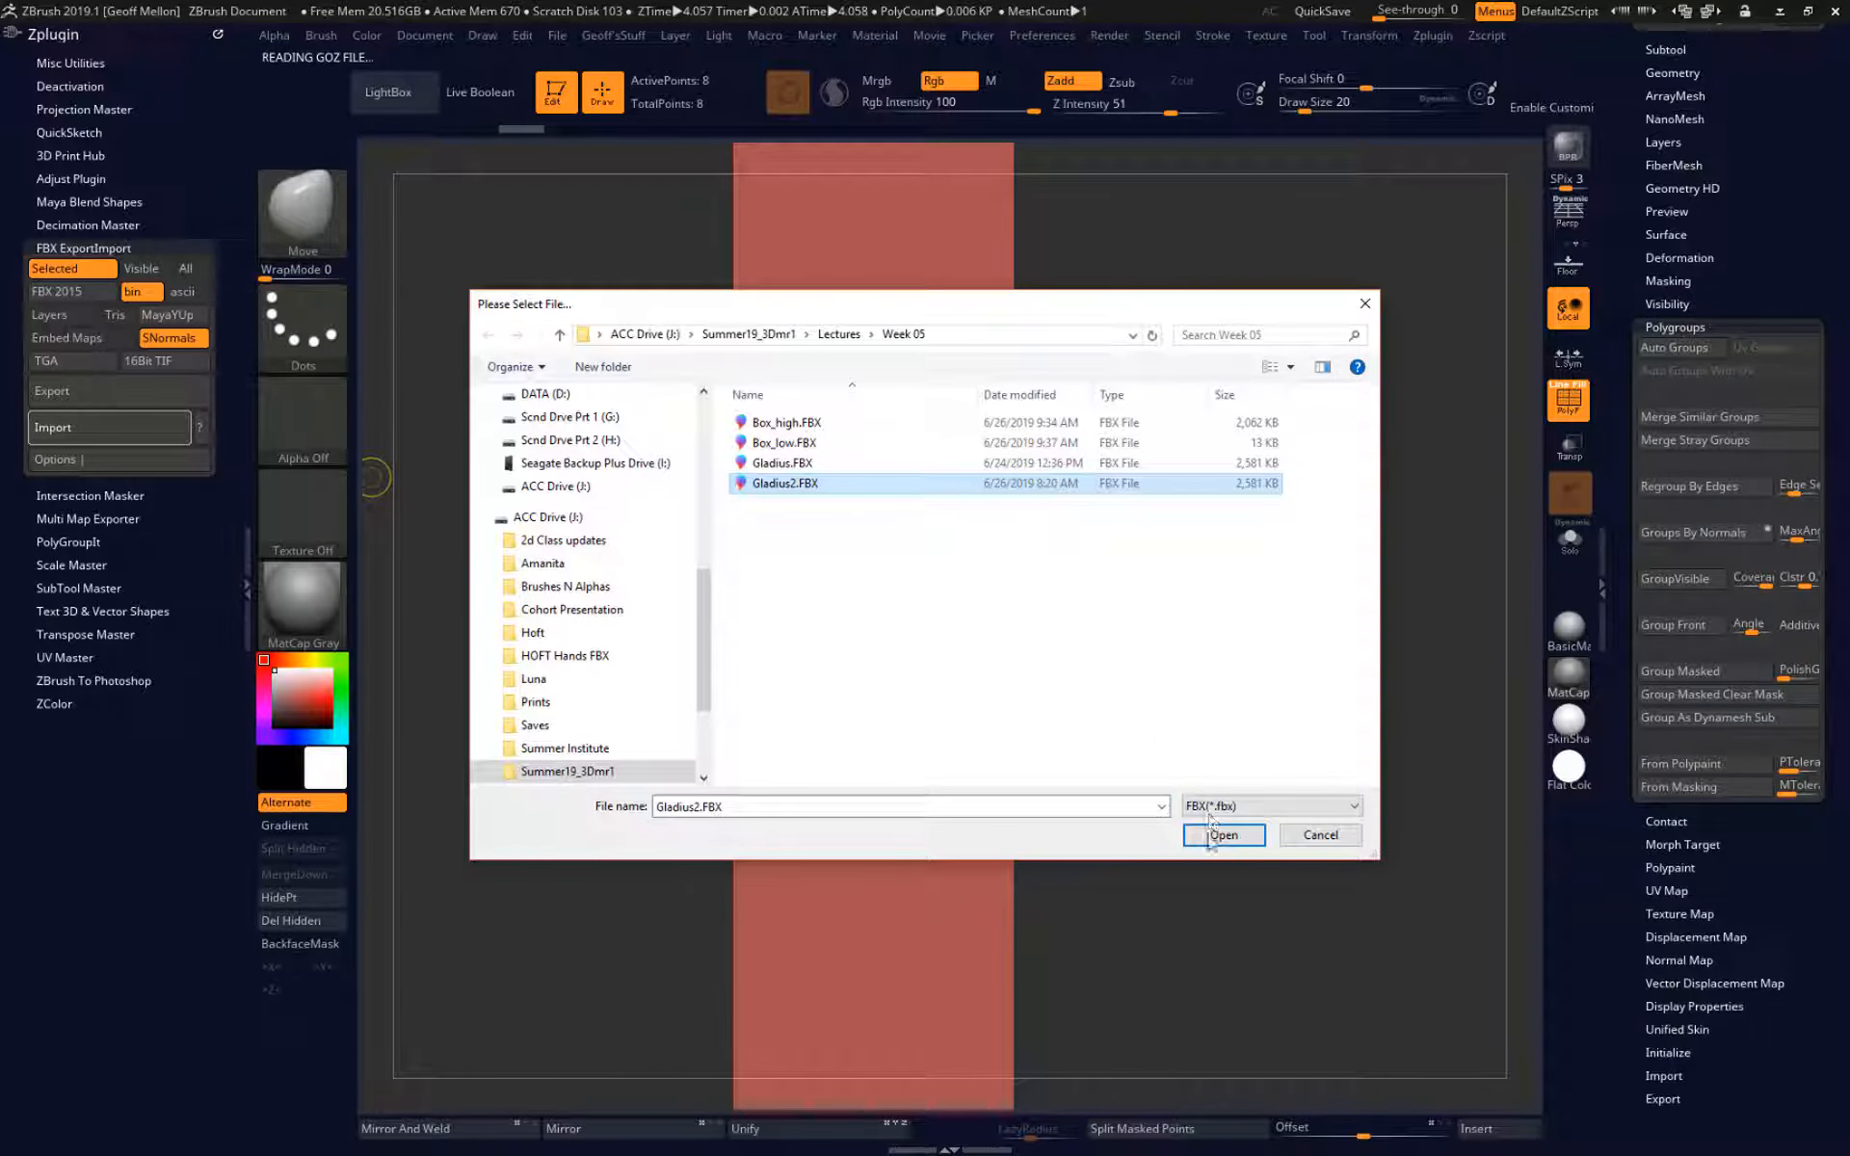
click(1224, 836)
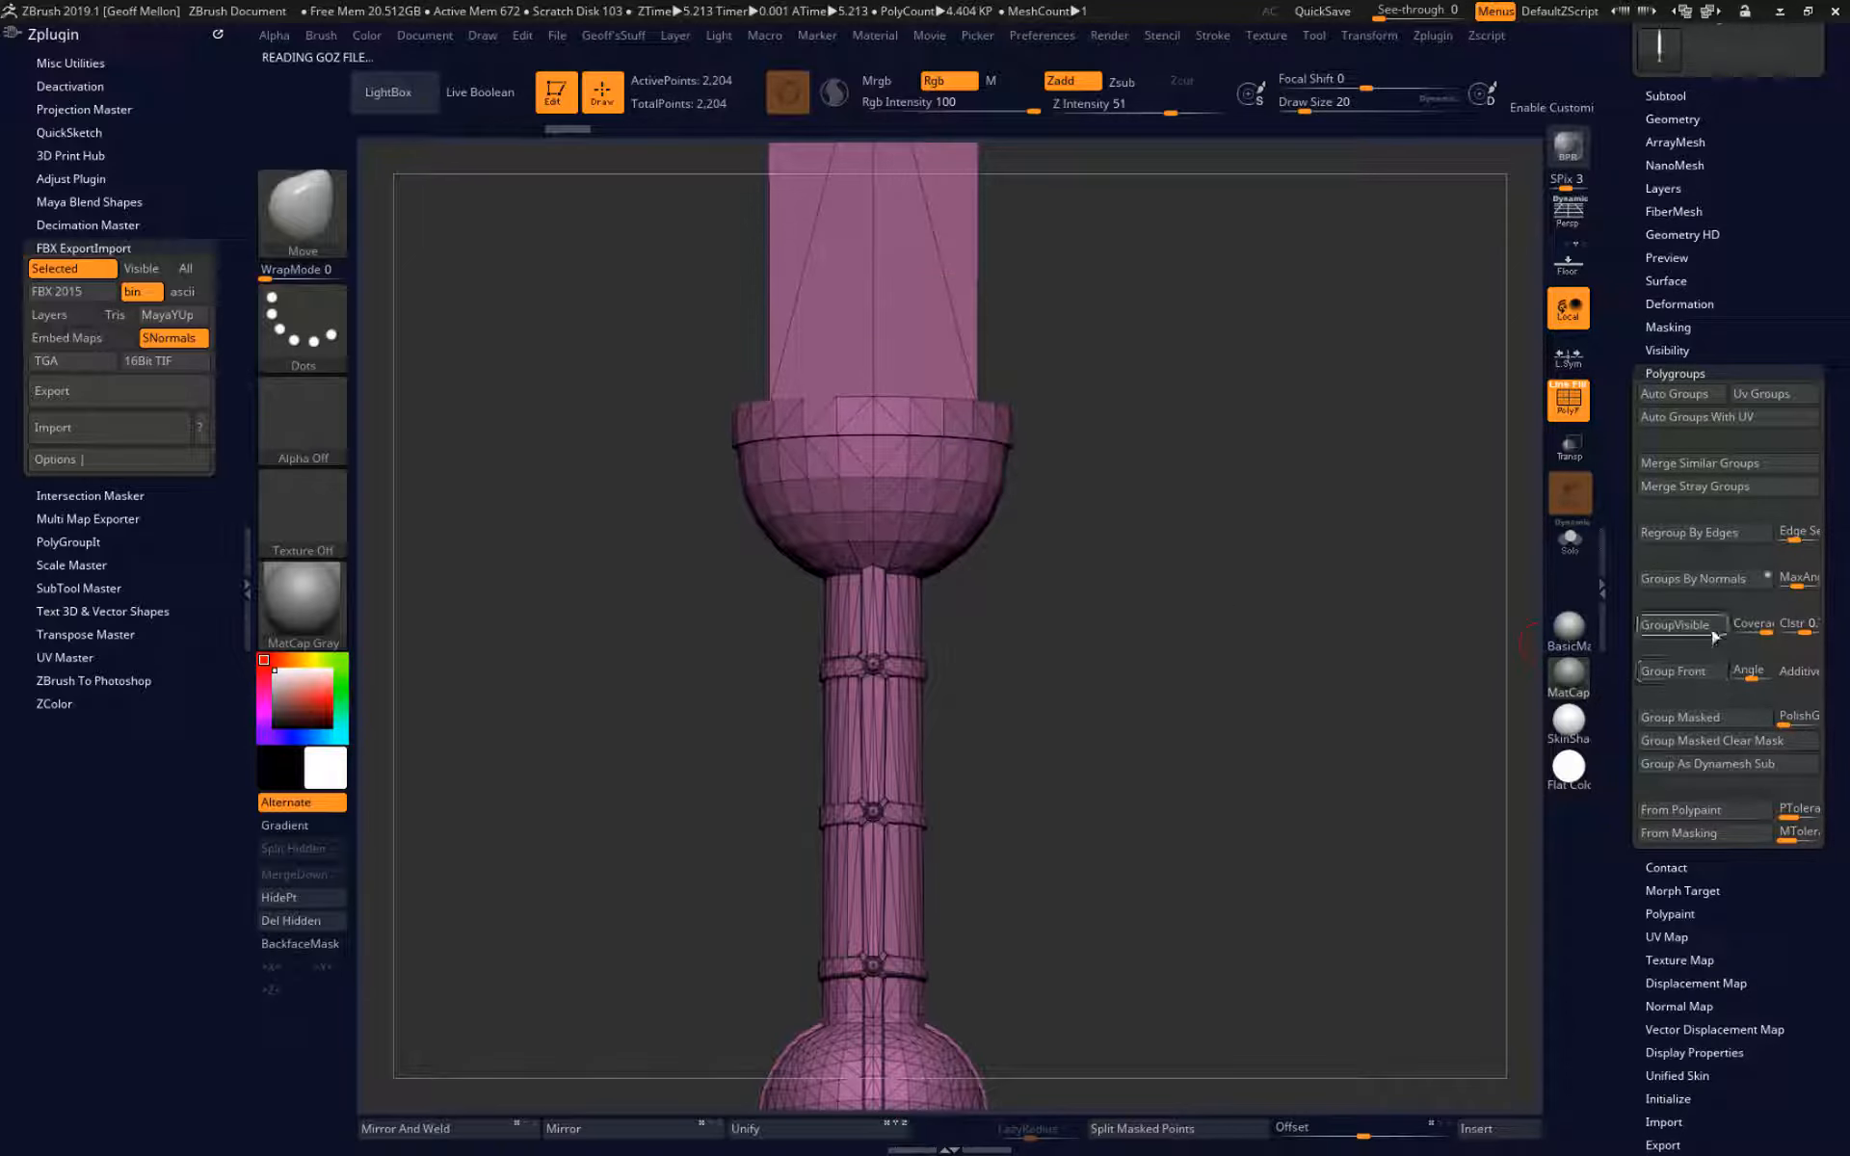
Group the newly imported sword's polygons by normals, using a maximum angle of 30 to separate the blade faces.
click(1707, 580)
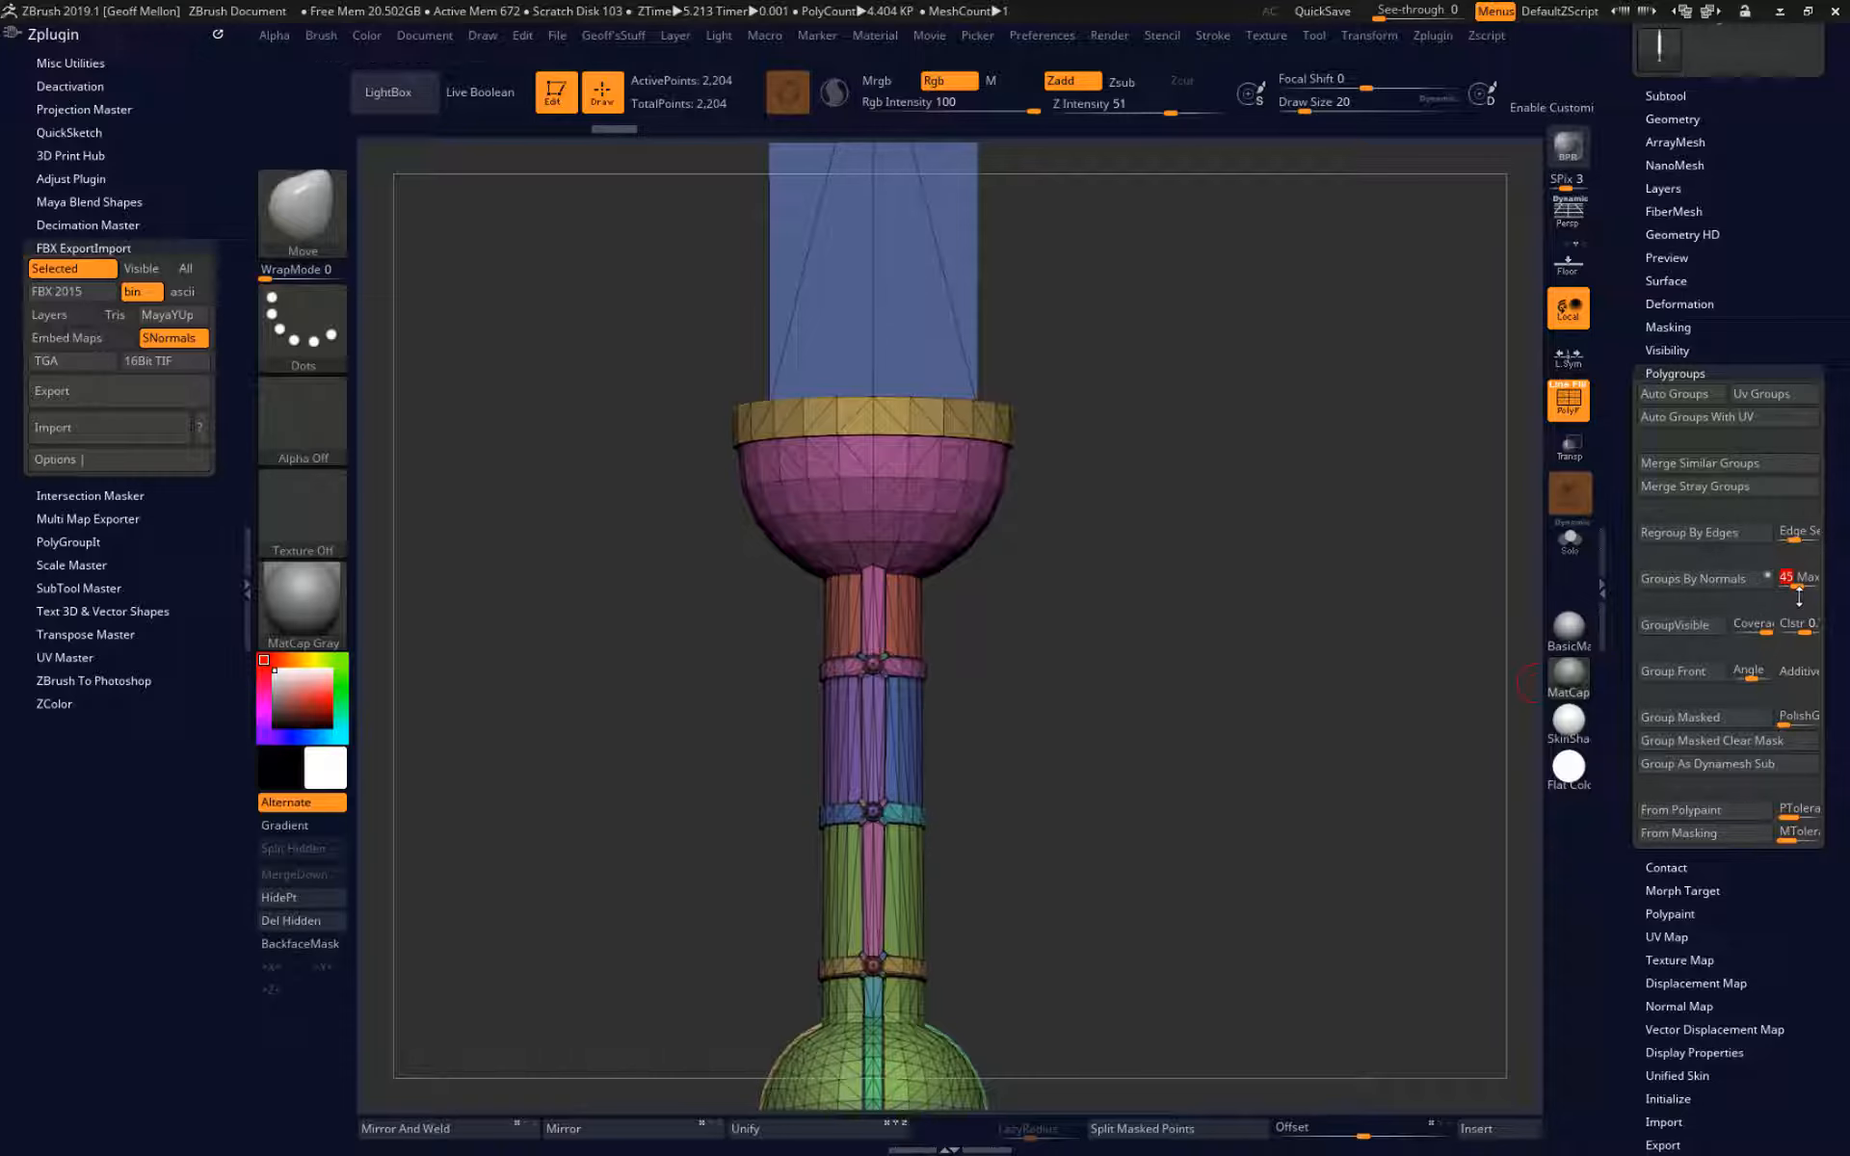
click(1701, 579)
drag(1333, 781, 1328, 676)
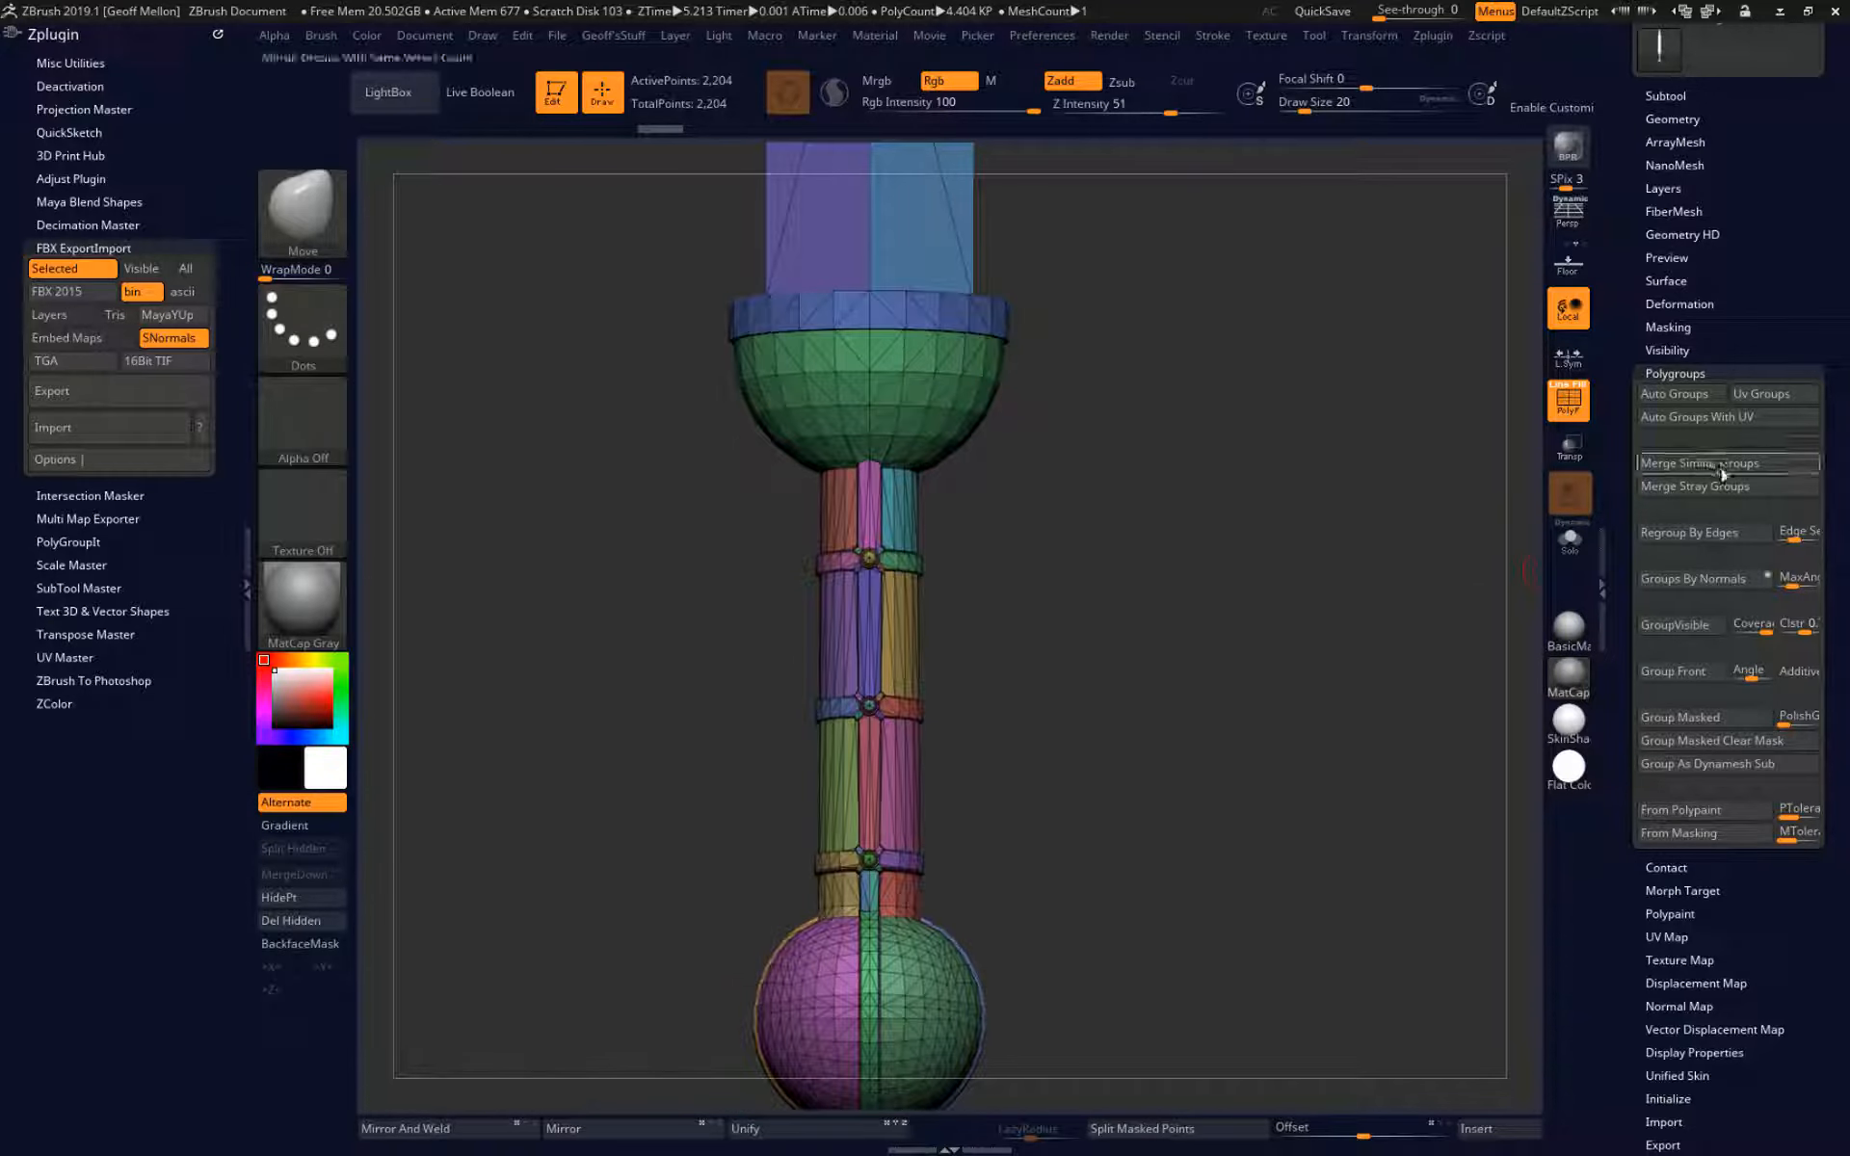
Crease the sword's polygroup borders and, with the polyframe turned off, subdivide the mesh to SDiv 4.
click(1683, 117)
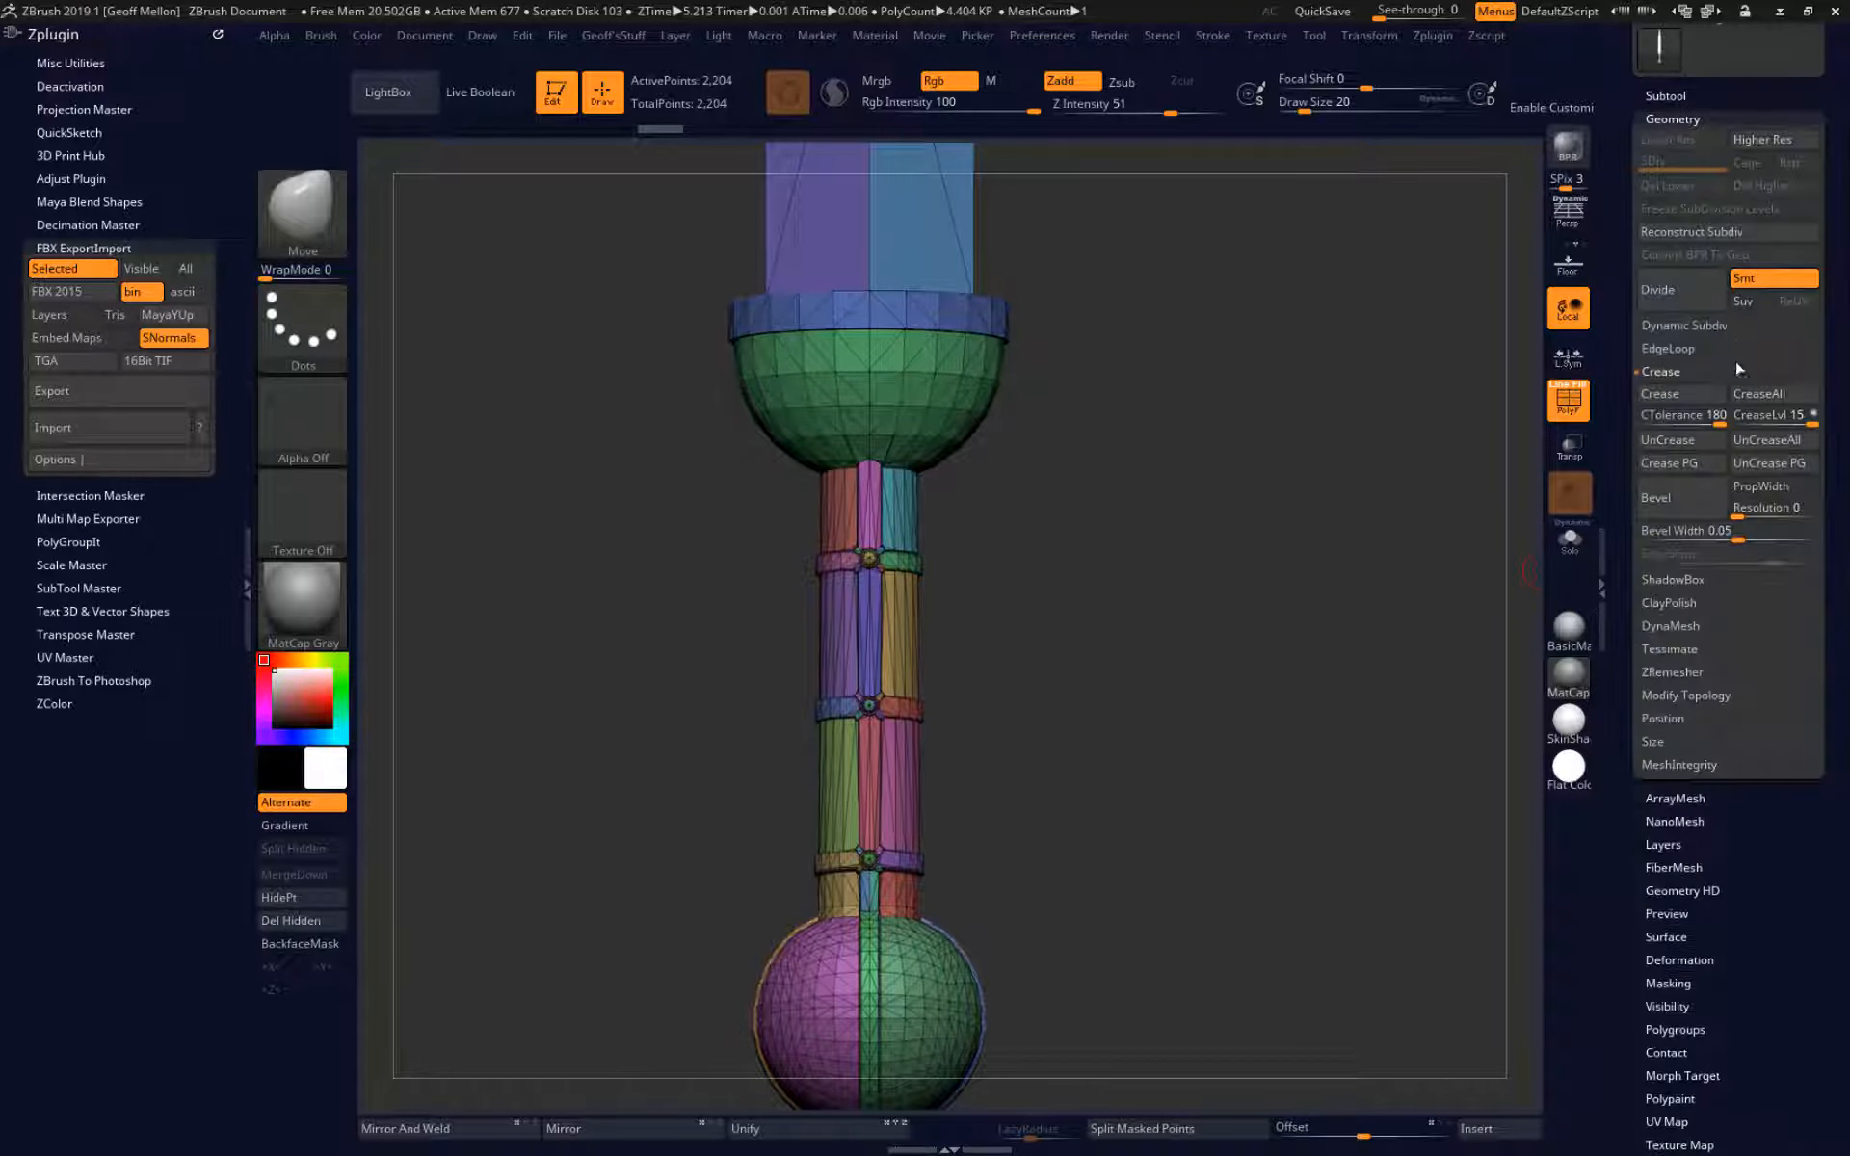
click(1696, 467)
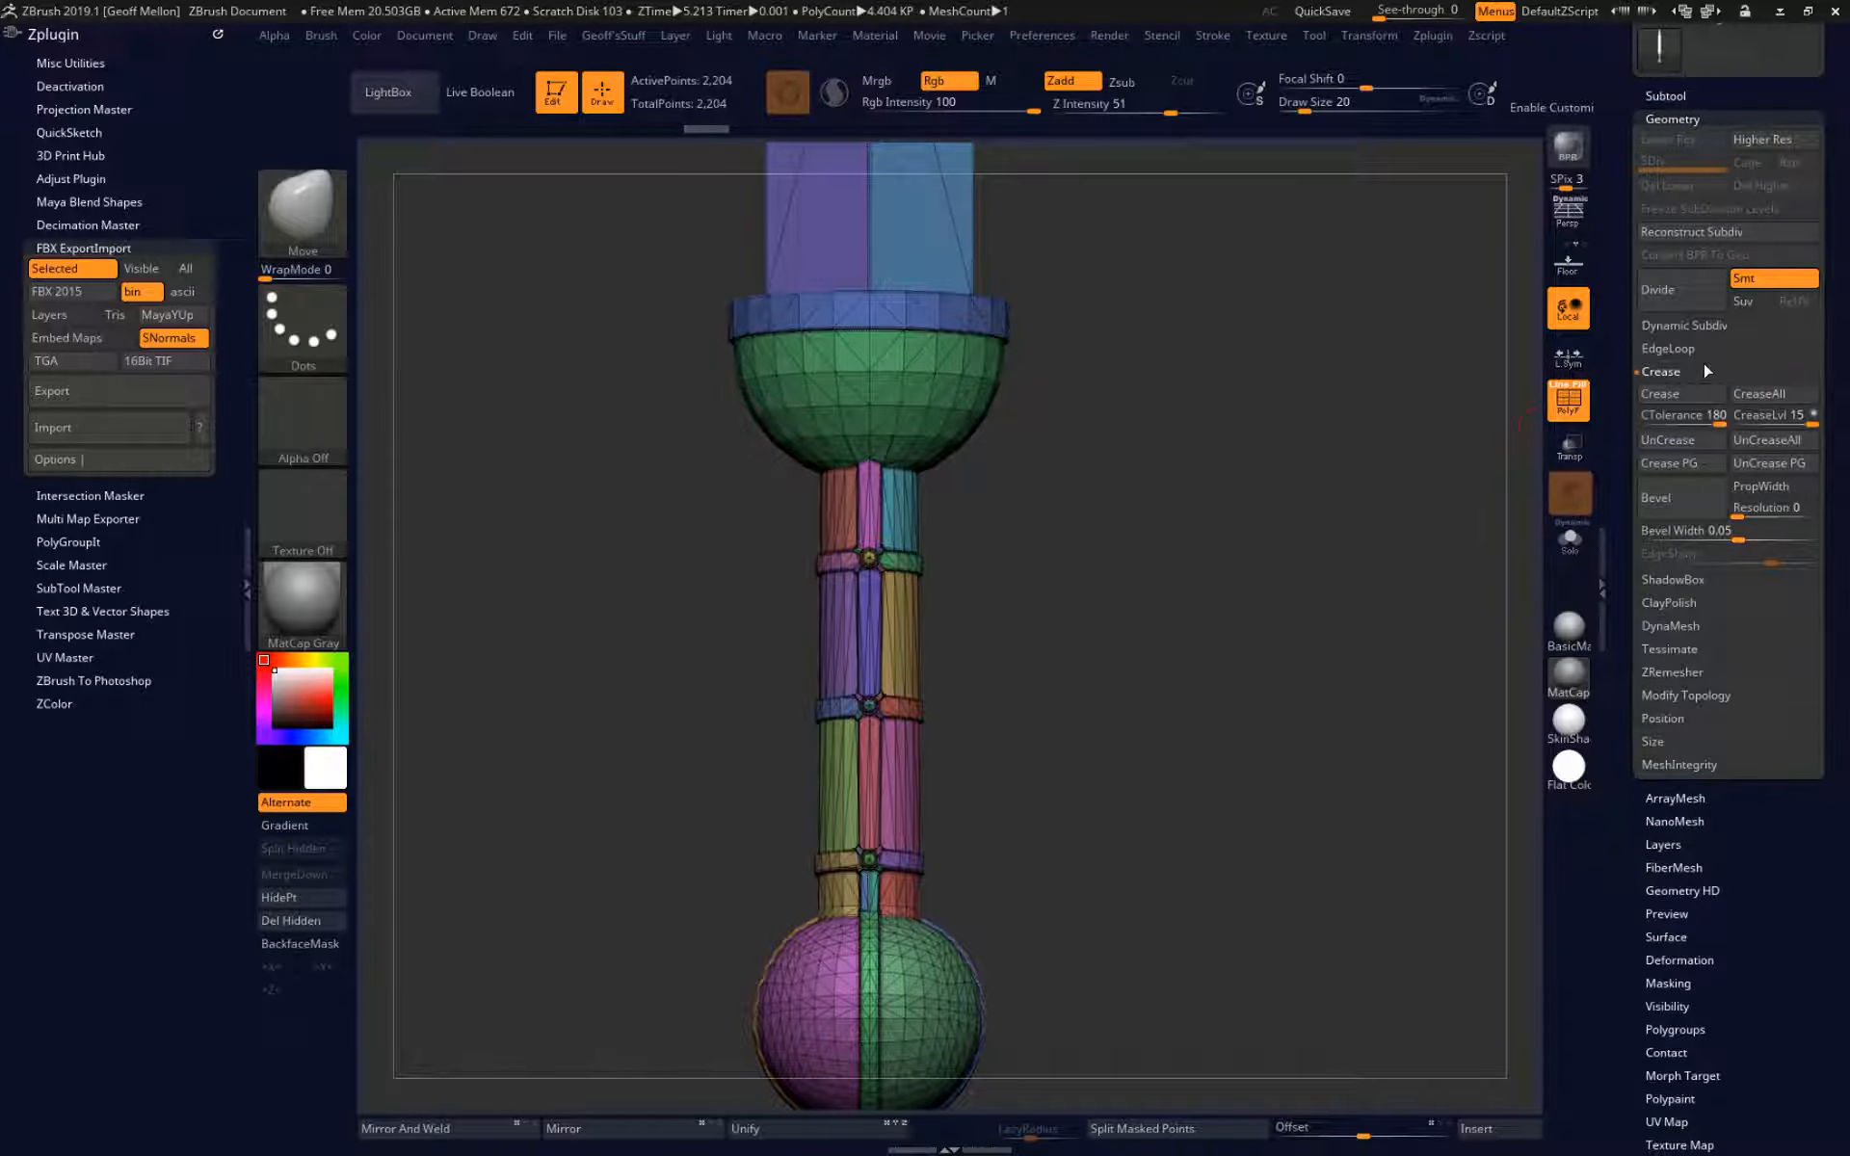
key(shift+f)
click(1697, 293)
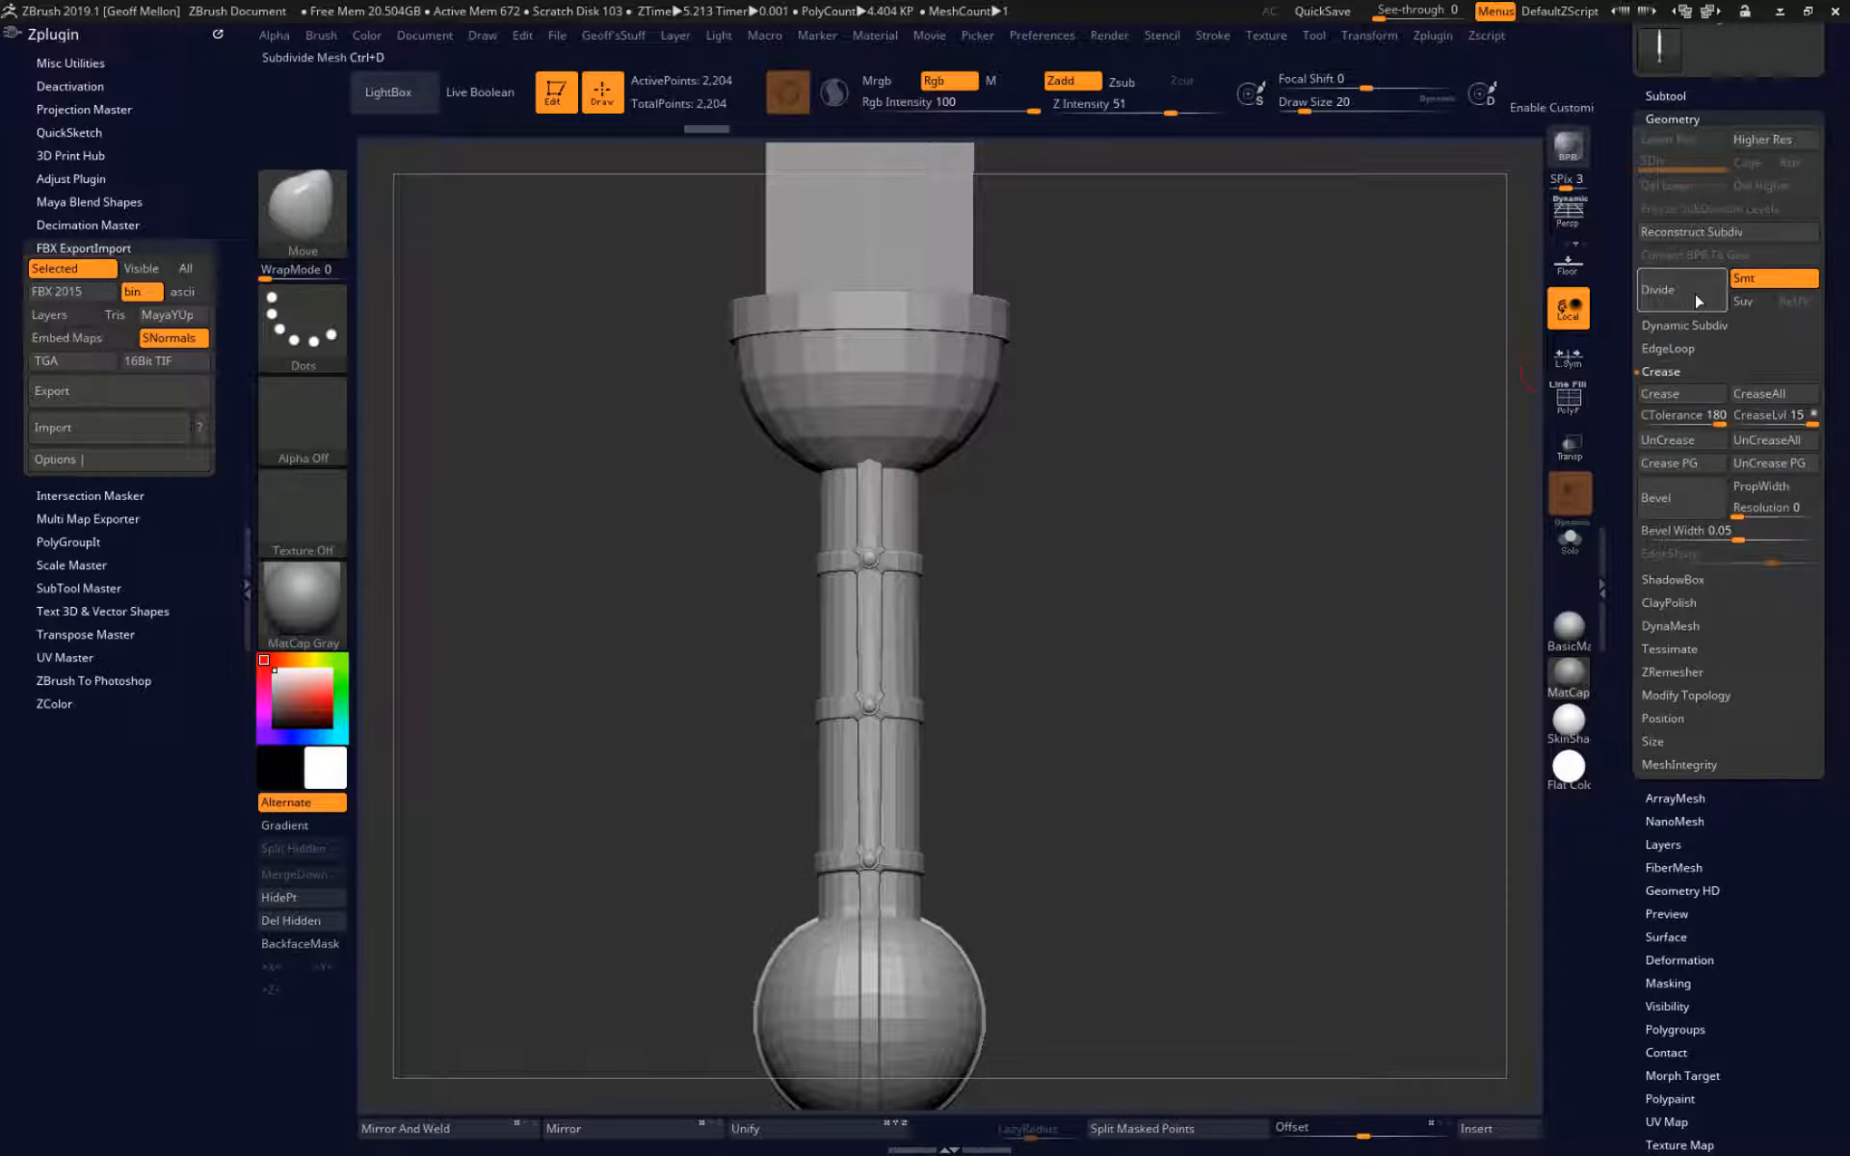
click(1696, 299)
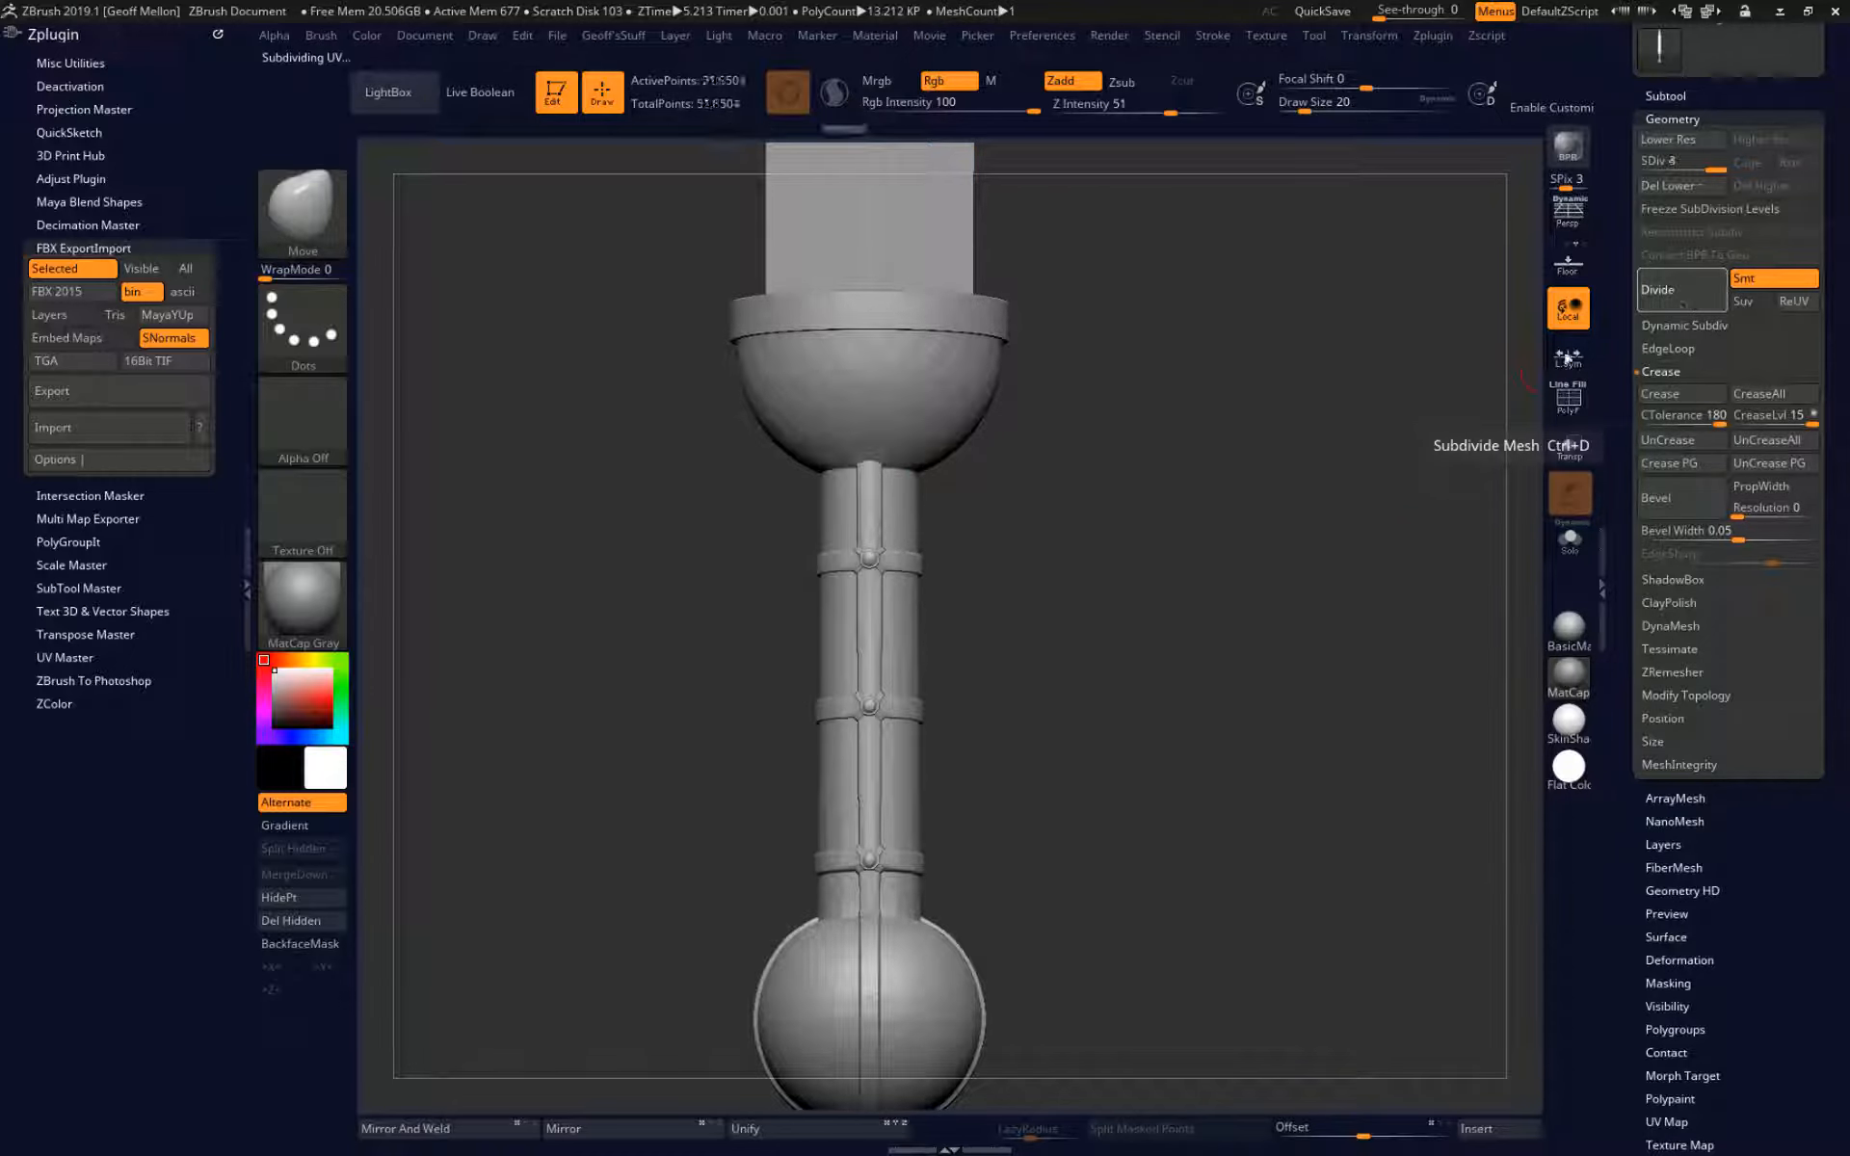
Inspect the creased edges of the subdivided sword around the guard and handle.
drag(1270, 475, 1285, 662)
mouse_move(1292, 786)
alt+mouse_down()
mouse_move(1284, 588)
mouse_move(1263, 790)
alt+mouse_up()
drag(1169, 644, 1012, 648)
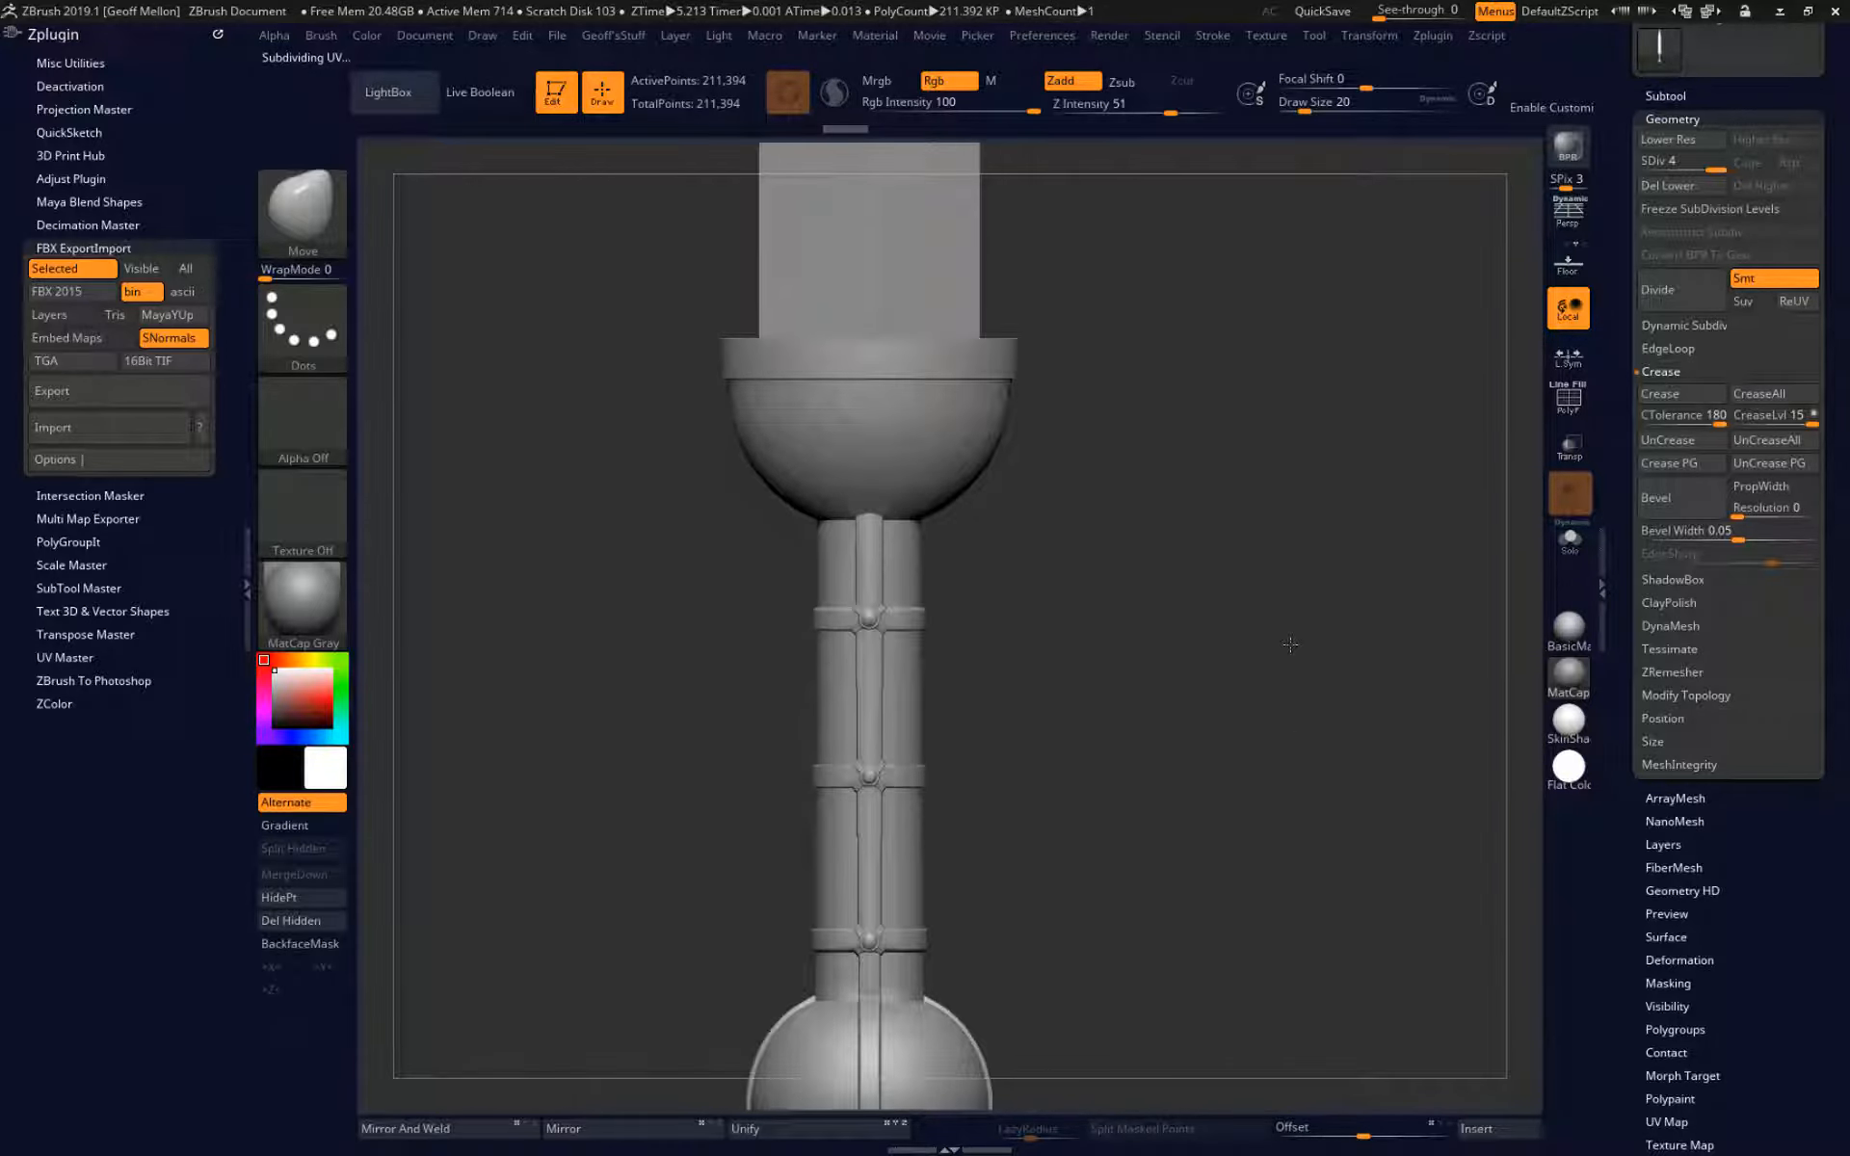
mouse_move(1244, 499)
alt+mouse_down()
mouse_move(1274, 819)
mouse_move(1274, 501)
alt+mouse_up()
alt+drag(1040, 563, 1113, 545)
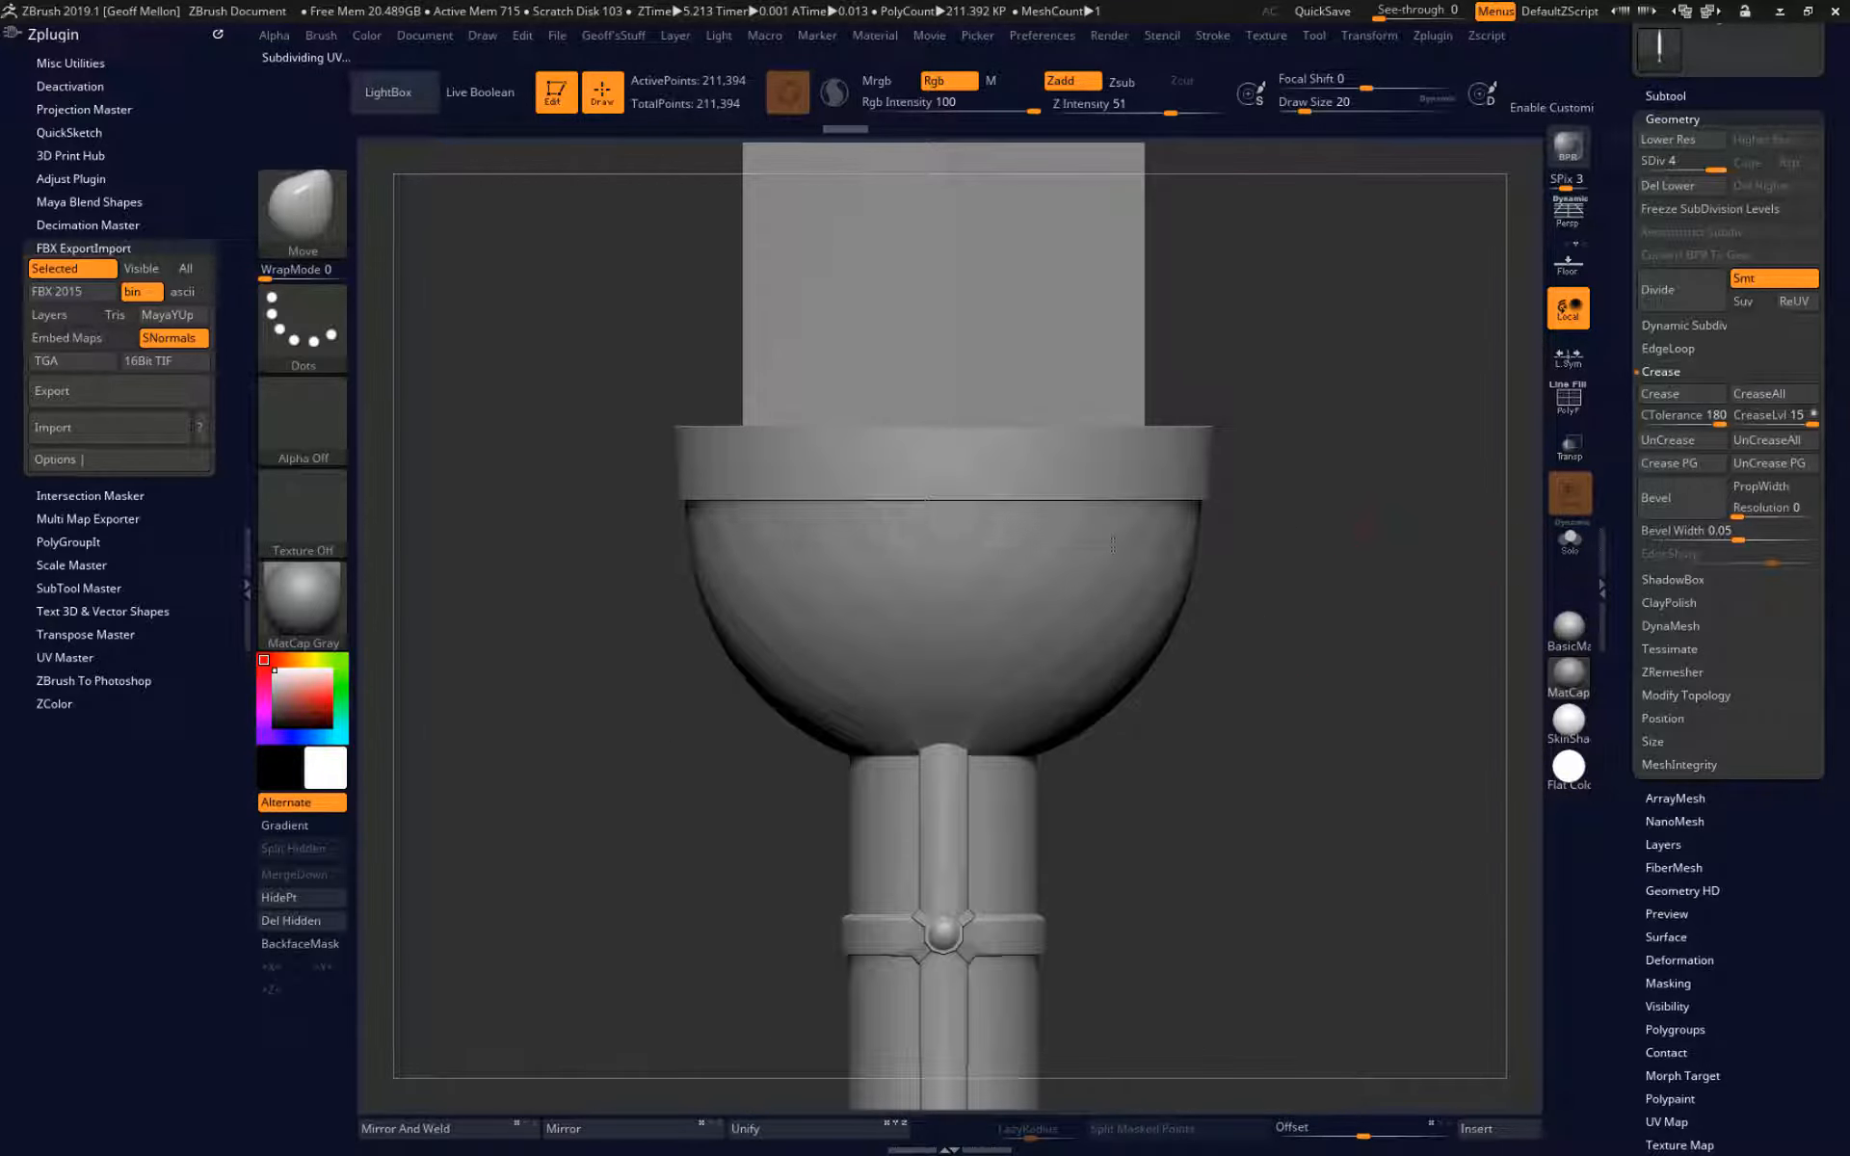
Subdivide the creased sword up to SDiv 8, undo back to SDiv 6, and check its polyframe around the guard.
key(shift)
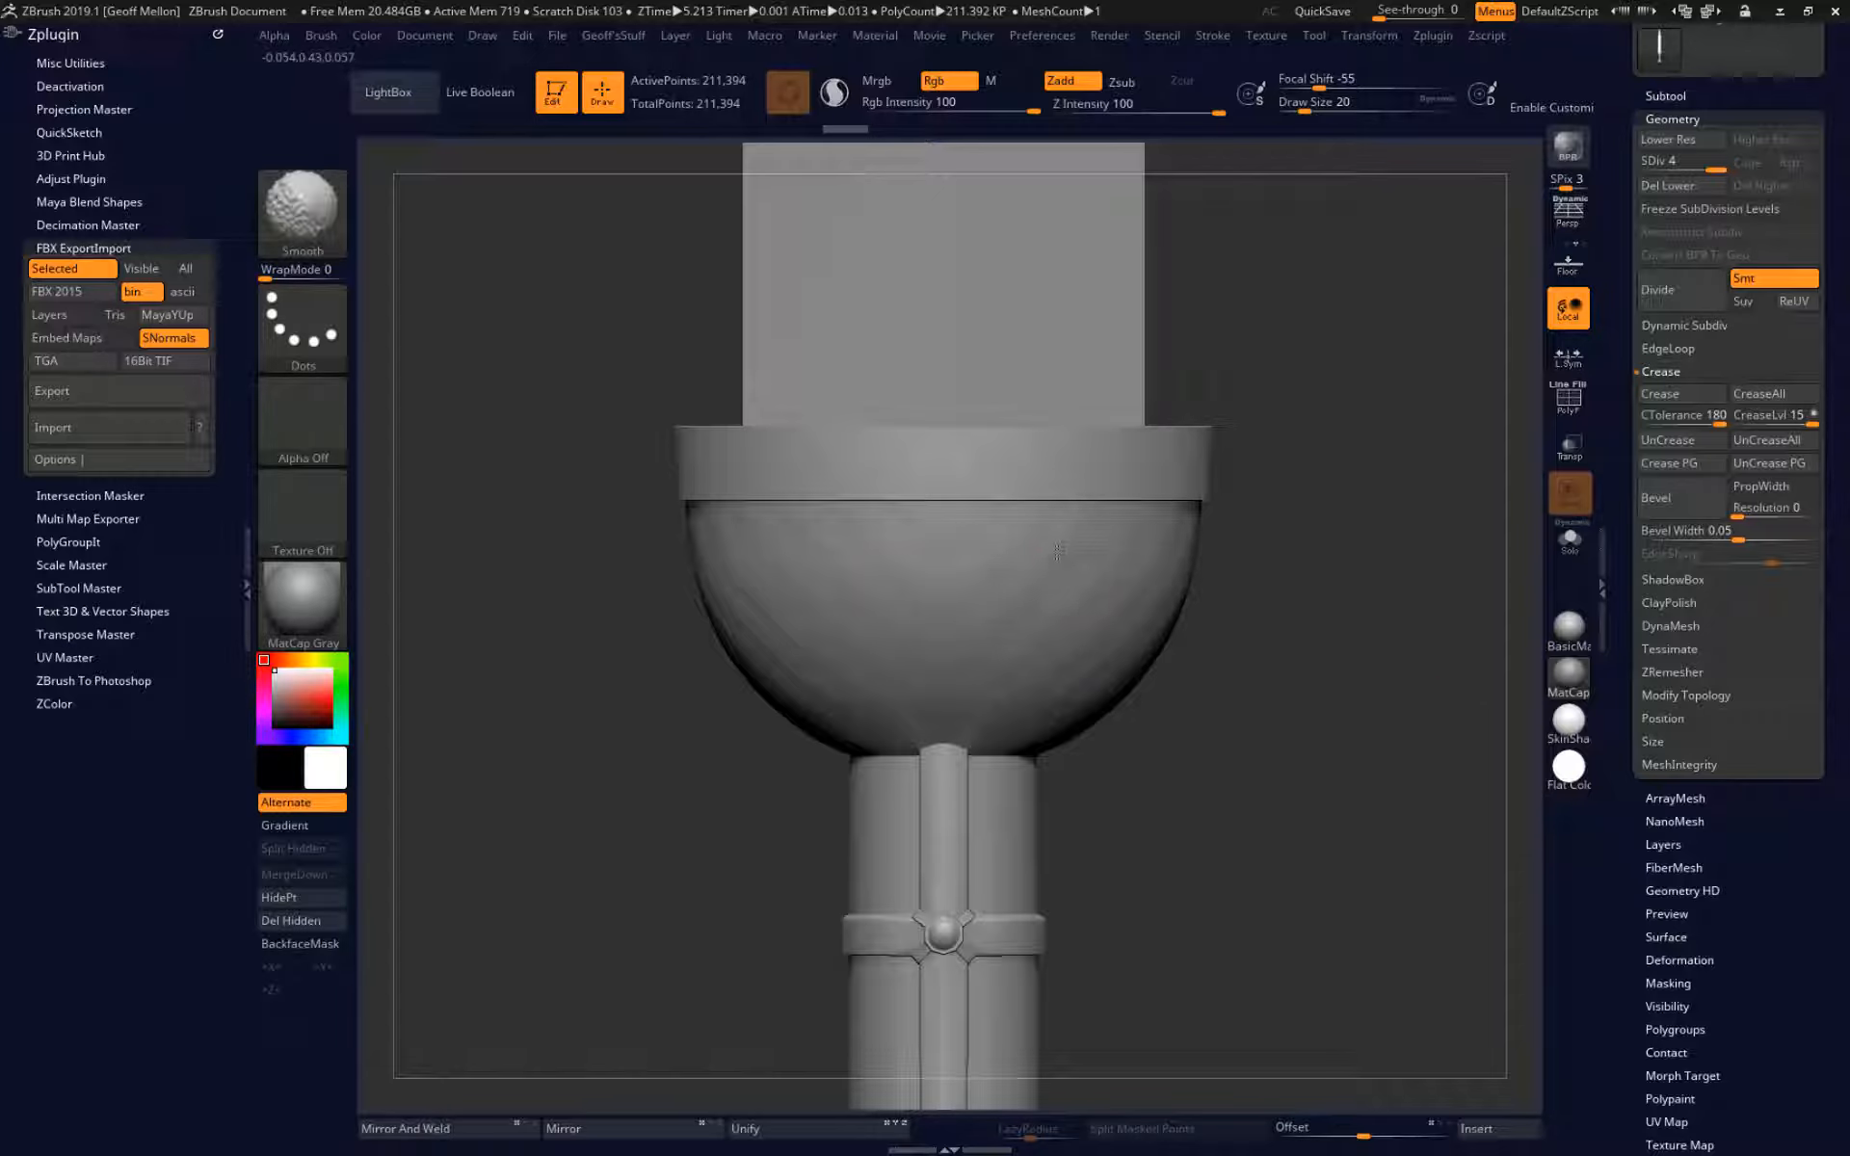
key(ctrl)
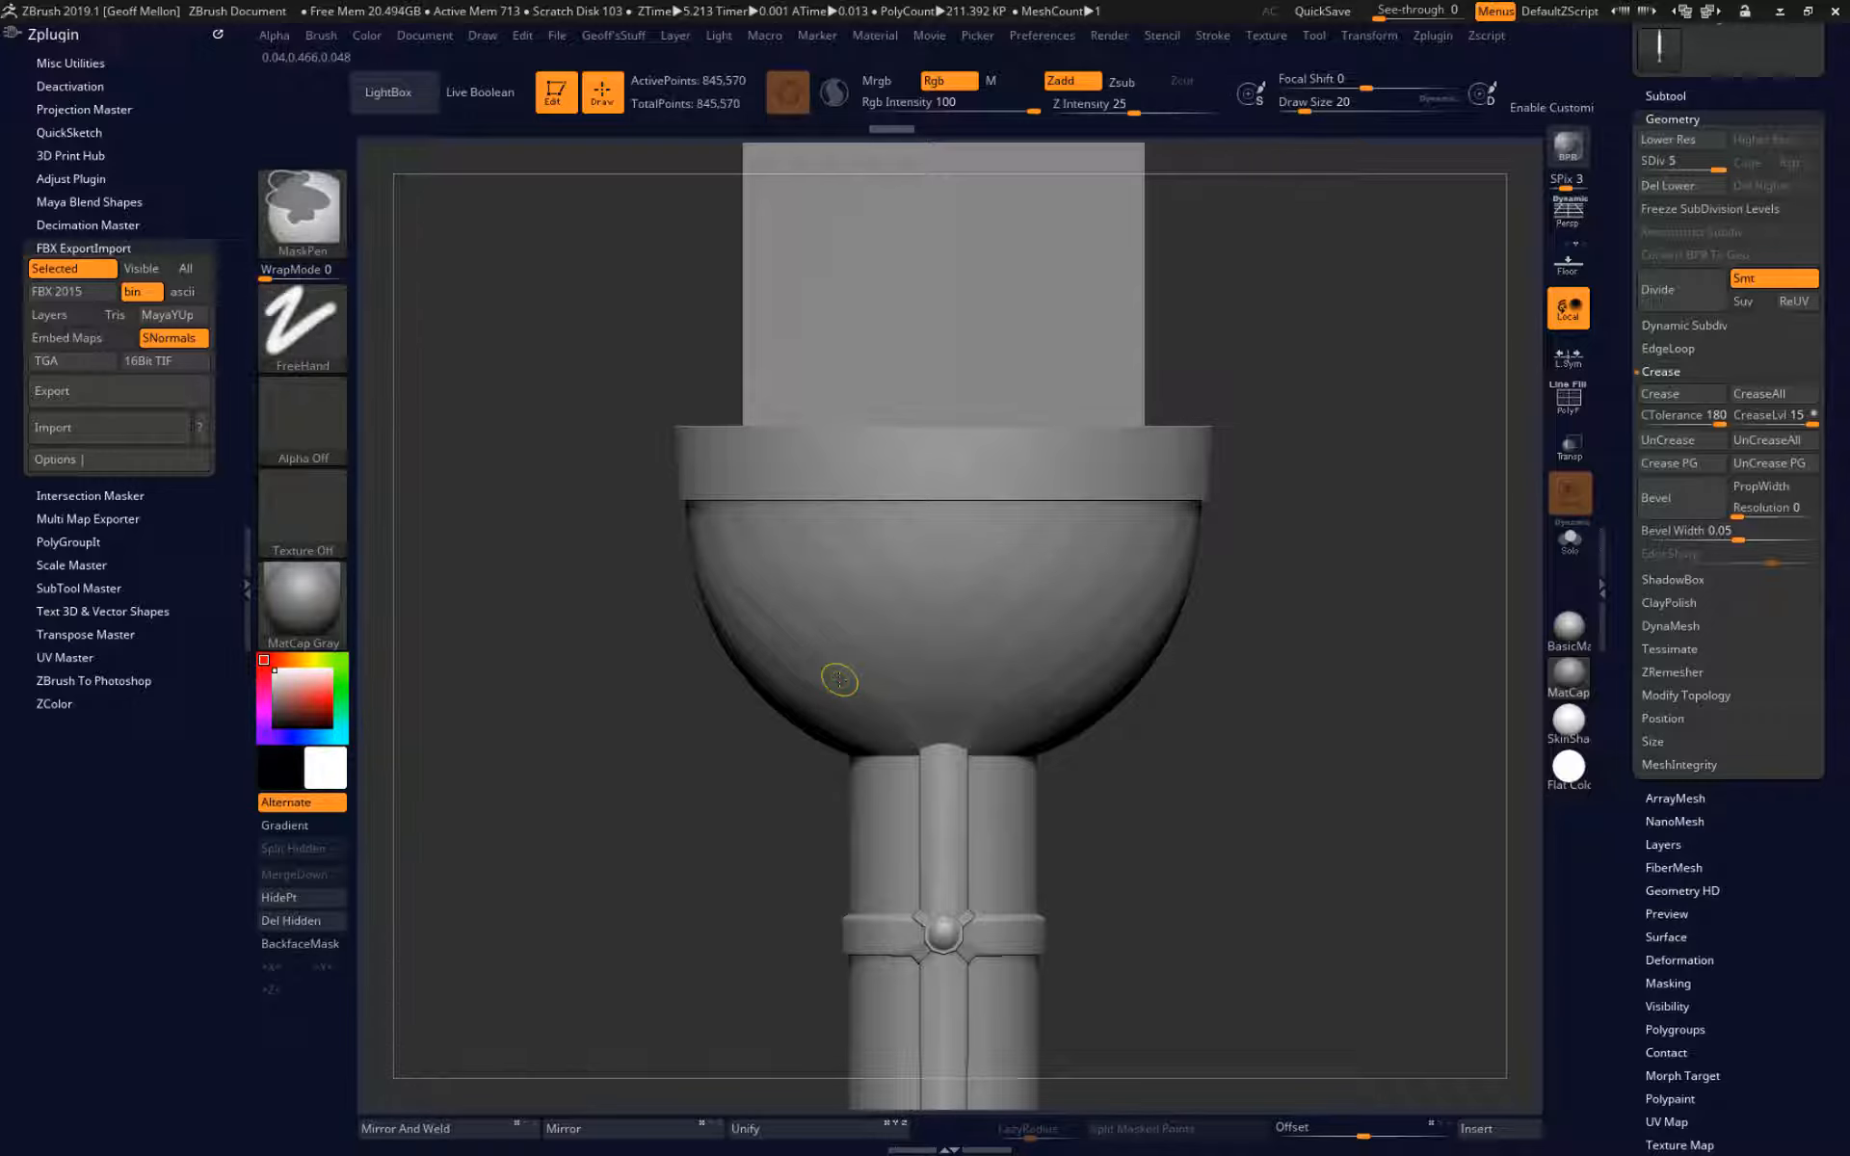
key(ctrl+d)
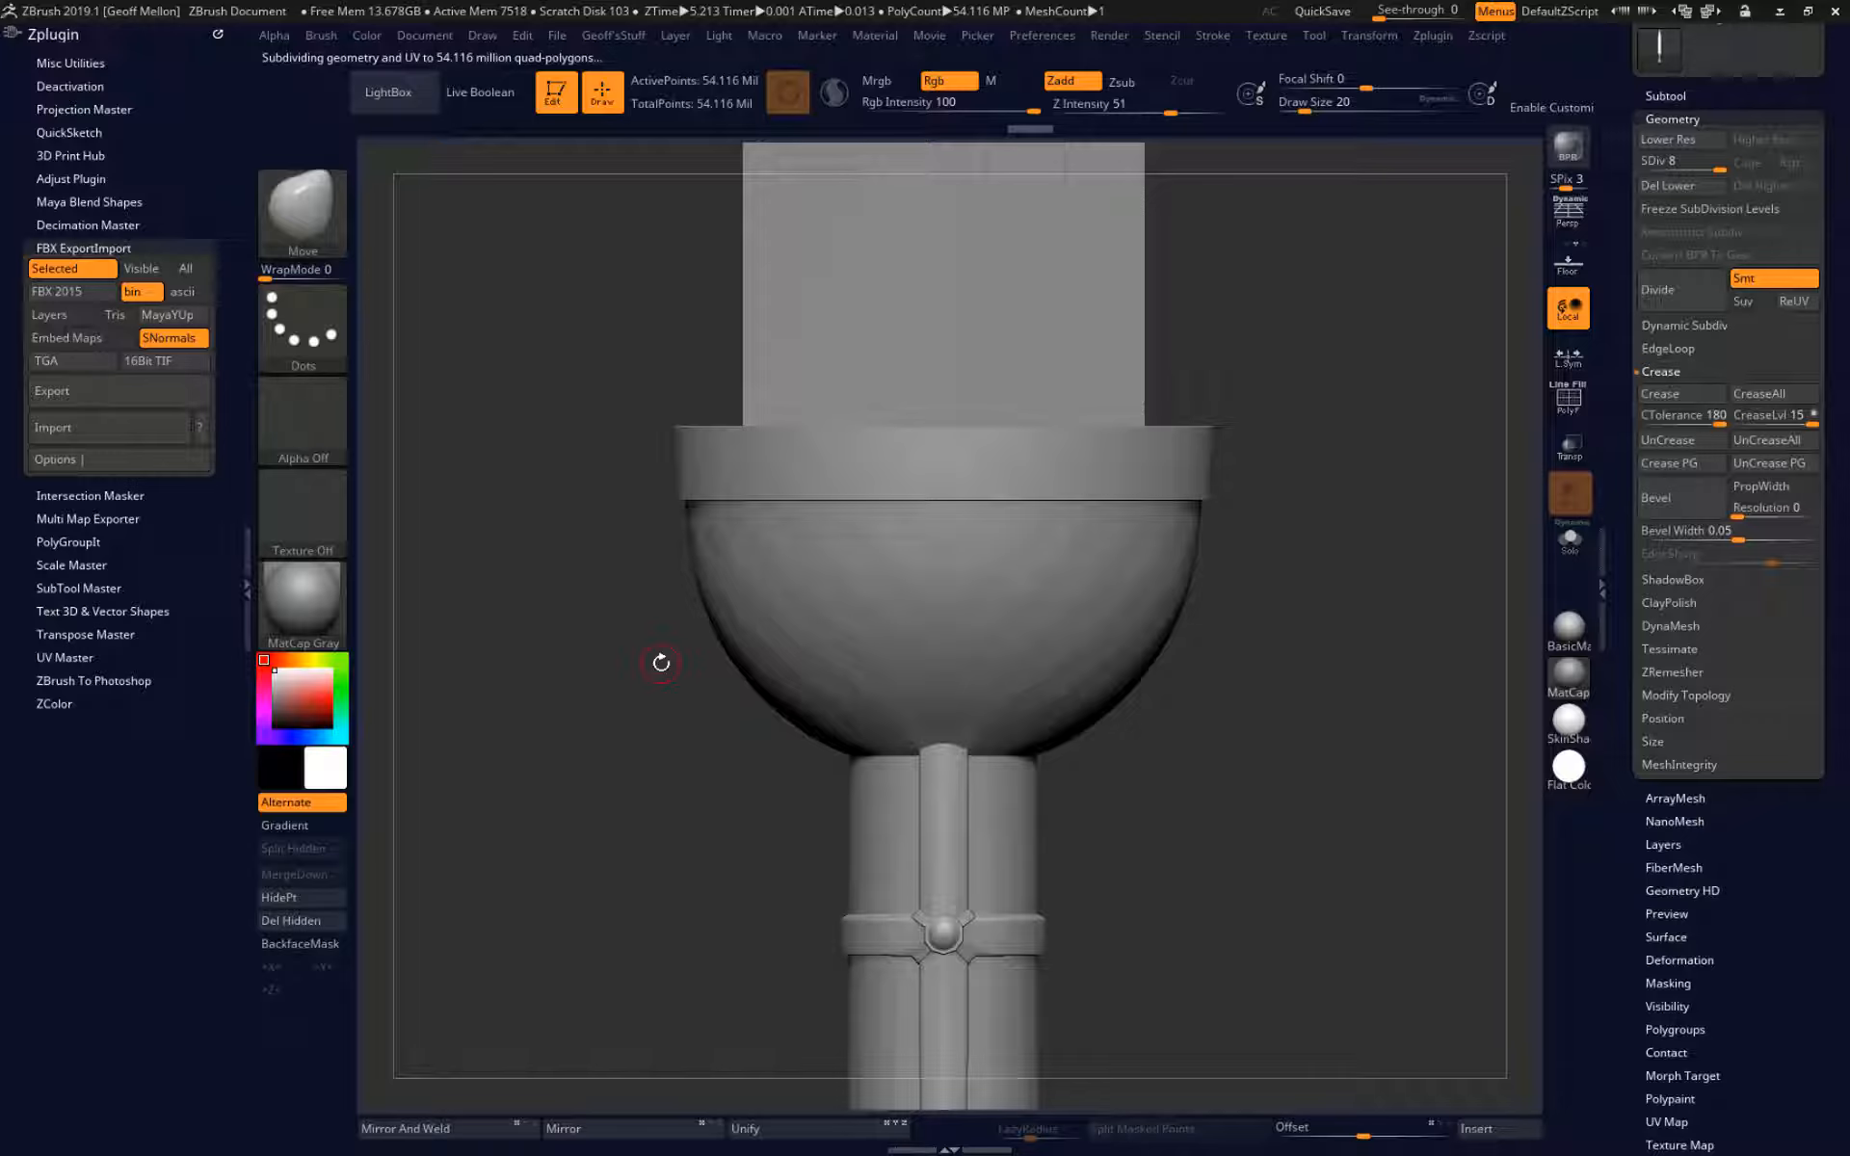
key(ctrl)
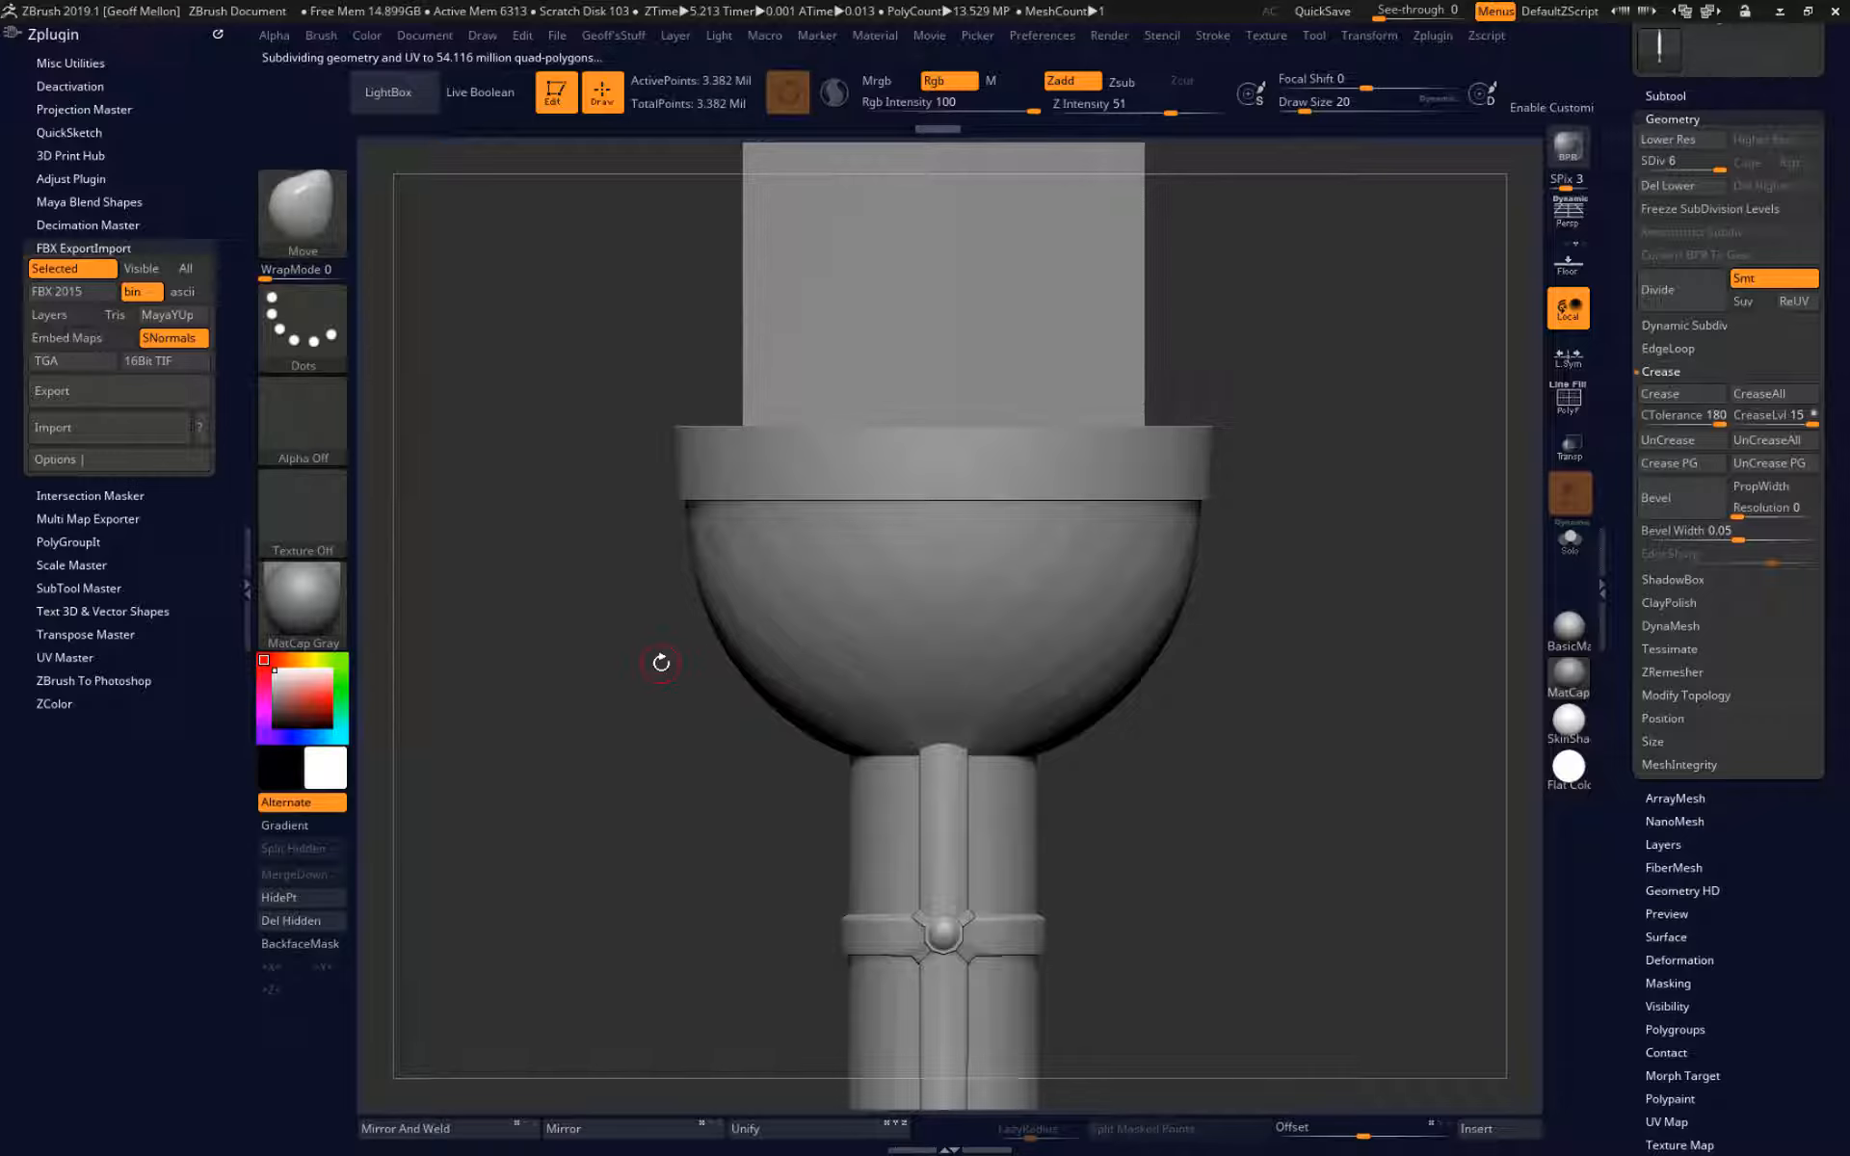
key(shift+f)
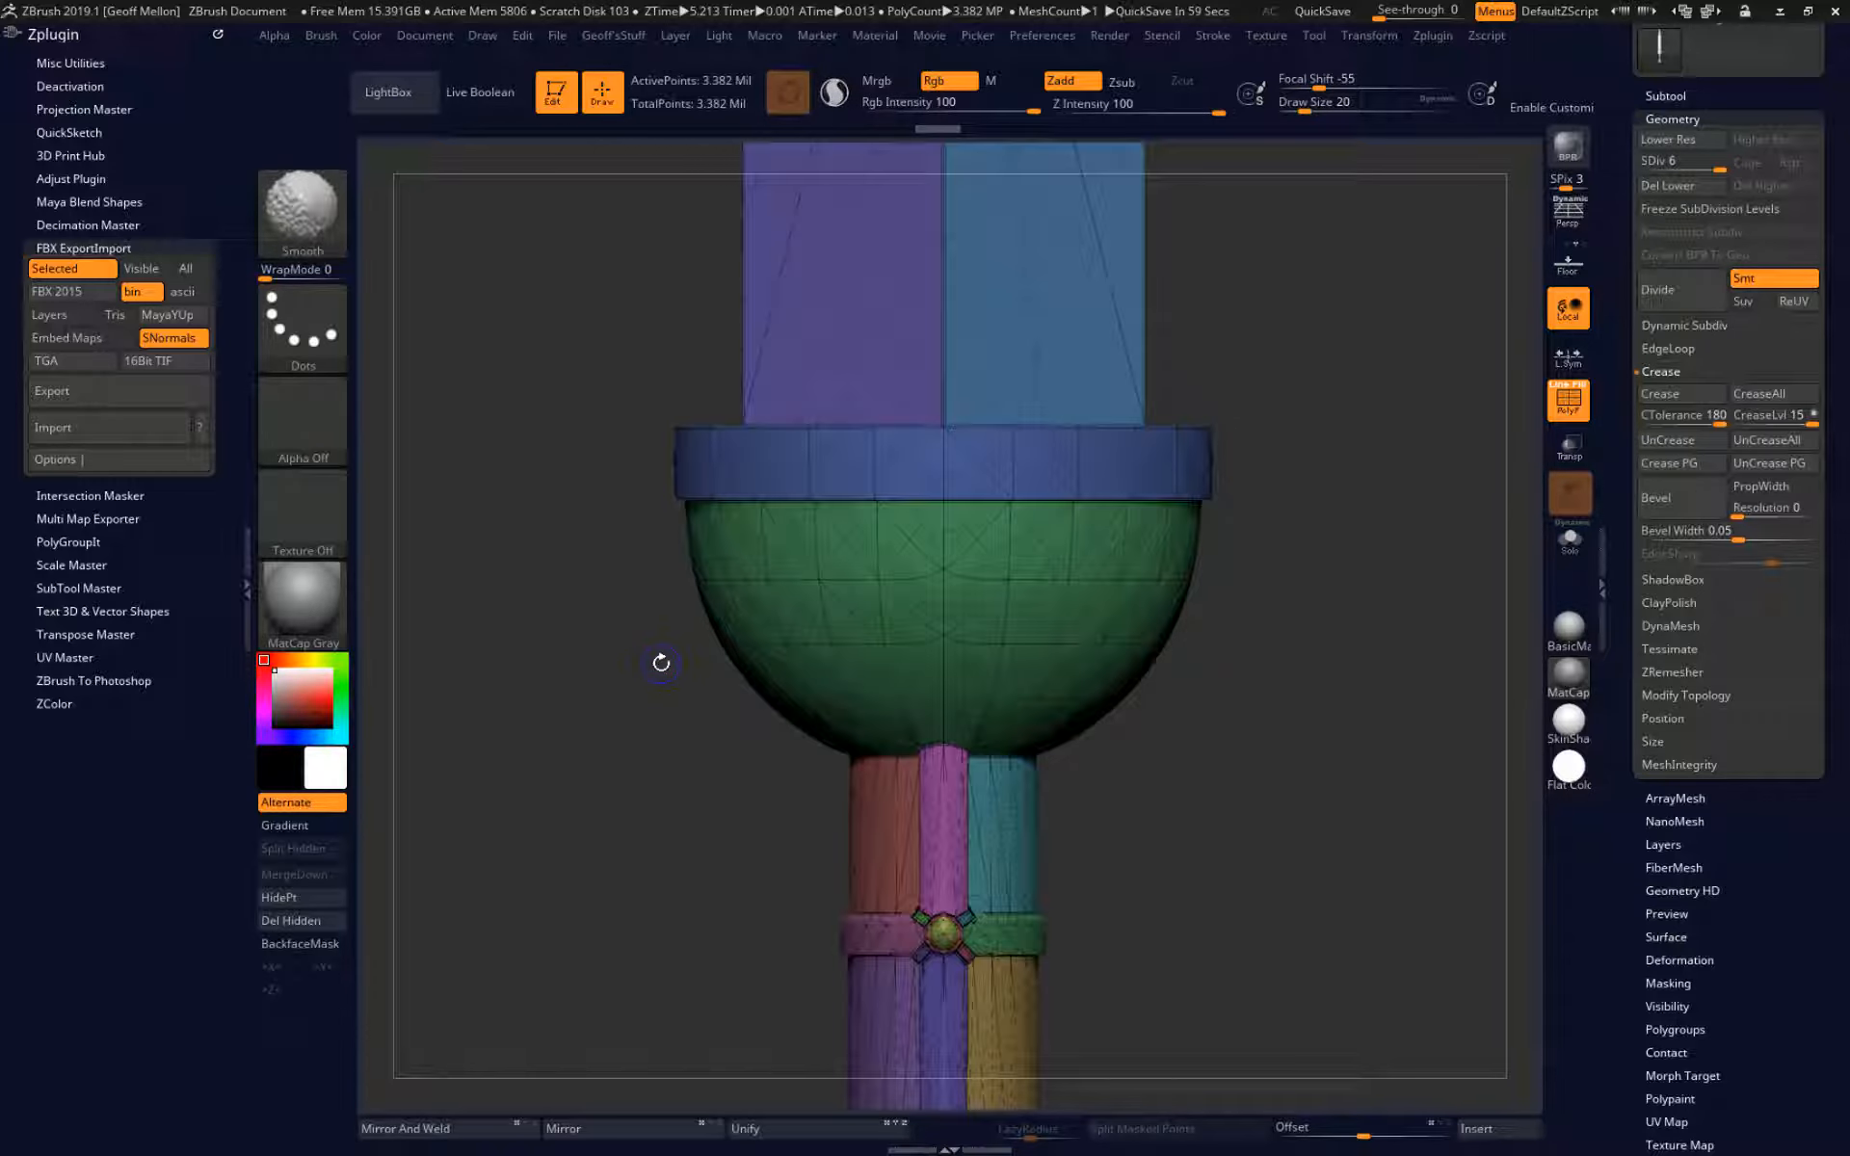
key(shift+f)
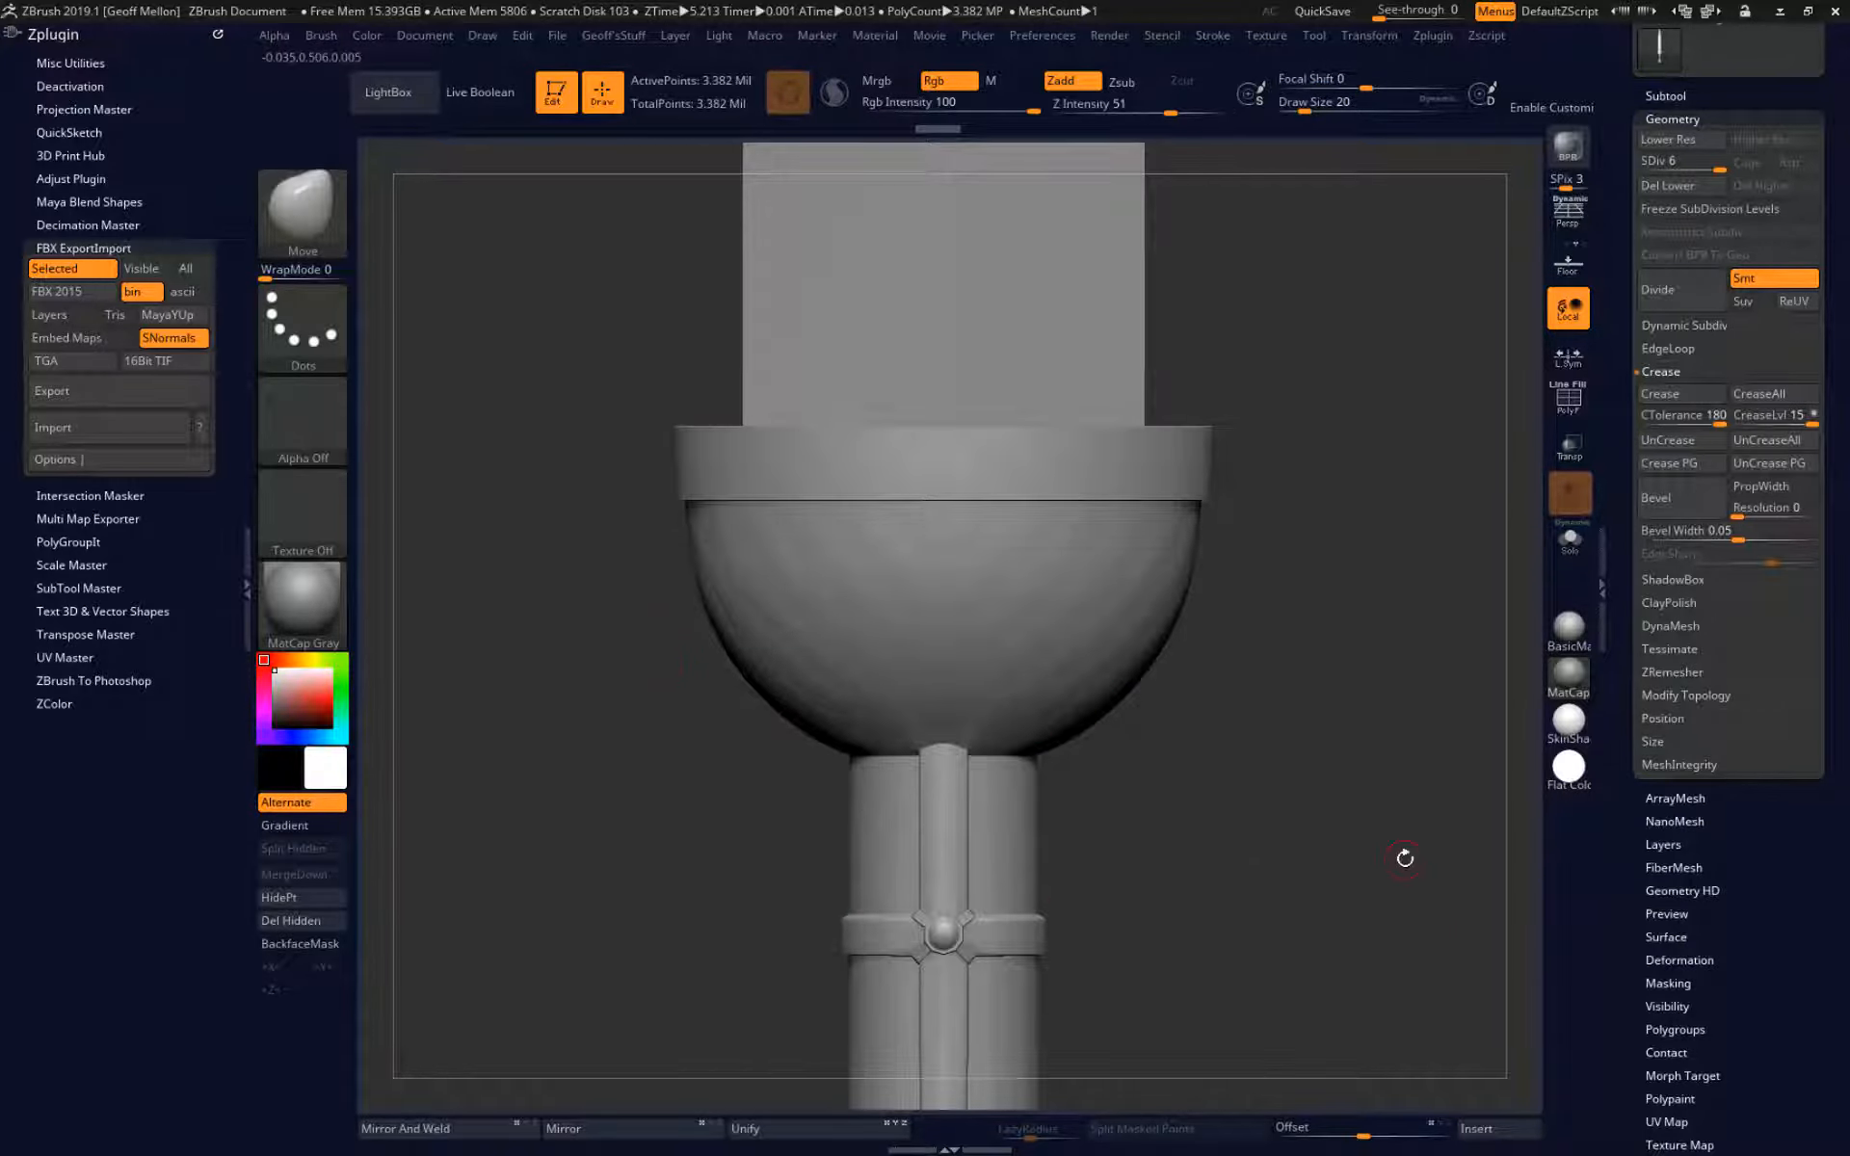
Bring up the DynaMesh settings and turn on the polyframe with most of the sword in view.
alt+drag(1405, 858, 1365, 606)
mouse_move(1293, 508)
alt+mouse_down()
mouse_move(1466, 649)
mouse_move(1231, 587)
mouse_move(1506, 648)
alt+mouse_up()
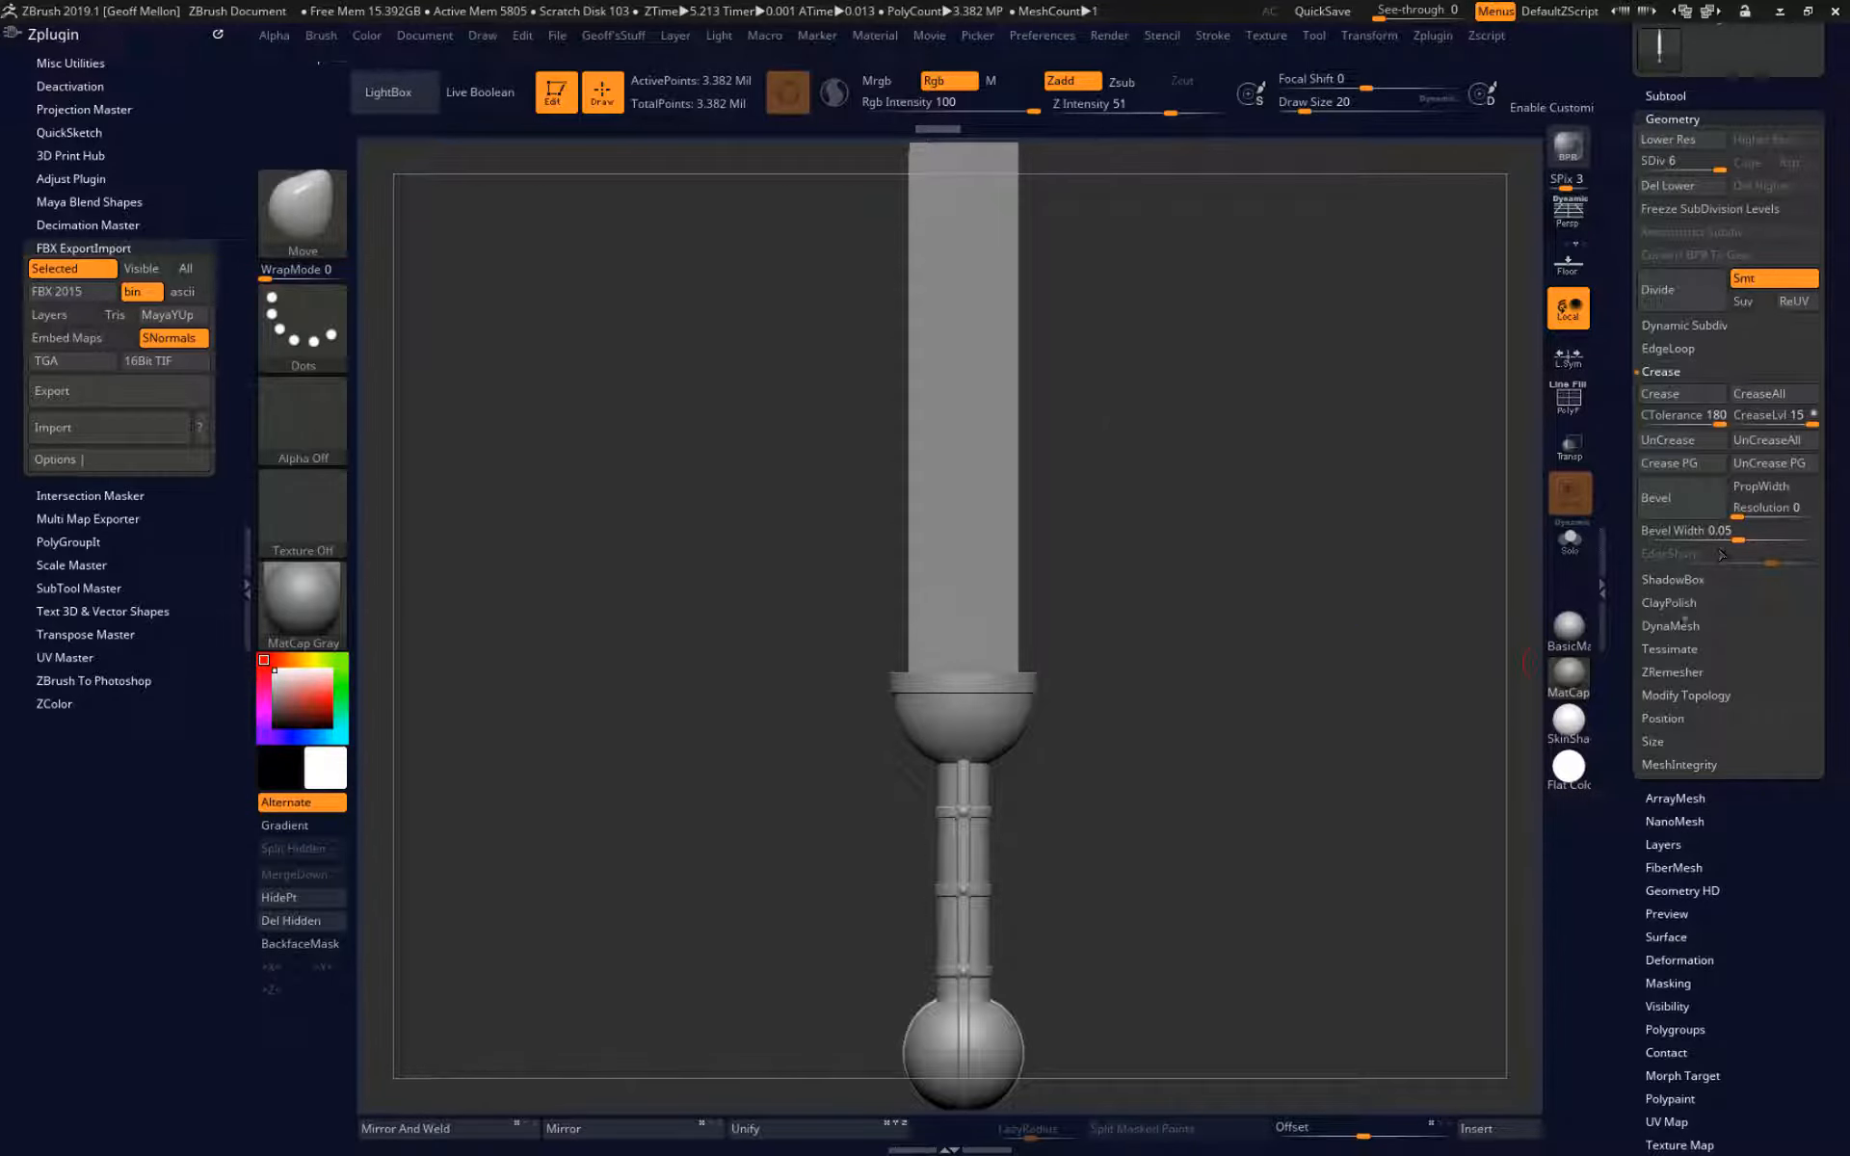
click(1673, 627)
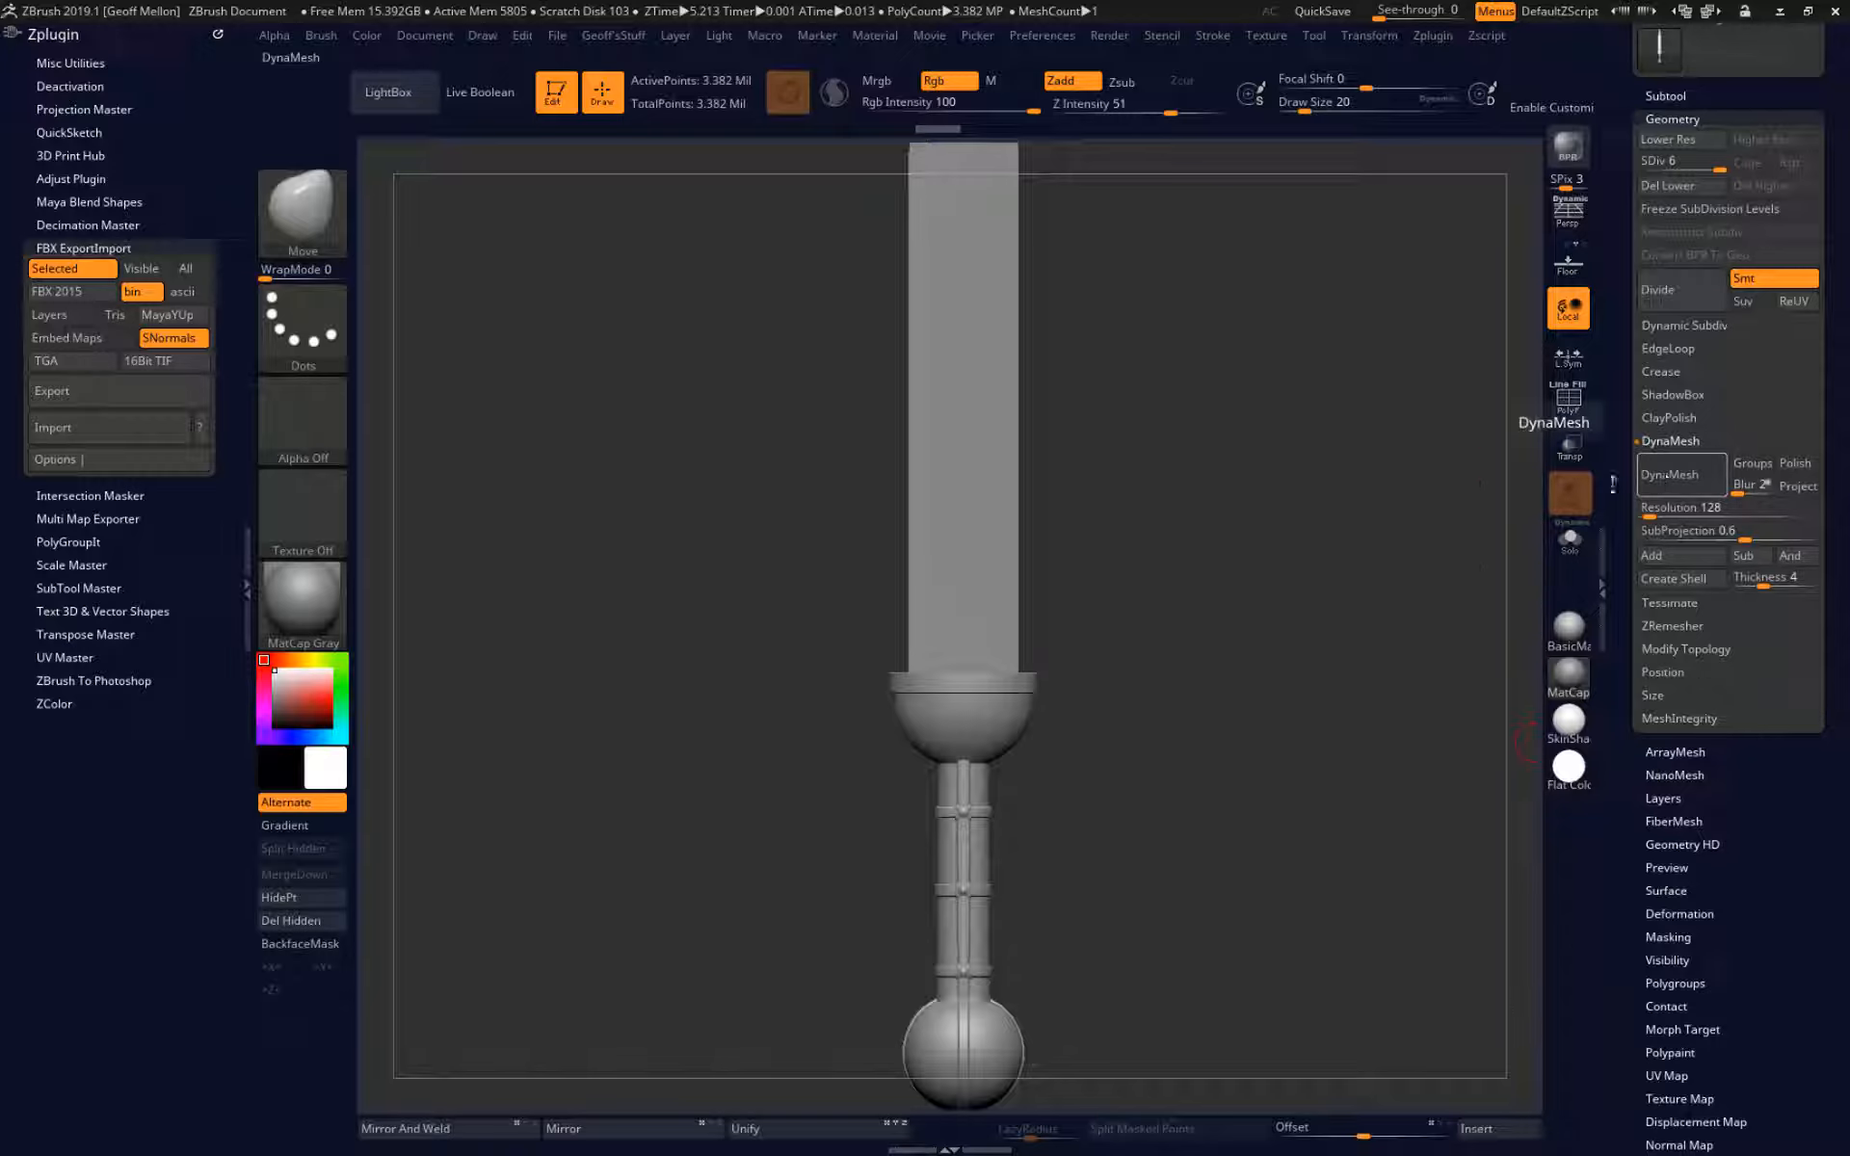
key(shift+f)
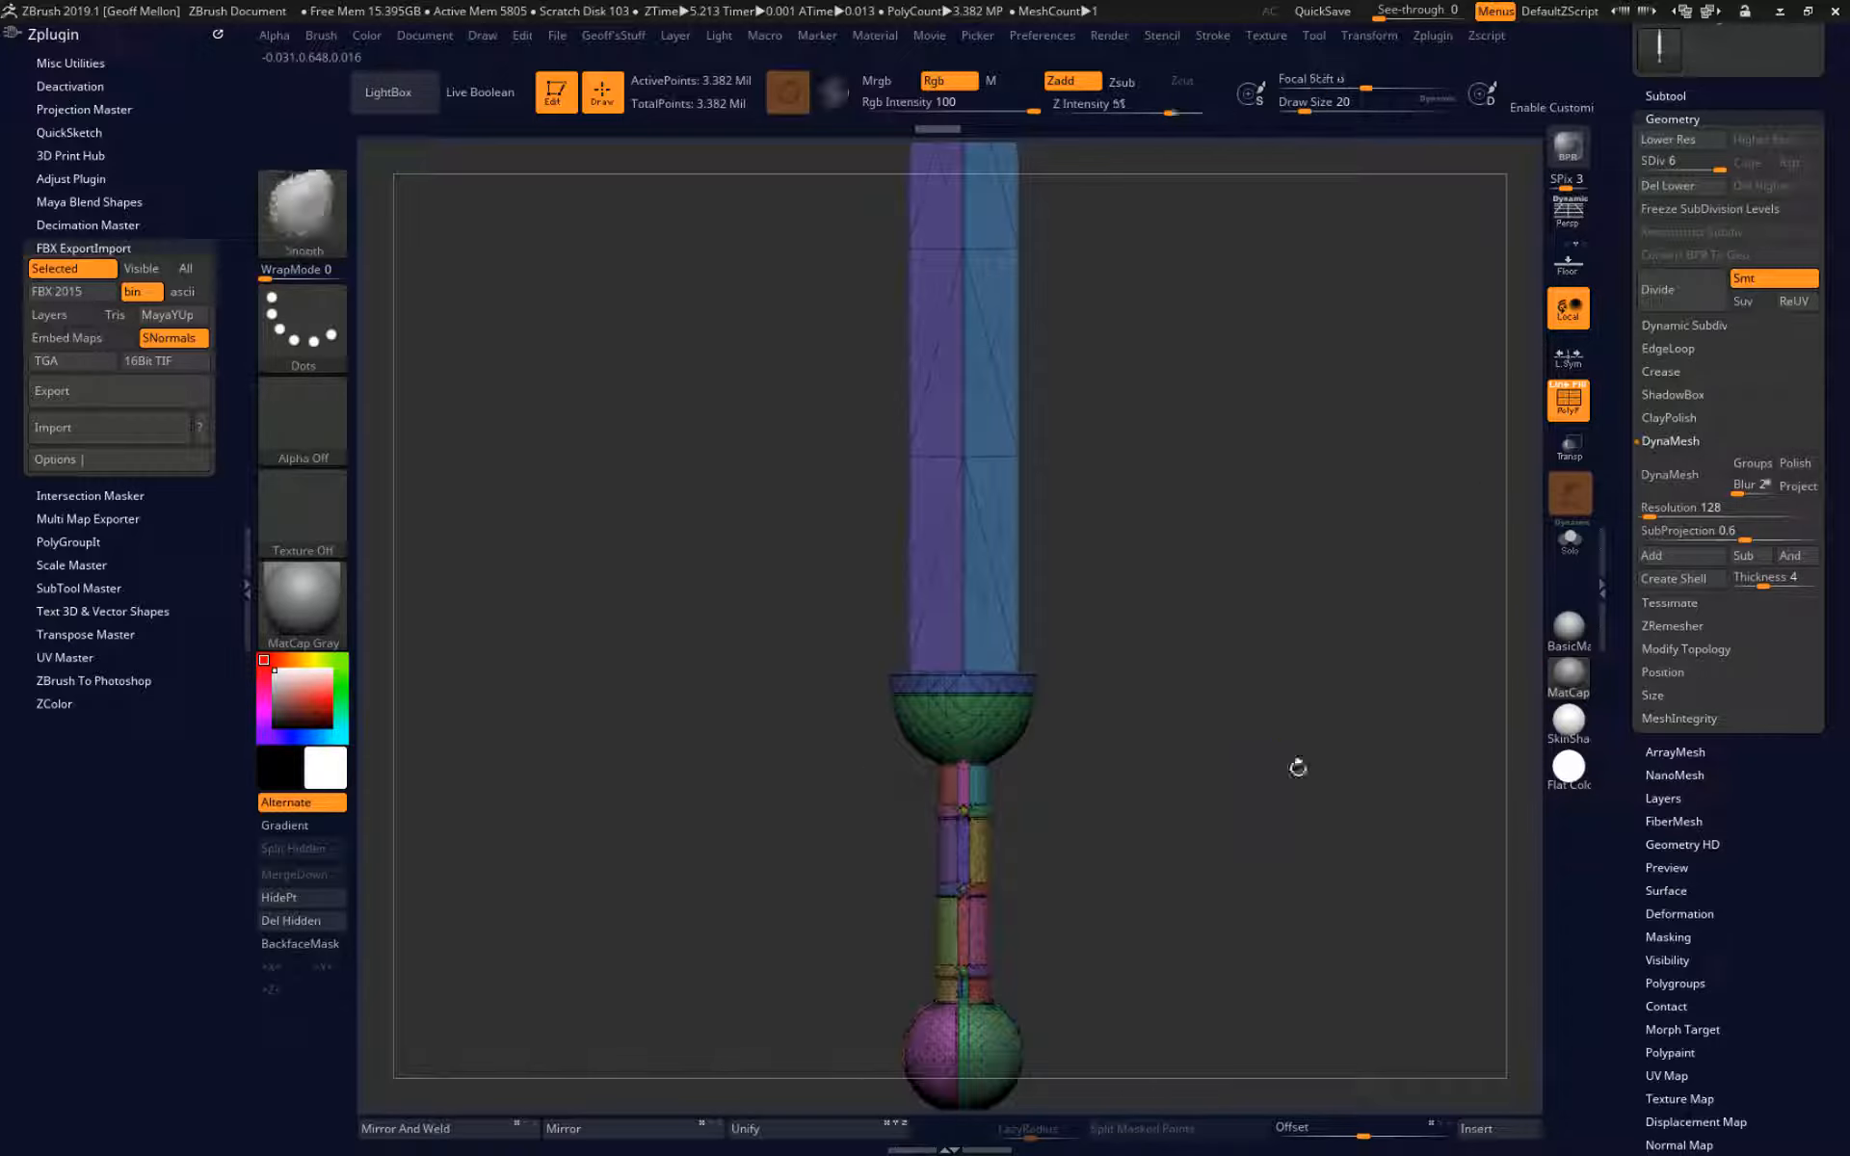
alt+drag(1219, 853, 1091, 802)
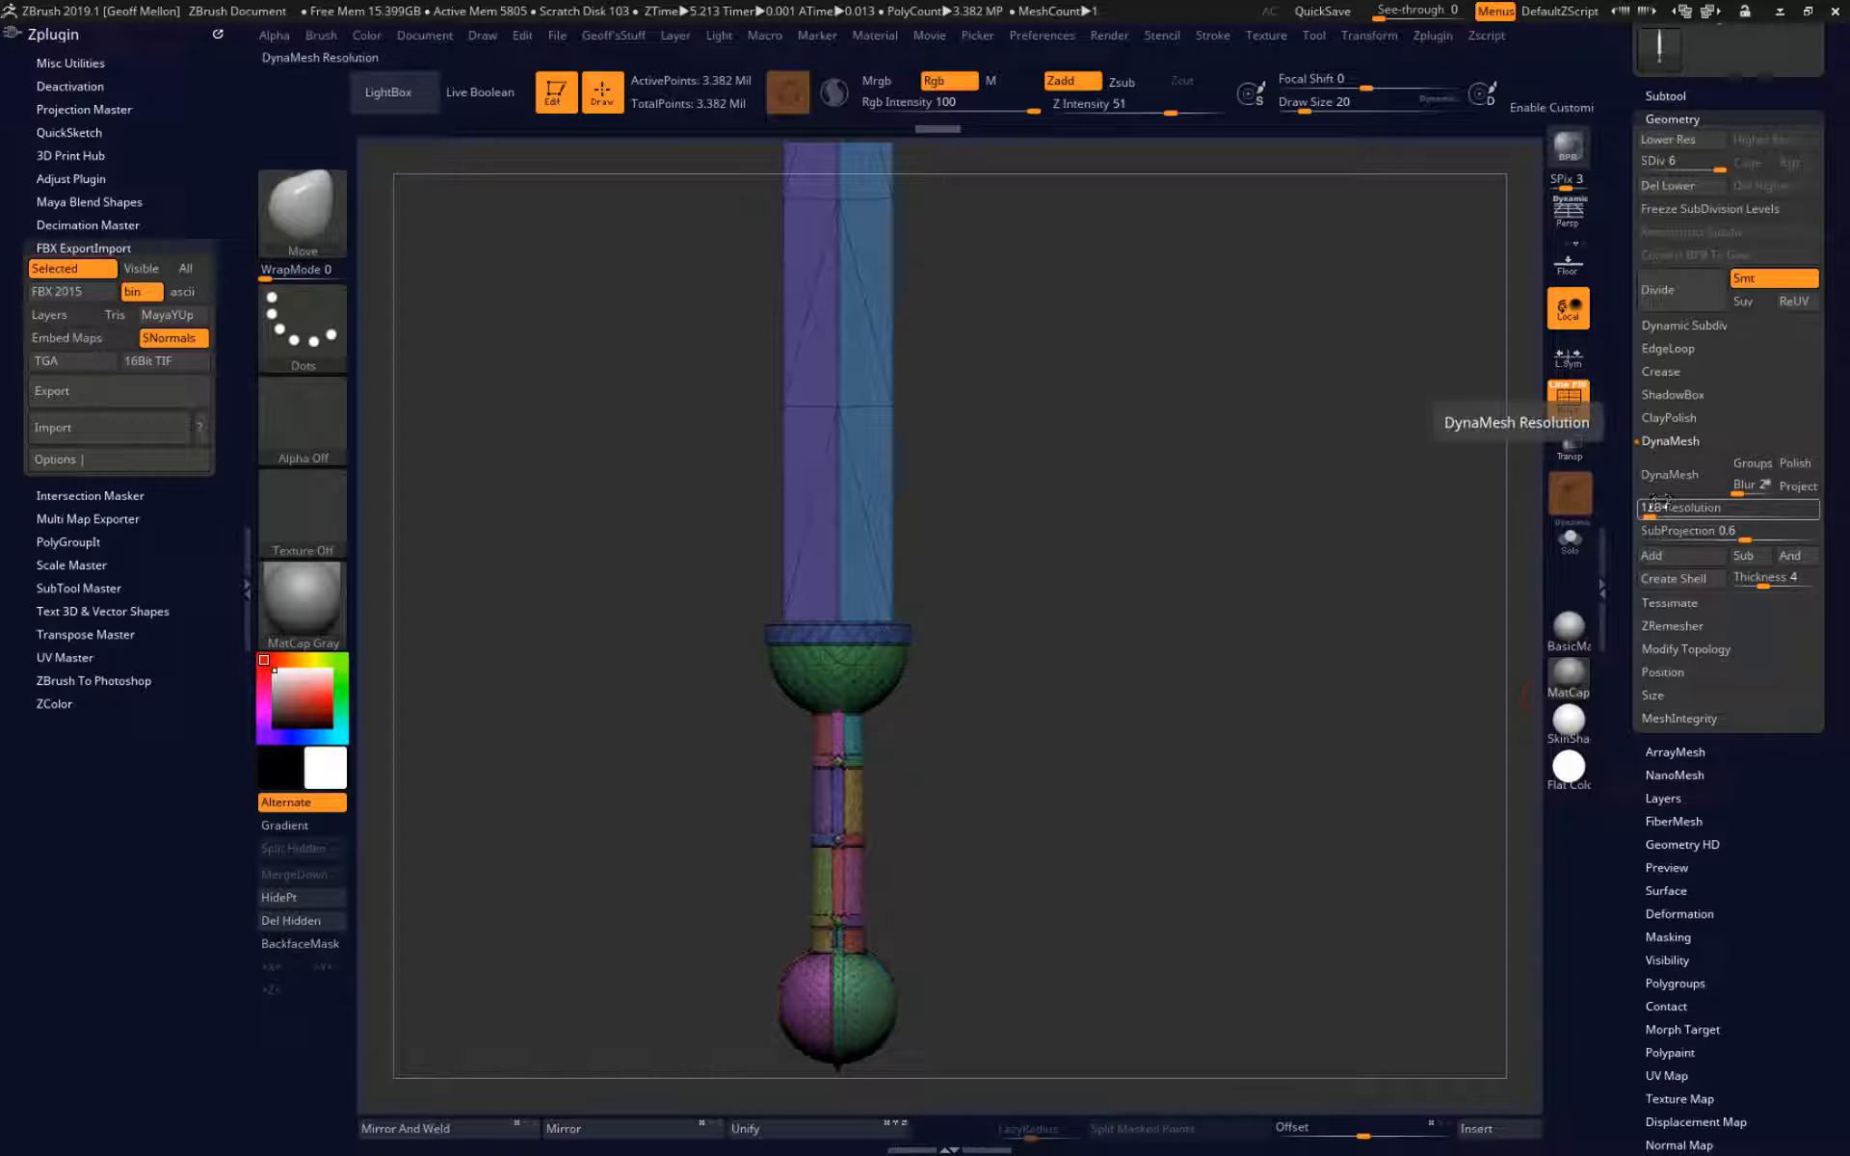
Try a DynaMesh resolution of 1368 and subdividing the sword to SDiv 8, and undo back to SDiv 5.
drag(1655, 511, 1699, 527)
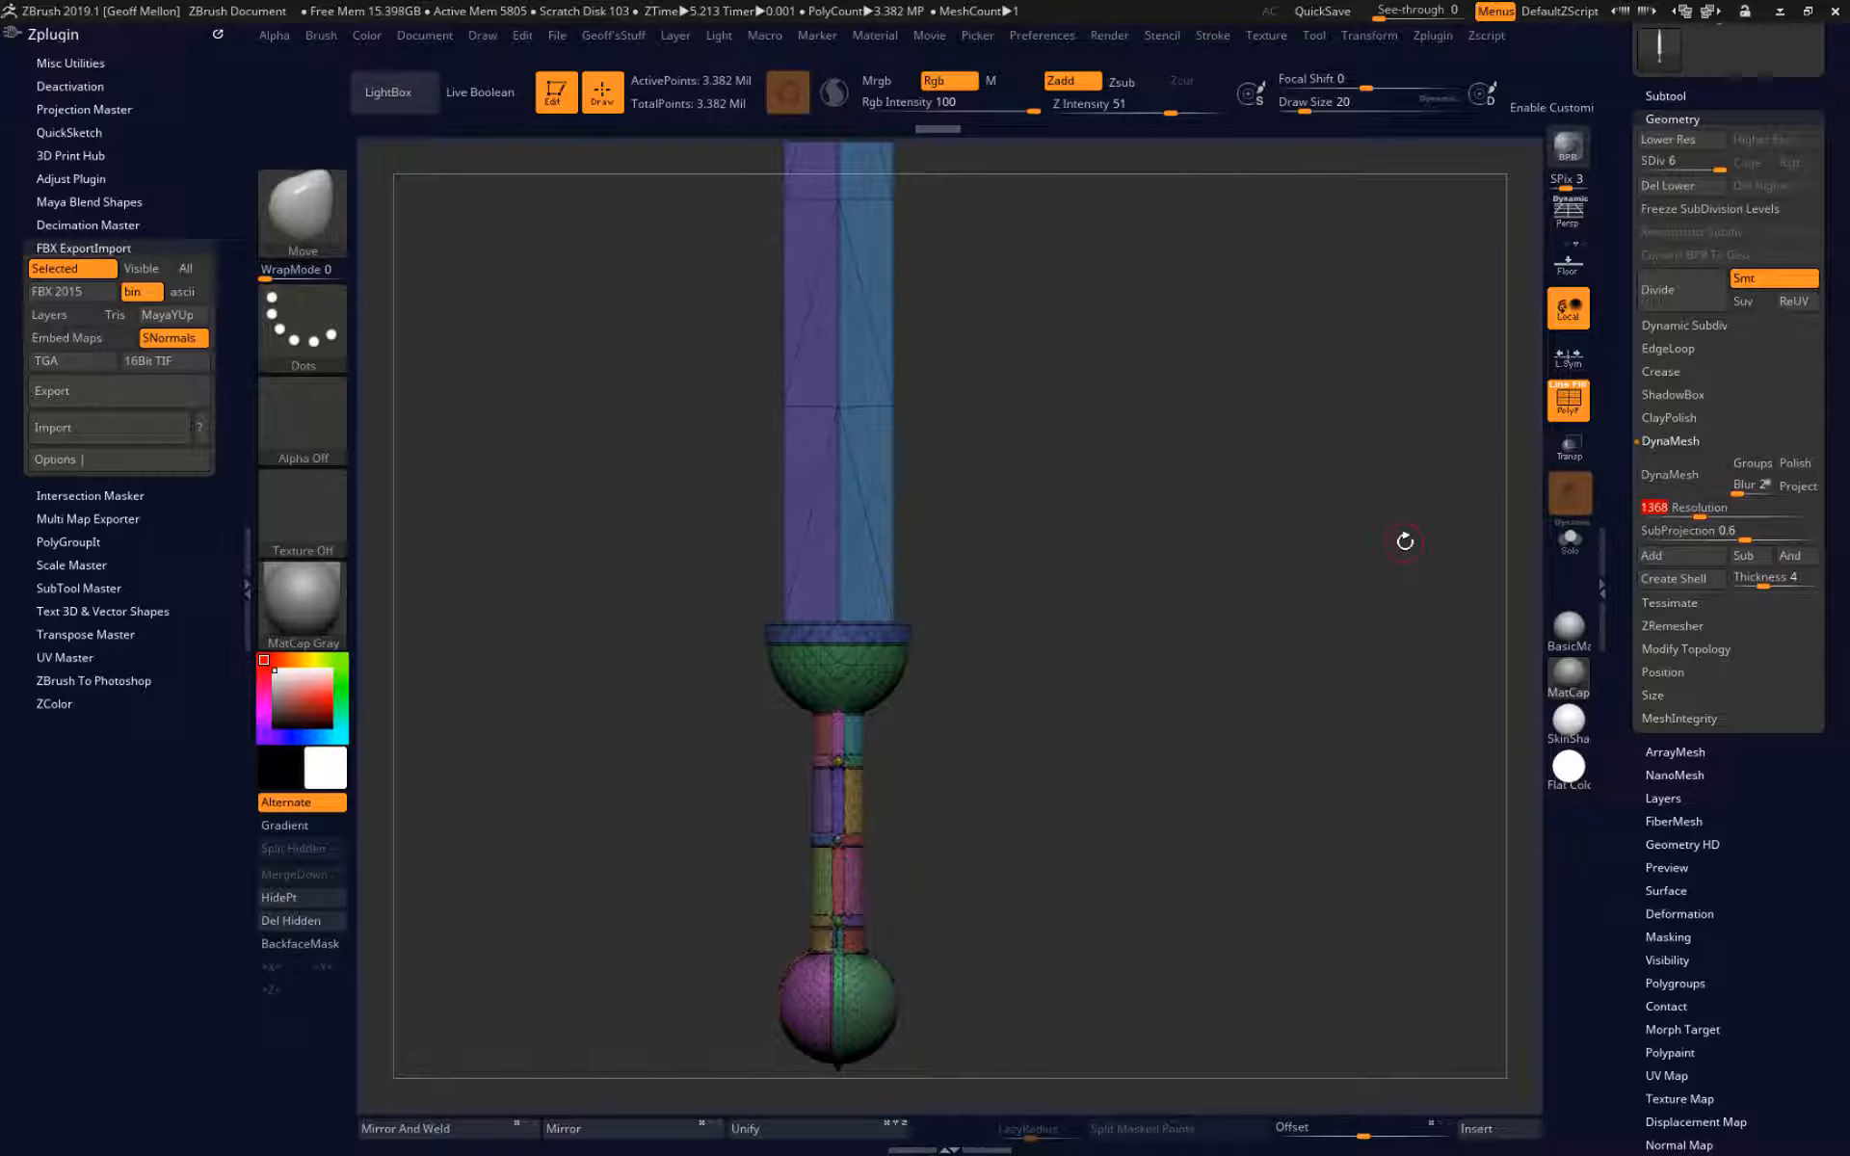
key(ctrl+d)
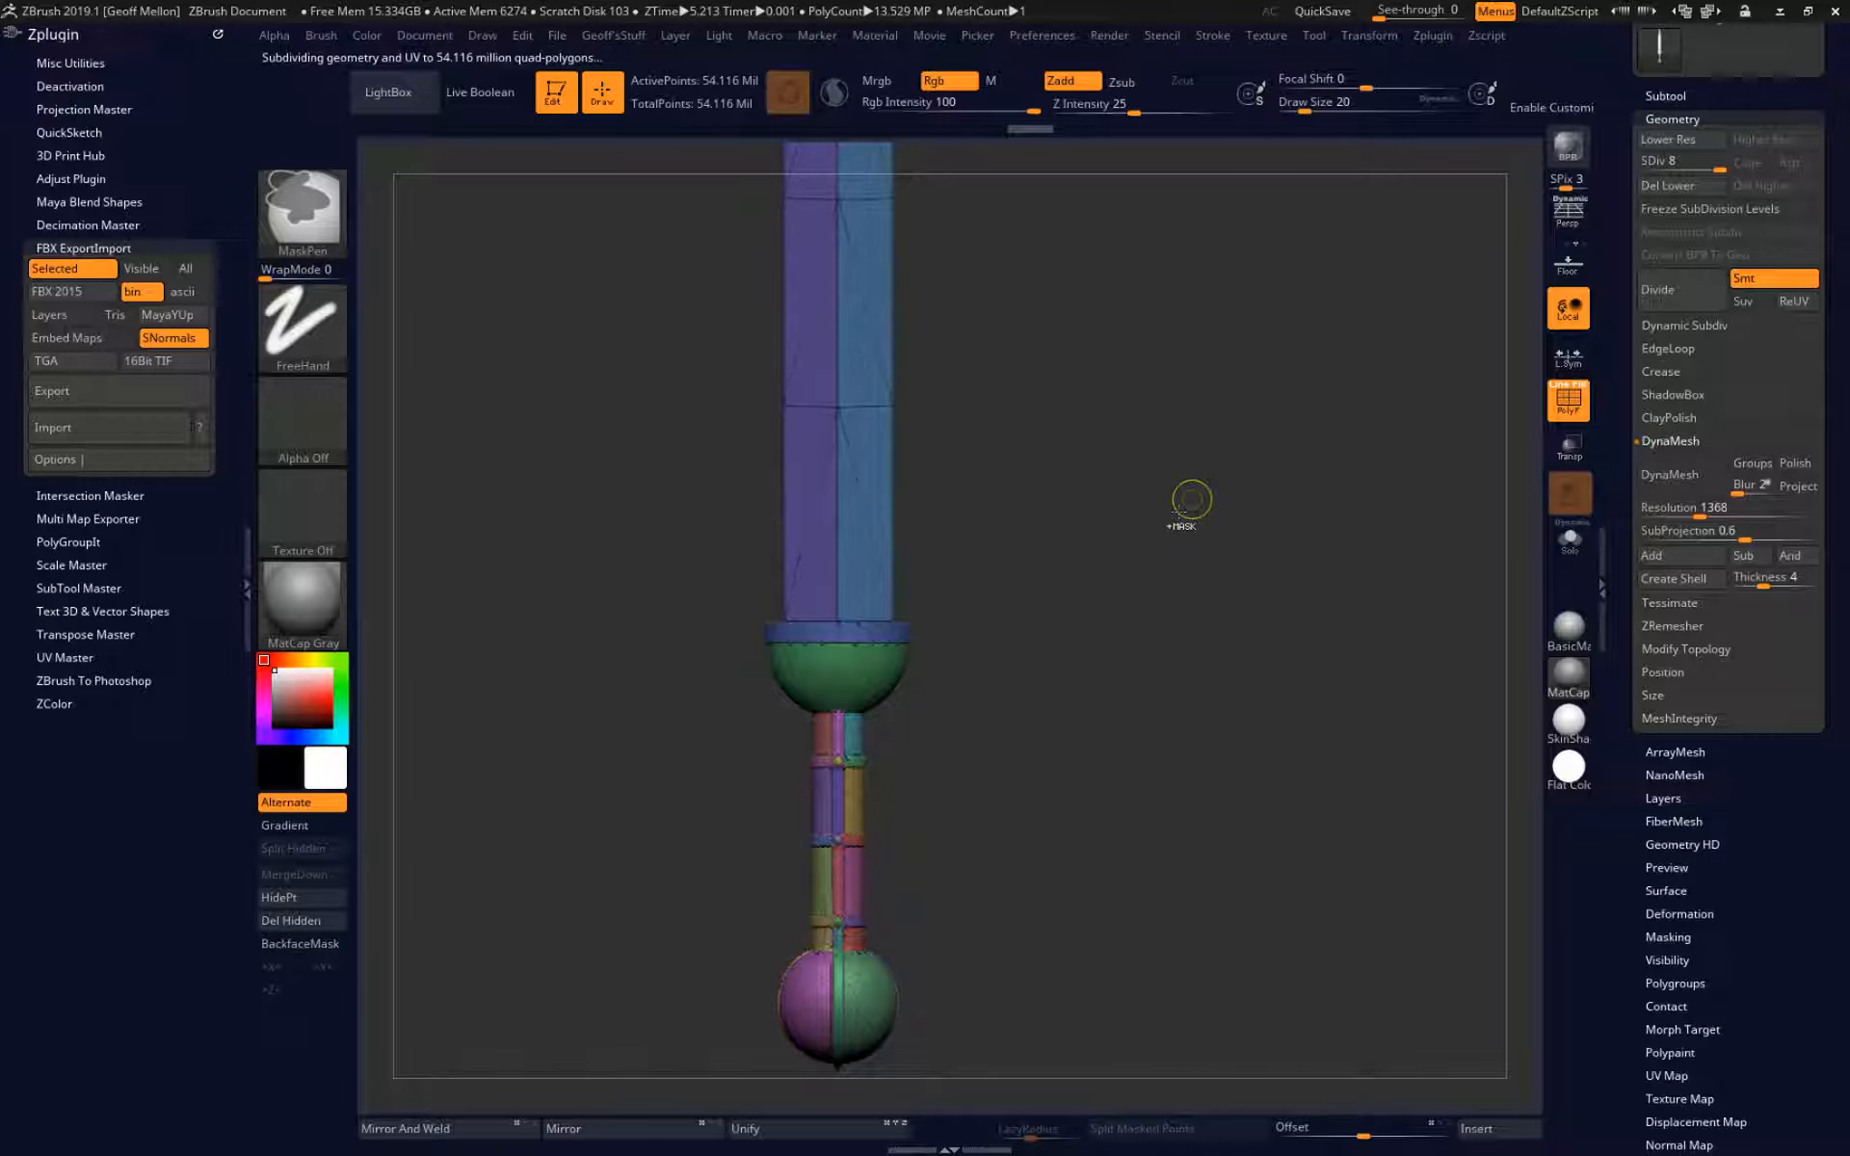
key(shift+d)
key(shift+d)
key(shift+d)
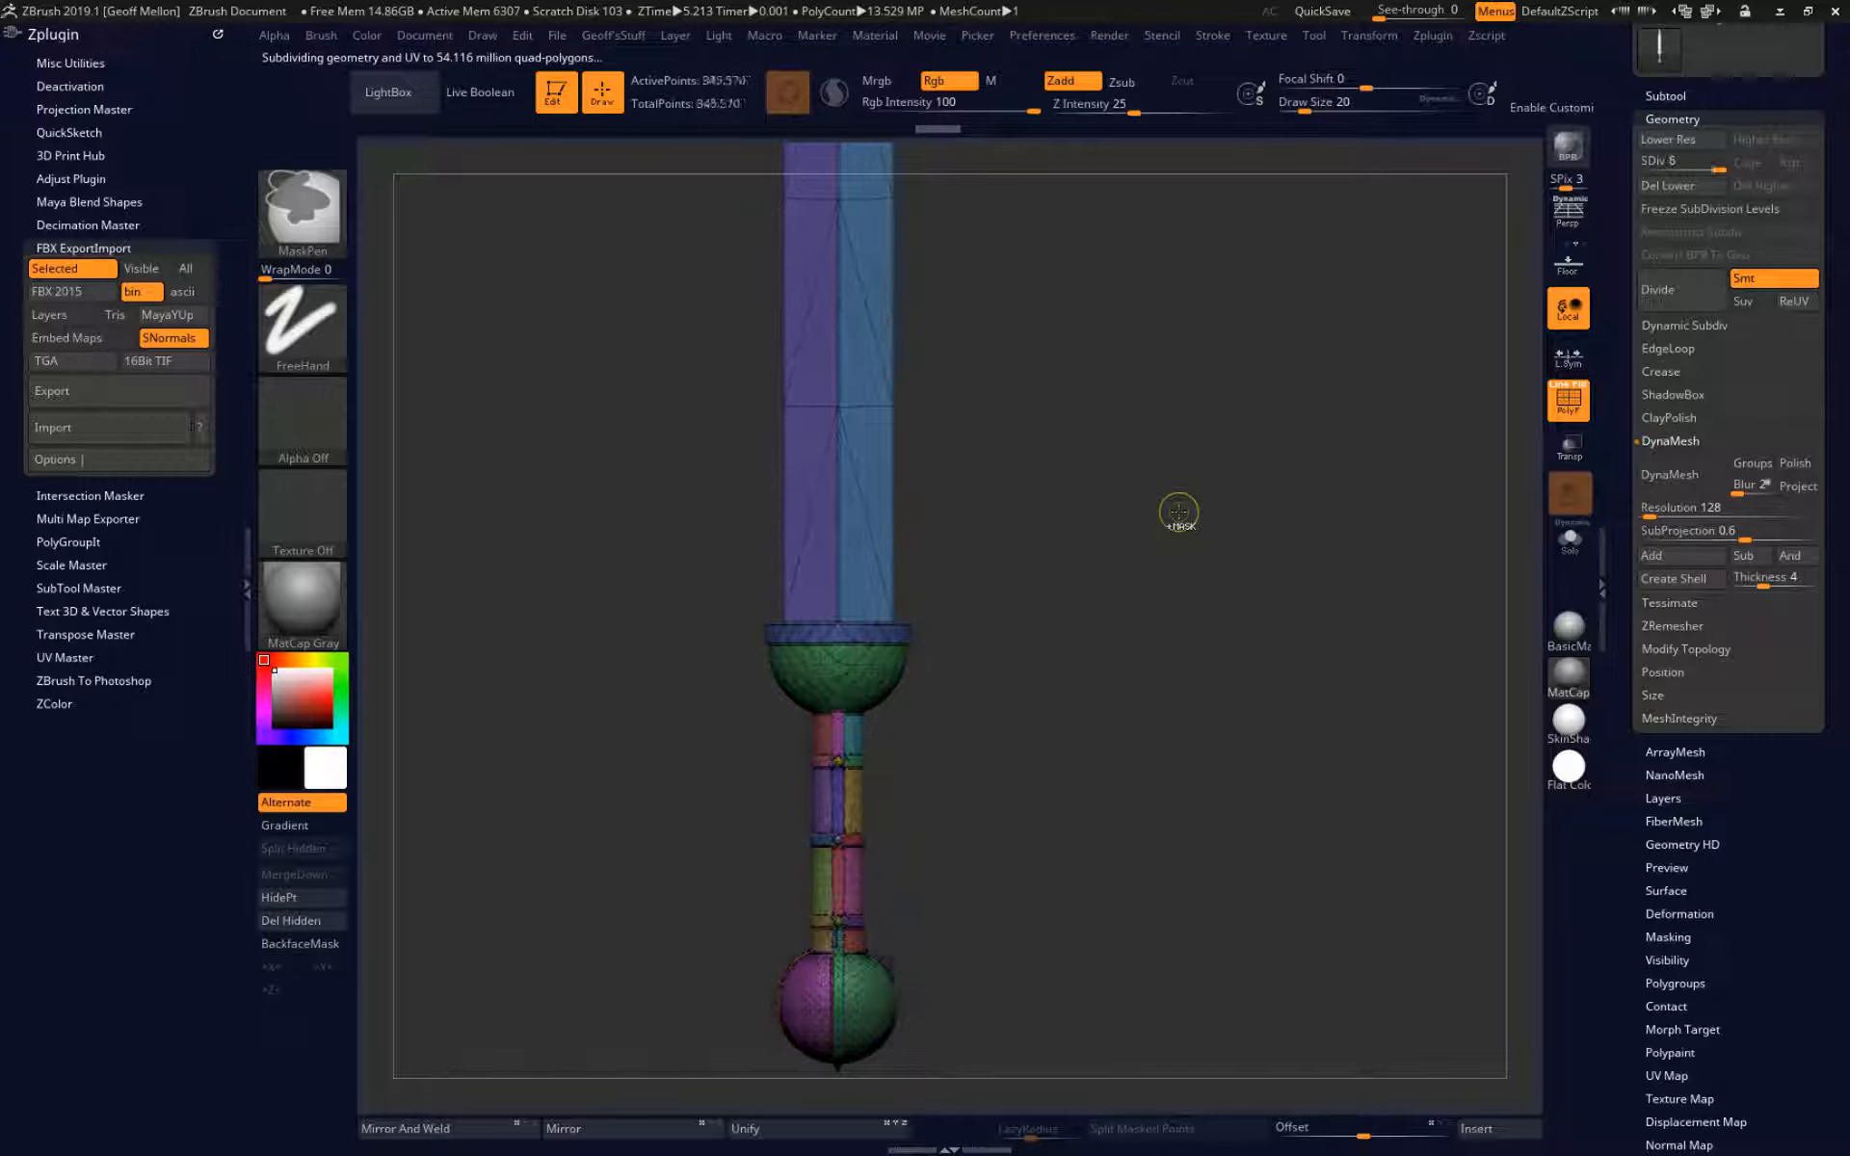
Try DynaMesh on the sword without freezing its subdivision levels.
mouse_move(1177, 617)
mouse_down()
mouse_move(1103, 625)
mouse_move(1182, 609)
mouse_up()
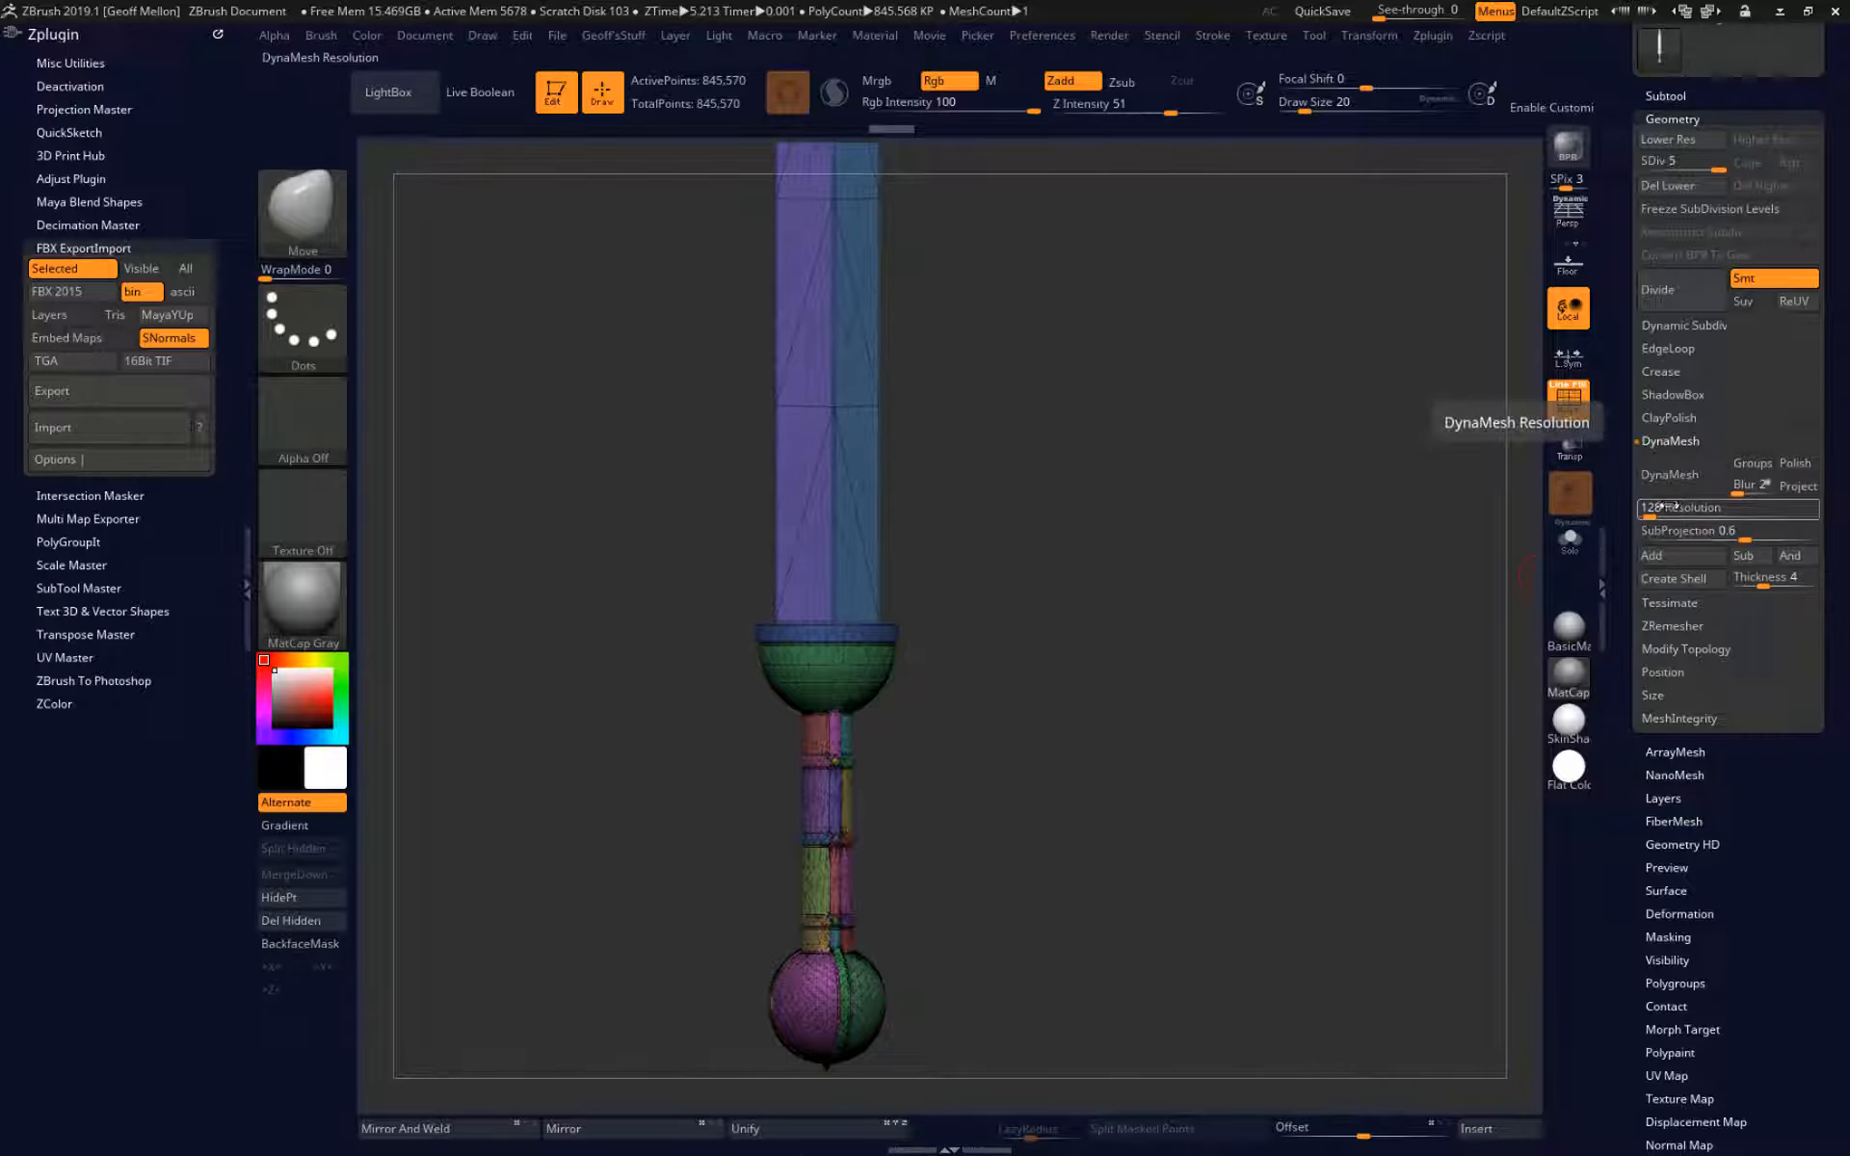
click(1675, 482)
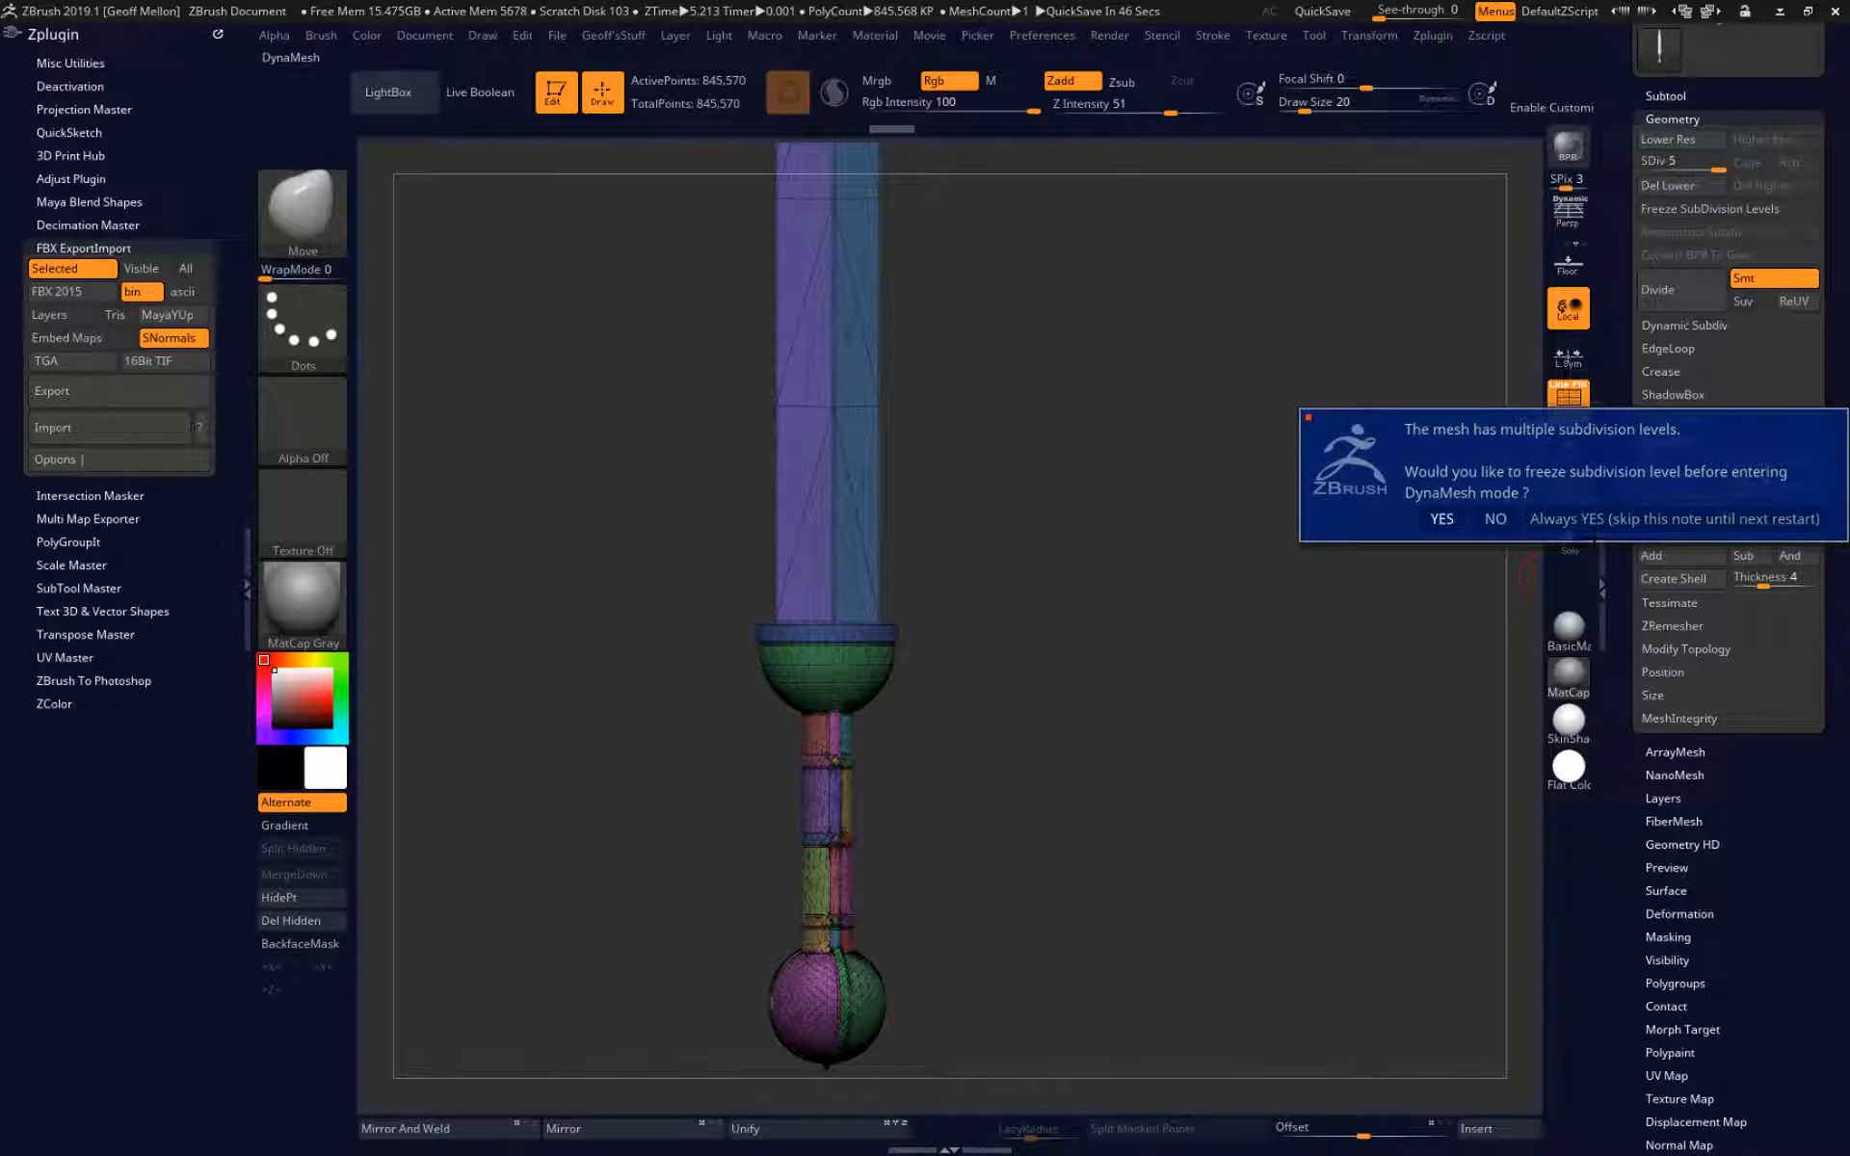
click(1496, 521)
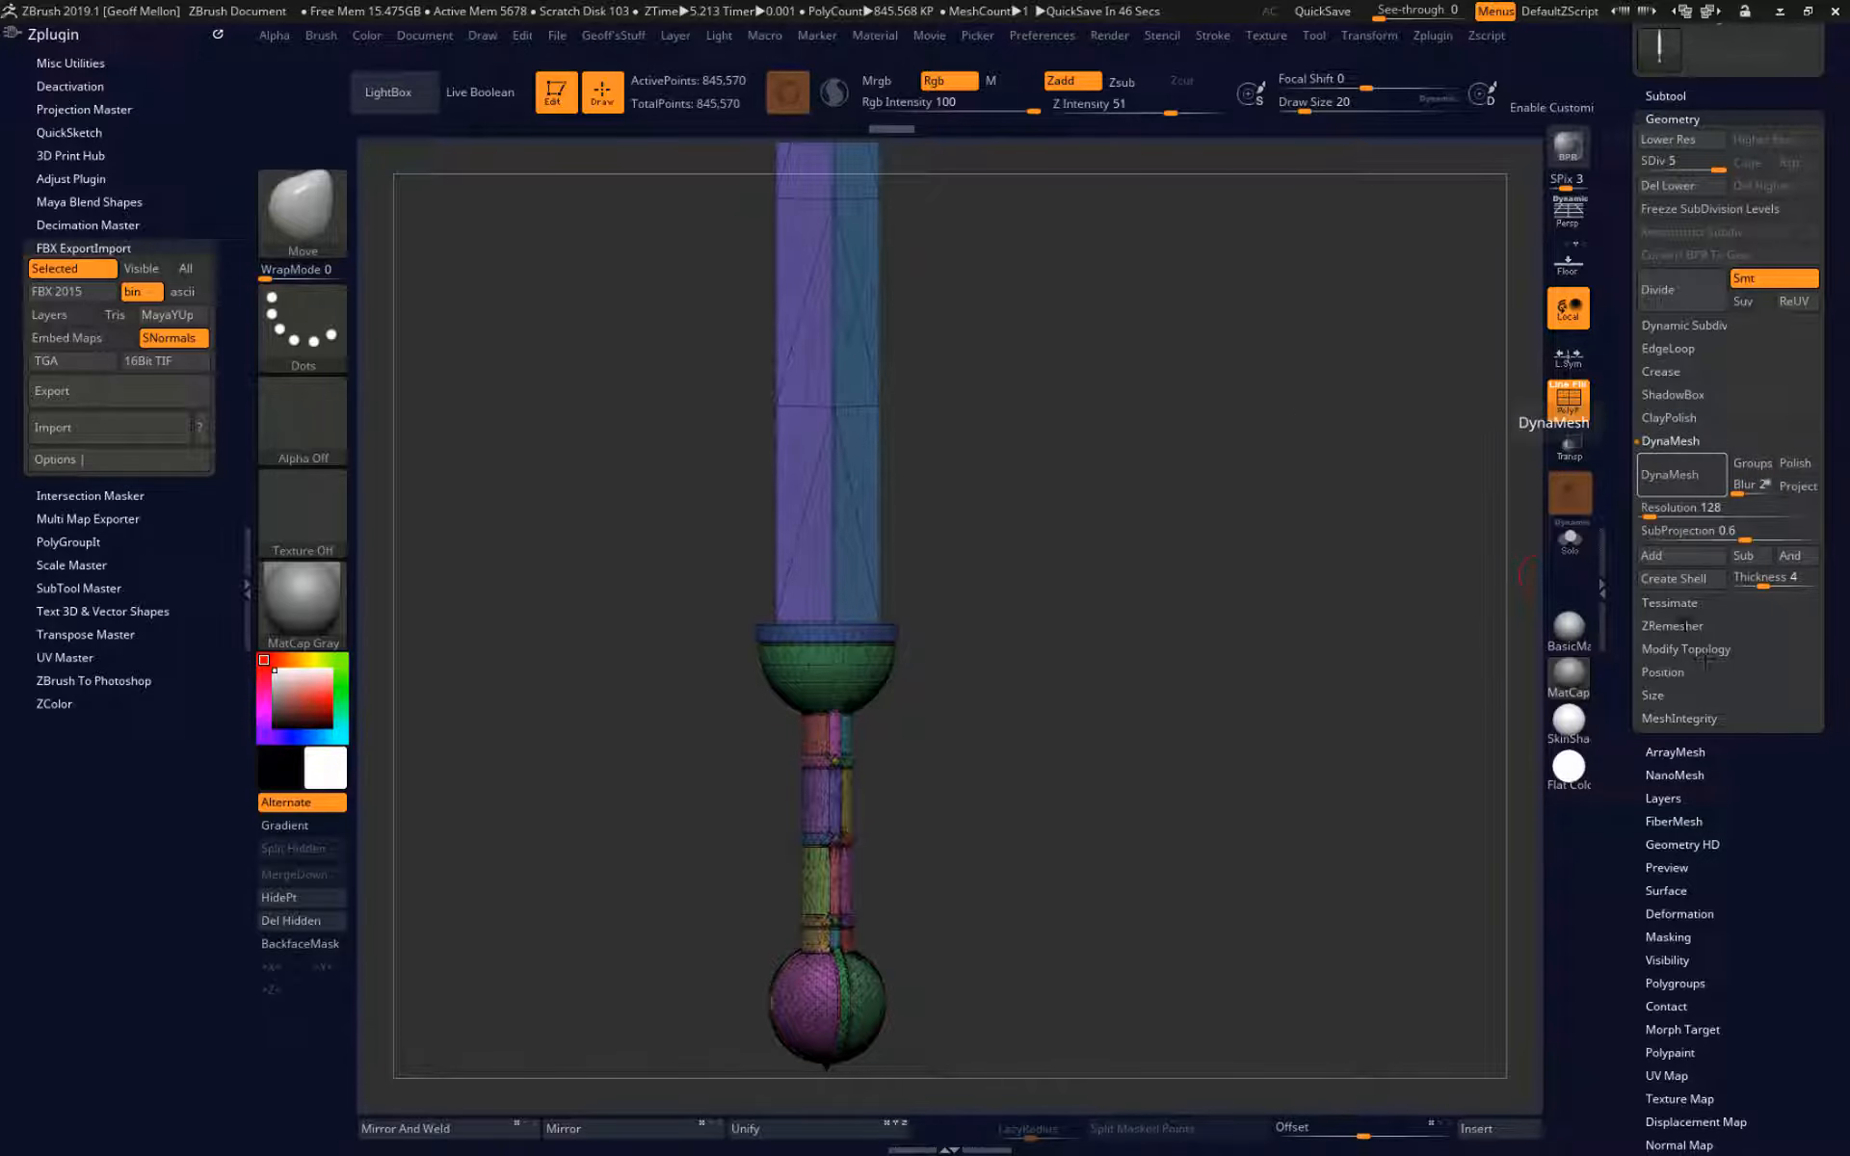
Delete the sword's lower subdivision levels and turn off the polyframe.
click(1682, 186)
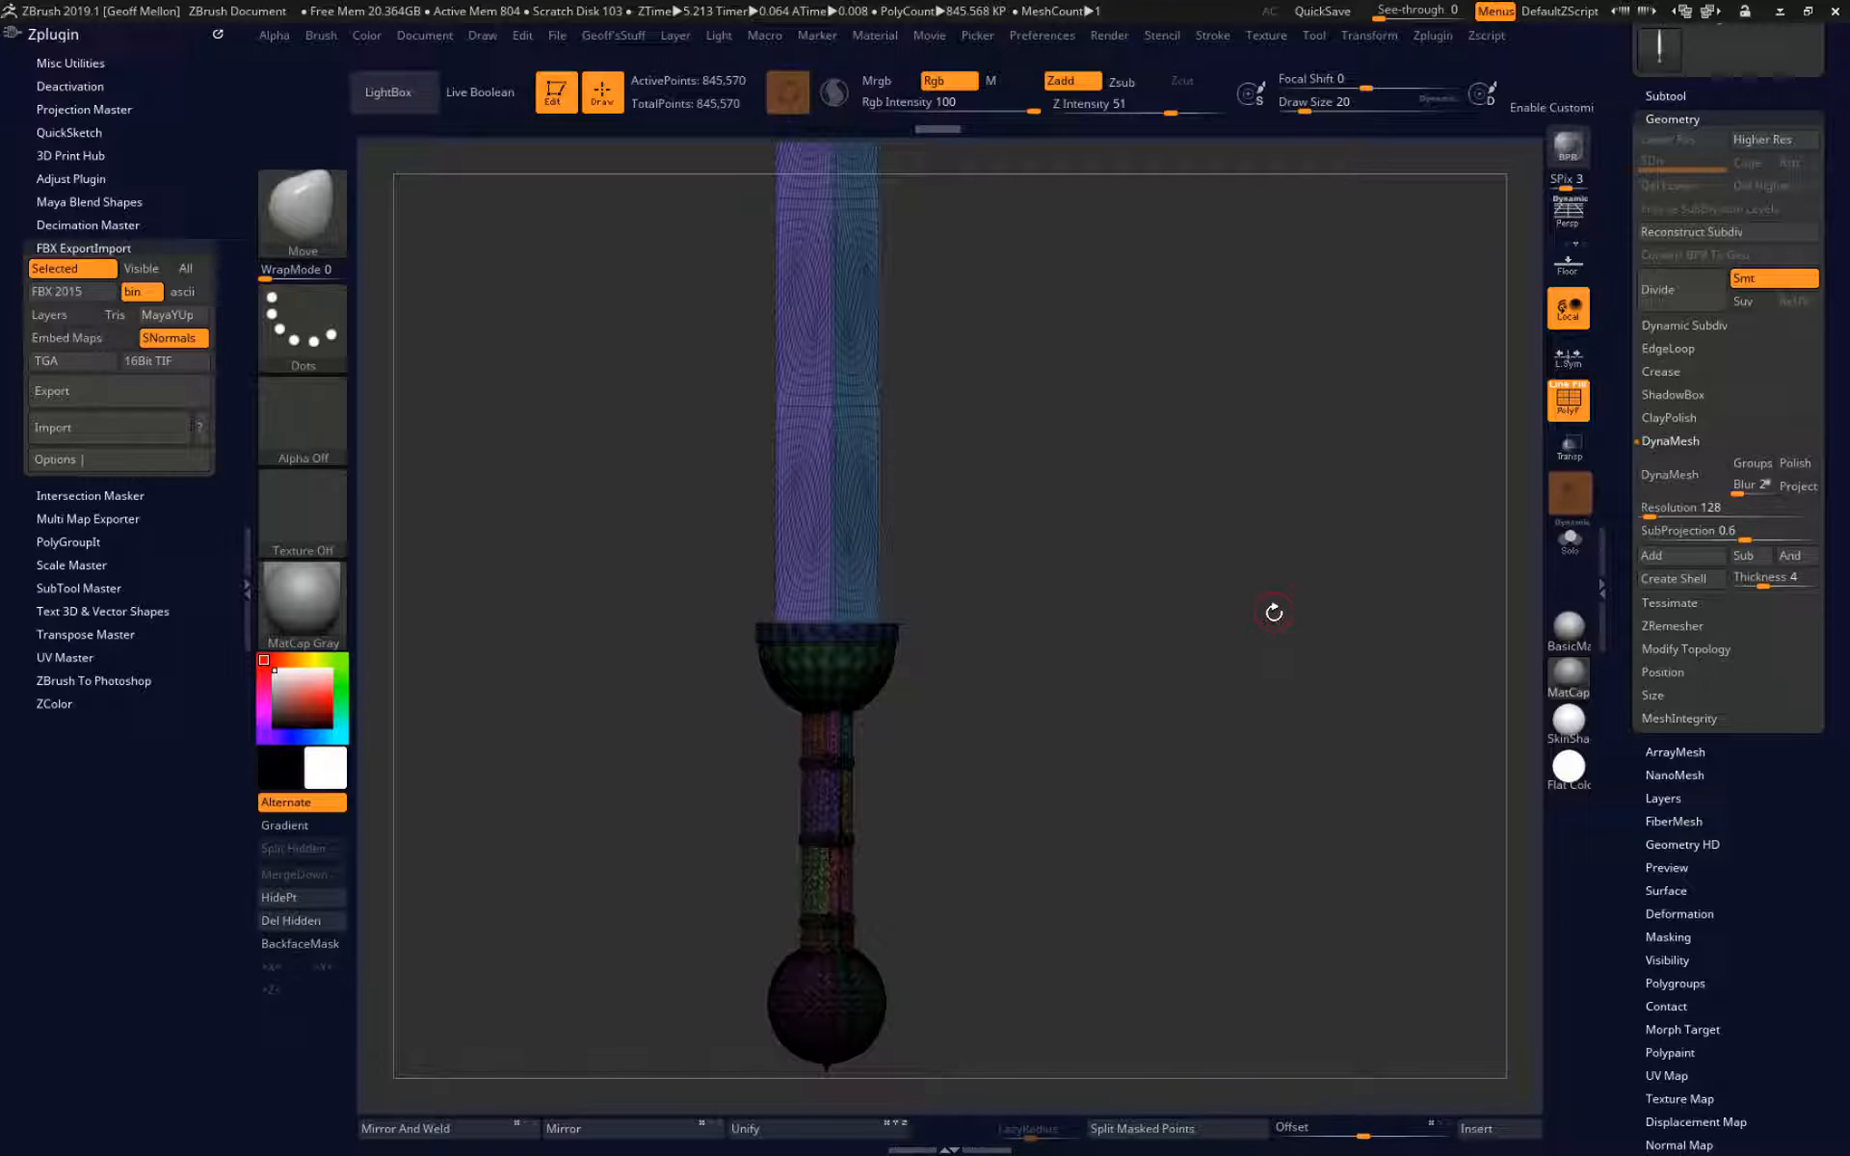
drag(1274, 613, 1241, 631)
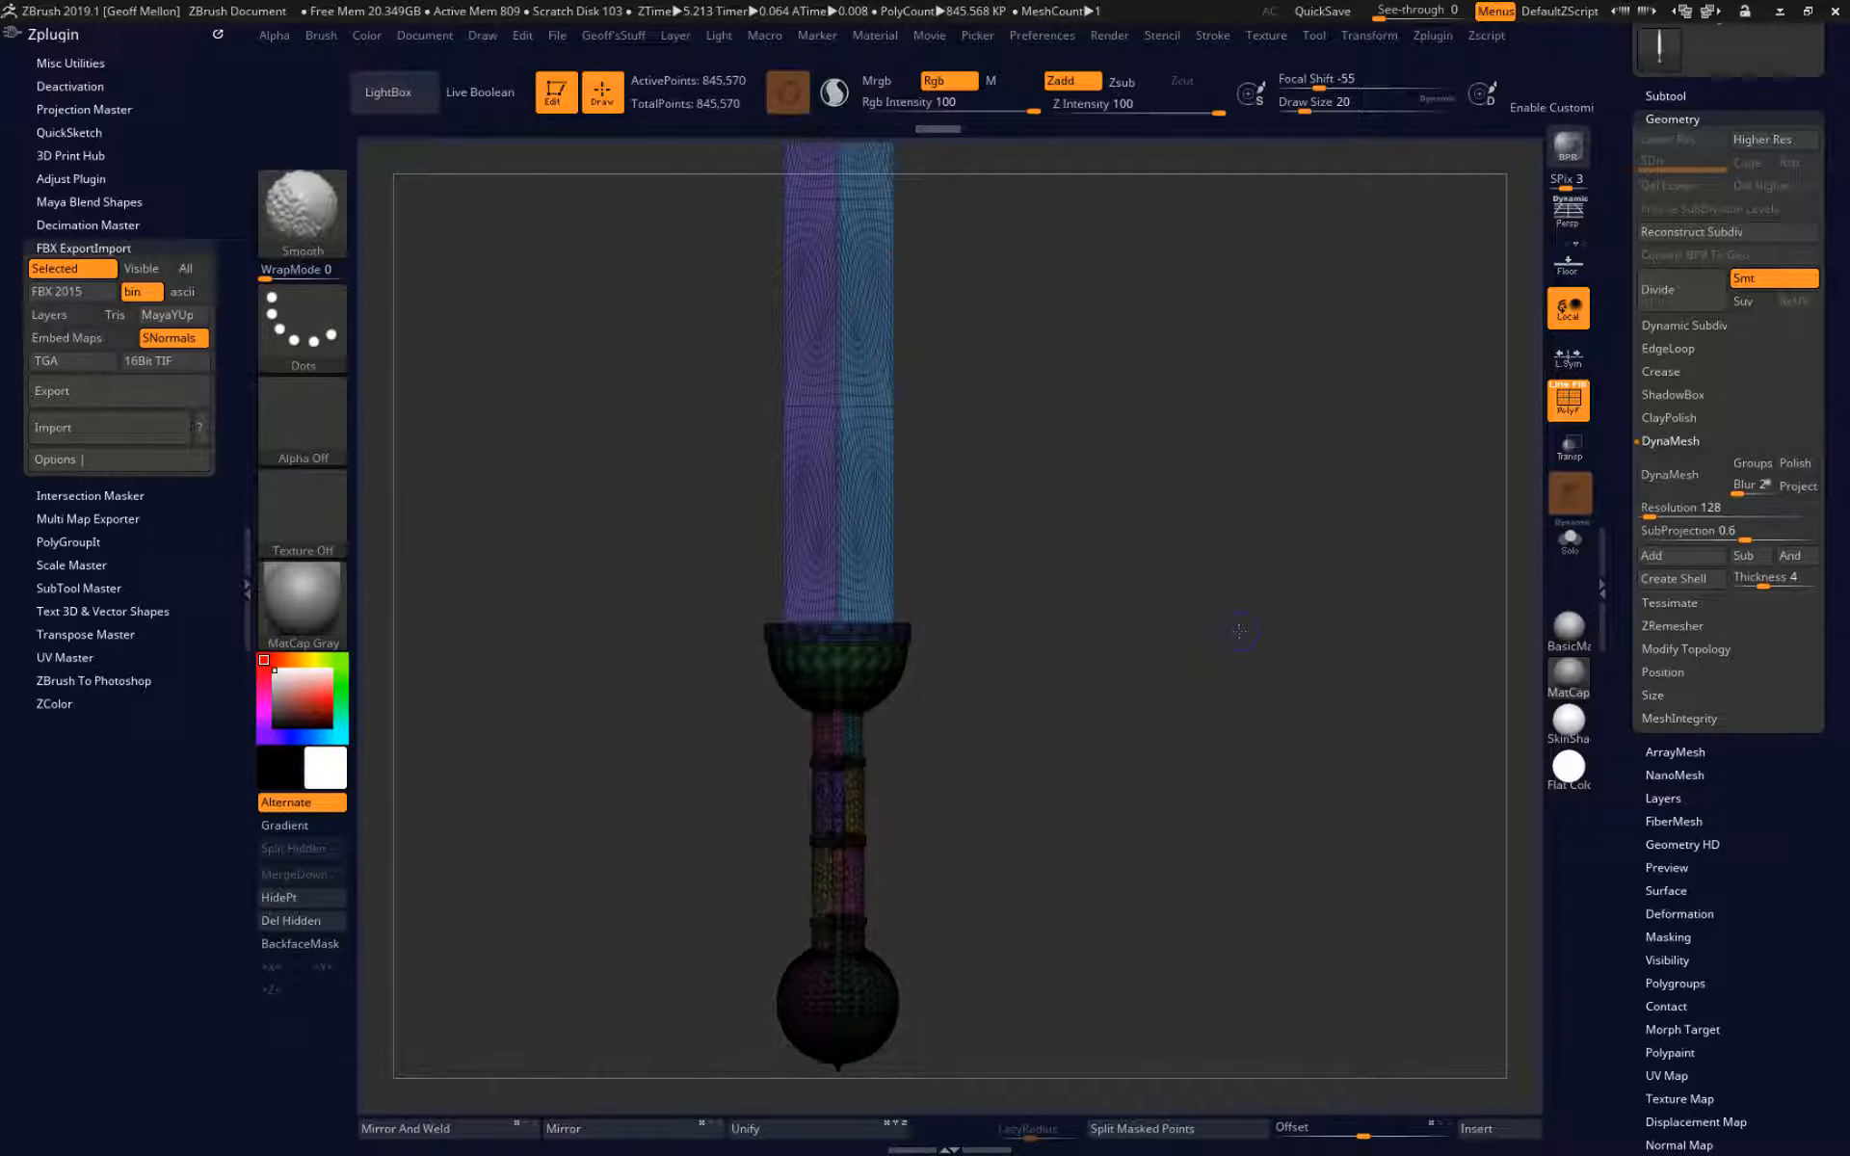
key(shift+f)
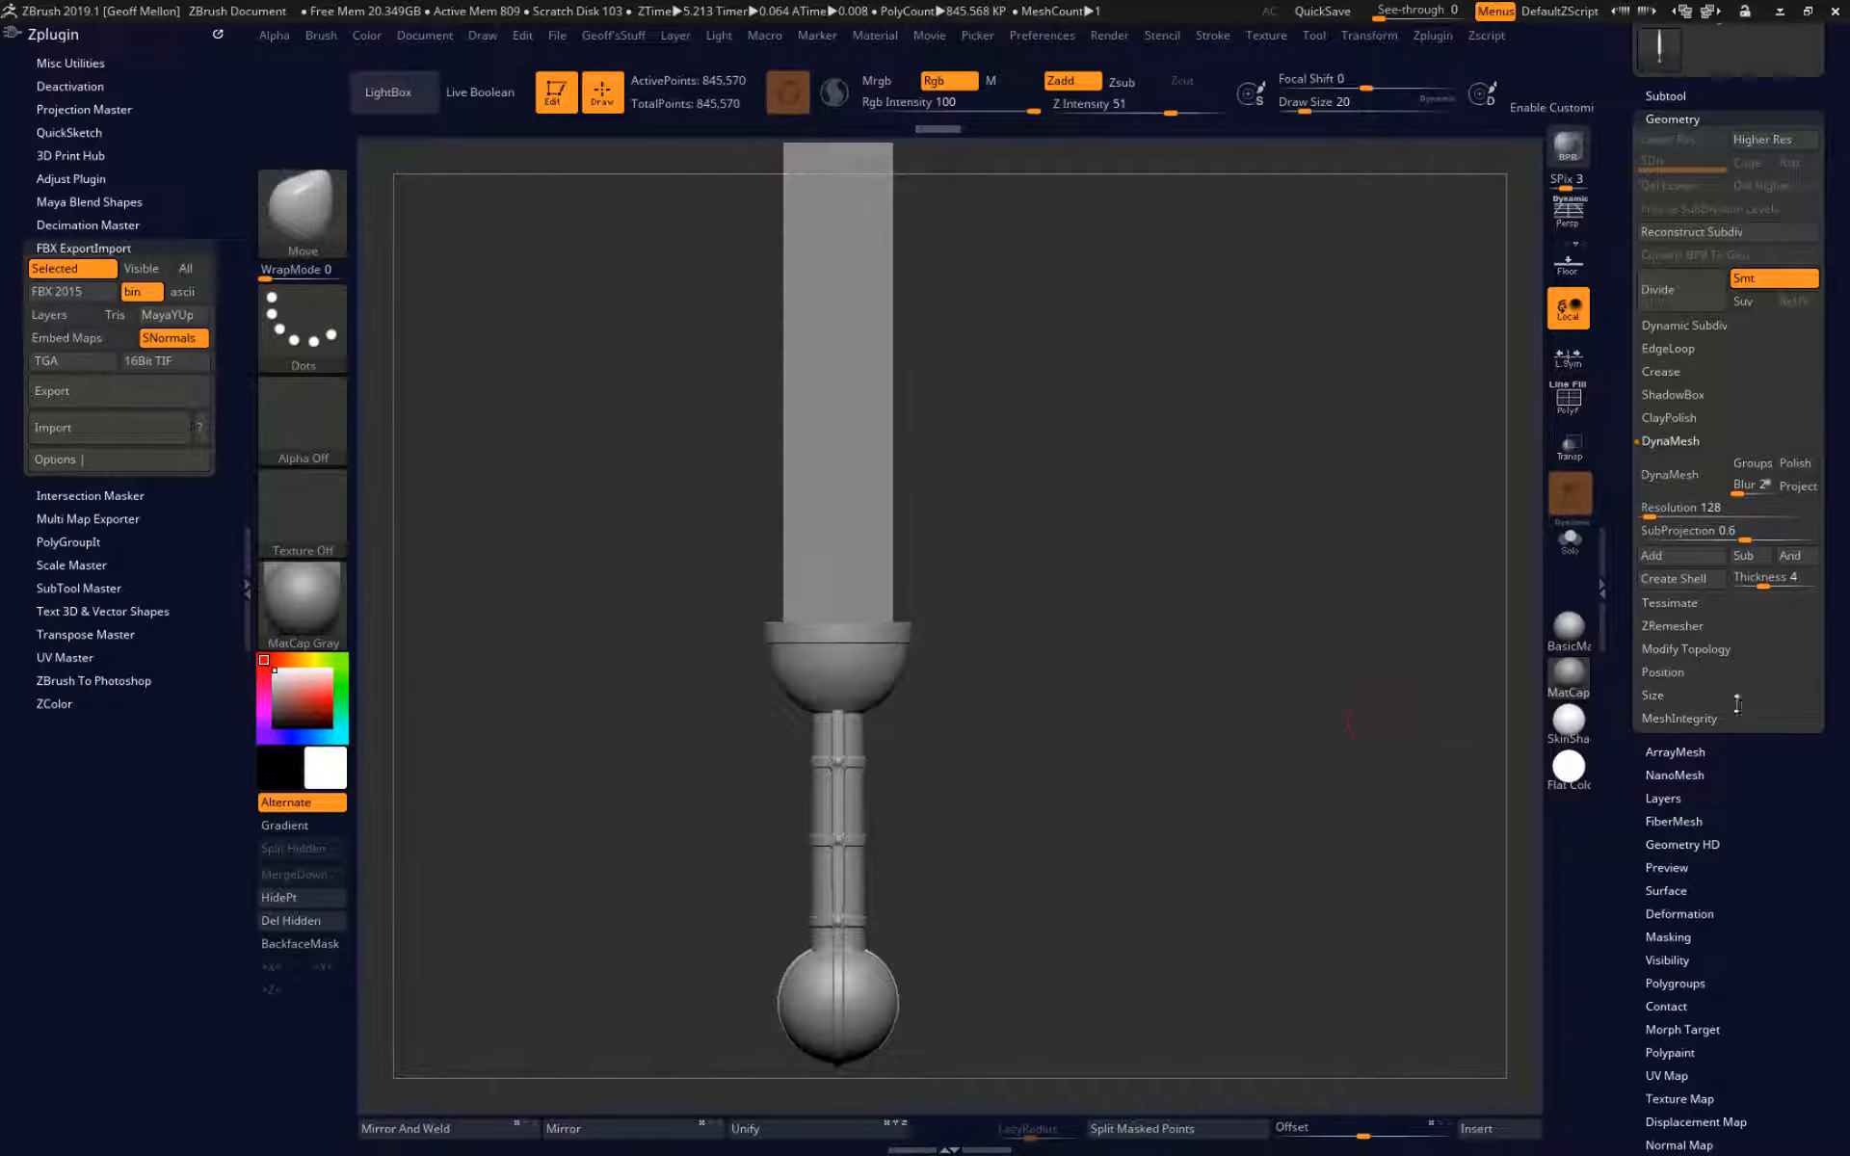
Try DynaMesh on the sword at resolution 128, check the polyframe around the guard, and undo the remesh.
click(1677, 474)
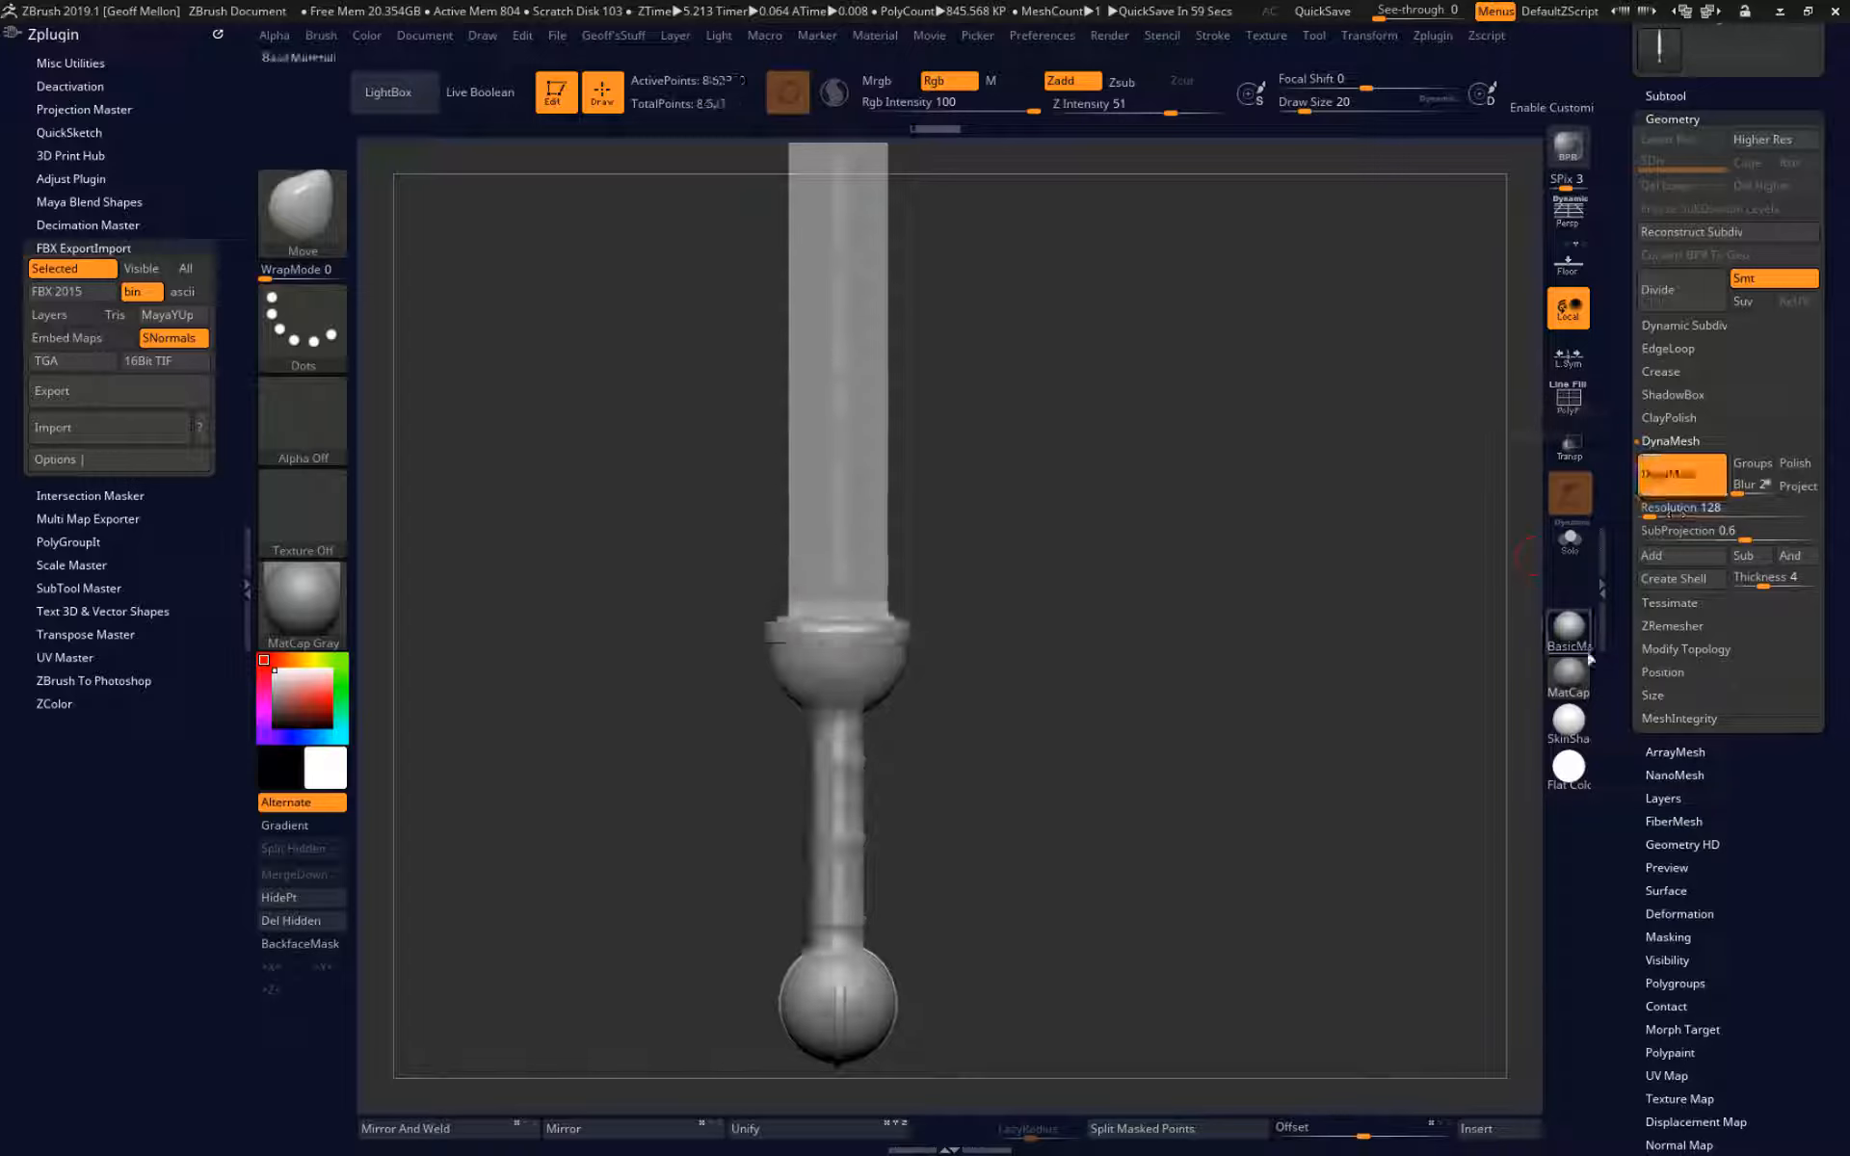
mouse_move(1156, 525)
alt+mouse_down()
mouse_move(1185, 675)
mouse_move(1195, 611)
alt+mouse_up()
key(shift+f)
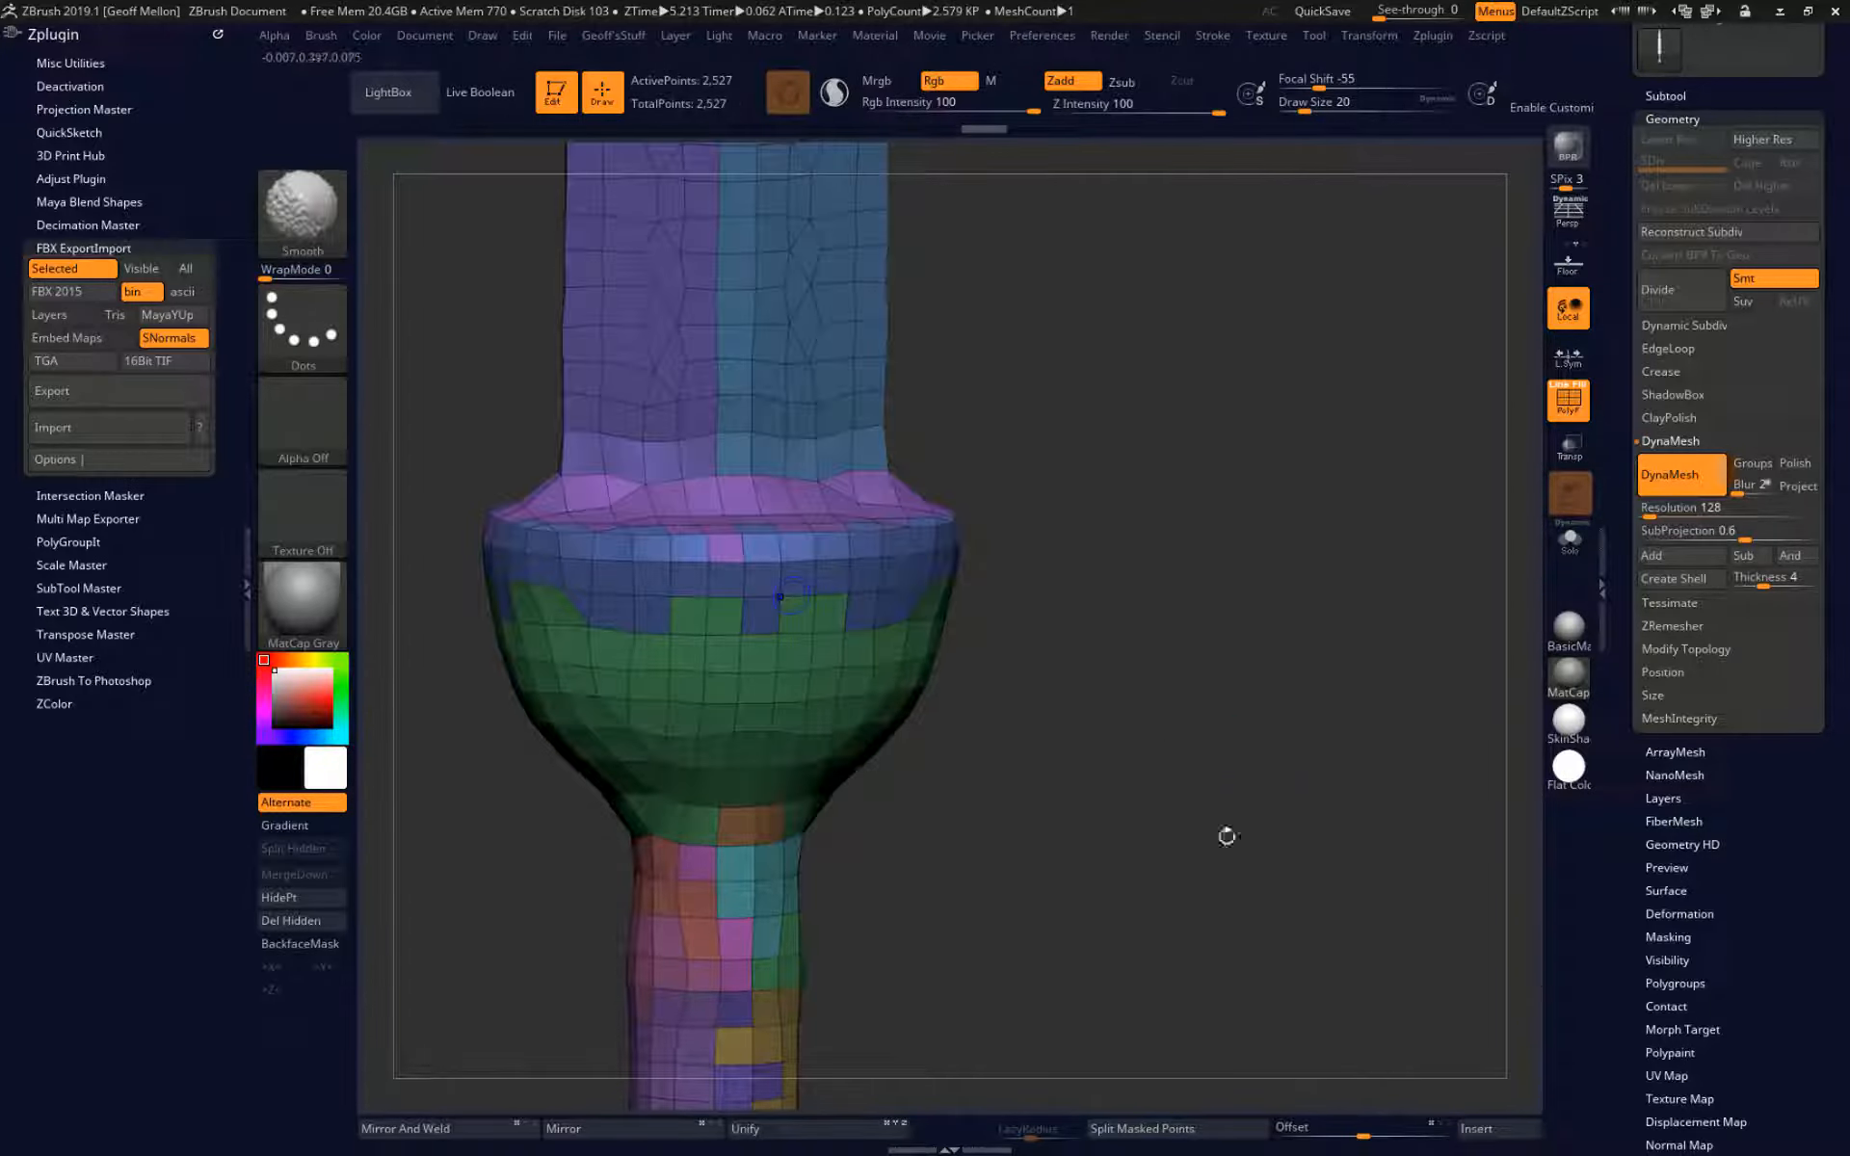
key(ctrl+z)
Try DynaMesh on the sword at resolution 2000 with the polyframe shown, and undo it.
drag(1260, 785, 1216, 740)
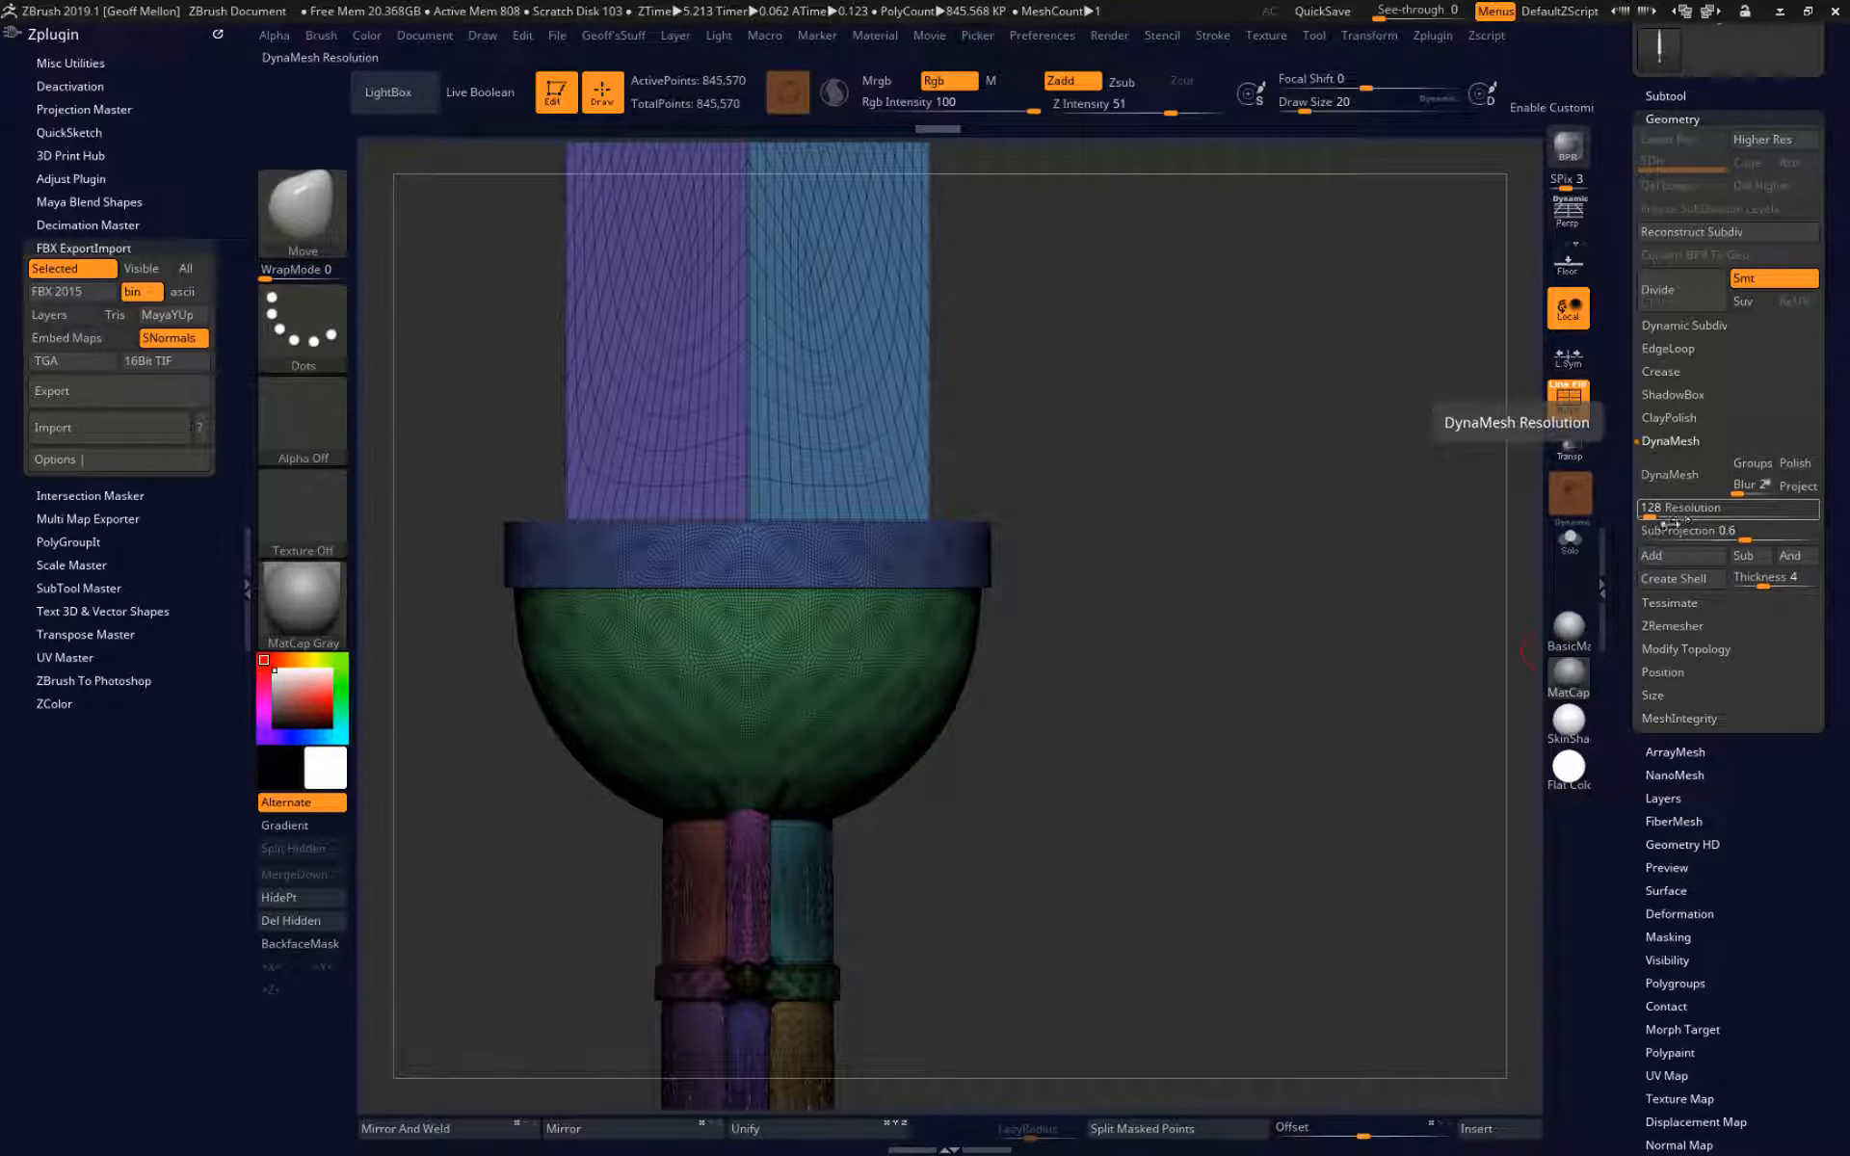
drag(1679, 517, 1681, 511)
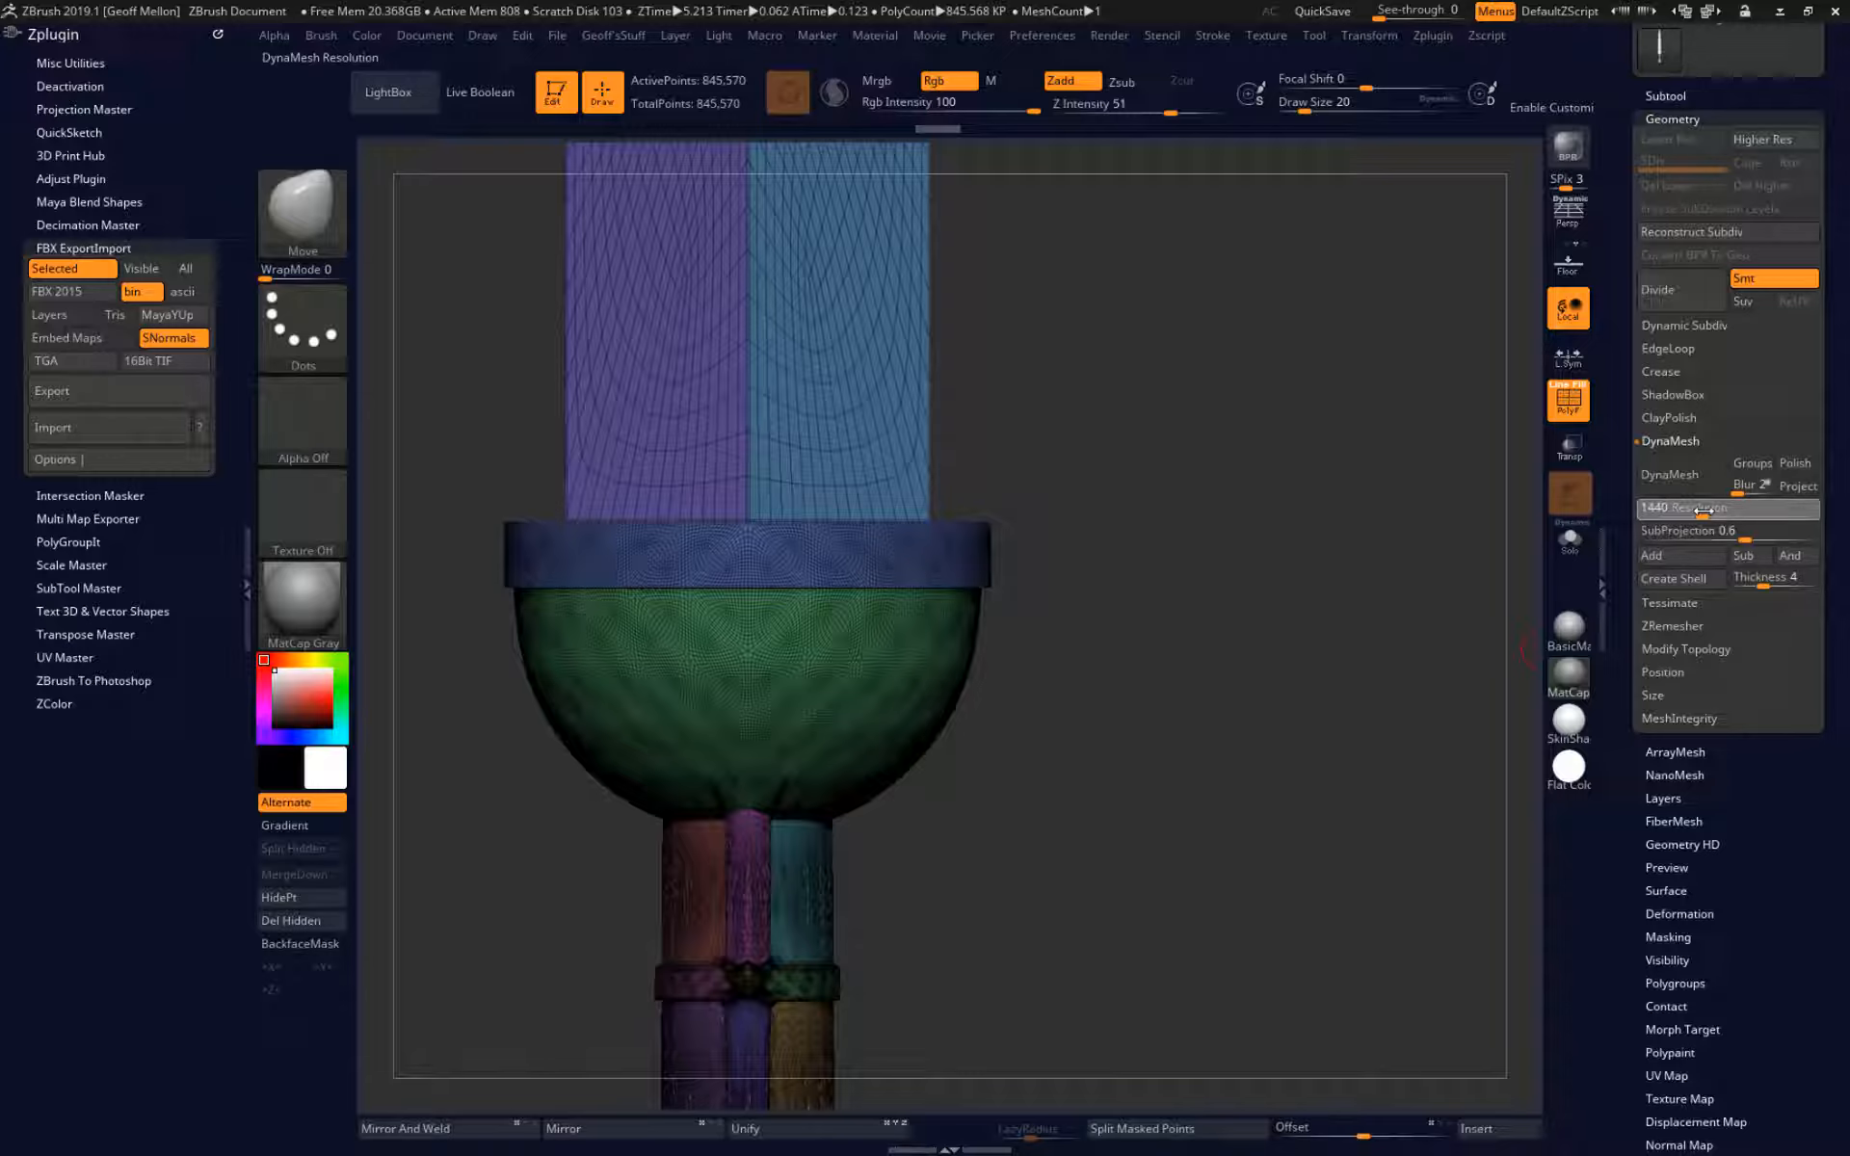
drag(1719, 513, 1722, 516)
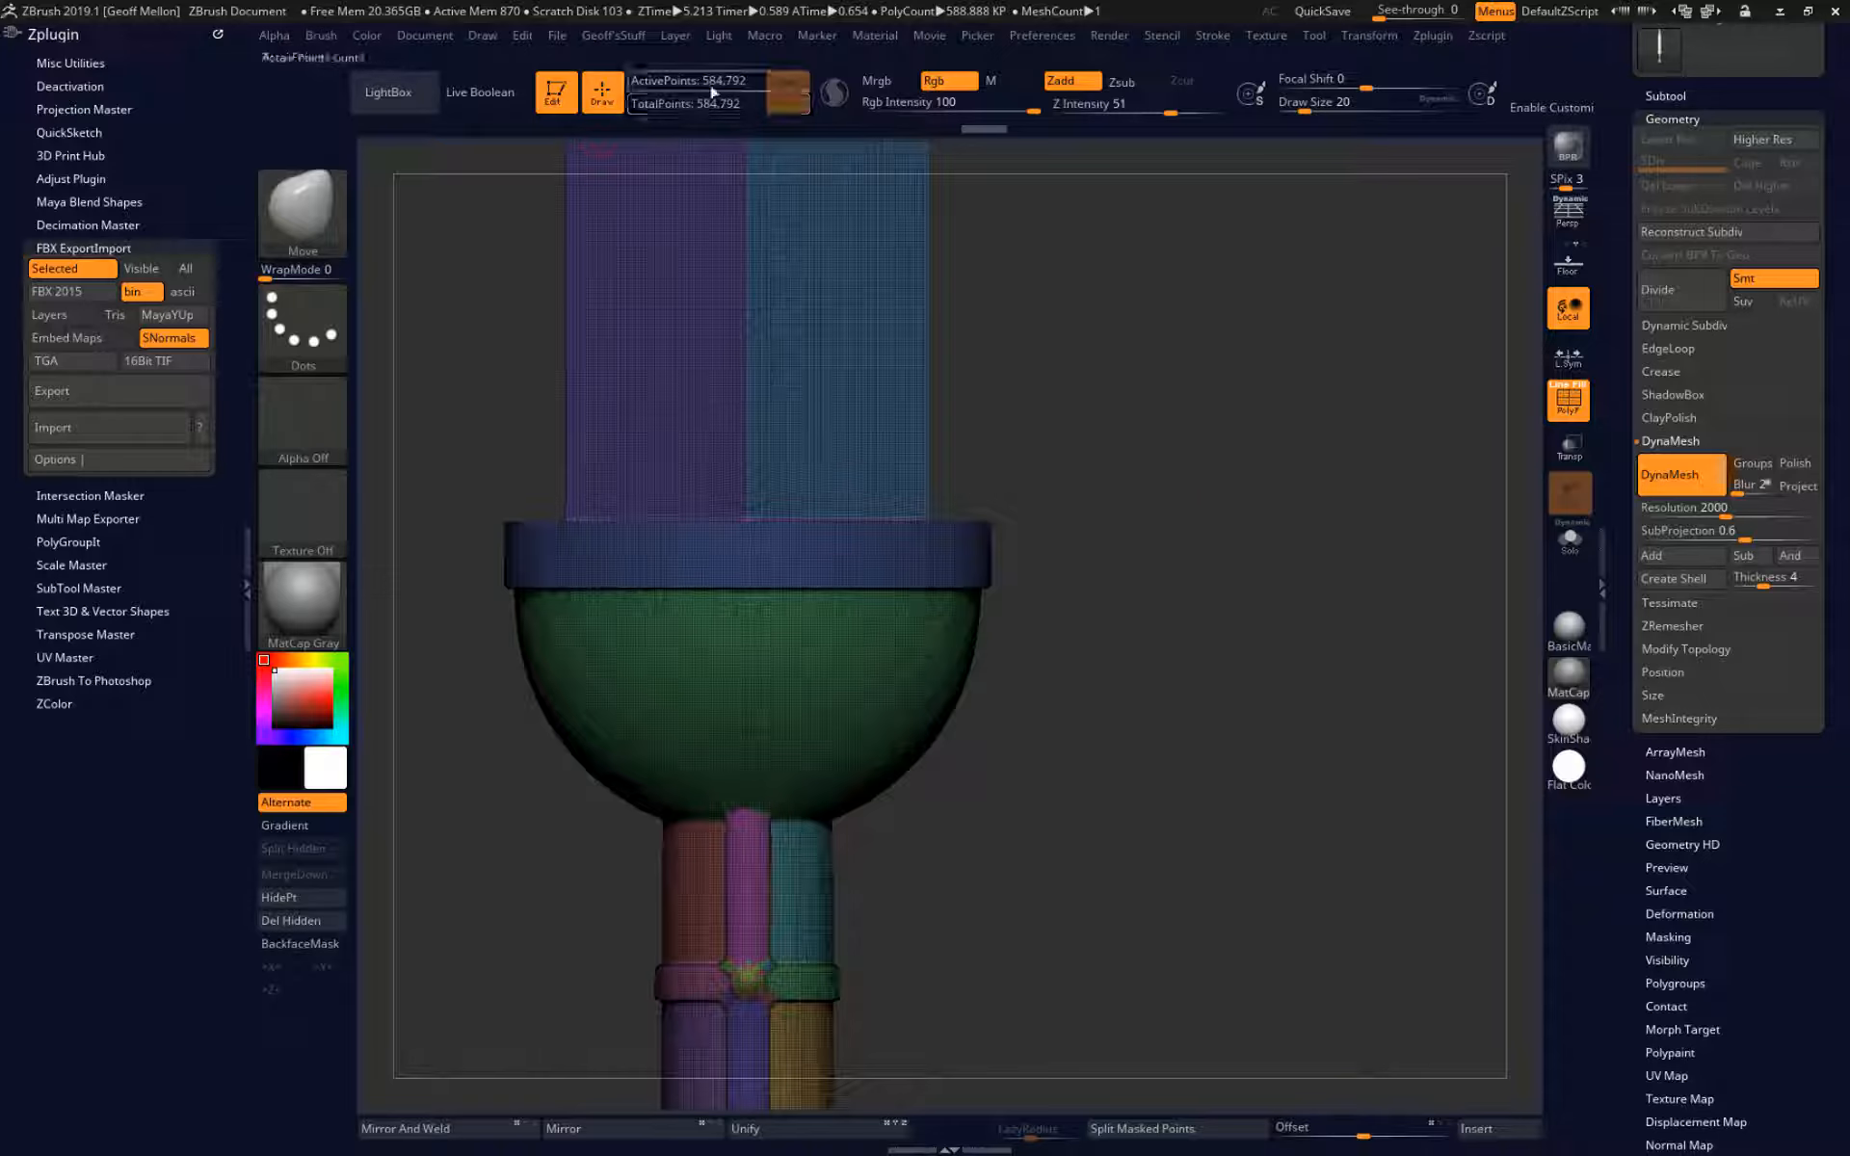
key(shift)
key(ctrl+z)
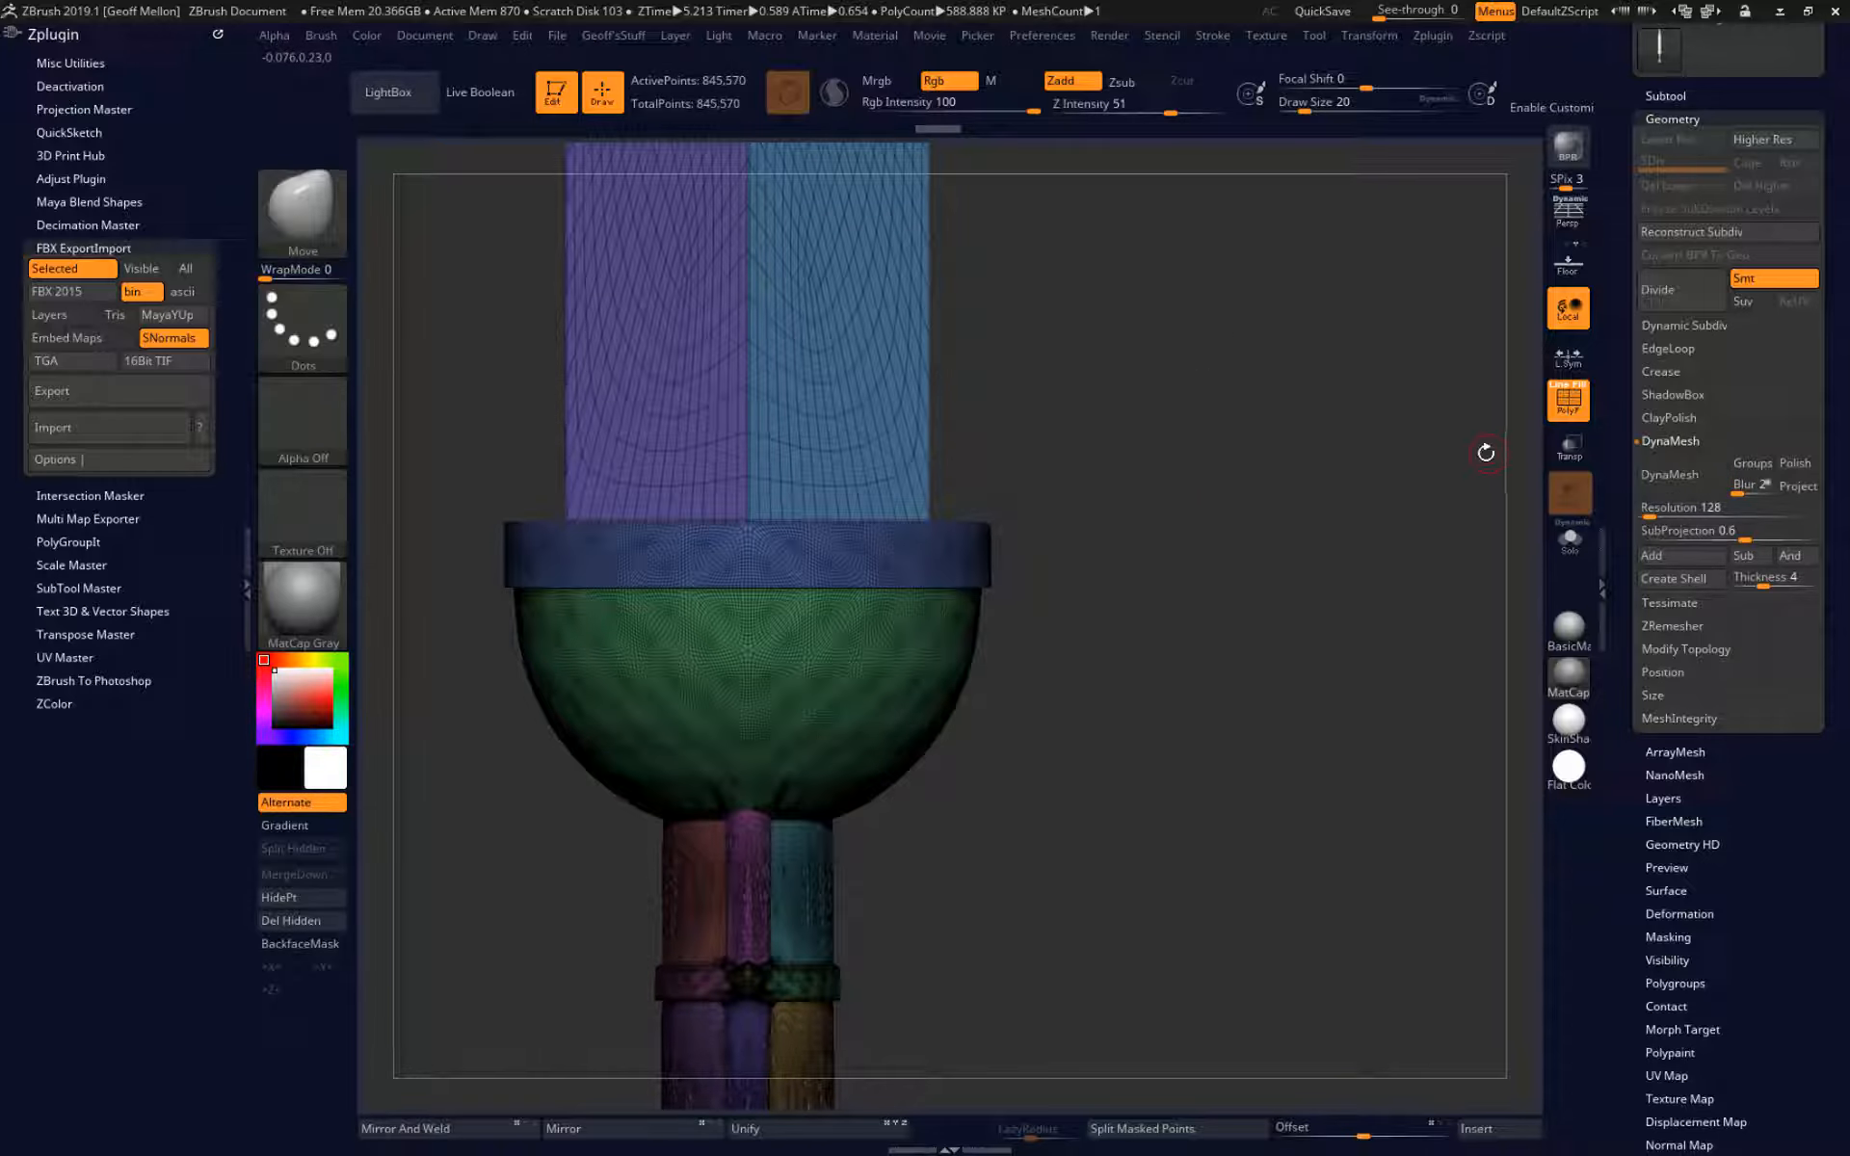
Turn off the polyframe and convert the sword to a DynaMesh with the resolution set to 2000.
key(shift+f)
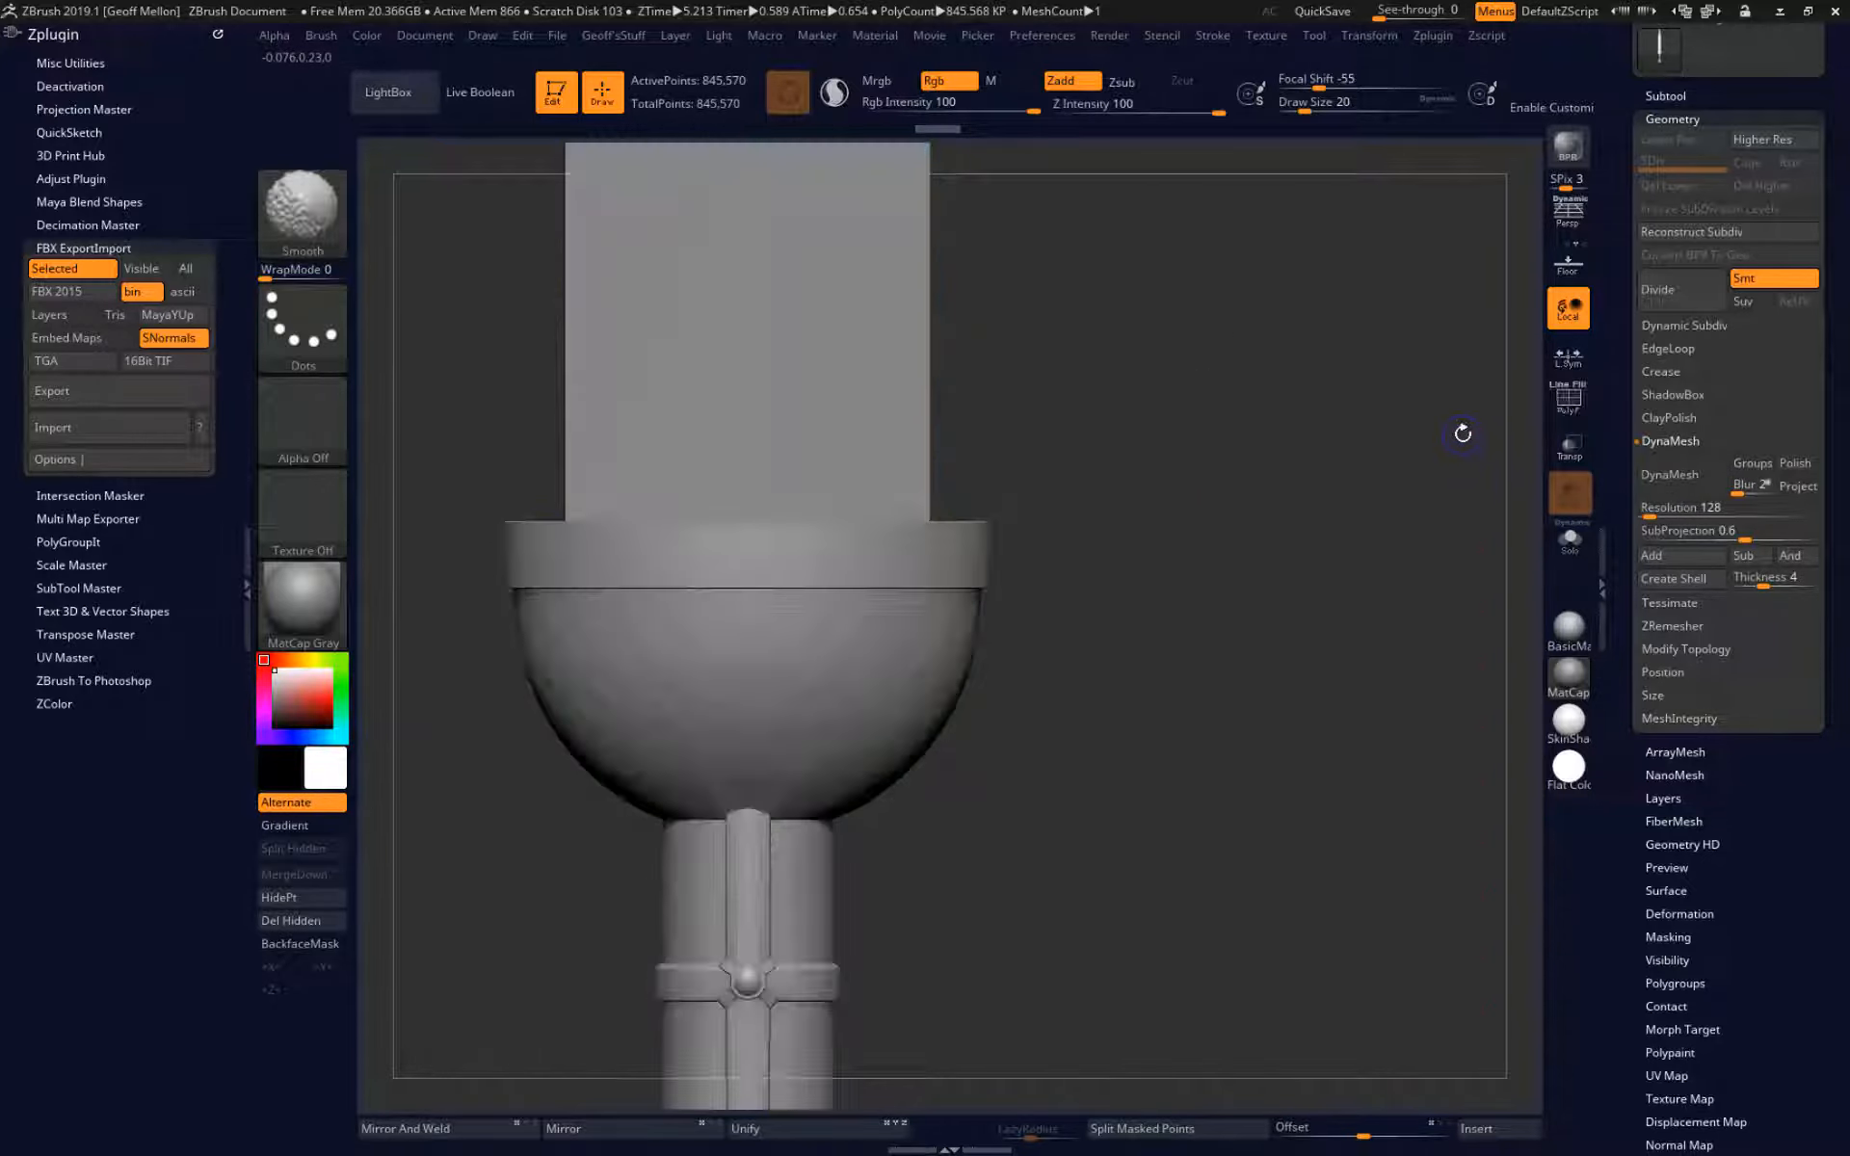
alt+drag(1184, 788, 1242, 696)
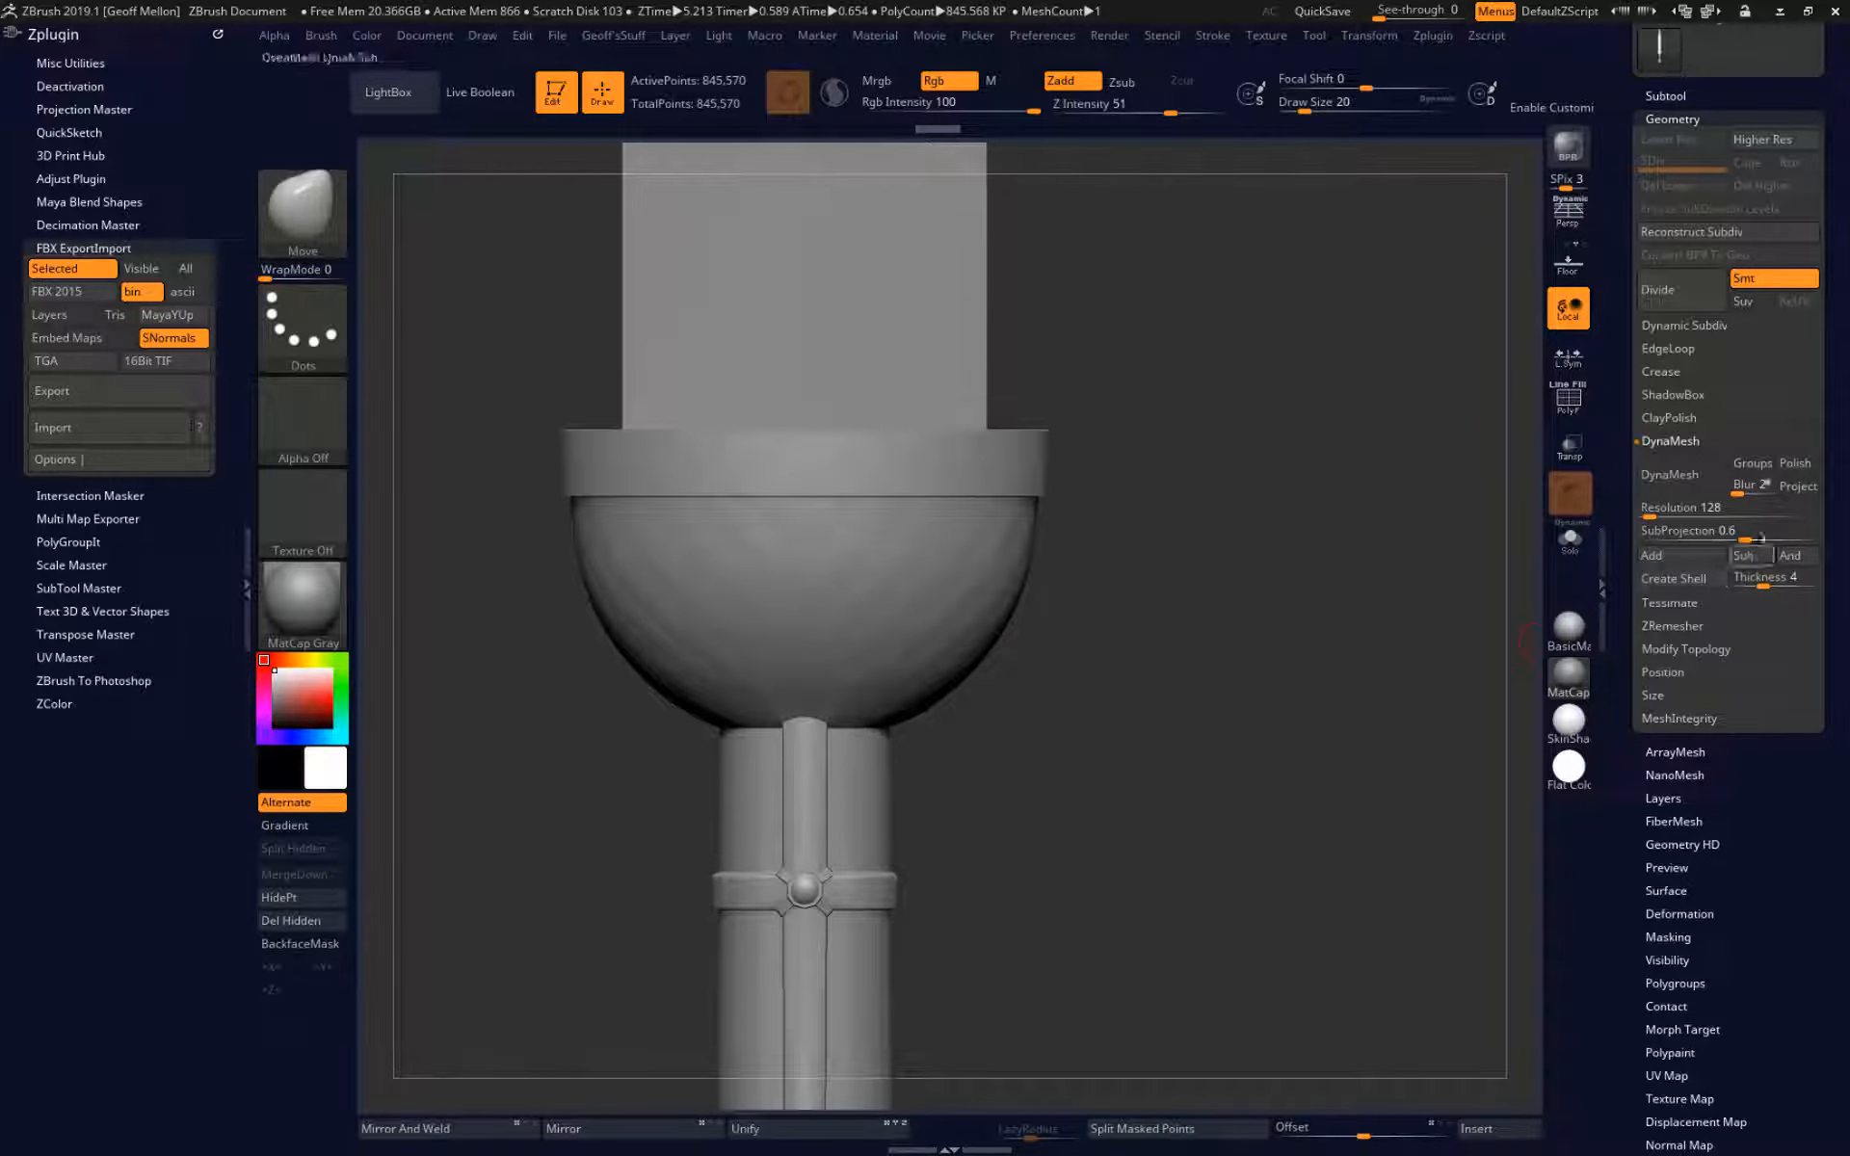
click(1706, 518)
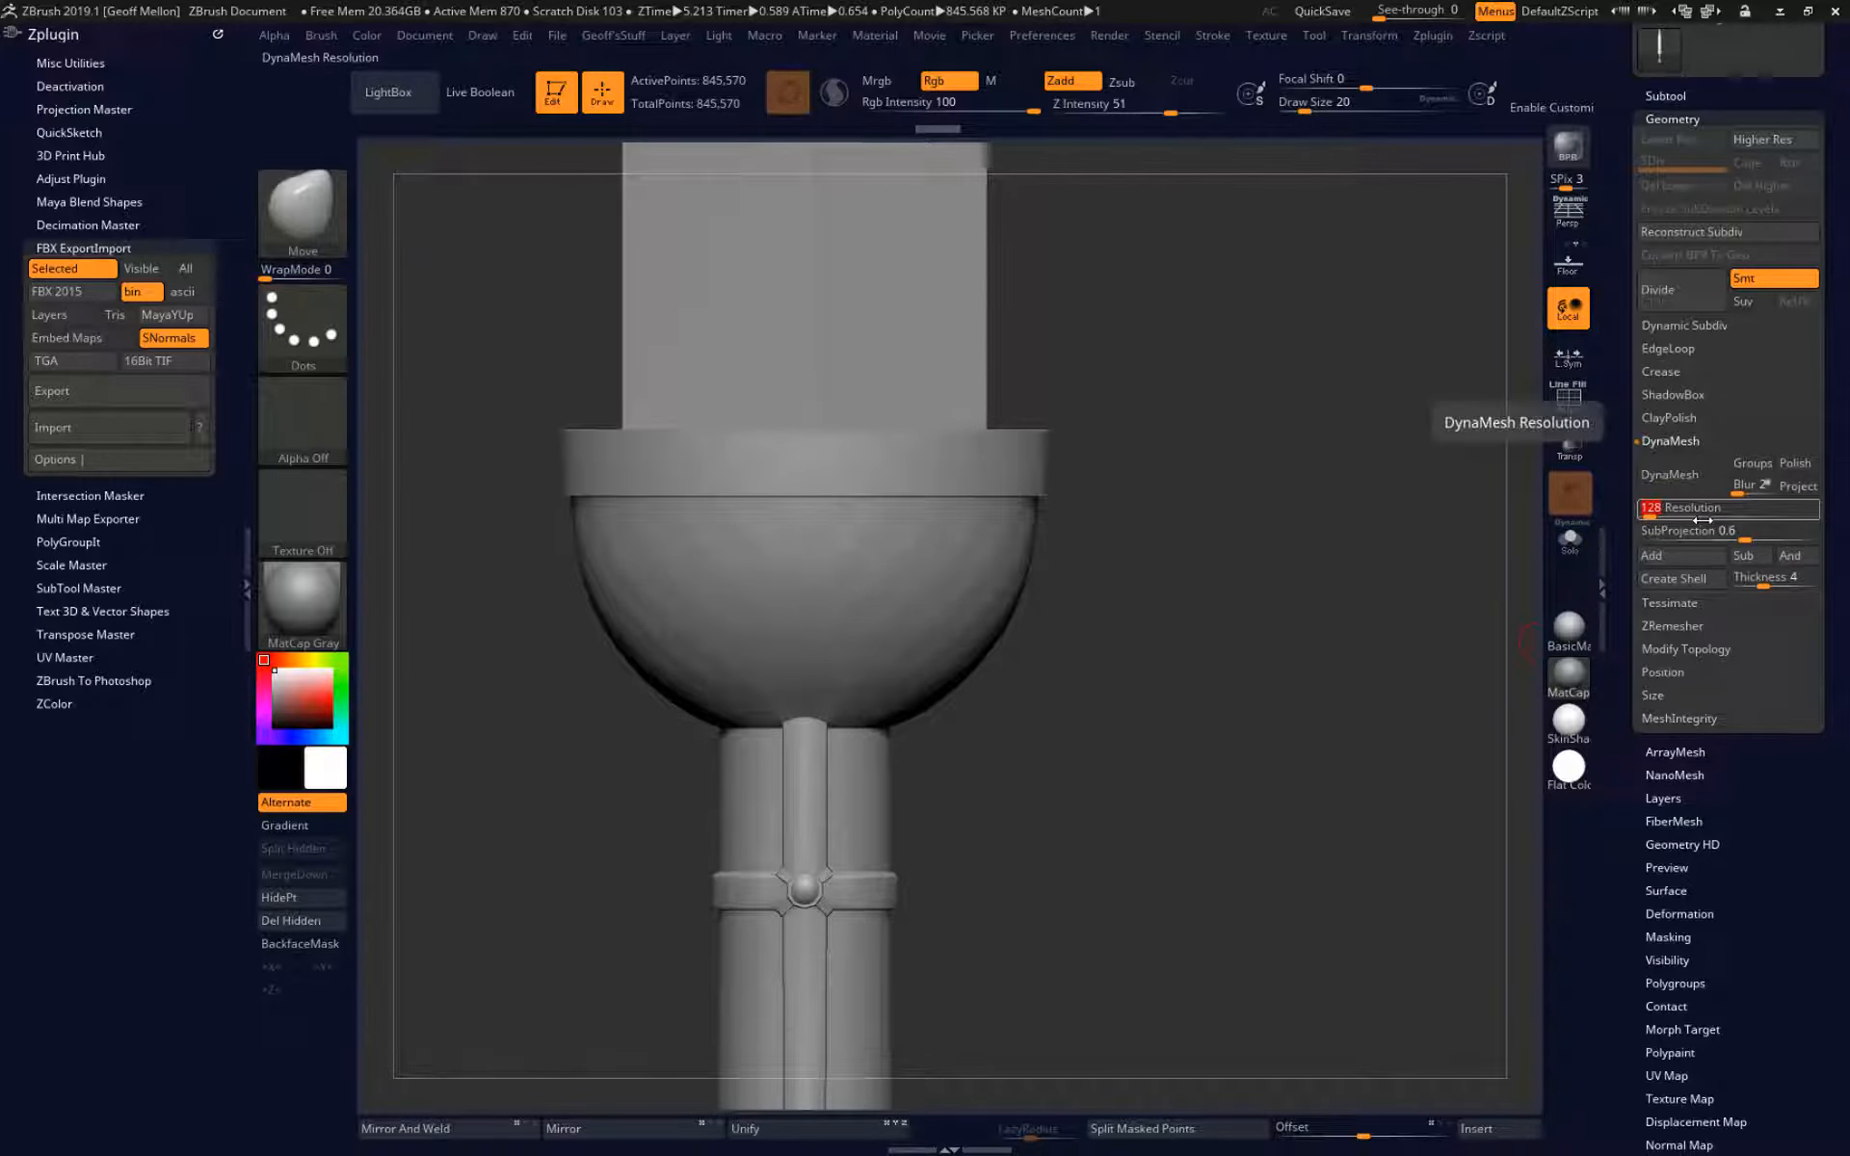
text(2000)
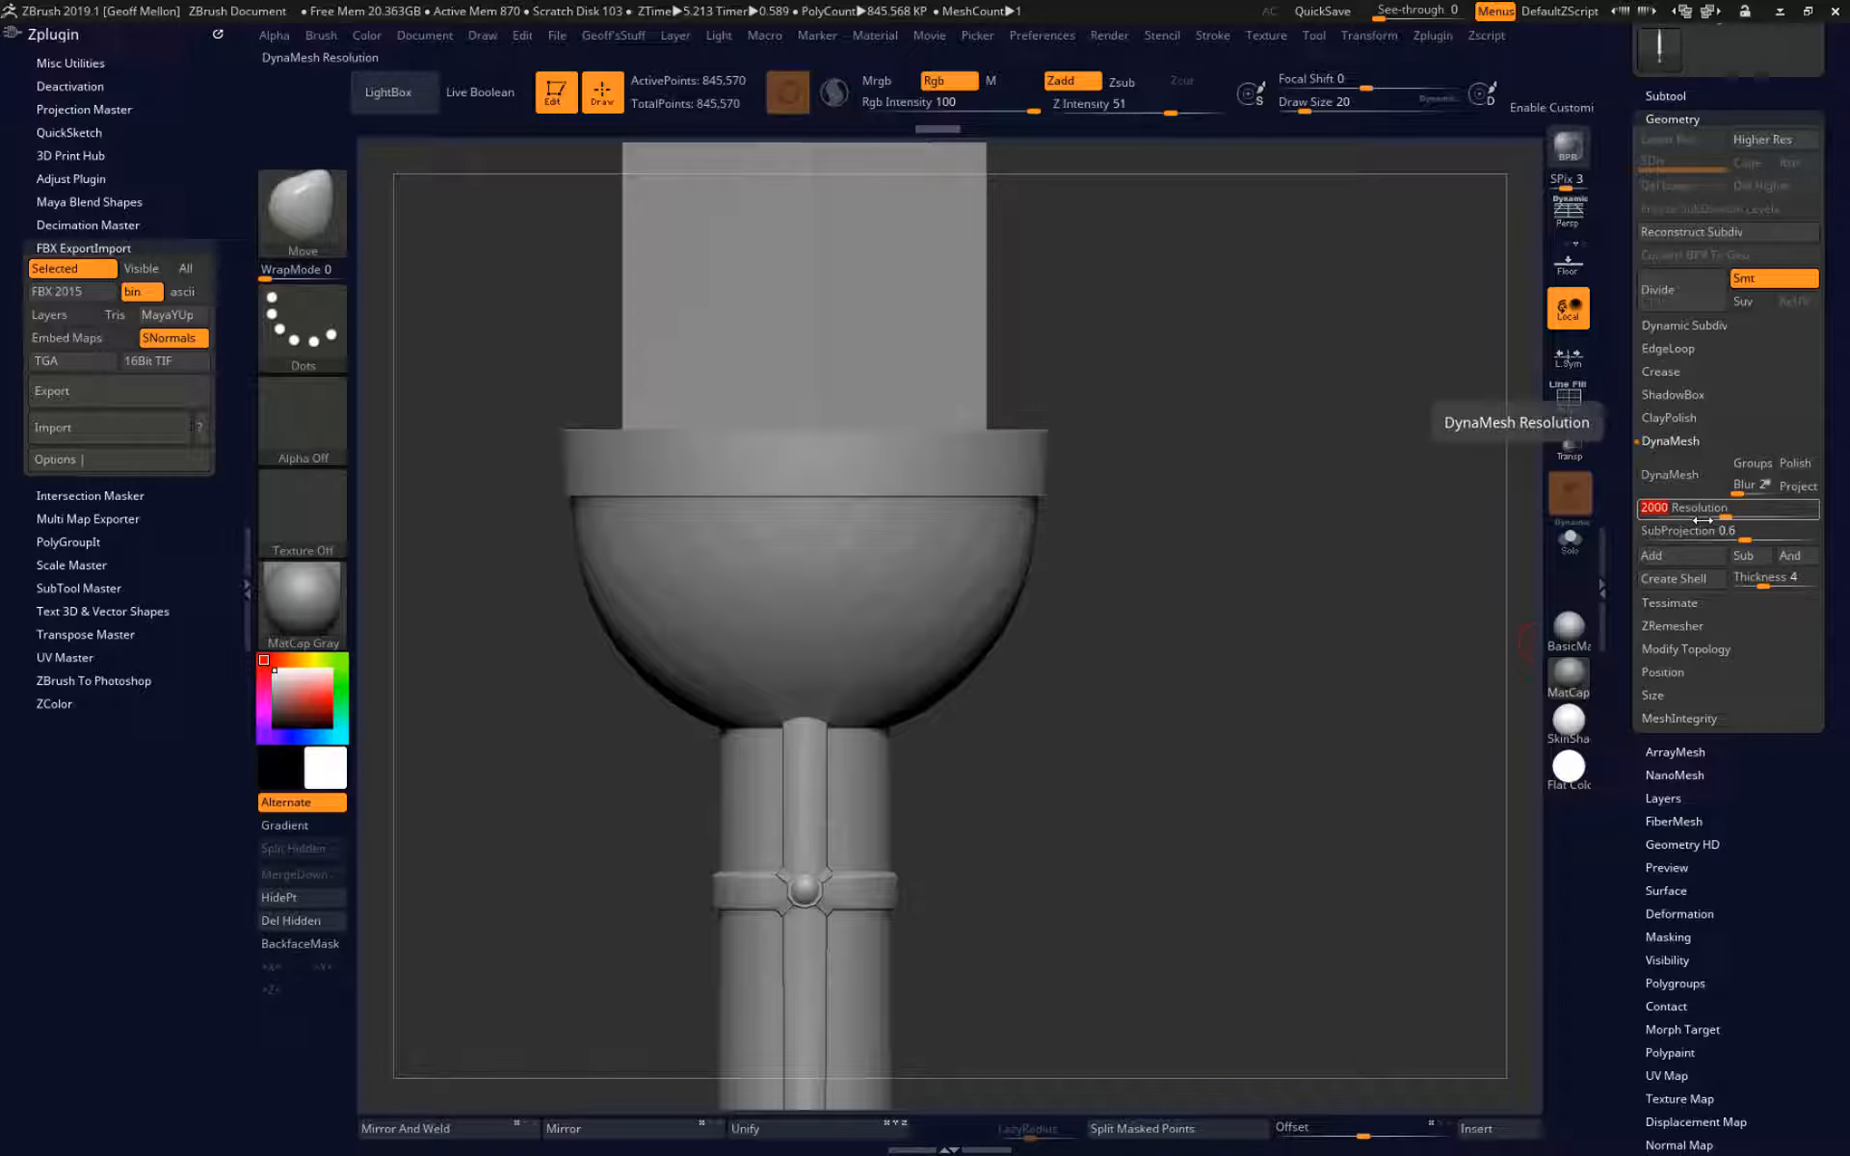
click(1703, 483)
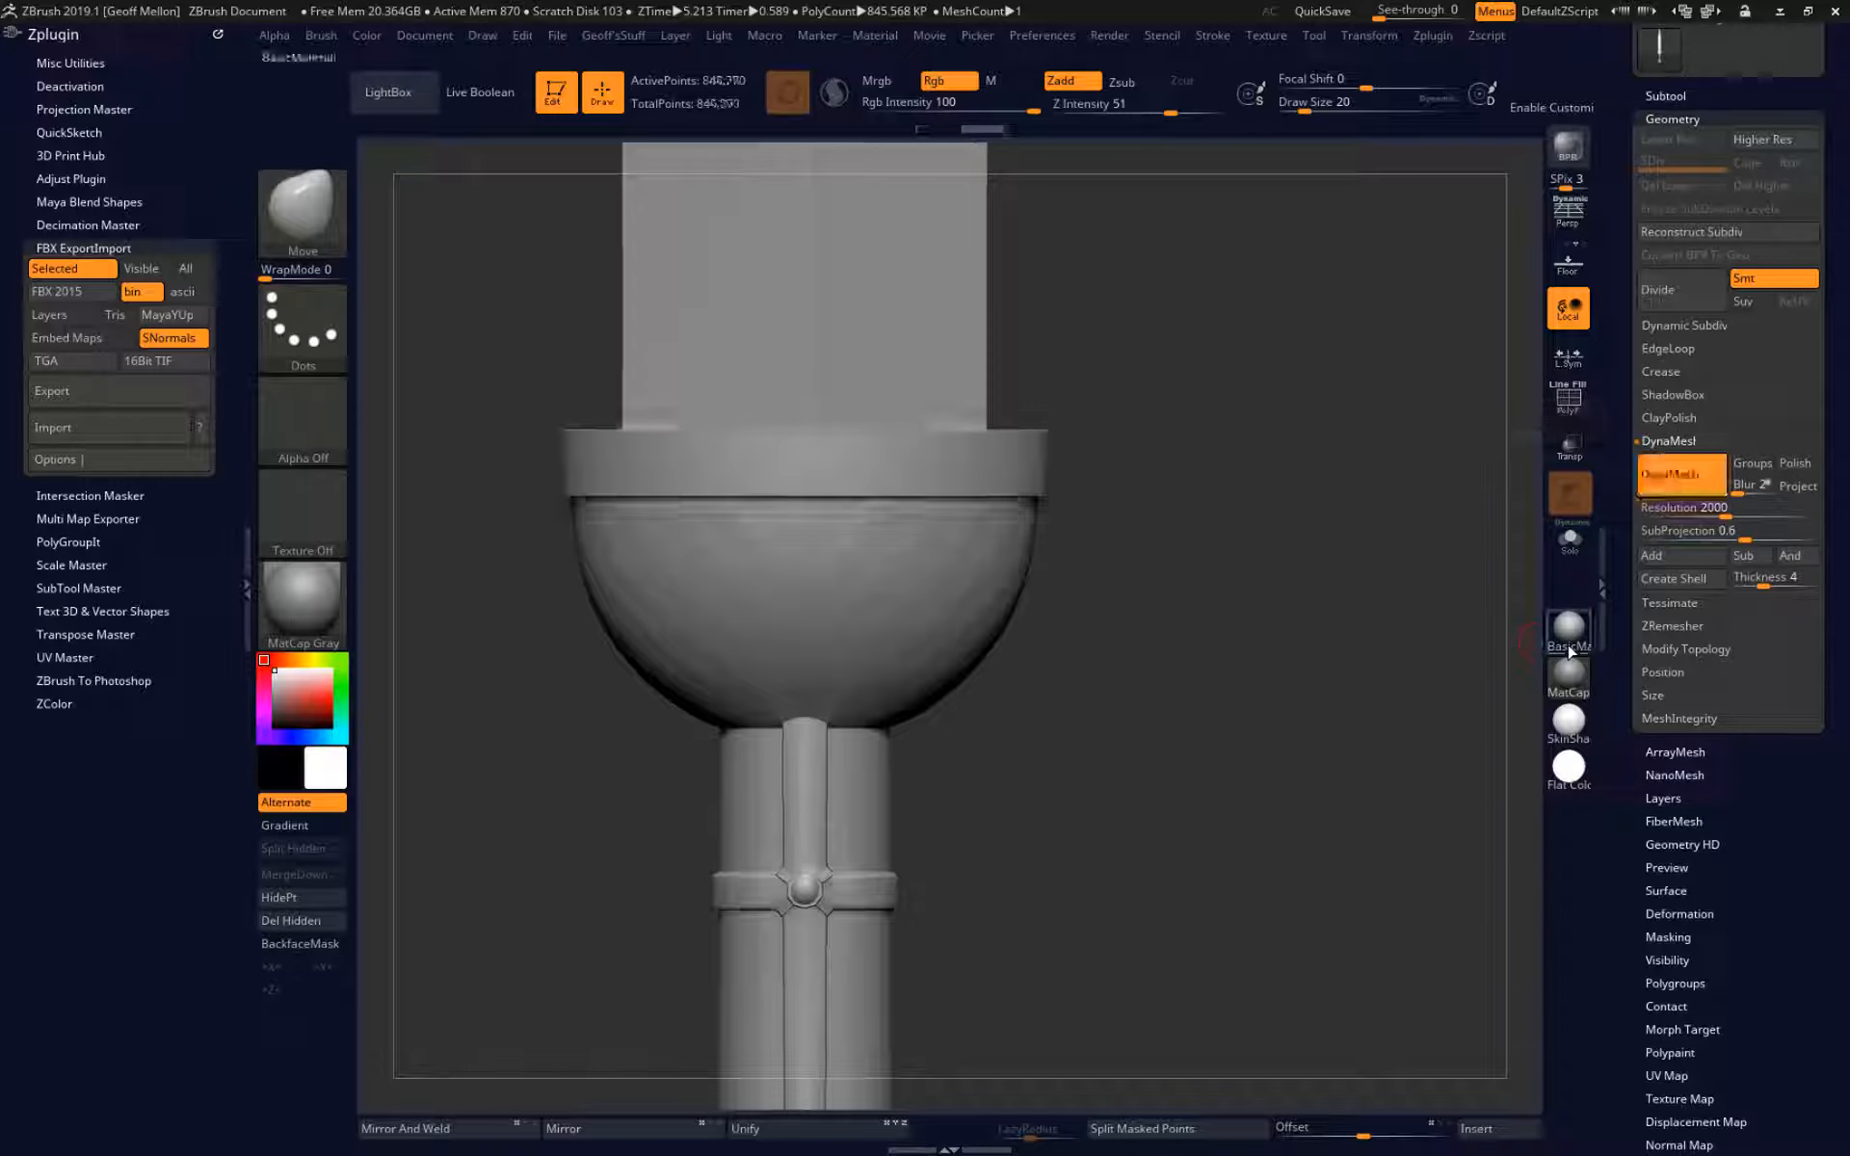
Smooth the surface of the guard's bowl using a draw size of 72, and undo the last smoothing stroke.
drag(1305, 694, 1189, 619)
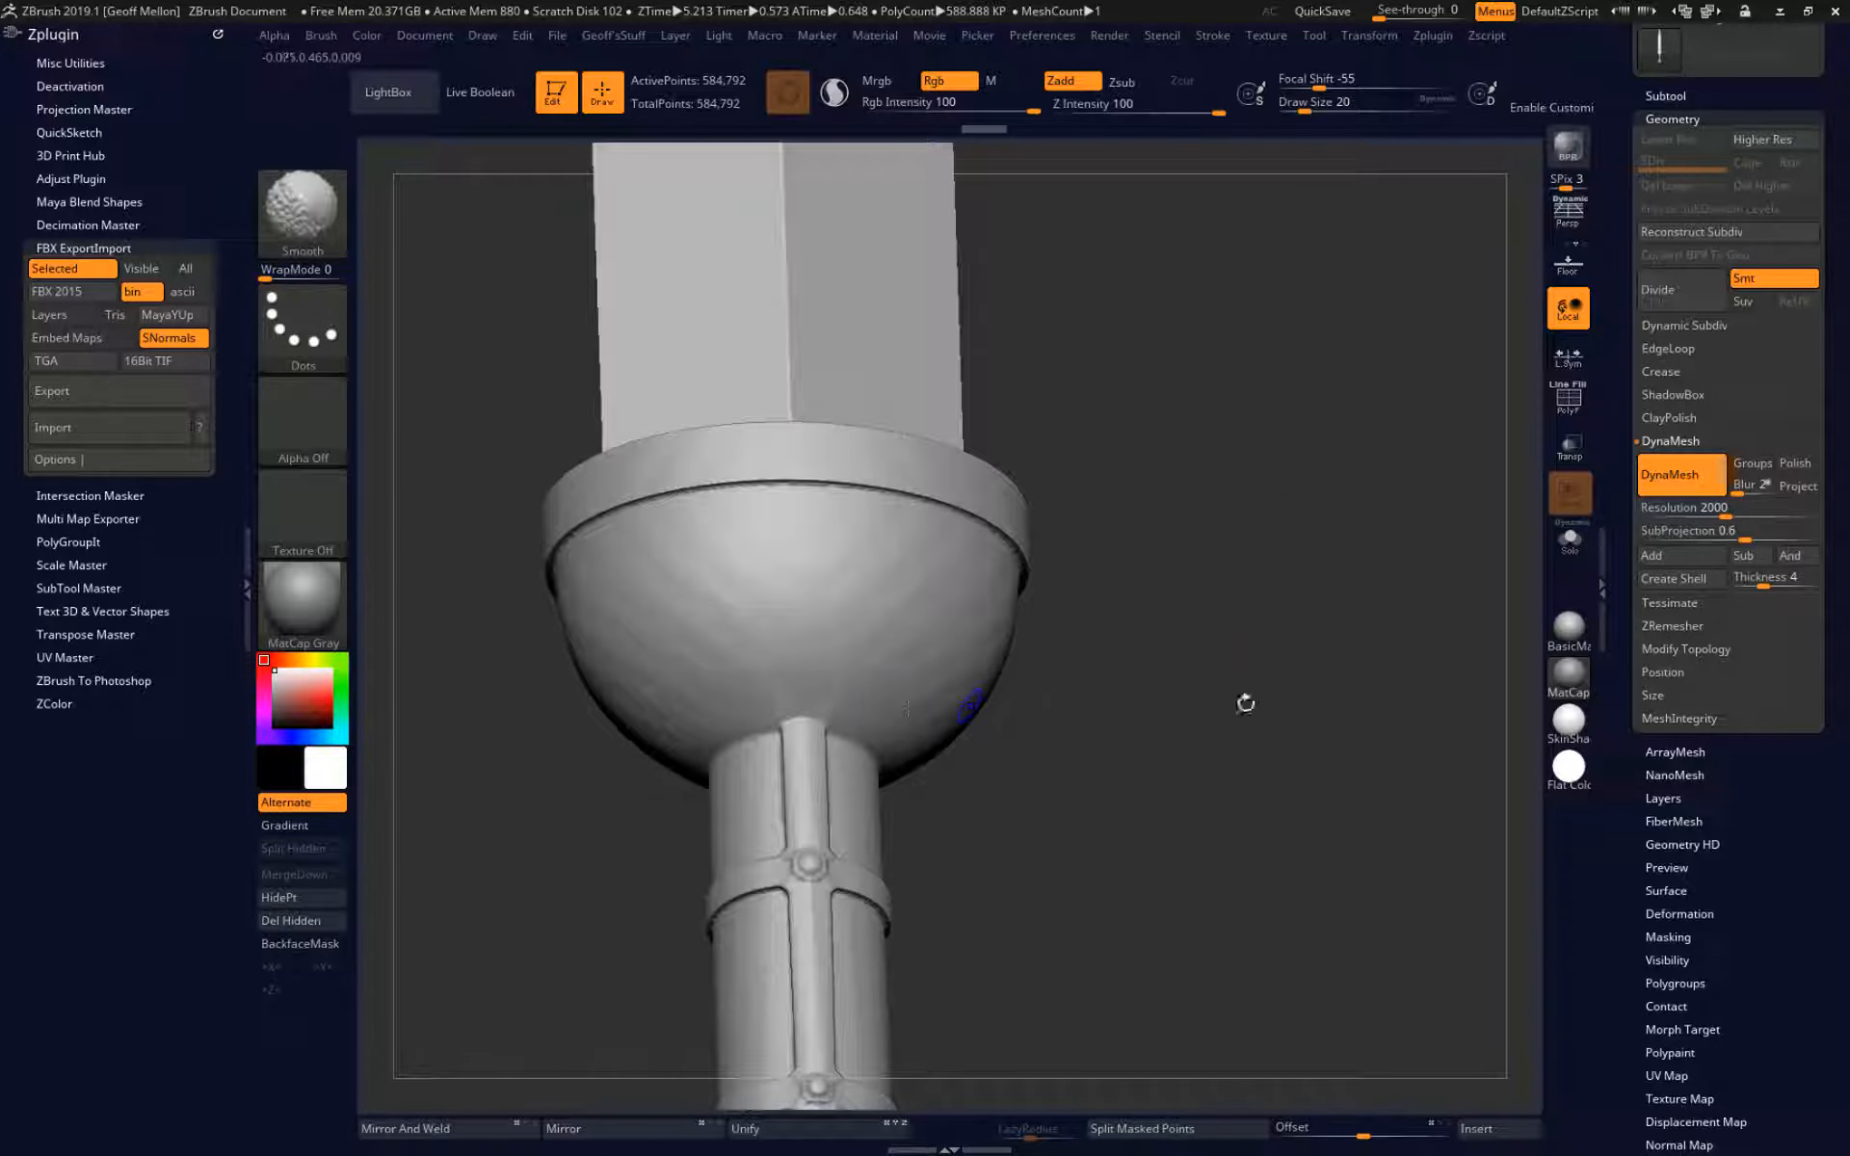
key(shift)
key(shift)
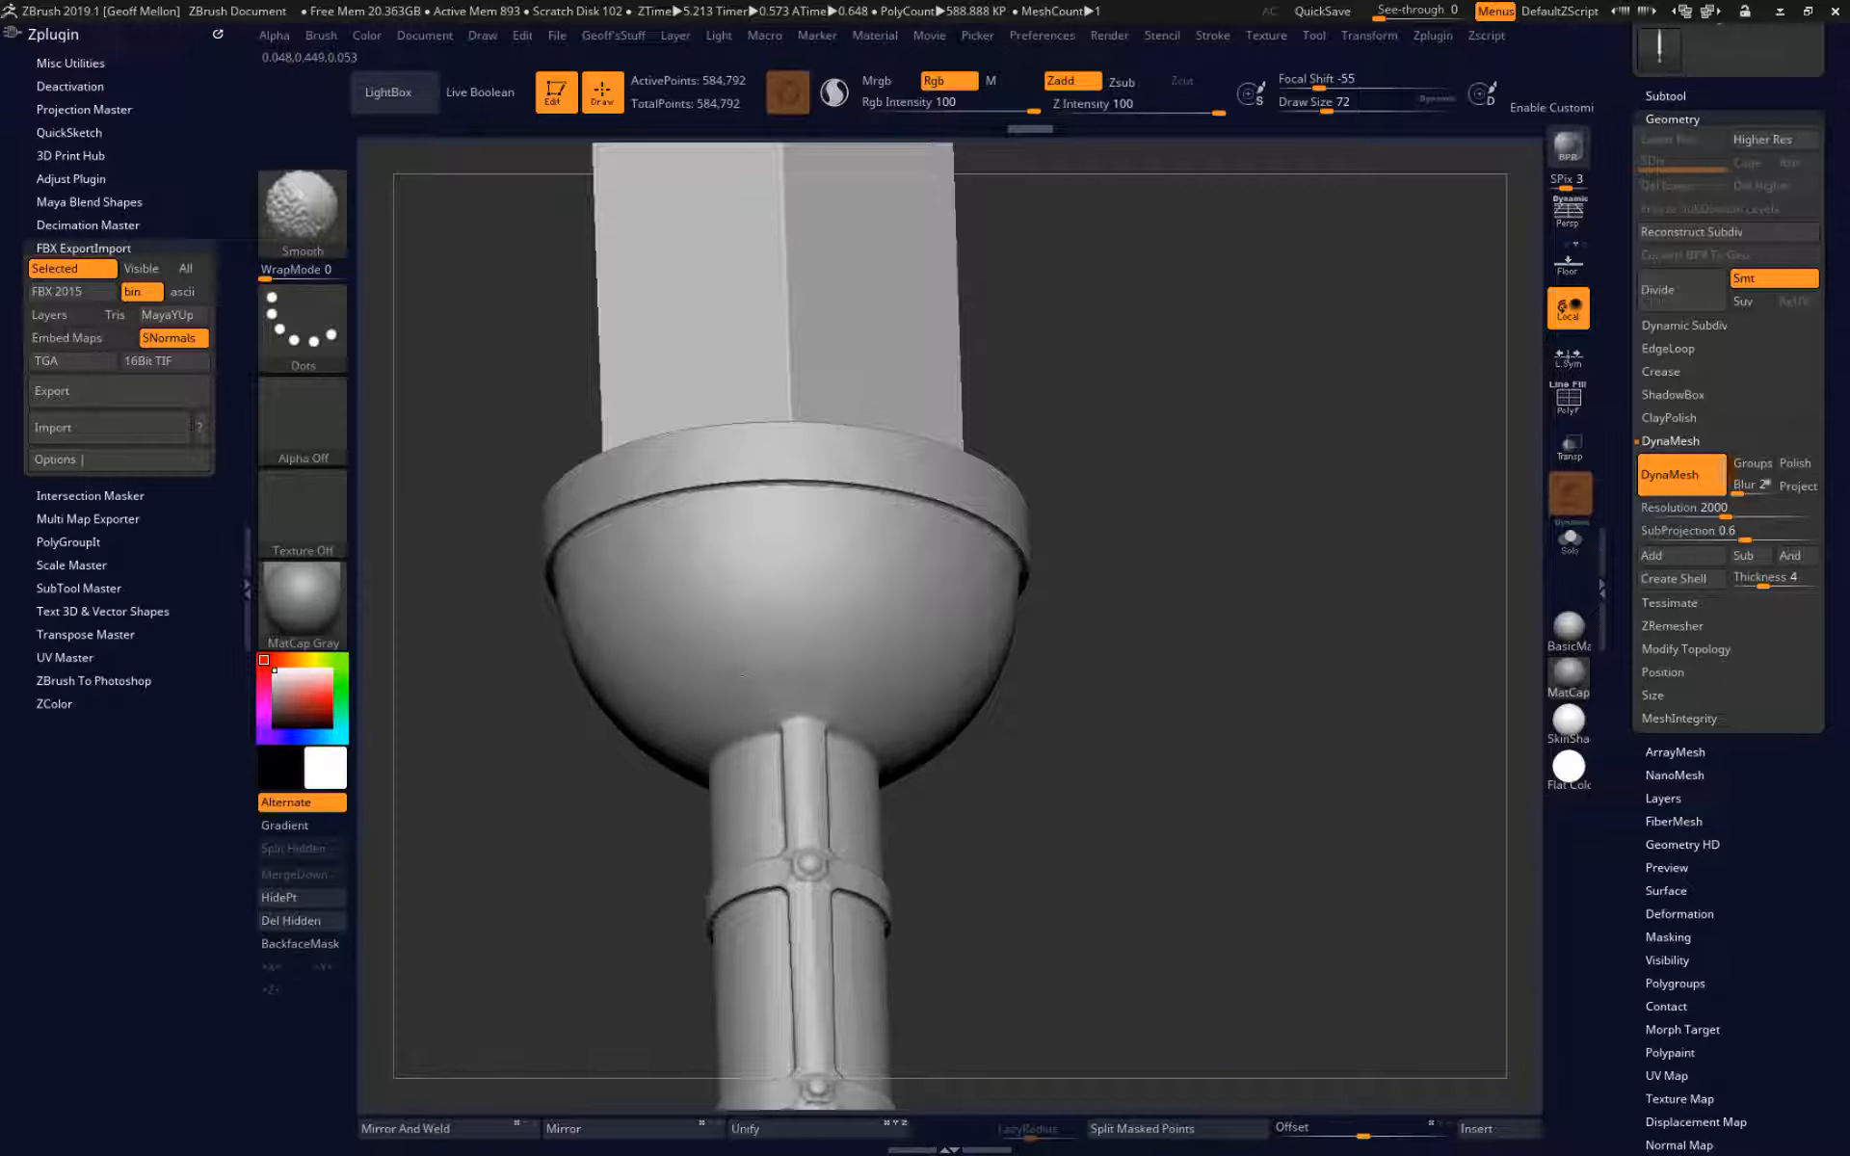
drag(511, 851, 514, 885)
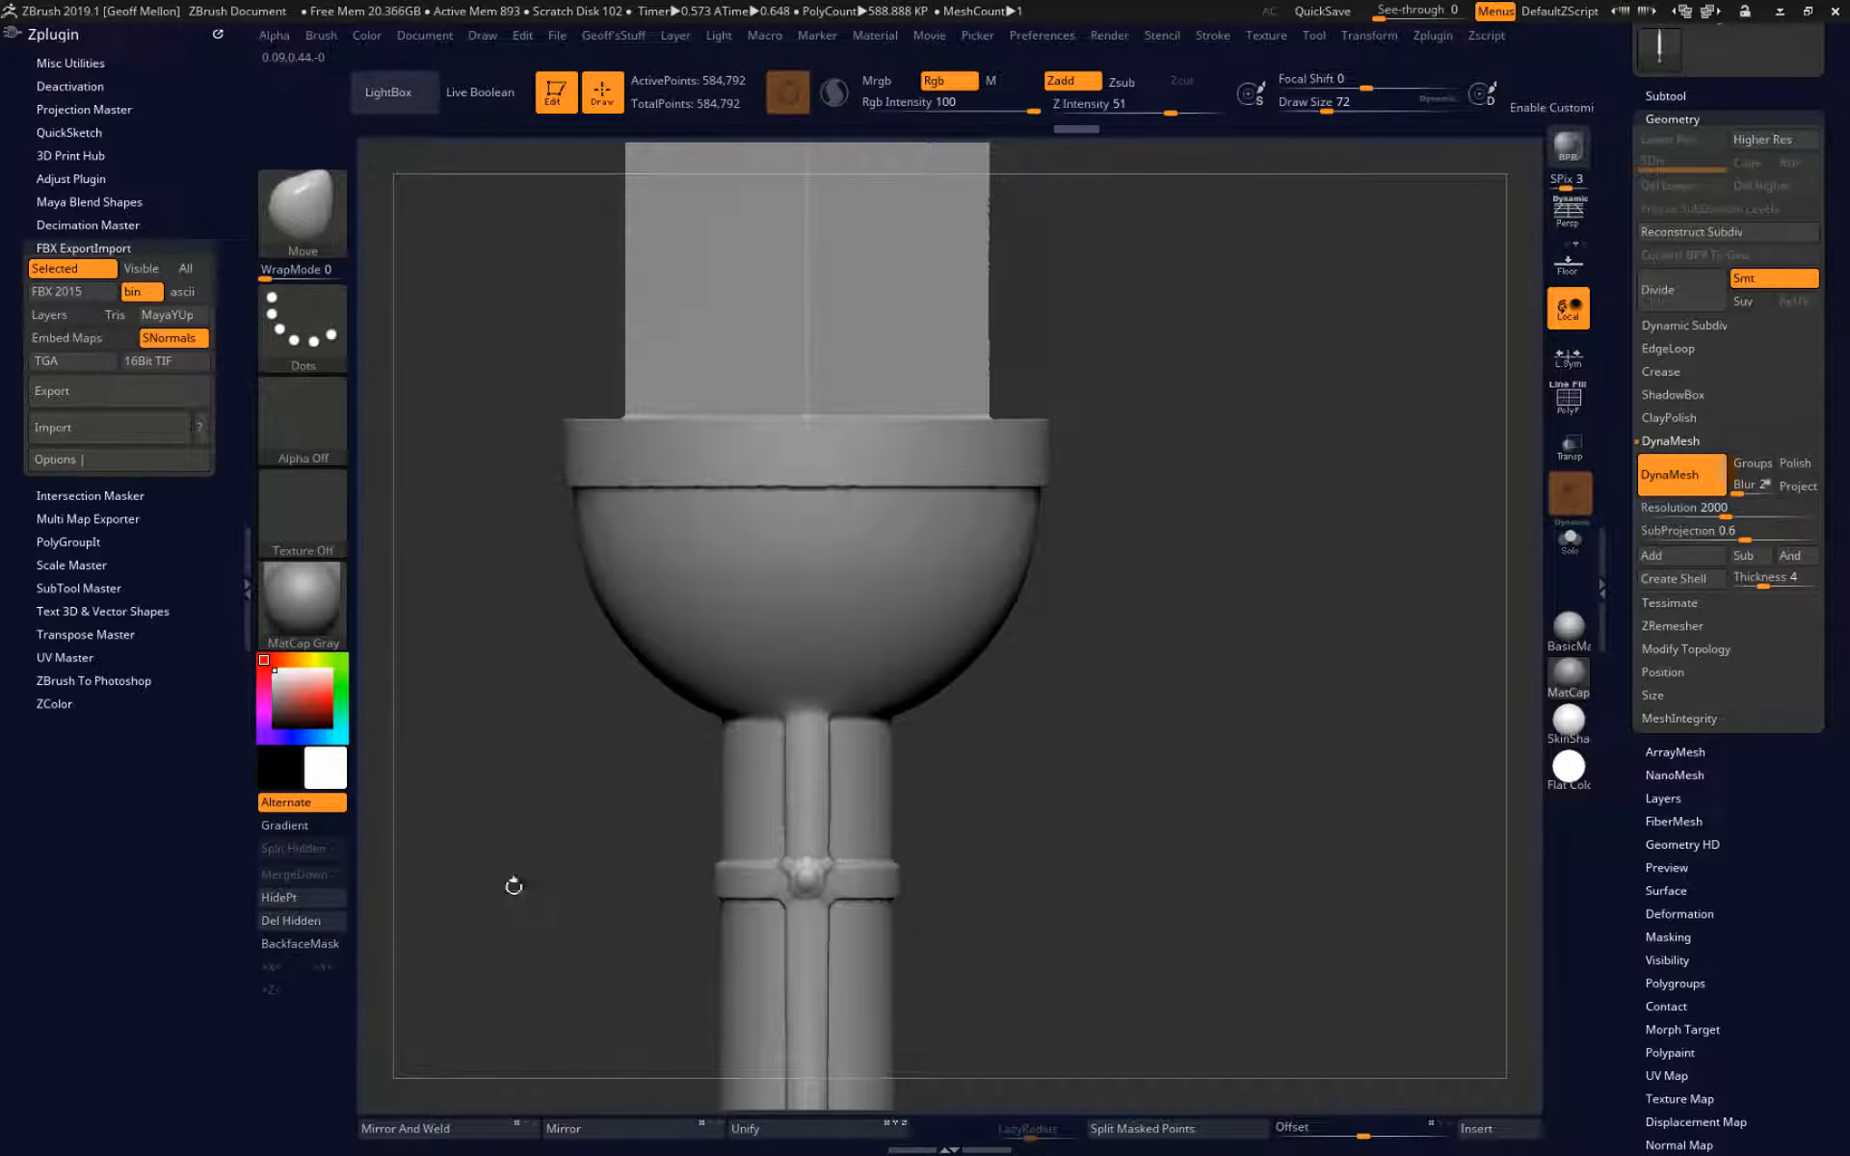
key(ctrl+z)
alt+drag(518, 788, 636, 733)
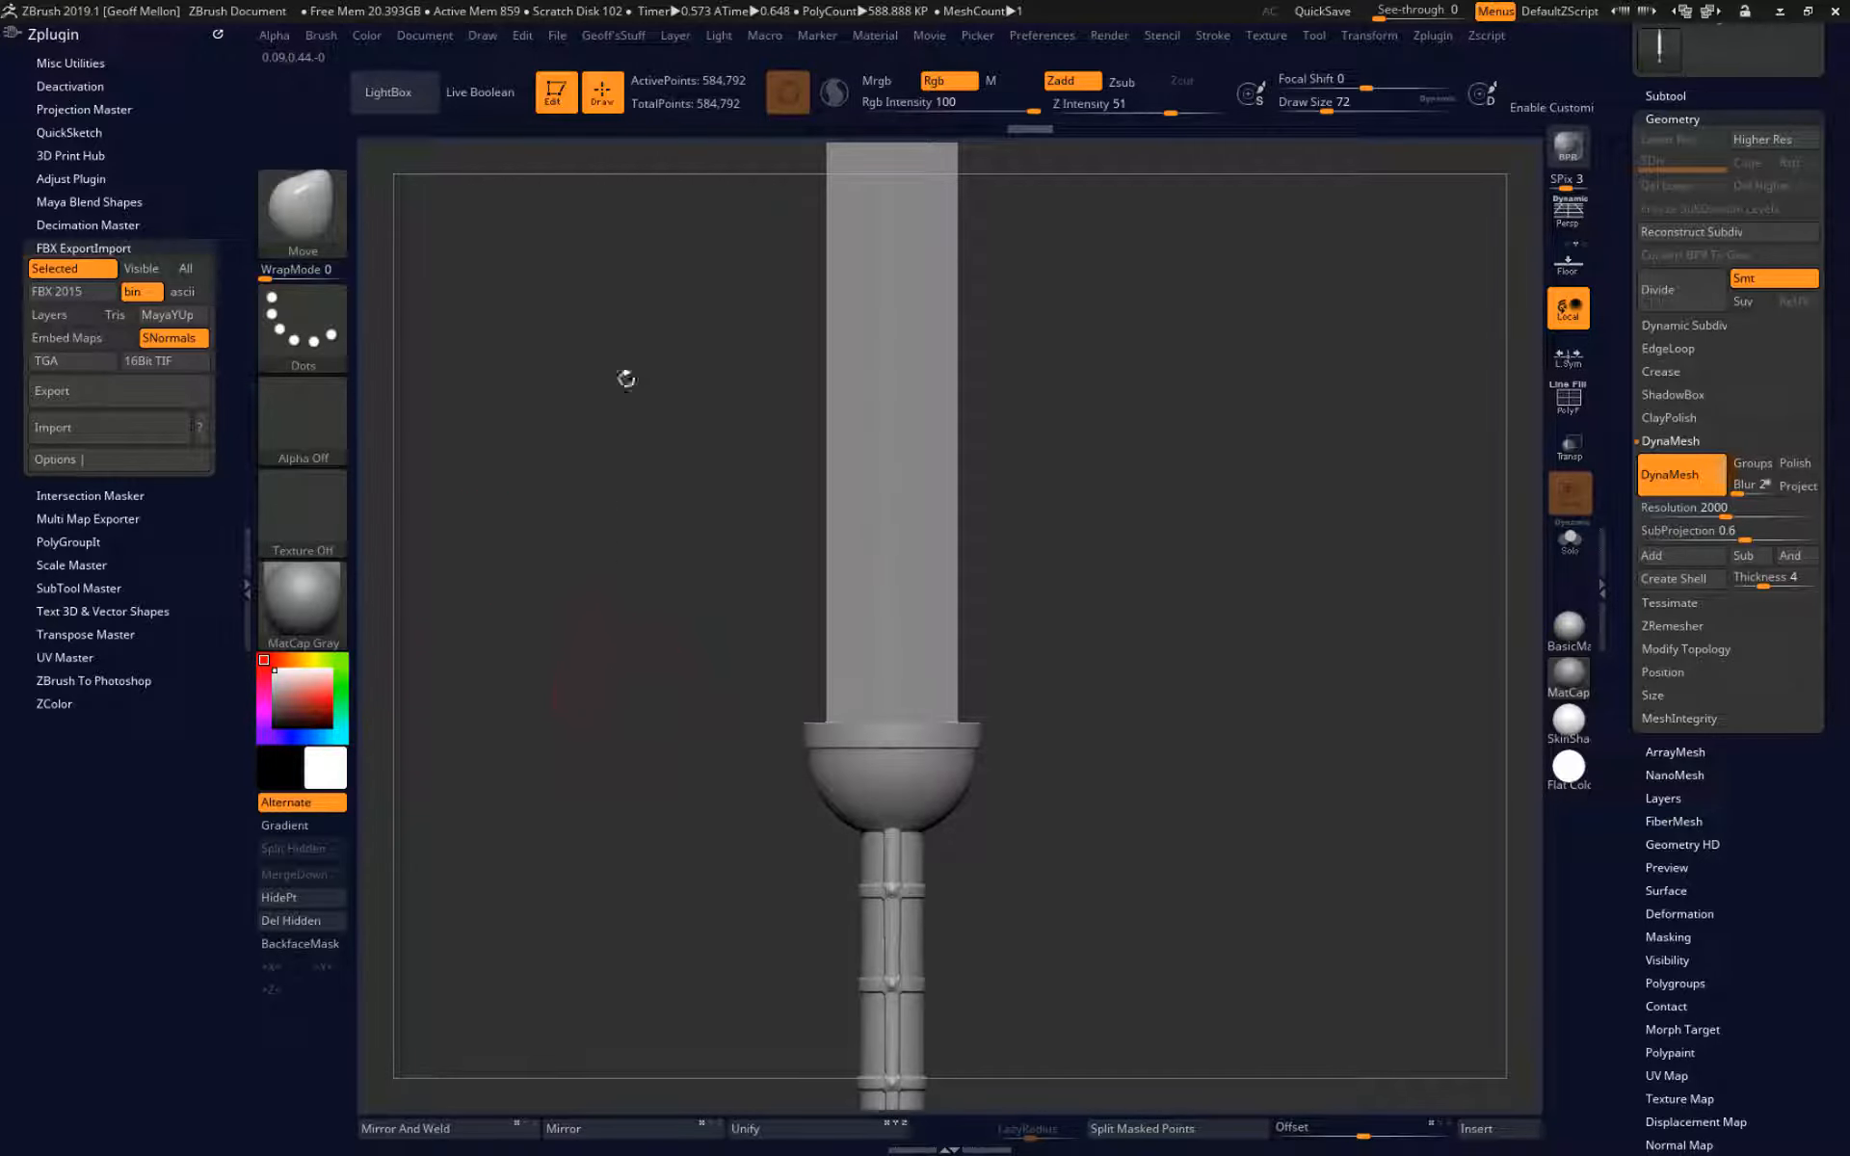
Remesh the smoothed sword with DynaMesh at resolution 2000.
key(ctrl)
key(shift)
key(shift)
key(ctrl)
mouse_move(669, 309)
ctrl+mouse_down()
mouse_move(552, 942)
mouse_move(517, 980)
ctrl+mouse_up()
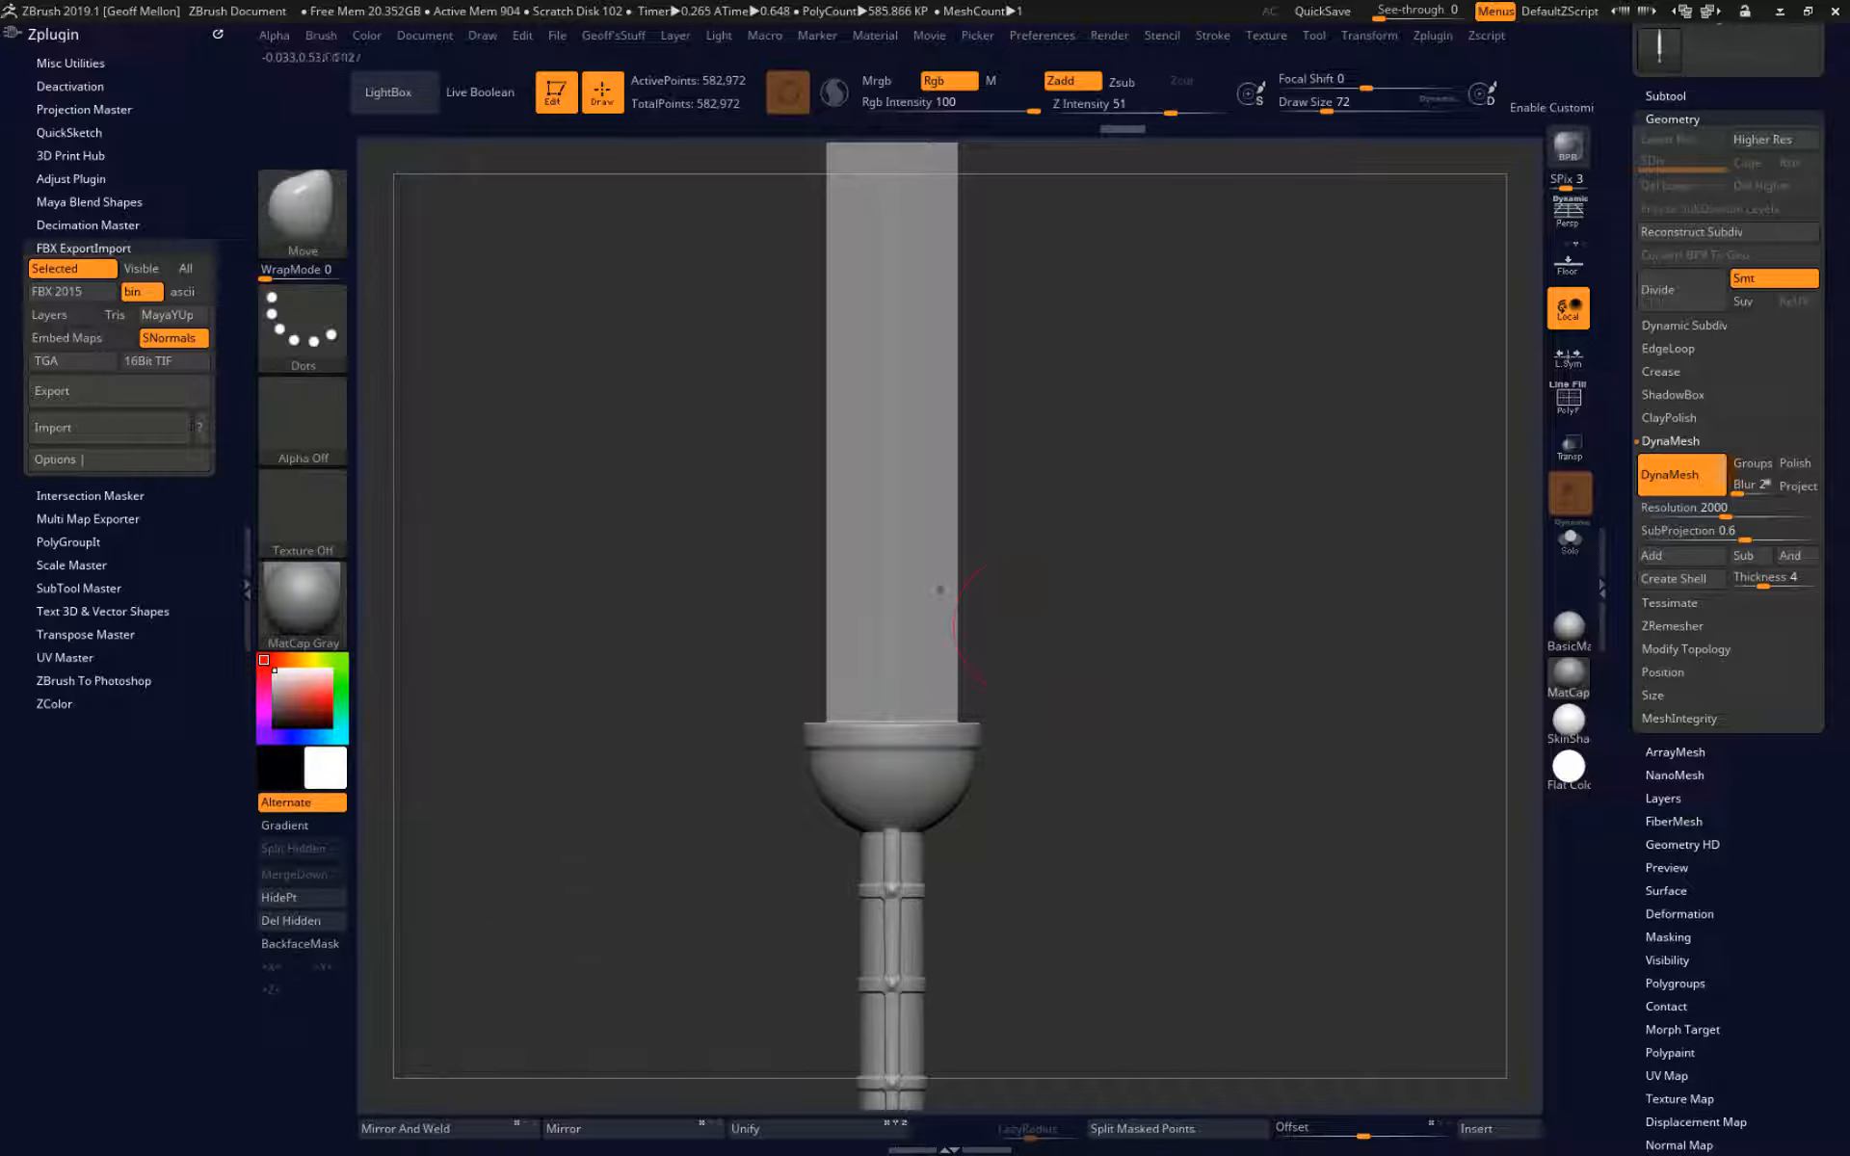
Turn on the polyframe and remesh the sword again with DynaMesh at resolution 2000.
key(shift+f)
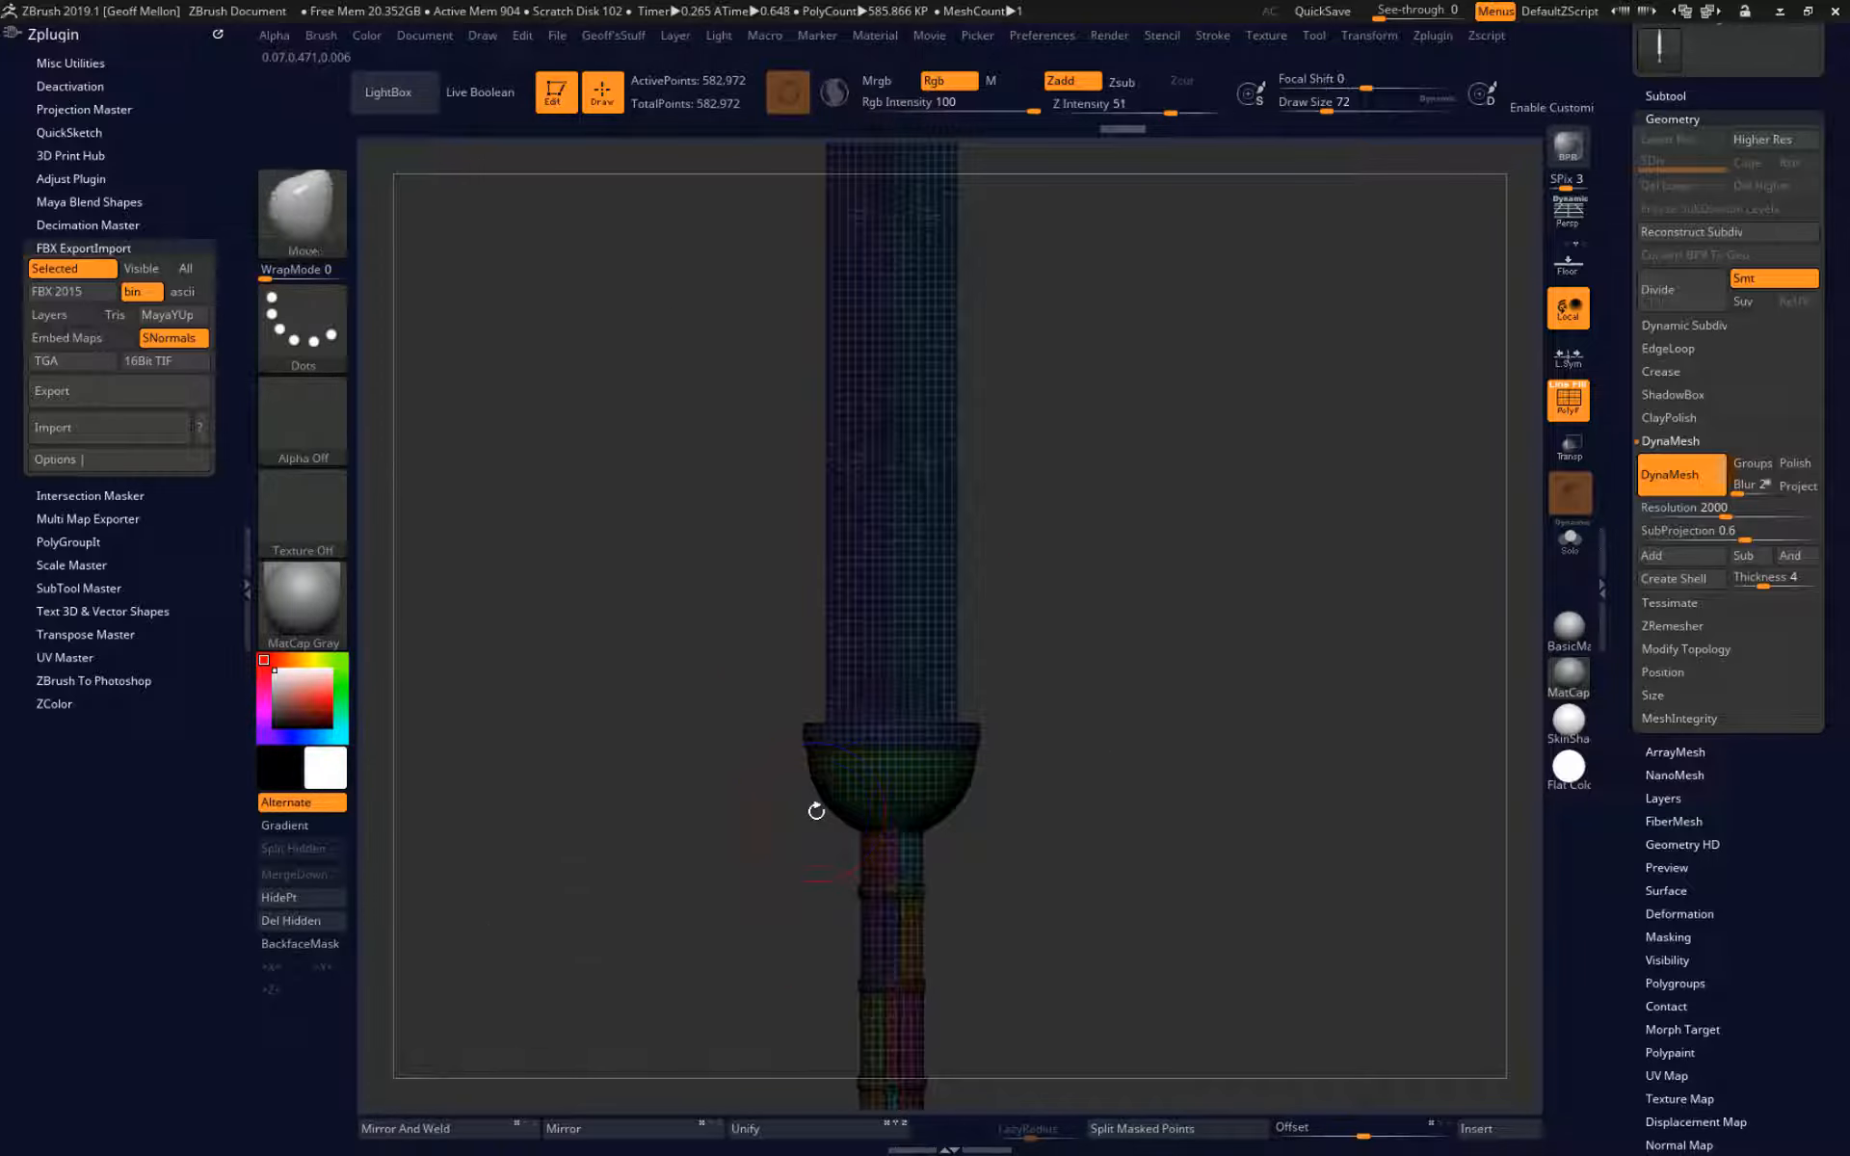
alt+drag(816, 812, 417, 1008)
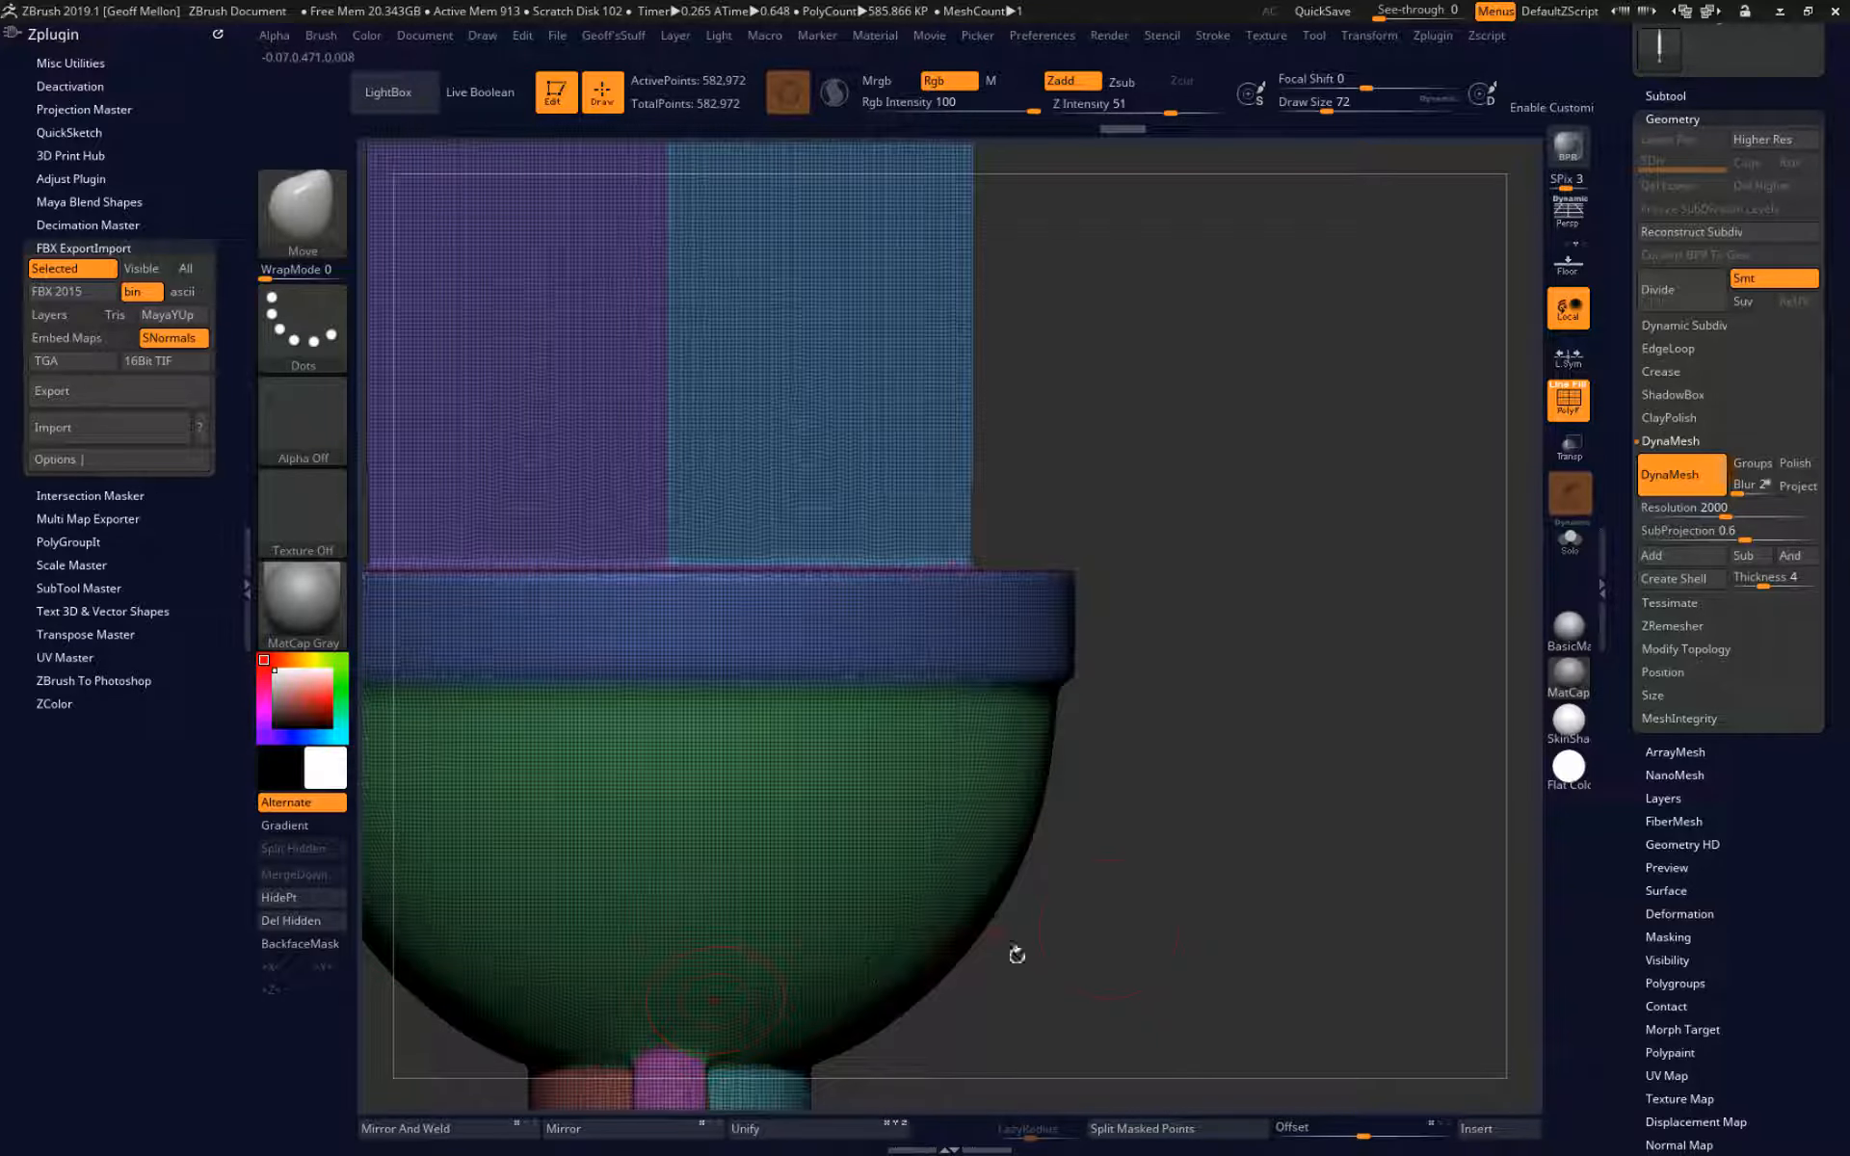
alt+drag(1019, 955, 1604, 479)
key(ctrl)
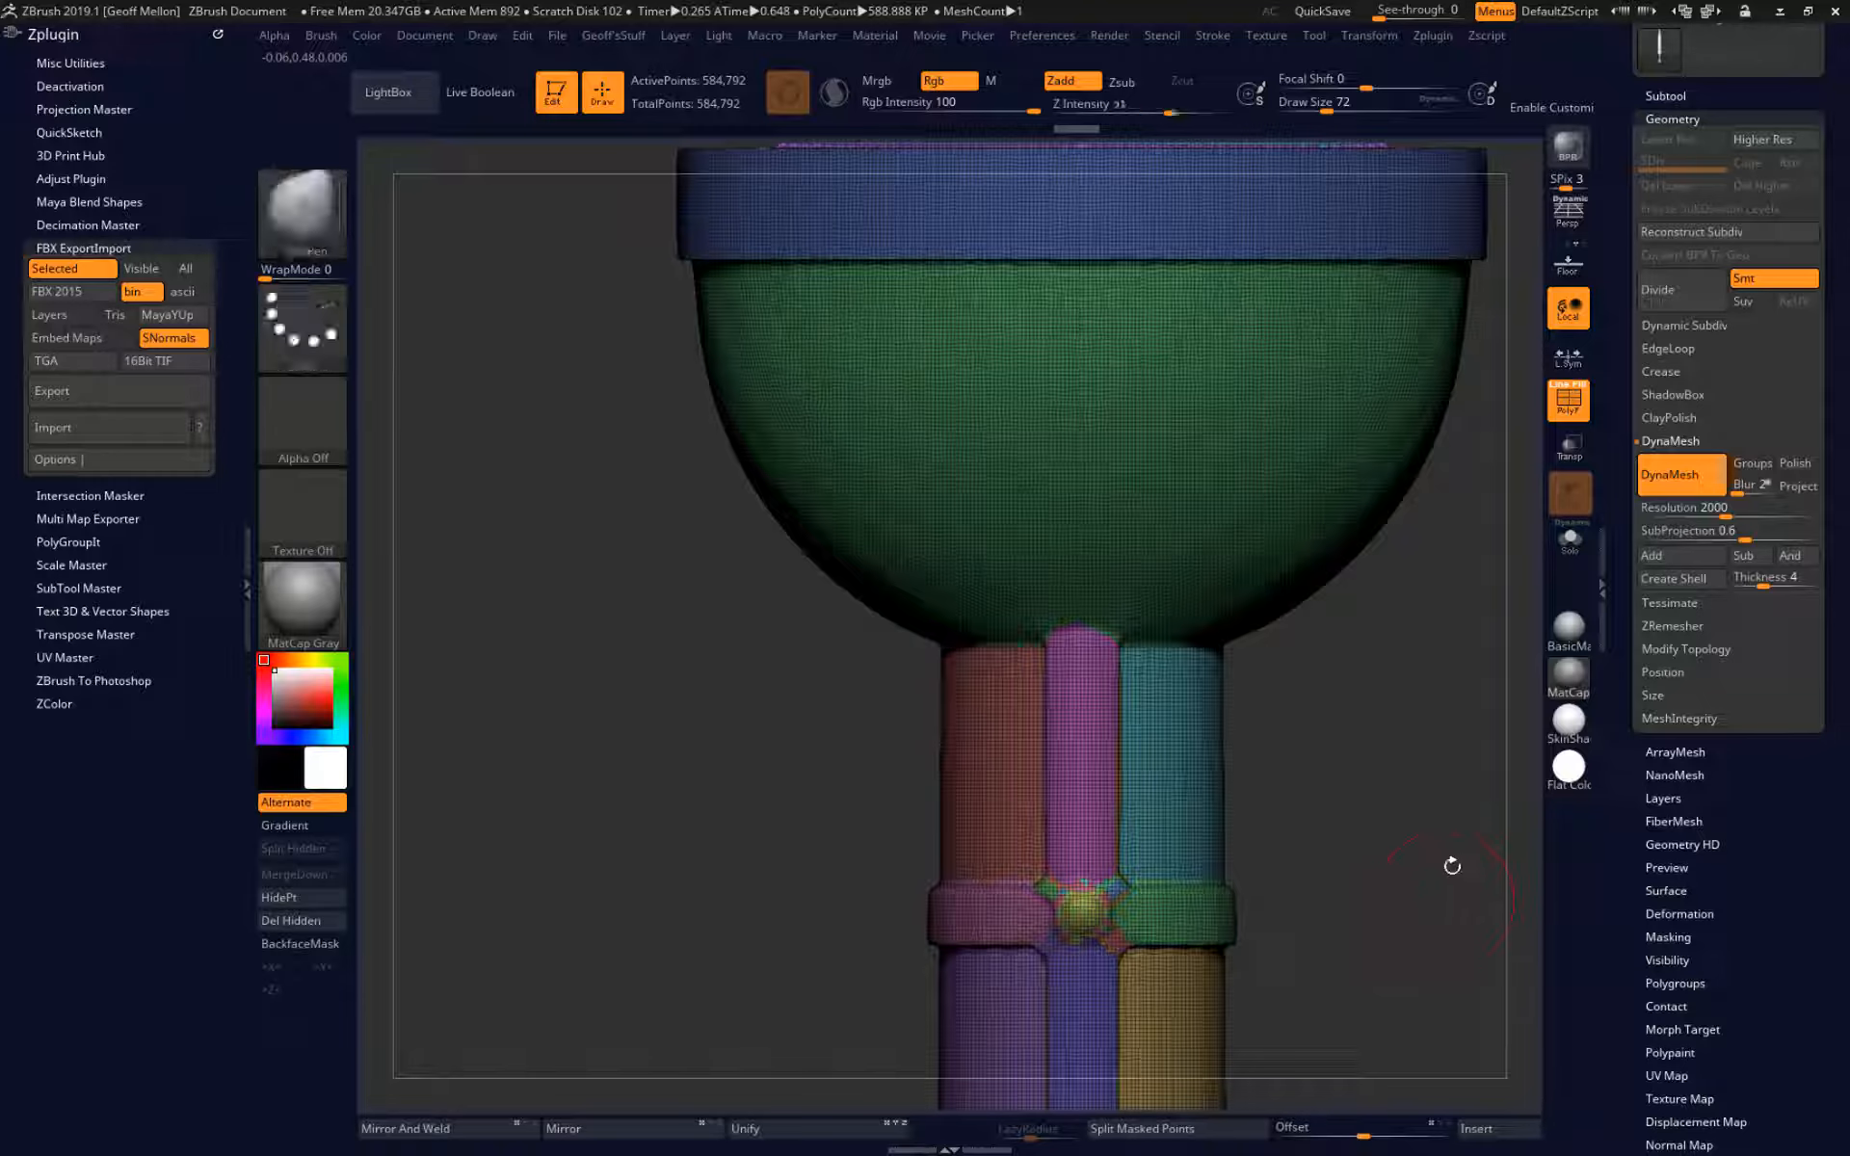
mouse_move(1449, 864)
alt+mouse_down()
mouse_move(1478, 458)
mouse_move(861, 728)
mouse_move(987, 777)
alt+mouse_up()
drag(1259, 464, 971, 293)
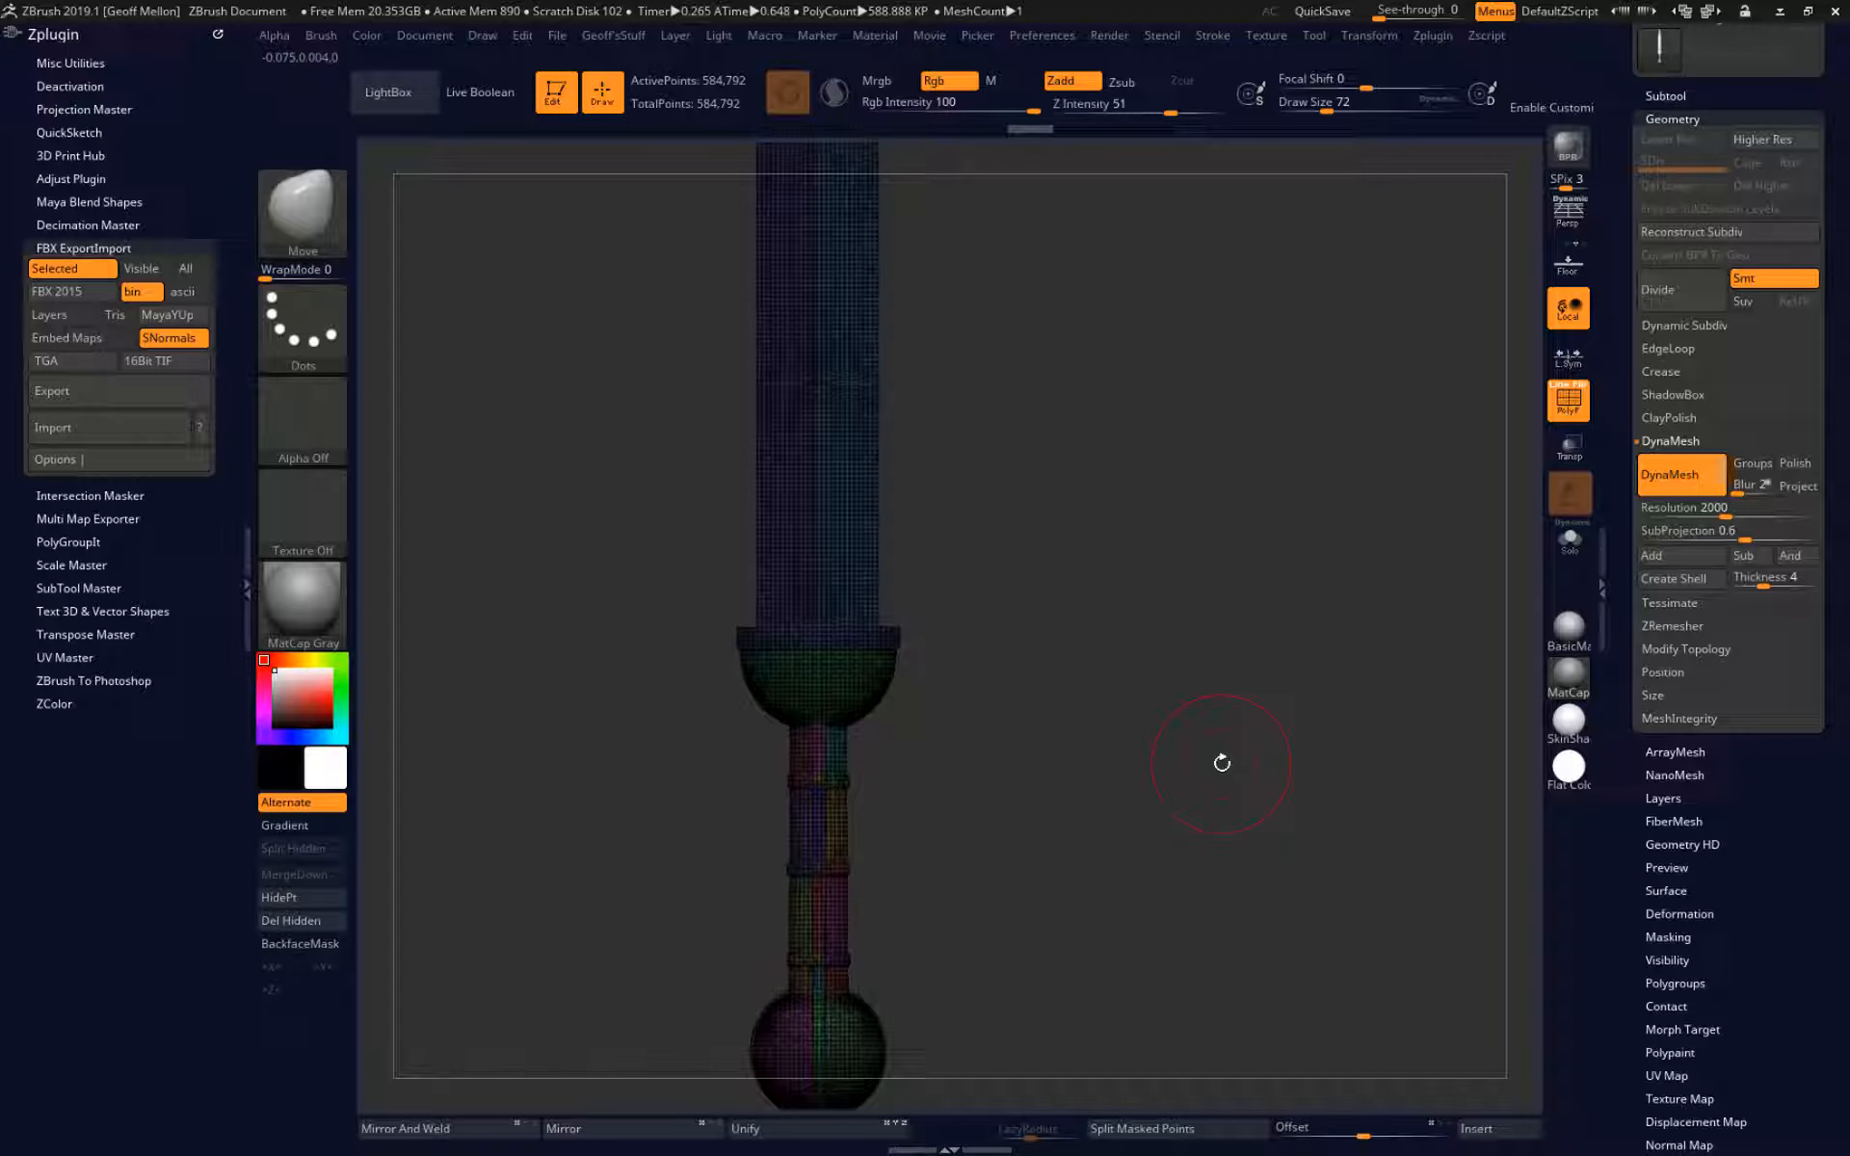
mouse_move(1222, 763)
alt+mouse_down()
mouse_move(1171, 432)
mouse_move(1163, 484)
mouse_move(1108, 498)
mouse_move(1178, 505)
mouse_move(1179, 470)
alt+mouse_up()
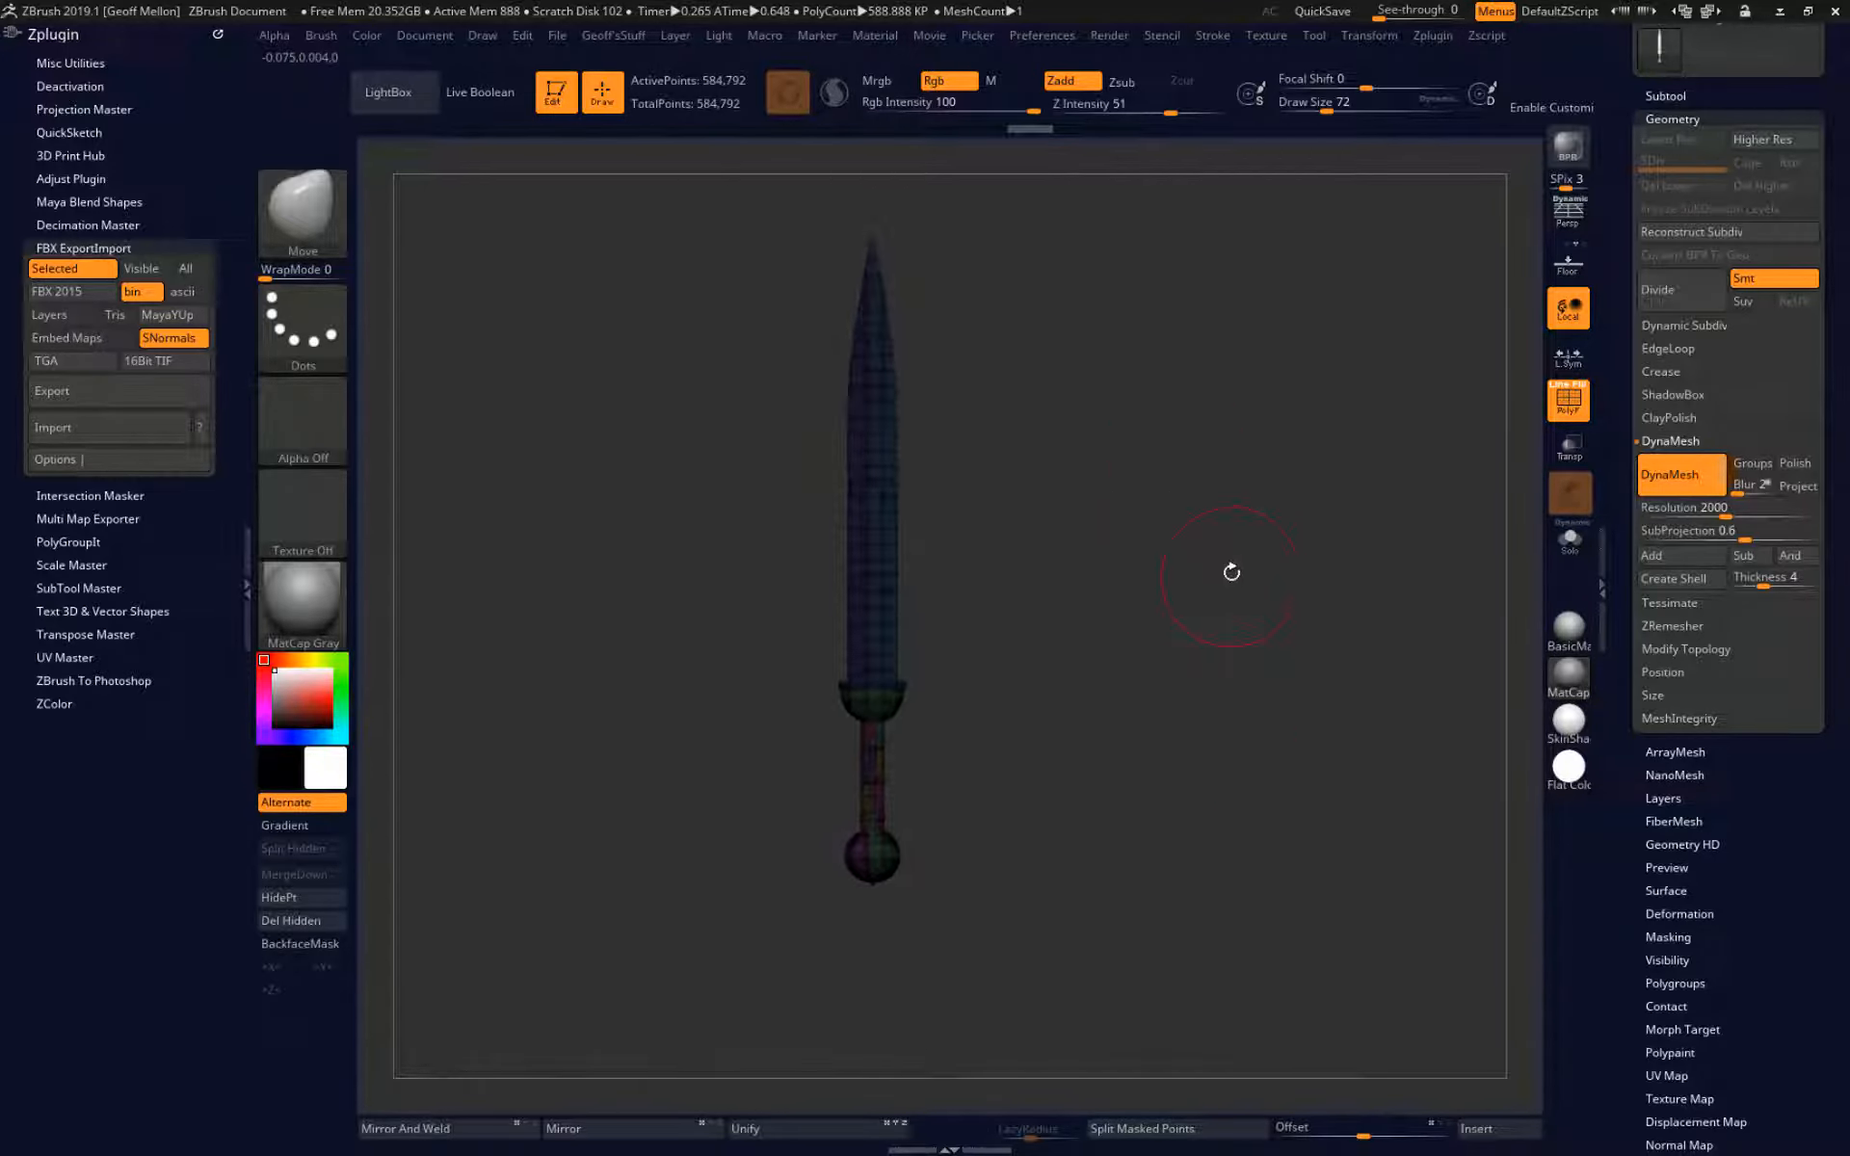
mouse_move(1234, 570)
mouse_down()
mouse_move(1330, 554)
mouse_move(1285, 542)
mouse_up()
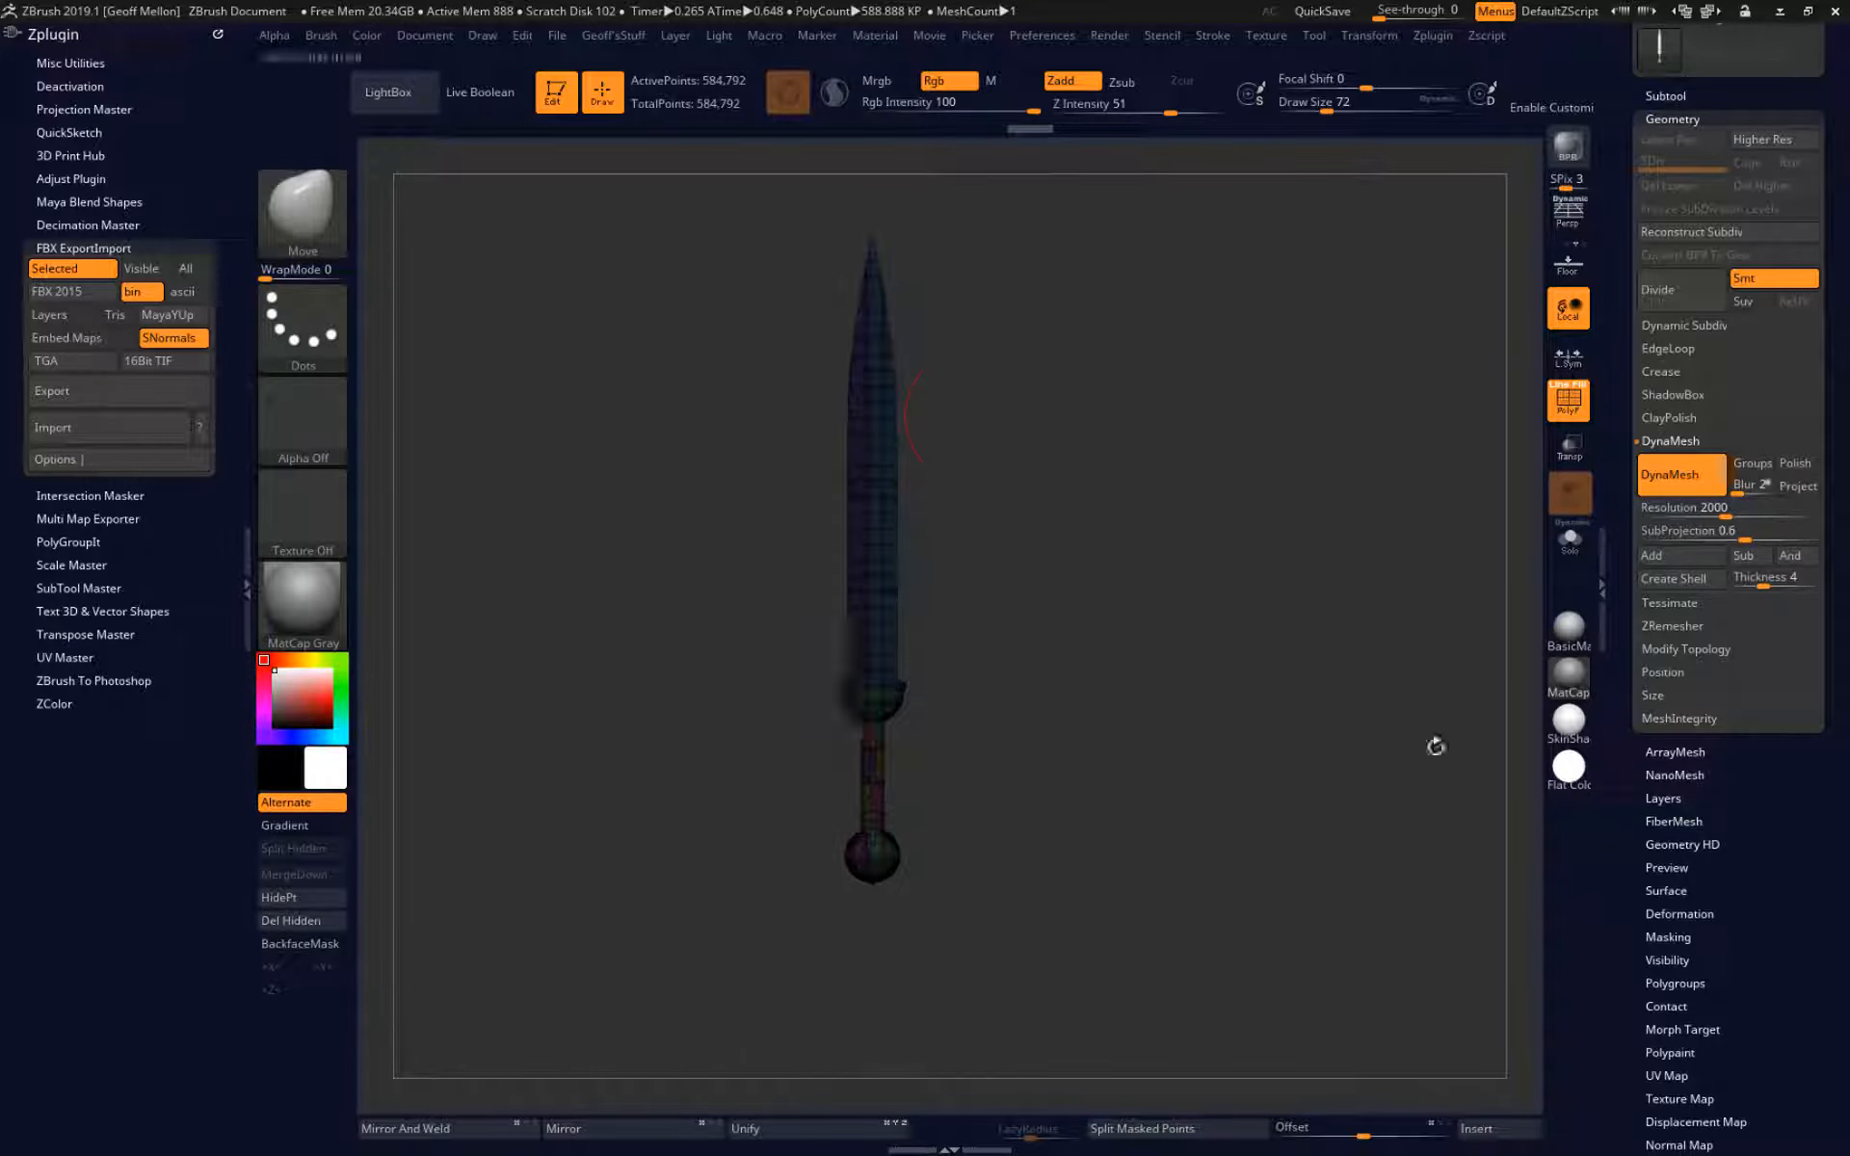